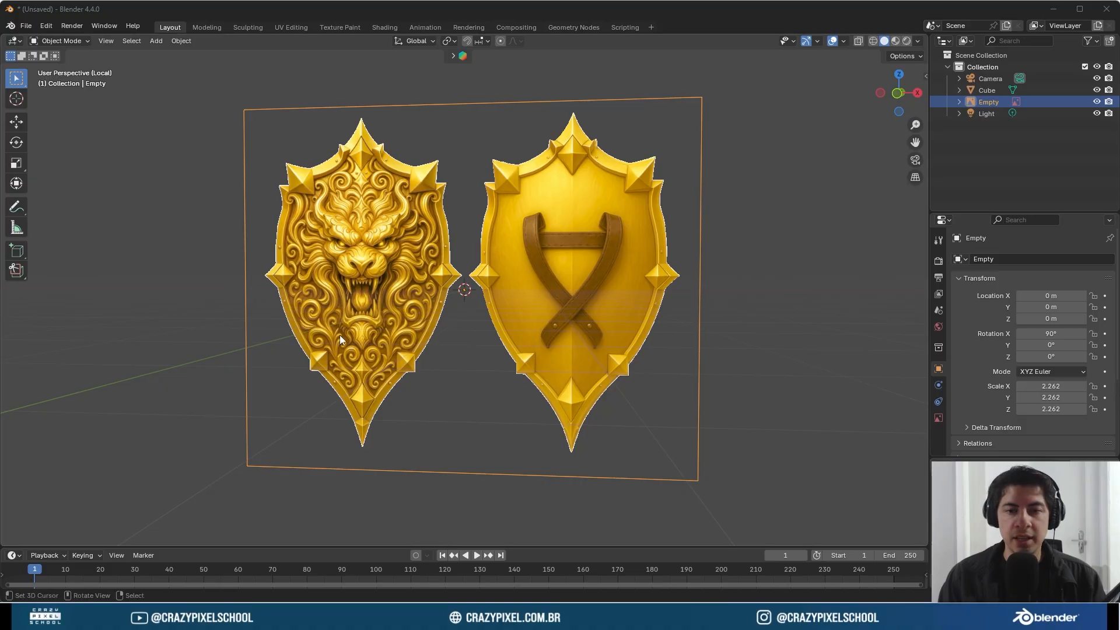
# - Switch to File Explorer and look through the shield reference images in the escudos folder
pyautogui.moveTo(385, 338); pyautogui.dragTo(420, 343, button='middle')
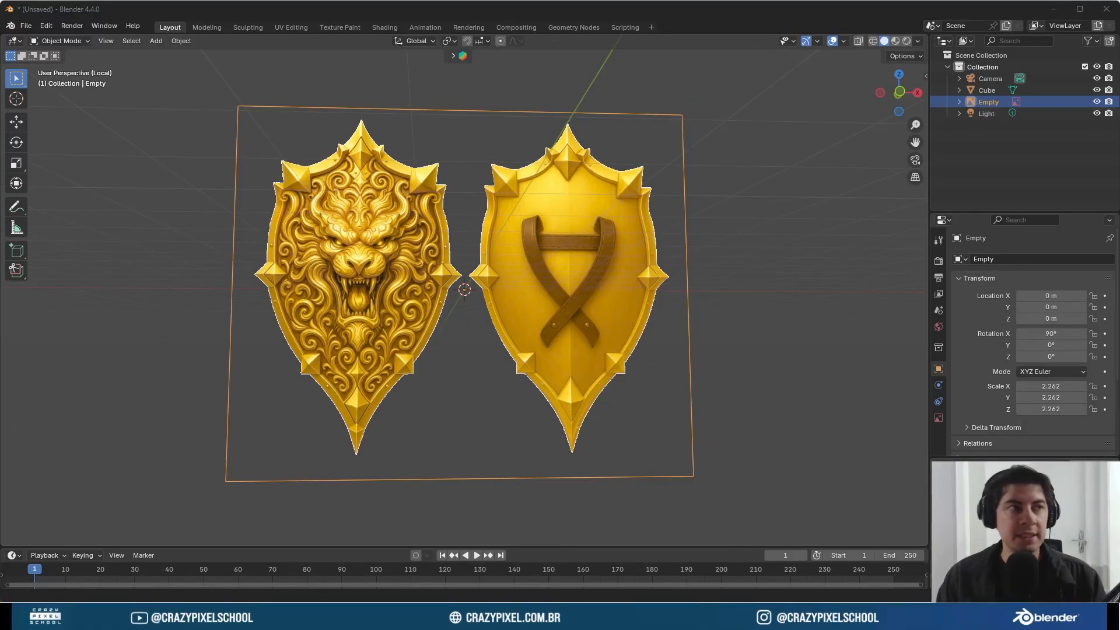
pyautogui.moveTo(569, 1)
pyautogui.mouseDown()
pyautogui.moveTo(569, 30)
pyautogui.moveTo(573, 1)
pyautogui.mouseUp()
pyautogui.scroll(10, 584, 241)
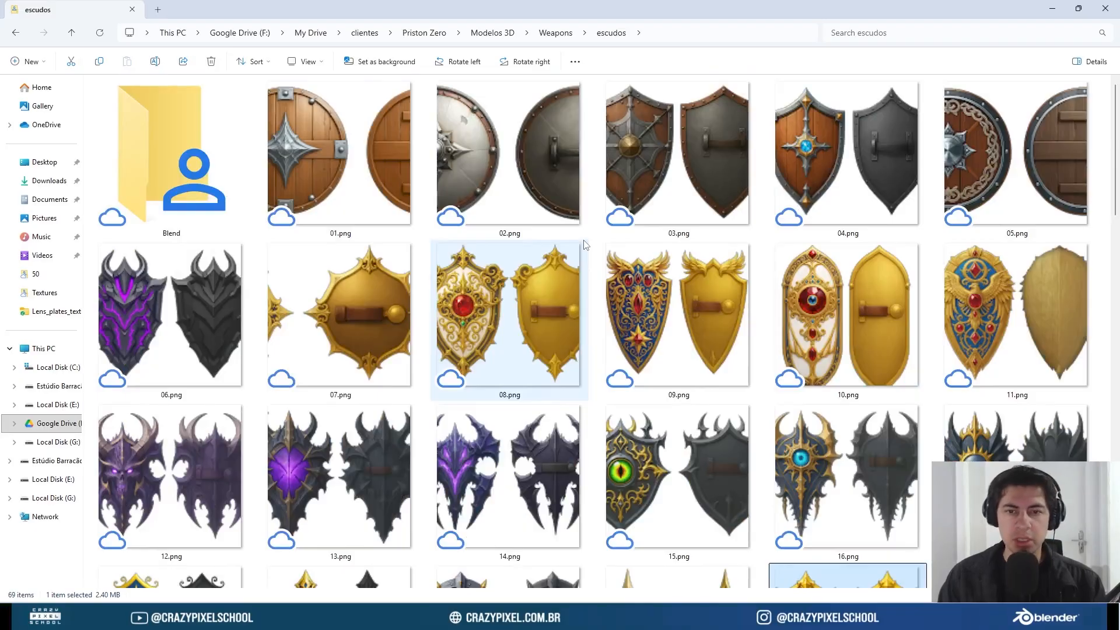
pyautogui.scroll(-4, 585, 244)
pyautogui.scroll(-4, 572, 247)
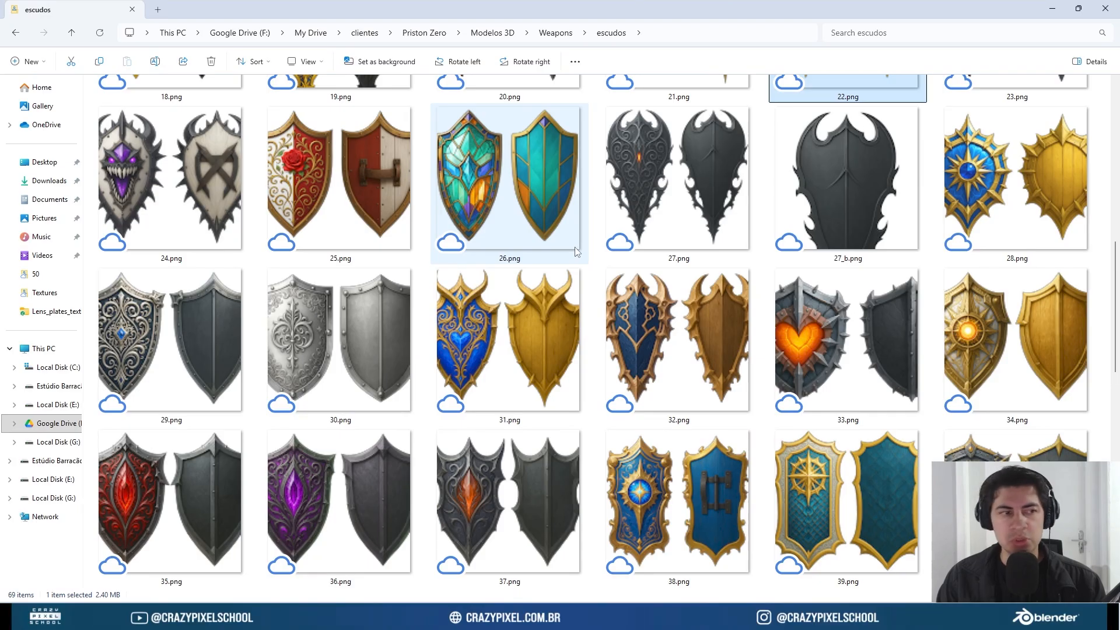
pyautogui.scroll(-4, 576, 252)
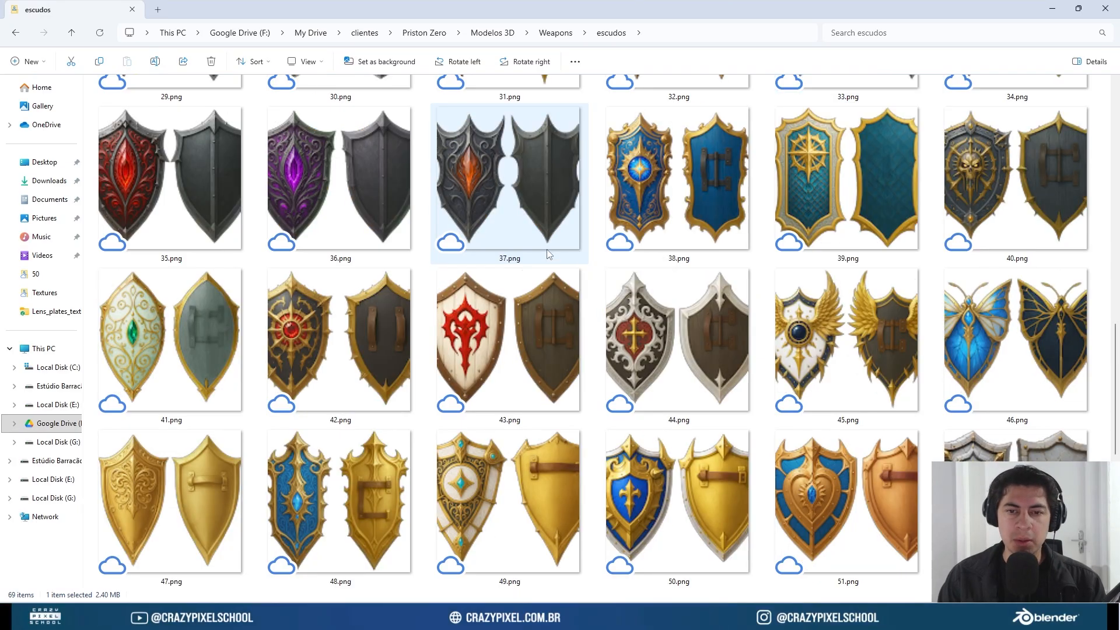
pyautogui.scroll(-4, 535, 264)
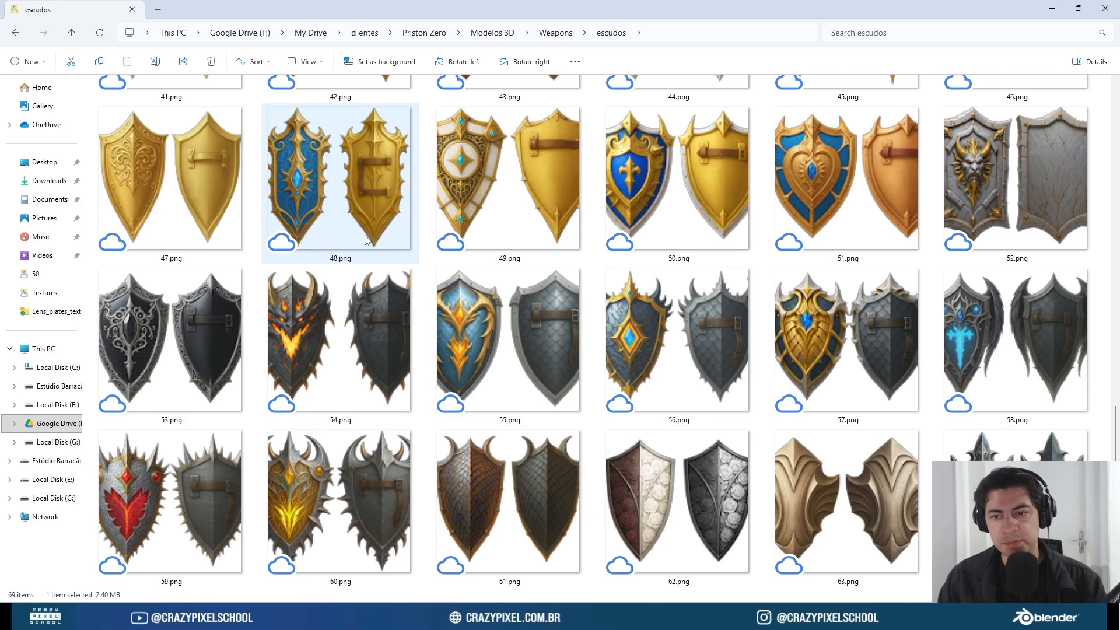
pyautogui.scroll(6, 412, 275)
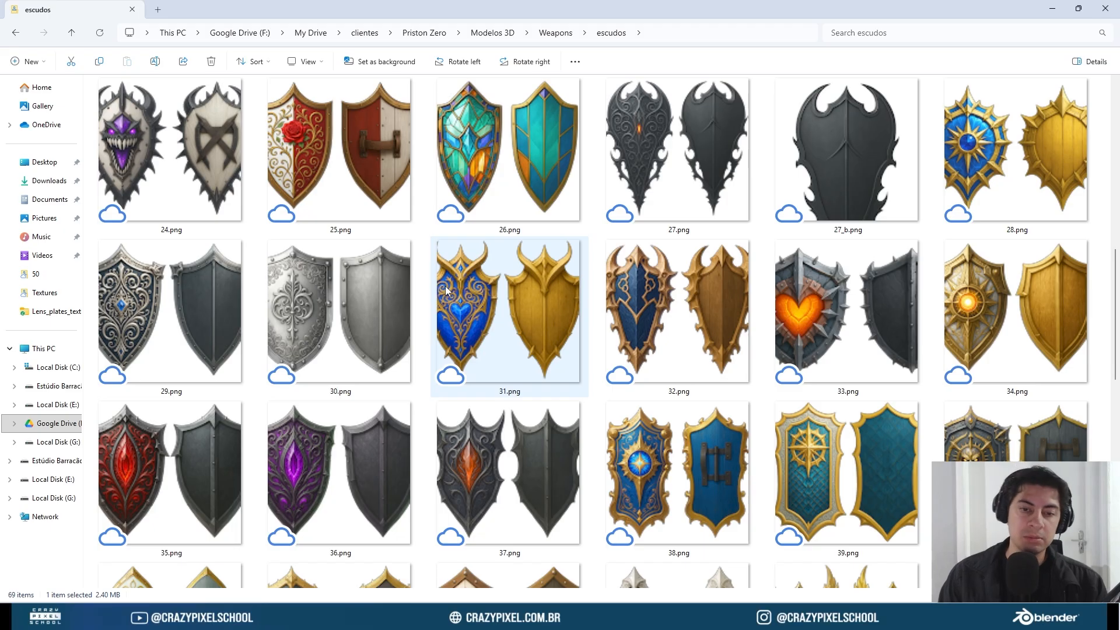
pyautogui.moveTo(446, 286)
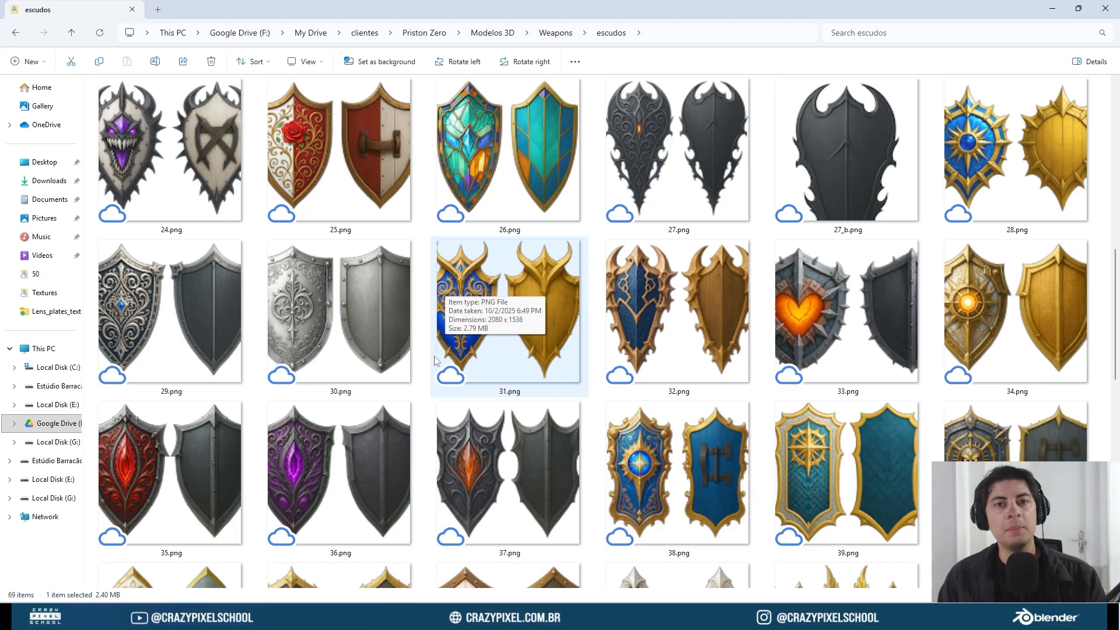
pyautogui.scroll(-4, 436, 356)
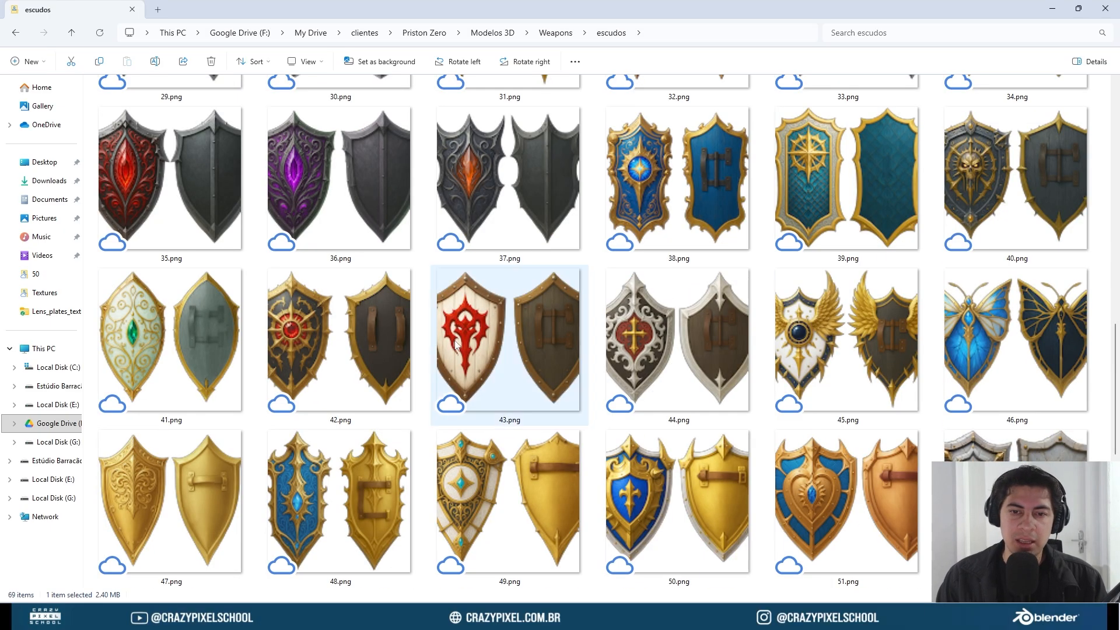
pyautogui.scroll(-4, 456, 344)
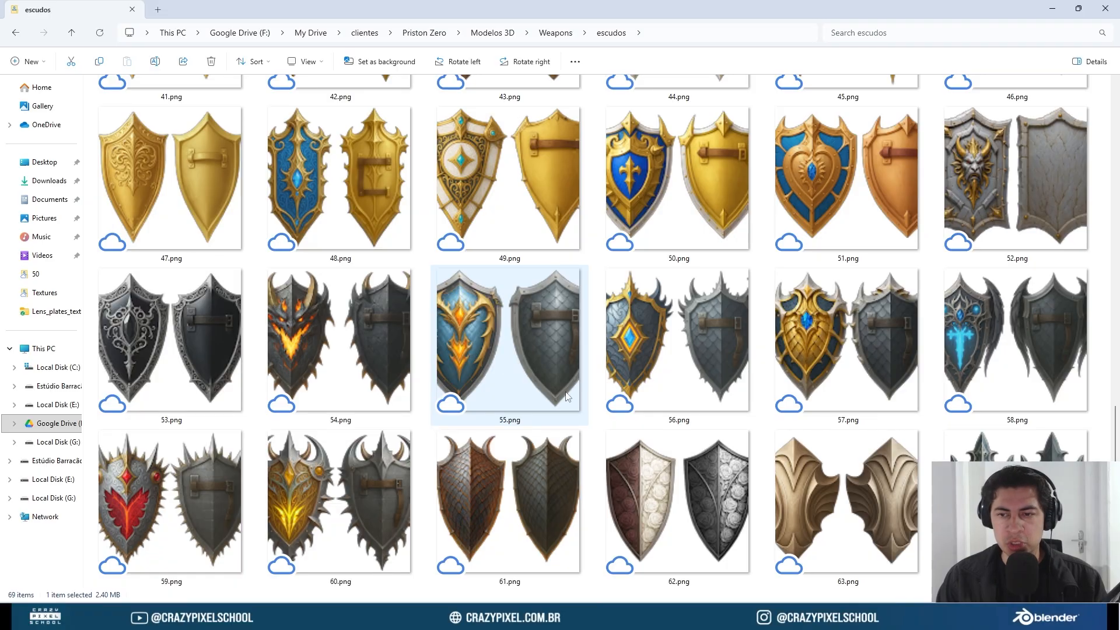
pyautogui.scroll(-3, 566, 397)
pyautogui.scroll(12, 691, 416)
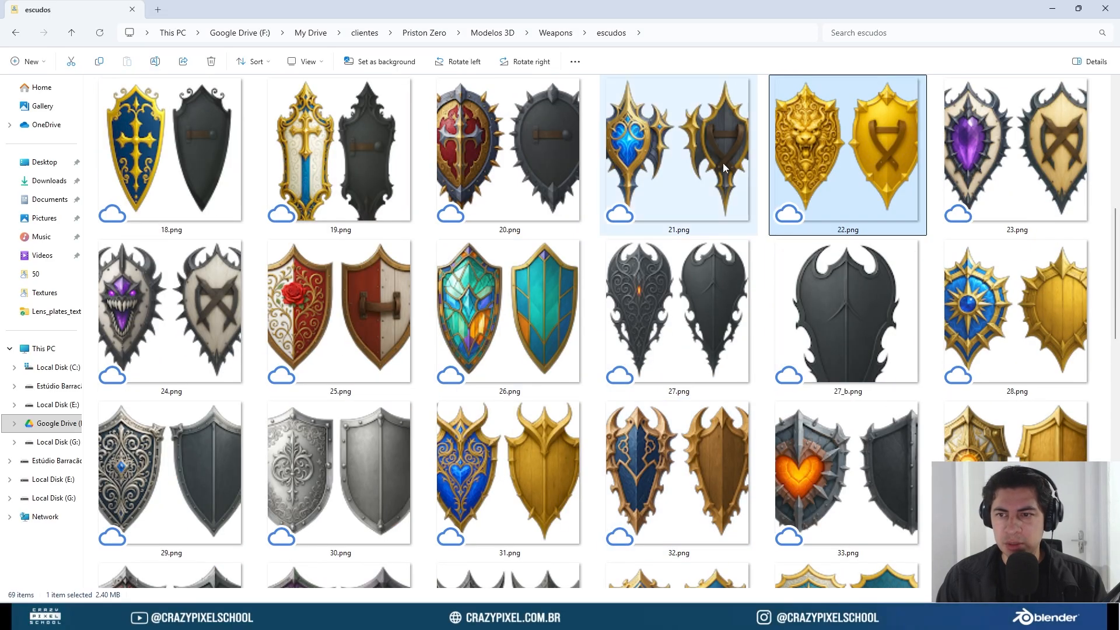
# - Open 22.png to examine the golden lion shield's front and back, and switch back to Blender
pyautogui.doubleClick(869, 160)
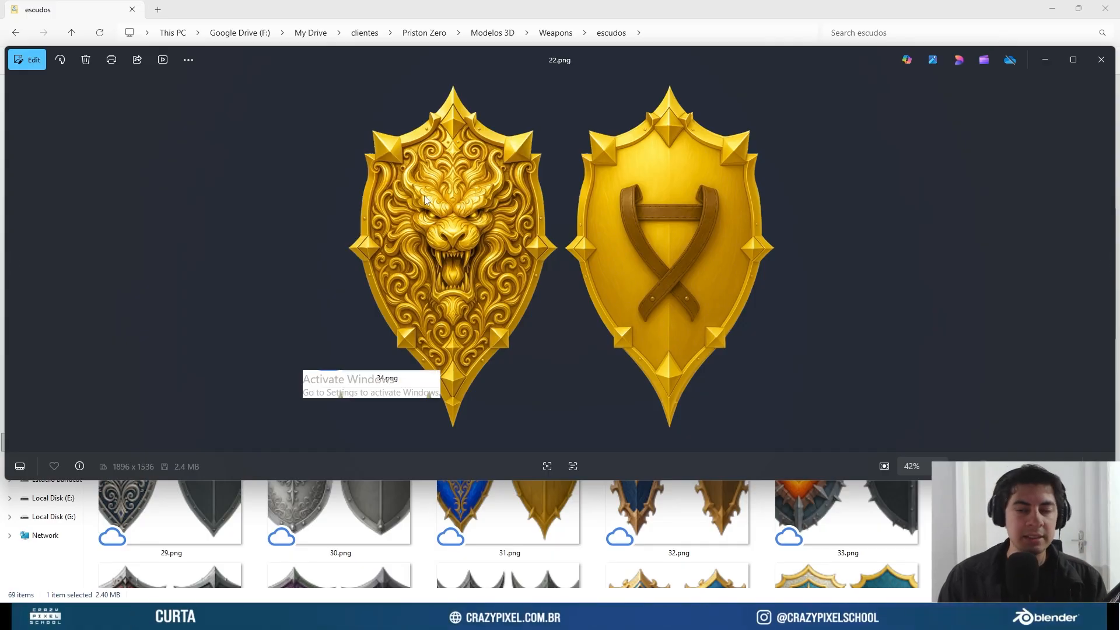
pyautogui.hotkey('alt', 'Tab')
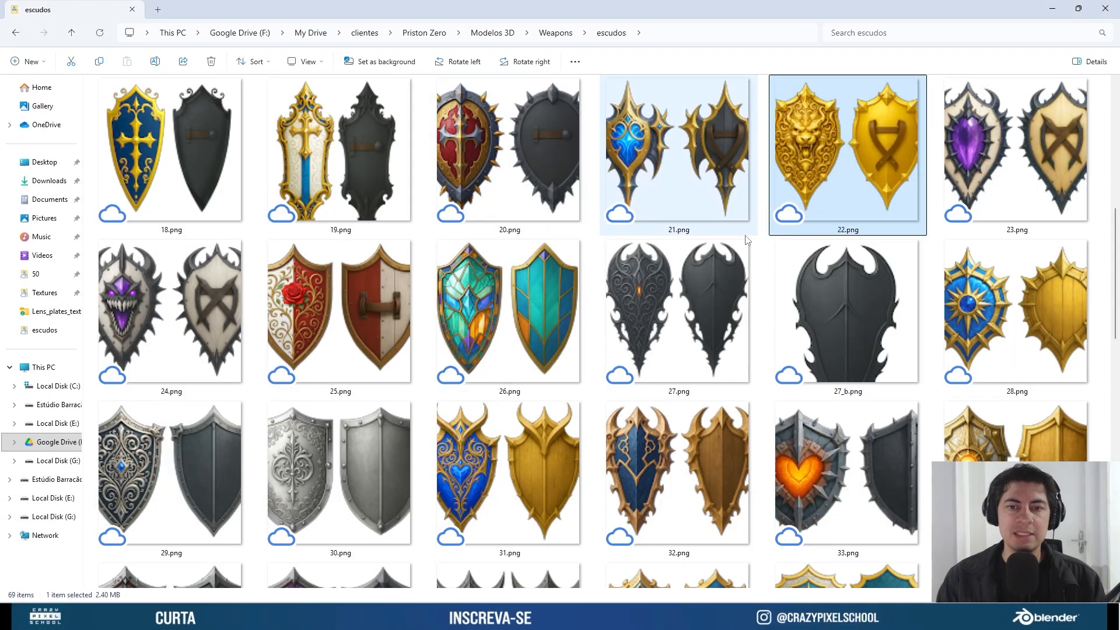
pyautogui.hotkey('alt', 'Tab')
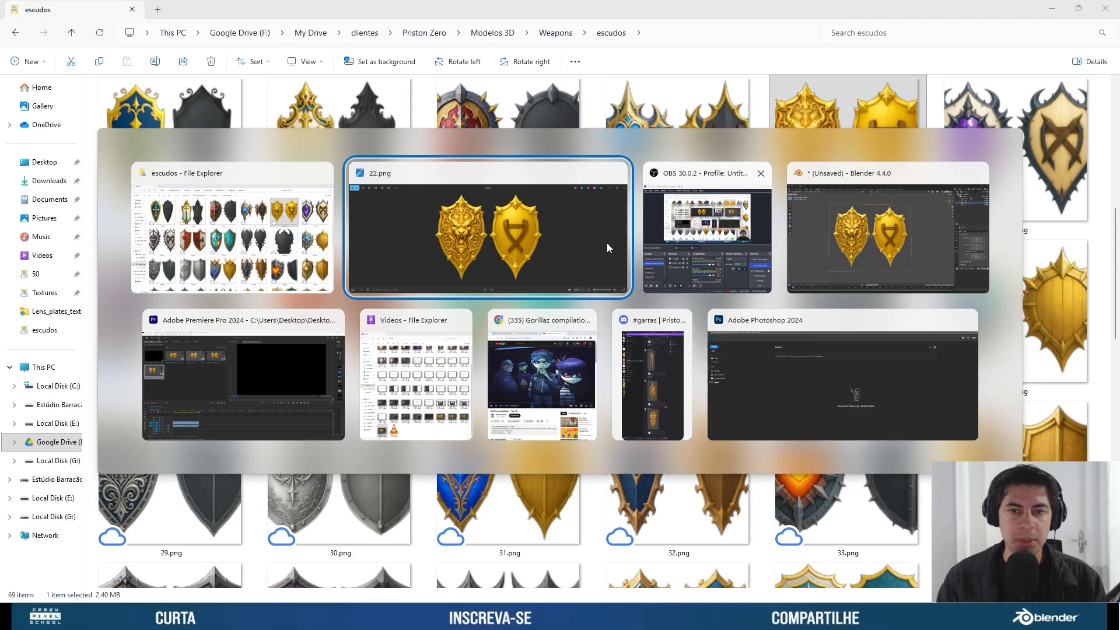
pyautogui.click(487, 242)
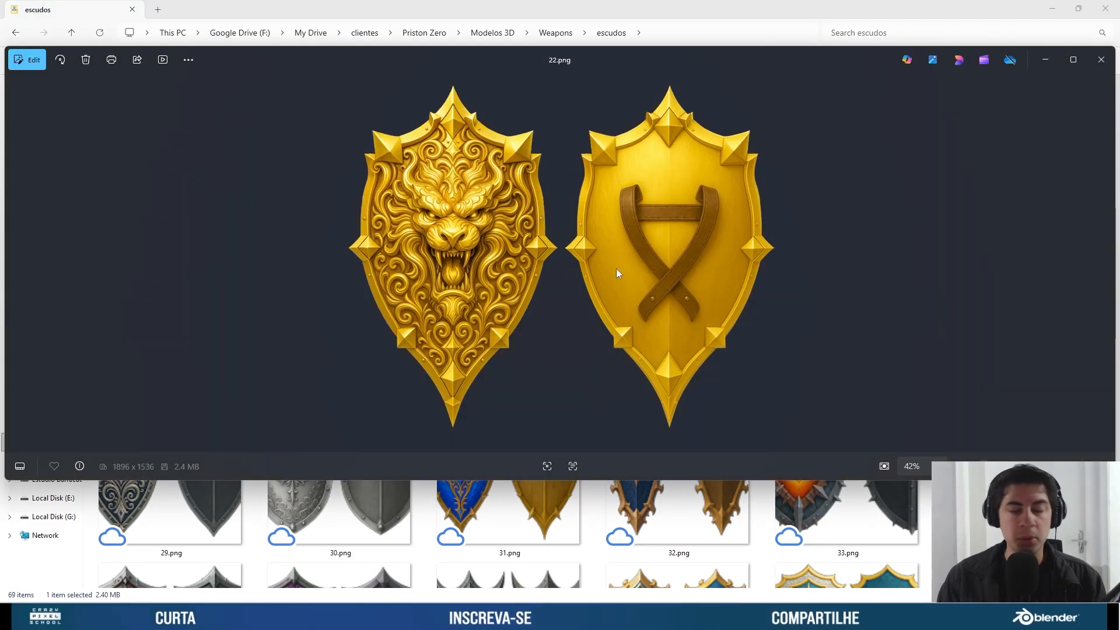
pyautogui.hotkey('alt', 'Tab')
pyautogui.click(829, 246)
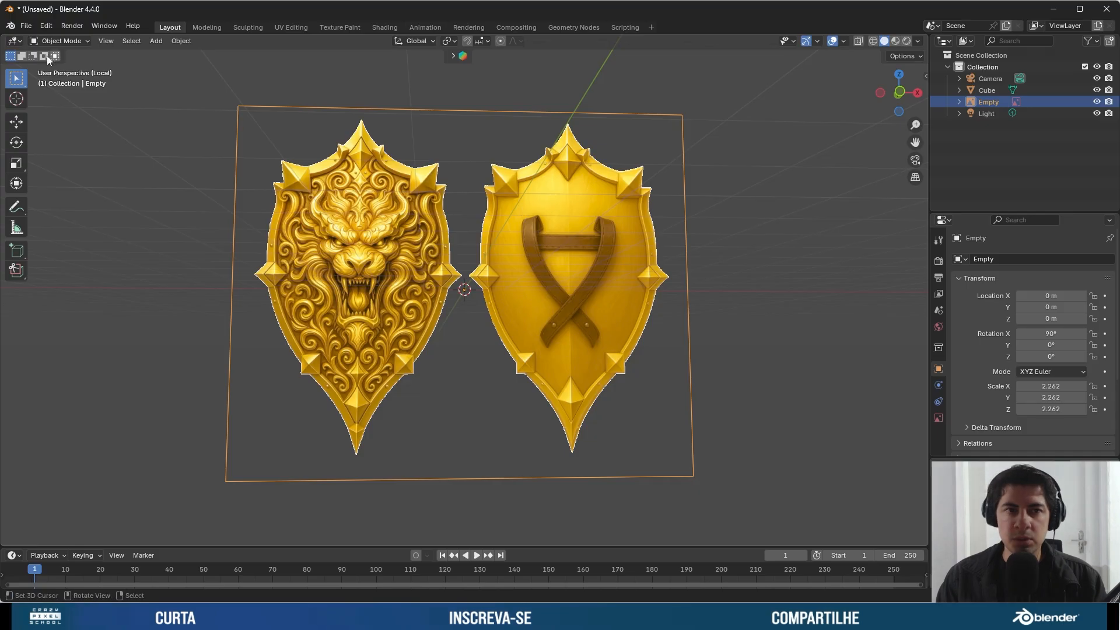
# - Start a new General scene and discard the changes to the current file
pyautogui.click(26, 25)
pyautogui.moveTo(35, 39)
pyautogui.click(161, 41)
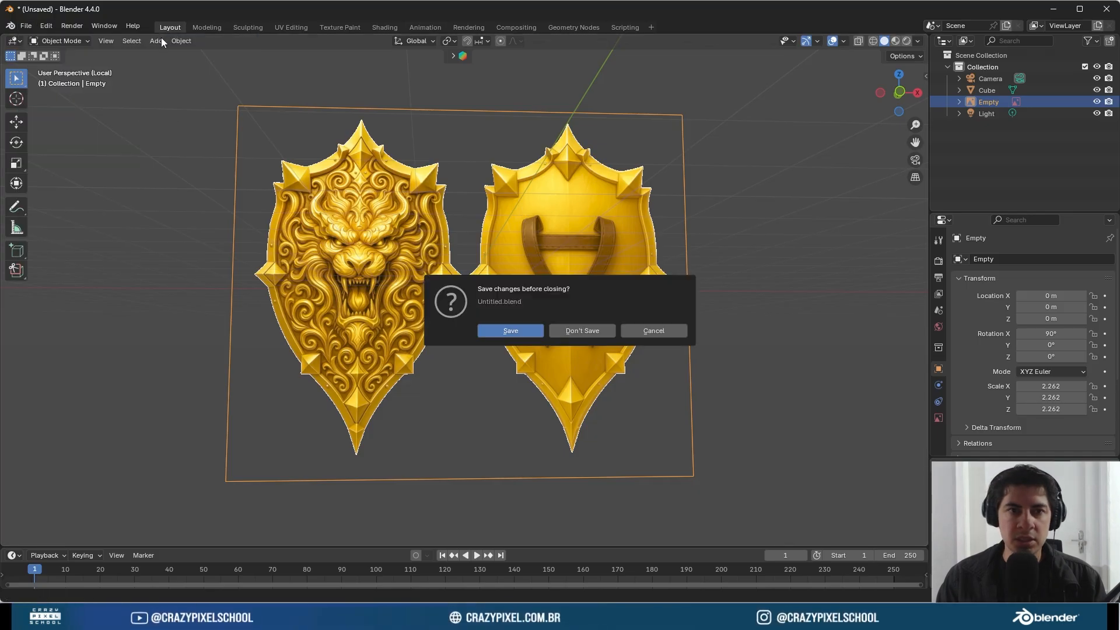
pyautogui.click(575, 330)
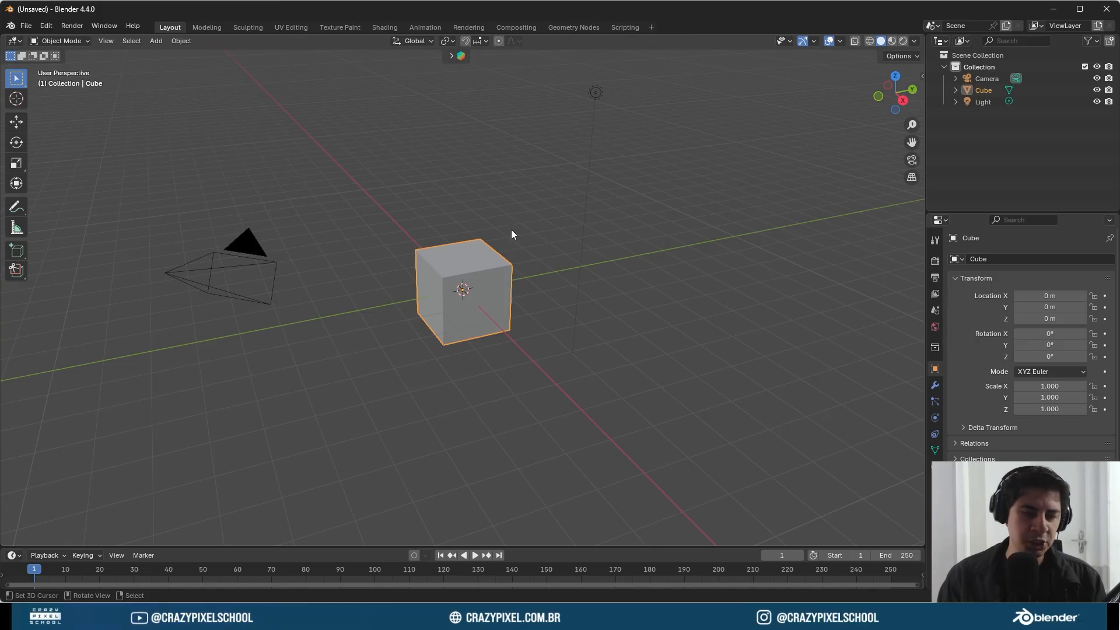
# - Delete the default camera, cube and light from the new scene
pyautogui.press('a')
pyautogui.press('x')
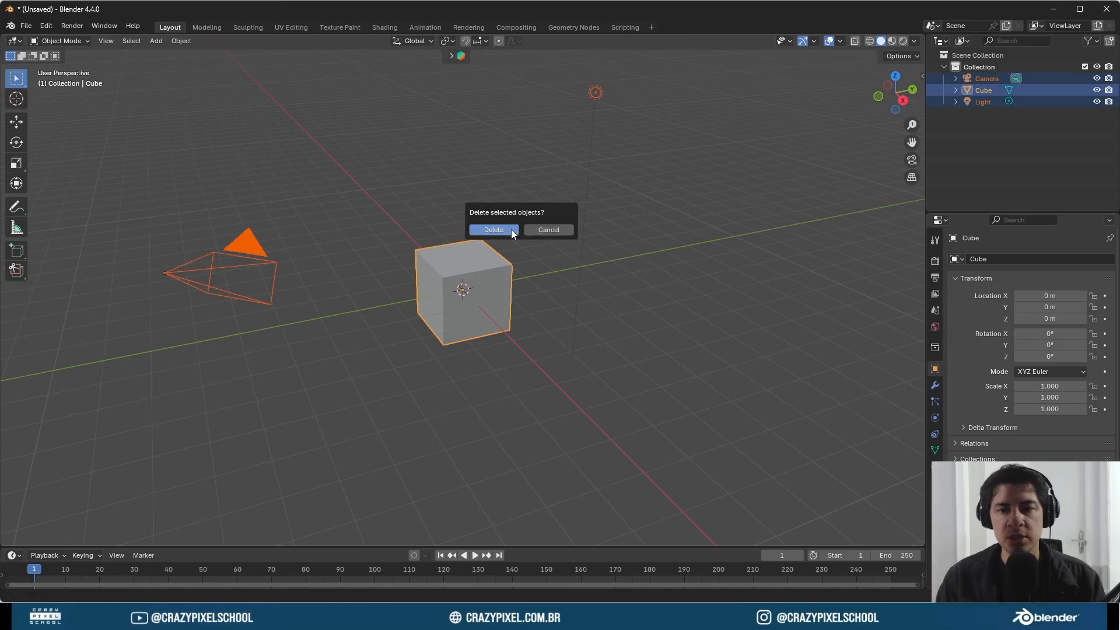
pyautogui.click(494, 229)
# - Add 22.png from the escudos folder to the scene as an image empty in the perspective view
pyautogui.hotkey('alt', 'Tab')
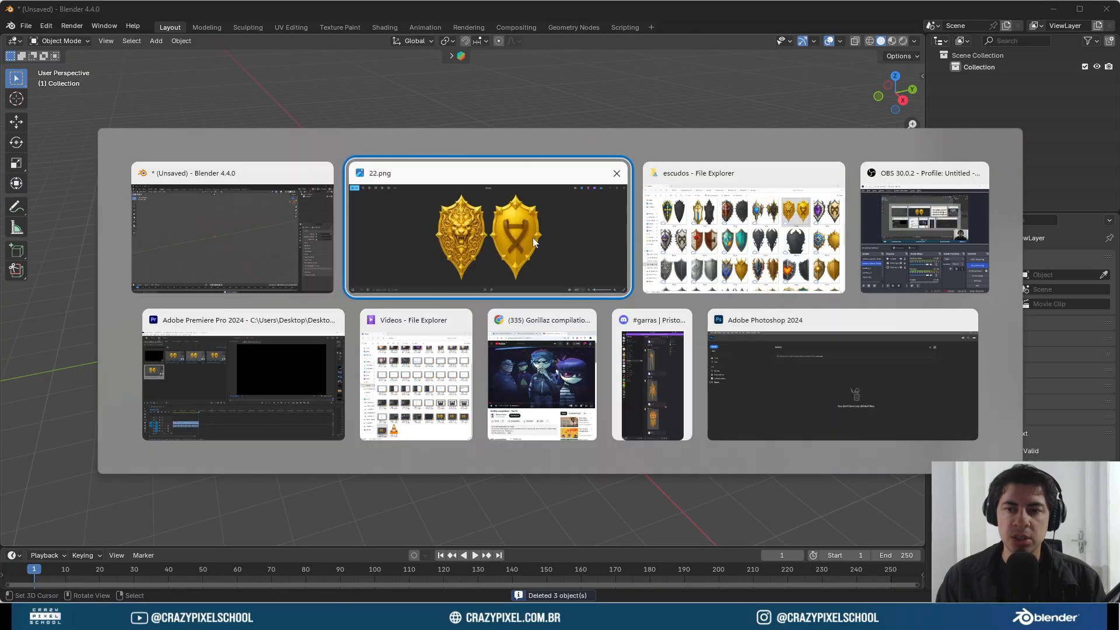
pyautogui.hotkey('alt', 'Tab')
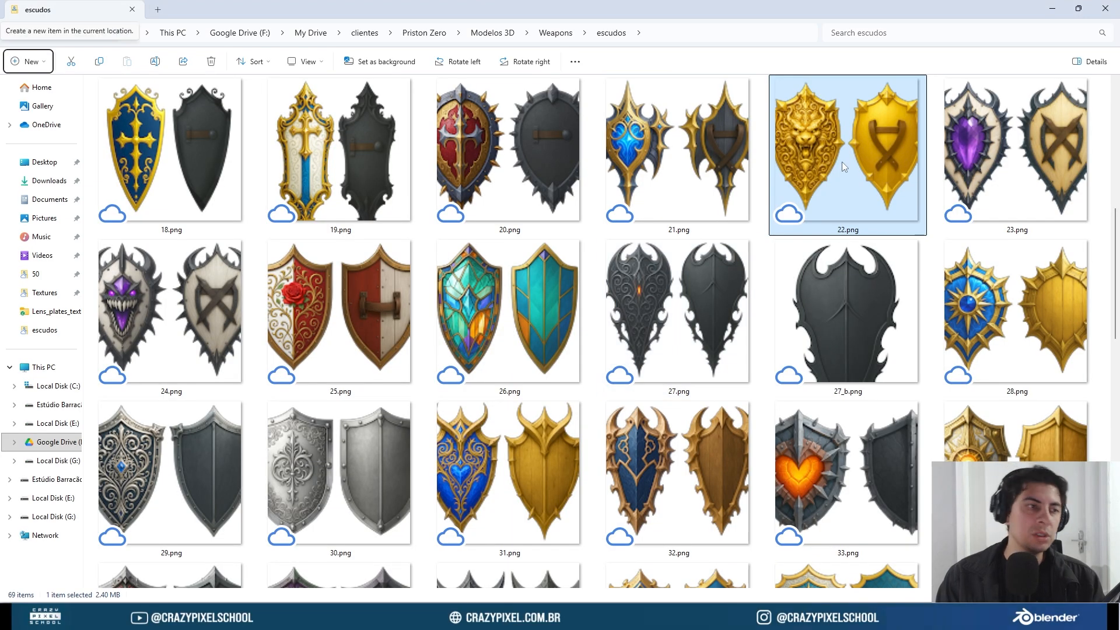
pyautogui.moveTo(842, 162); pyautogui.dragTo(557, 273)
pyautogui.hotkey('alt', 'Tab')
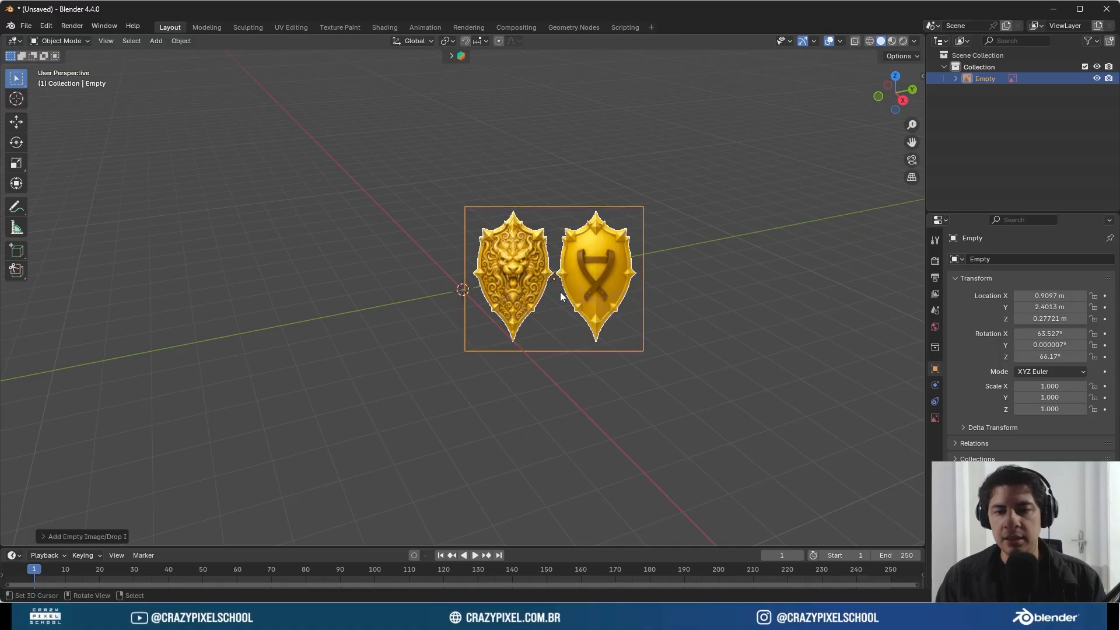
pyautogui.scroll(3, 563, 297)
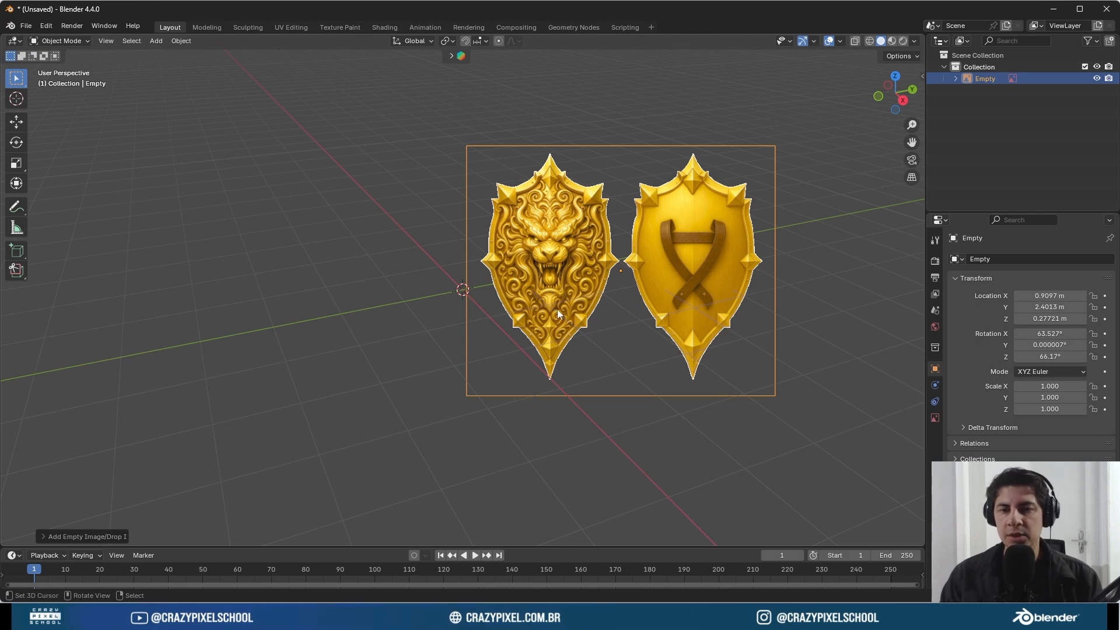
pyautogui.moveTo(497, 315); pyautogui.dragTo(538, 282, button='middle')
# - Delete the image empty and add 22.png again from the front orthographic view
pyautogui.press('Delete')
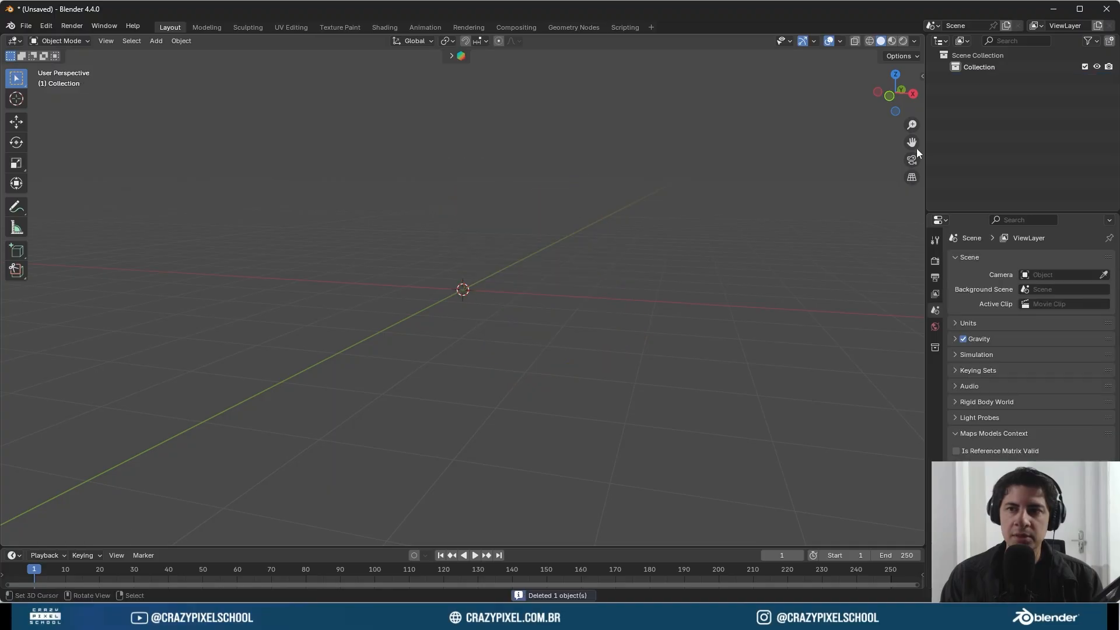
pyautogui.click(890, 96)
pyautogui.hotkey('alt', 'Tab')
pyautogui.moveTo(840, 198); pyautogui.dragTo(554, 287)
pyautogui.hotkey('alt', 'Tab')
# - Turn off the reference image's Orthographic display and turn on its Perspective display
pyautogui.moveTo(642, 284)
pyautogui.mouseDown(button='middle')
pyautogui.moveTo(529, 307)
pyautogui.moveTo(631, 295)
pyautogui.mouseUp(button='middle')
pyautogui.click(935, 418)
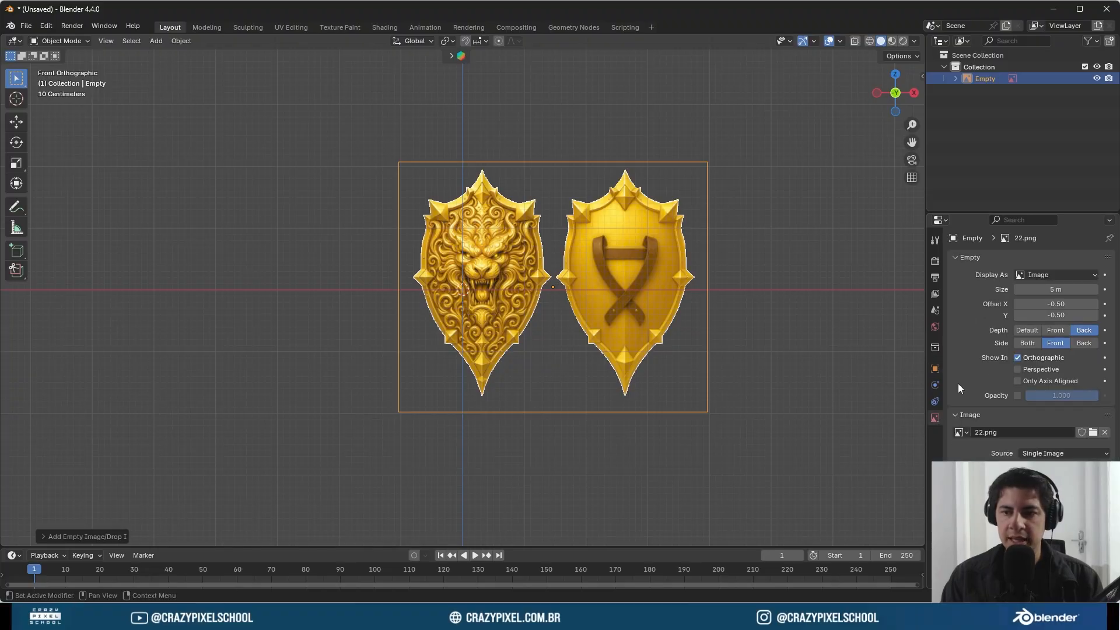
pyautogui.click(1017, 357)
pyautogui.moveTo(700, 335); pyautogui.dragTo(623, 366, button='middle')
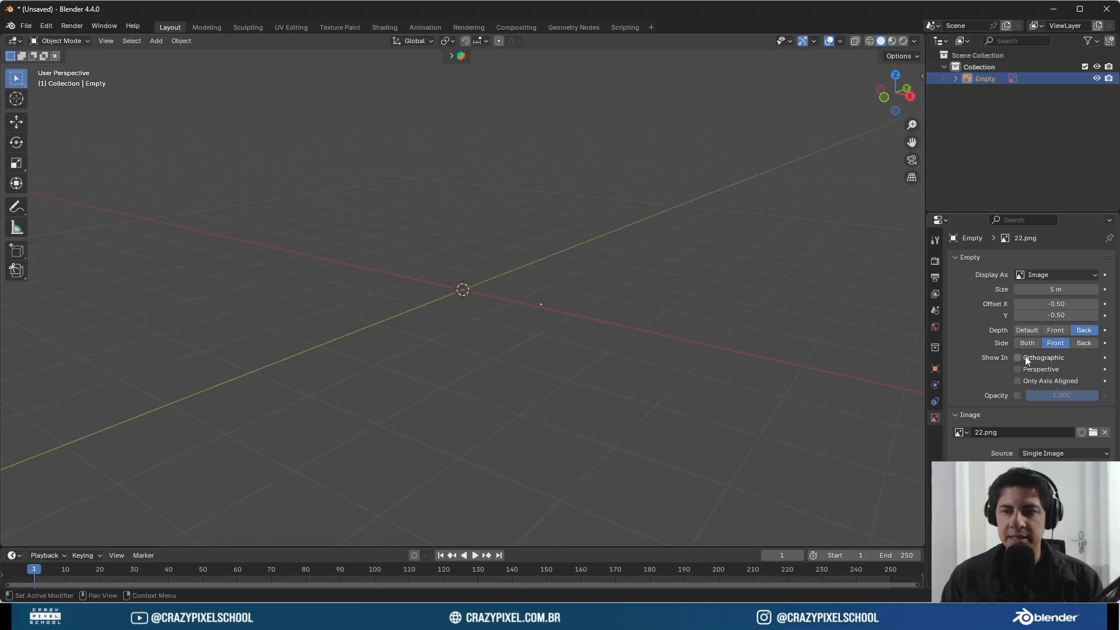
pyautogui.click(1017, 369)
pyautogui.moveTo(683, 300); pyautogui.dragTo(601, 317, button='middle')
# - Delete the front-view image empty and add 22.png from the escudos folder again in the perspective view
pyautogui.press('Delete')
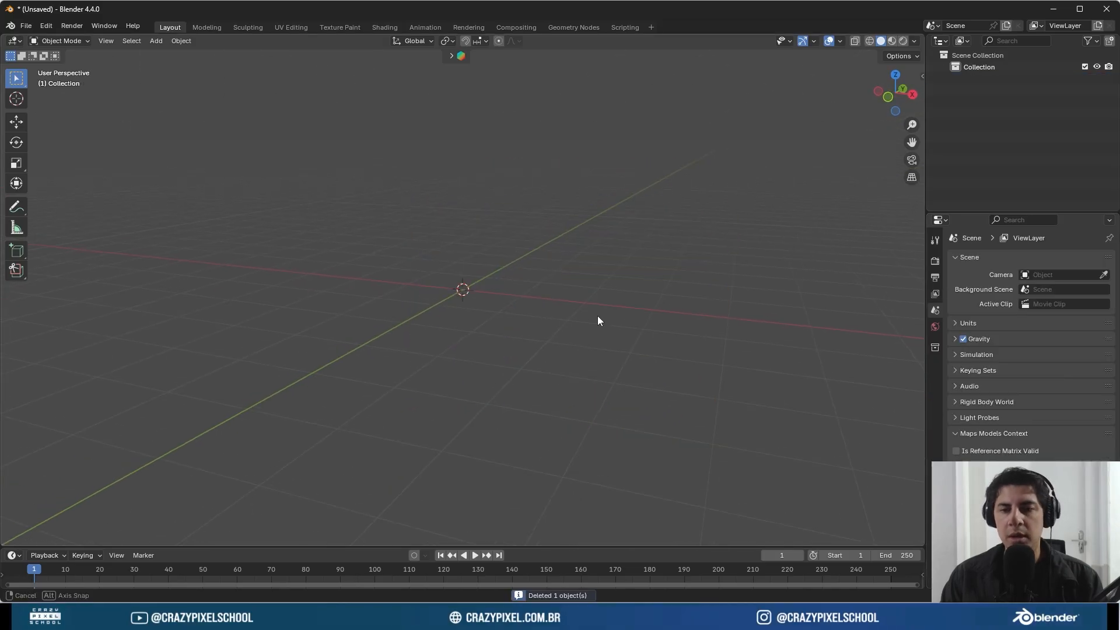
pyautogui.hotkey('alt', 'Tab')
pyautogui.hotkey('alt', 'Tab')
pyautogui.moveTo(839, 190); pyautogui.dragTo(555, 279)
pyautogui.moveTo(532, 288); pyautogui.dragTo(622, 313, button='middle')
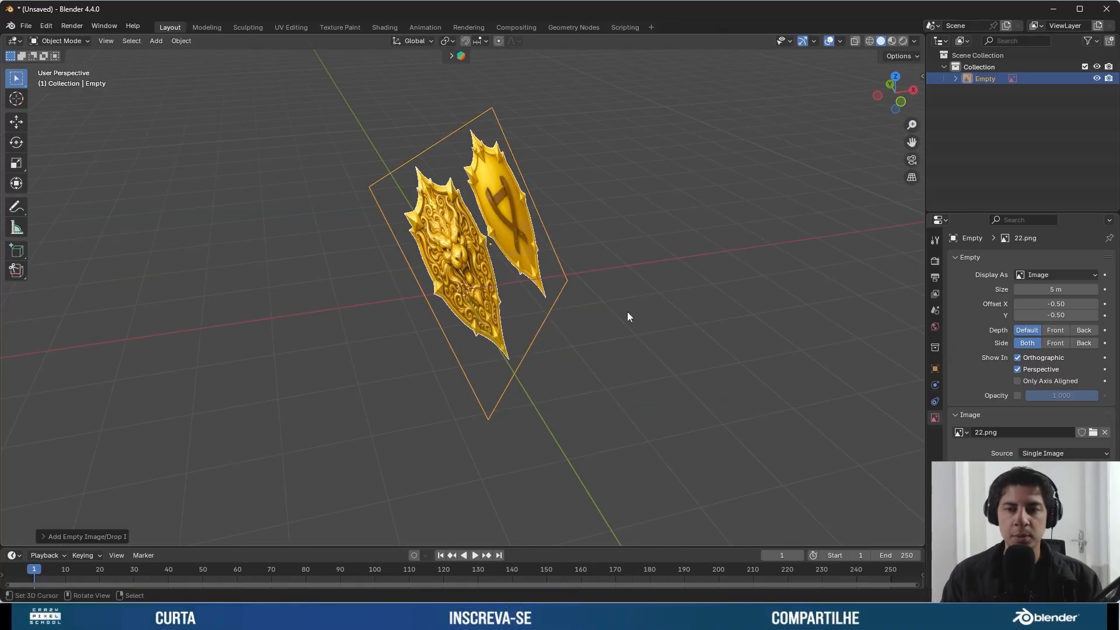
# - Show the reference image's transform values, try changing its location, and undo the trial changes
pyautogui.press('n')
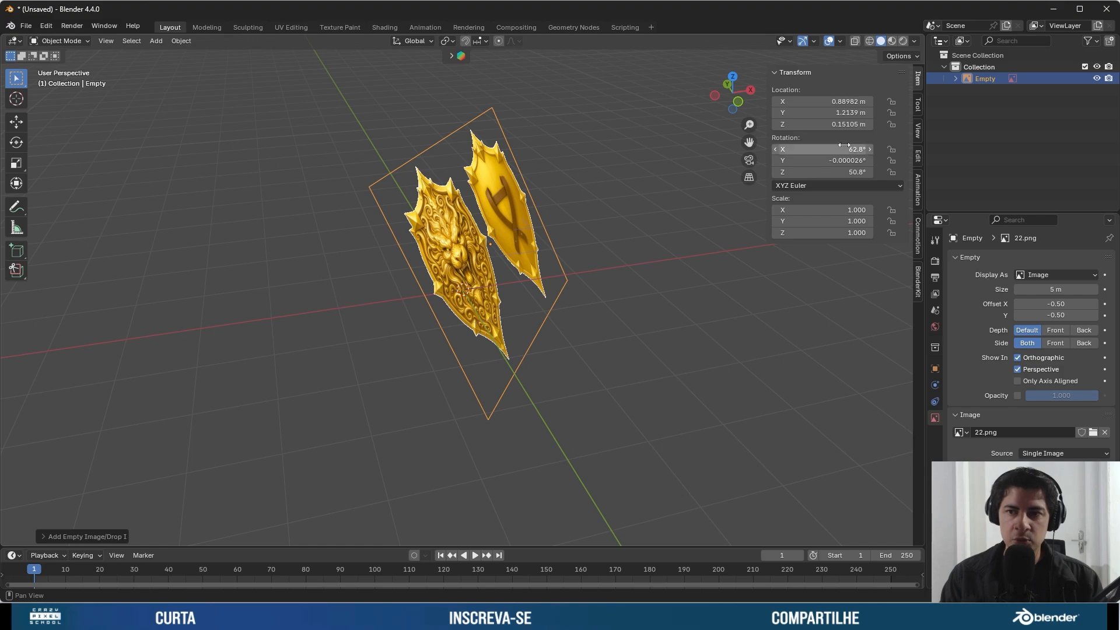
pyautogui.moveTo(834, 124); pyautogui.dragTo(857, 124)
pyautogui.hotkey('ctrl', 'z')
pyautogui.hotkey('ctrl', 'z')
pyautogui.hotkey('ctrl', 'z')
pyautogui.hotkey('ctrl', 'z')
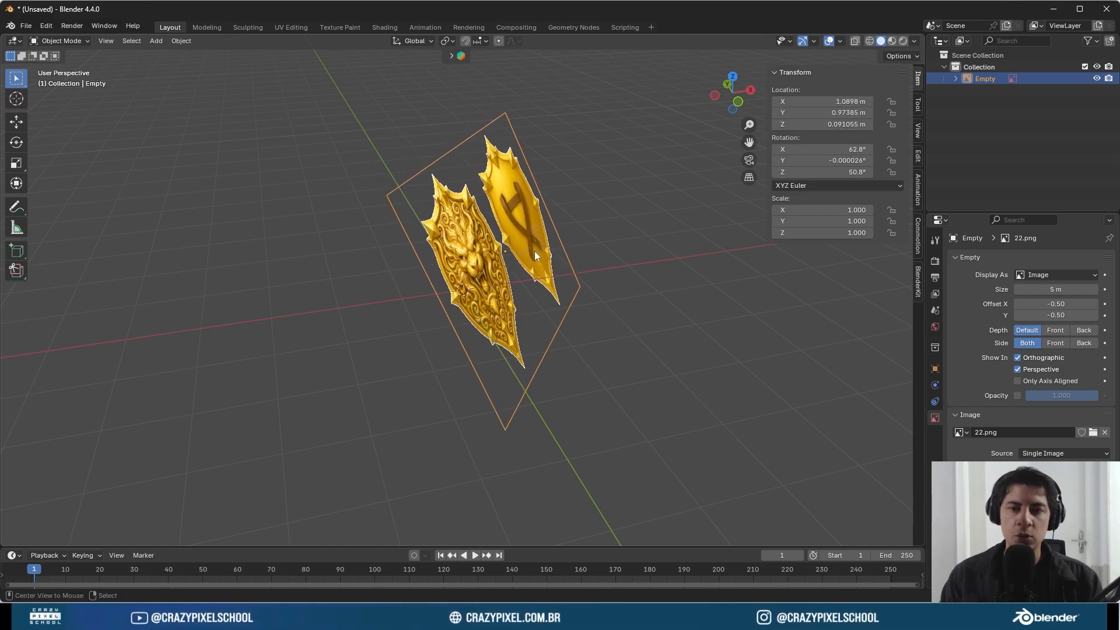
# - Clear the reference image's location, rotation and scale
pyautogui.hotkey('alt', 'g')
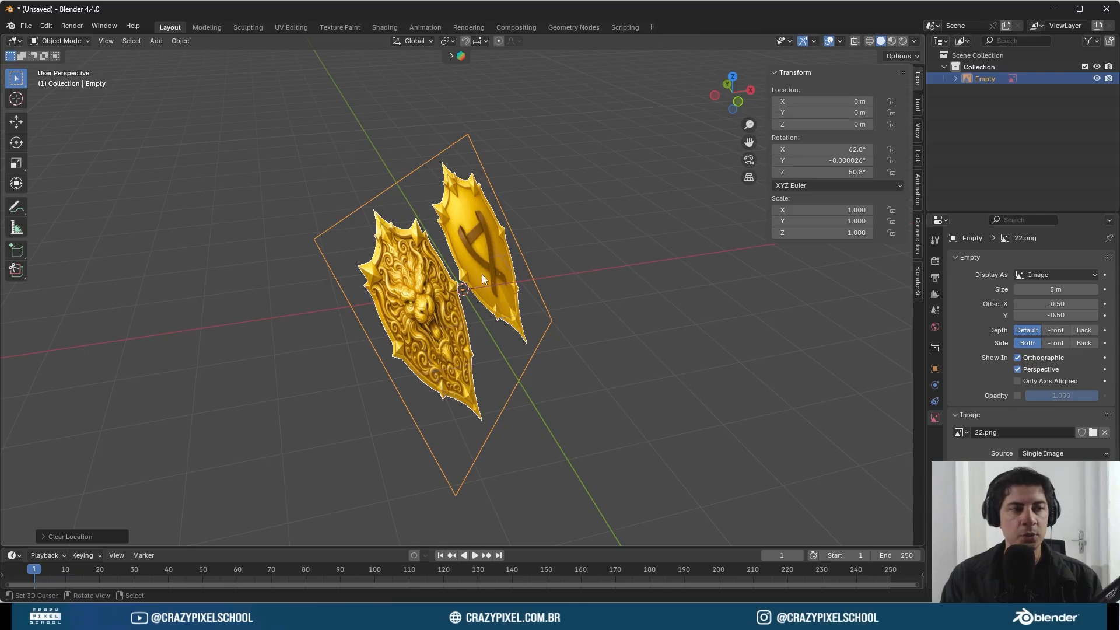
pyautogui.hotkey('alt', 'r')
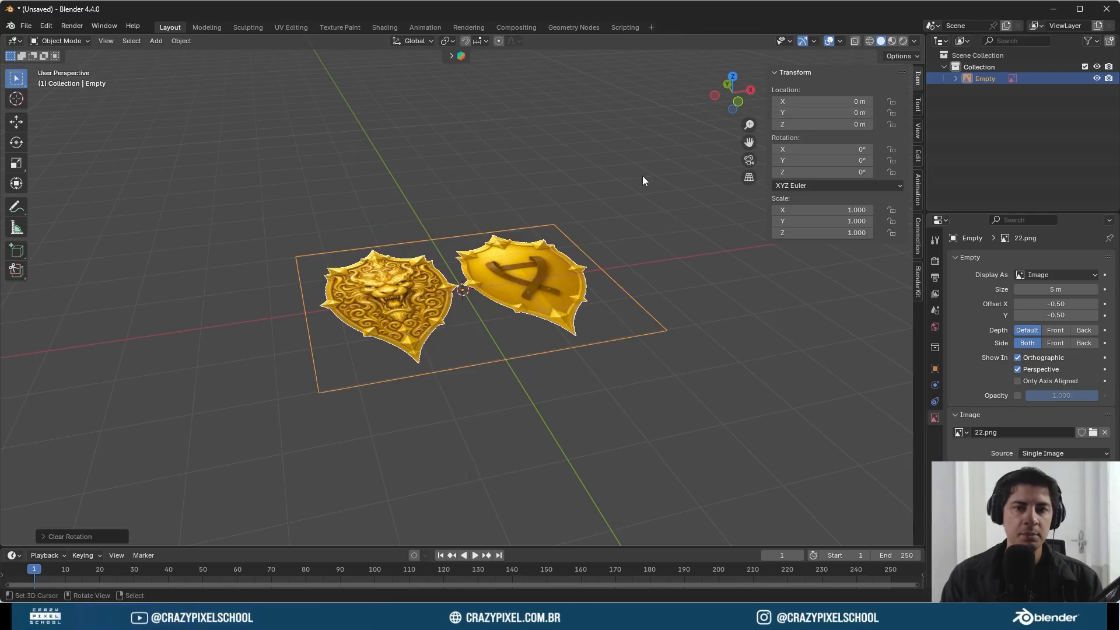
pyautogui.hotkey('alt', 's')
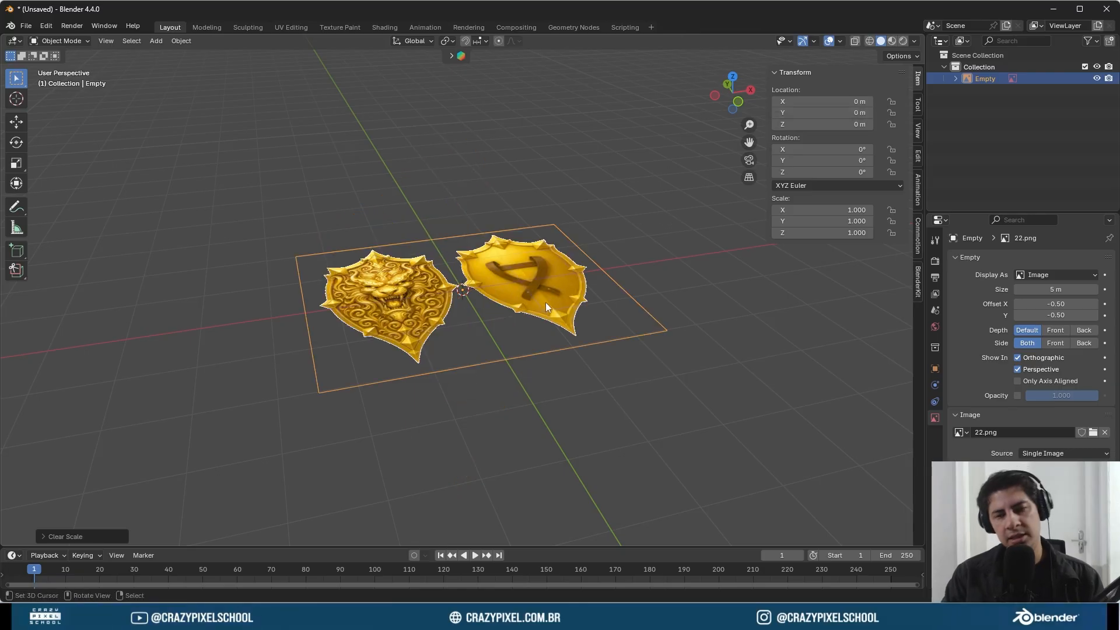
# - Try scaling the reference image up to about 1.562, and reset its scale to 1
pyautogui.press('s')
pyautogui.click(524, 326)
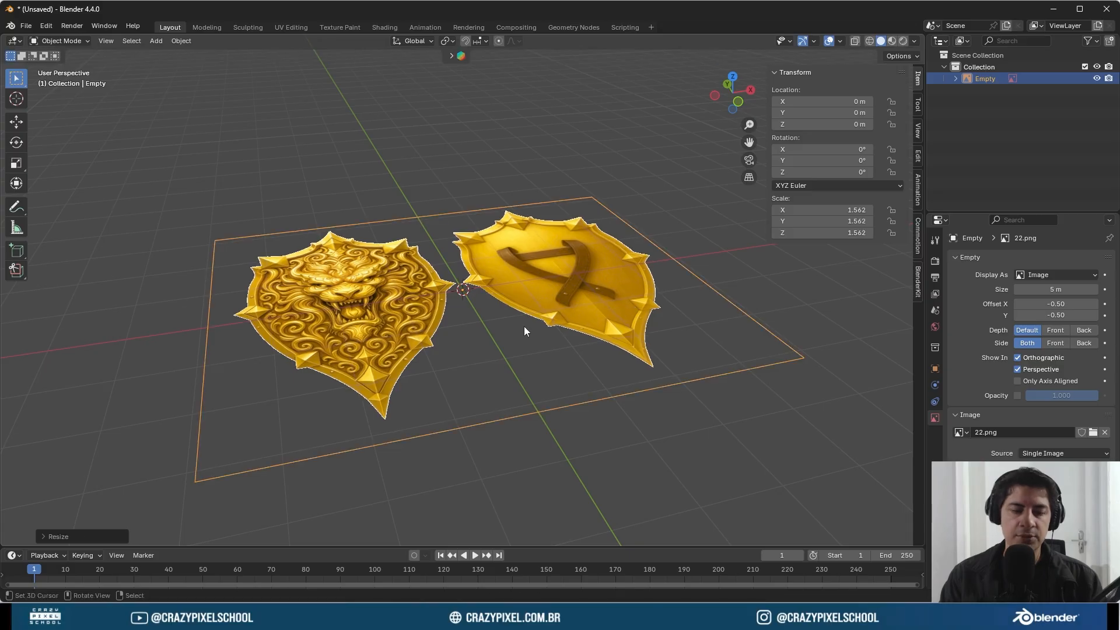
pyautogui.hotkey('alt', 's')
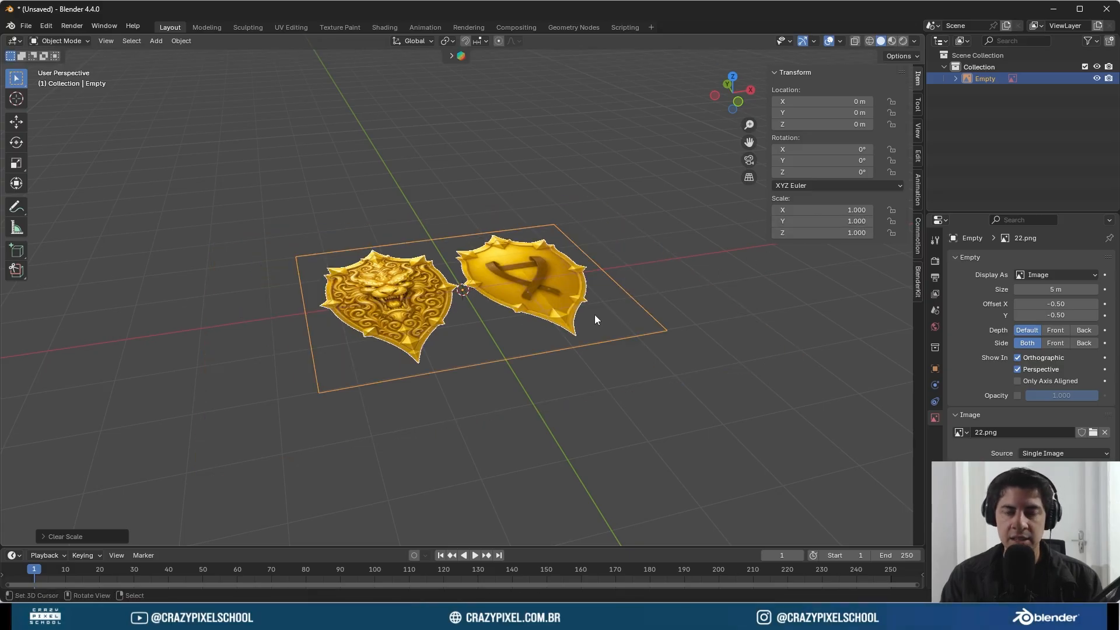
pyautogui.moveTo(512, 328); pyautogui.dragTo(591, 303, button='middle')
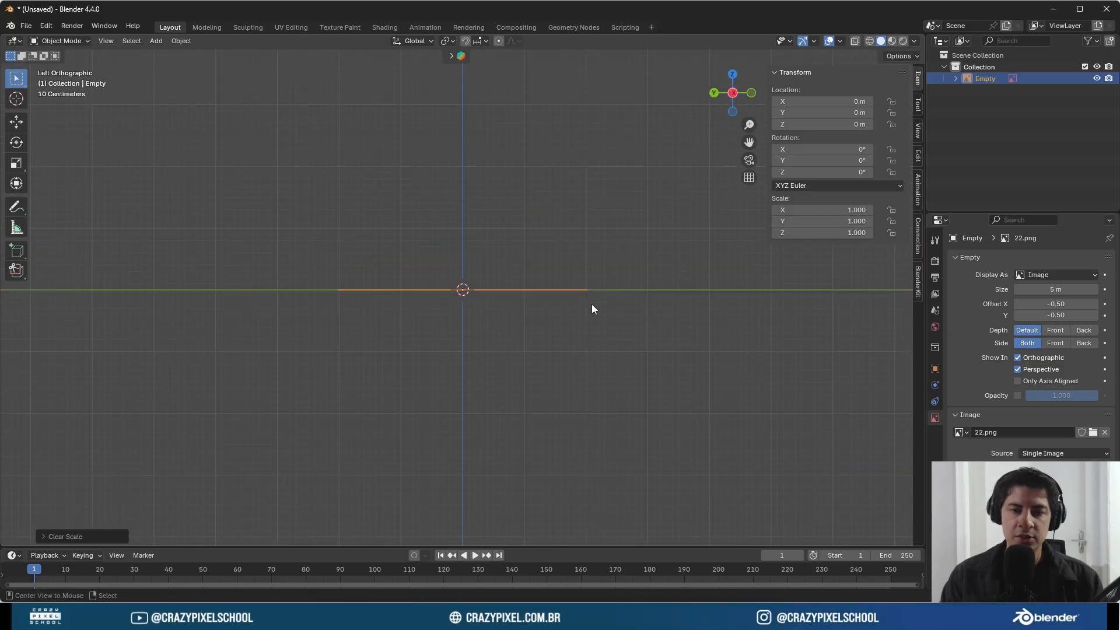
# - Rotate the reference image 90° about the X axis in the left view so it stands upright
pyautogui.press('r')
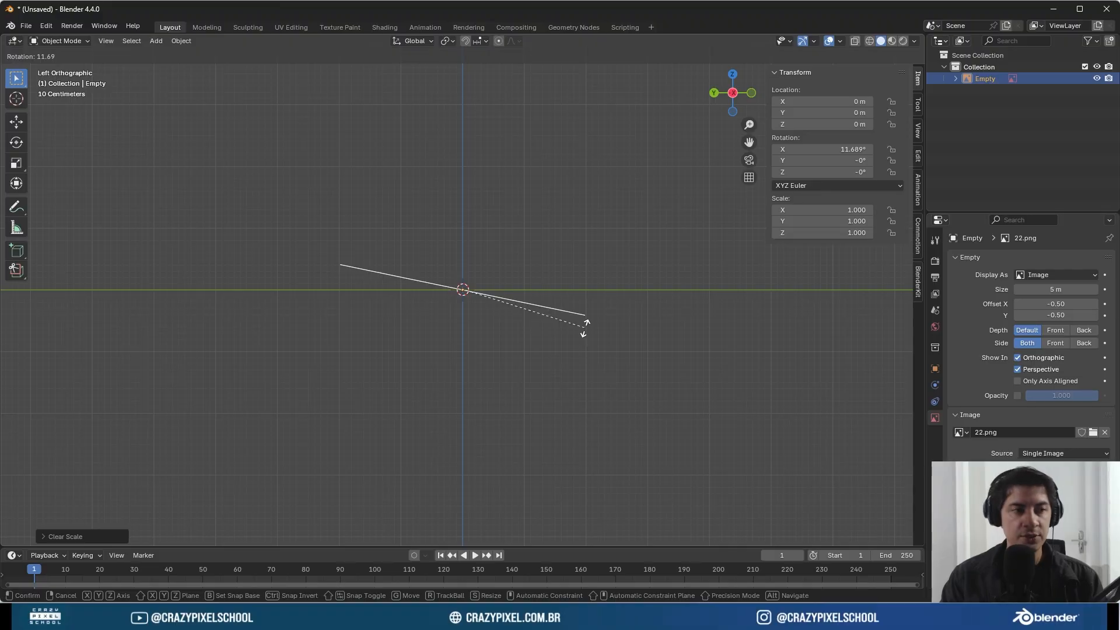
pyautogui.write('90')
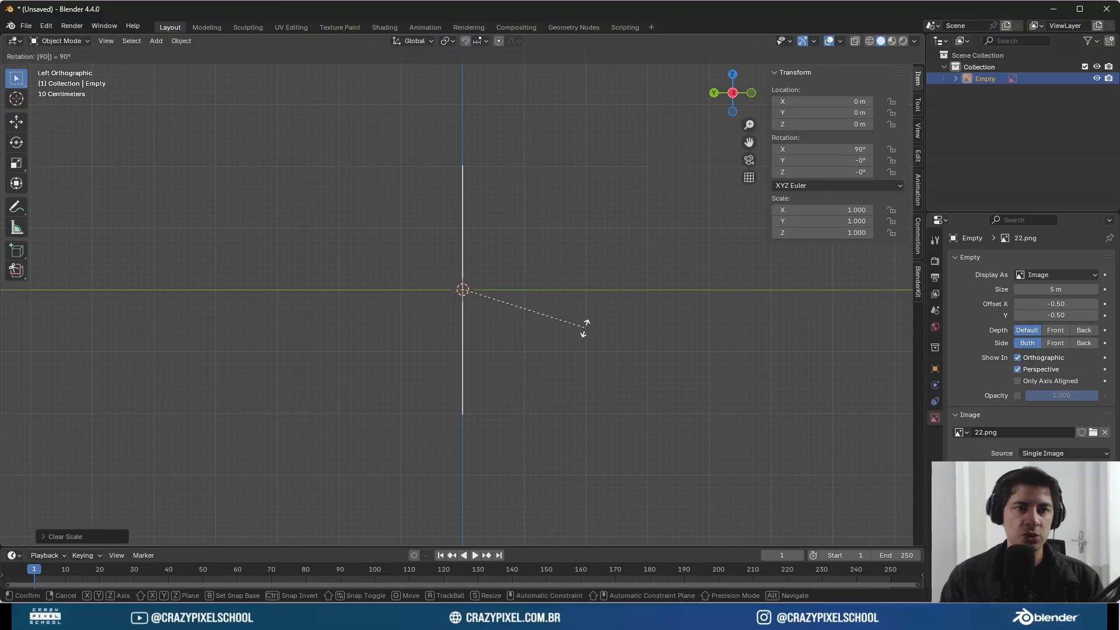
pyautogui.moveTo(36, 28); pyautogui.dragTo(96, 34)
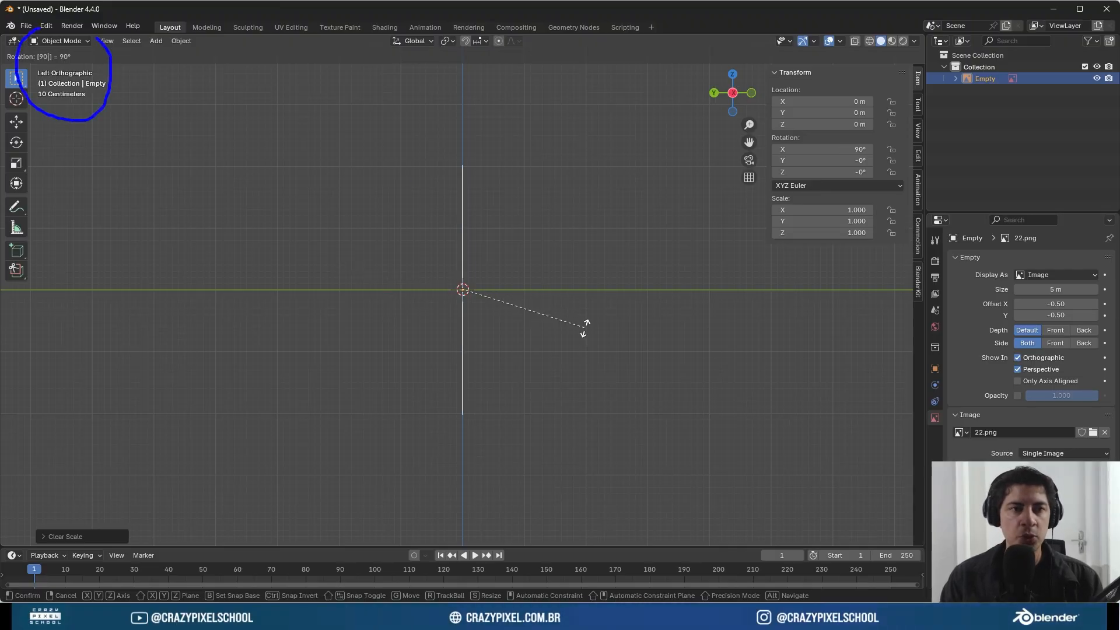
pyautogui.moveTo(42, 196); pyautogui.dragTo(46, 85)
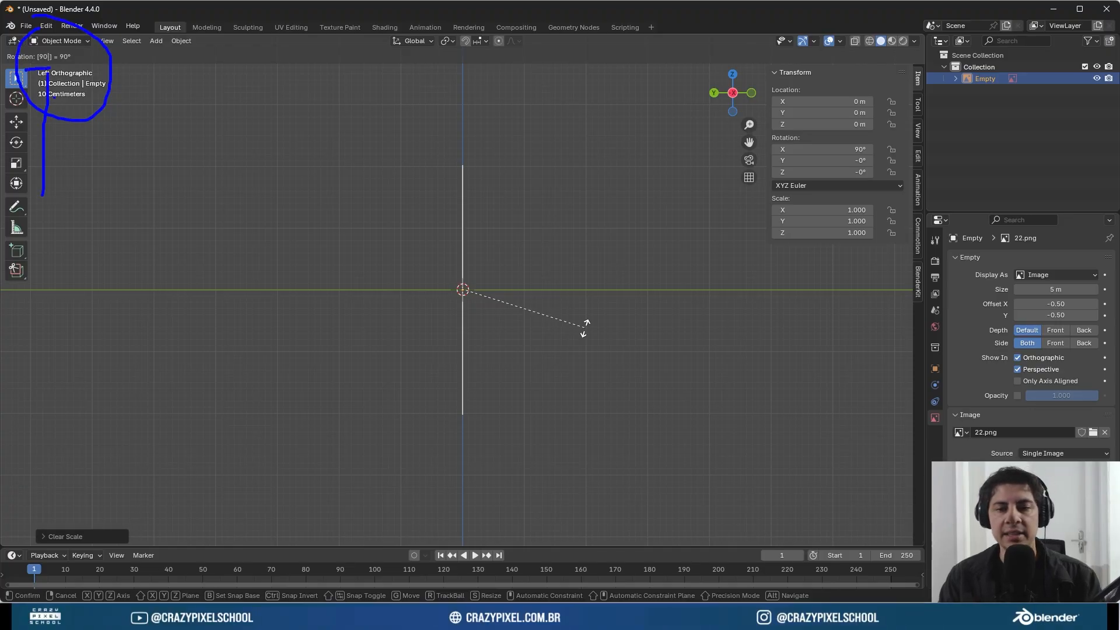
pyautogui.click(438, 227)
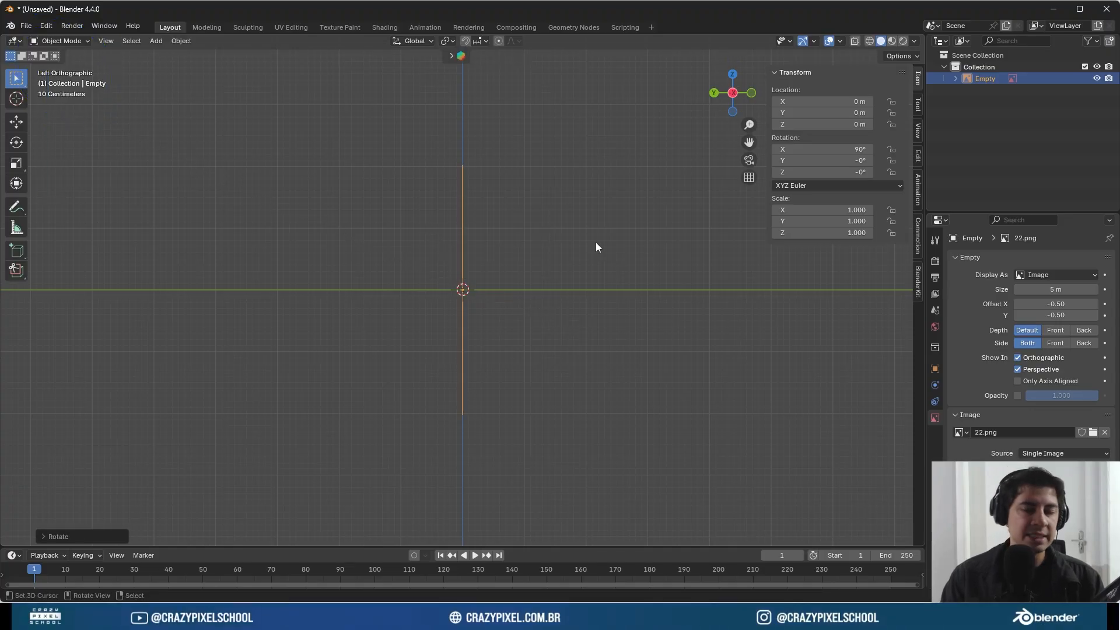
# - Hide the transform values and move the reference image along X in front view to bring the lion shield close to the Z axis
pyautogui.press('KP_1')
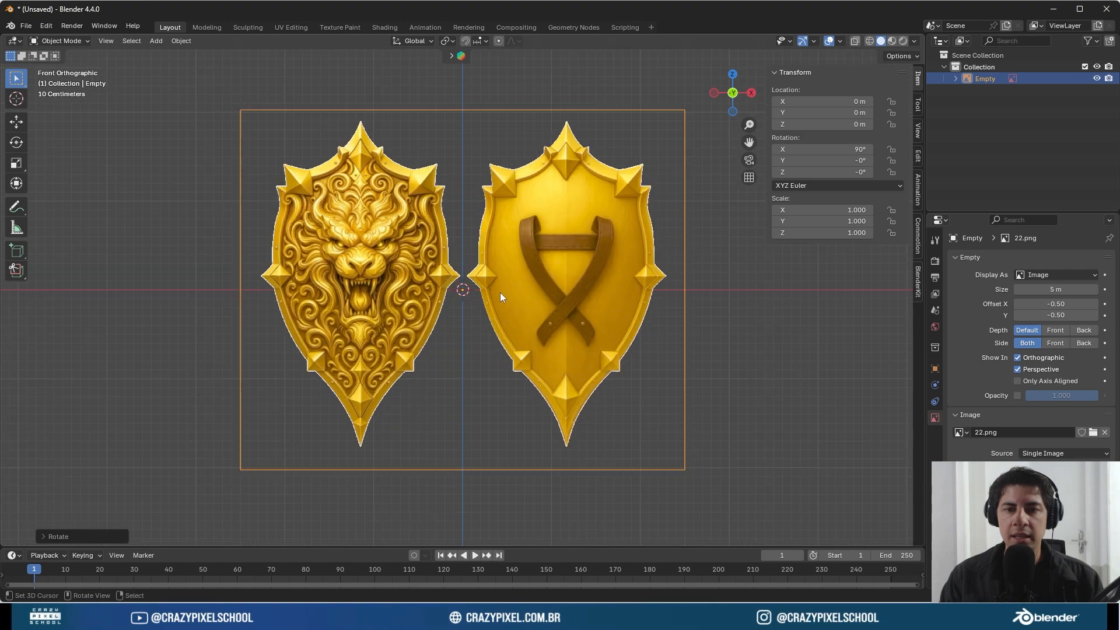
pyautogui.moveTo(461, 73); pyautogui.dragTo(462, 439)
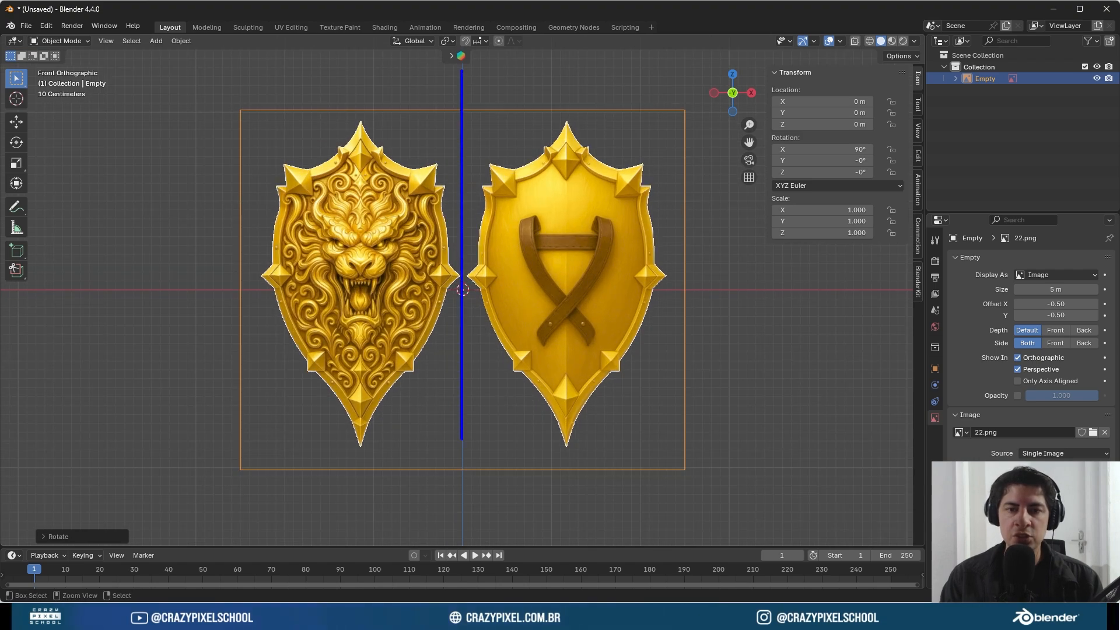
pyautogui.press('Escape')
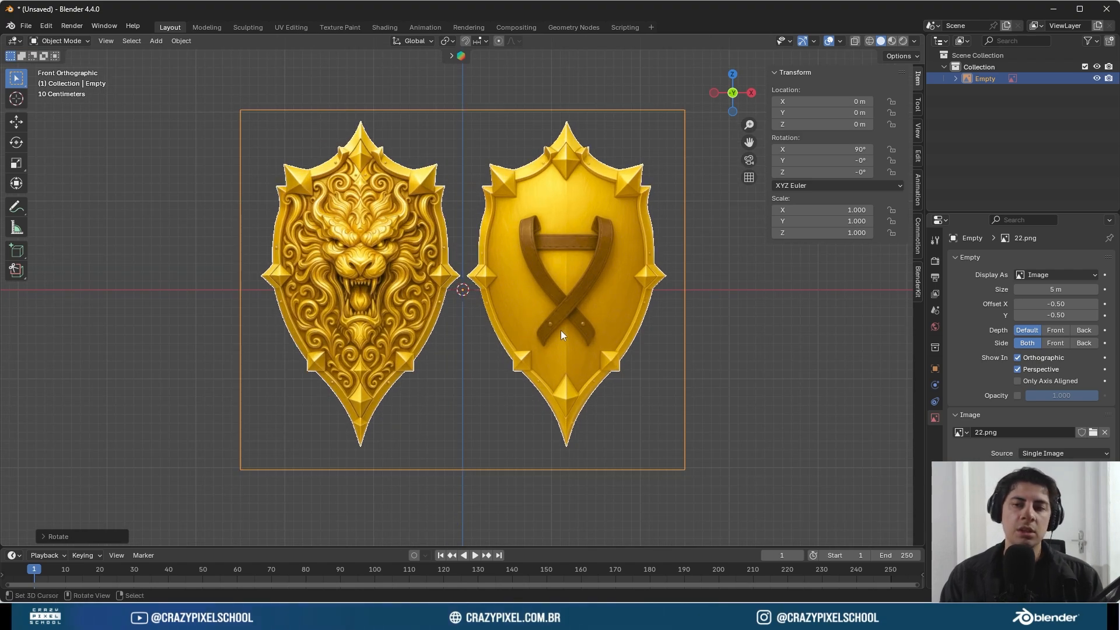
pyautogui.press('n')
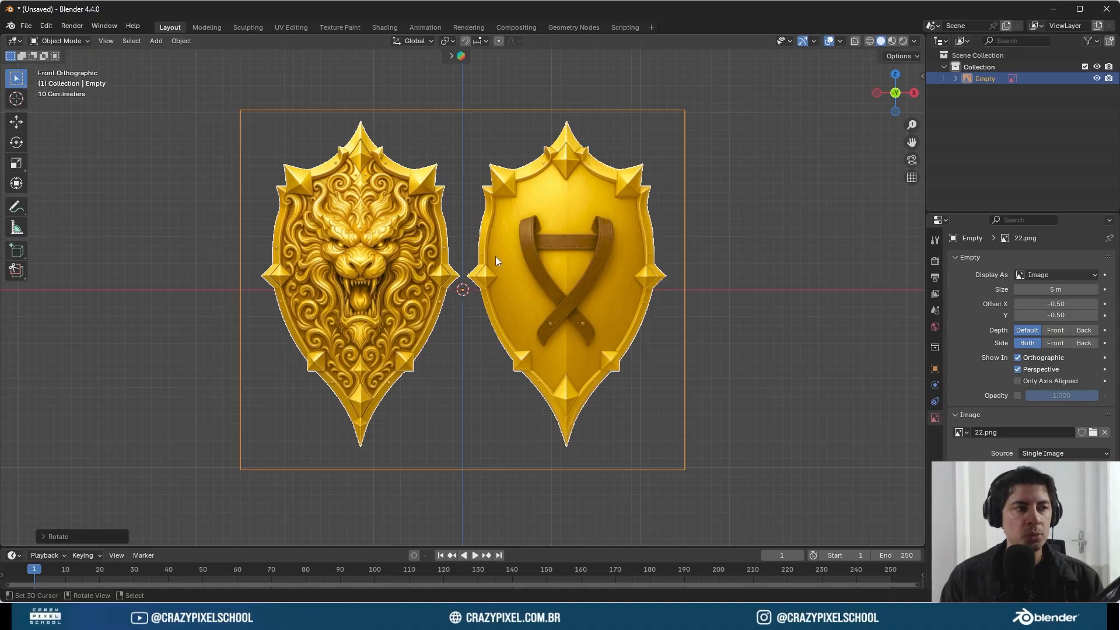
pyautogui.click(15, 122)
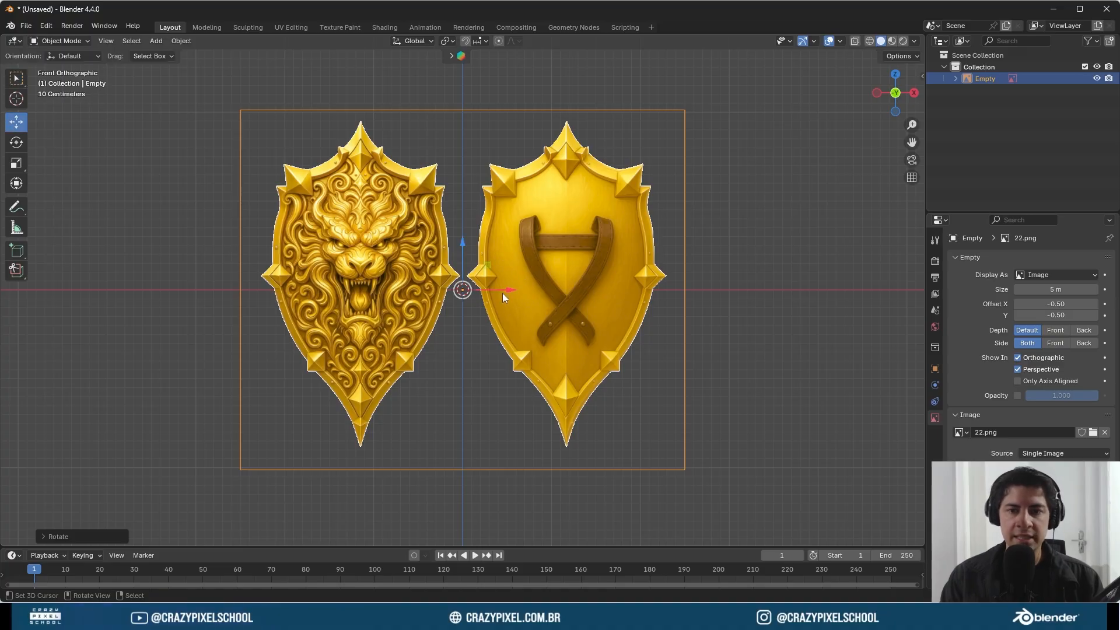
pyautogui.moveTo(502, 293); pyautogui.dragTo(596, 295)
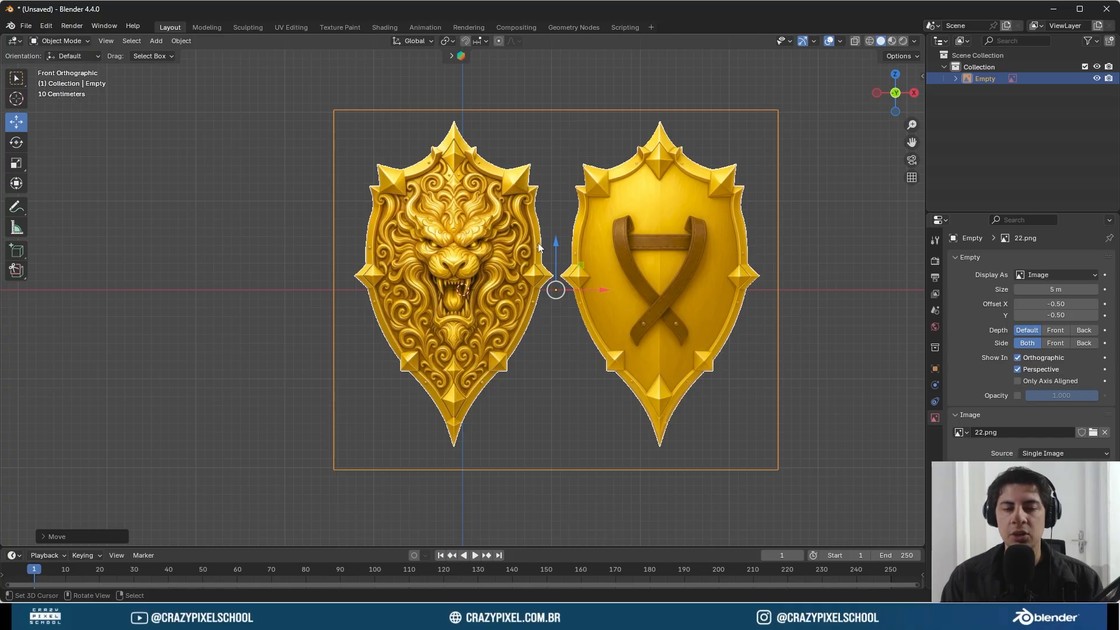
pyautogui.click(17, 79)
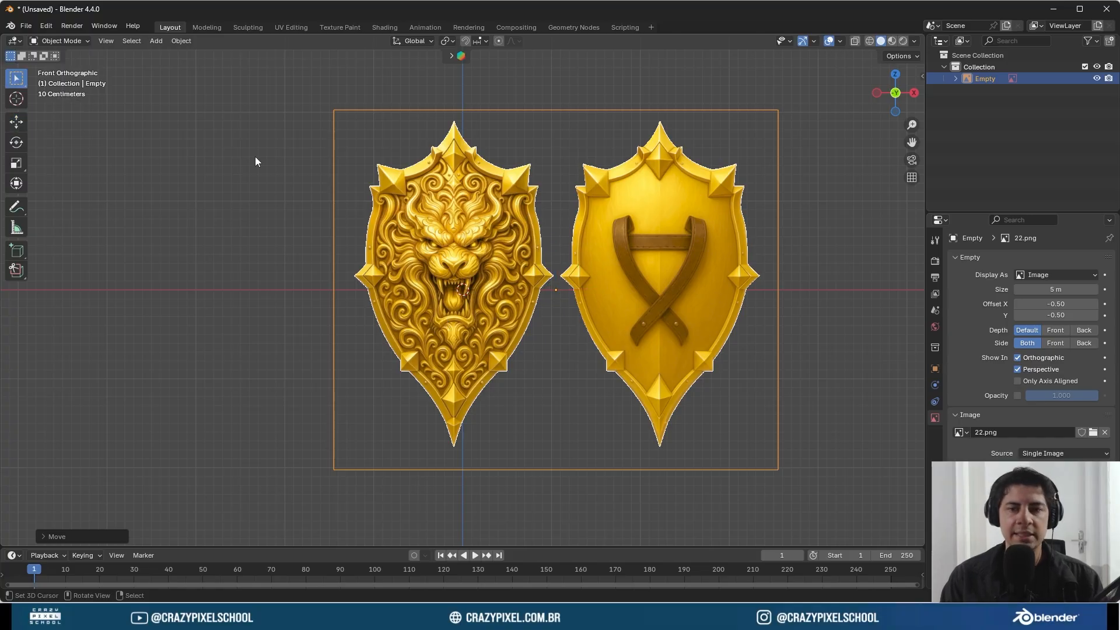
pyautogui.click(802, 43)
pyautogui.click(802, 43)
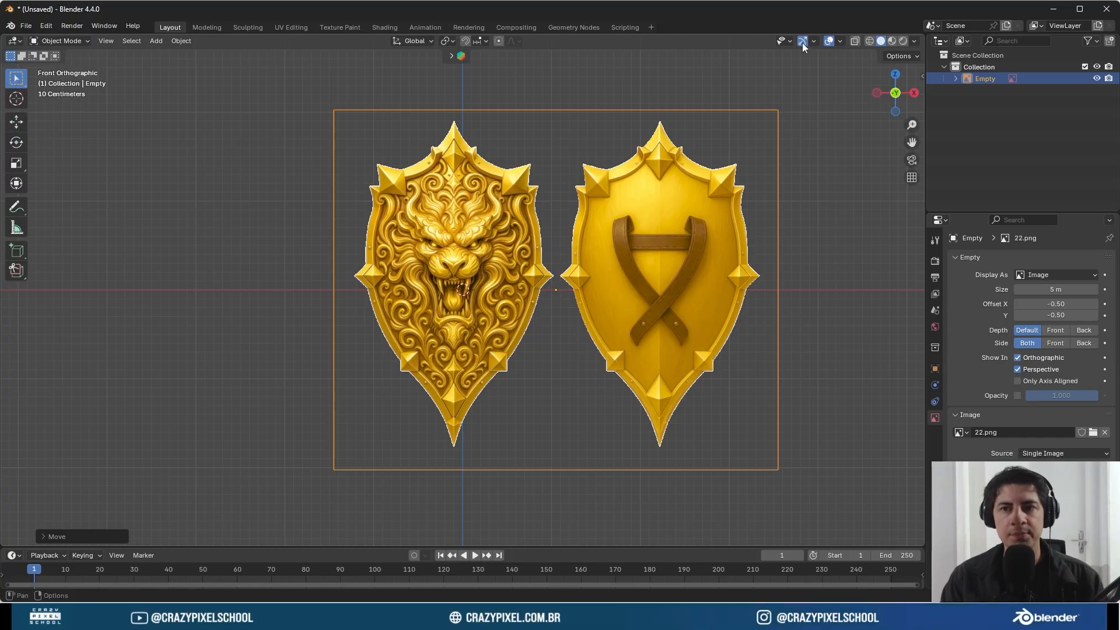
pyautogui.click(802, 44)
pyautogui.click(802, 42)
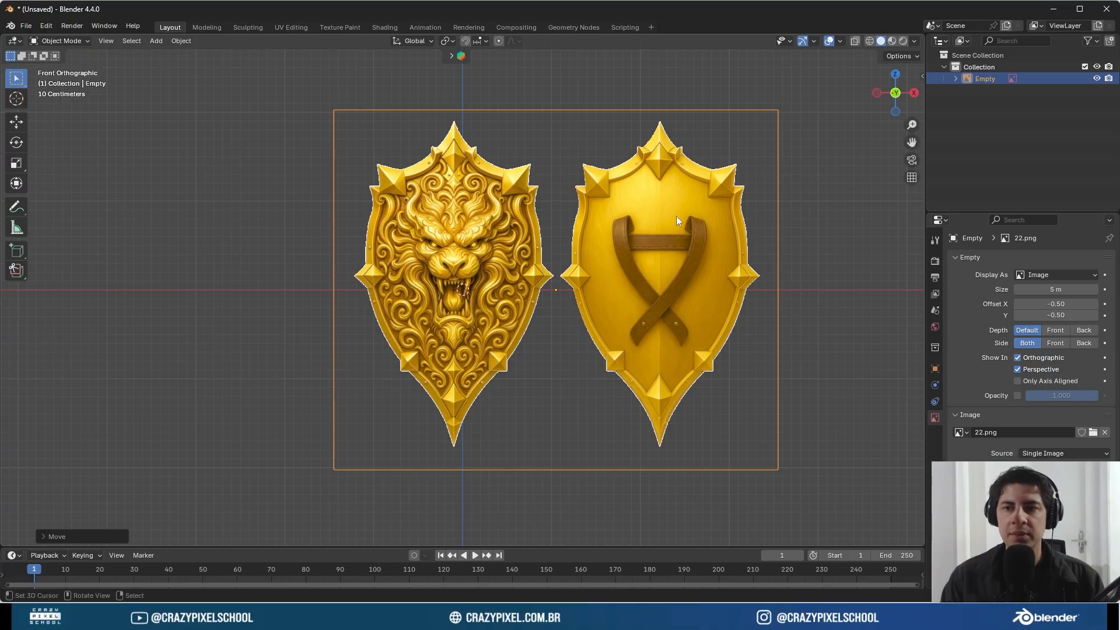
# - Move the reference image about 0.095 m along X to centre the lion shield on the Z axis
pyautogui.press('g')
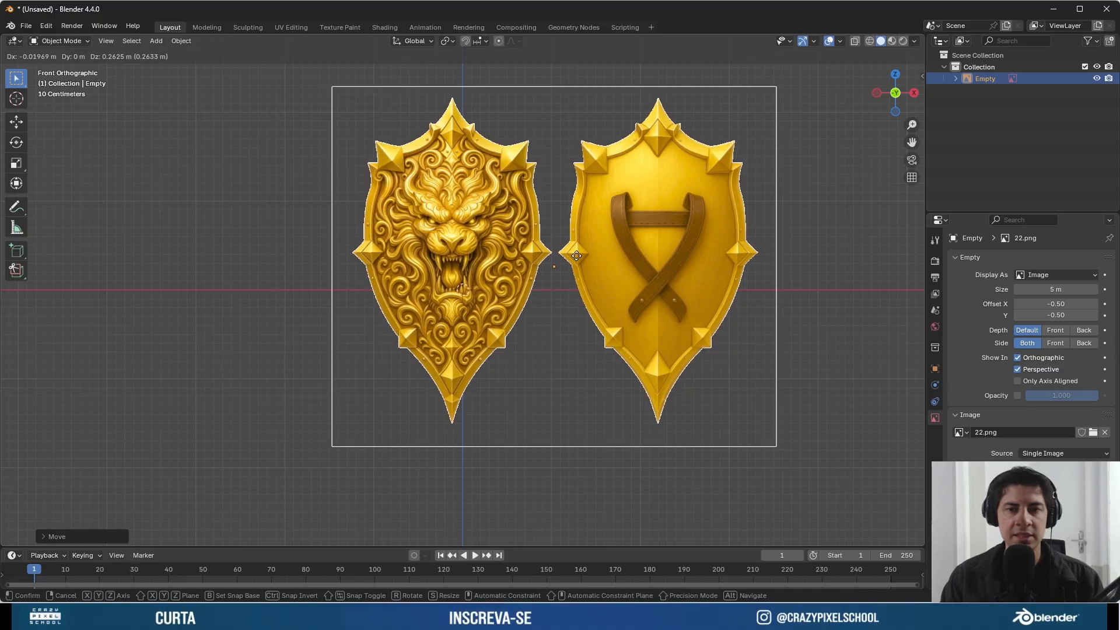
pyautogui.press('x')
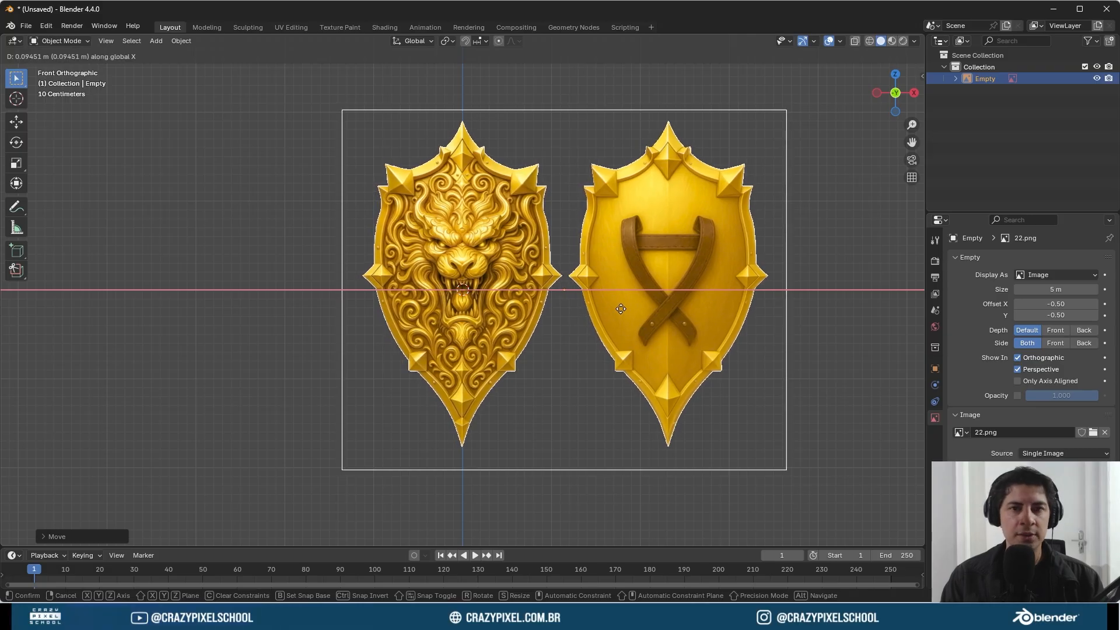
pyautogui.click(619, 309)
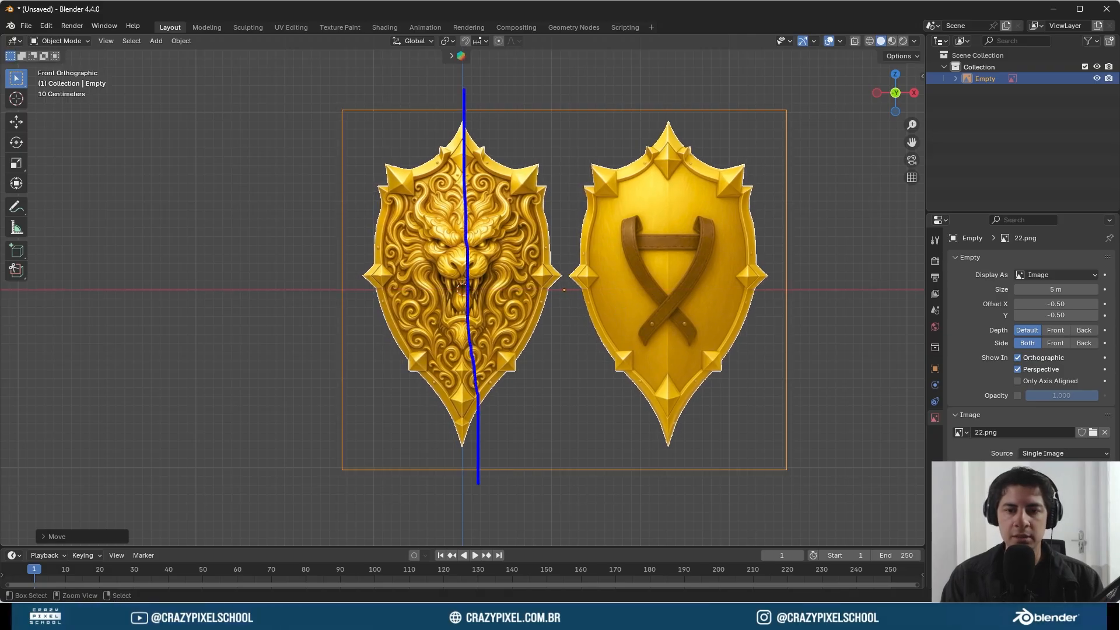
# - Fine-tune the reference image along X until the lion shield's top tip lines up exactly with the Z axis
pyautogui.scroll(8, 466, 176)
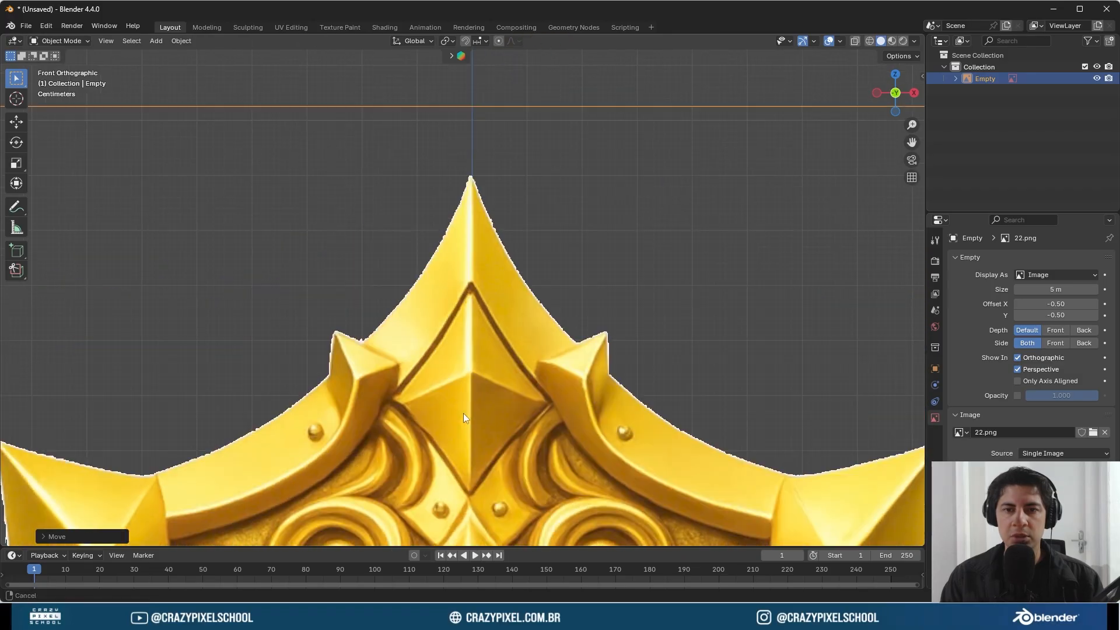
pyautogui.scroll(6, 475, 268)
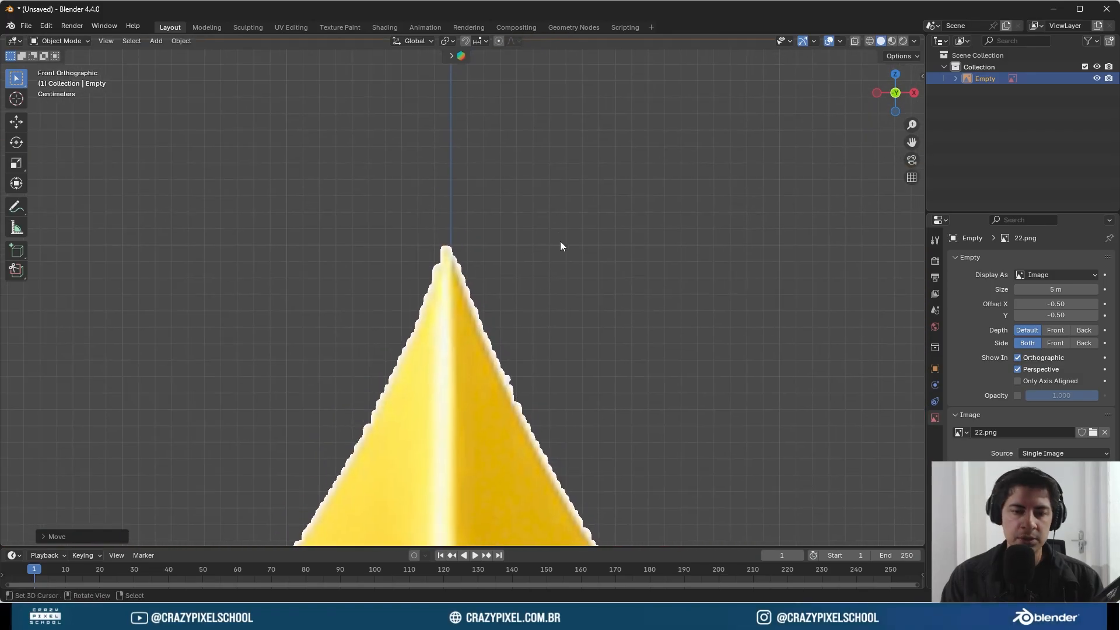
pyautogui.press('g')
pyautogui.press('x')
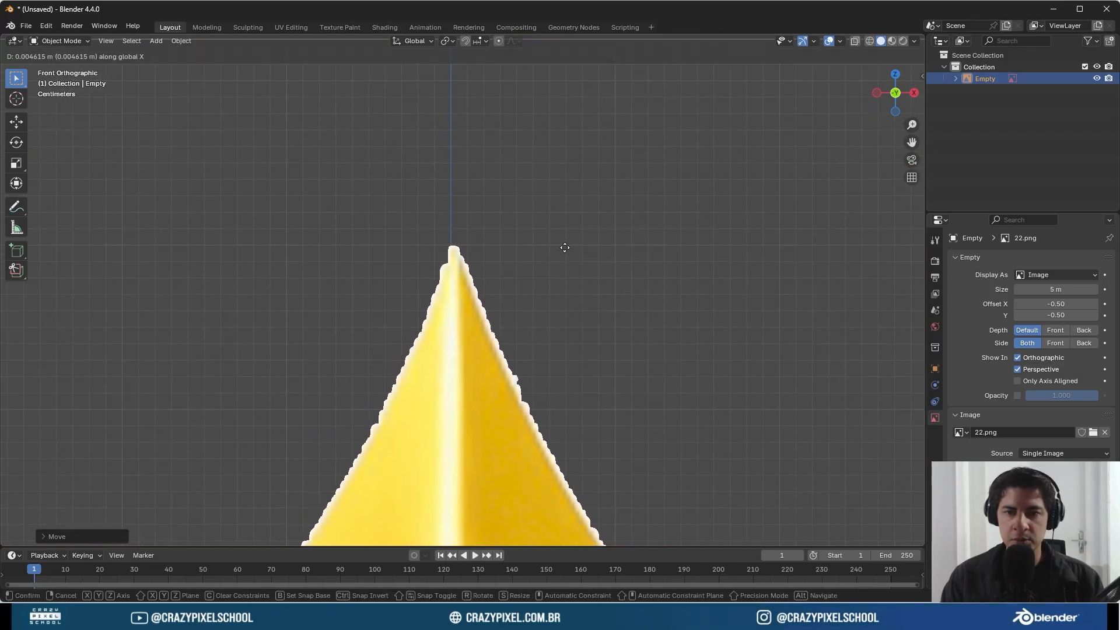
pyautogui.click(498, 213)
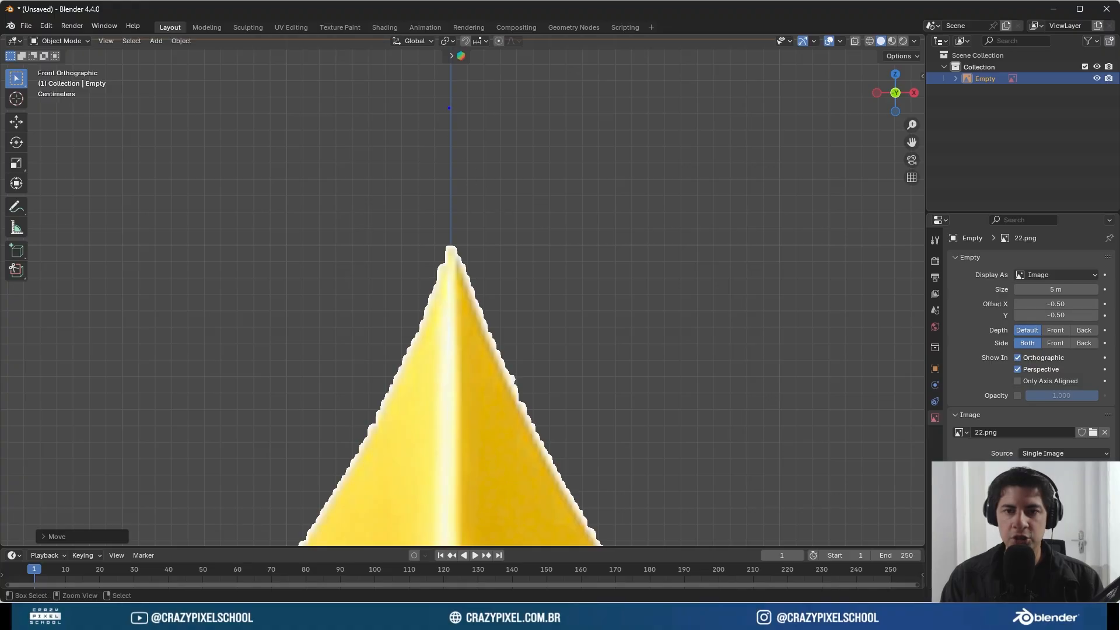
pyautogui.moveTo(449, 107); pyautogui.dragTo(450, 449)
pyautogui.scroll(-8, 530, 375)
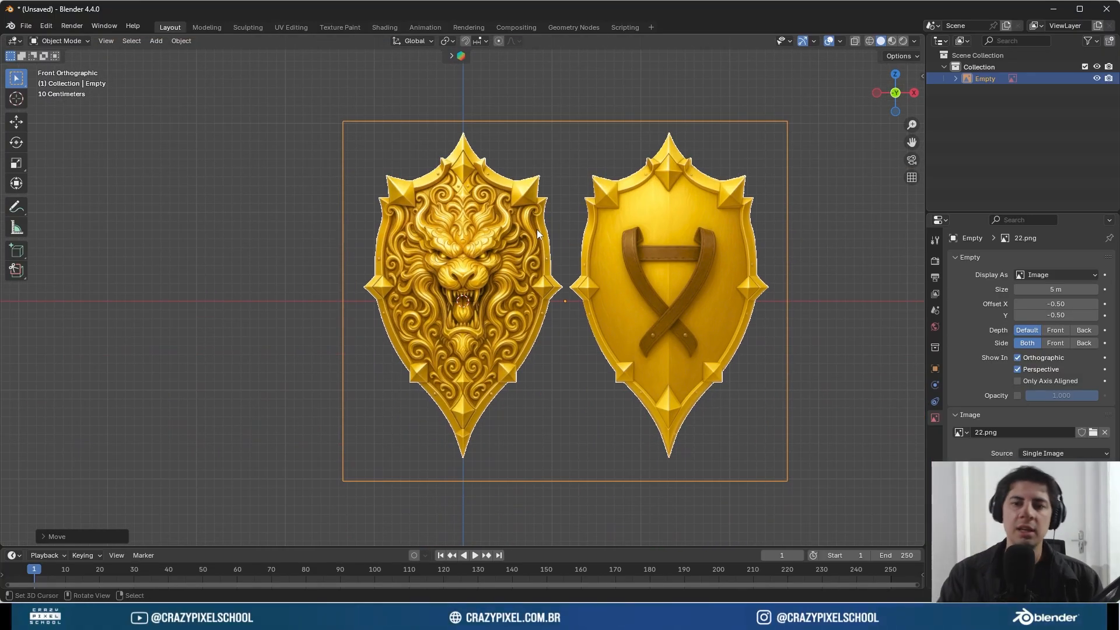
pyautogui.moveTo(580, 114)
pyautogui.mouseDown()
pyautogui.moveTo(580, 468)
pyautogui.moveTo(740, 186)
pyautogui.moveTo(646, 178)
pyautogui.mouseUp()
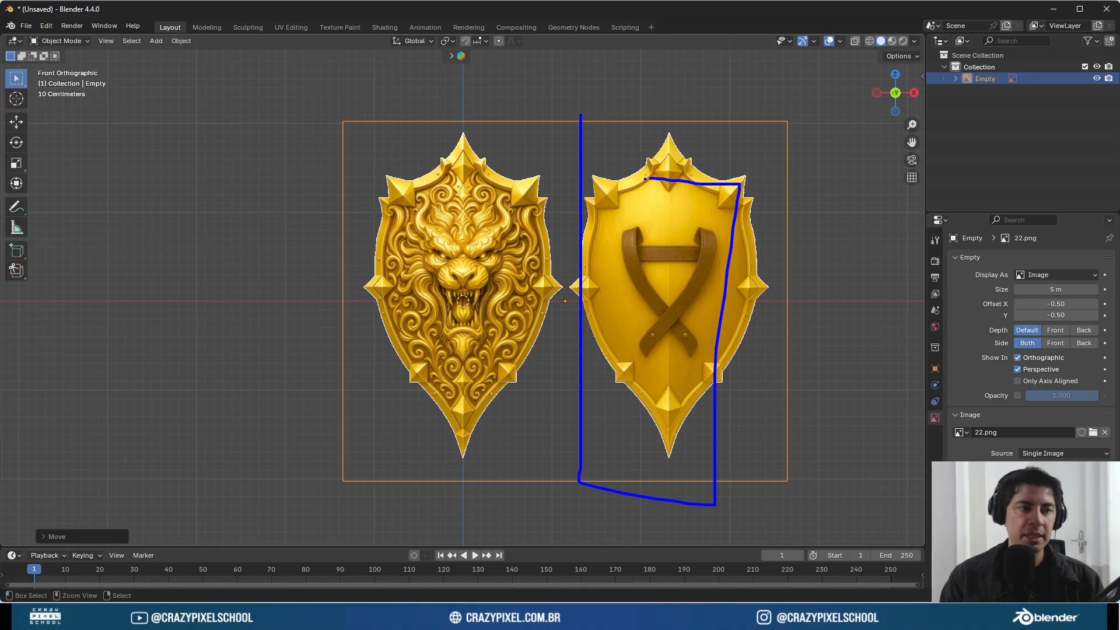
pyautogui.press('Escape')
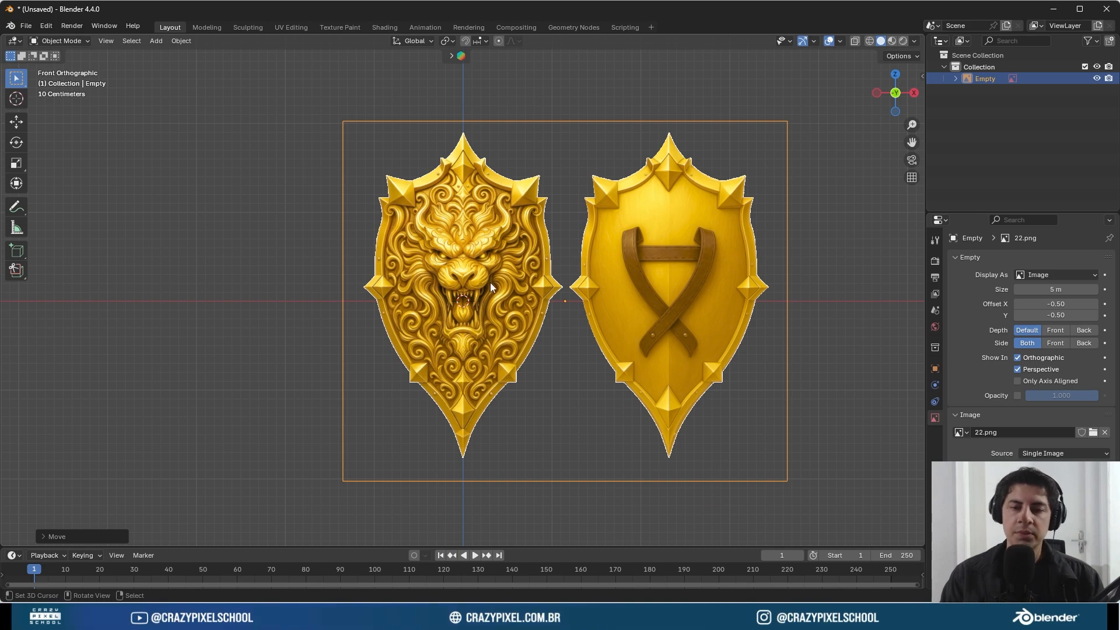
# - Add a plane mesh at the world origin
pyautogui.moveTo(490, 285); pyautogui.dragTo(512, 335, button='middle')
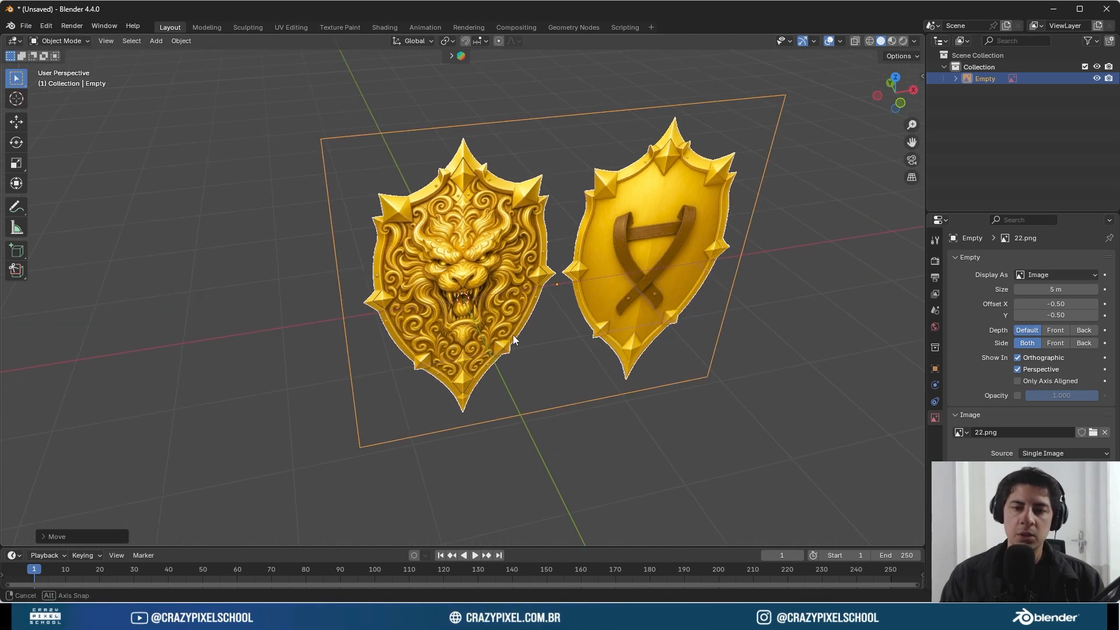
pyautogui.click(155, 41)
pyautogui.moveTo(176, 55)
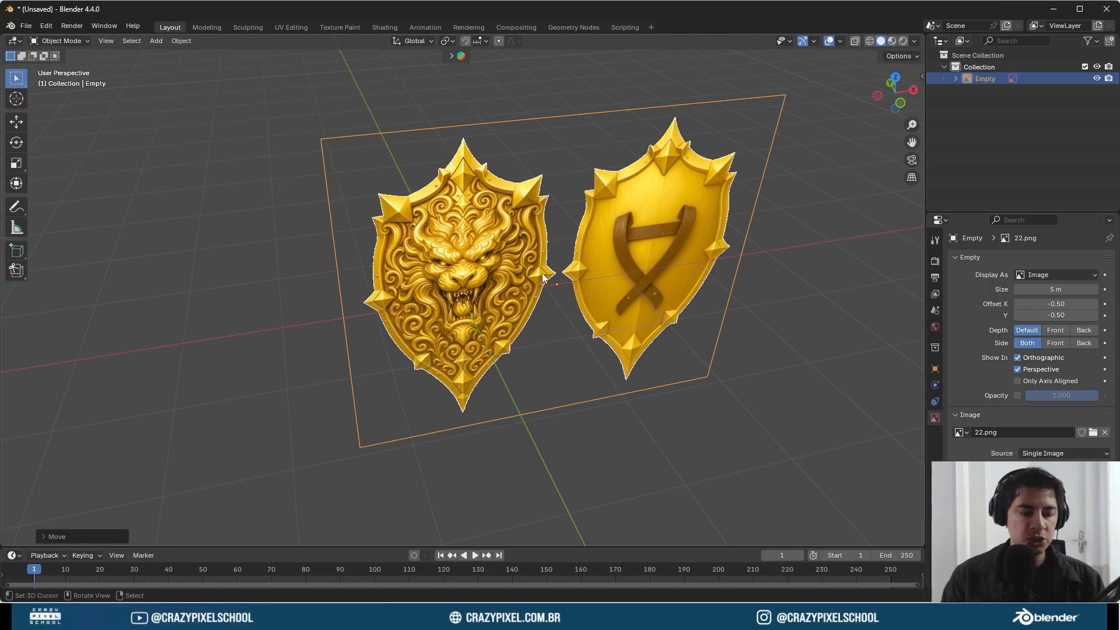
pyautogui.hotkey('shift', 'a')
pyautogui.moveTo(497, 287)
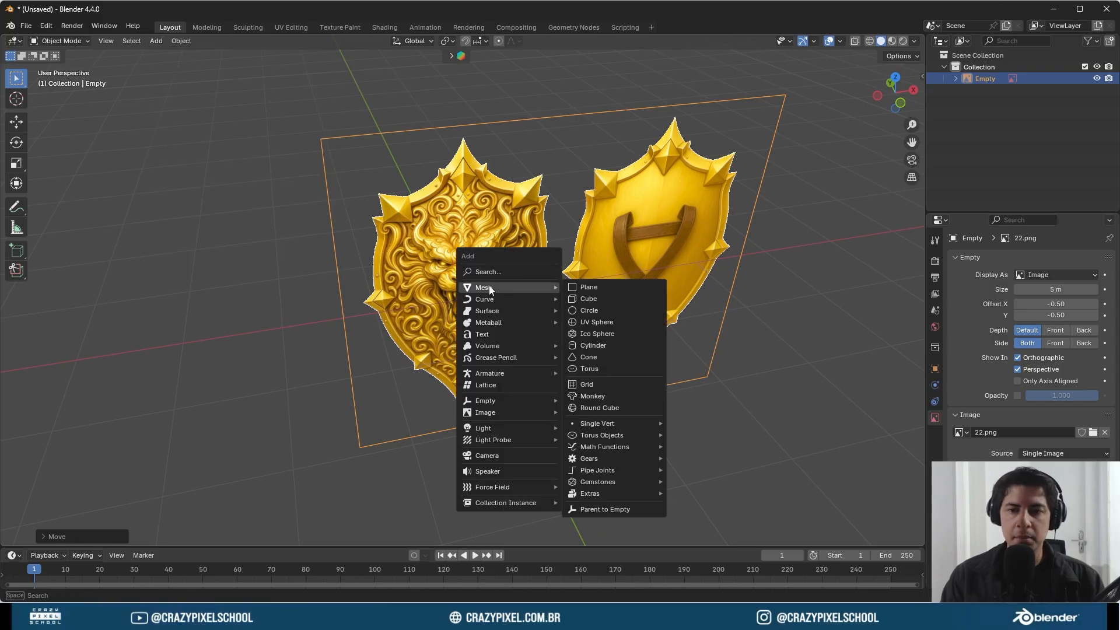
pyautogui.click(593, 284)
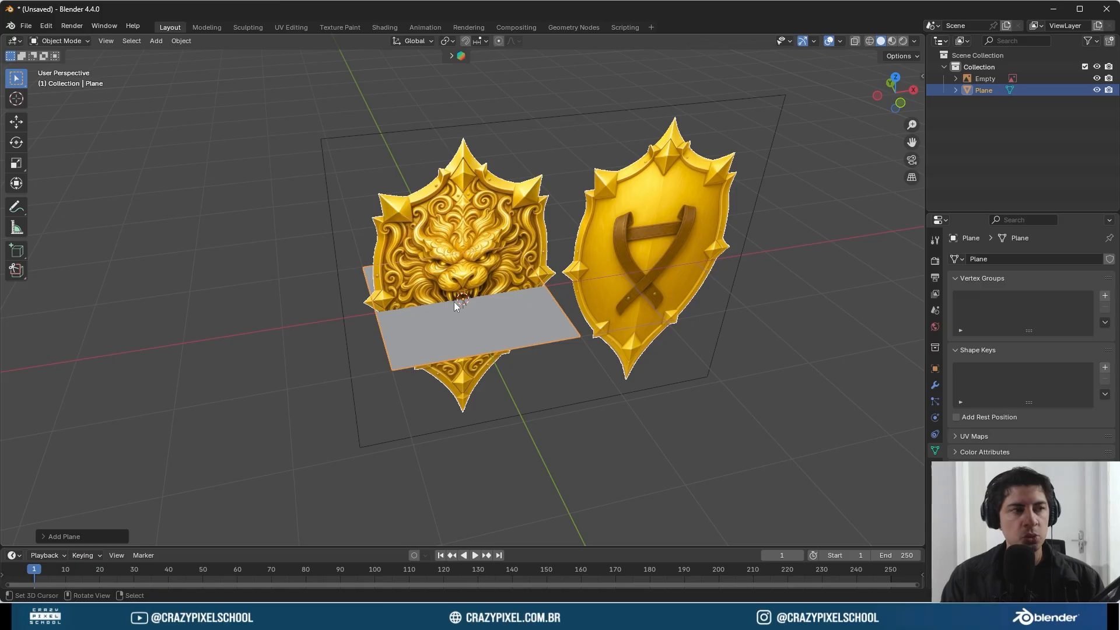
# - Enter Edit Mode on the plane and move the front corner vertex nearest the strapped shield up and across toward the lion's face
pyautogui.moveTo(466, 297); pyautogui.dragTo(643, 304, button='middle')
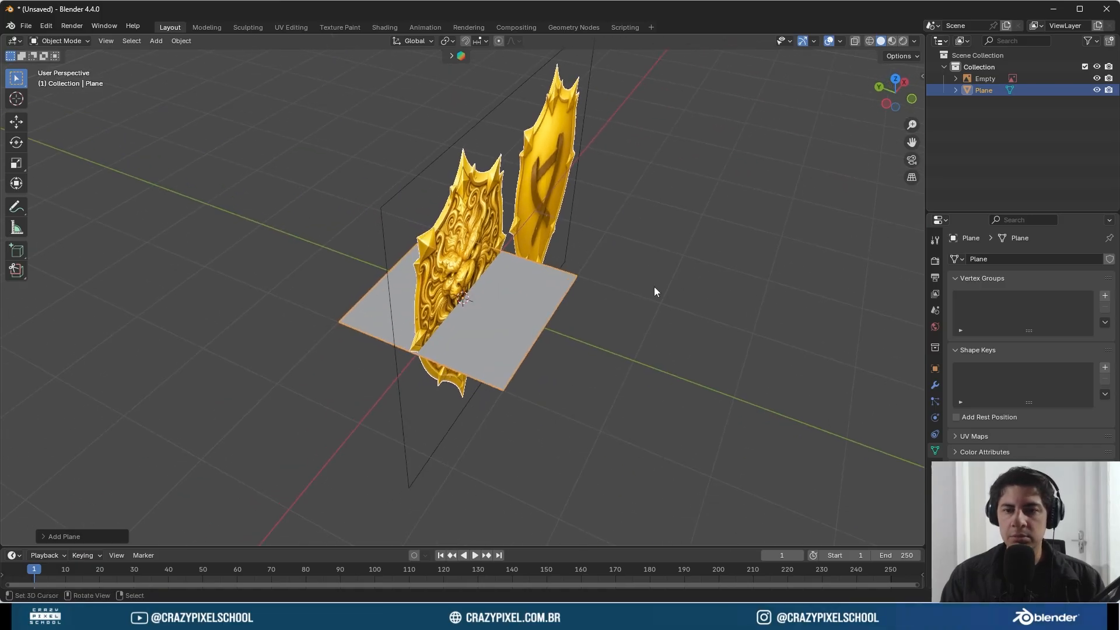
pyautogui.moveTo(566, 289); pyautogui.dragTo(471, 154, button='middle')
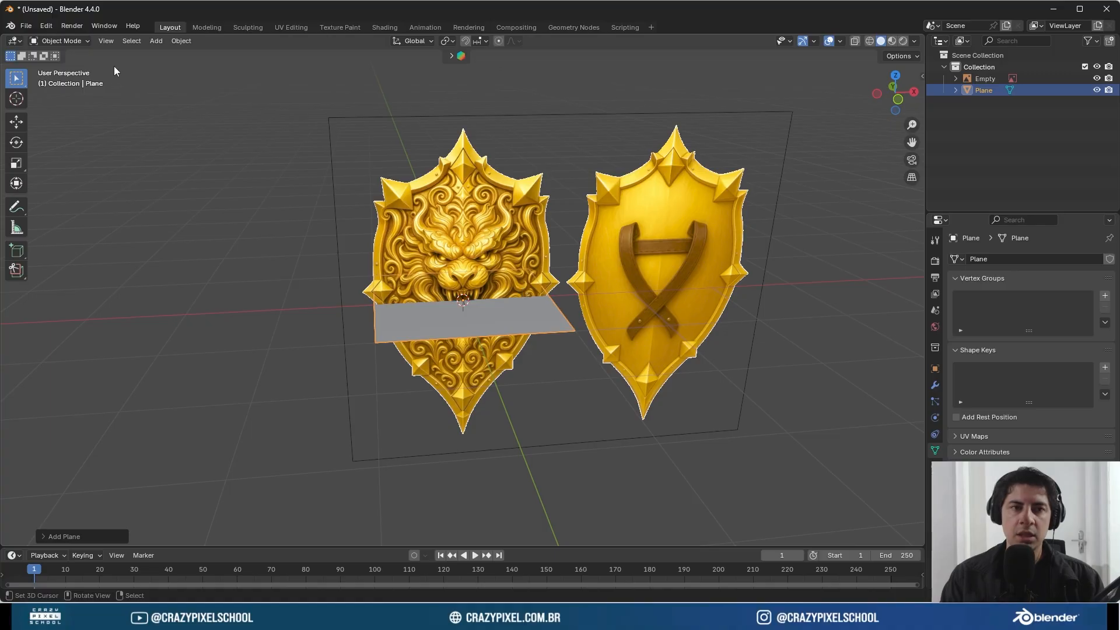
pyautogui.click(62, 42)
pyautogui.click(65, 67)
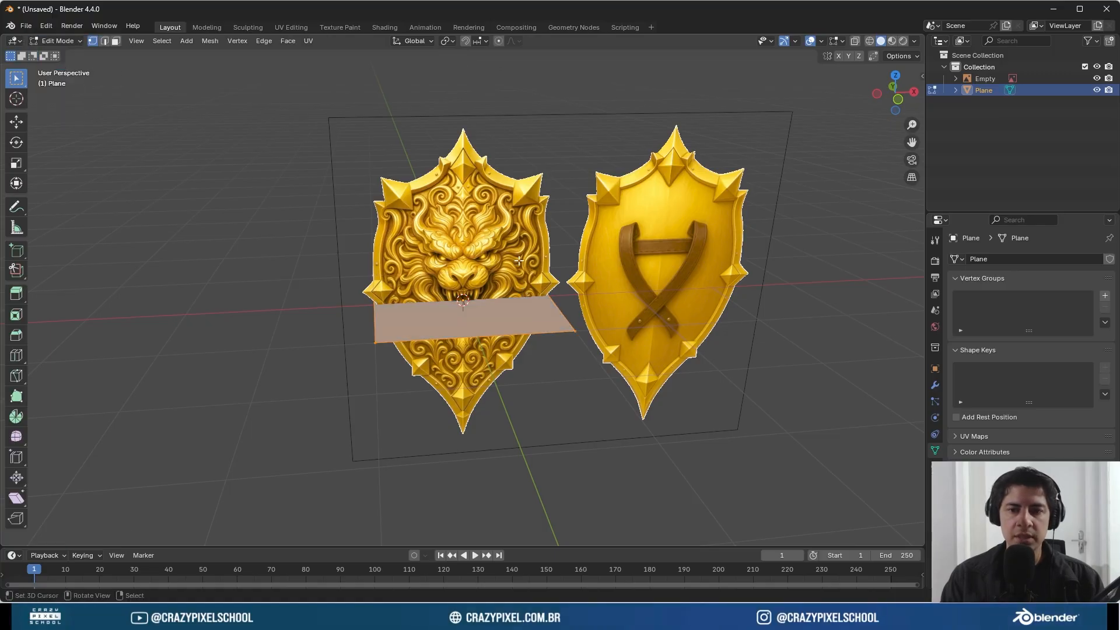
pyautogui.moveTo(85, 83)
pyautogui.mouseDown()
pyautogui.moveTo(93, 38)
pyautogui.moveTo(113, 44)
pyautogui.mouseUp()
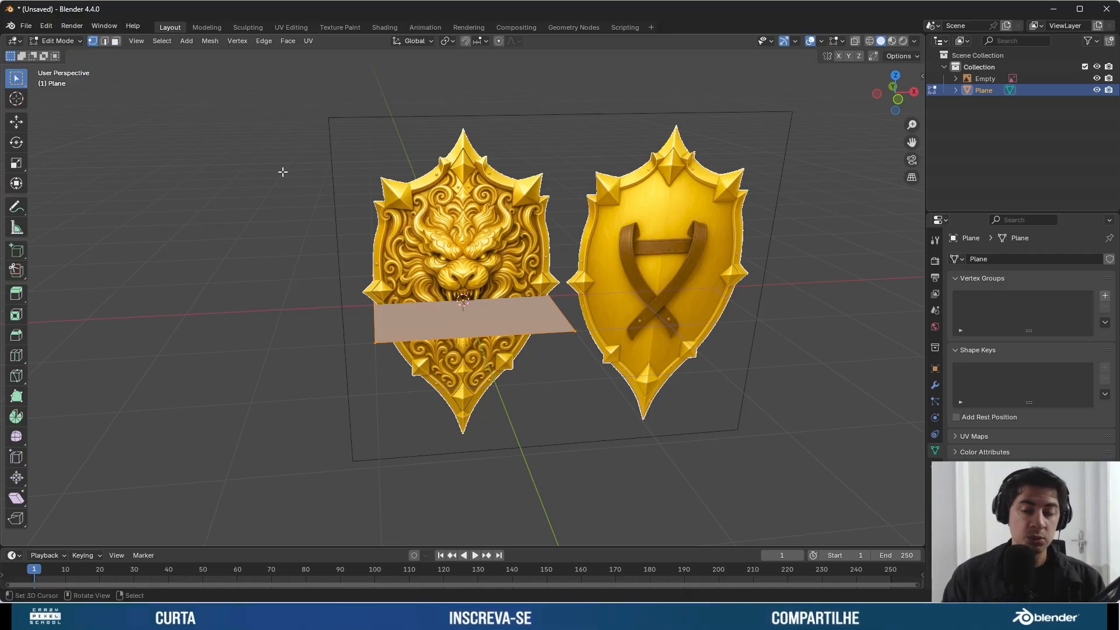
pyautogui.click(576, 332)
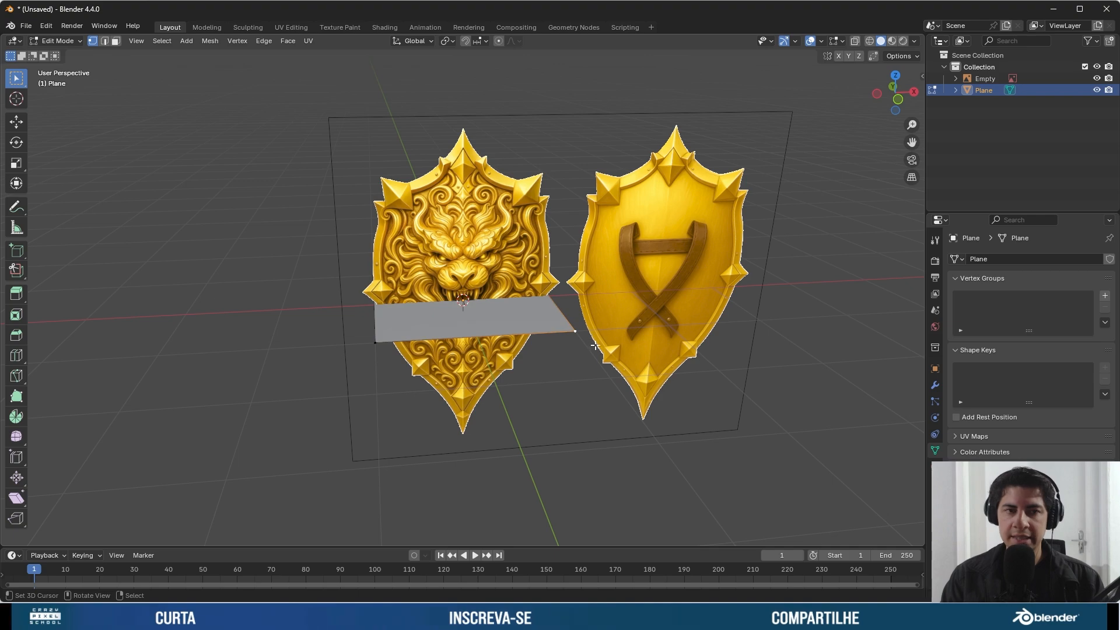
pyautogui.click(16, 122)
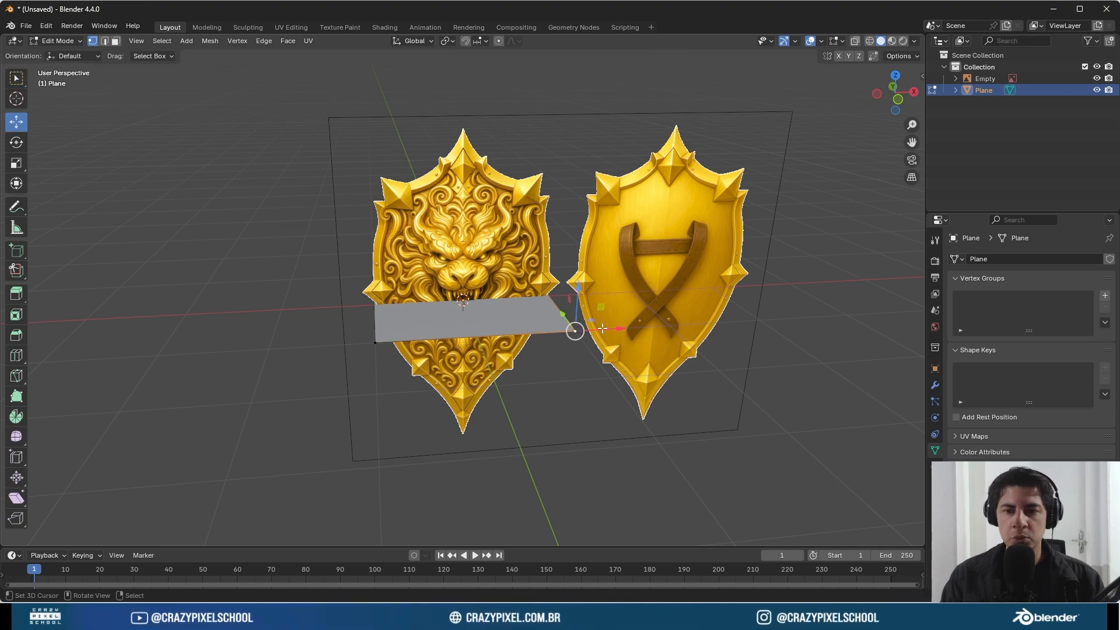
pyautogui.moveTo(605, 329); pyautogui.dragTo(480, 202)
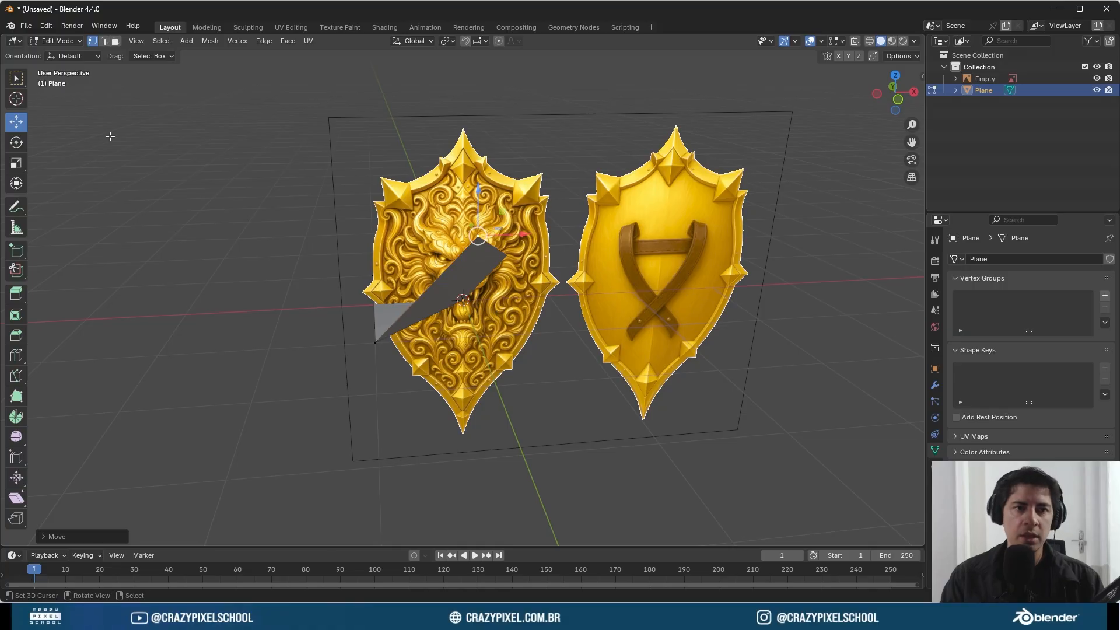
# - Switch to the Select Box tool, keeping the raised vertex of the plane selected
pyautogui.click(17, 79)
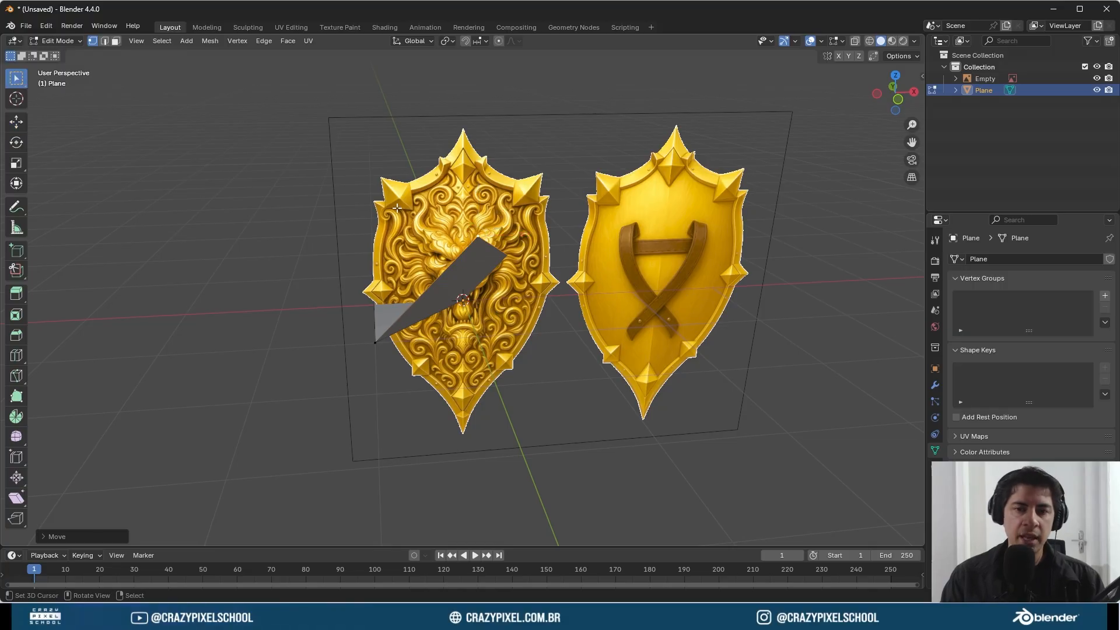
pyautogui.press('g')
pyautogui.press('Escape')
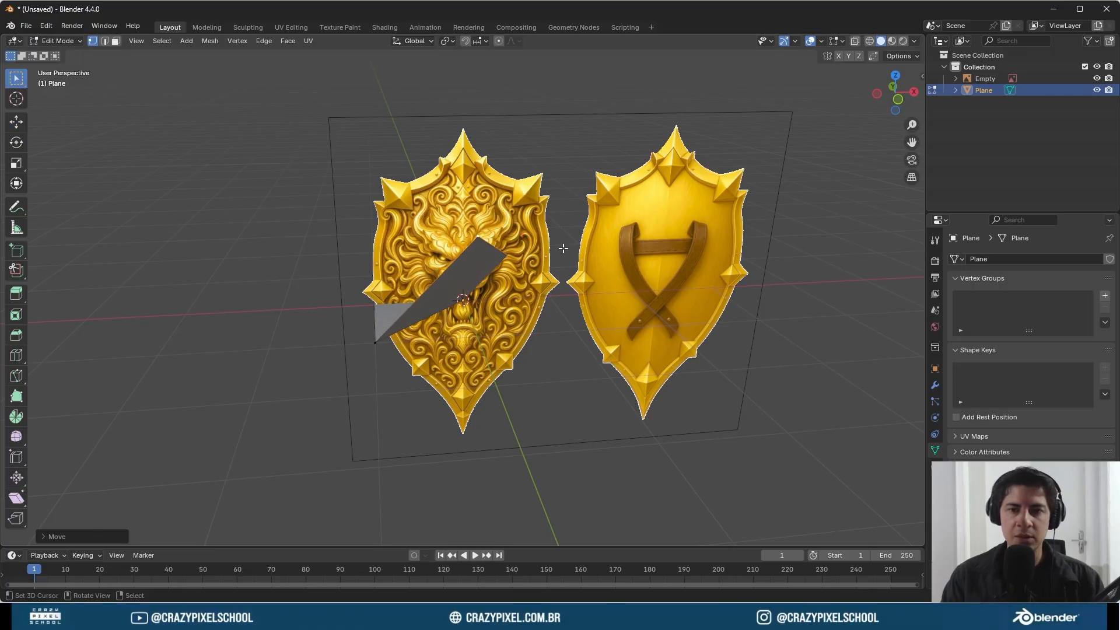
# - In front orthographic view, move the selected vertex up about 0.86 m to the lion shield's top tip
pyautogui.moveTo(564, 245)
pyautogui.mouseDown(button='middle')
pyautogui.moveTo(560, 340)
pyautogui.moveTo(555, 227)
pyautogui.mouseUp(button='middle')
pyautogui.scroll(4, 525, 224)
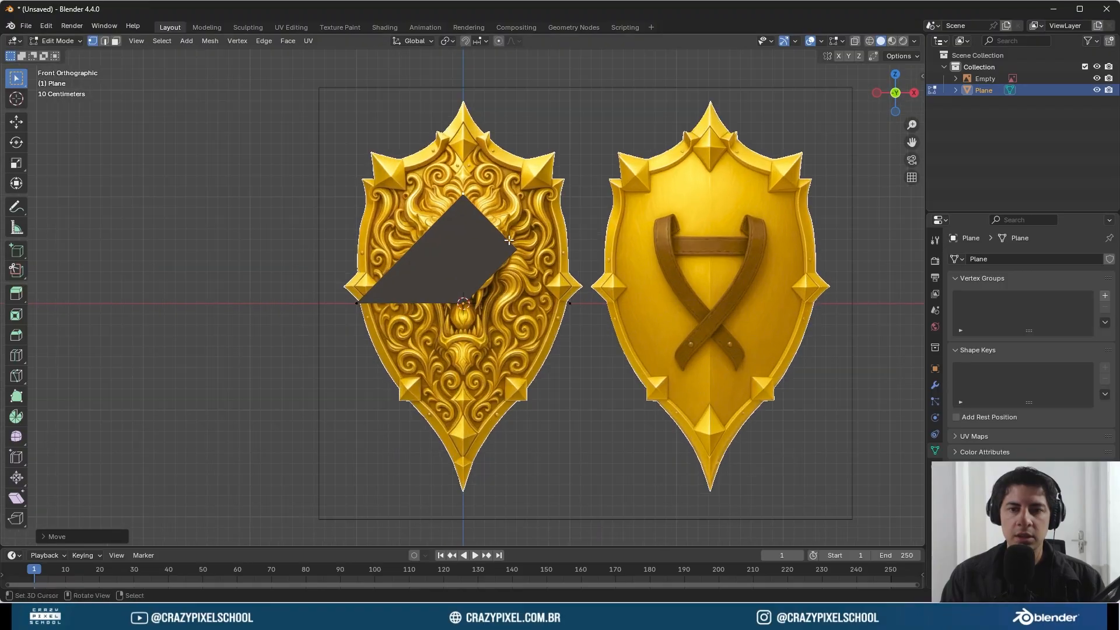
pyautogui.scroll(3, 505, 221)
pyautogui.press('g')
pyautogui.press('z')
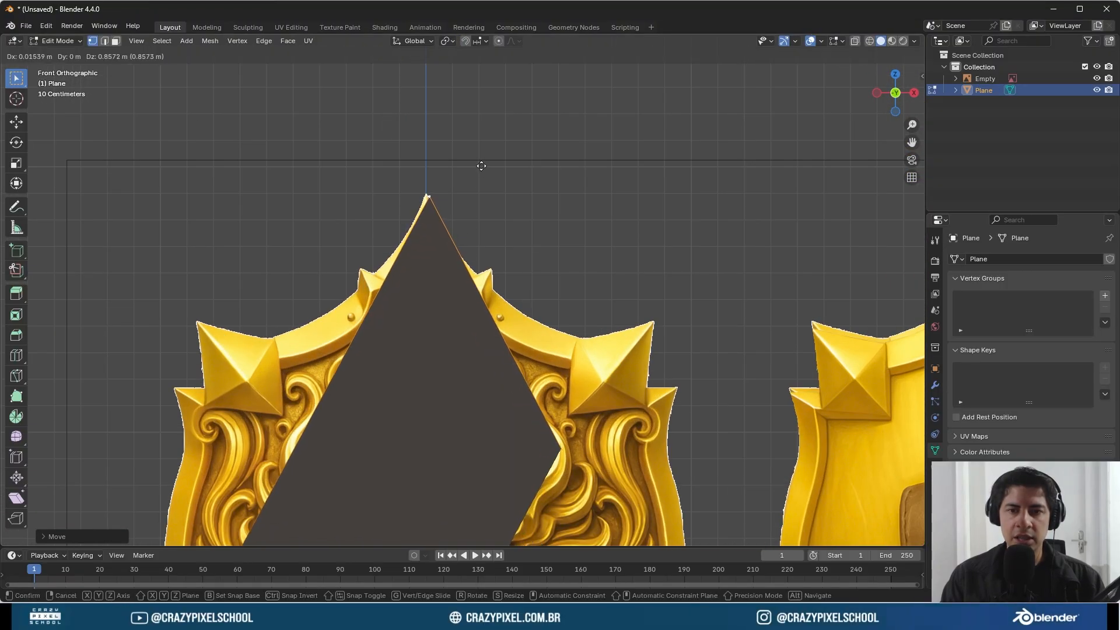
pyautogui.click(477, 165)
pyautogui.scroll(-3, 469, 353)
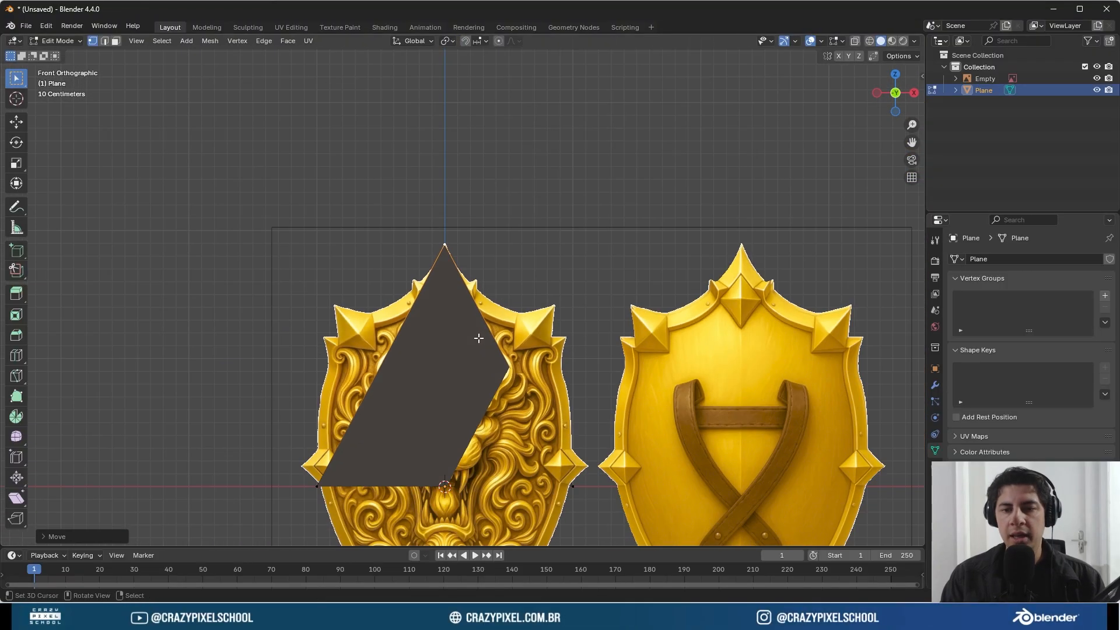
pyautogui.press('g')
pyautogui.rightClick(543, 357)
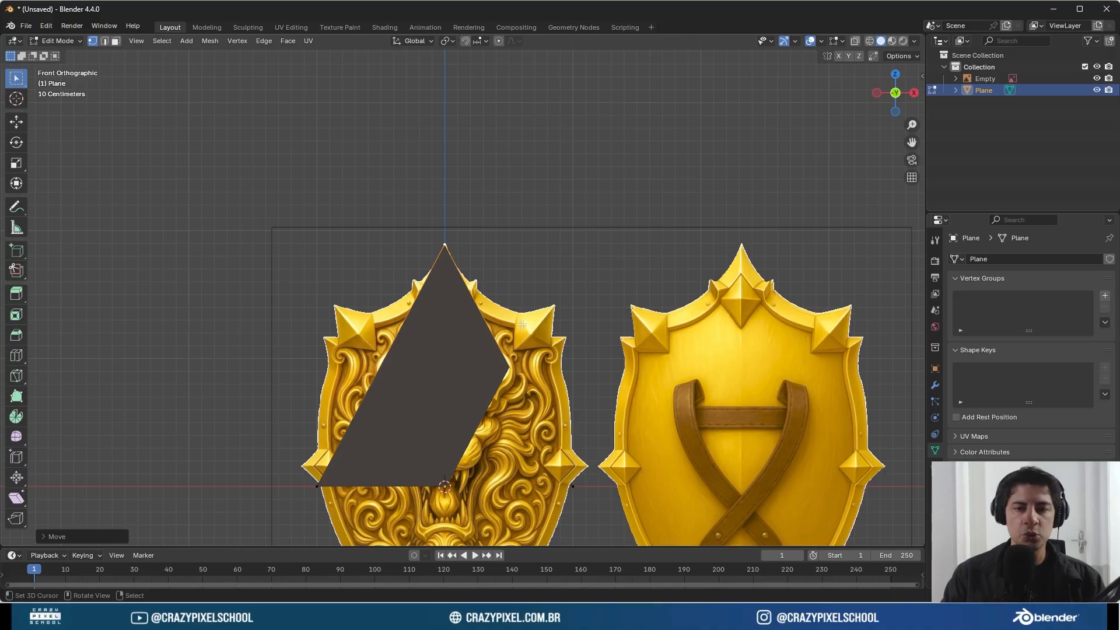
# - Invert the selection and delete all the plane's vertices except the one at the shield tip's height
pyautogui.moveTo(437, 282)
pyautogui.mouseDown()
pyautogui.moveTo(344, 484)
pyautogui.moveTo(432, 304)
pyautogui.mouseUp()
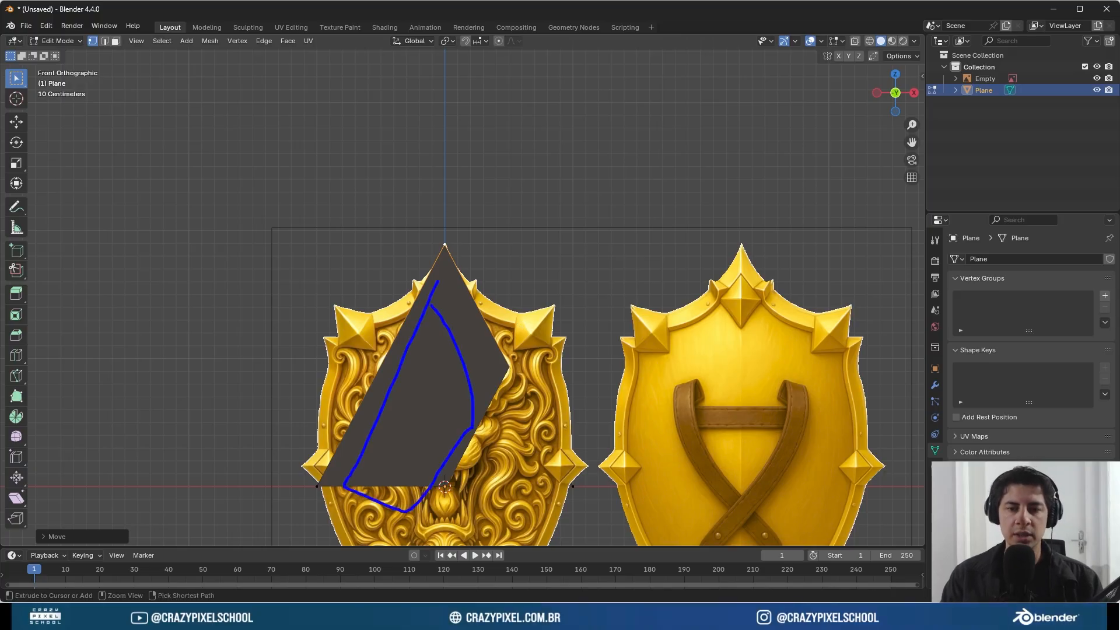
pyautogui.click(446, 245)
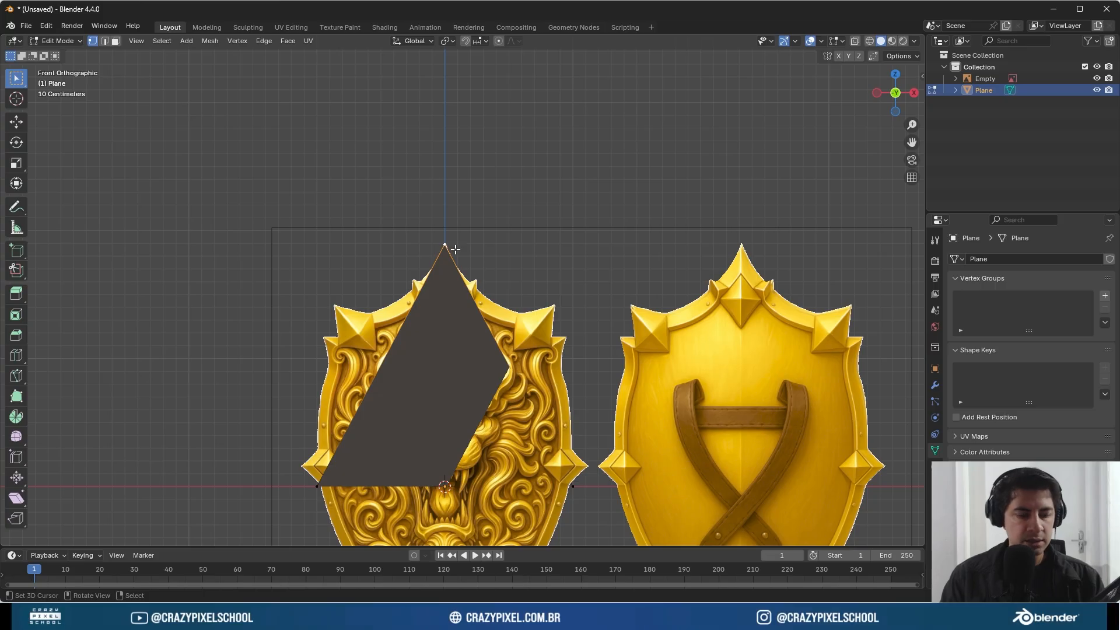
pyautogui.hotkey('alt', 'a')
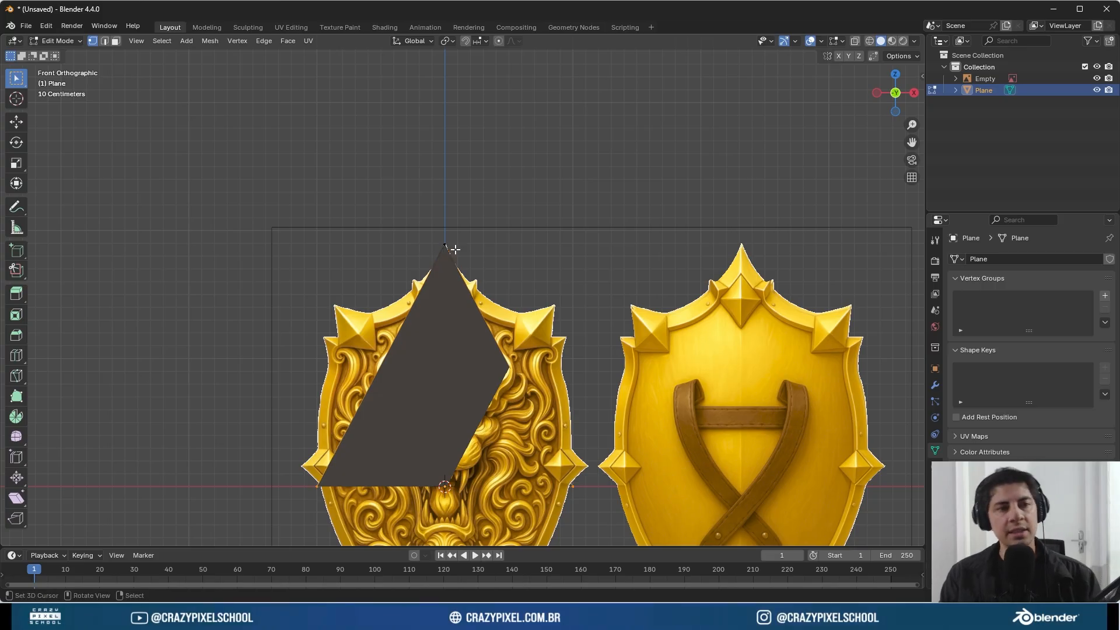
pyautogui.moveTo(455, 249); pyautogui.dragTo(398, 492, button='middle')
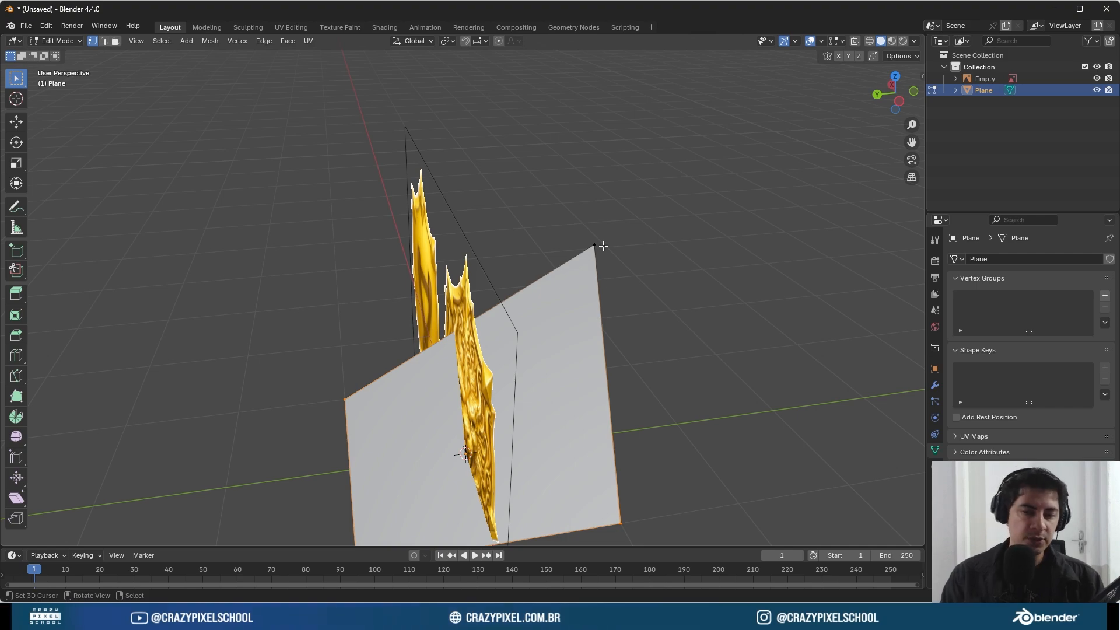
pyautogui.press('x')
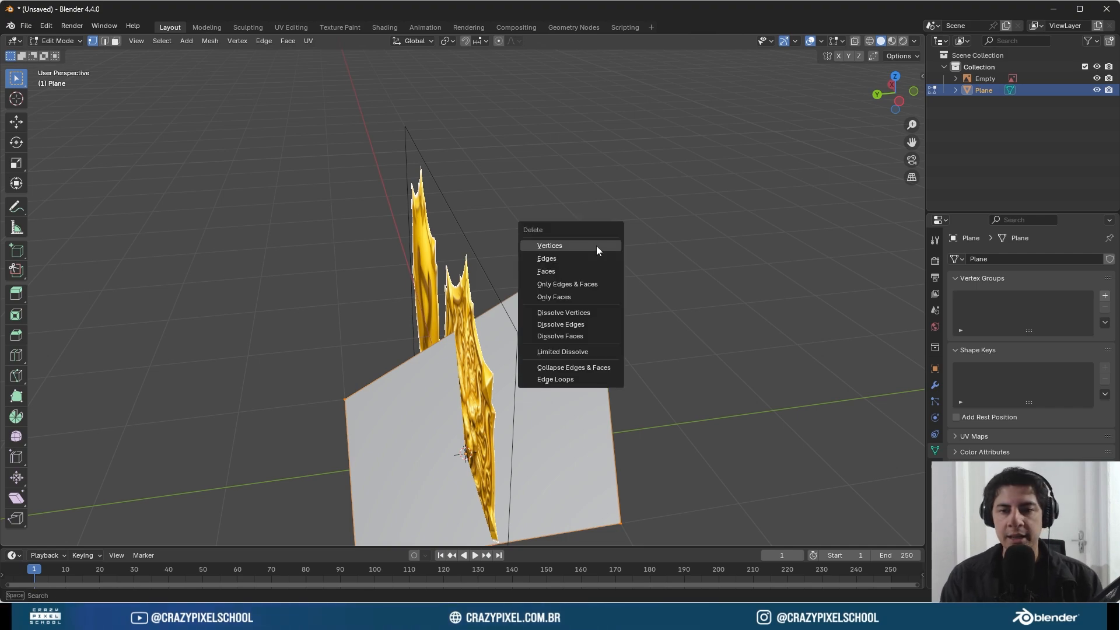
pyautogui.click(561, 247)
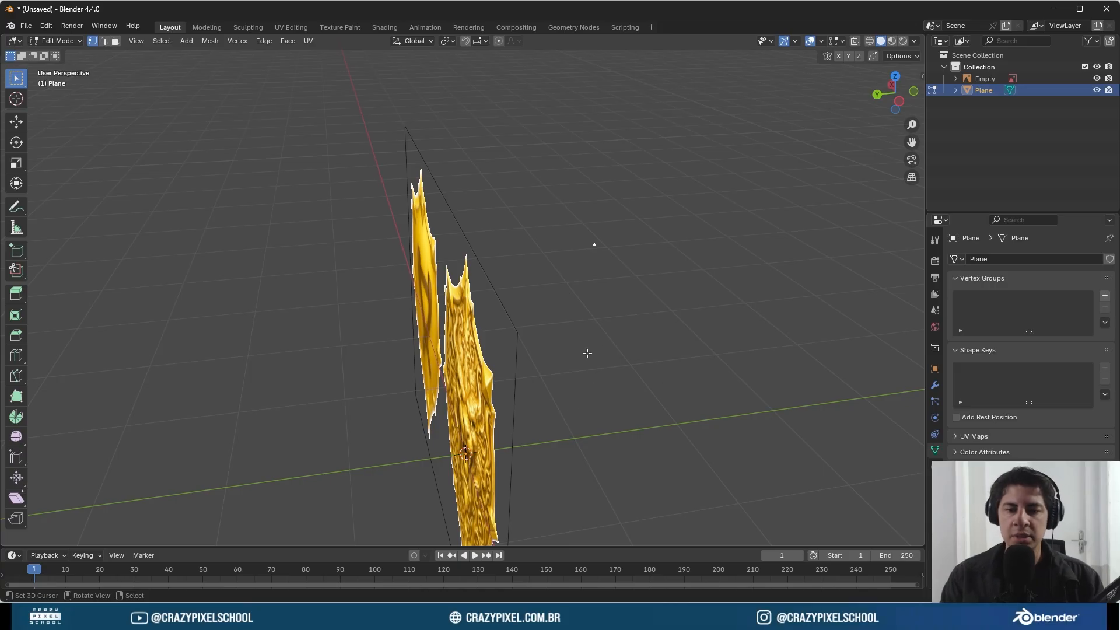
# - In front orthographic view, move the remaining vertex just above and slightly beside the lion shield's top tip
pyautogui.moveTo(629, 380); pyautogui.dragTo(512, 244, button='middle')
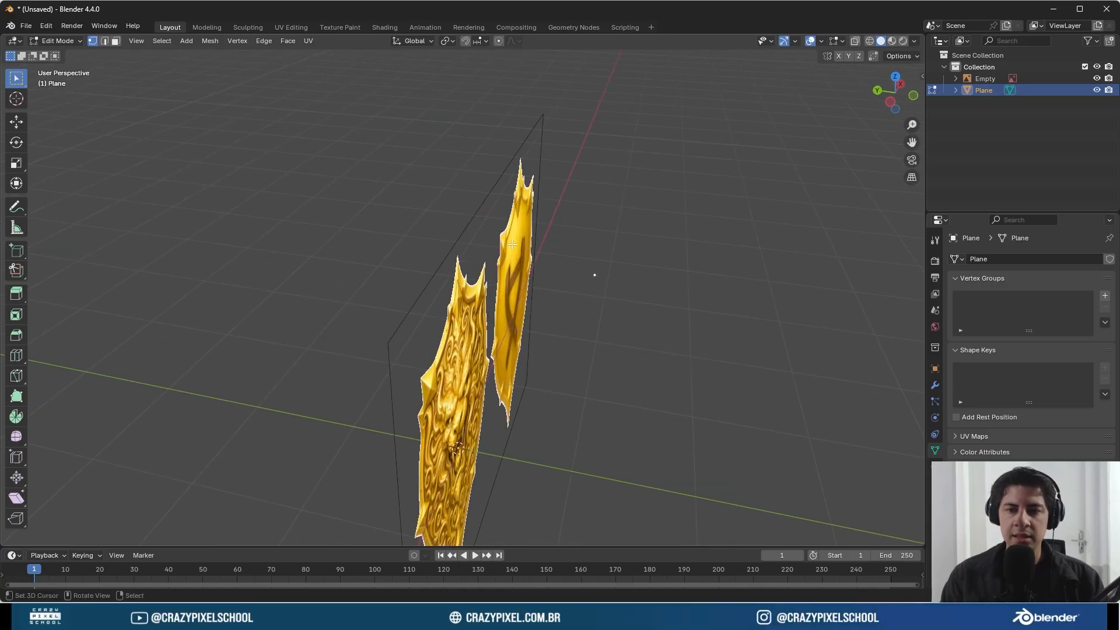
pyautogui.click(913, 98)
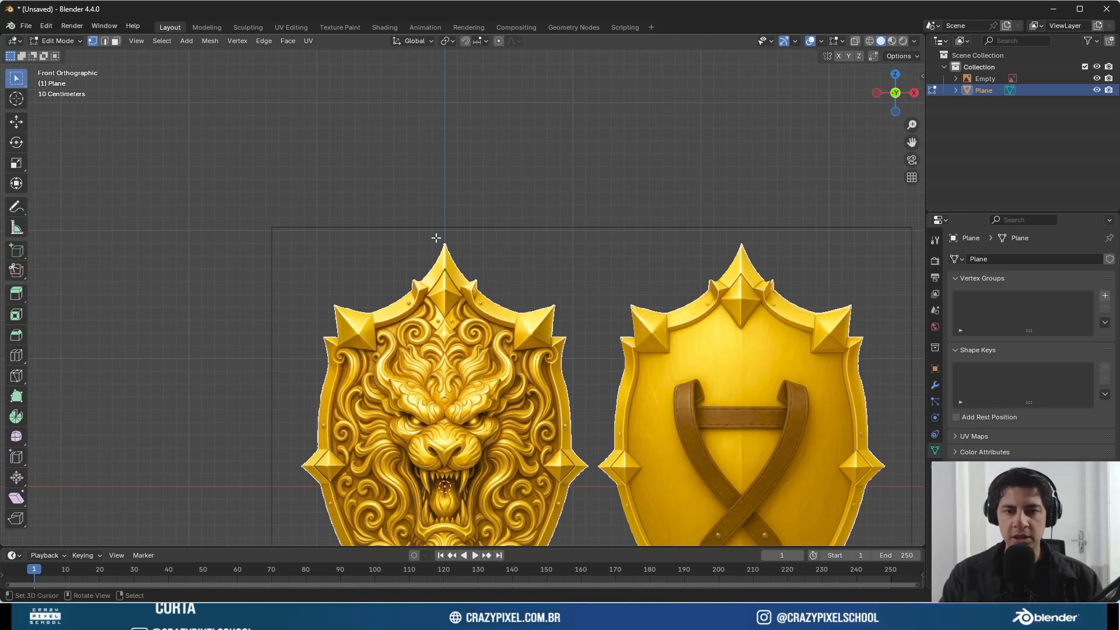
pyautogui.scroll(5, 436, 237)
pyautogui.press('g')
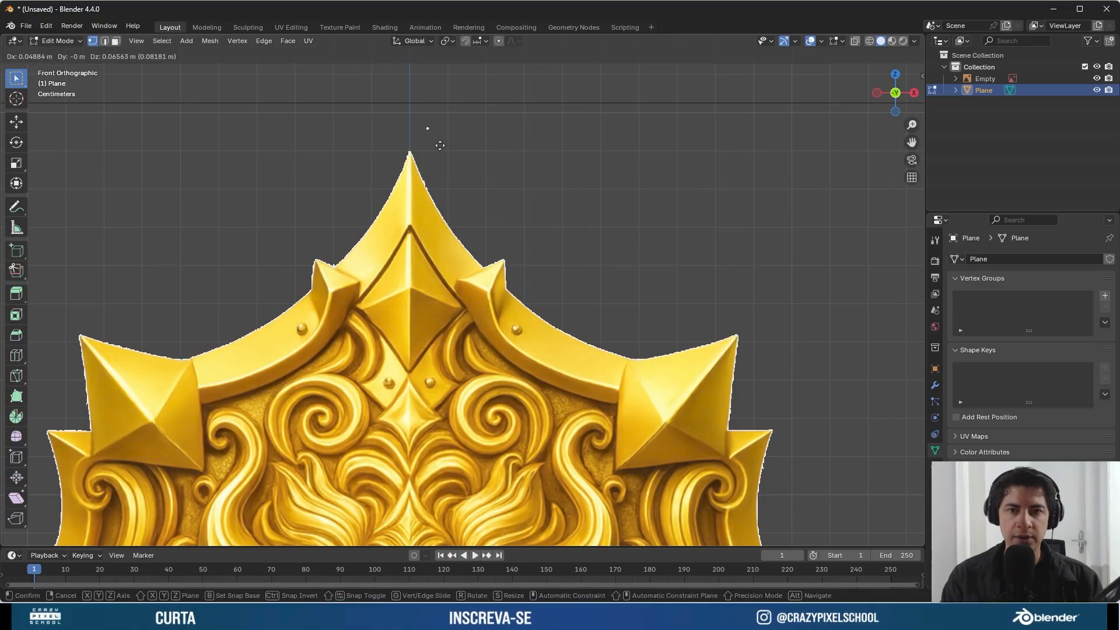
pyautogui.rightClick(439, 146)
pyautogui.press('g')
pyautogui.rightClick(418, 158)
pyautogui.scroll(4, 415, 153)
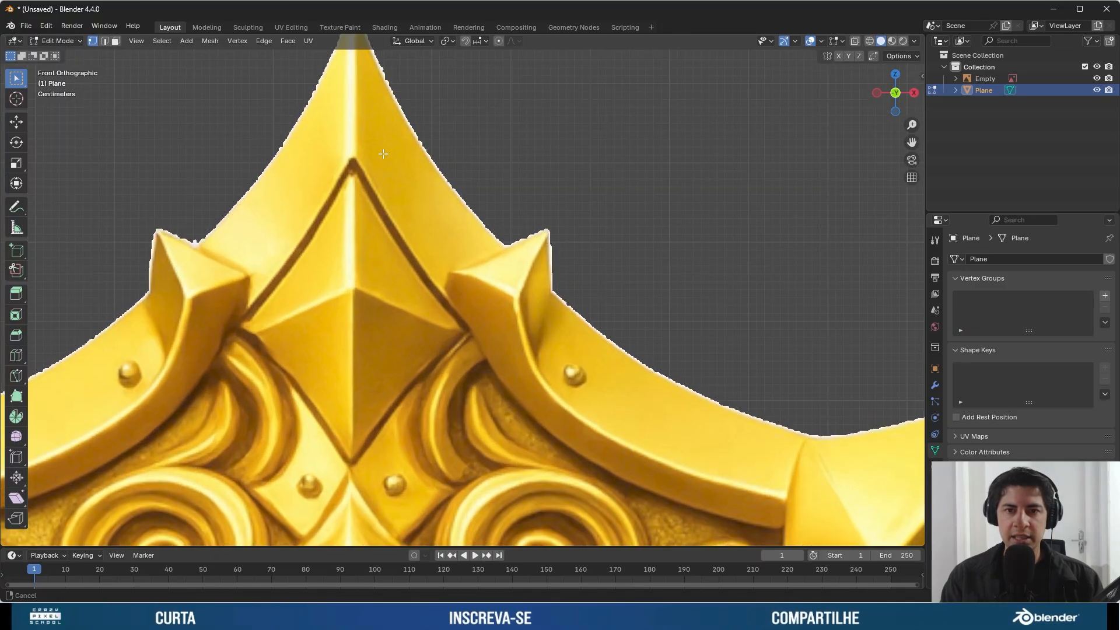
pyautogui.scroll(4, 443, 482)
pyautogui.keyDown('shift'); pyautogui.moveTo(382, 127); pyautogui.dragTo(494, 365, button='middle'); pyautogui.keyUp('shift')
pyautogui.press('g')
pyautogui.click(525, 236)
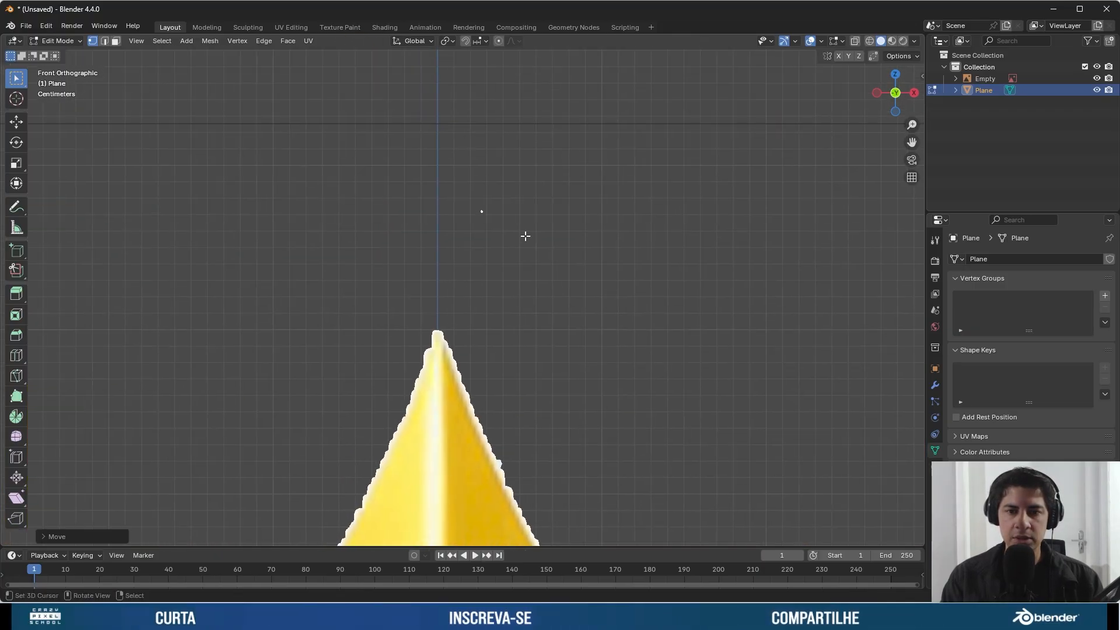
# - Extrude the vertex about 0.1 m diagonally down toward the strapped shield's side, return to Object Mode and deselect the mesh
pyautogui.press('e')
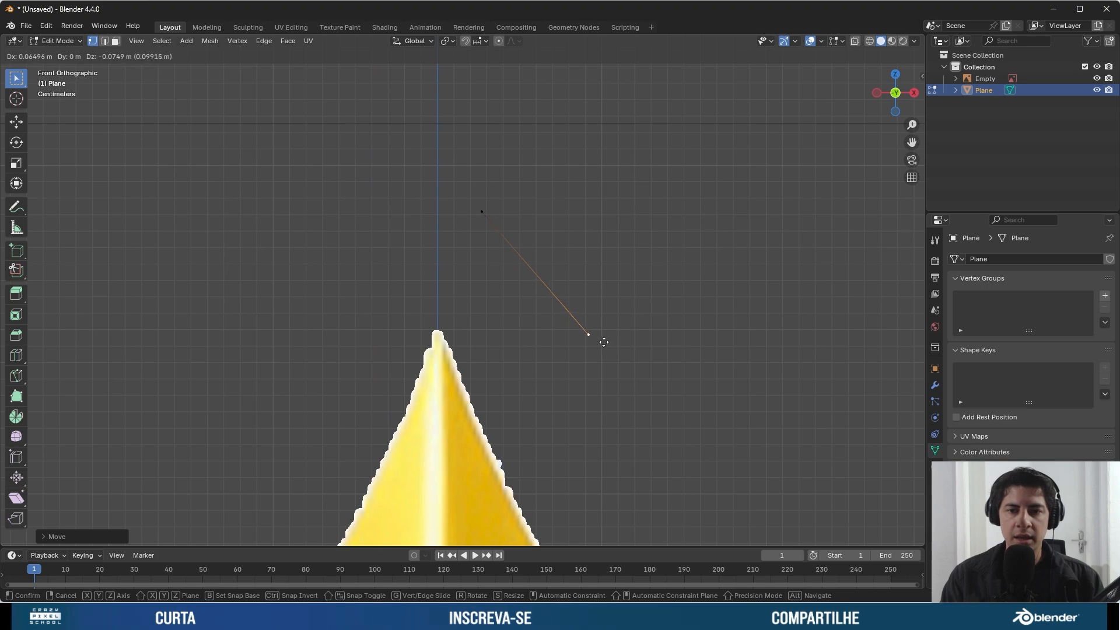
pyautogui.click(603, 340)
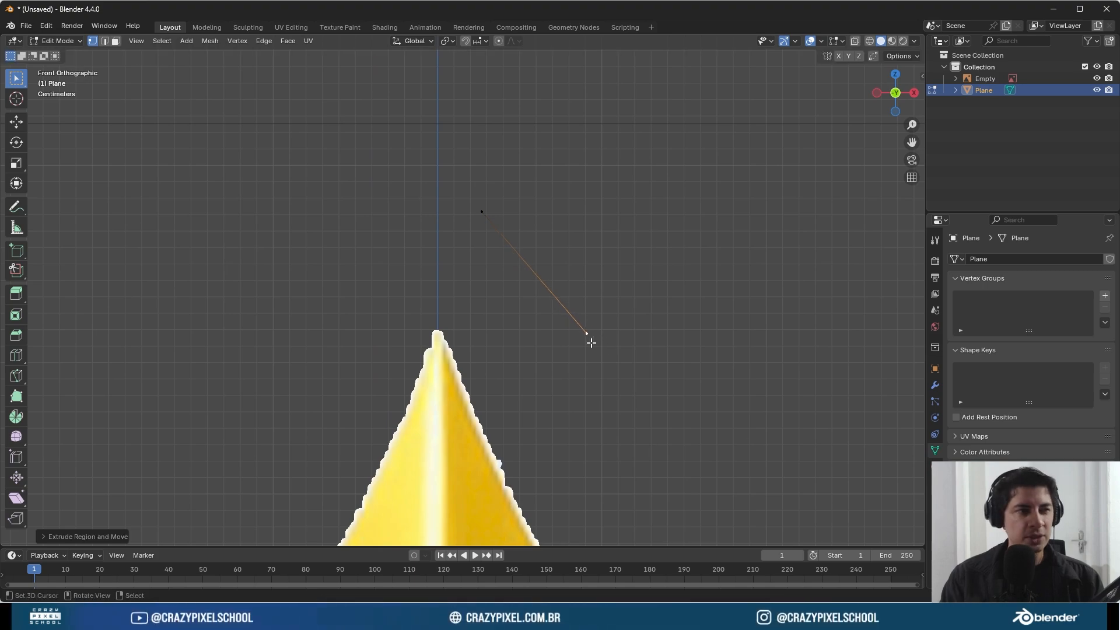
pyautogui.click(54, 43)
pyautogui.click(58, 58)
pyautogui.click(344, 253)
pyautogui.scroll(-8, 412, 284)
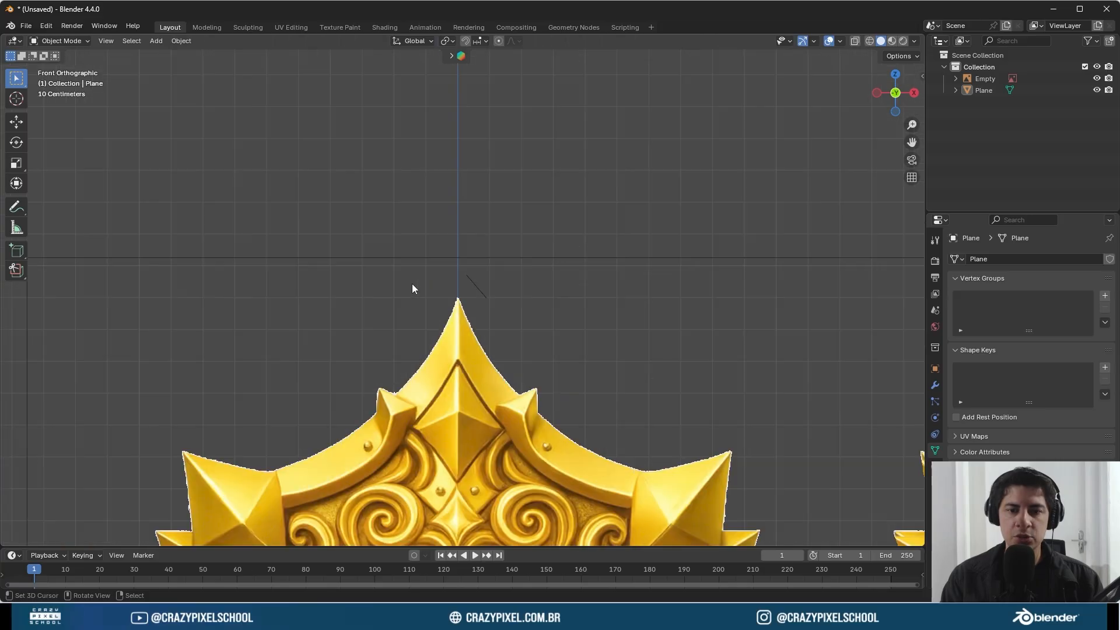
# - Enable opacity for the 22.png reference image and lower it to about 0.1
pyautogui.scroll(-5, 412, 288)
pyautogui.click(493, 354)
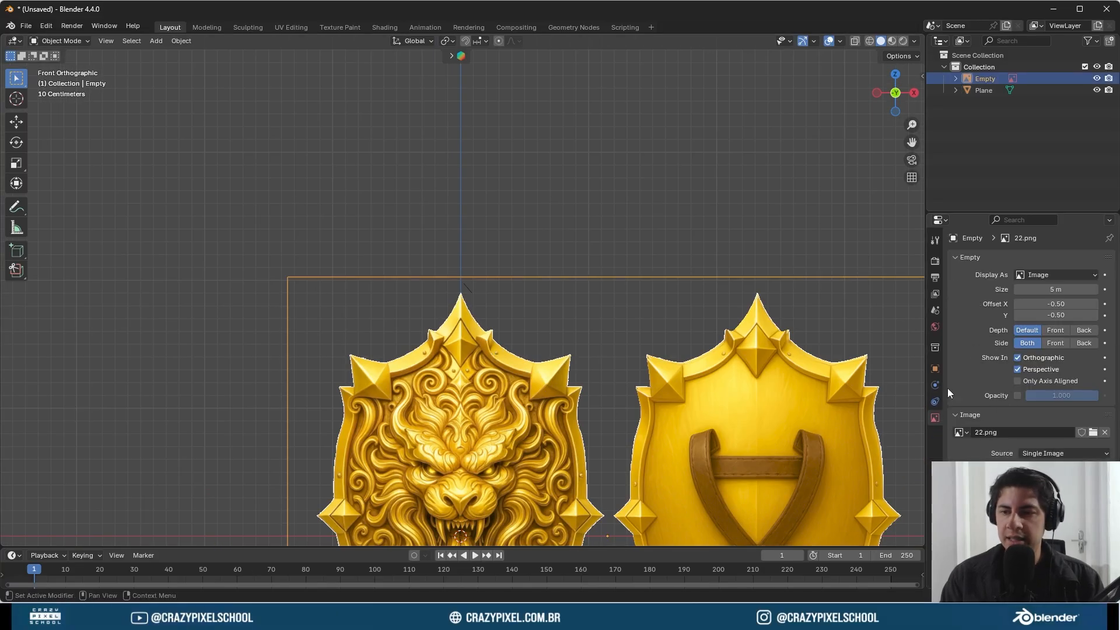
pyautogui.moveTo(927, 213)
pyautogui.mouseDown()
pyautogui.moveTo(927, 378)
pyautogui.moveTo(1117, 203)
pyautogui.moveTo(994, 159)
pyautogui.mouseUp()
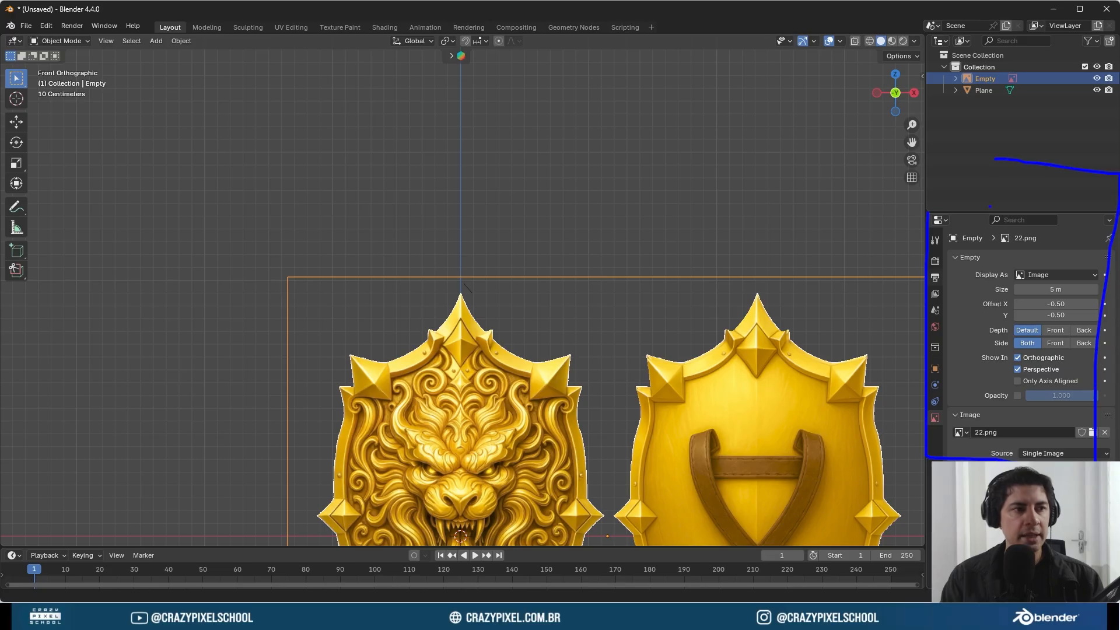
pyautogui.press('Escape')
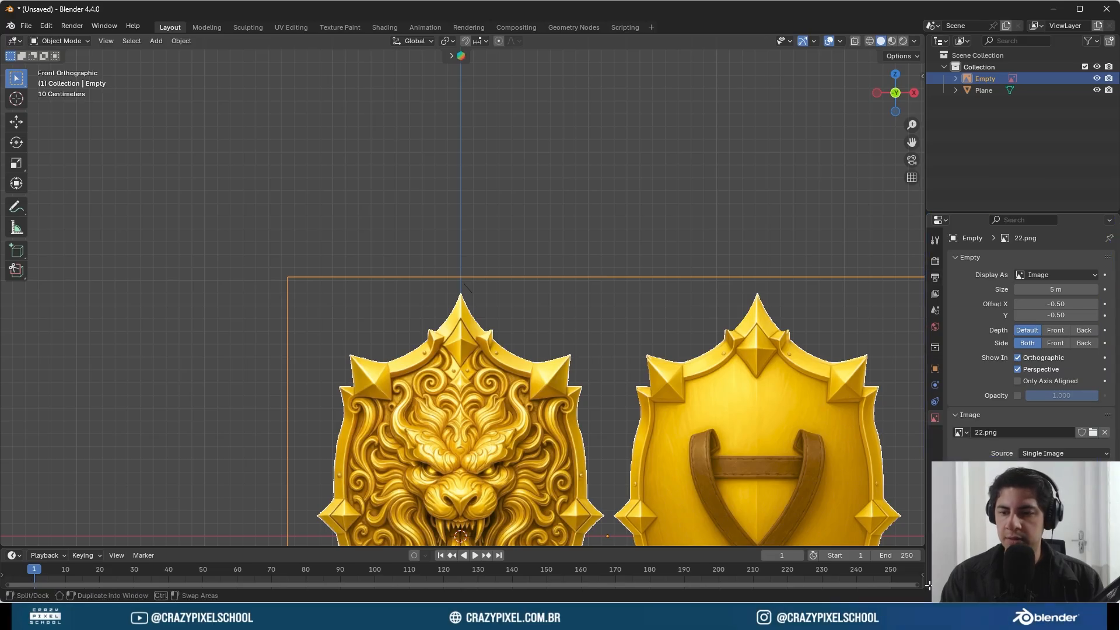
pyautogui.moveTo(929, 588); pyautogui.dragTo(945, 456)
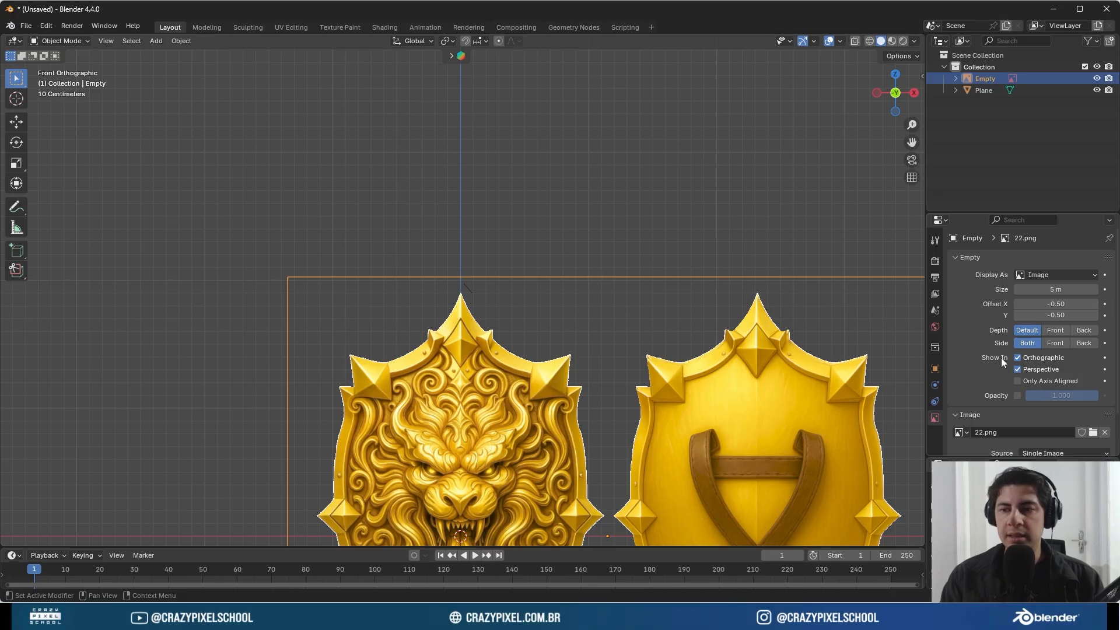
pyautogui.scroll(-2, 1001, 275)
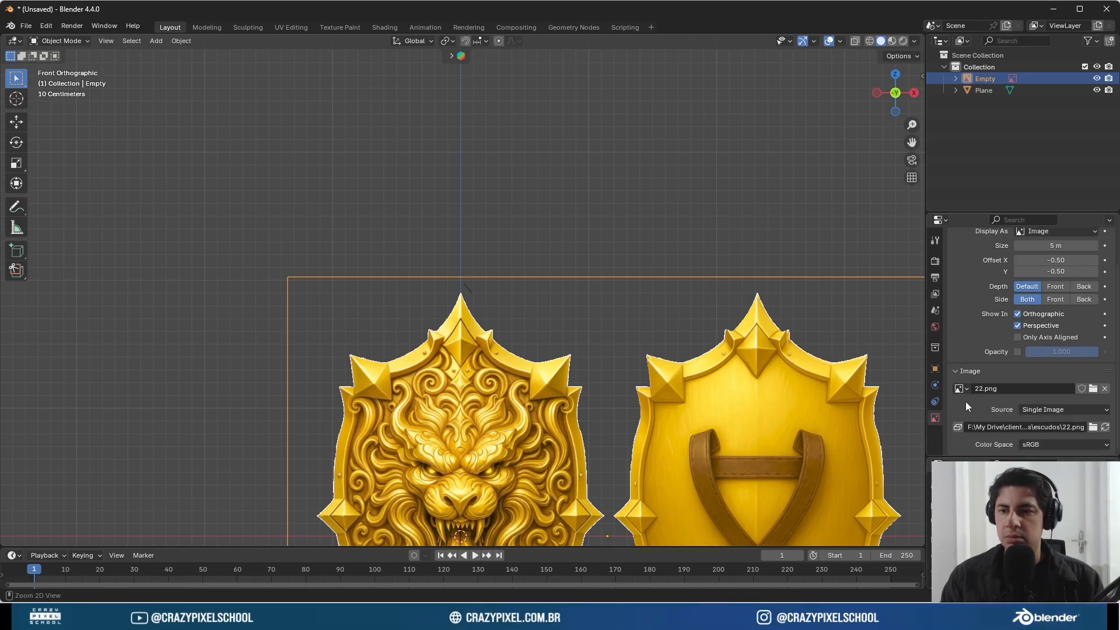
pyautogui.moveTo(958, 366)
pyautogui.mouseDown()
pyautogui.moveTo(1079, 408)
pyautogui.moveTo(946, 376)
pyautogui.mouseUp()
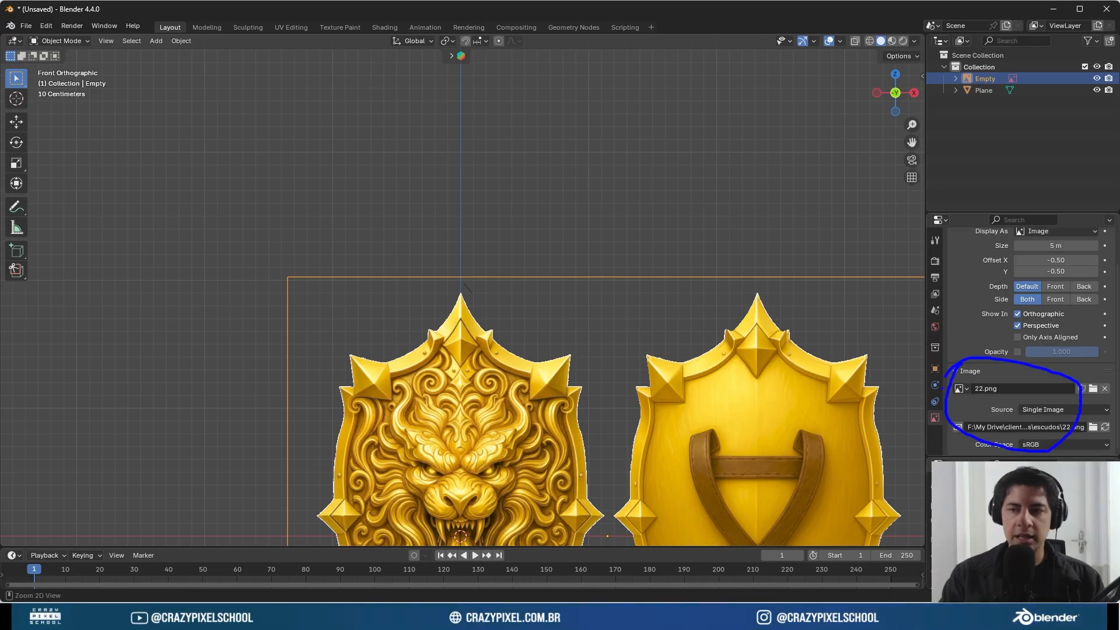
pyautogui.scroll(2, 1053, 397)
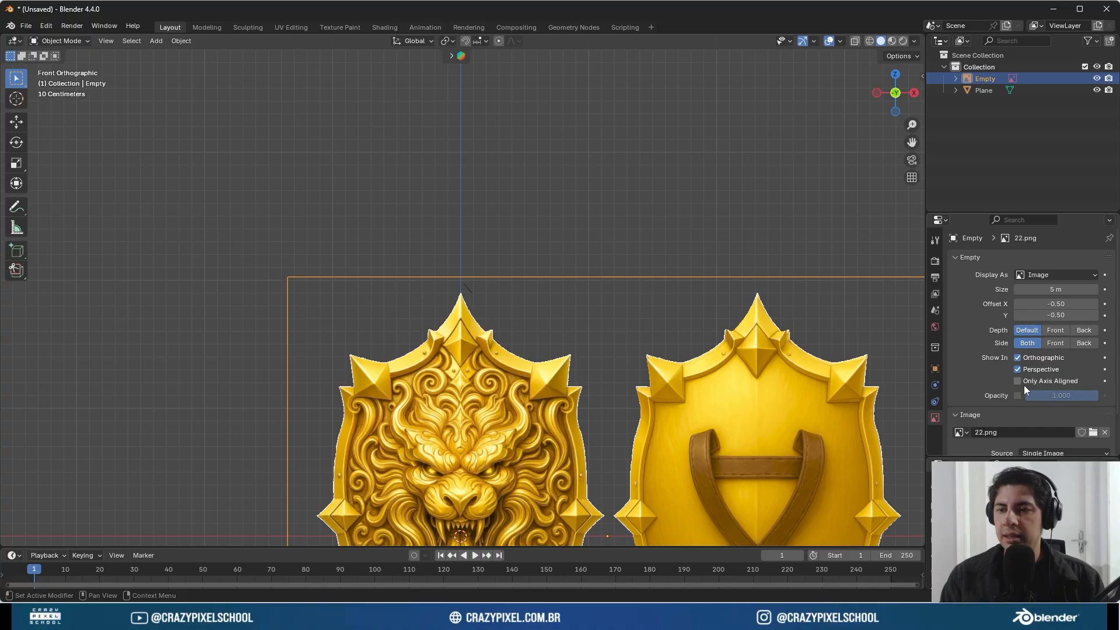
pyautogui.click(1018, 396)
pyautogui.moveTo(1084, 402); pyautogui.dragTo(1034, 398)
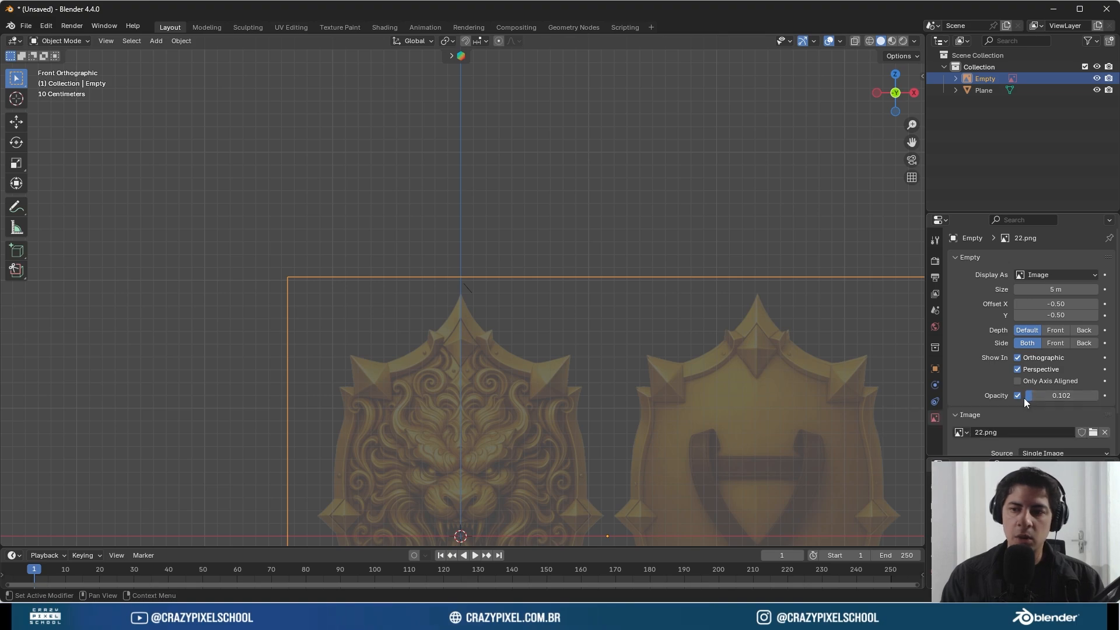
# - Select the plane's remaining edge above the lion shield and enter Edit Mode
pyautogui.click(471, 291)
pyautogui.scroll(6, 480, 296)
pyautogui.press('Tab')
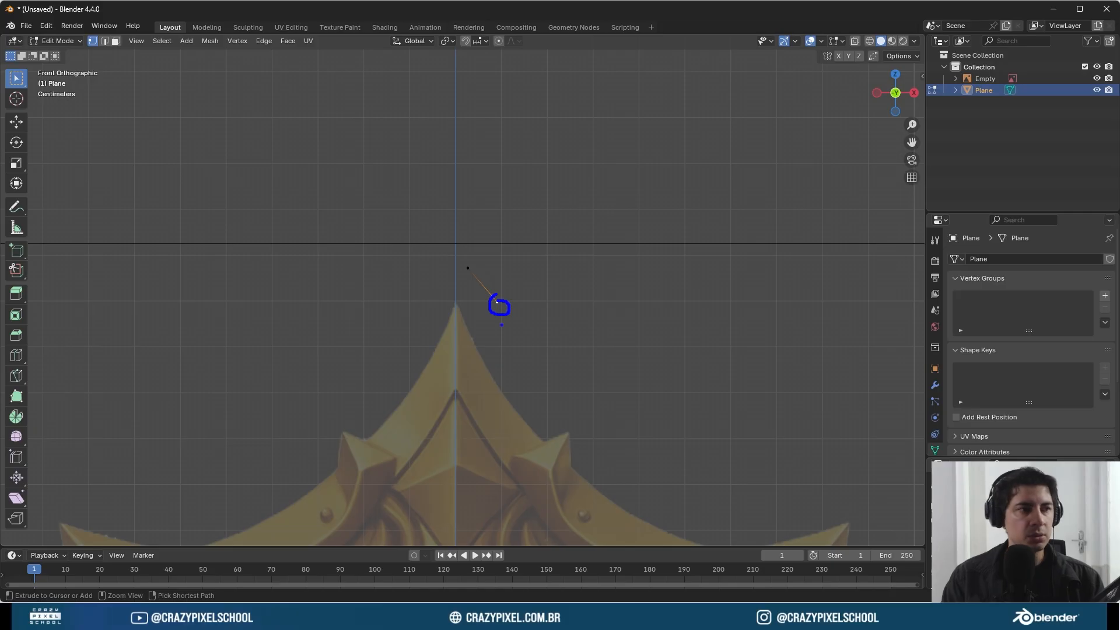
pyautogui.scroll(3, 501, 315)
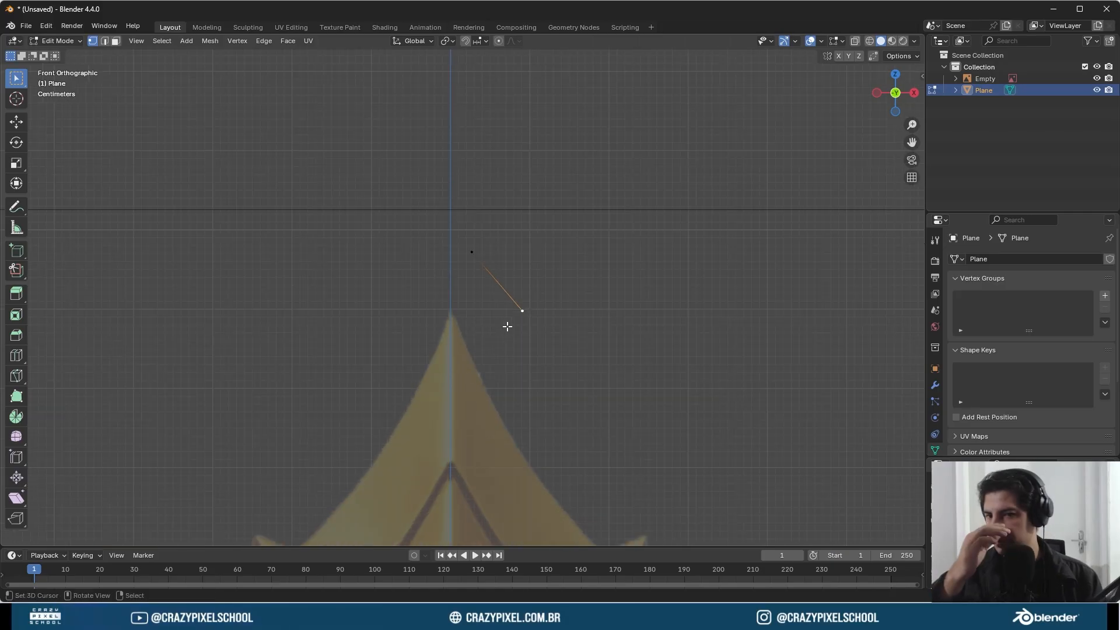
# - Switch the plane to Object Mode and back to Edit Mode
pyautogui.press('Tab')
pyautogui.scroll(-5, 443, 333)
pyautogui.scroll(-3, 466, 286)
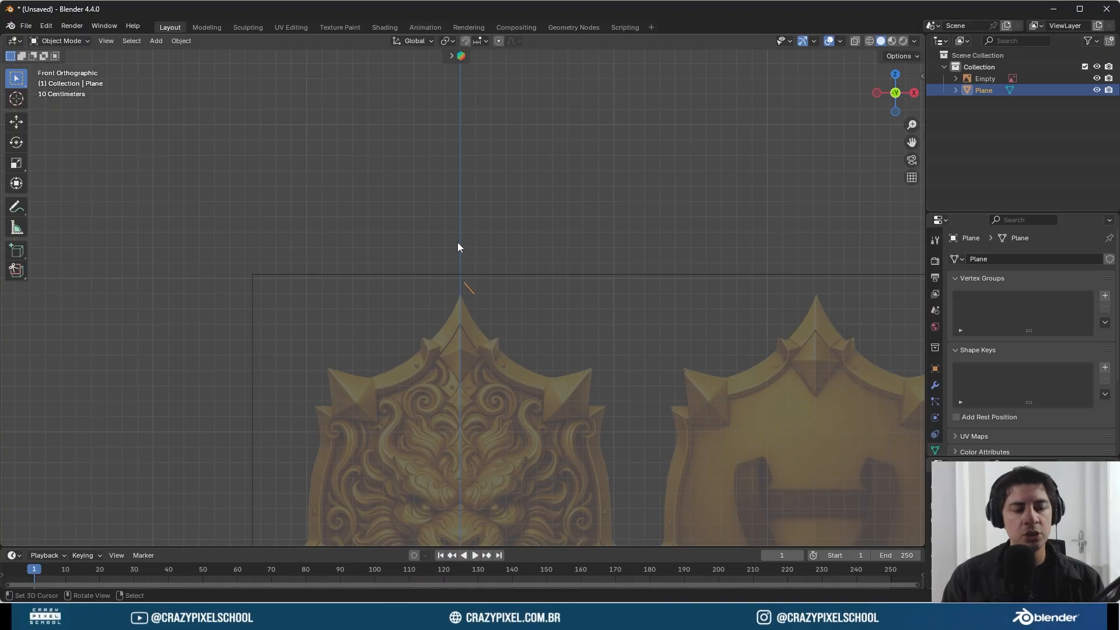
pyautogui.click(66, 42)
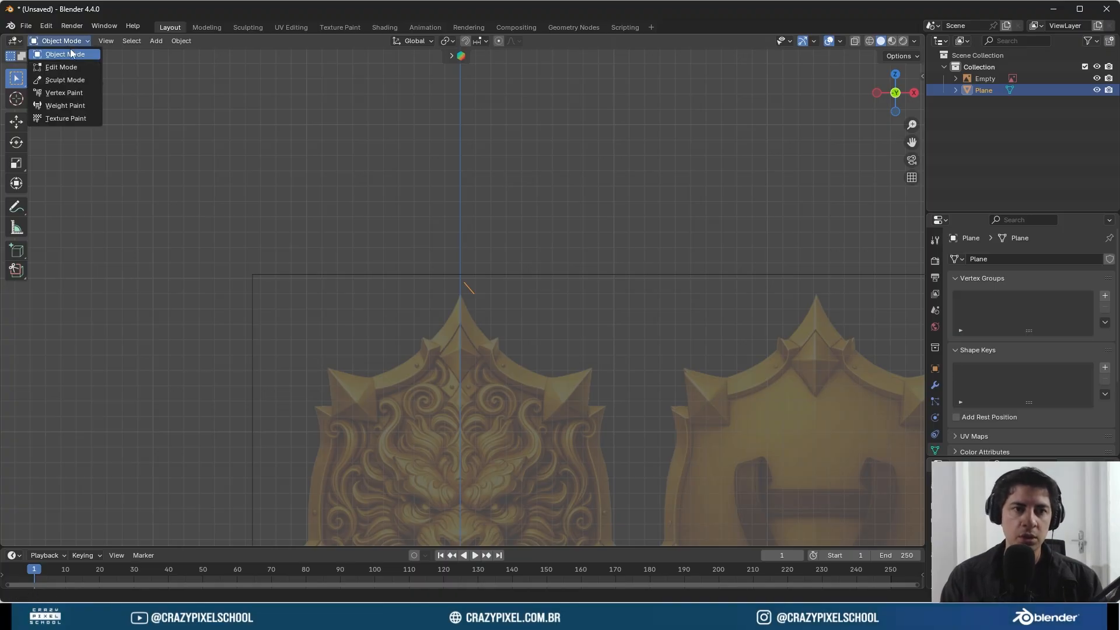
pyautogui.press('Tab')
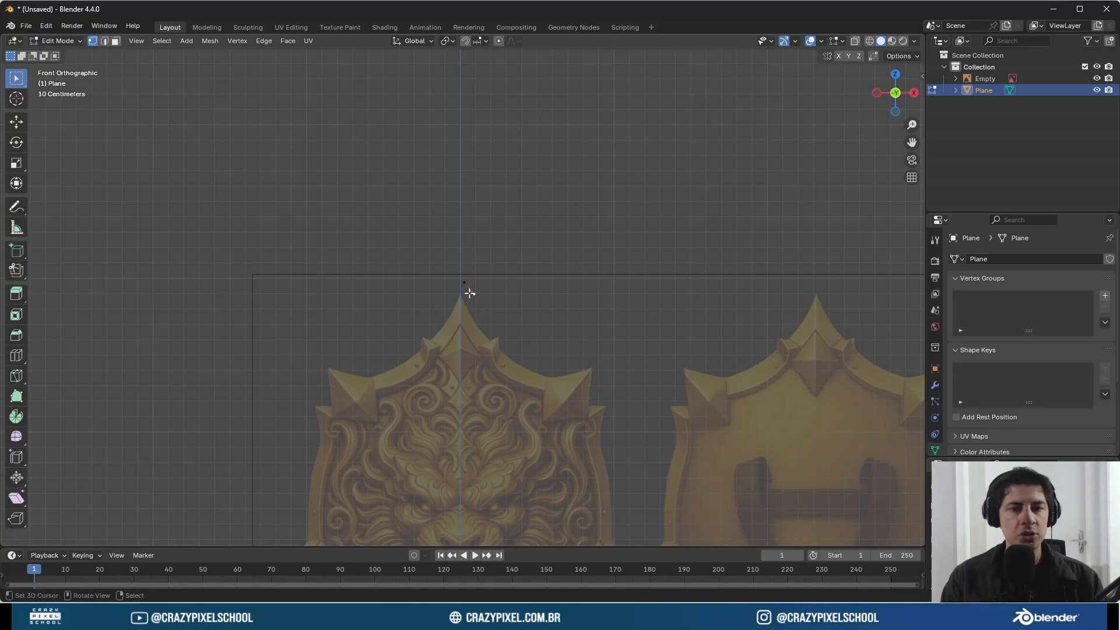
# - Move the edge's upper vertex onto the lion shield's top tip at the Z axis
pyautogui.keyDown('ctrl'); pyautogui.rightClick(472, 294); pyautogui.keyUp('ctrl')
pyautogui.scroll(8, 487, 303)
pyautogui.press('g')
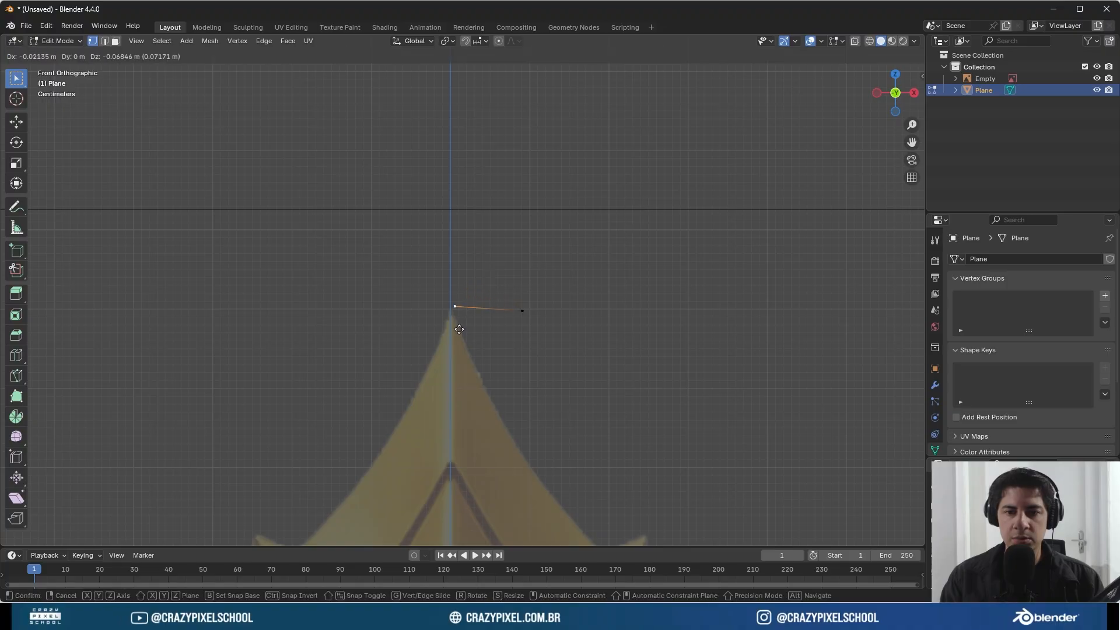
pyautogui.click(458, 338)
# - Move the edge's other vertex down onto the outer slope of the lion shield's tip, on the strapped shield's side
pyautogui.click(523, 311)
pyautogui.press('g')
pyautogui.click(546, 498)
pyautogui.scroll(-6, 555, 343)
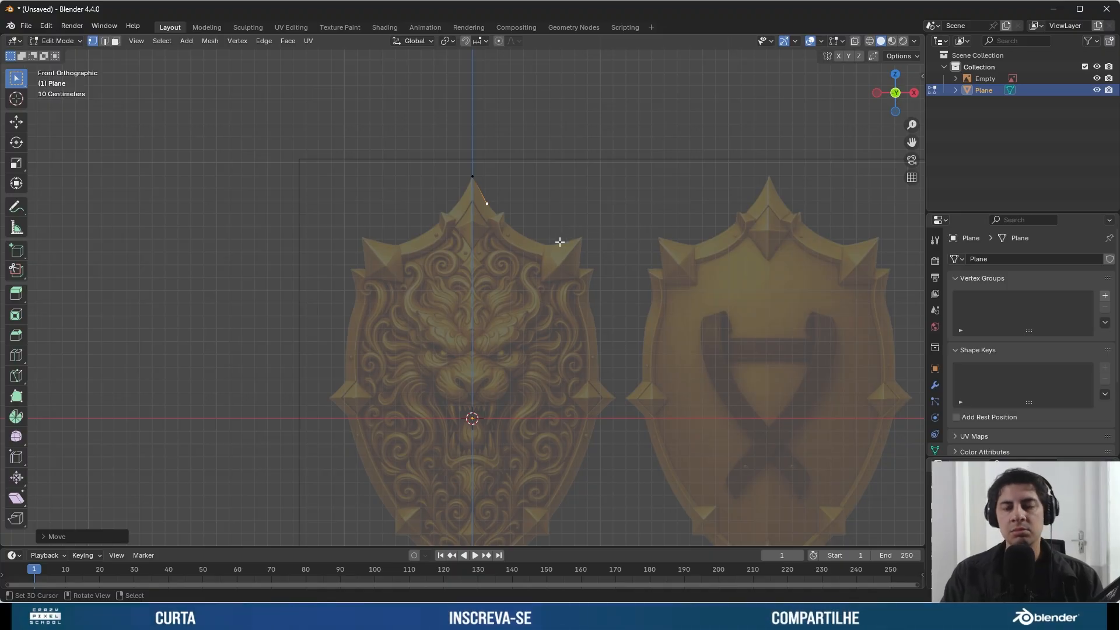
# - Move the edge's lower vertex down the lion shield's slope to the inner base of the small spike
pyautogui.scroll(3, 540, 242)
pyautogui.scroll(4, 548, 170)
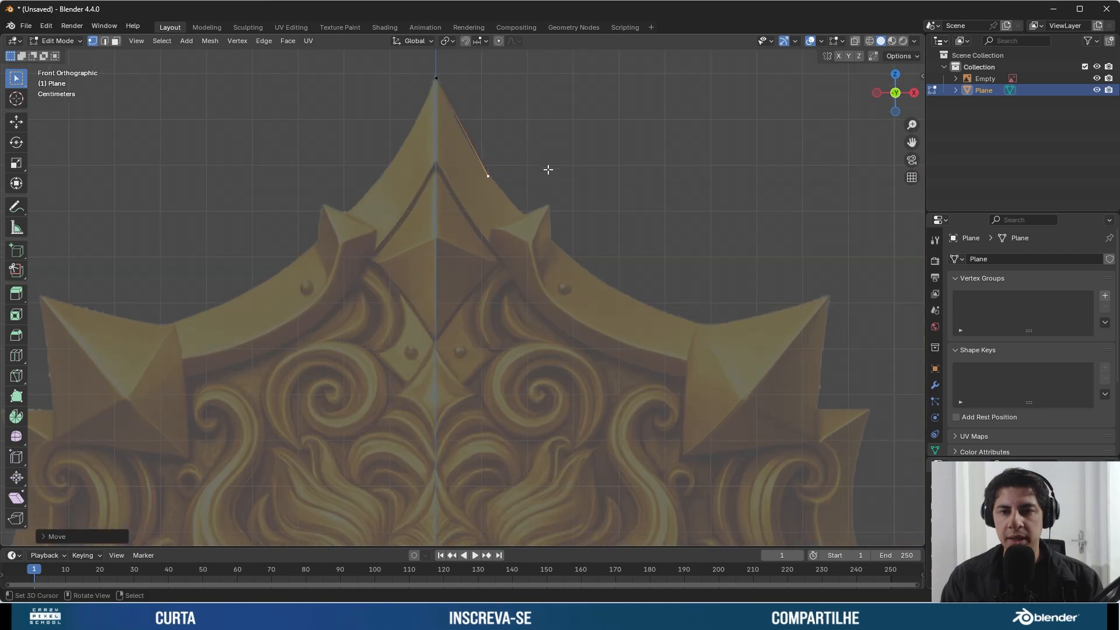
pyautogui.press('g')
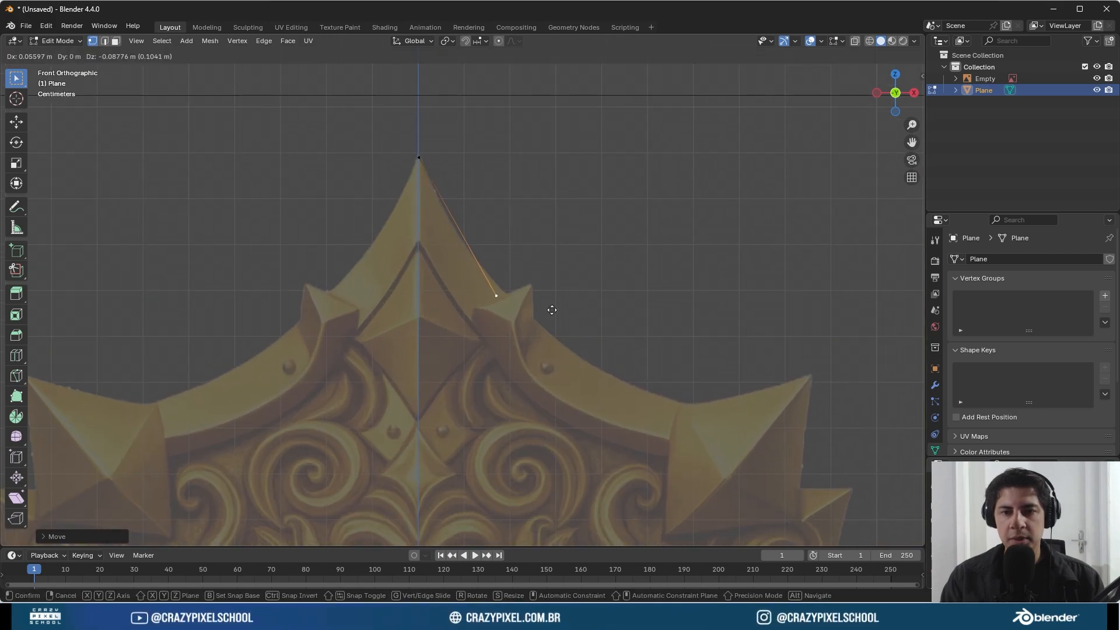
pyautogui.click(550, 307)
# - Lower the edge's top vertex about 0.05 m along the Z axis, just inside the shield's tip
pyautogui.click(446, 156)
pyautogui.press('g')
pyautogui.press('z')
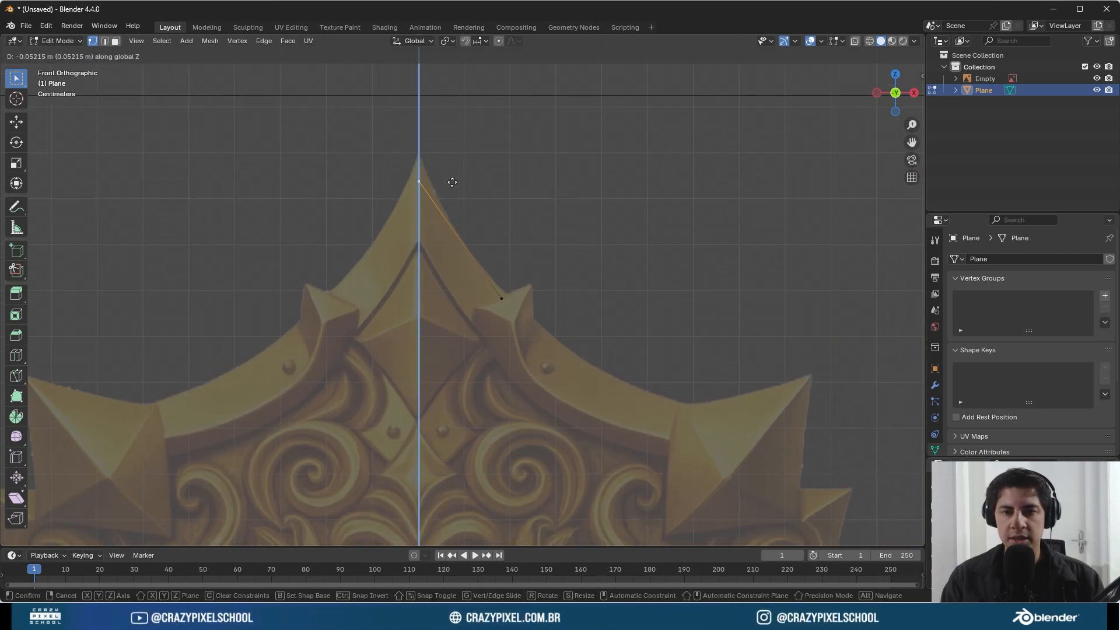
pyautogui.click(453, 184)
# - Move the edge's lower vertex further down into the base of the small spike
pyautogui.moveTo(415, 180)
pyautogui.mouseDown()
pyautogui.moveTo(542, 343)
pyautogui.moveTo(561, 331)
pyautogui.moveTo(629, 401)
pyautogui.moveTo(688, 432)
pyautogui.moveTo(758, 415)
pyautogui.mouseUp()
pyautogui.press('Escape')
pyautogui.rightClick(501, 306)
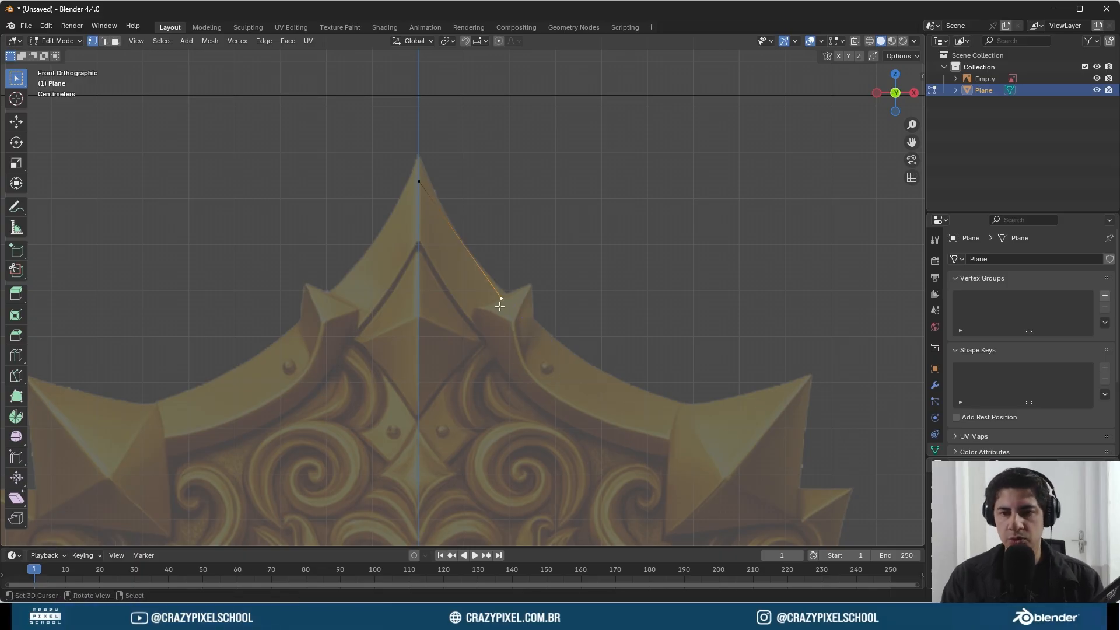
pyautogui.press('g')
pyautogui.click(523, 327)
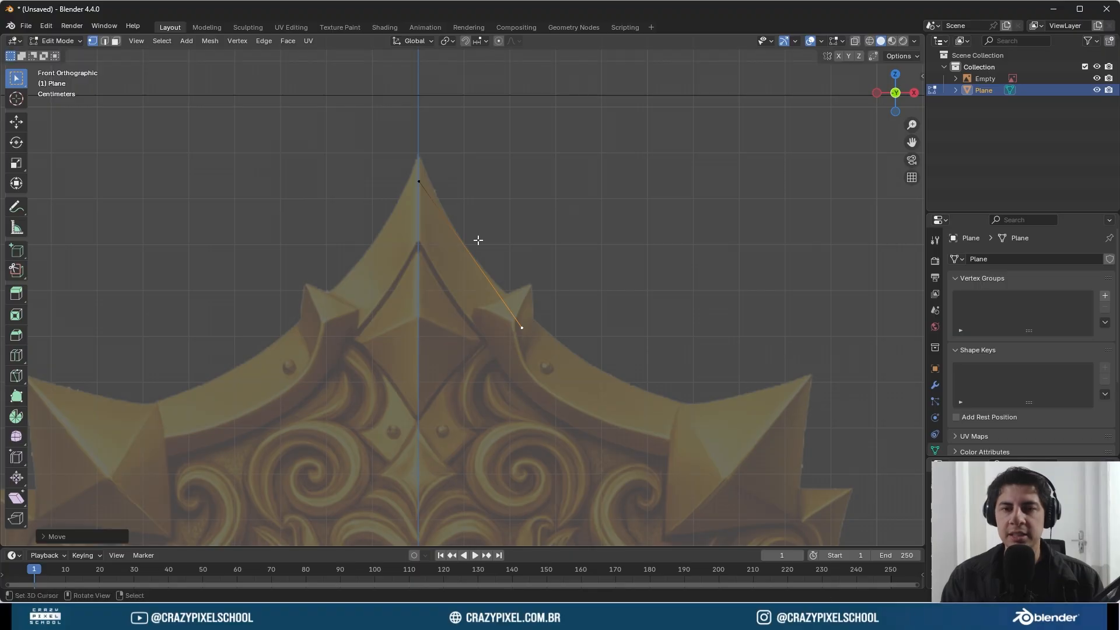
# - Lower the edge's top vertex slightly more beneath the shield's tip on the centre line
pyautogui.keyDown('shift'); pyautogui.moveTo(479, 240); pyautogui.dragTo(420, 145, button='middle'); pyautogui.keyUp('shift')
pyautogui.rightClick(362, 94)
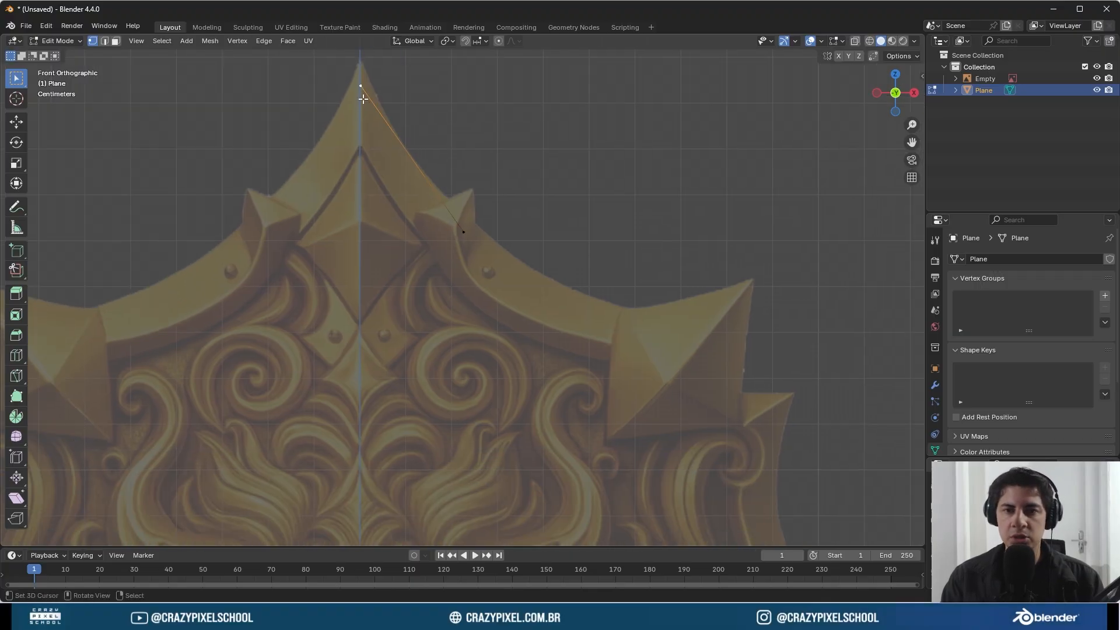
pyautogui.press('g')
pyautogui.click(366, 116)
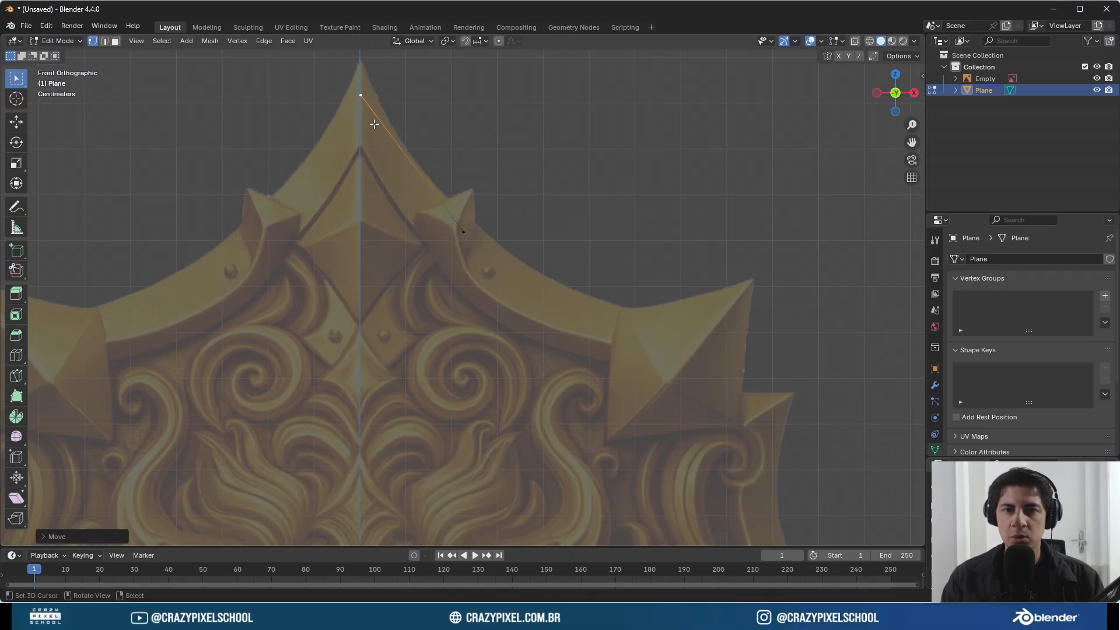
# - Move the edge's lower vertex past the small spike onto the outer slope of the rim
pyautogui.keyDown('shift'); pyautogui.moveTo(389, 165); pyautogui.dragTo(435, 313, button='middle'); pyautogui.keyUp('shift')
pyautogui.scroll(3, 435, 313)
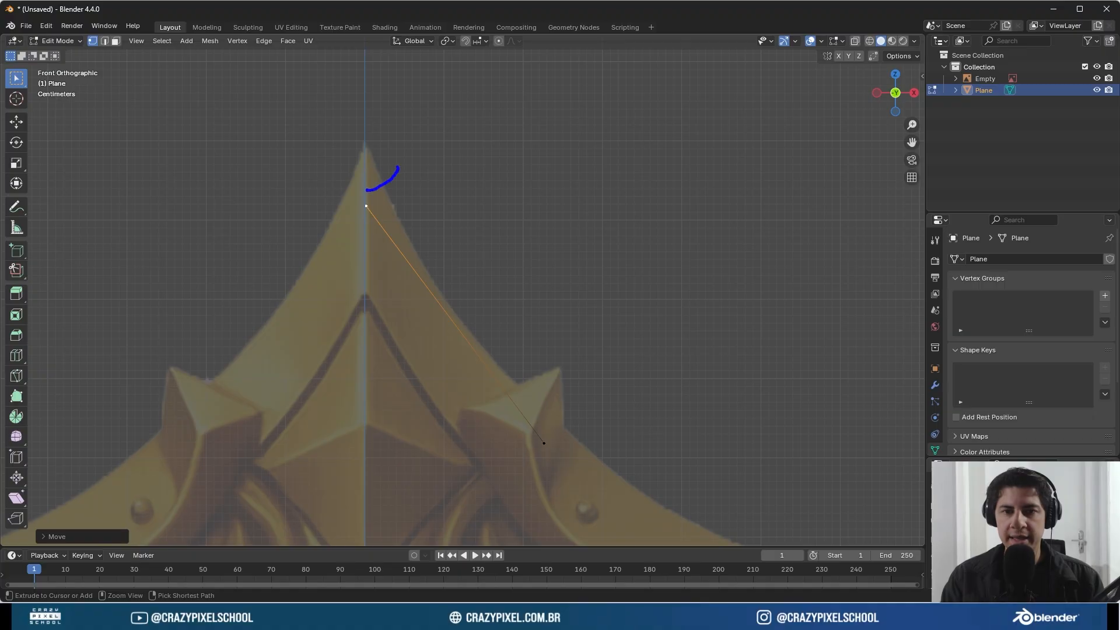
pyautogui.moveTo(388, 231); pyautogui.dragTo(592, 518)
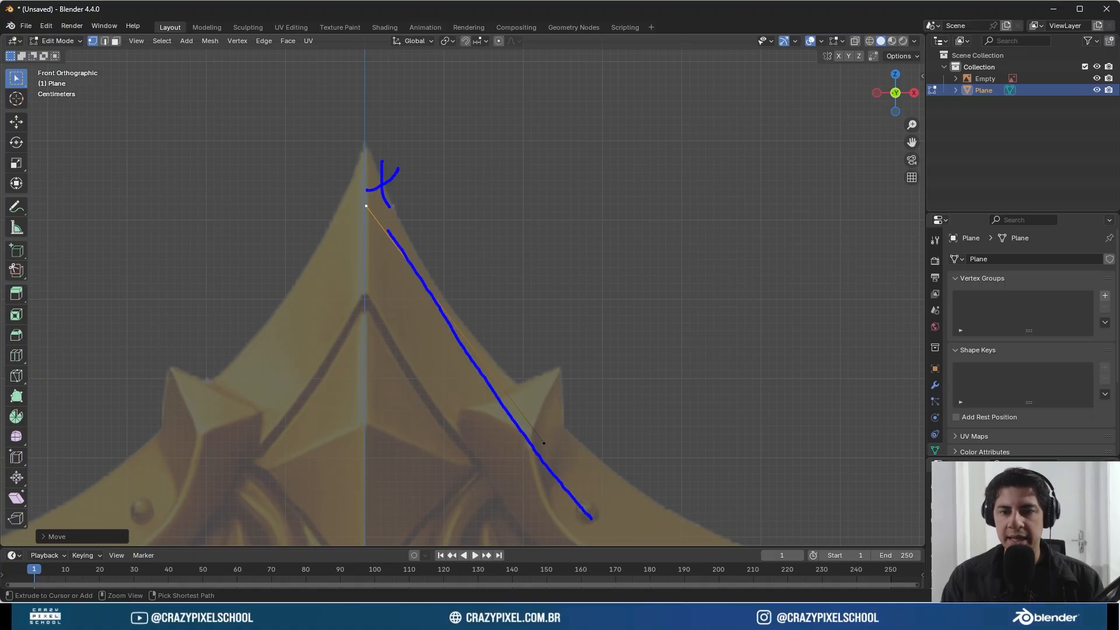
pyautogui.press('Escape')
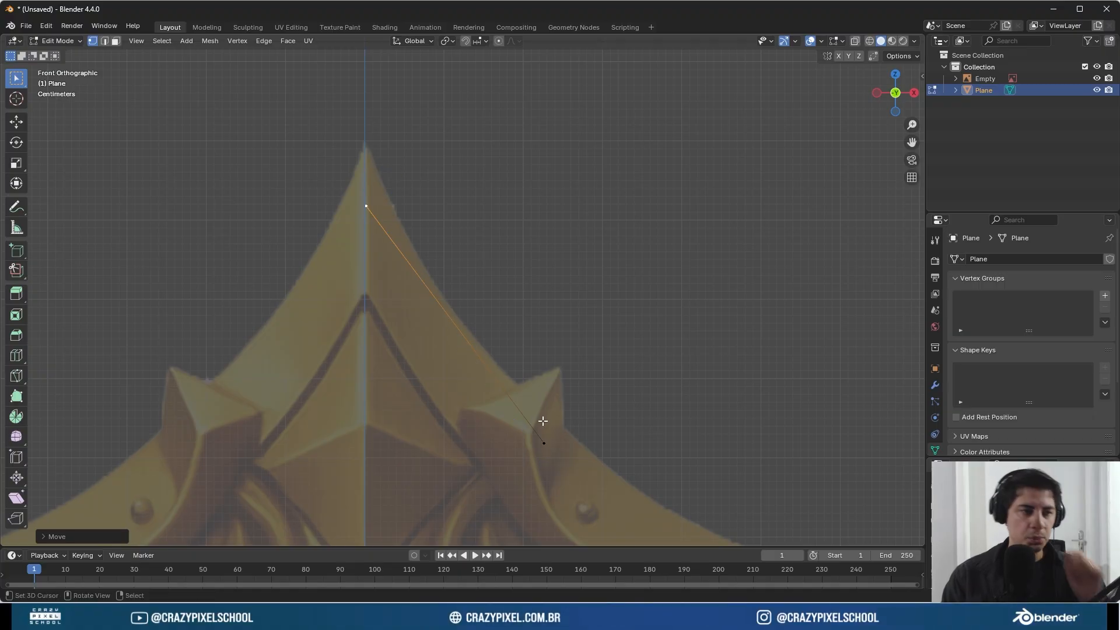
pyautogui.click(542, 442)
pyautogui.press('g')
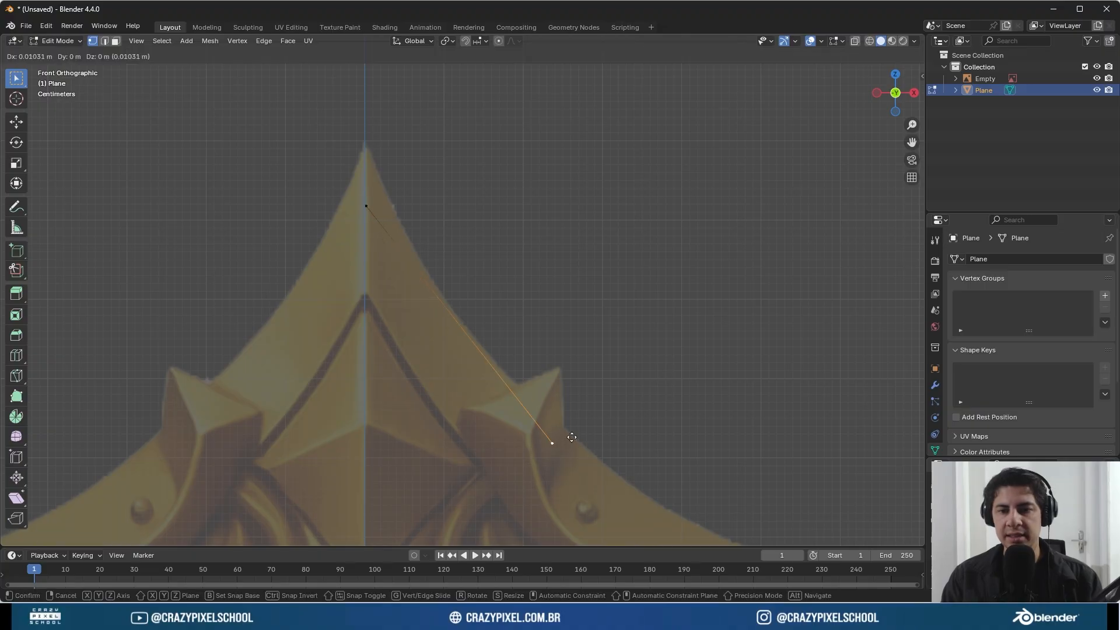
pyautogui.click(651, 493)
pyautogui.moveTo(455, 301)
pyautogui.mouseDown()
pyautogui.moveTo(520, 400)
pyautogui.moveTo(525, 375)
pyautogui.moveTo(479, 361)
pyautogui.moveTo(586, 447)
pyautogui.mouseUp()
pyautogui.press('Escape')
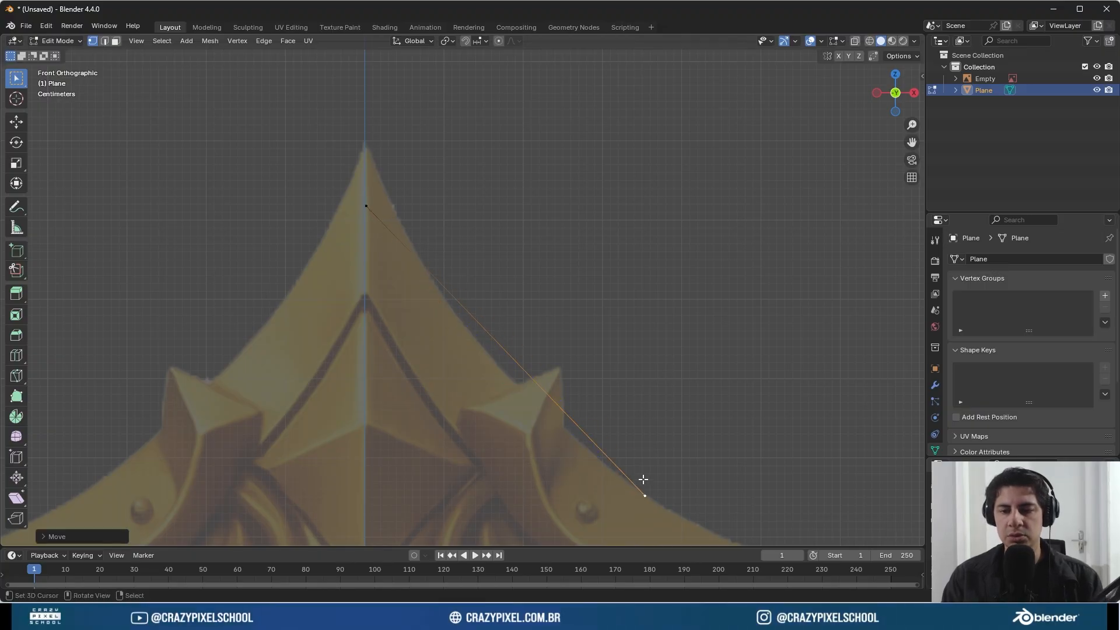
# - Bring the edge's lower vertex back inside the rim and place it just above the rivet past the small spike
pyautogui.press('g')
pyautogui.click(621, 501)
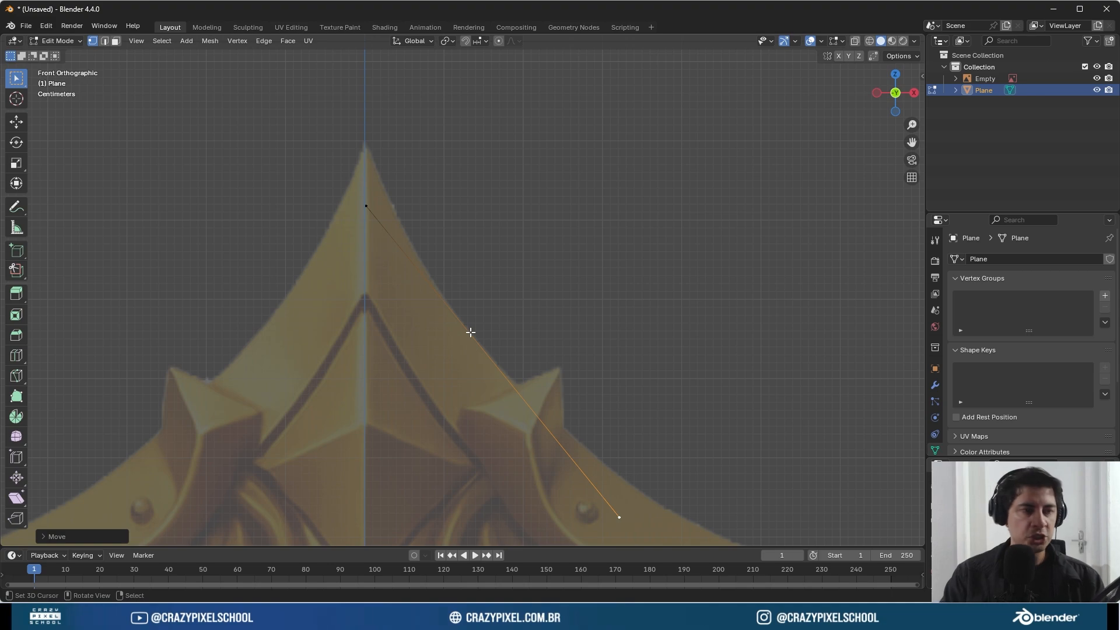
pyautogui.scroll(-2, 480, 337)
pyautogui.scroll(-1, 480, 337)
pyautogui.press('g')
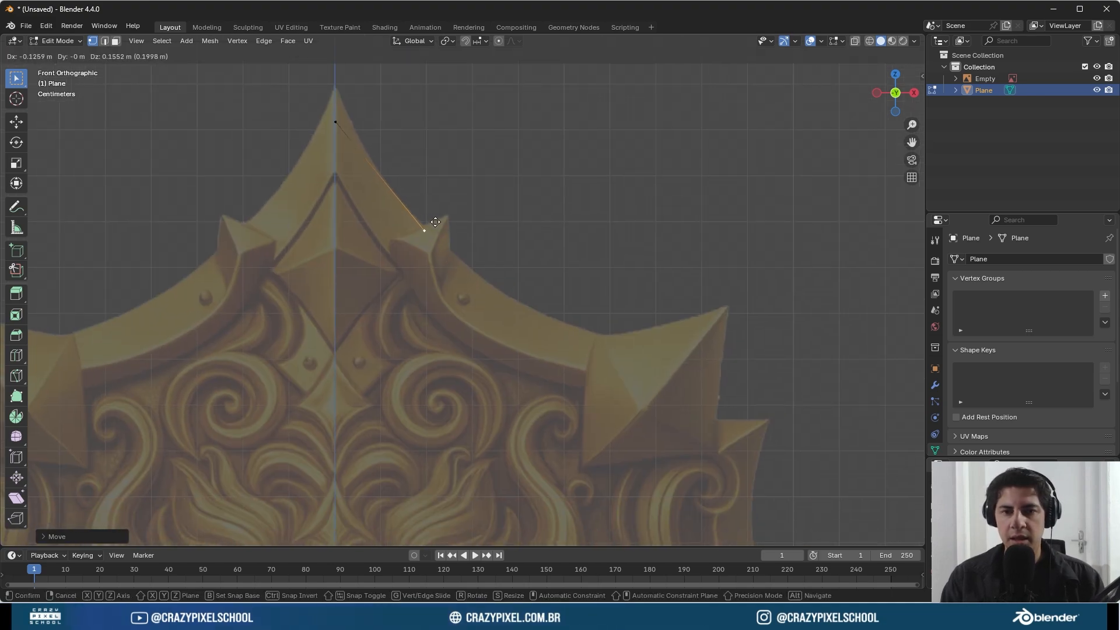
pyautogui.click(477, 274)
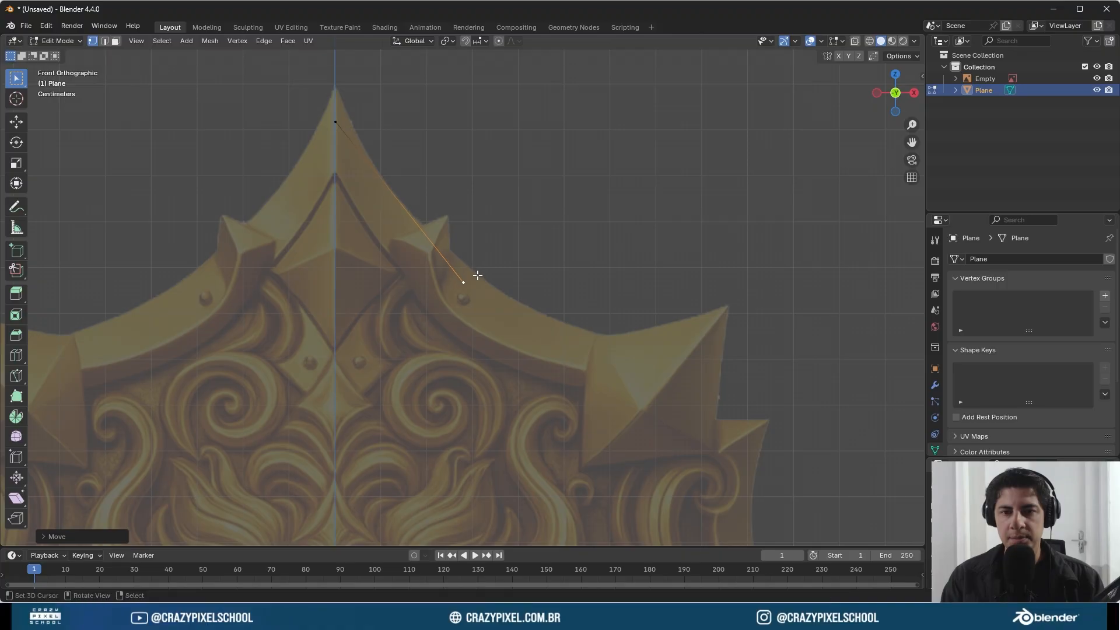
# - Extrude the vertex along the upper rim to the dip before the corner spike, and again to the corner spike's tip
pyautogui.press('e')
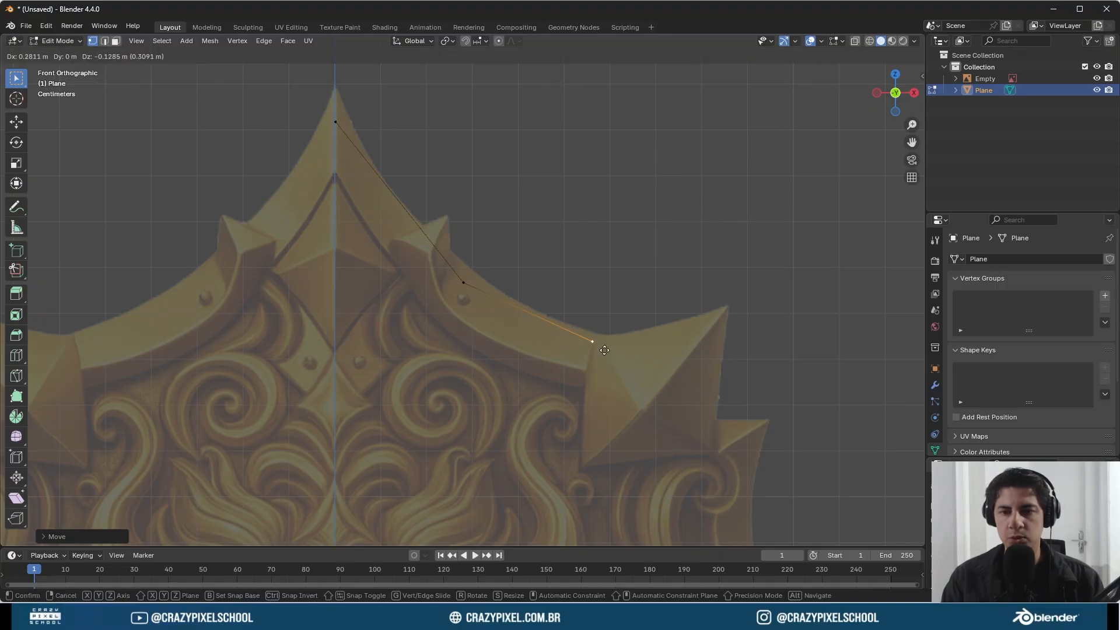
pyautogui.click(609, 347)
pyautogui.press('e')
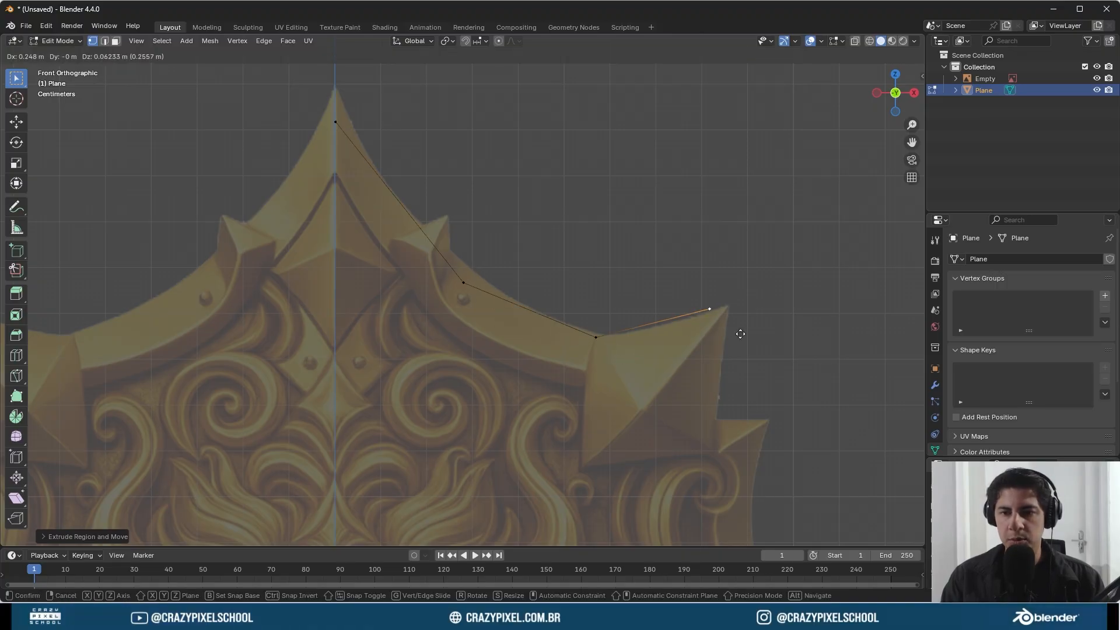
pyautogui.click(744, 341)
# - Move the vertex at the dip before the large corner spike slightly down inside the rim
pyautogui.scroll(3, 645, 367)
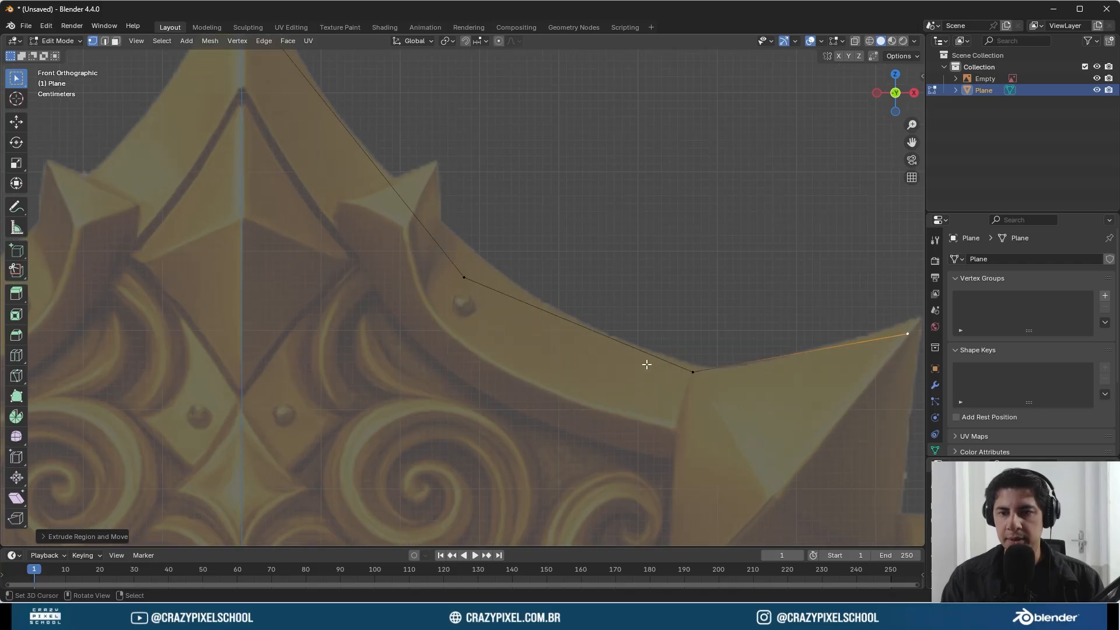
pyautogui.click(694, 376)
pyautogui.press('g')
pyautogui.click(698, 389)
pyautogui.keyDown('shift'); pyautogui.moveTo(672, 394); pyautogui.dragTo(403, 327, button='middle'); pyautogui.keyUp('shift')
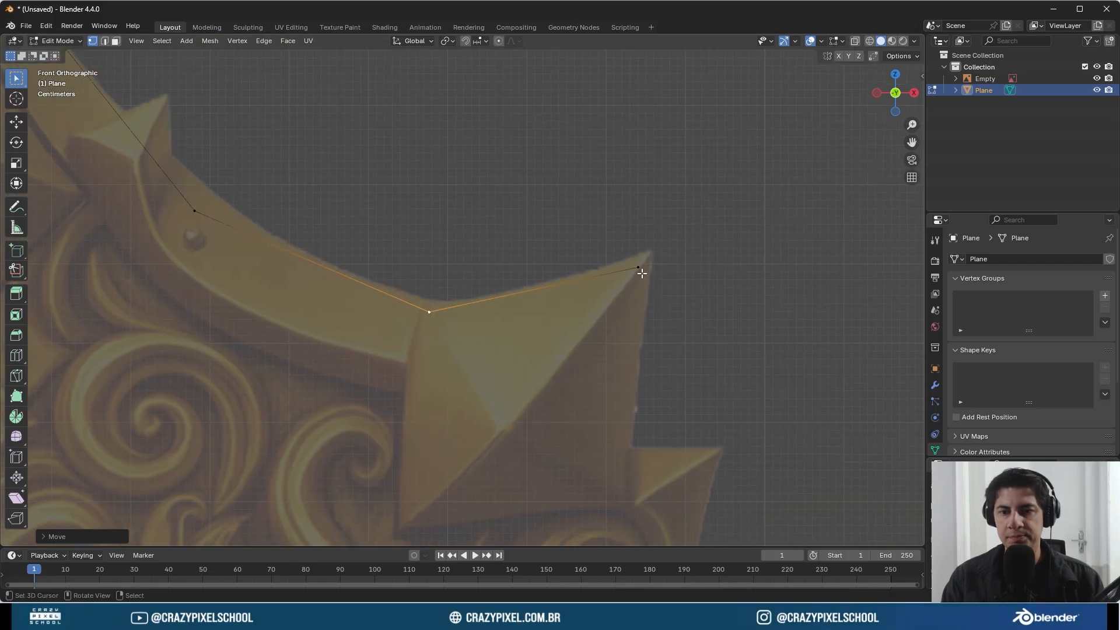
# - Extrude the corner spike's tip vertex down to the notch, and extrude about 0.12 m outward to the small side spike's tip
pyautogui.click(642, 273)
pyautogui.press('e')
pyautogui.click(637, 474)
pyautogui.scroll(-5, 641, 466)
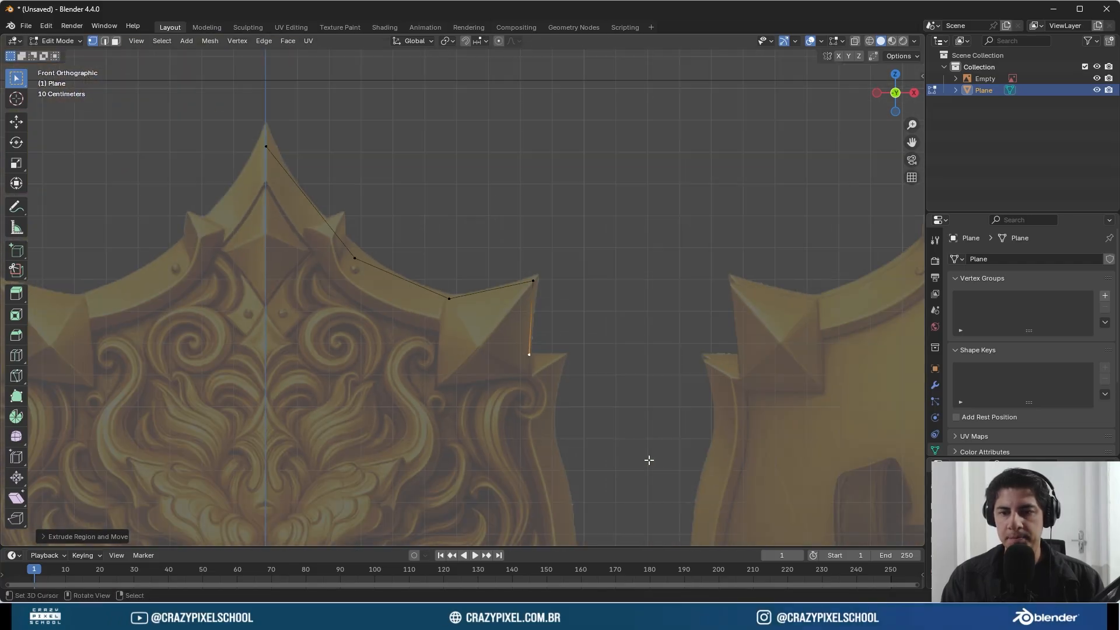
pyautogui.keyDown('shift'); pyautogui.moveTo(648, 457); pyautogui.dragTo(626, 328, button='middle'); pyautogui.keyUp('shift')
pyautogui.scroll(3, 566, 313)
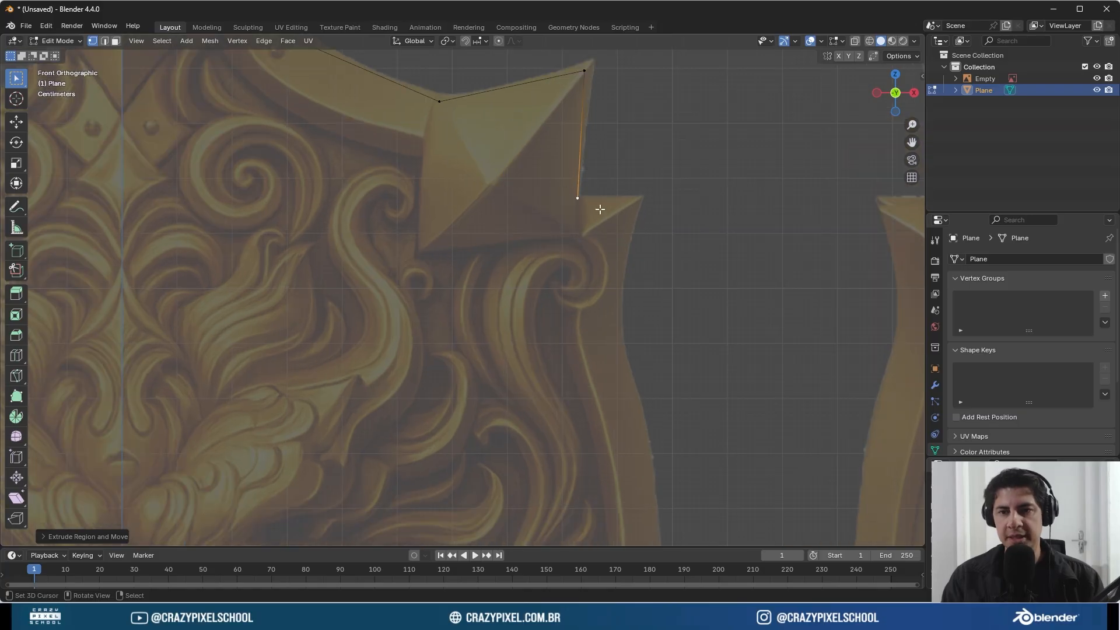
pyautogui.press('e')
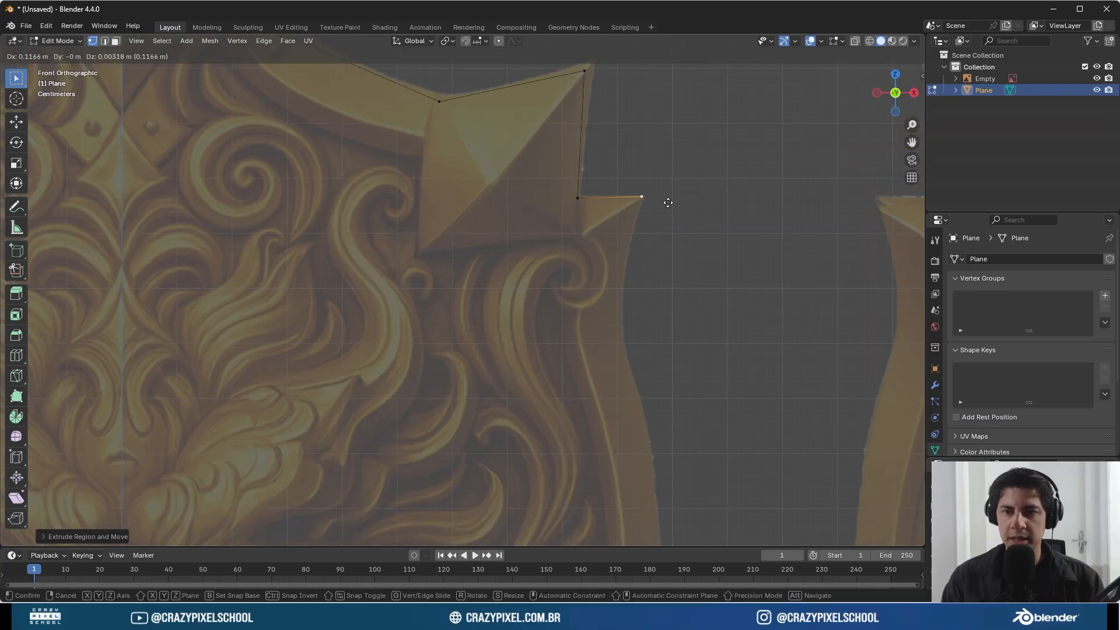
pyautogui.click(668, 204)
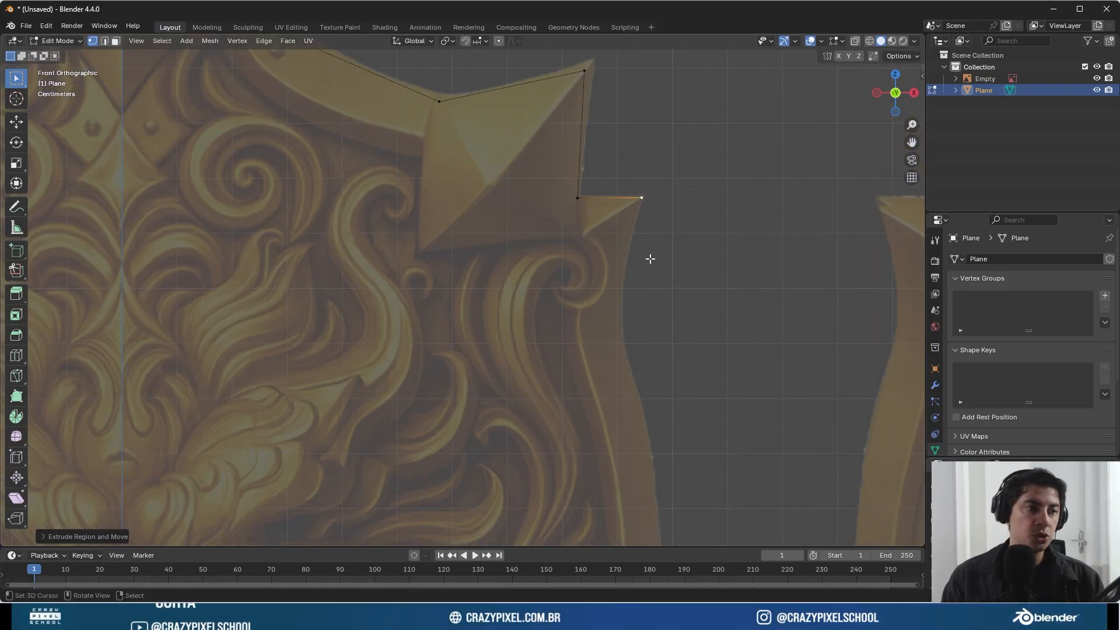
# - Extrude down the shield's side to its narrow waist and on to the upper base of the diamond side spike, fine-tuning that last vertex
pyautogui.press('e')
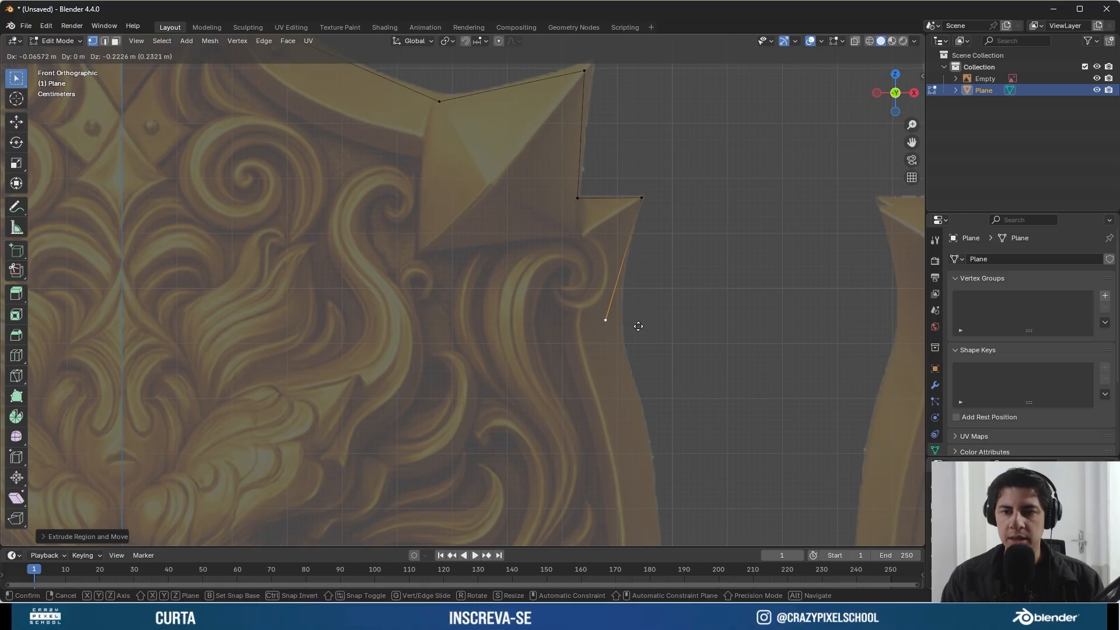
pyautogui.scroll(-5, 642, 319)
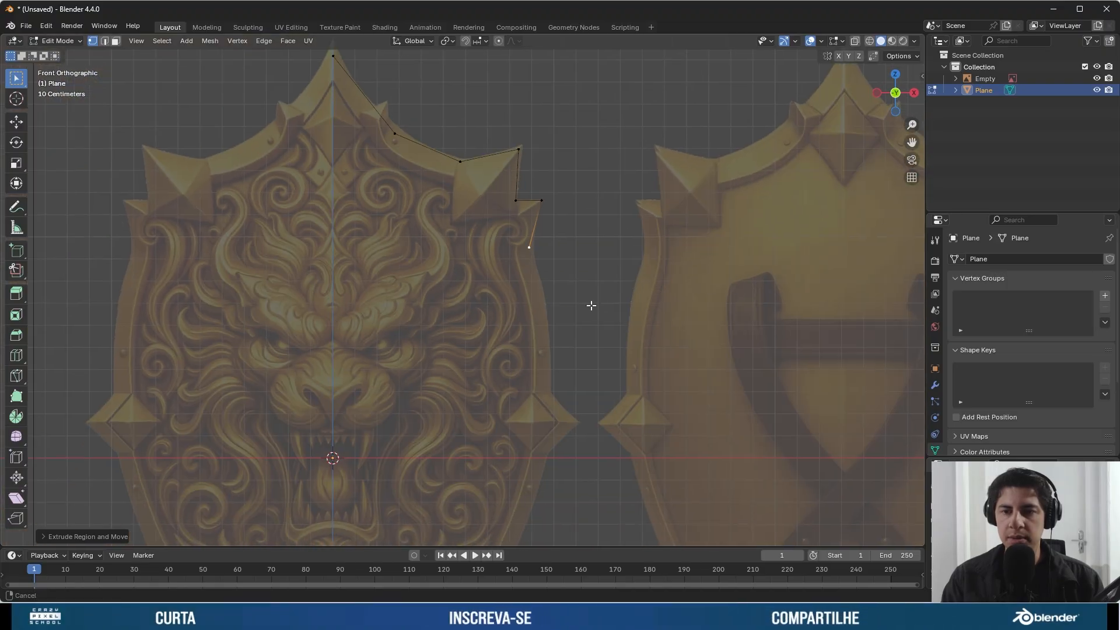
pyautogui.click(589, 400)
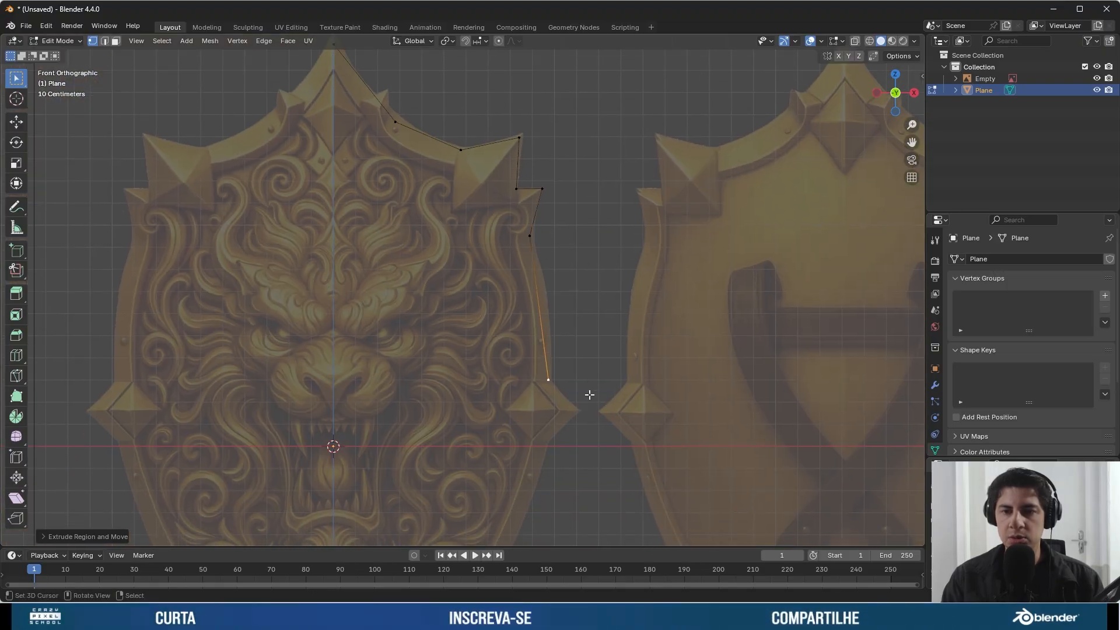
pyautogui.scroll(4, 588, 397)
pyautogui.keyDown('shift'); pyautogui.moveTo(587, 393); pyautogui.dragTo(579, 249, button='middle'); pyautogui.keyUp('shift')
pyautogui.scroll(2, 581, 250)
pyautogui.press('g')
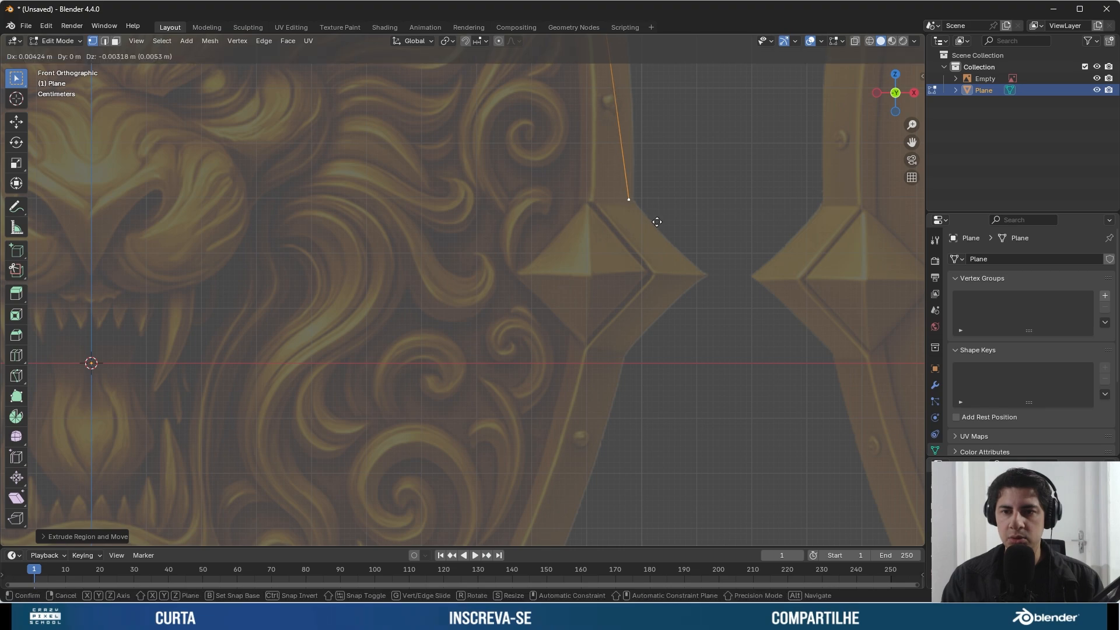
pyautogui.click(658, 225)
# - Extrude the outline out to the diamond side spike's tip and back in to its lower base
pyautogui.press('e')
pyautogui.click(731, 303)
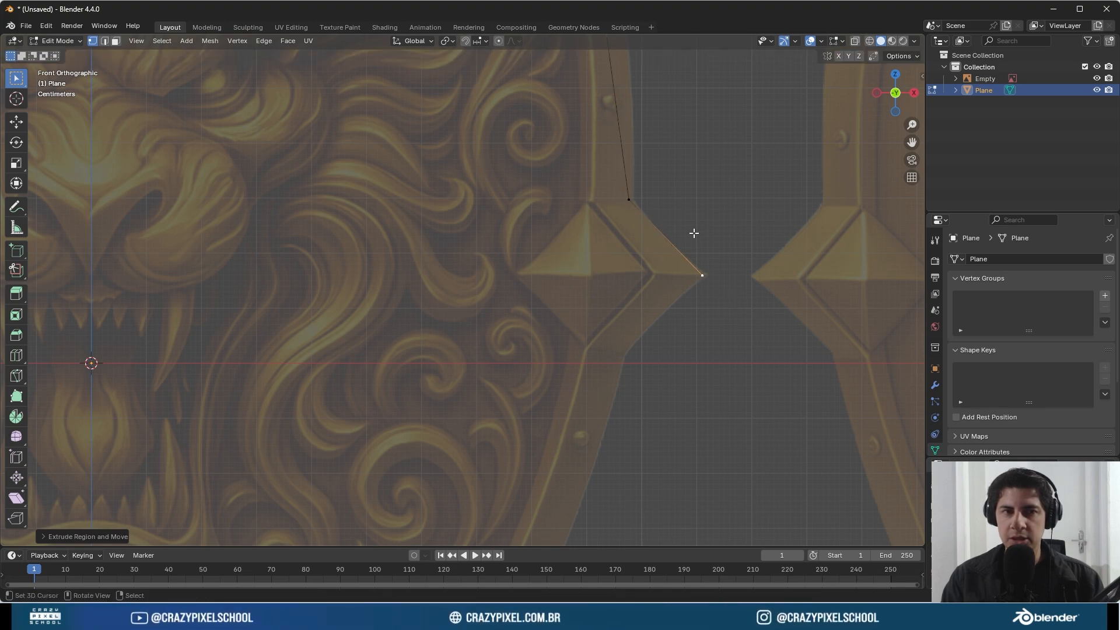
pyautogui.press('e')
pyautogui.click(662, 365)
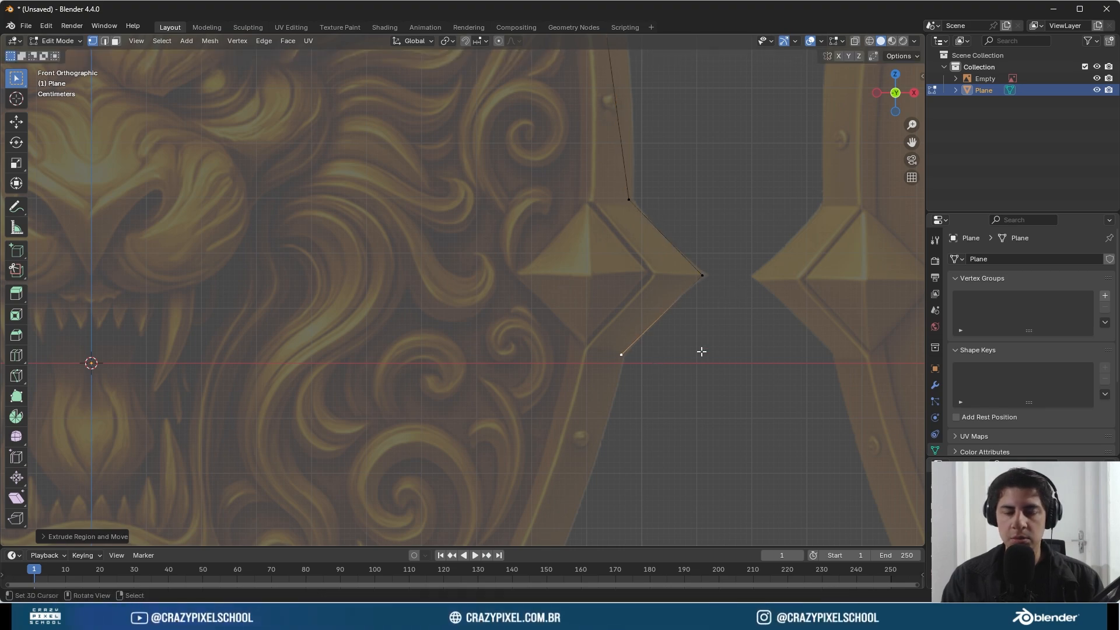
# - Extrude the vertex from the diamond spike's lower base down along the lower side rim
pyautogui.keyDown('shift'); pyautogui.moveTo(606, 370); pyautogui.dragTo(636, 153, button='middle'); pyautogui.keyUp('shift')
pyautogui.scroll(-3, 642, 185)
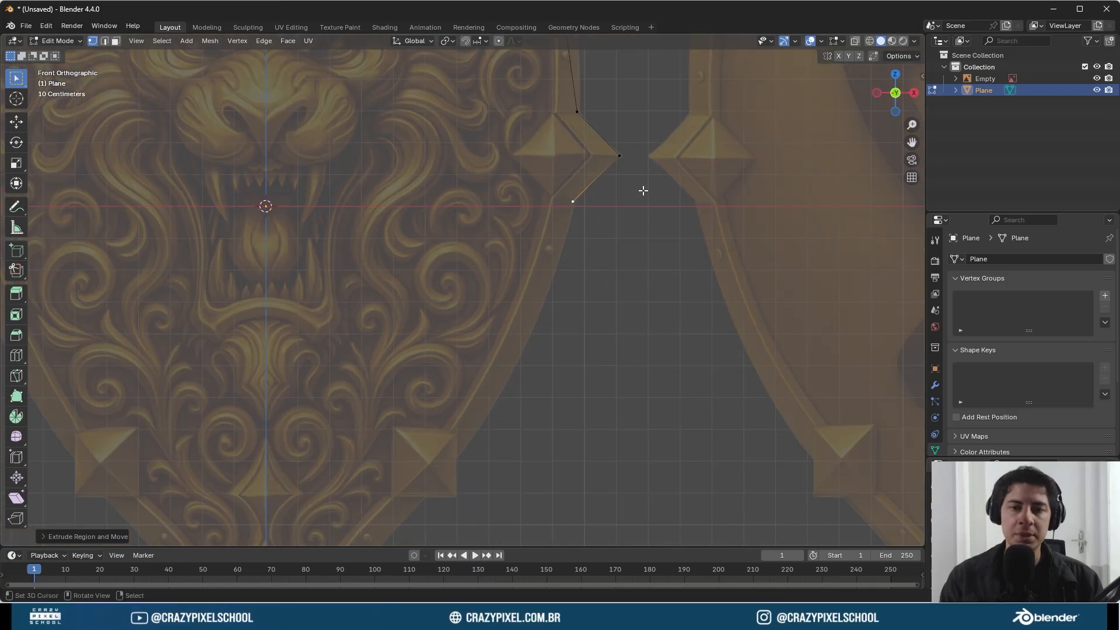
pyautogui.scroll(3, 586, 203)
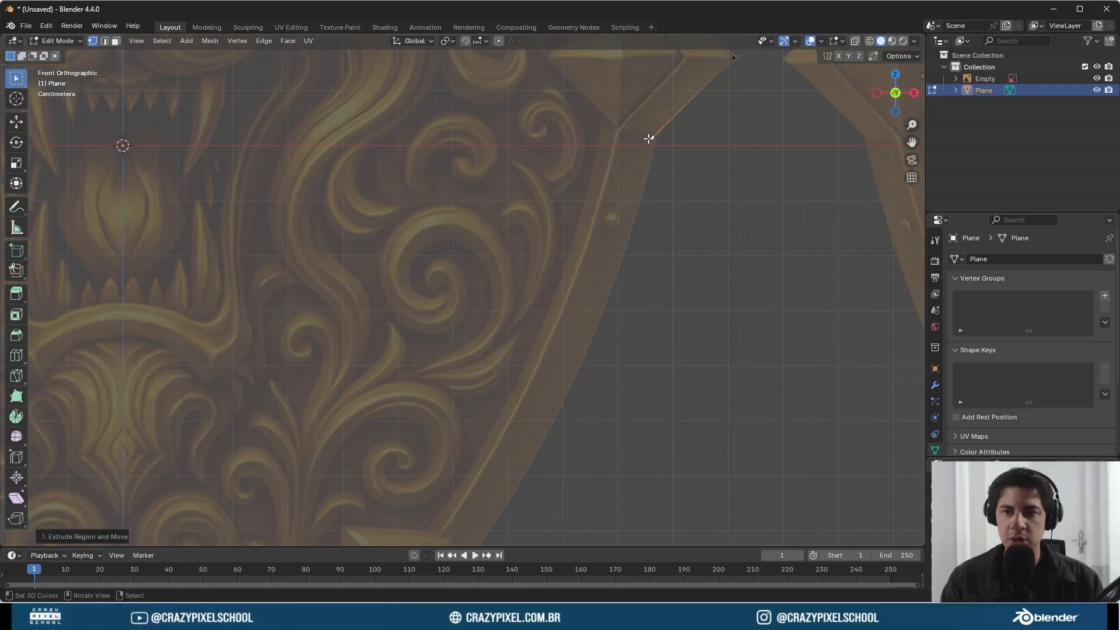
pyautogui.press('e')
pyautogui.click(543, 430)
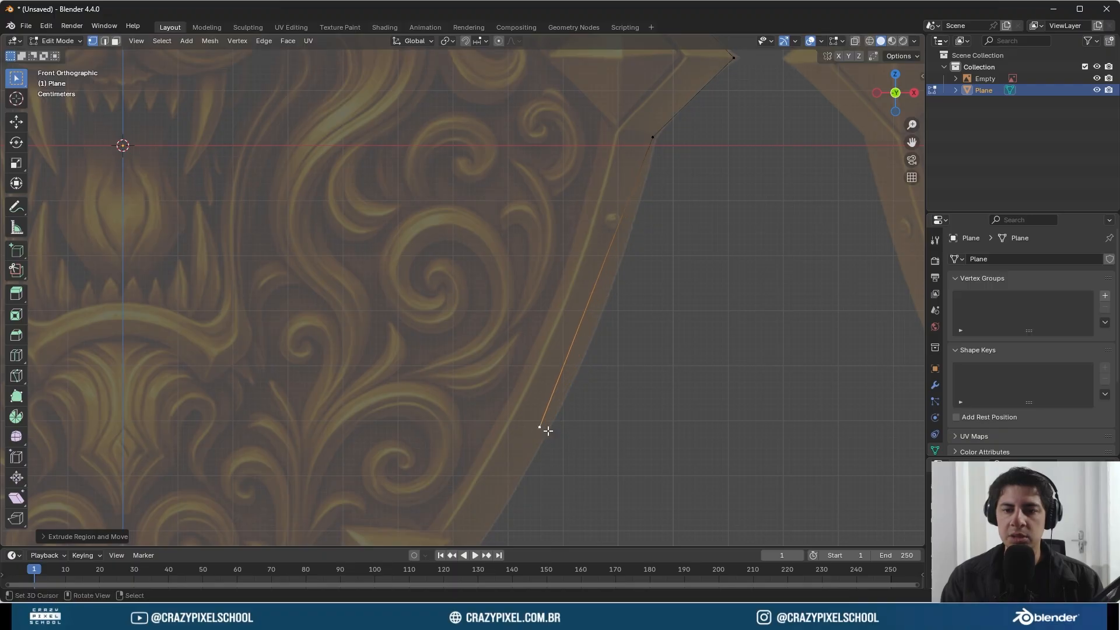
# - Extrude the outline to the outer edge of the lower square stud and move the preceding vertex up along the rim
pyautogui.keyDown('shift'); pyautogui.moveTo(583, 431); pyautogui.dragTo(645, 248, button='middle'); pyautogui.keyUp('shift')
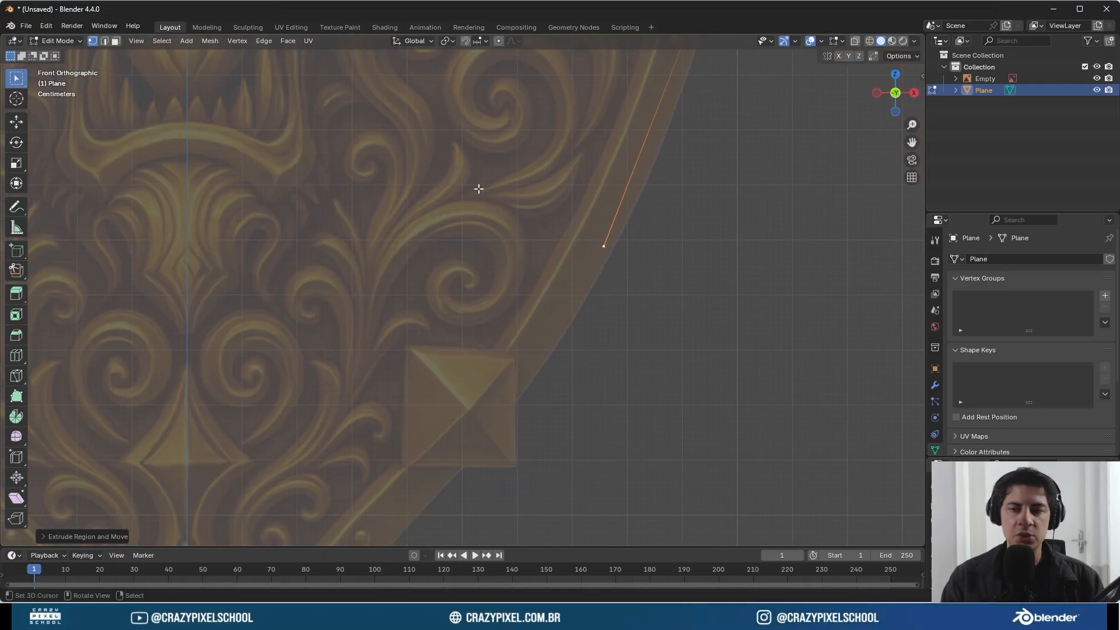
pyautogui.press('e')
pyautogui.click(517, 389)
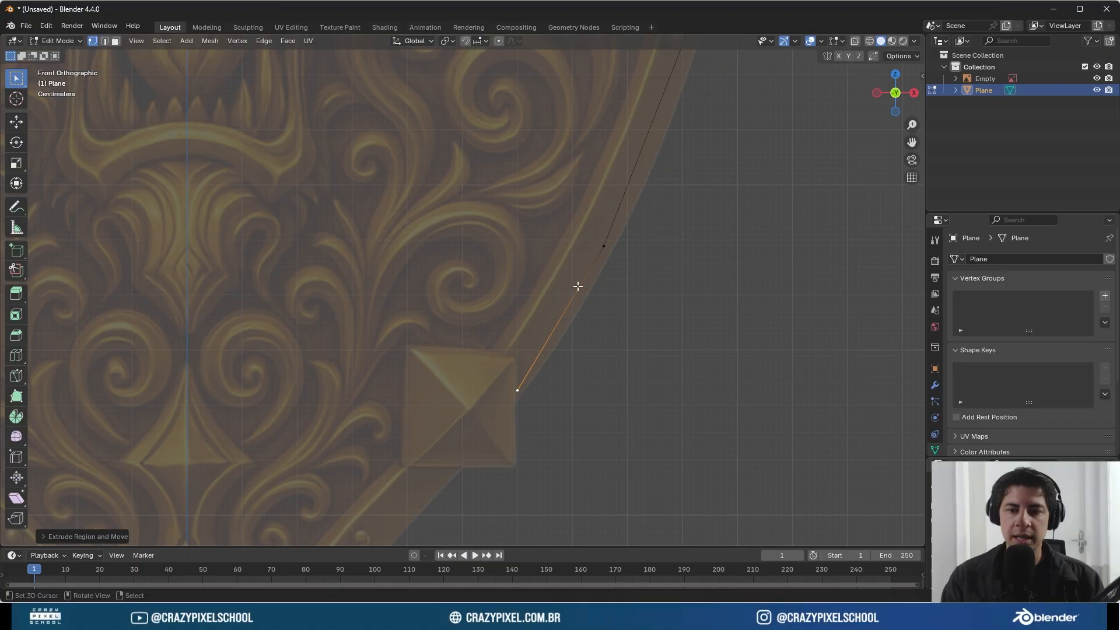
pyautogui.press('g')
pyautogui.click(672, 133)
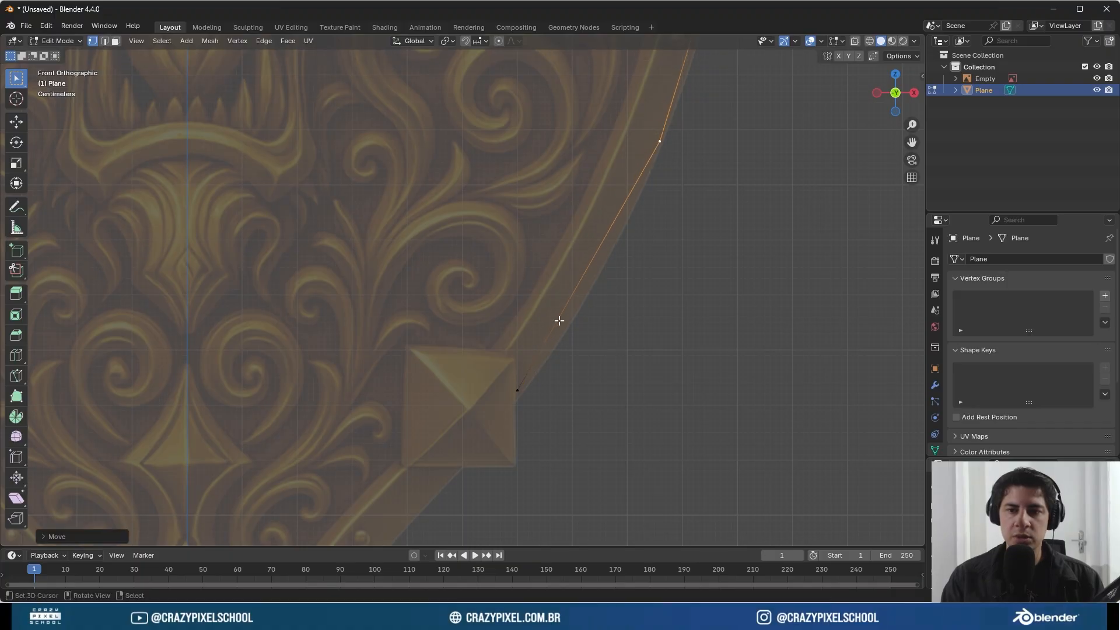
# - Reposition the vertex on the lower side rim, between the diamond spike and the square stud, along the shield's edge
pyautogui.click(551, 338)
pyautogui.keyDown('shift'); pyautogui.moveTo(683, 133); pyautogui.dragTo(690, 128, button='middle'); pyautogui.keyUp('shift')
pyautogui.click(690, 127)
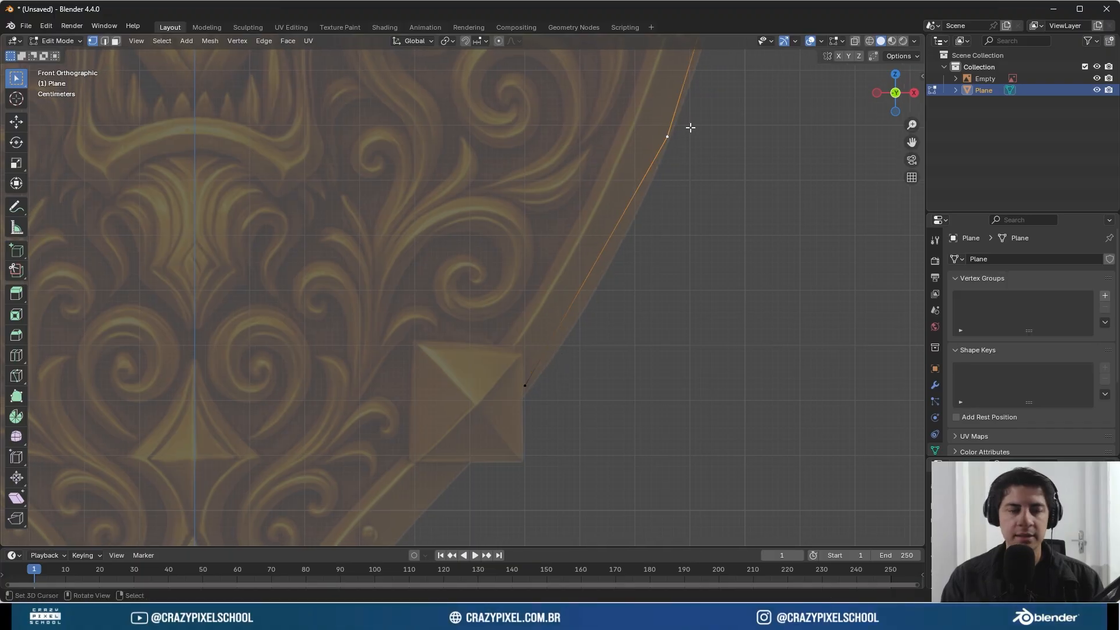
pyautogui.scroll(-1, 690, 127)
pyautogui.keyDown('shift'); pyautogui.moveTo(681, 167); pyautogui.dragTo(658, 312, button='middle'); pyautogui.keyUp('shift')
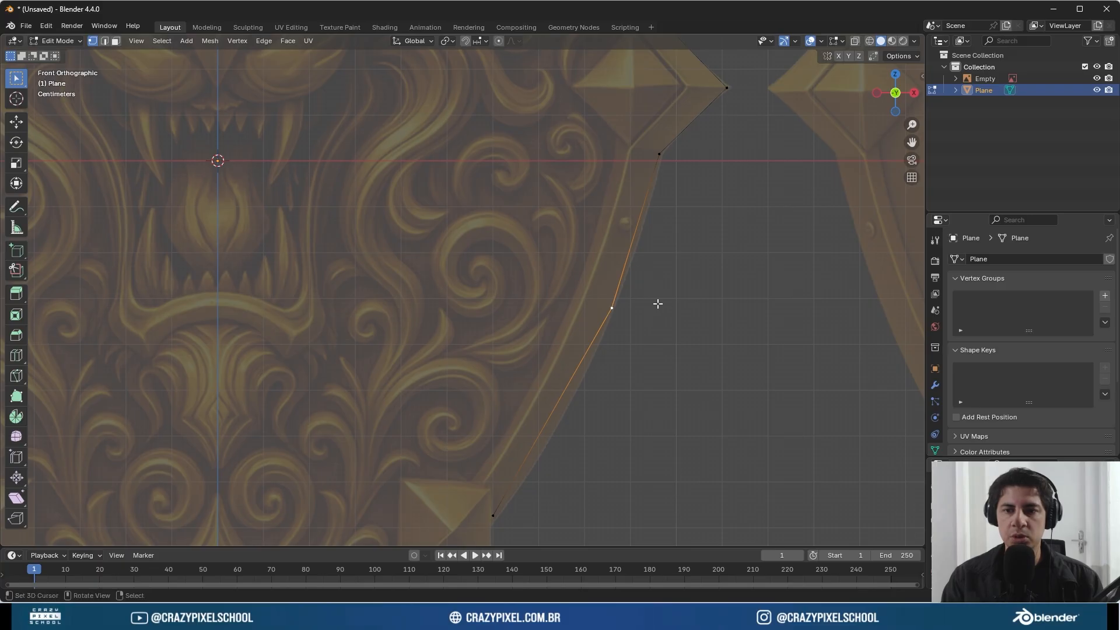
pyautogui.press('g')
pyautogui.click(650, 324)
pyautogui.scroll(2, 637, 298)
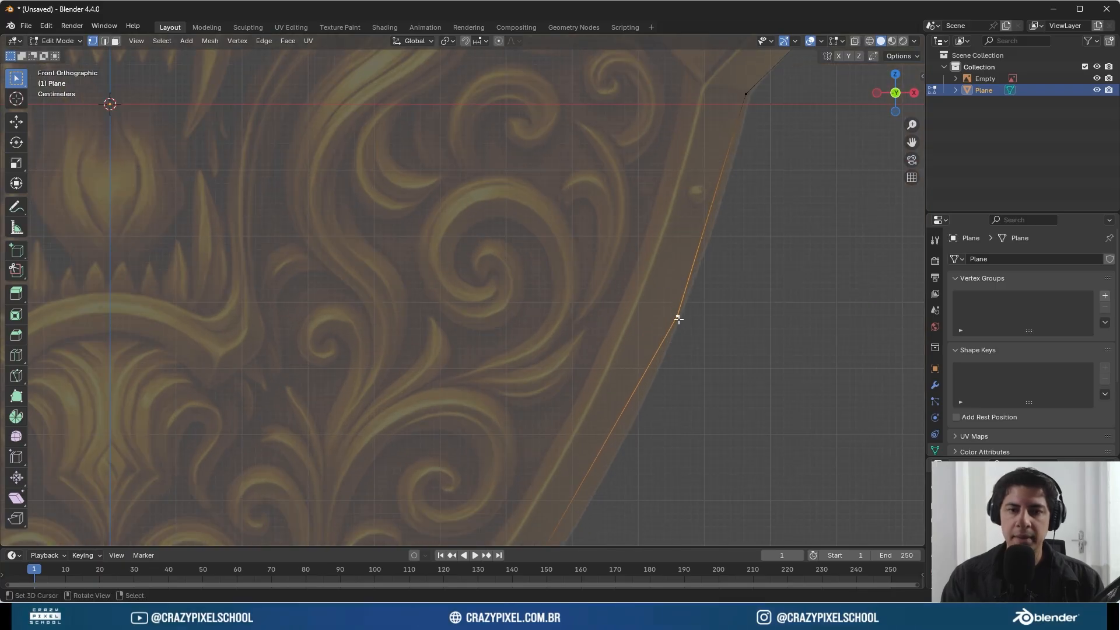
pyautogui.press('g')
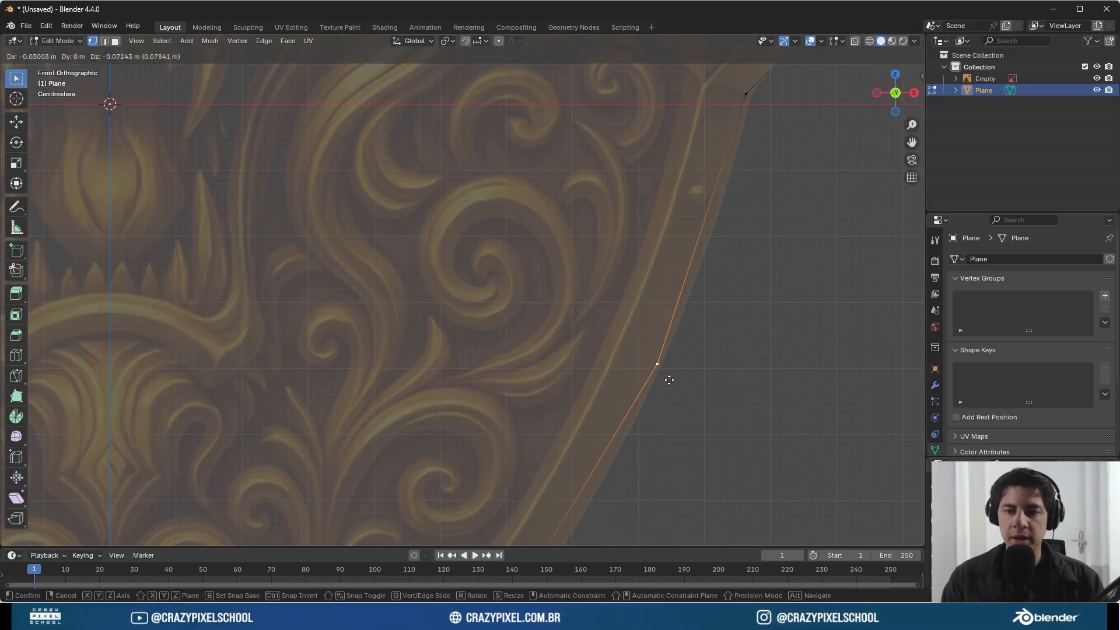
pyautogui.click(669, 378)
pyautogui.scroll(-3, 680, 305)
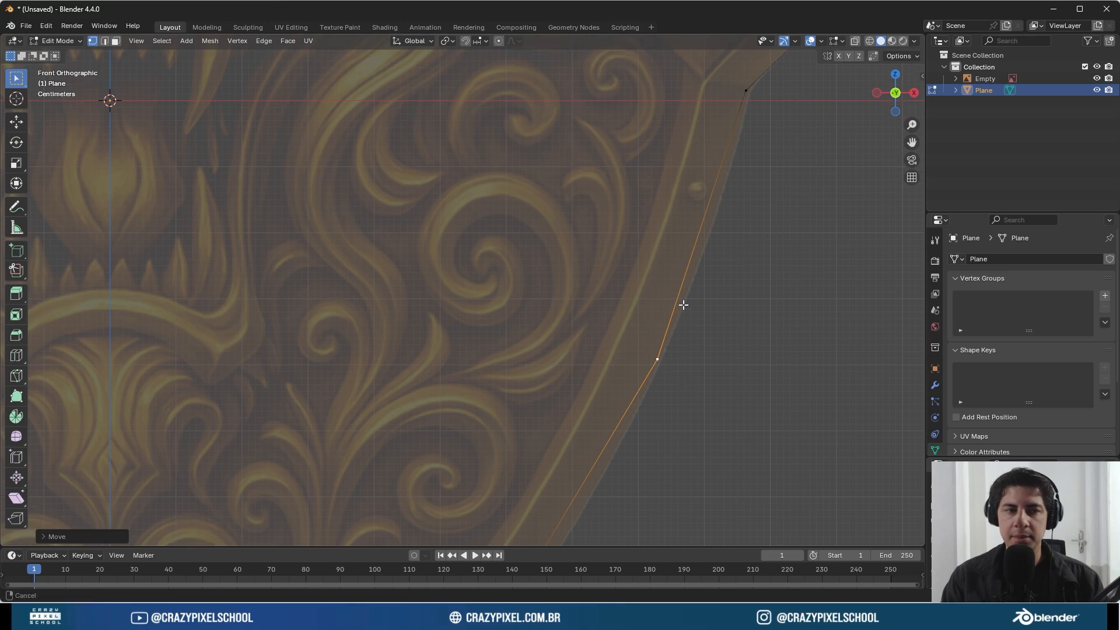
pyautogui.moveTo(685, 190); pyautogui.dragTo(724, 288, button='middle')
pyautogui.click(897, 106)
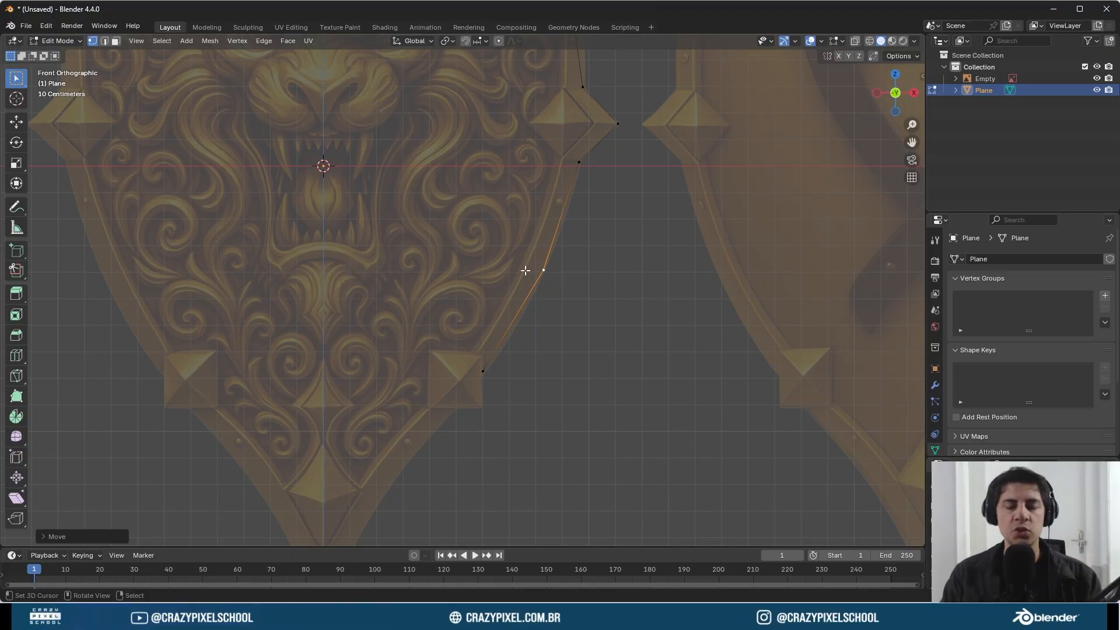
# - Move the outline's last vertex slightly down onto the lower square stud's outer edge, where it meets the rim
pyautogui.moveTo(360, 288); pyautogui.dragTo(411, 296, button='middle')
pyautogui.scroll(-3, 428, 293)
pyautogui.keyDown('shift'); pyautogui.moveTo(493, 121); pyautogui.dragTo(529, 159, button='middle'); pyautogui.keyUp('shift')
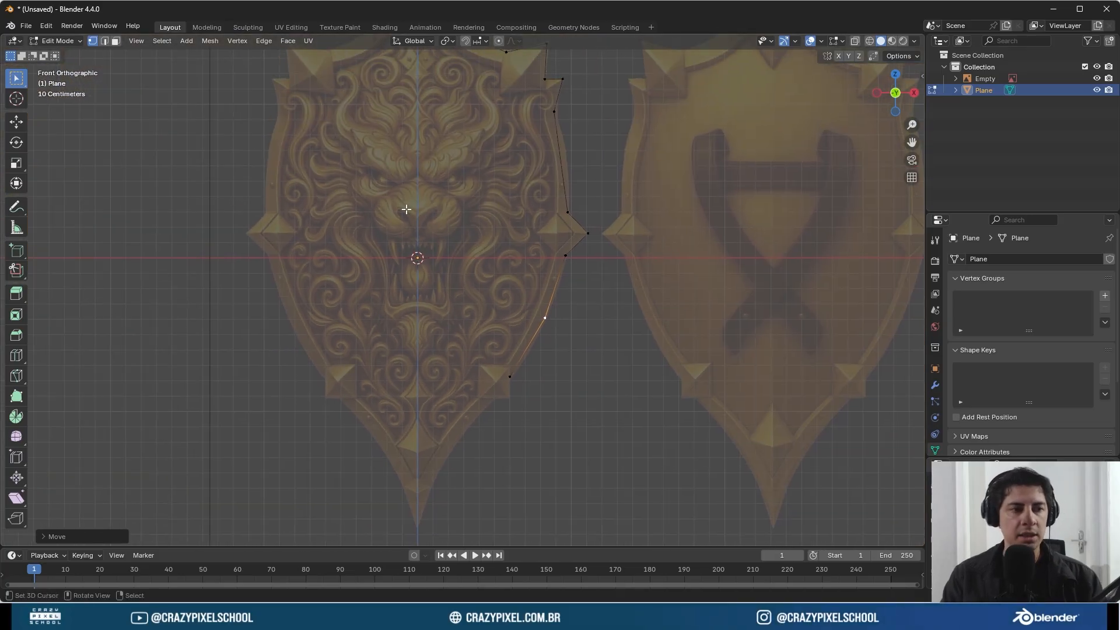
pyautogui.rightClick(513, 380)
pyautogui.keyDown('shift'); pyautogui.moveTo(540, 366); pyautogui.dragTo(583, 266, button='middle'); pyautogui.keyUp('shift')
pyautogui.scroll(7, 694, 302)
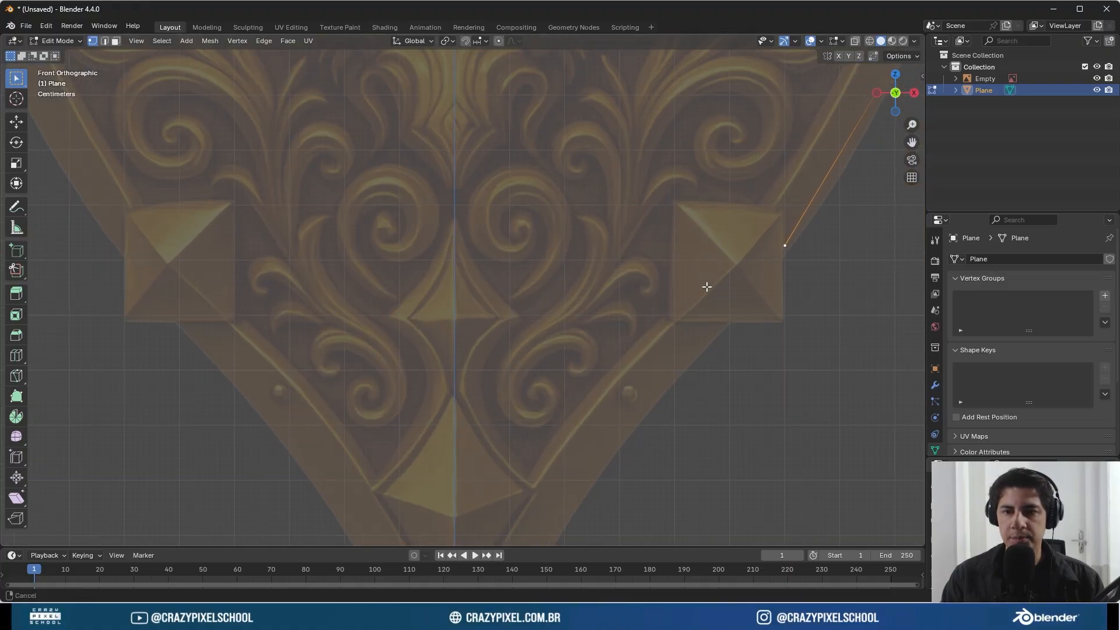
pyautogui.keyDown('shift'); pyautogui.moveTo(707, 287); pyautogui.dragTo(528, 297, button='middle'); pyautogui.keyUp('shift')
pyautogui.scroll(3, 646, 309)
pyautogui.press('g')
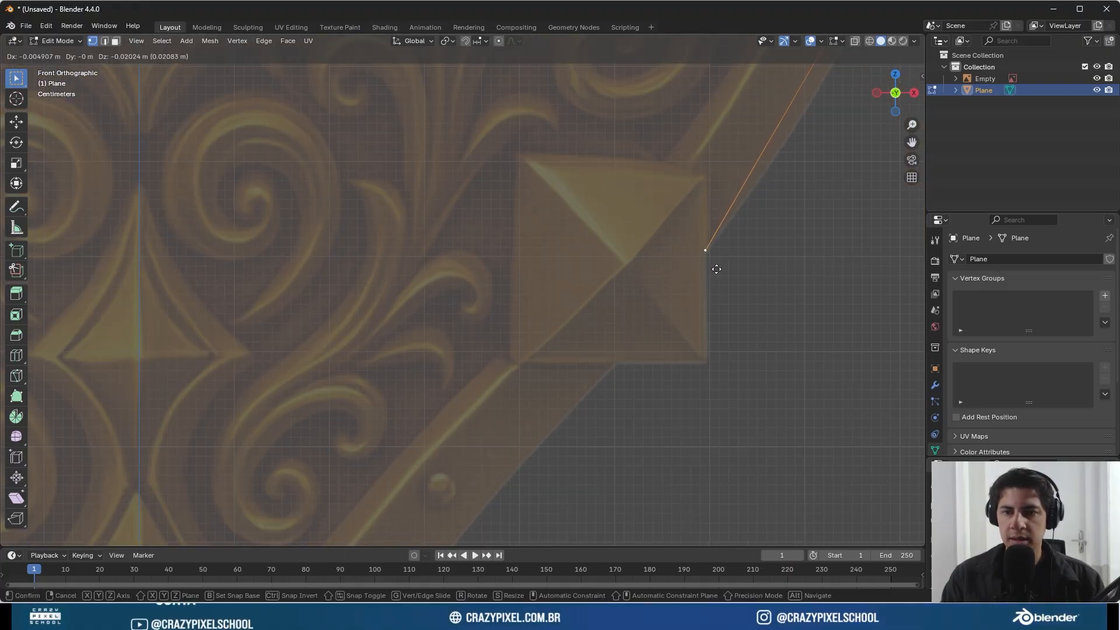
pyautogui.click(714, 268)
pyautogui.scroll(-8, 716, 257)
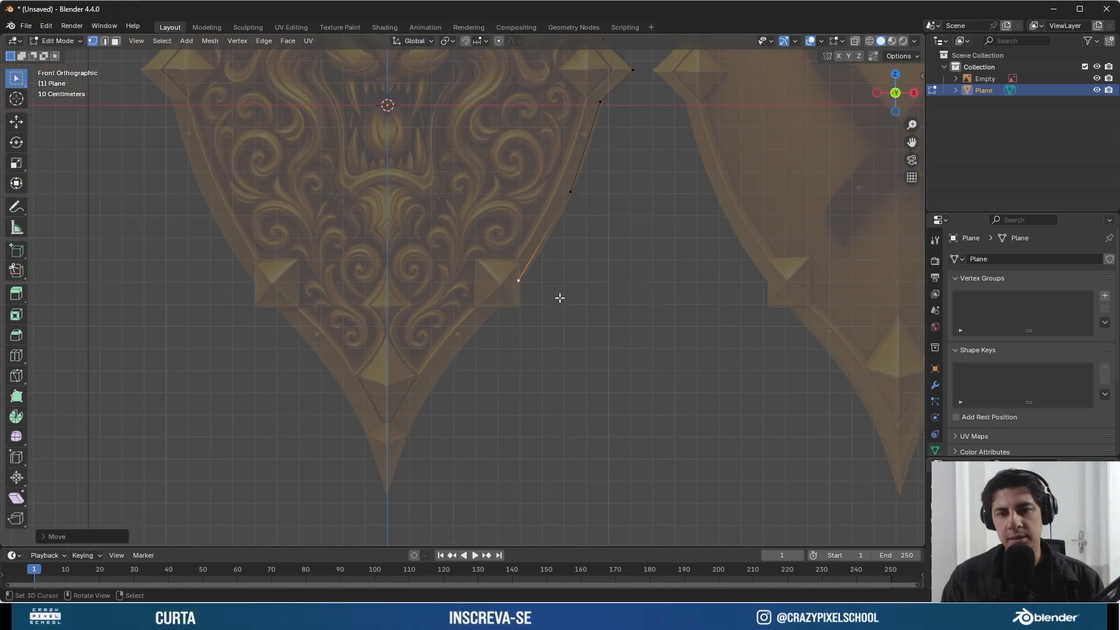
# - Extrude the outline down to the square stud's lower outer corner and inward to where the stud meets the rim
pyautogui.scroll(-2, 555, 298)
pyautogui.scroll(6, 557, 299)
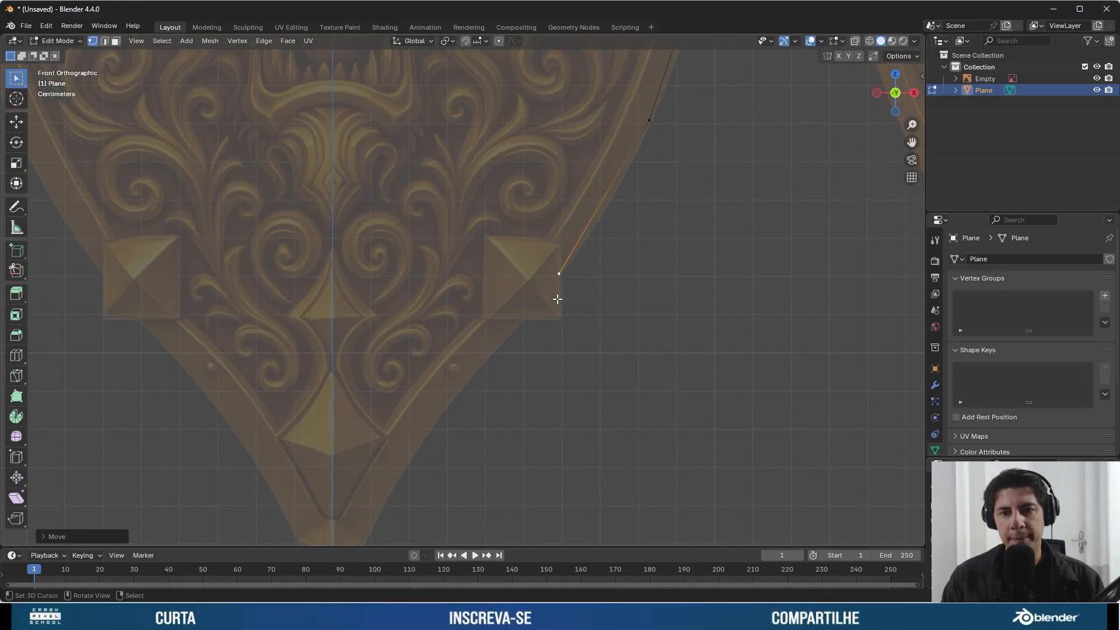
pyautogui.scroll(-5, 562, 298)
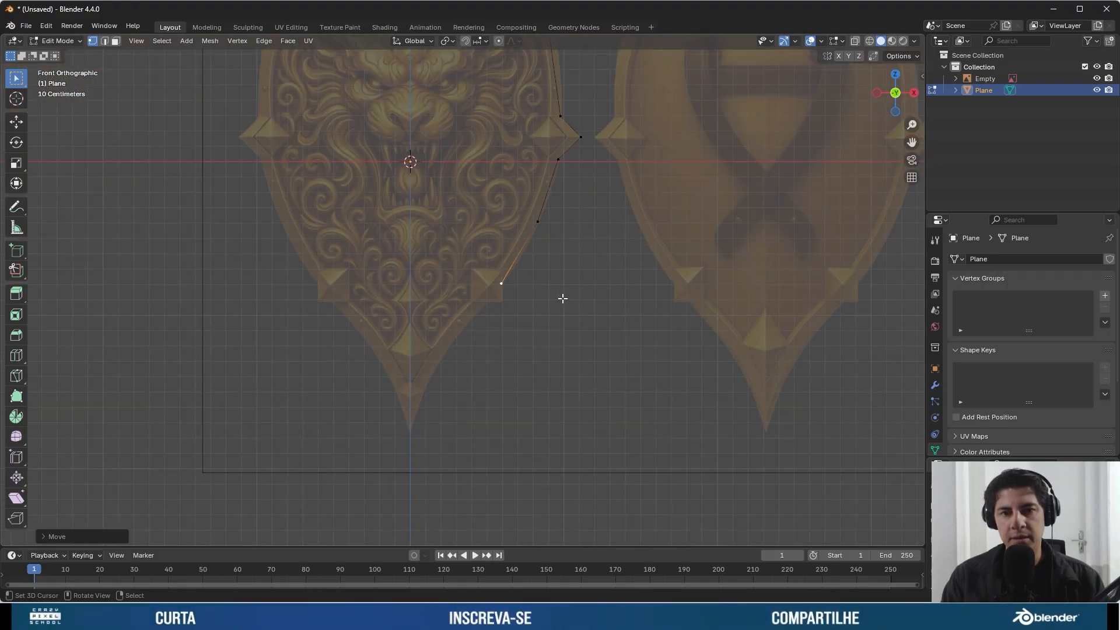
pyautogui.scroll(6, 562, 298)
pyautogui.press('e')
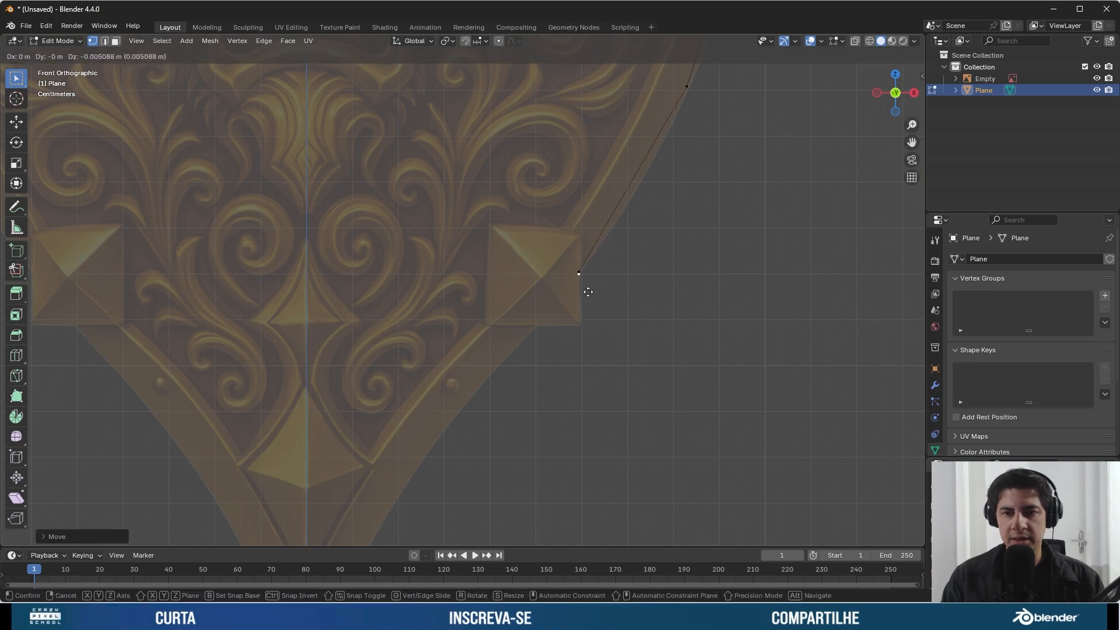
pyautogui.click(587, 336)
pyautogui.press('e')
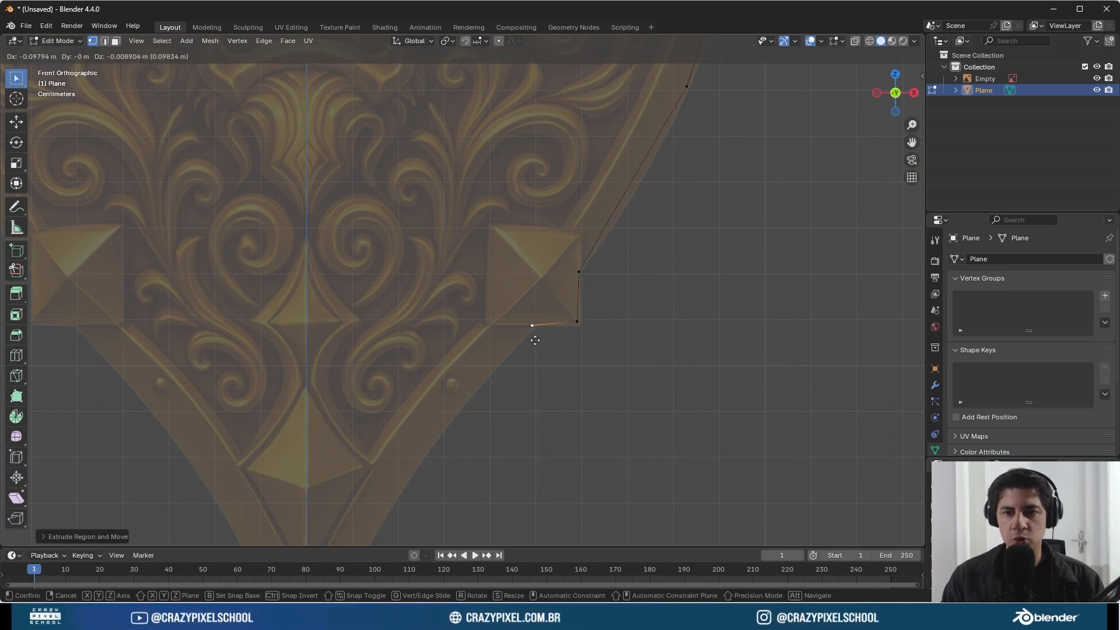
pyautogui.click(543, 341)
# - Extrude the outline down the lower rim to near the shield's bottom tip on the centre line and nudge the rim vertex into place
pyautogui.scroll(-3, 543, 341)
pyautogui.scroll(3, 461, 294)
pyautogui.press('e')
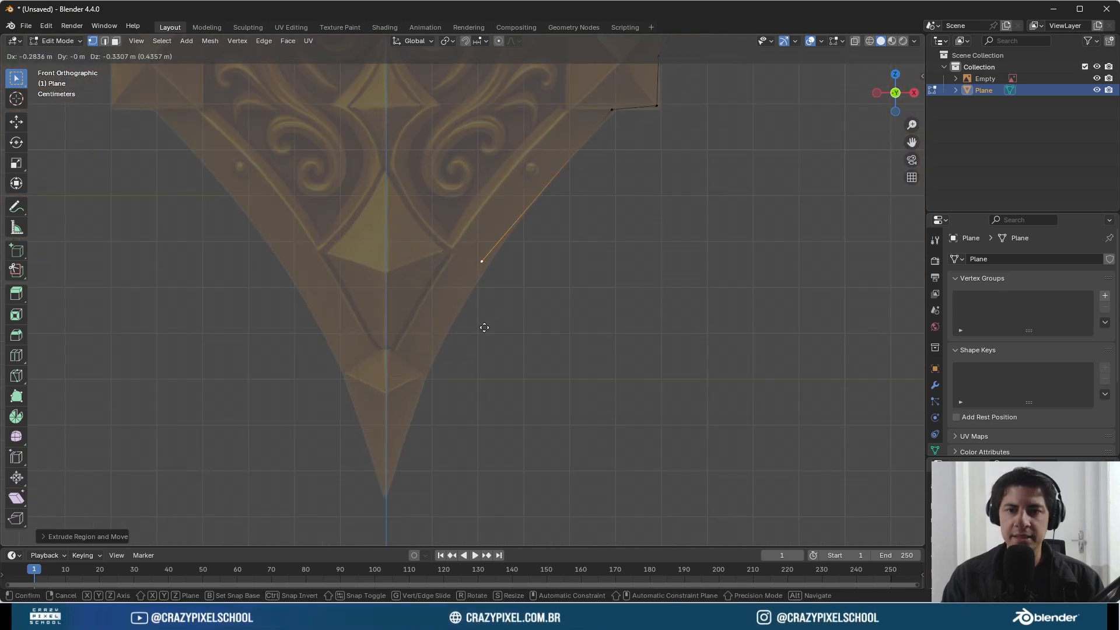
pyautogui.click(495, 315)
pyautogui.press('e')
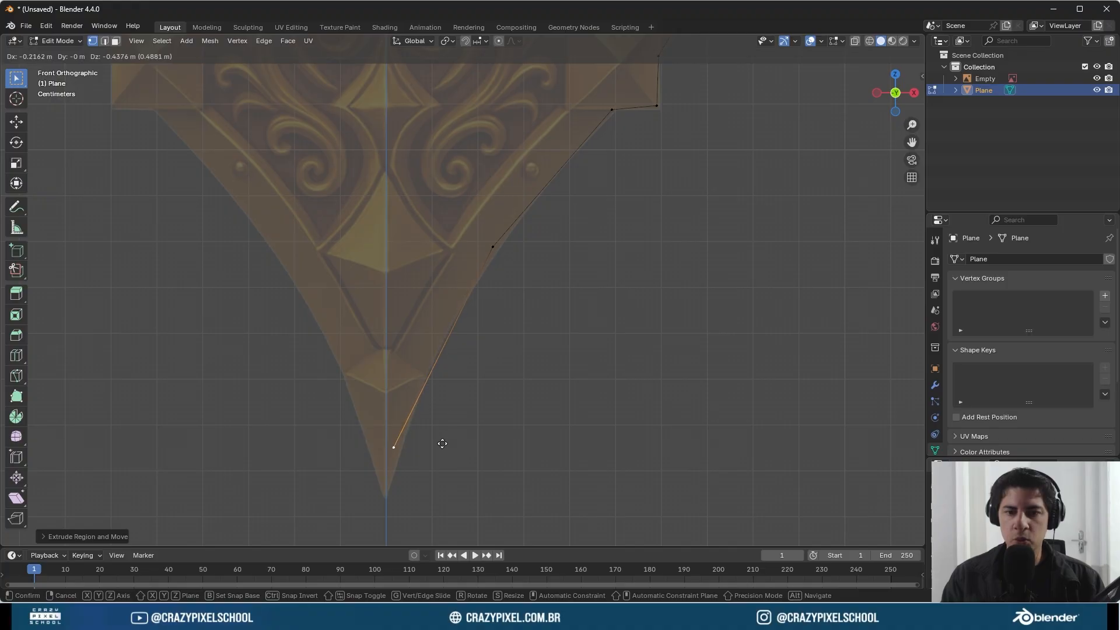
pyautogui.click(438, 444)
pyautogui.click(490, 254)
pyautogui.press('g')
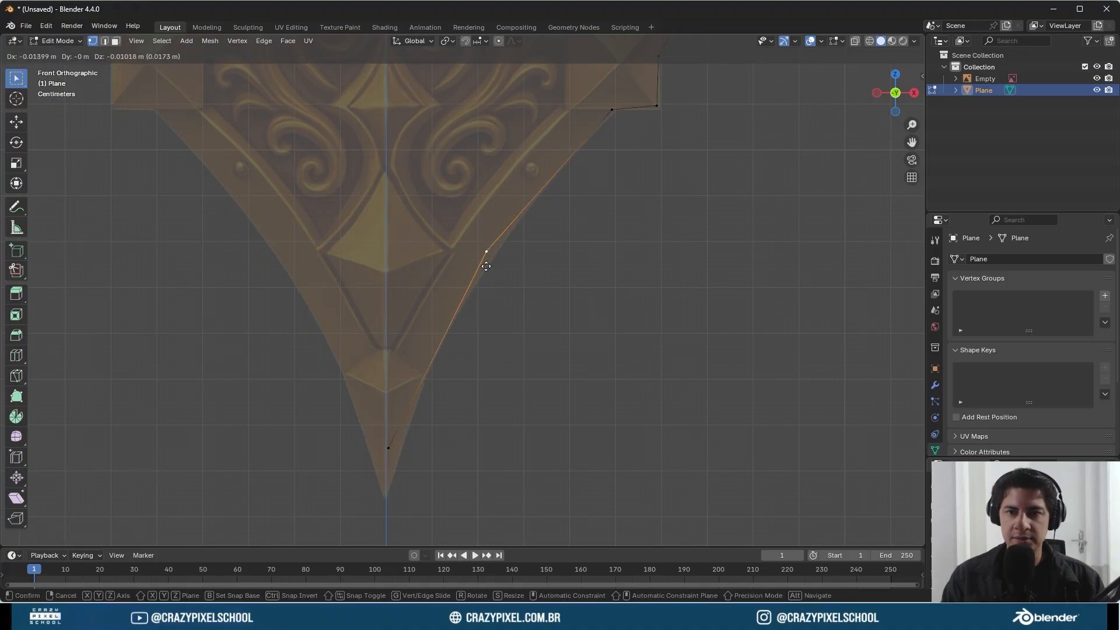
pyautogui.click(485, 257)
pyautogui.scroll(-1, 486, 265)
pyautogui.scroll(-5, 486, 265)
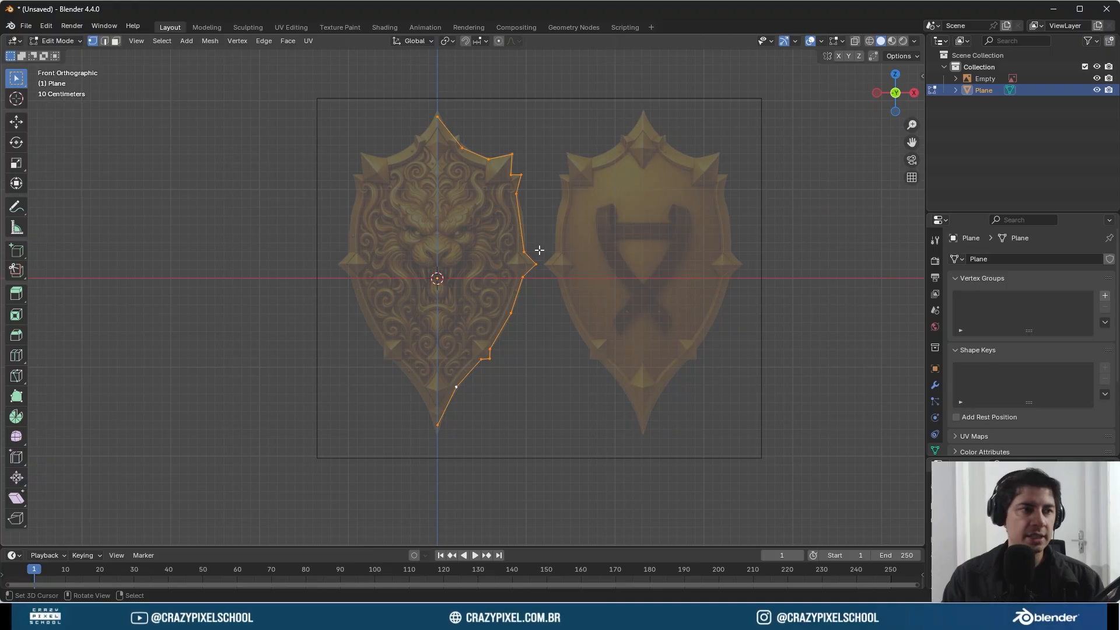
pyautogui.scroll(3, 538, 250)
pyautogui.scroll(-3, 539, 250)
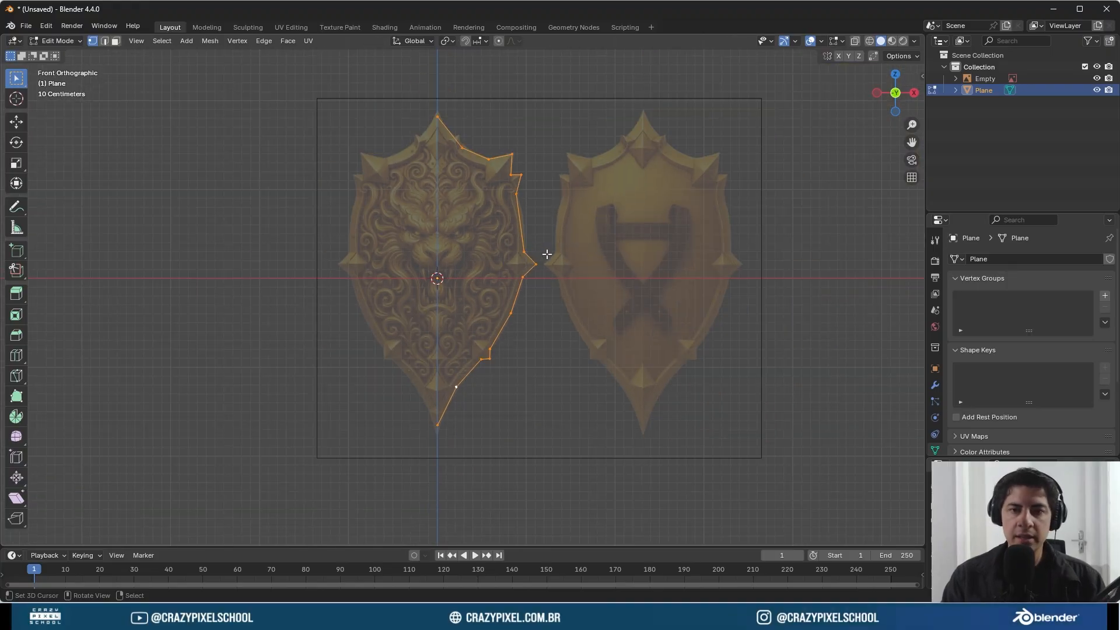
pyautogui.moveTo(545, 255)
pyautogui.mouseDown(button='middle')
pyautogui.moveTo(482, 289)
pyautogui.moveTo(541, 271)
pyautogui.mouseUp(button='middle')
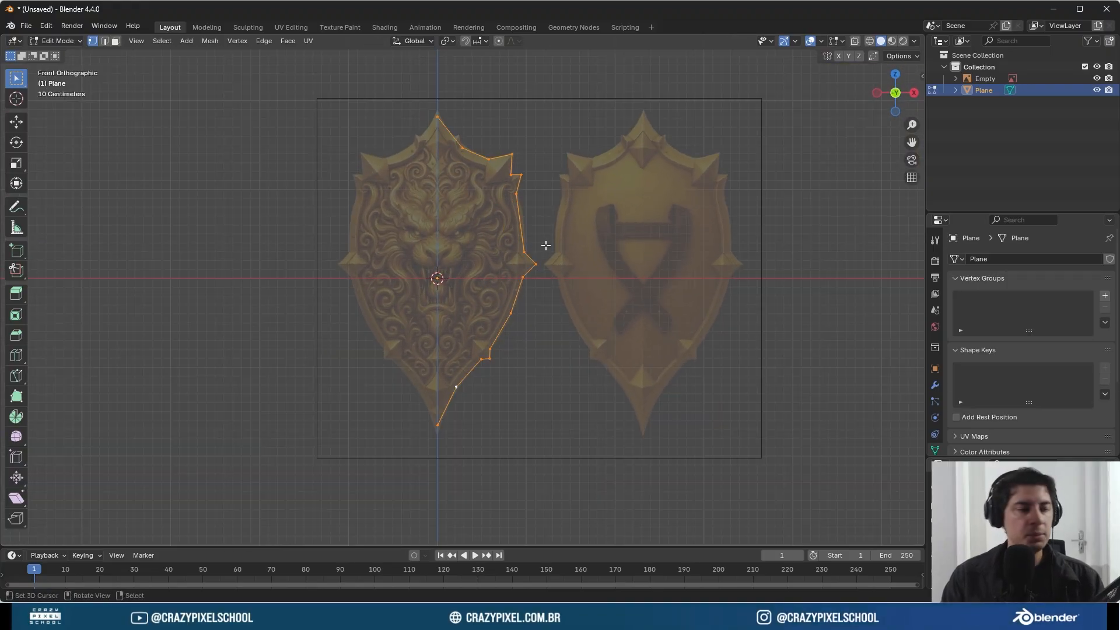
pyautogui.moveTo(434, 130)
pyautogui.mouseDown()
pyautogui.moveTo(350, 255)
pyautogui.moveTo(418, 417)
pyautogui.mouseUp()
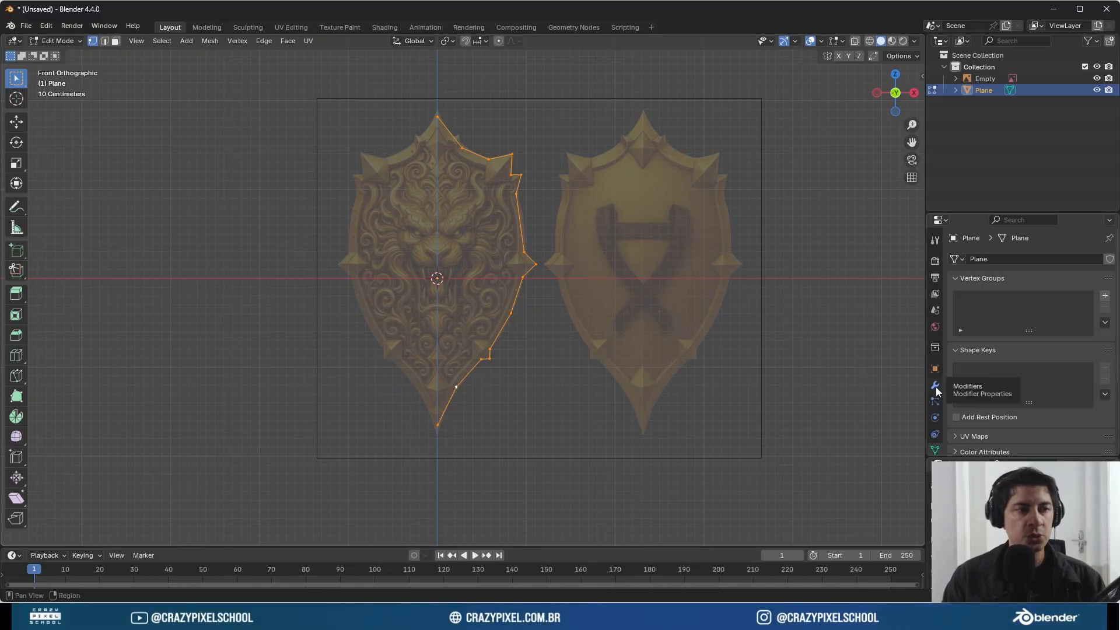
pyautogui.moveTo(970, 195)
pyautogui.mouseDown()
pyautogui.moveTo(932, 488)
pyautogui.moveTo(901, 292)
pyautogui.mouseUp()
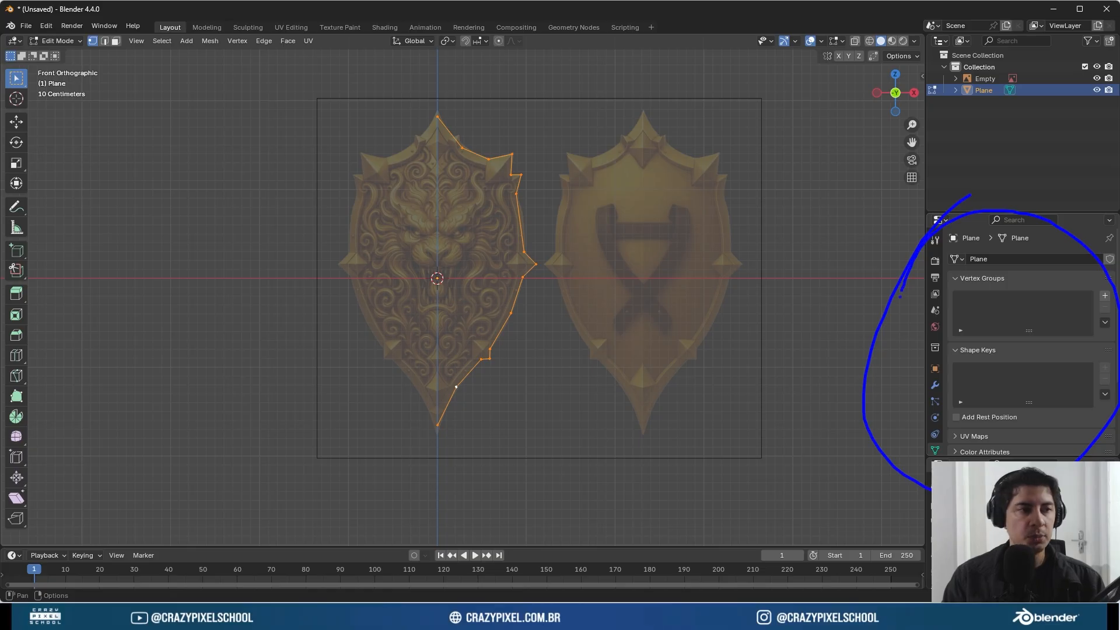
# - Add a Mirror modifier to the half outline
pyautogui.click(934, 389)
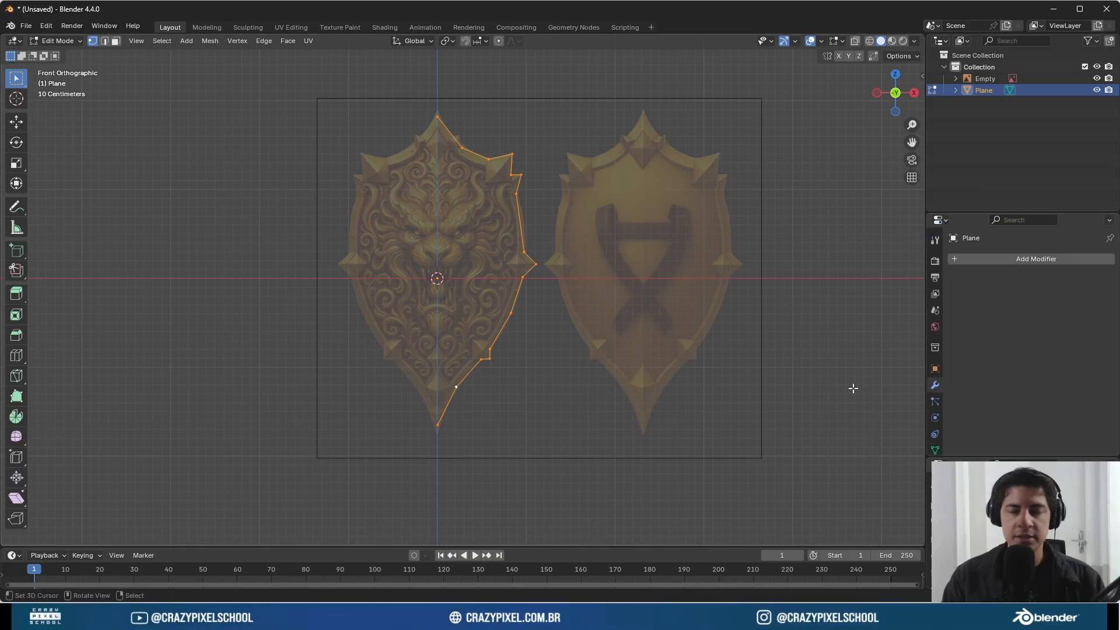
pyautogui.click(1030, 259)
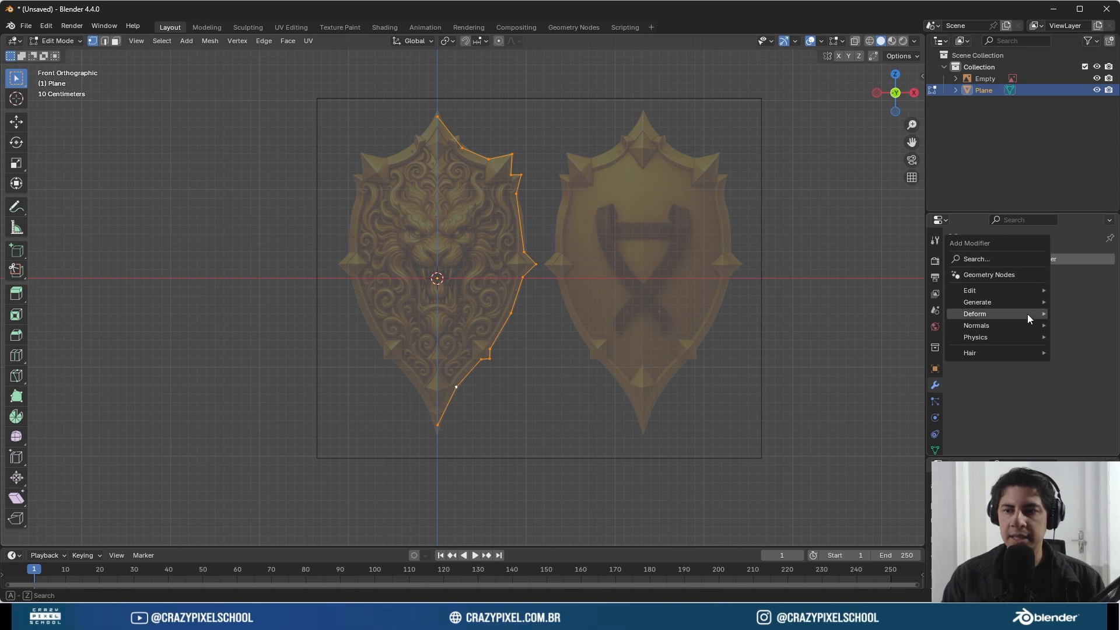
pyautogui.moveTo(1027, 313)
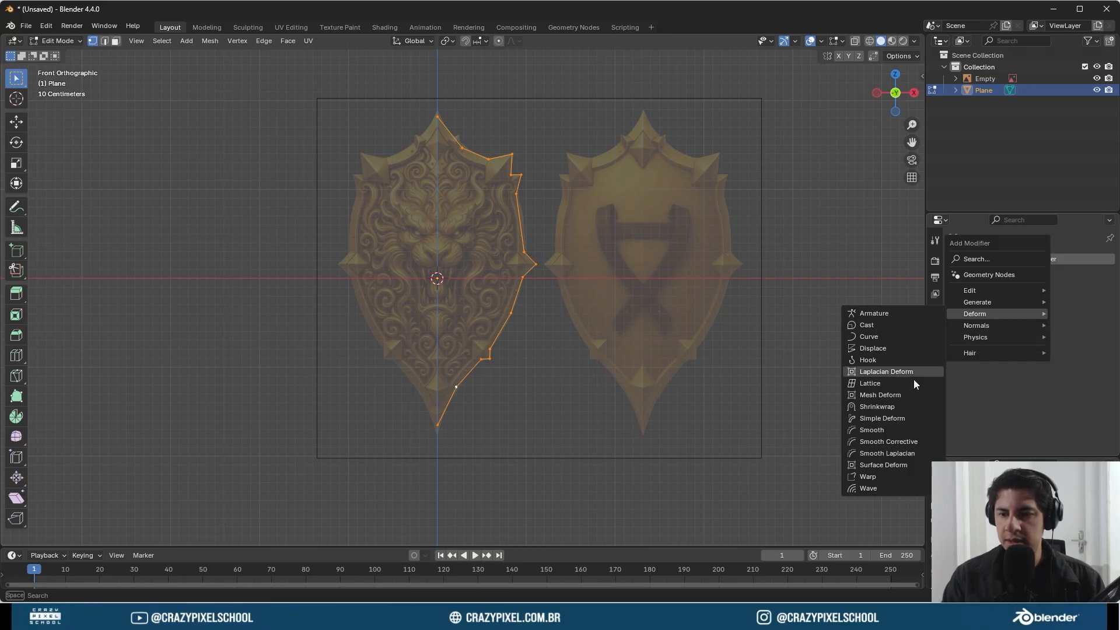
pyautogui.moveTo(978, 305)
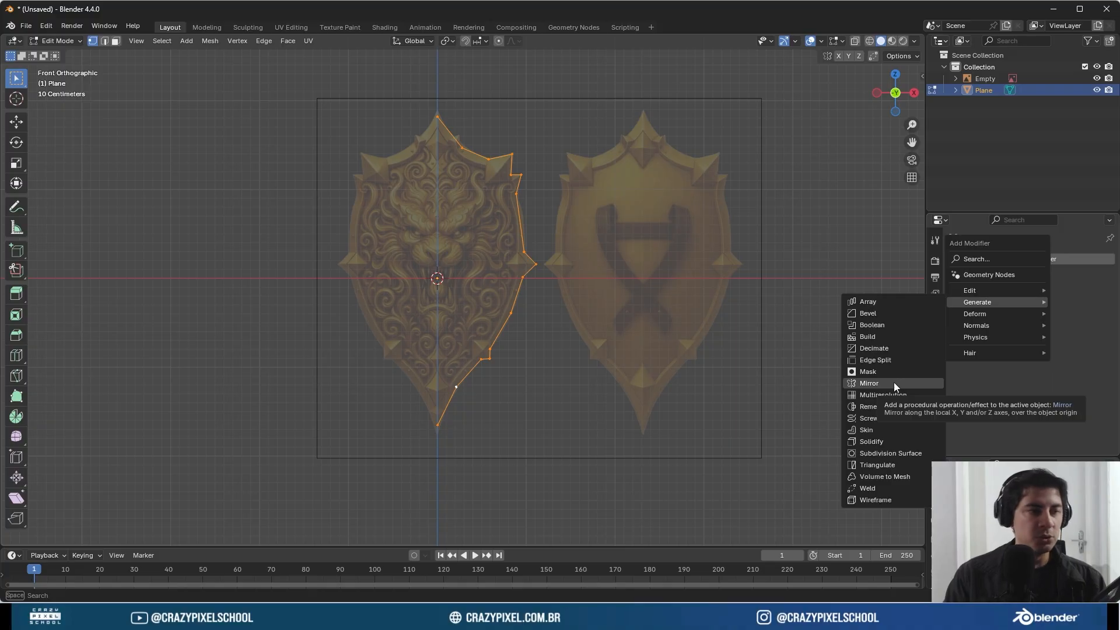
pyautogui.click(1006, 261)
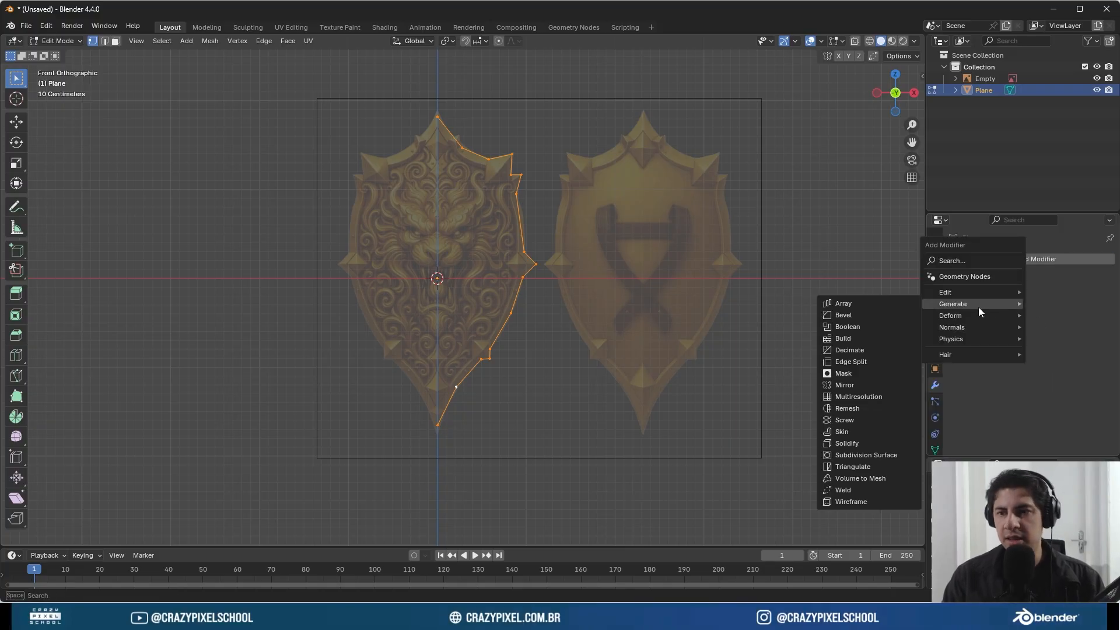
pyautogui.click(954, 261)
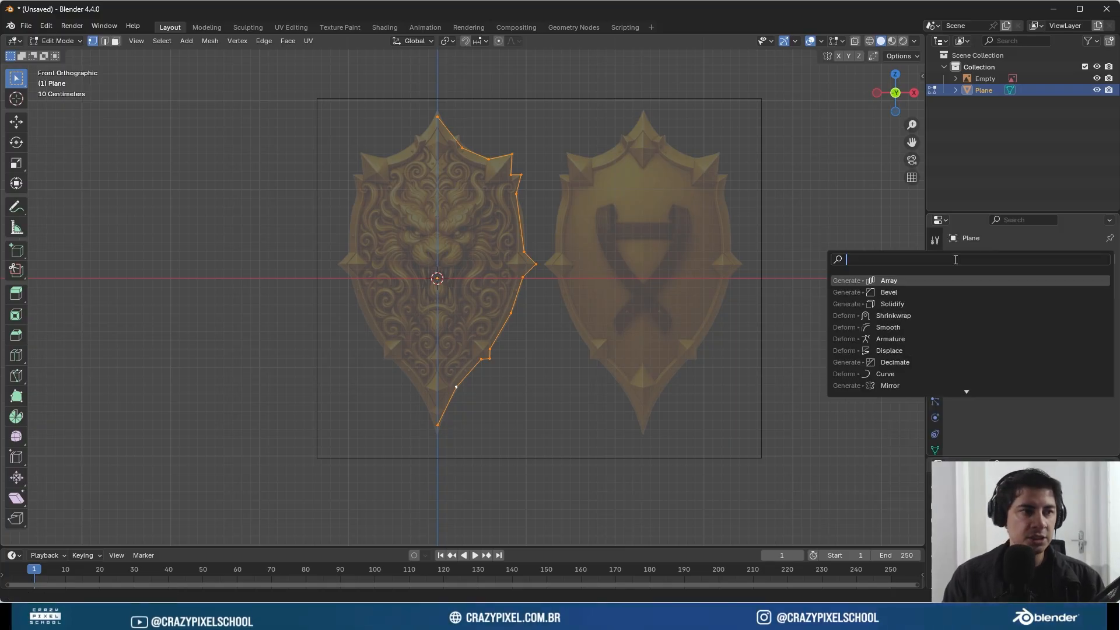
pyautogui.write('mirr')
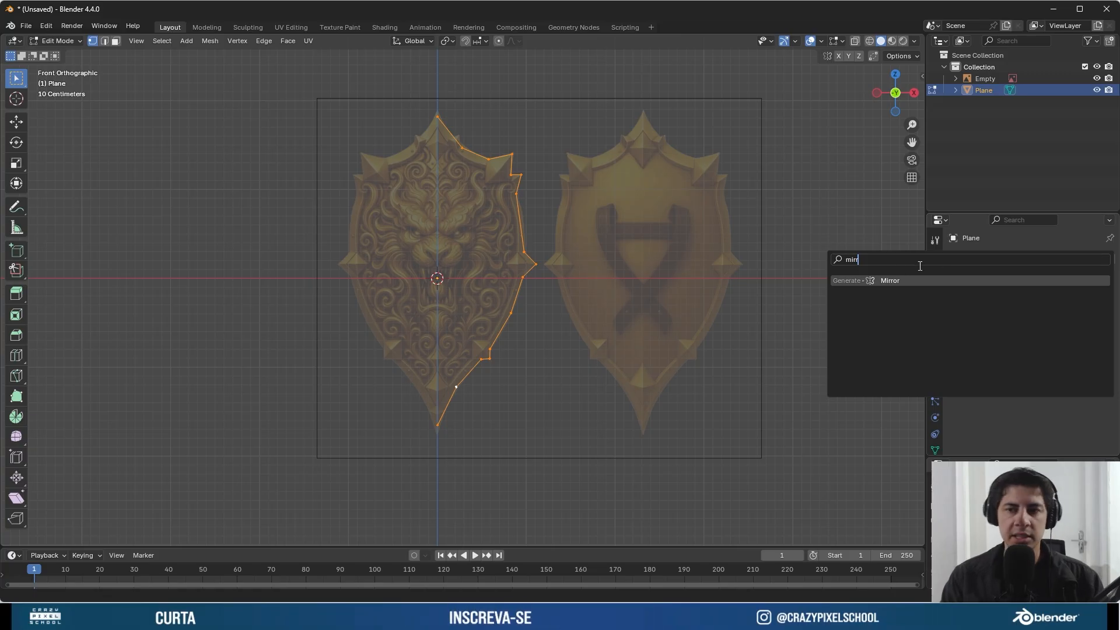
pyautogui.click(881, 278)
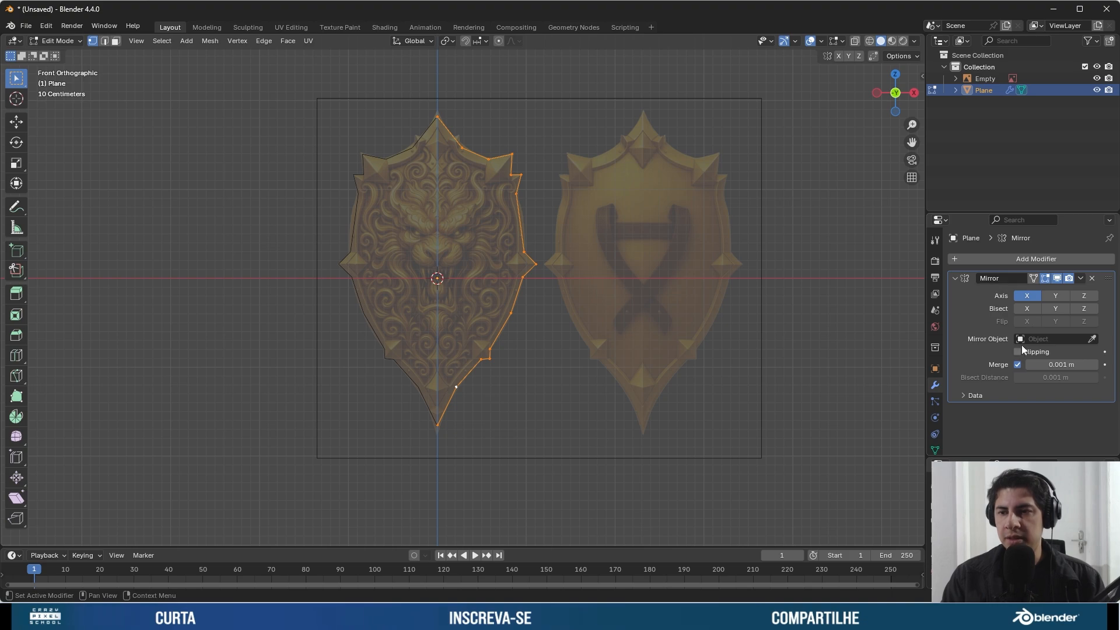
# - Switch from Edit Mode to Object Mode and deselect the mirrored outline
pyautogui.moveTo(446, 277)
pyautogui.mouseDown(button='middle')
pyautogui.moveTo(461, 284)
pyautogui.moveTo(451, 284)
pyautogui.mouseUp(button='middle')
pyautogui.moveTo(435, 266); pyautogui.dragTo(447, 269)
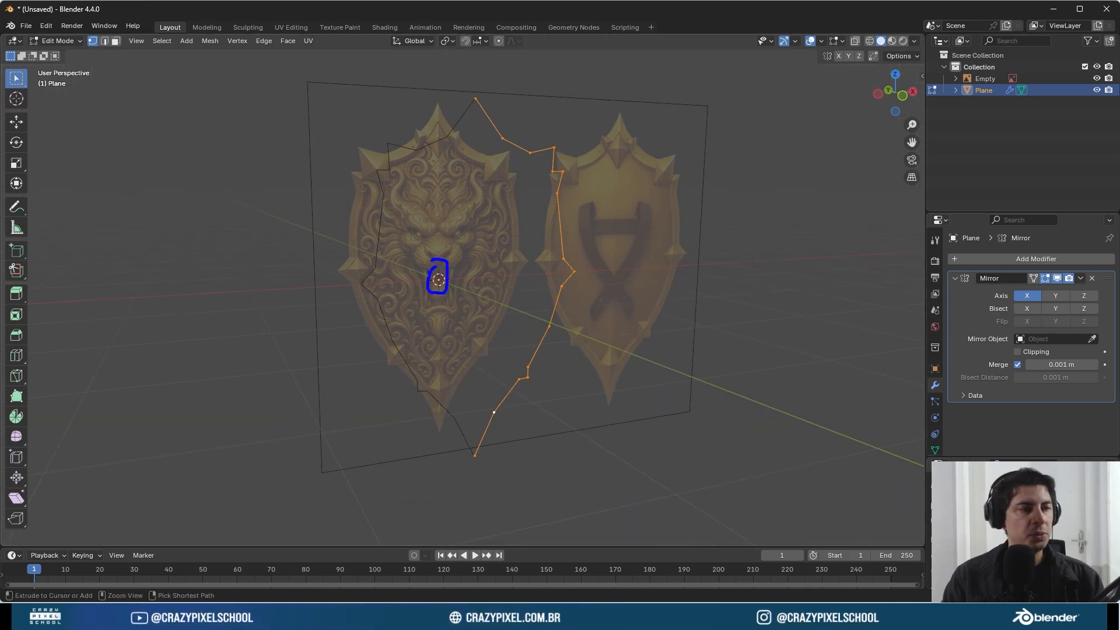
pyautogui.click(57, 41)
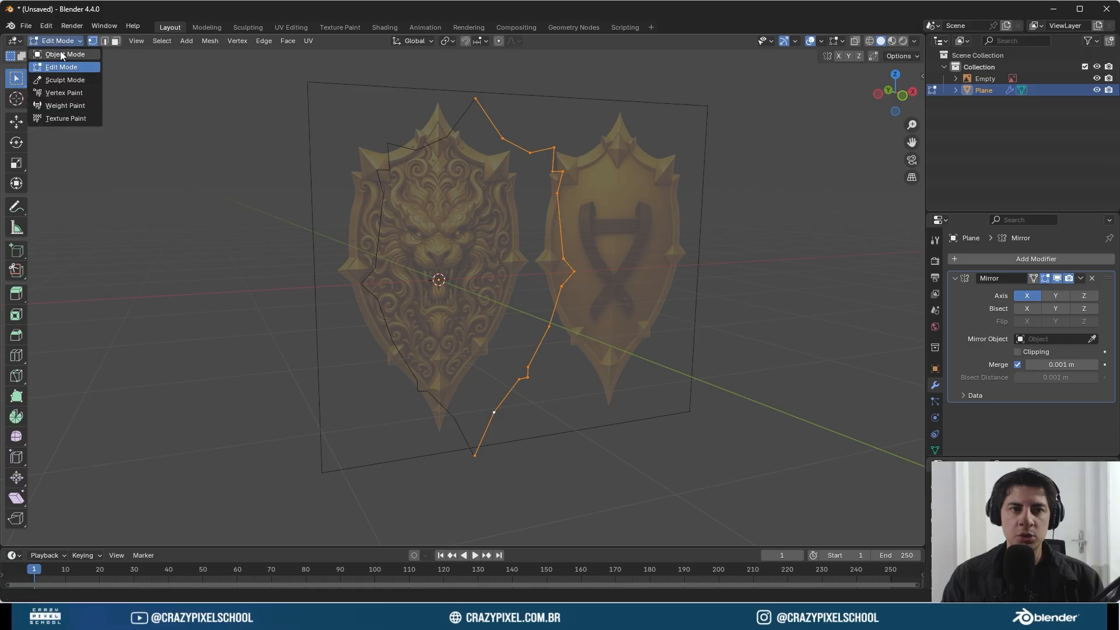
pyautogui.click(56, 54)
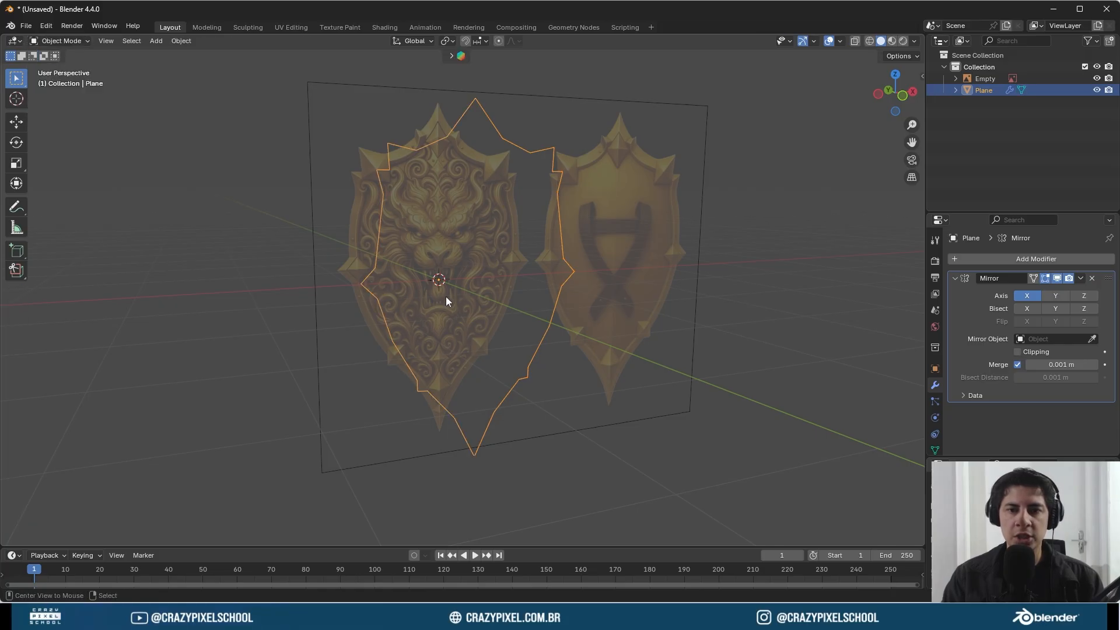
pyautogui.hotkey('alt', 'a')
pyautogui.scroll(3, 453, 296)
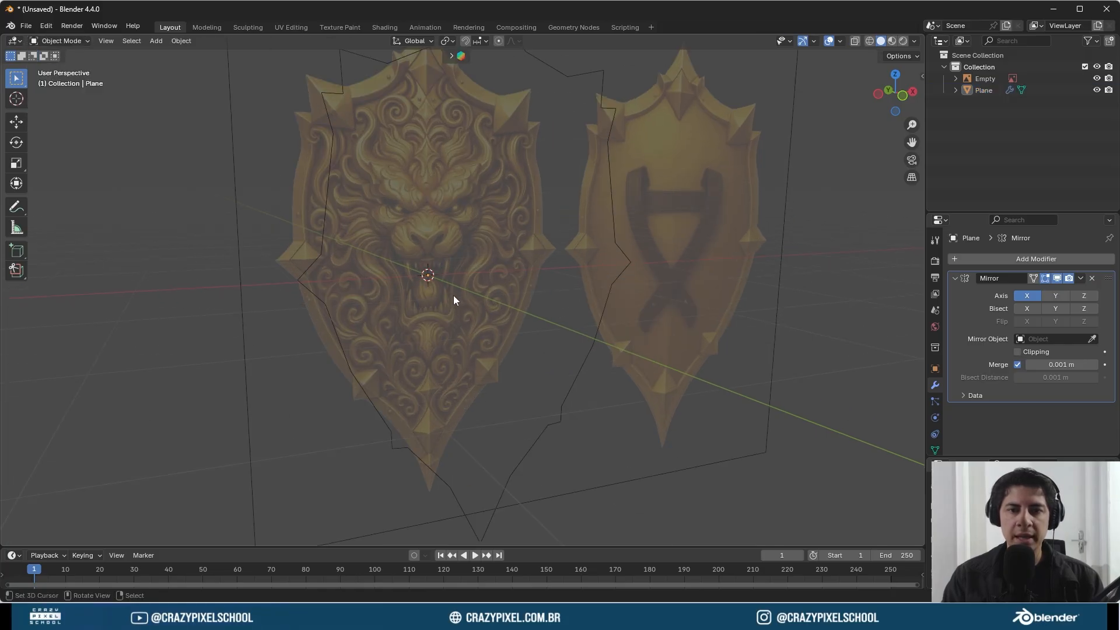
# - Select the shield reference image empty
pyautogui.click(572, 376)
pyautogui.click(652, 314)
pyautogui.scroll(-2, 541, 284)
pyautogui.scroll(2, 572, 260)
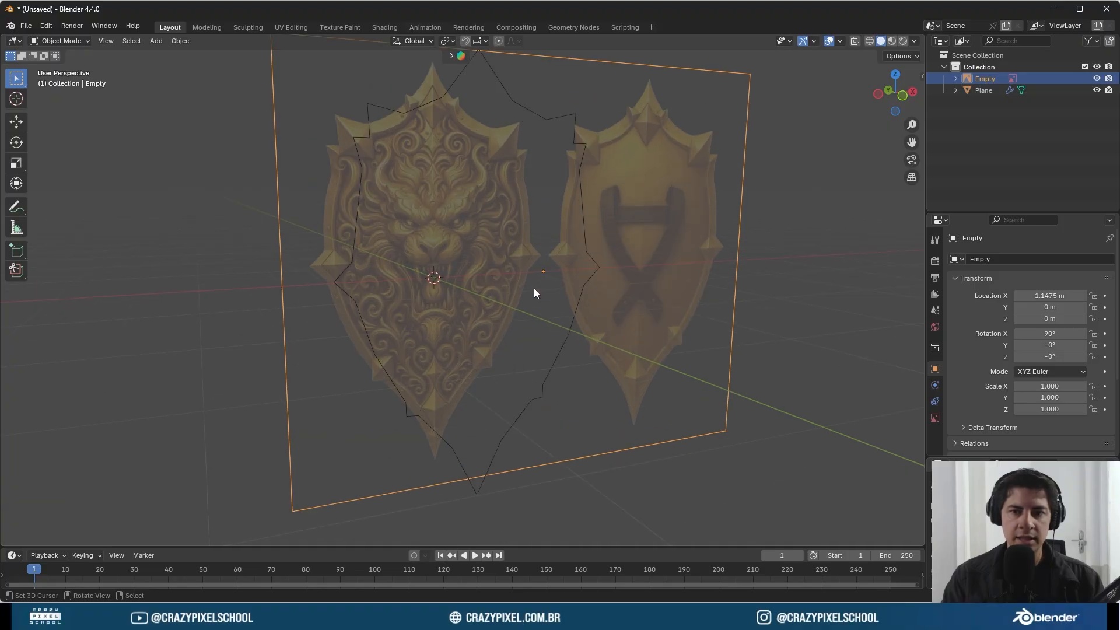
# - Hide the shield reference image empty and select the mirrored shield outline
pyautogui.press('h')
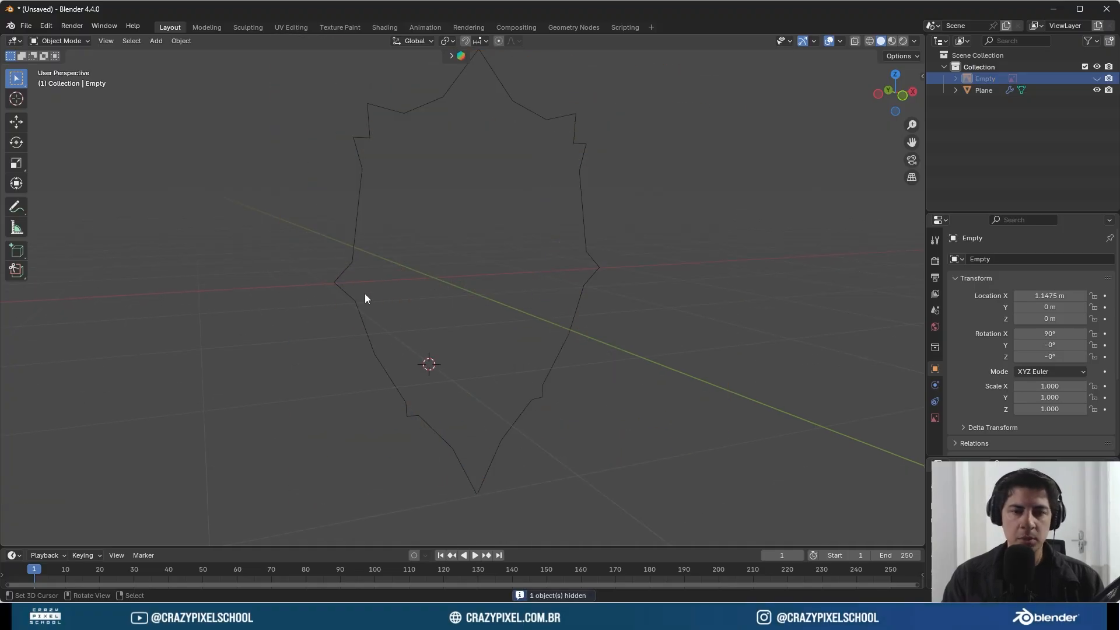
pyautogui.click(338, 280)
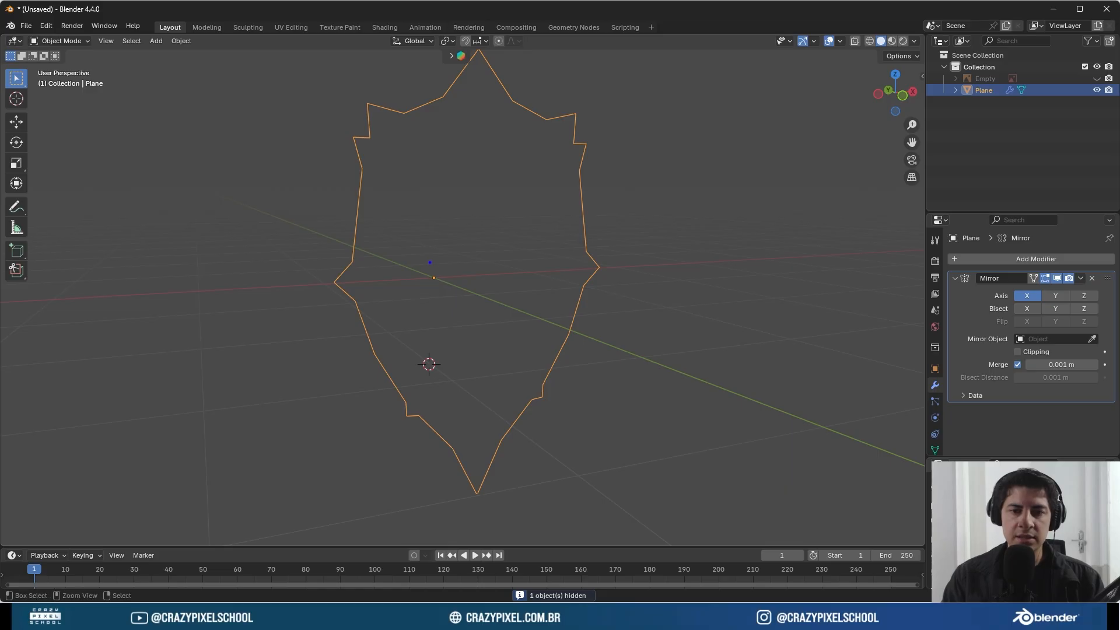
pyautogui.moveTo(432, 301); pyautogui.dragTo(435, 261)
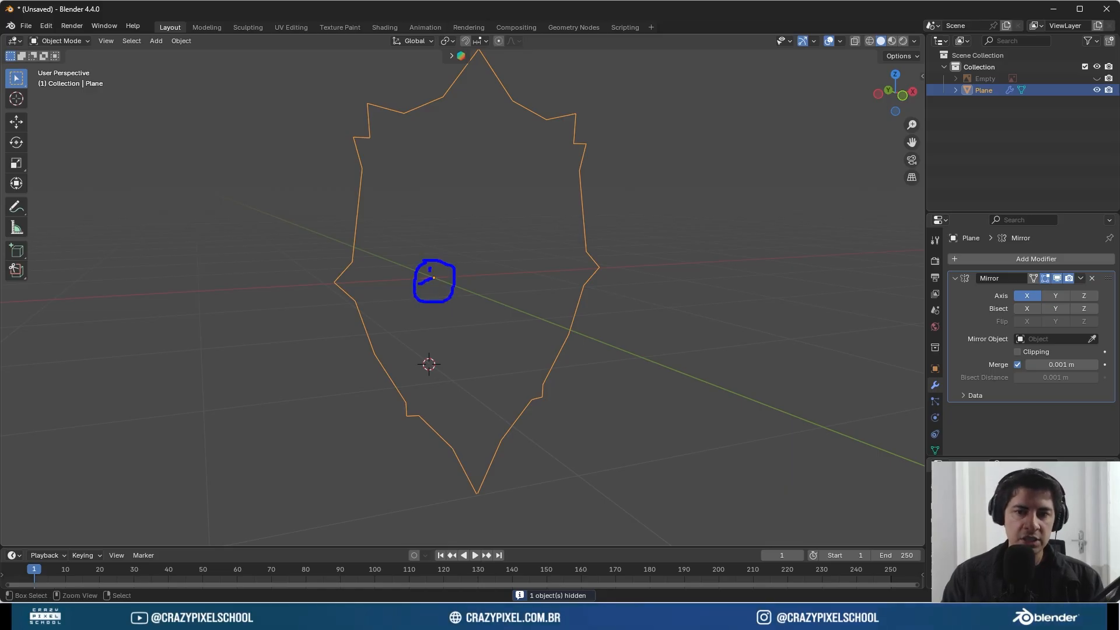
pyautogui.press('Escape')
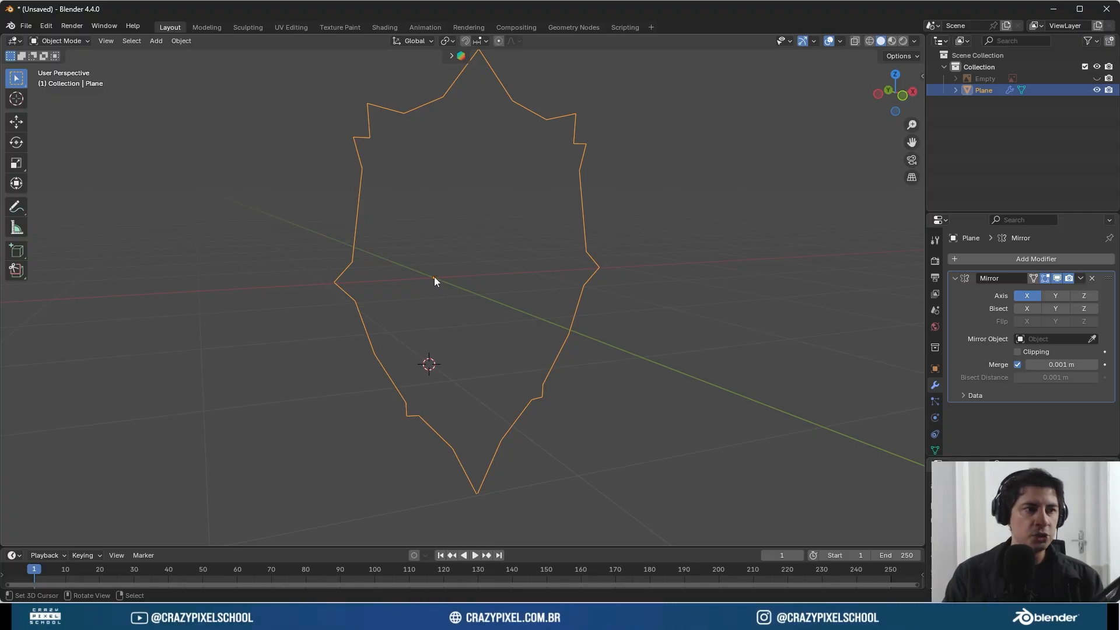
# - Try freely rotating the shield outline around its origin from different viewing angles
pyautogui.press('r')
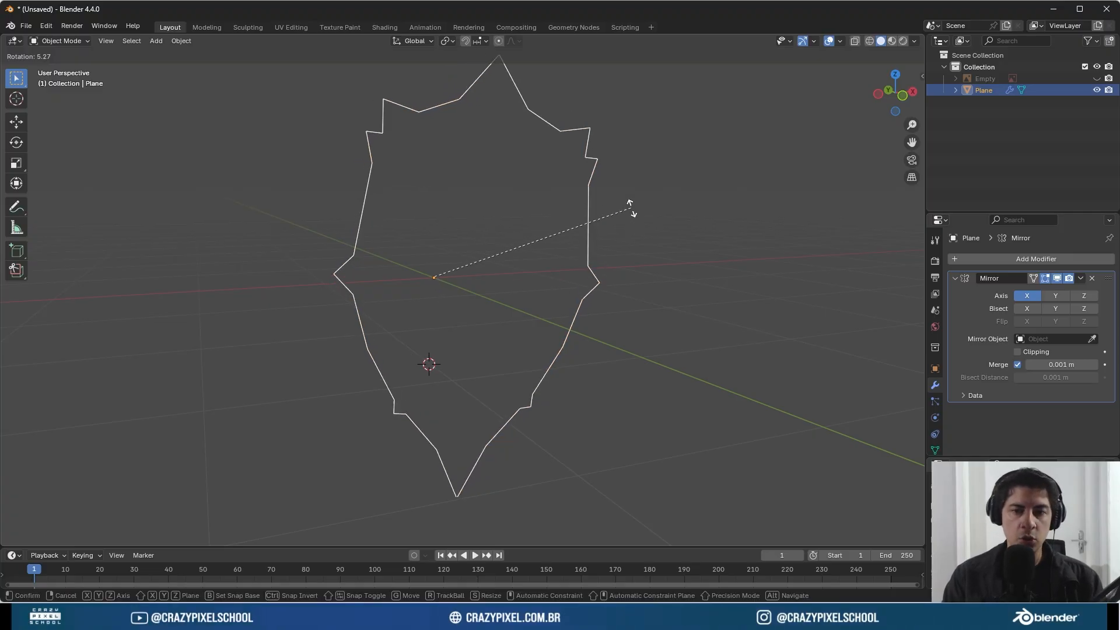
pyautogui.rightClick(494, 426)
pyautogui.moveTo(511, 303); pyautogui.dragTo(561, 298, button='middle')
pyautogui.press('r')
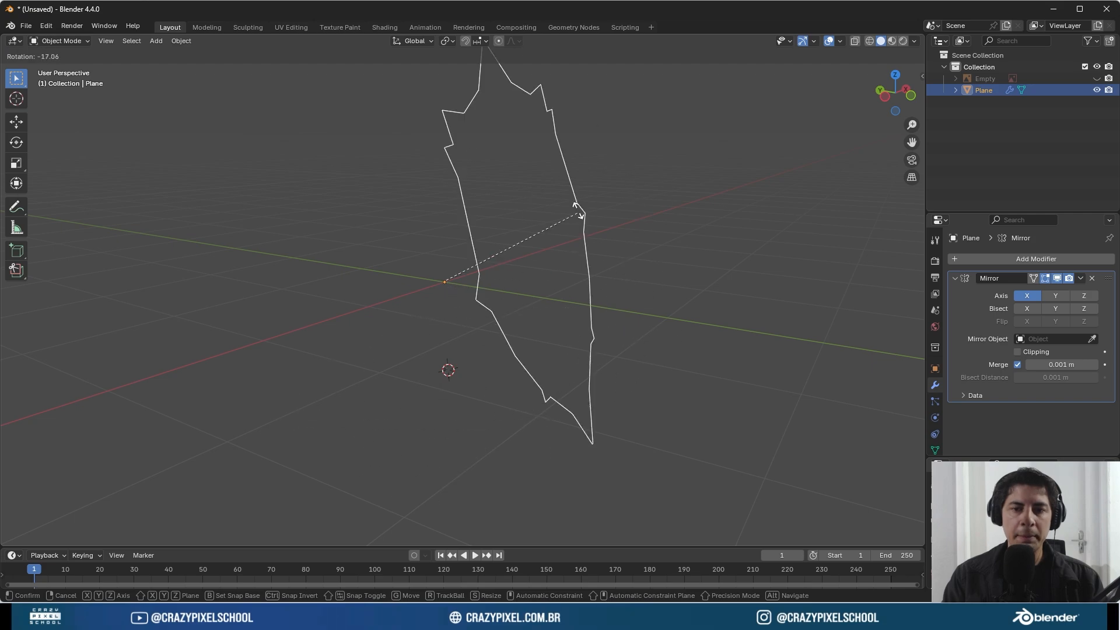
pyautogui.rightClick(567, 219)
pyautogui.press('r')
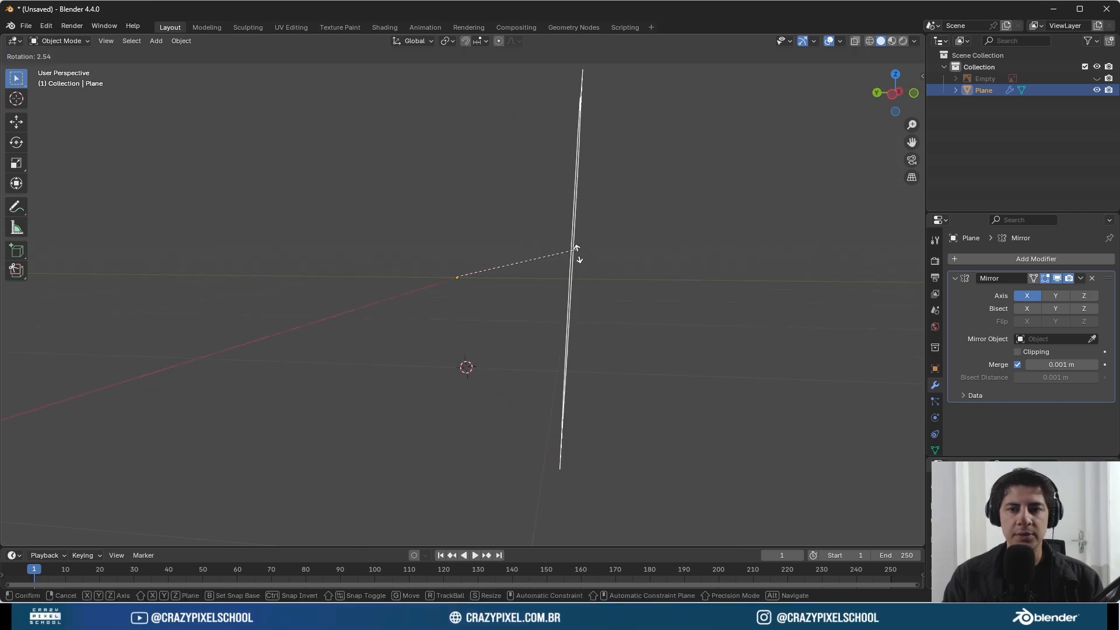
pyautogui.rightClick(559, 222)
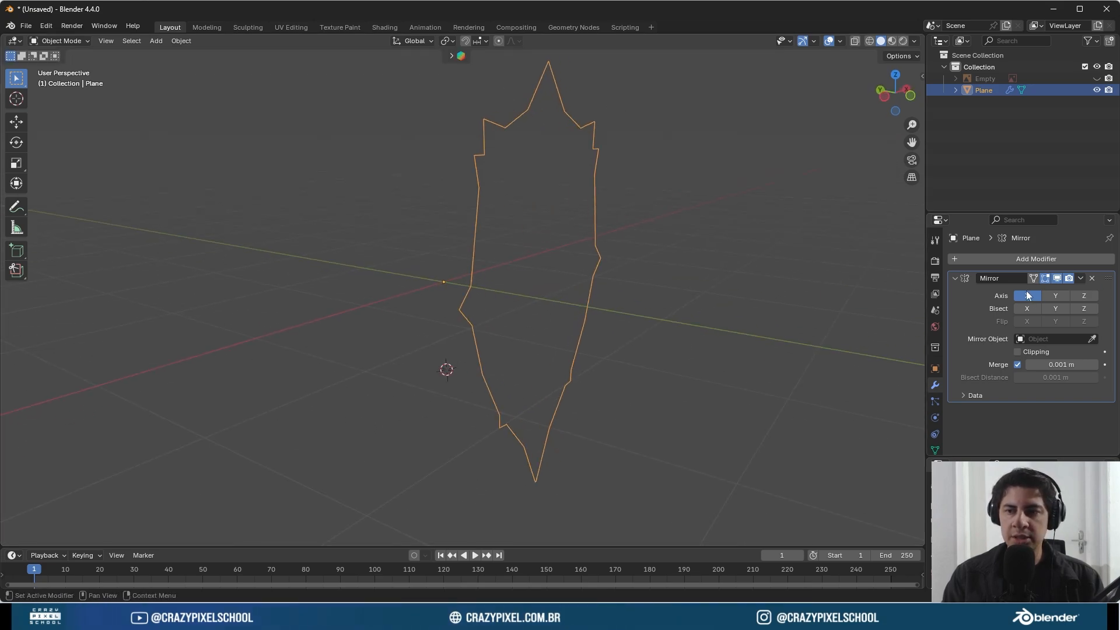
# - Try mirroring the shield outline across the Y axis as well as X, and examine the copy from several angles
pyautogui.click(1055, 295)
pyautogui.moveTo(421, 294); pyautogui.dragTo(452, 293, button='middle')
pyautogui.moveTo(445, 282); pyautogui.dragTo(334, 269)
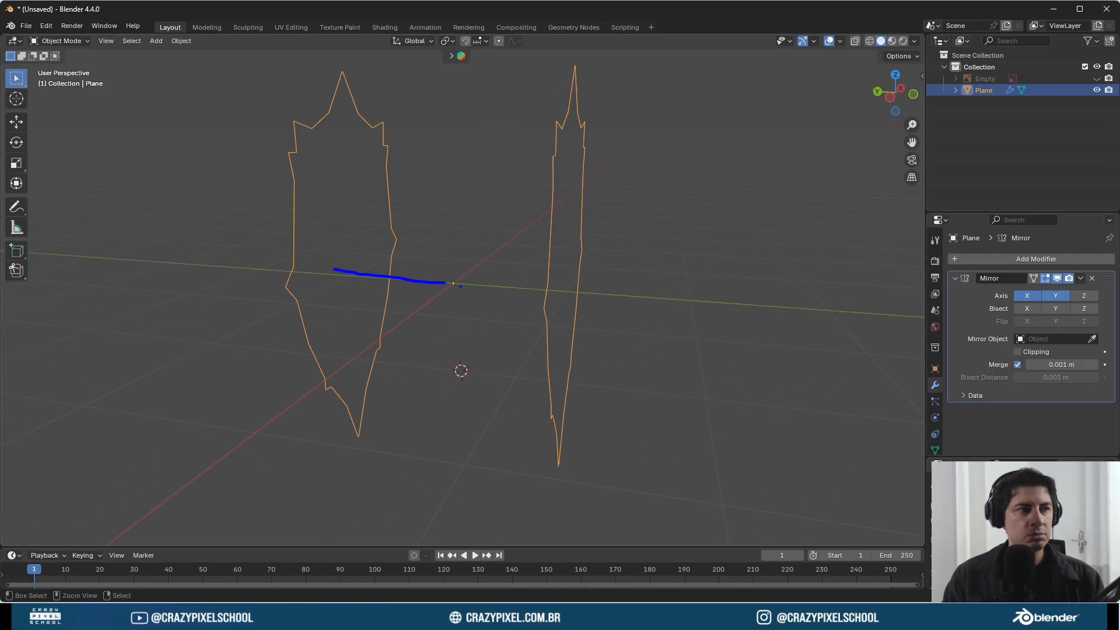
pyautogui.press('Escape')
pyautogui.moveTo(520, 296); pyautogui.dragTo(422, 295, button='middle')
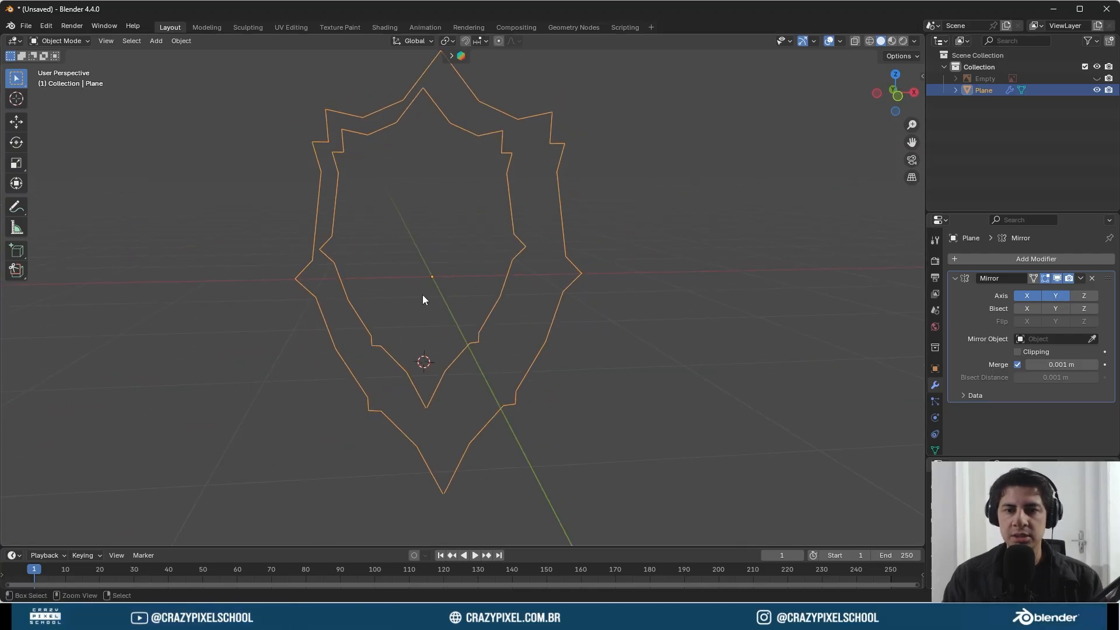
pyautogui.moveTo(427, 319); pyautogui.dragTo(313, 323)
pyautogui.moveTo(295, 263); pyautogui.dragTo(307, 353)
pyautogui.moveTo(435, 320); pyautogui.dragTo(435, 349)
pyautogui.moveTo(437, 322); pyautogui.dragTo(681, 322)
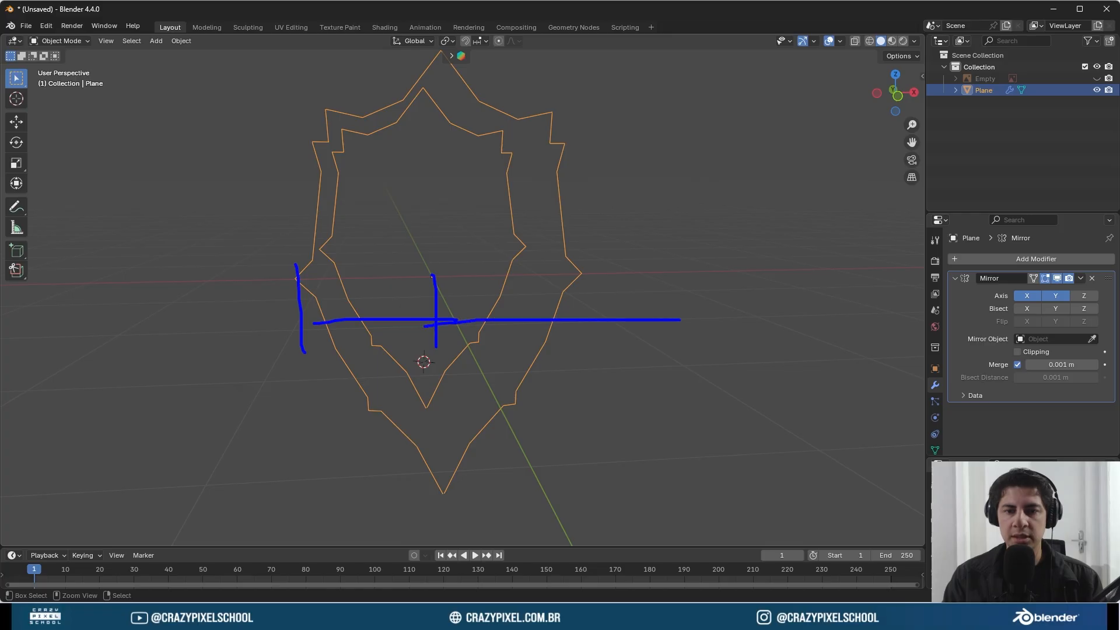
pyautogui.moveTo(645, 271); pyautogui.dragTo(644, 385)
pyautogui.press('Escape')
pyautogui.moveTo(484, 319); pyautogui.dragTo(550, 317, button='middle')
pyautogui.moveTo(549, 317); pyautogui.dragTo(420, 300)
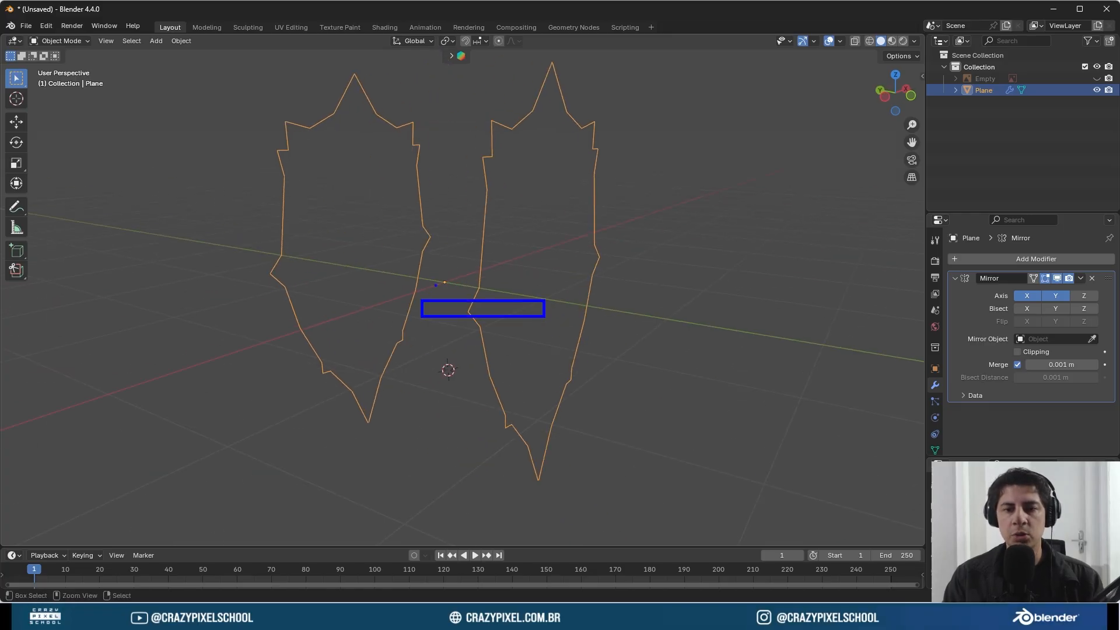
pyautogui.press('Escape')
# - Try adding the Z axis to the Mirror modifier, and restore mirroring across X only
pyautogui.click(1084, 296)
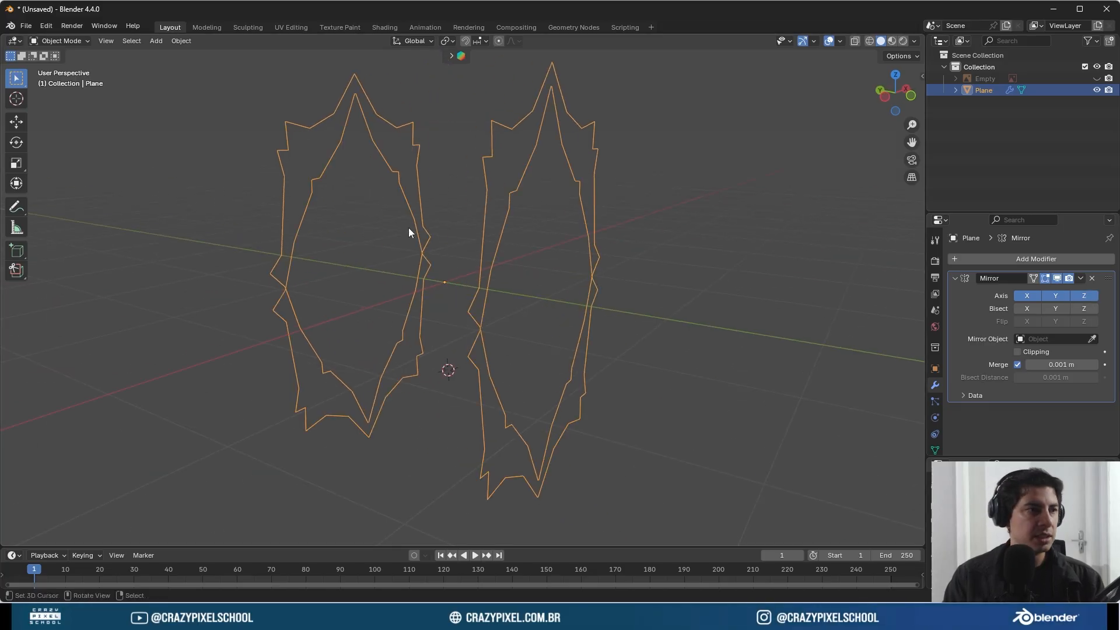
pyautogui.click(1066, 295)
pyautogui.click(1073, 295)
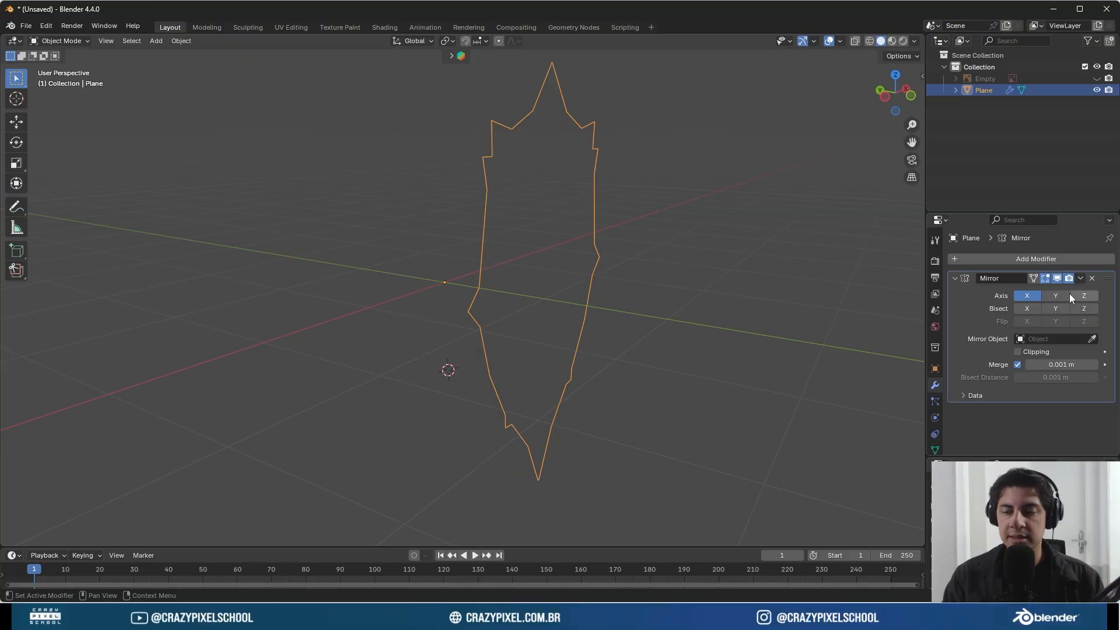
pyautogui.moveTo(482, 284); pyautogui.dragTo(508, 286, button='middle')
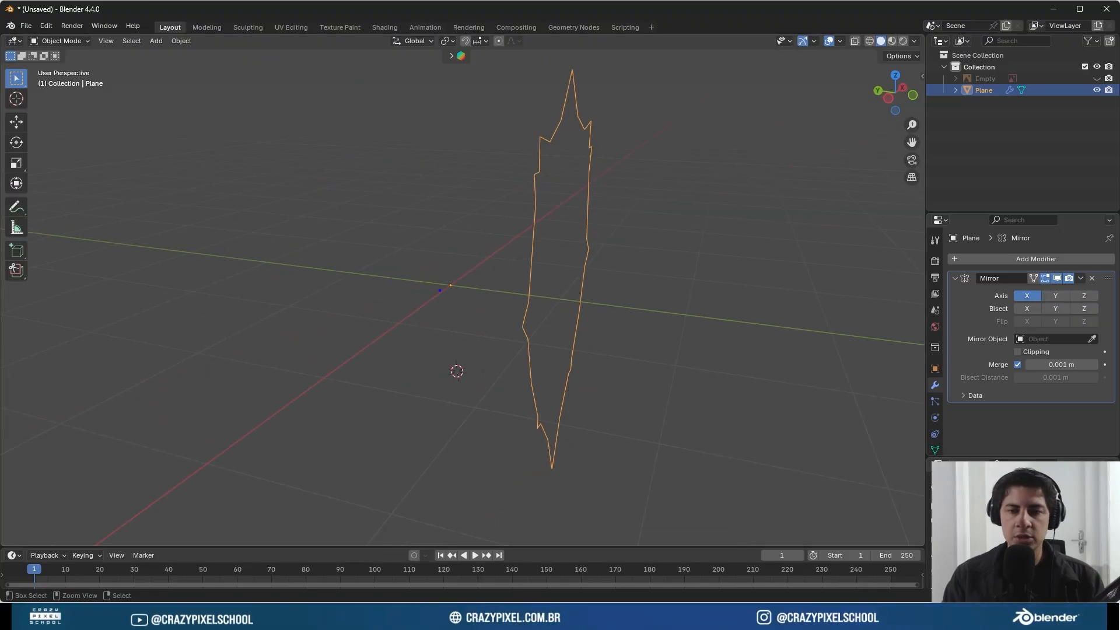
pyautogui.moveTo(435, 282)
pyautogui.mouseDown()
pyautogui.moveTo(548, 300)
pyautogui.moveTo(566, 309)
pyautogui.moveTo(555, 325)
pyautogui.mouseUp()
pyautogui.press('Escape')
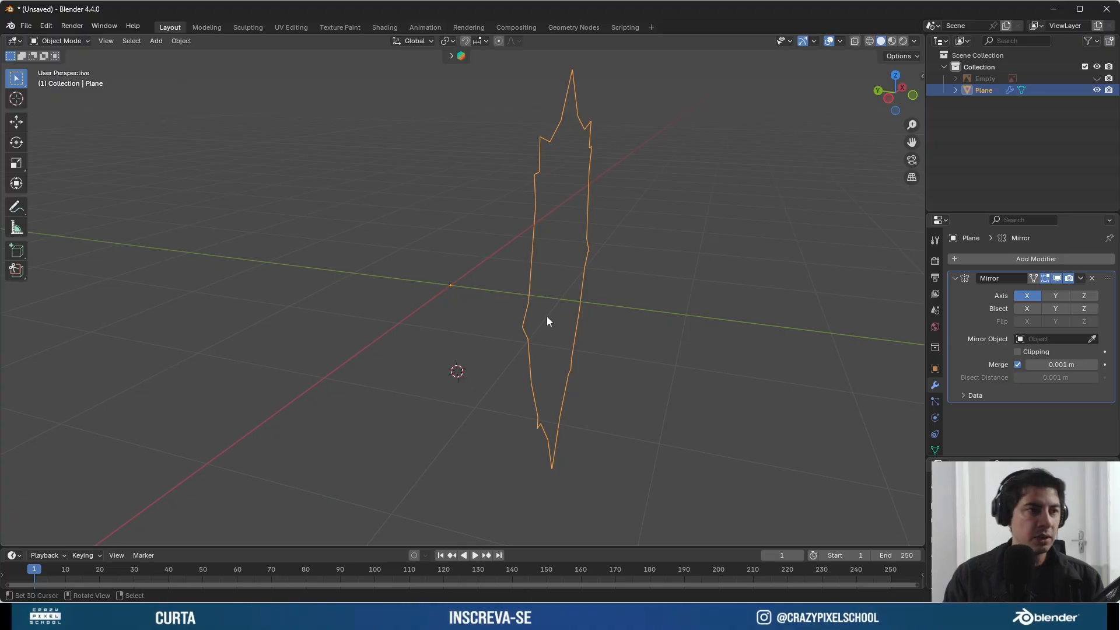
pyautogui.hotkey('ctrl', '2')
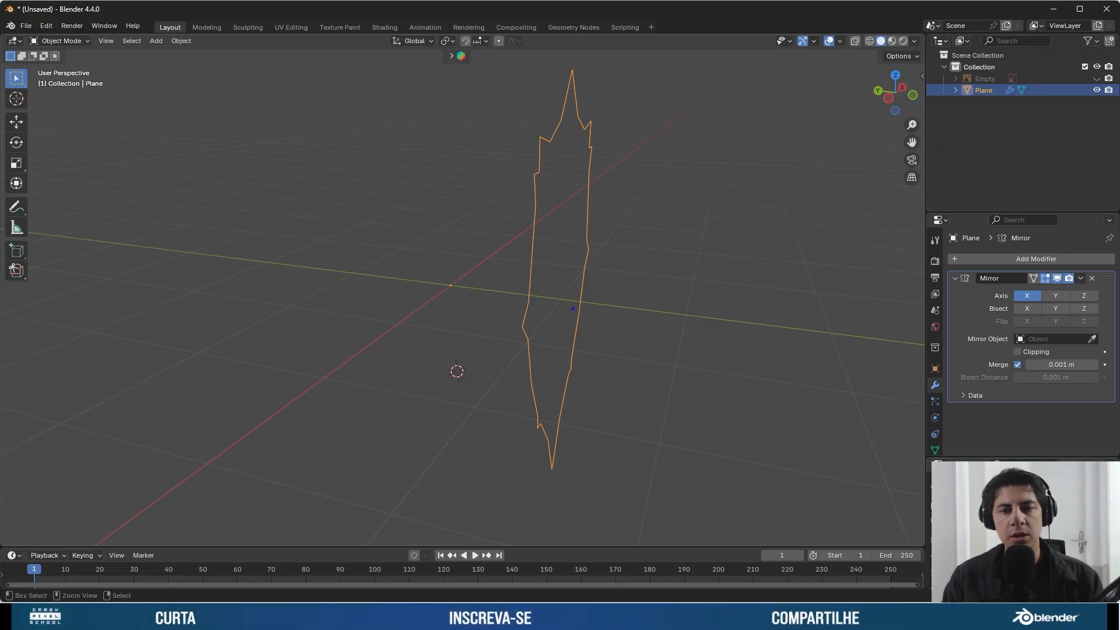
pyautogui.moveTo(572, 308)
pyautogui.mouseDown()
pyautogui.moveTo(442, 291)
pyautogui.moveTo(442, 302)
pyautogui.mouseUp()
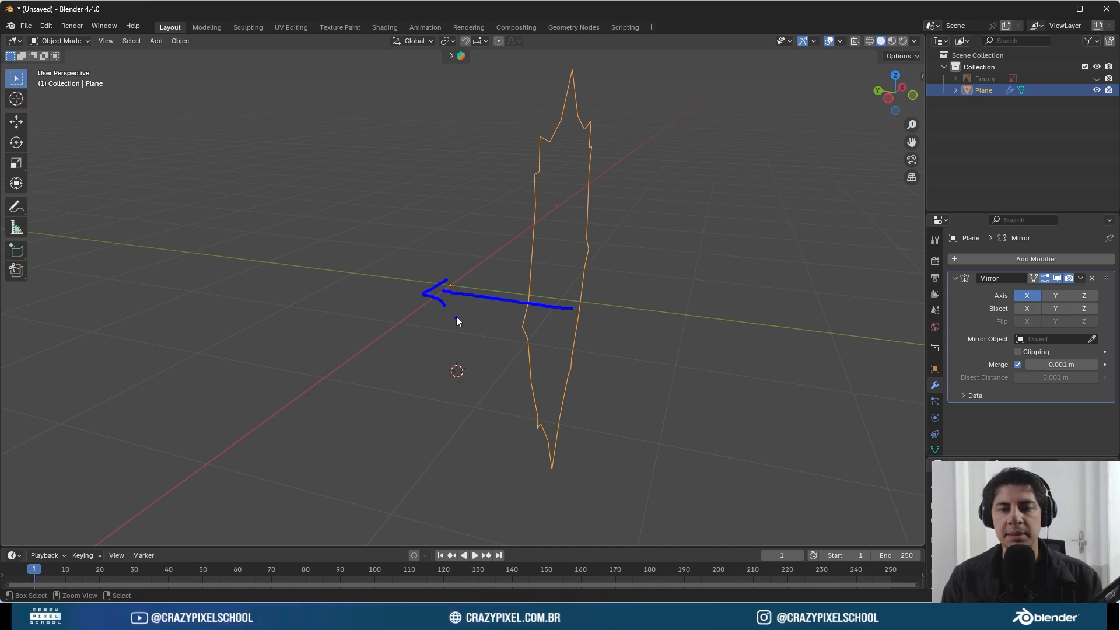
pyautogui.press('Escape')
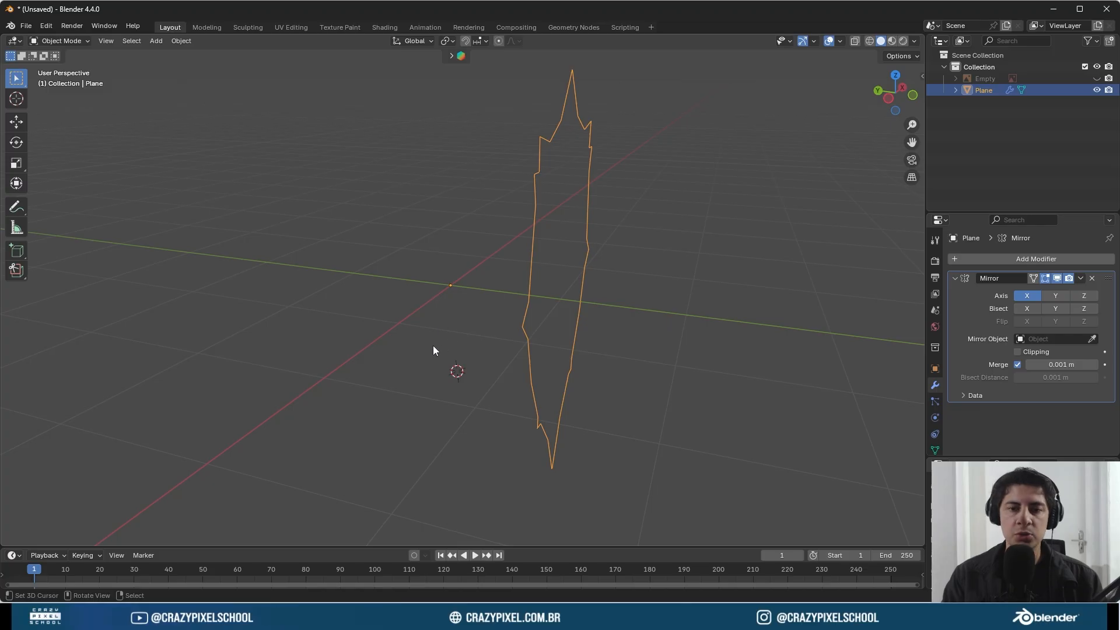
pyautogui.click(356, 216)
pyautogui.hotkey('alt', 'a')
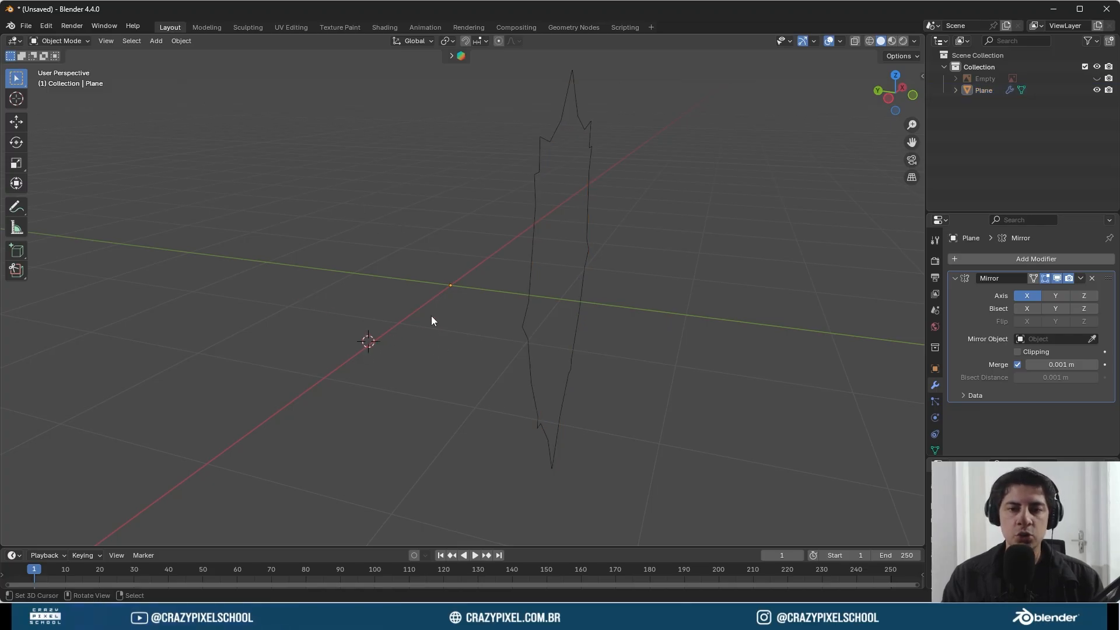
pyautogui.click(532, 292)
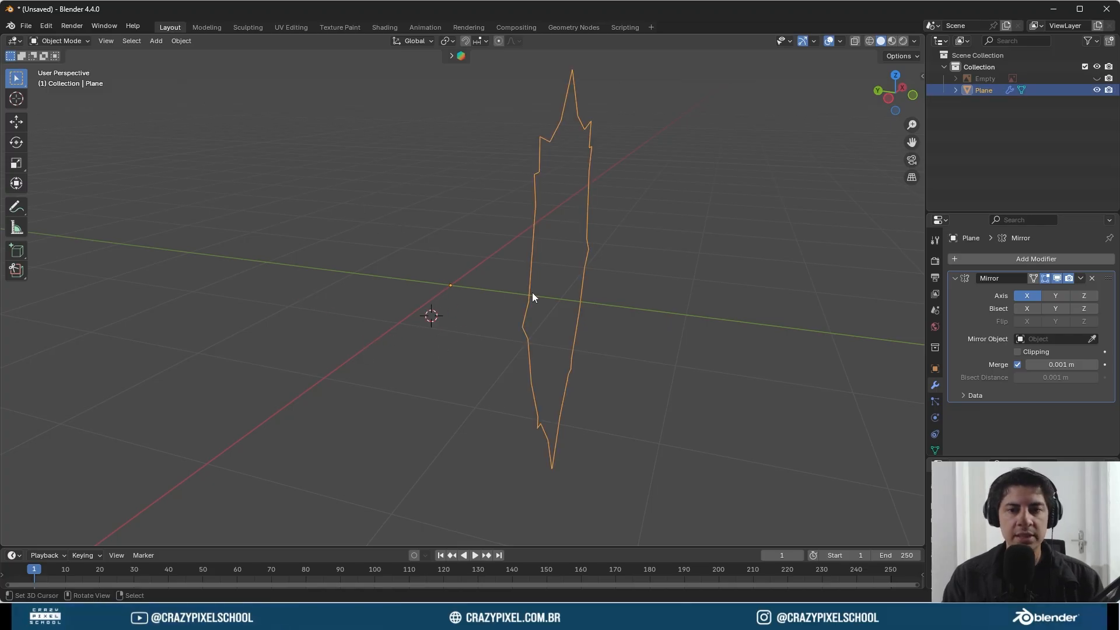
# - Show the 3D cursor's coordinates in the sidebar and set its X, Y and Z location to 0 m
pyautogui.press('n')
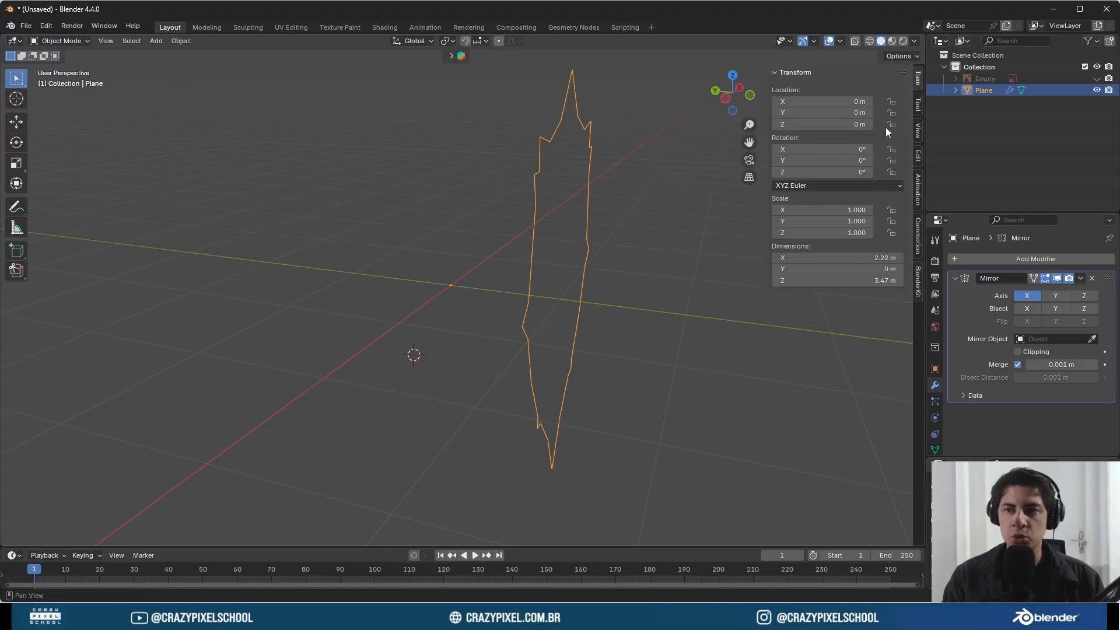
pyautogui.click(919, 133)
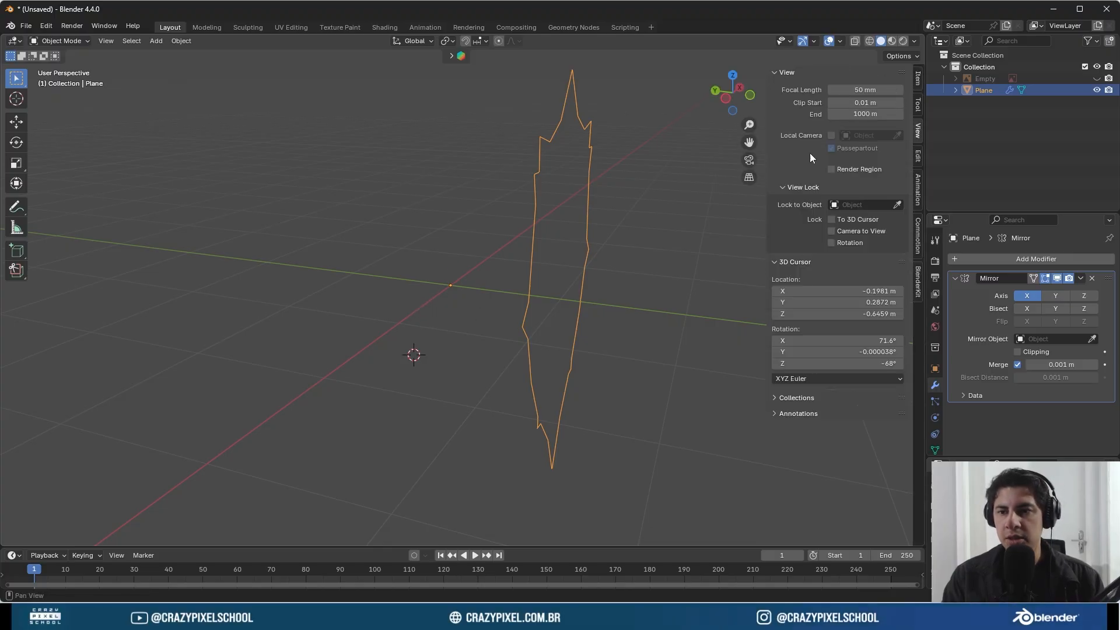
pyautogui.moveTo(774, 250)
pyautogui.mouseDown()
pyautogui.moveTo(820, 238)
pyautogui.moveTo(769, 240)
pyautogui.mouseUp()
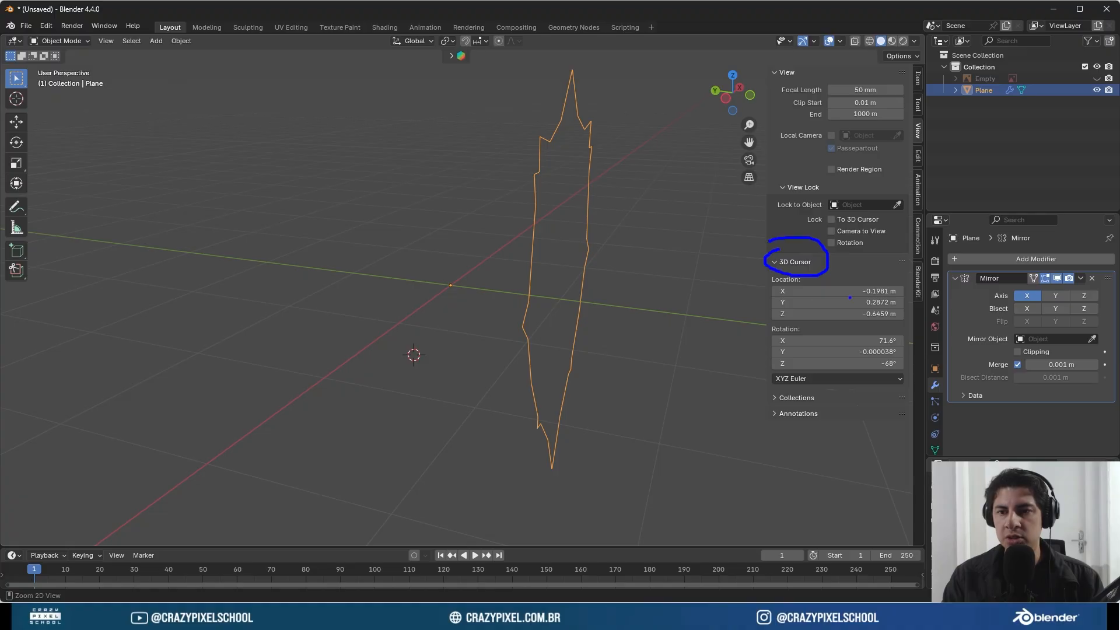
pyautogui.moveTo(849, 290); pyautogui.dragTo(849, 314)
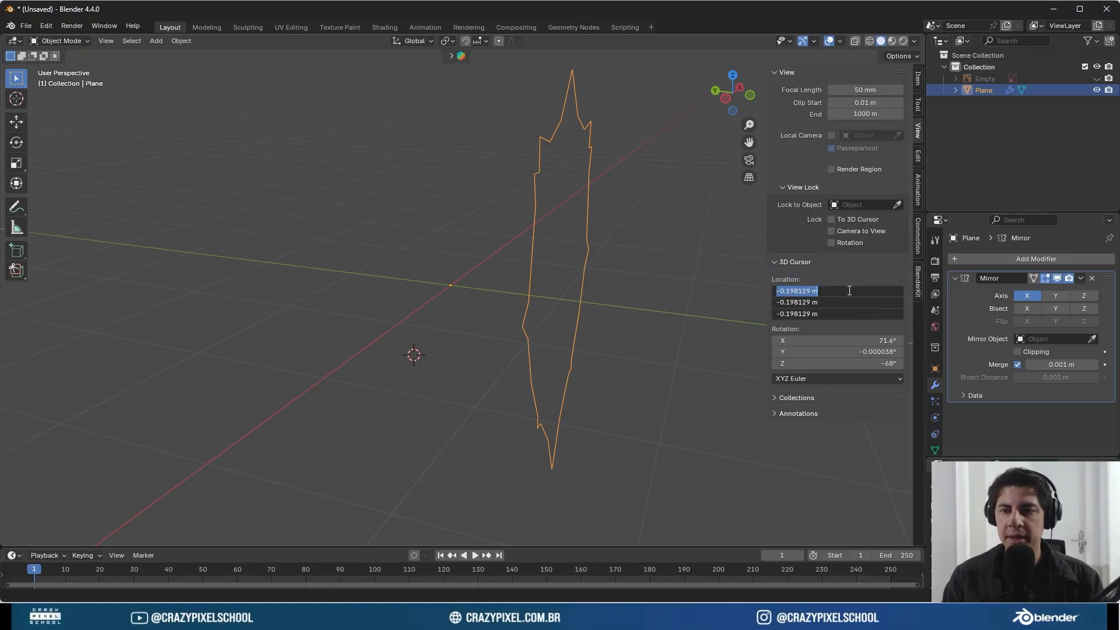
pyautogui.write('0')
pyautogui.press('Return')
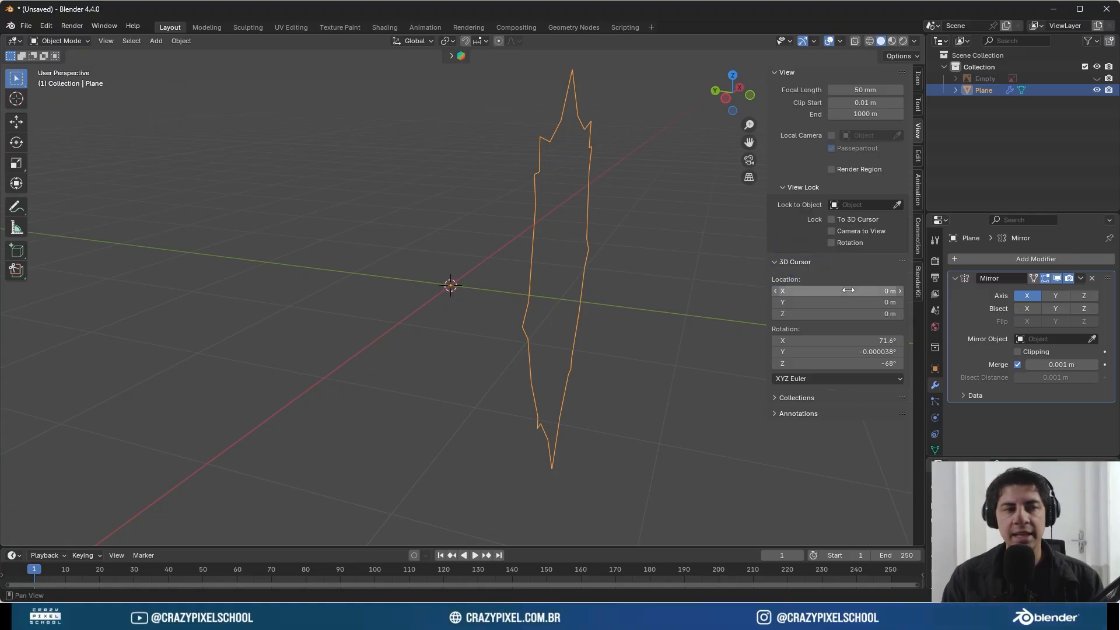
# - Place the 3D cursor at several arbitrary spots around the shield outline with the Cursor tool
pyautogui.click(17, 99)
pyautogui.moveTo(317, 198); pyautogui.dragTo(450, 388)
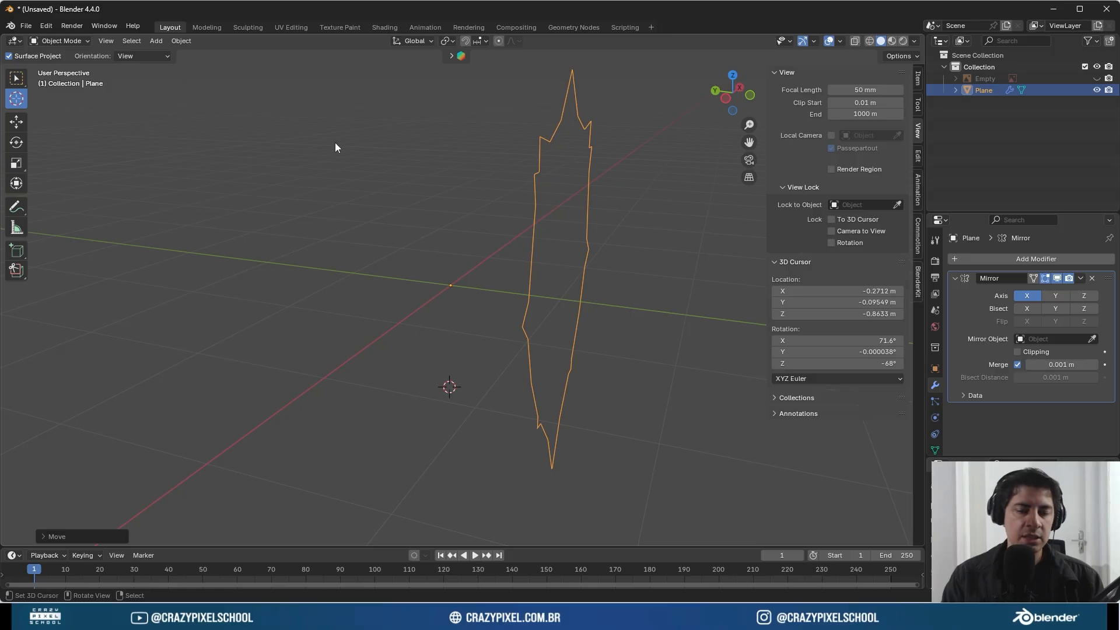
pyautogui.click(218, 335)
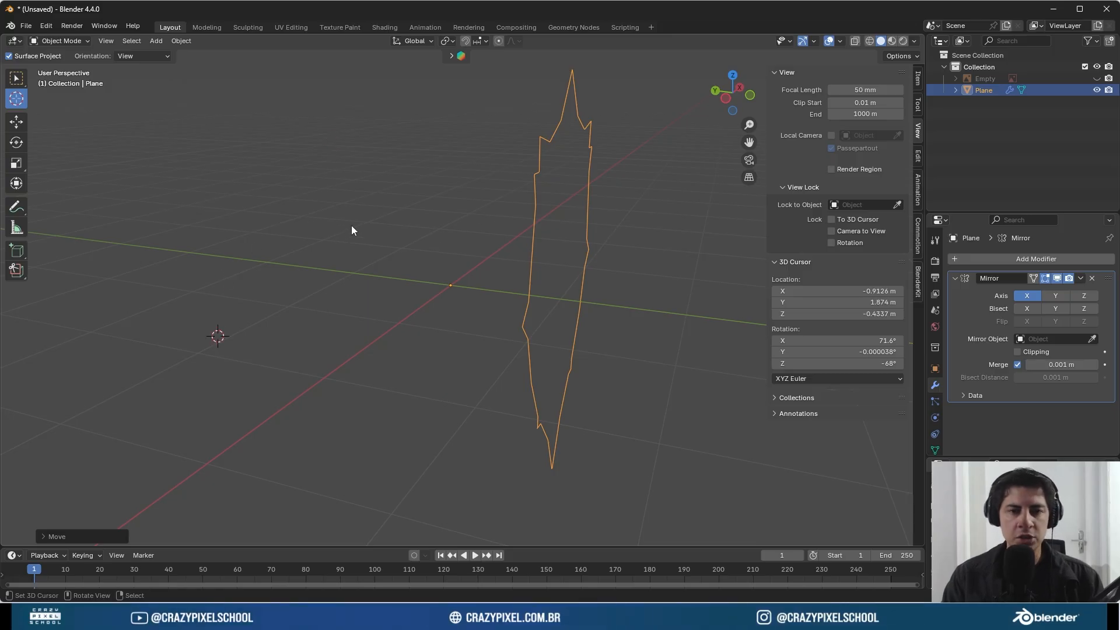
pyautogui.moveTo(351, 227); pyautogui.dragTo(535, 293)
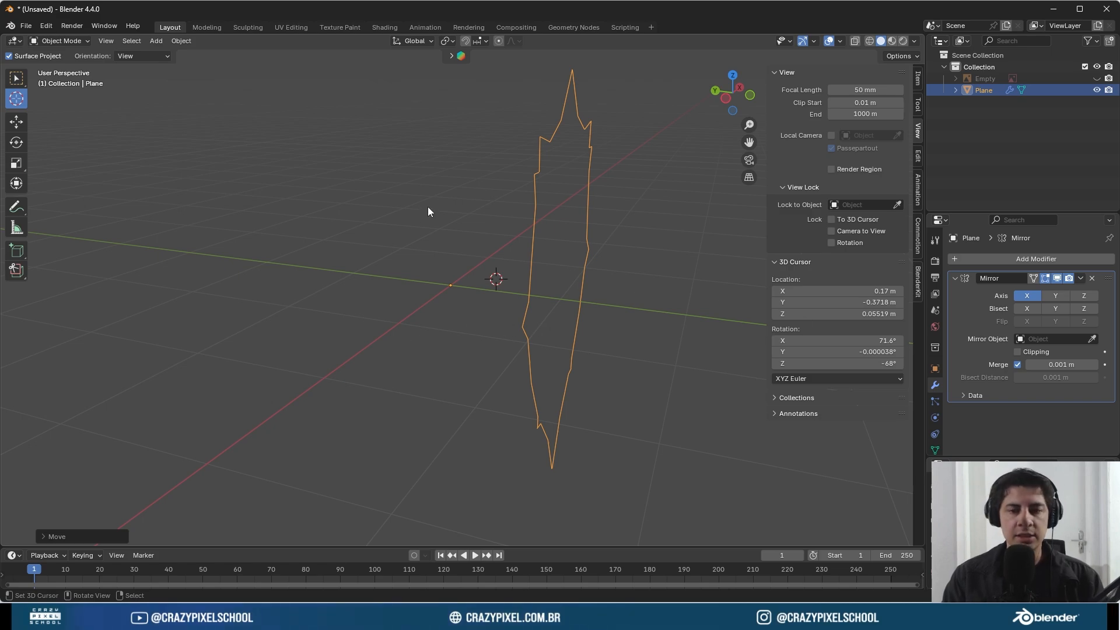
# - Reset the 3D cursor to the world origin with zero rotation and return to the selection tool
pyautogui.hotkey('shift', 'c')
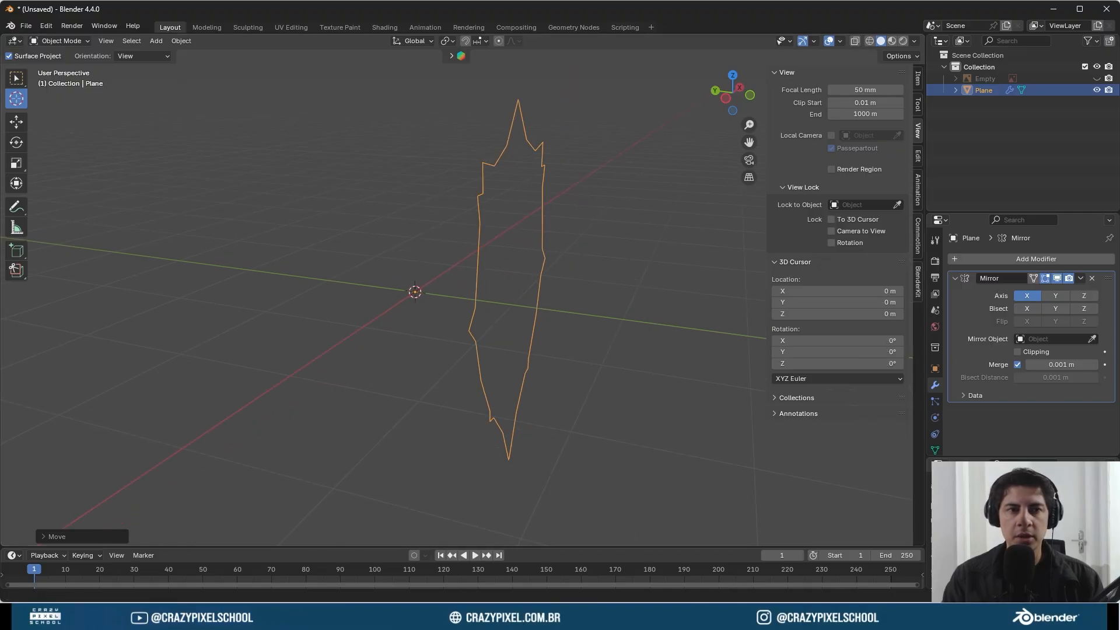
pyautogui.click(16, 78)
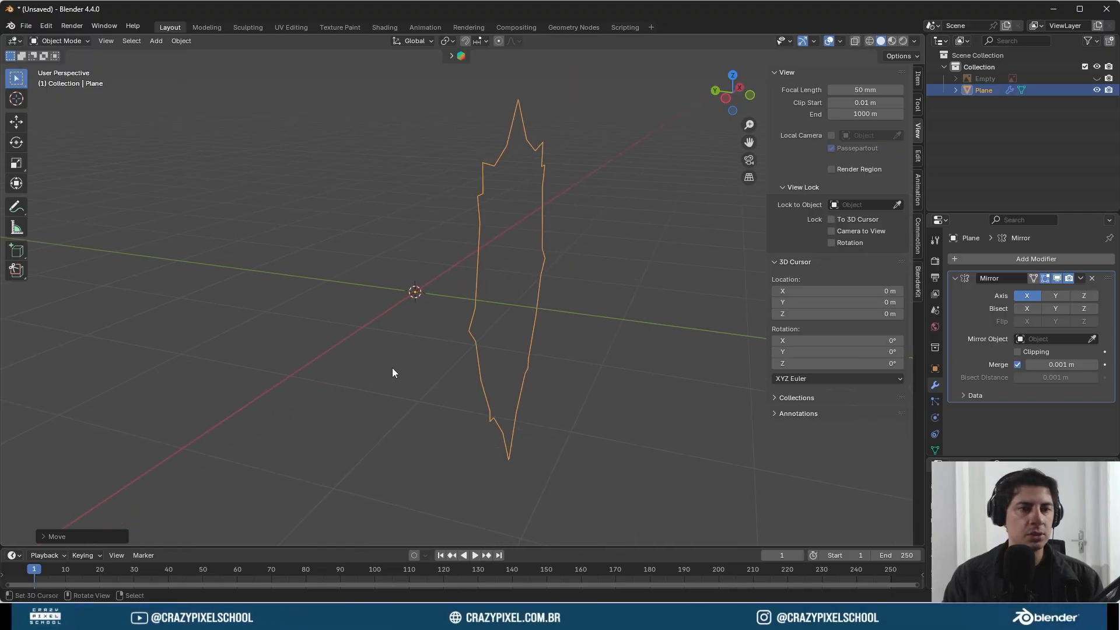
# - Enter Edit Mode on the shield outline and select all linked vertices of the traced half
pyautogui.click(58, 40)
pyautogui.click(59, 67)
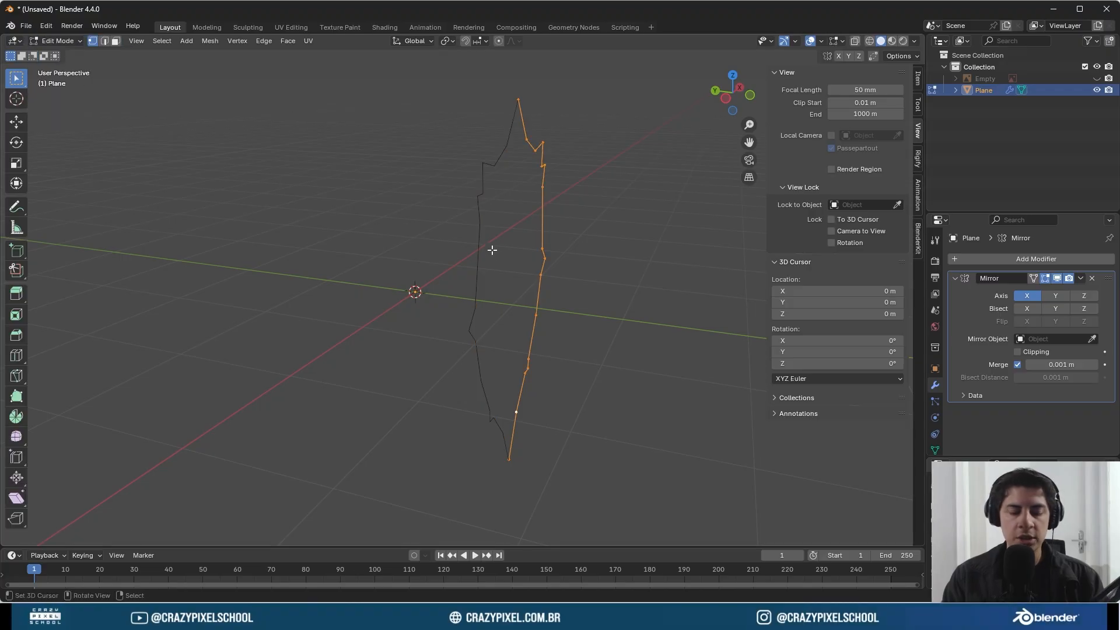
pyautogui.hotkey('alt', 'a')
pyautogui.click(548, 260)
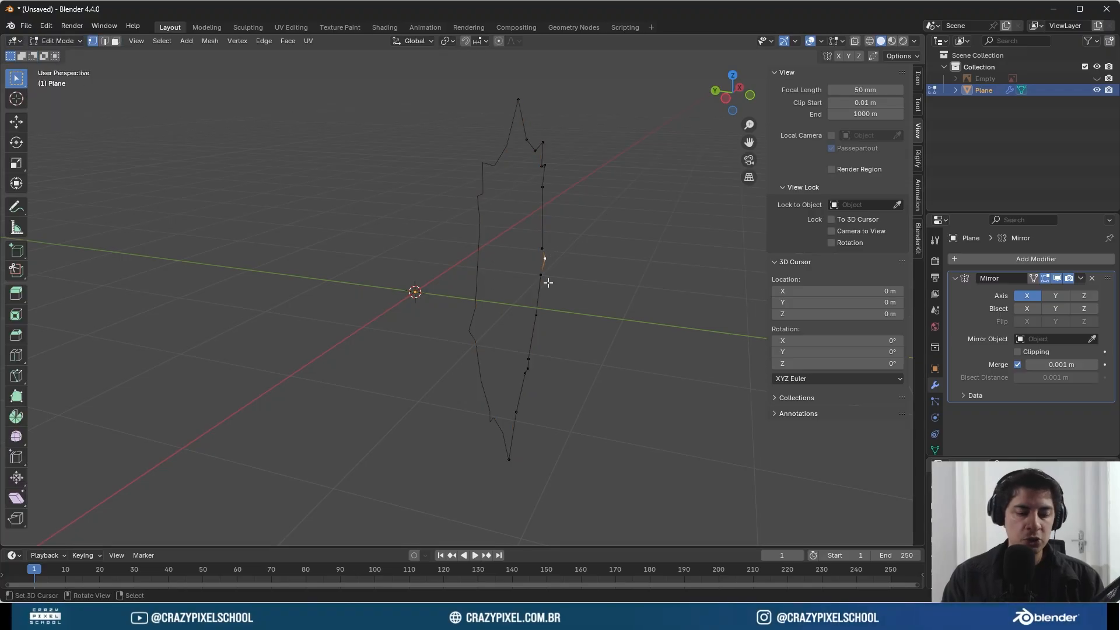
pyautogui.hotkey('ctrl', 'l')
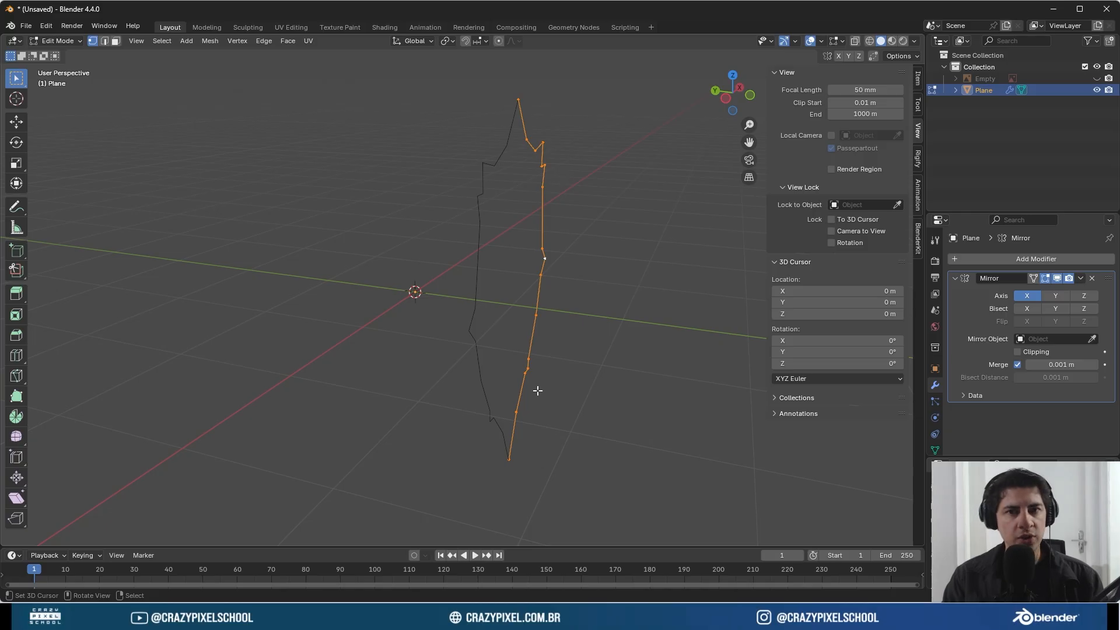
# - Set the transform pivot point to 3D Cursor
pyautogui.click(447, 41)
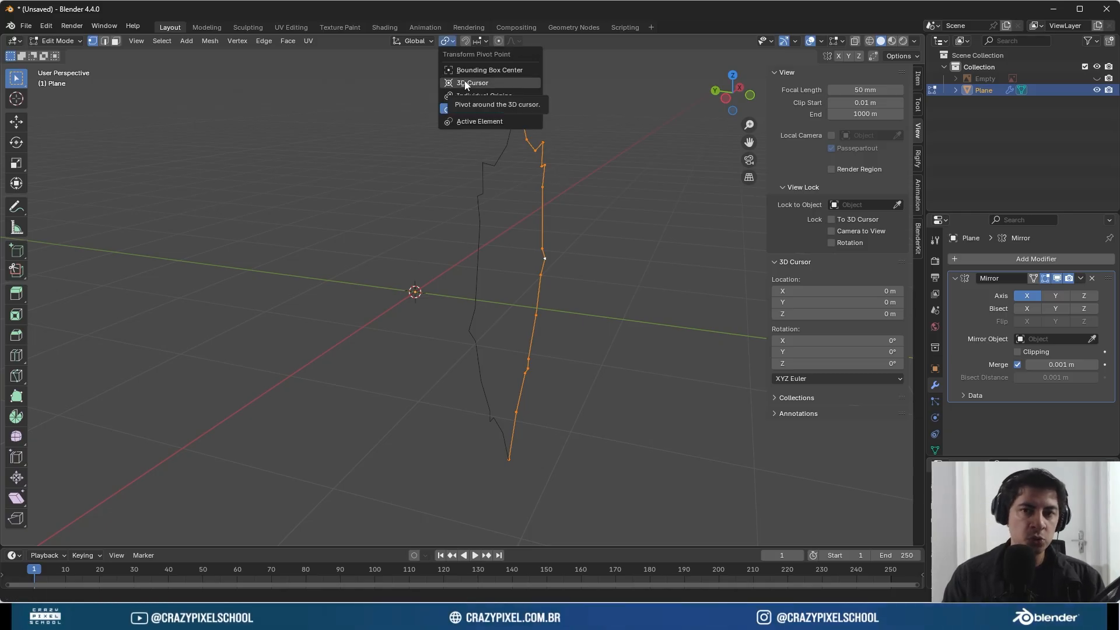
pyautogui.click(467, 83)
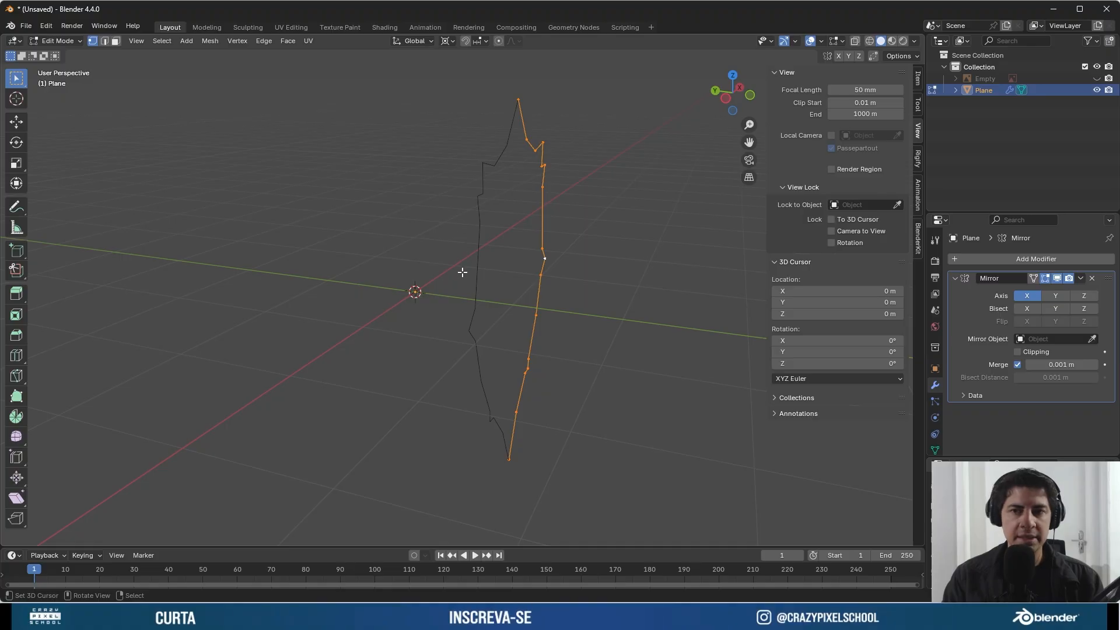
# - Try rotating the selected half outline around the 3D cursor, move the cursor to two arbitrary spots, and undo these changes
pyautogui.click(16, 163)
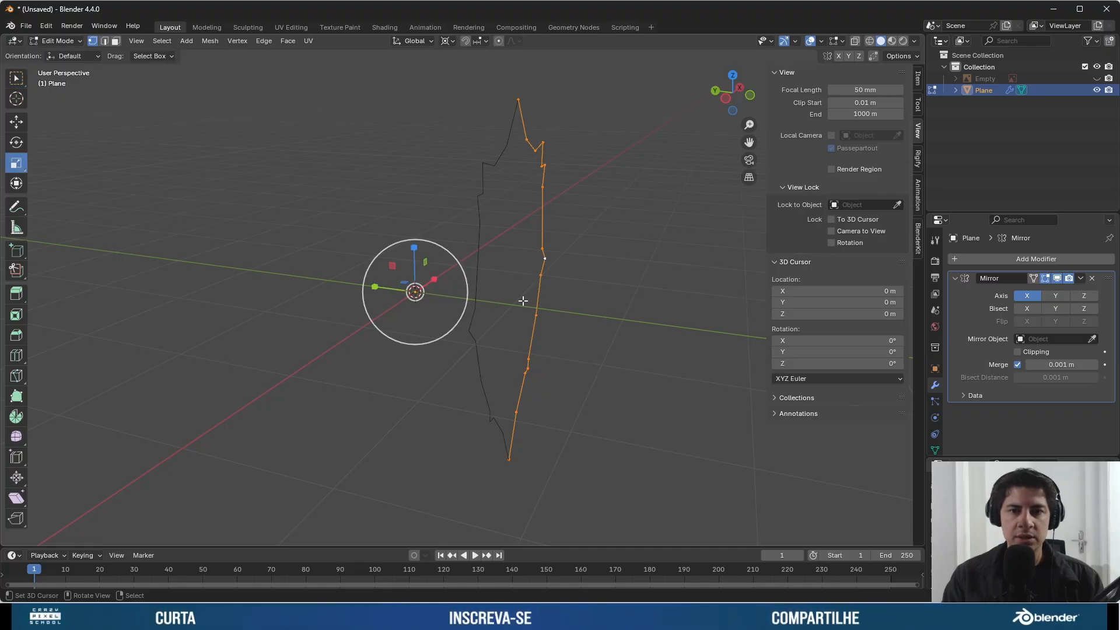
pyautogui.moveTo(373, 287); pyautogui.dragTo(435, 256)
pyautogui.click(17, 142)
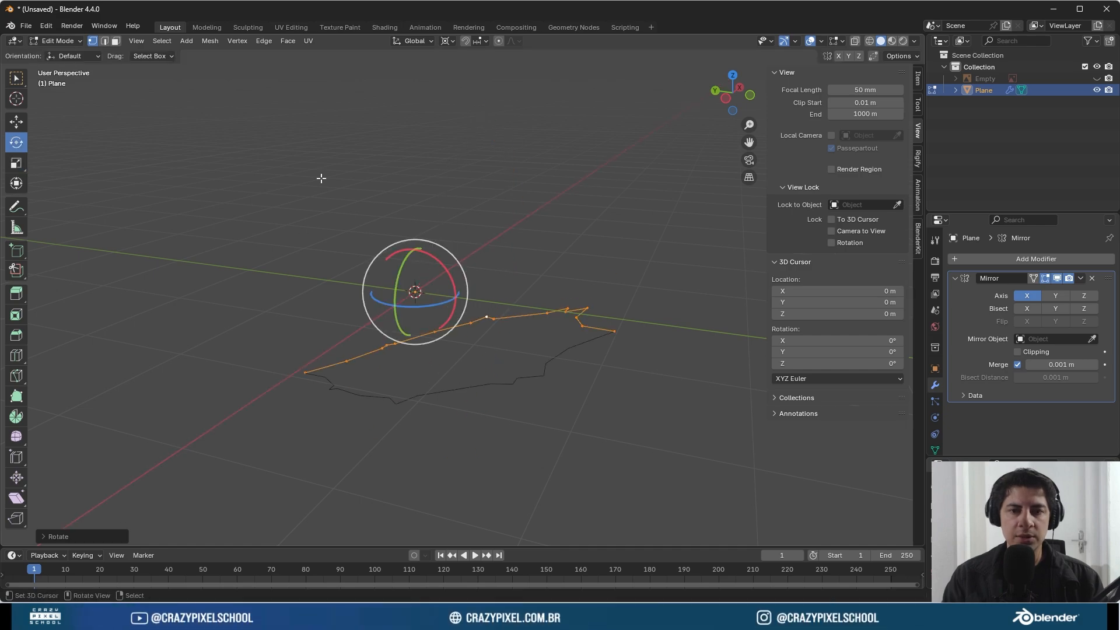
pyautogui.keyDown('shift'); pyautogui.rightClick(268, 156); pyautogui.keyUp('shift')
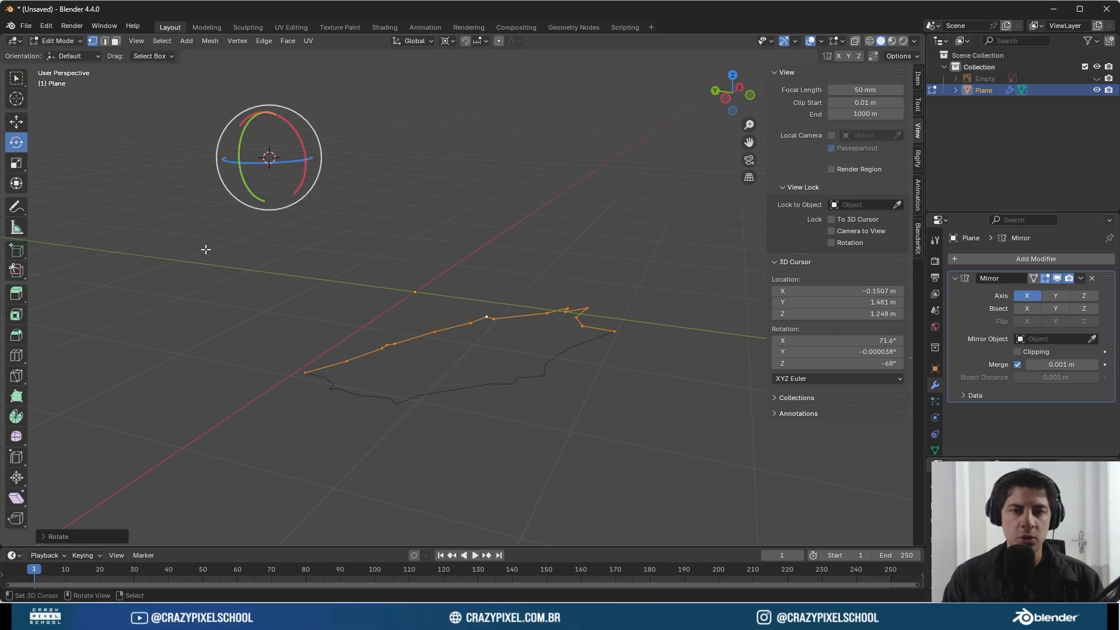
pyautogui.keyDown('shift'); pyautogui.rightClick(205, 248); pyautogui.keyUp('shift')
pyautogui.press('r')
pyautogui.rightClick(418, 308)
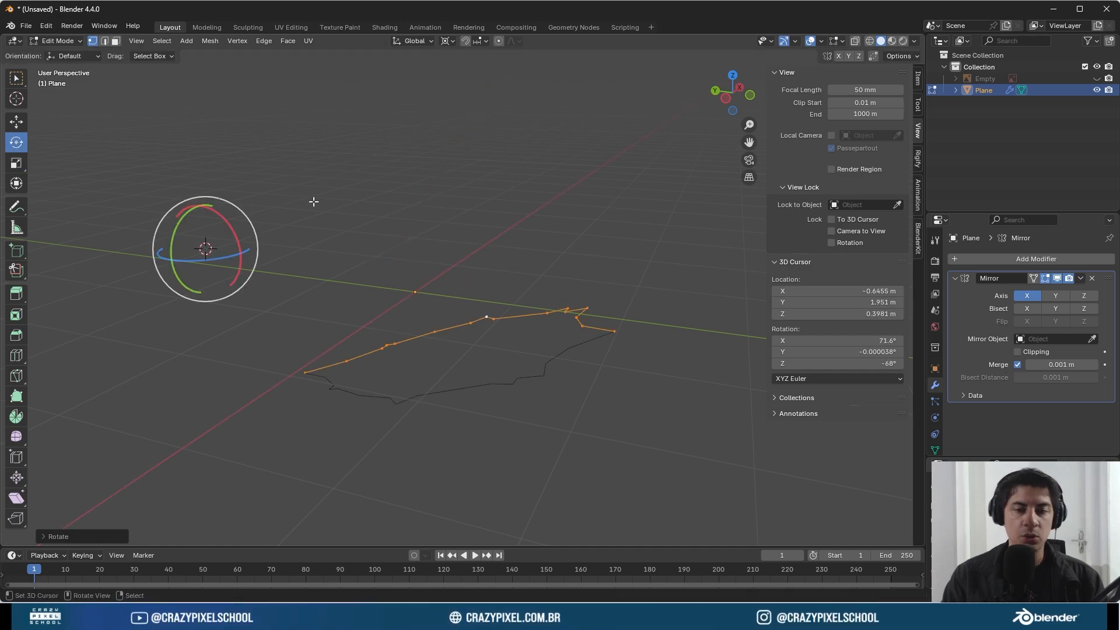
pyautogui.hotkey('ctrl', 'z')
pyautogui.hotkey('ctrl', 'z')
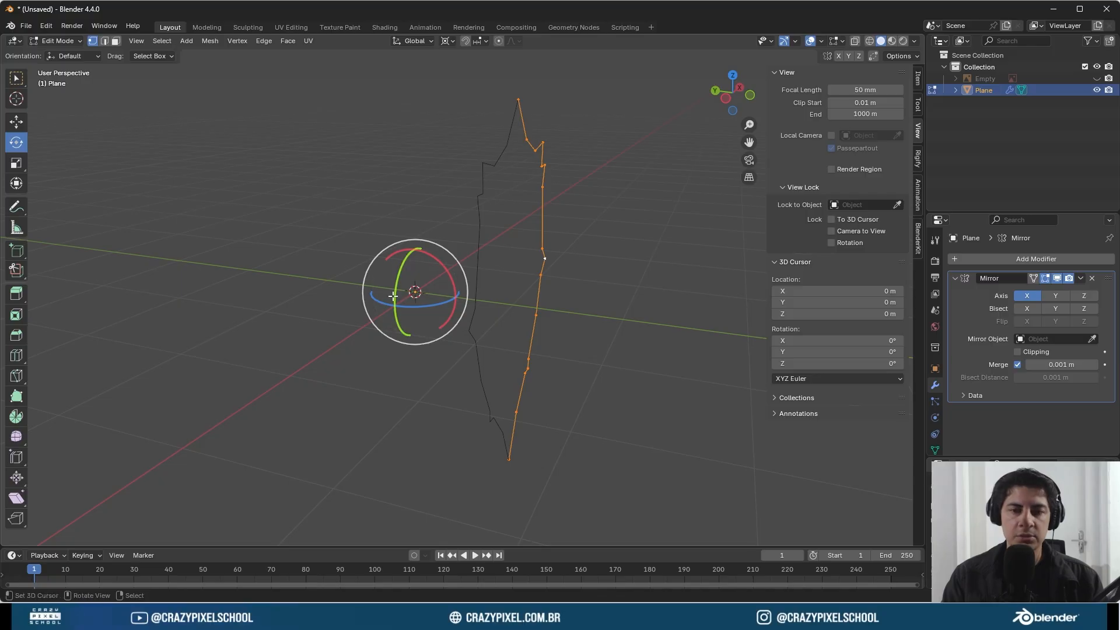
# - Scale the selected half outline along Y toward the 3D cursor with the Scale tool and return to the selection tool
pyautogui.click(17, 160)
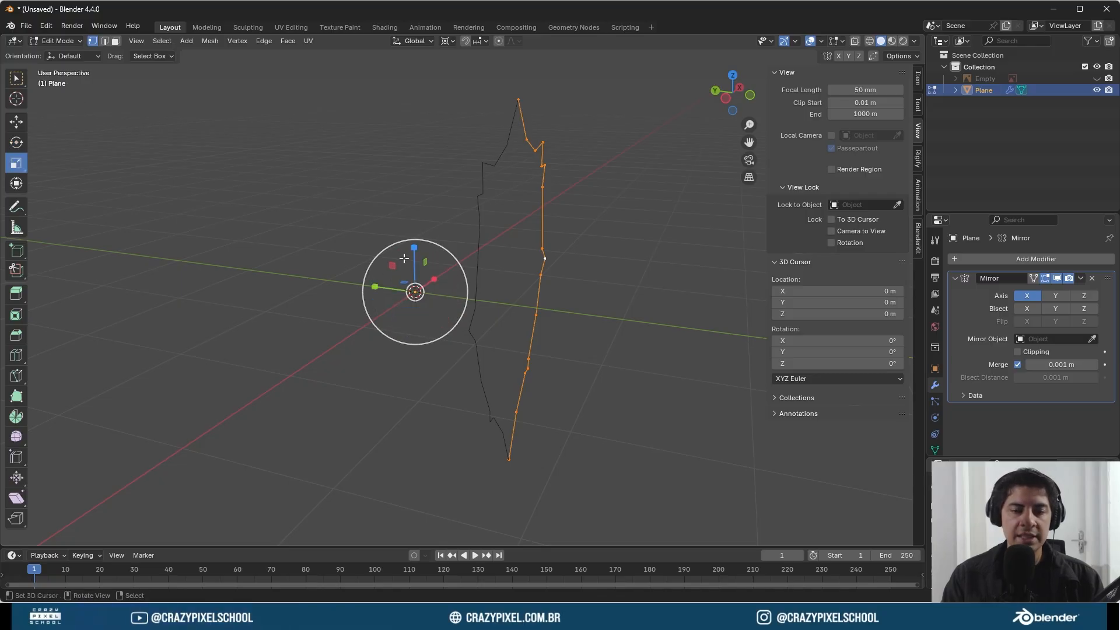
pyautogui.moveTo(374, 287)
pyautogui.mouseDown()
pyautogui.moveTo(406, 290)
pyautogui.moveTo(312, 282)
pyautogui.moveTo(379, 287)
pyautogui.mouseUp()
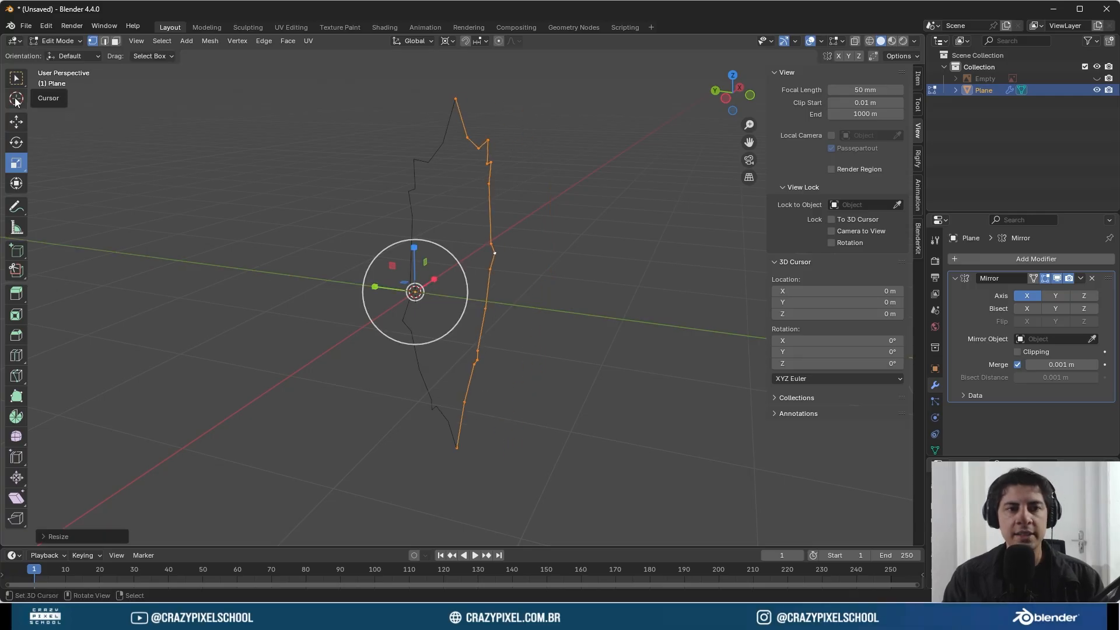
pyautogui.click(16, 78)
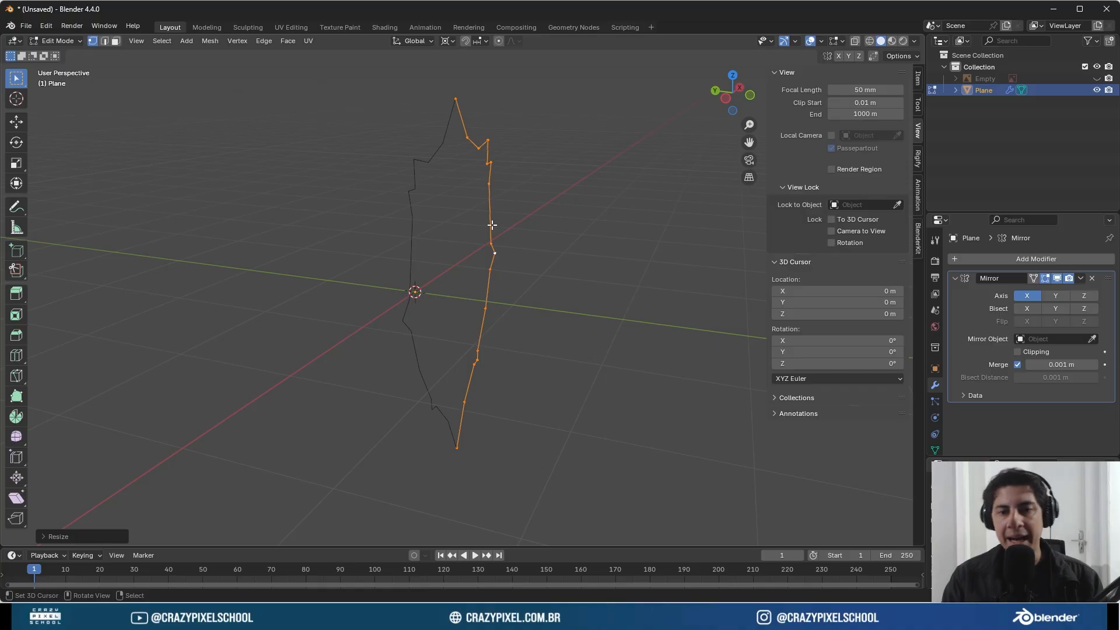
# - Try freely scaling the selected half outline along global Y about the 3D cursor
pyautogui.press('s')
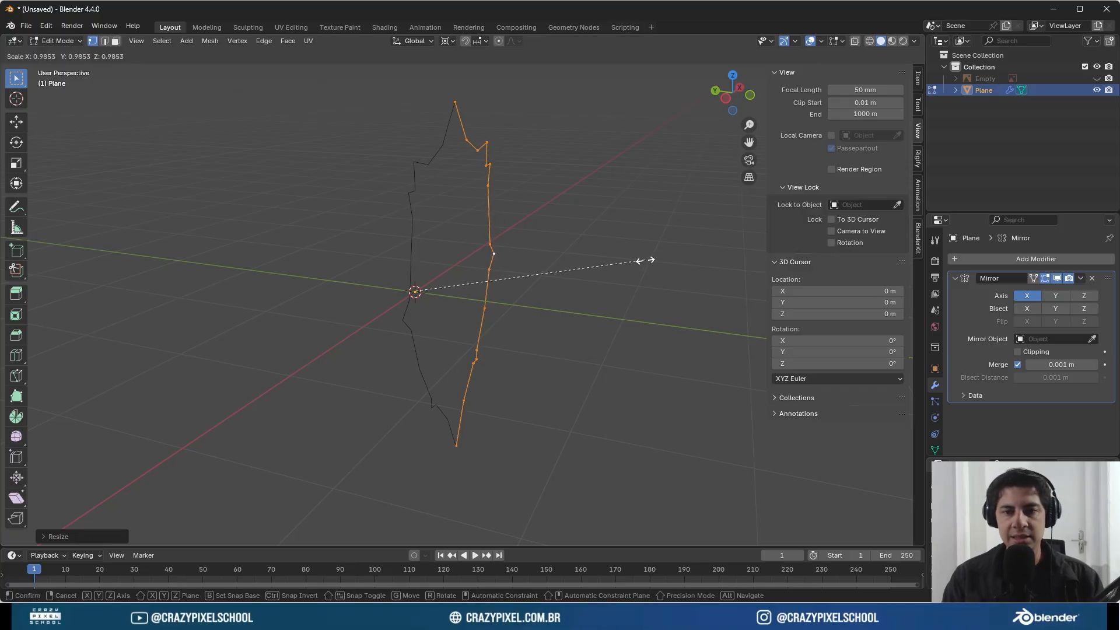
pyautogui.press('y')
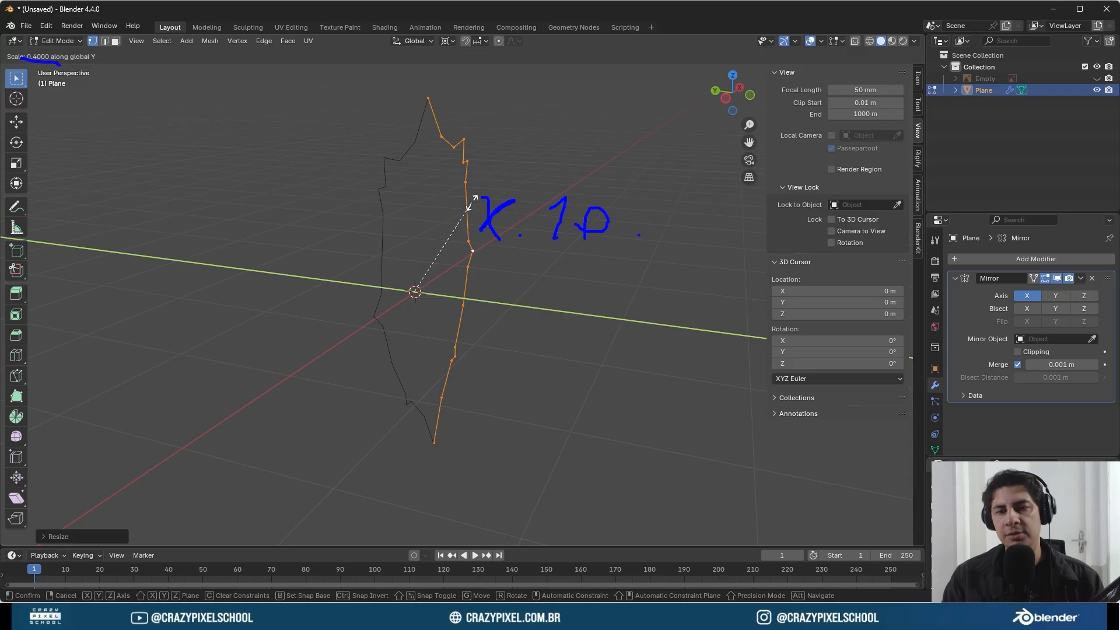
pyautogui.press('Escape')
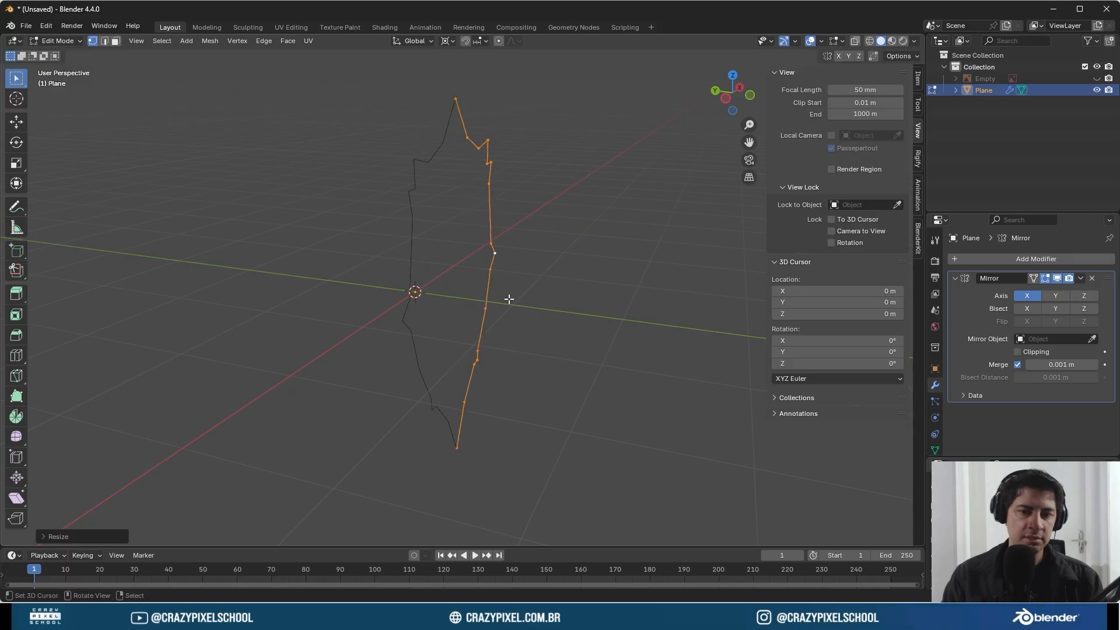
pyautogui.moveTo(482, 291); pyautogui.dragTo(465, 320)
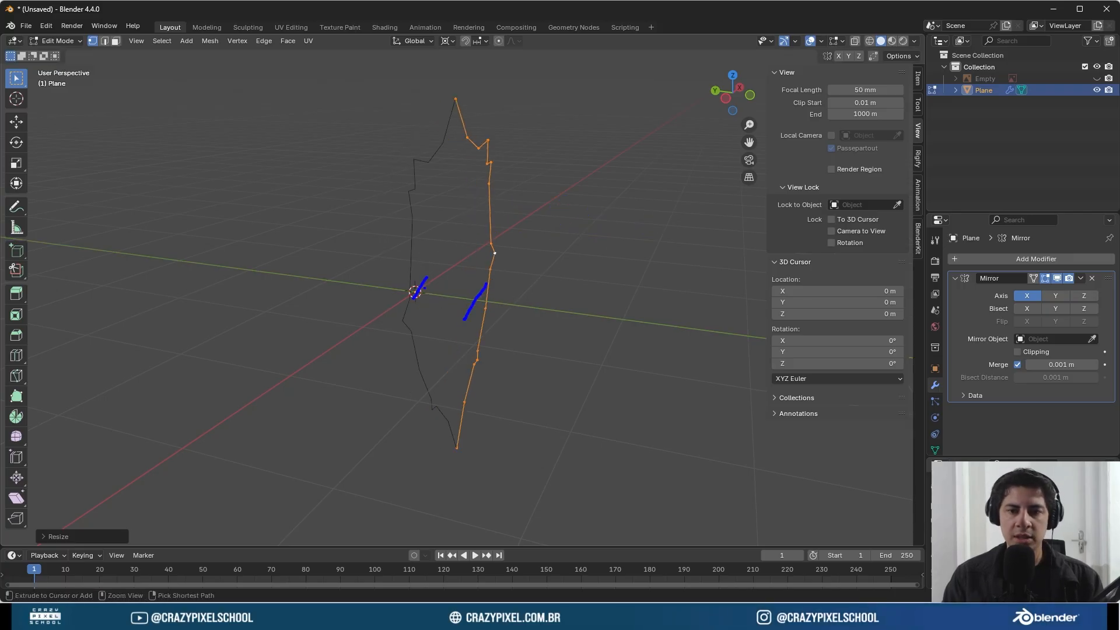
pyautogui.moveTo(424, 287); pyautogui.dragTo(464, 296)
pyautogui.moveTo(455, 258); pyautogui.dragTo(473, 244)
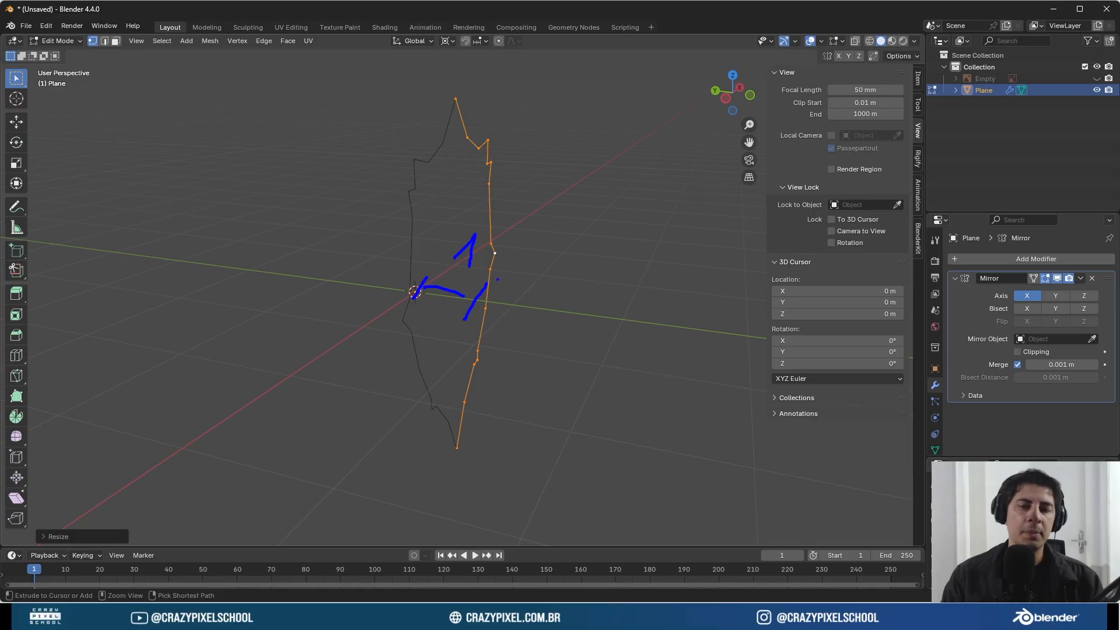
# - Scale the selected half outline by 10 along global Y about the 3D cursor
pyautogui.write('s')
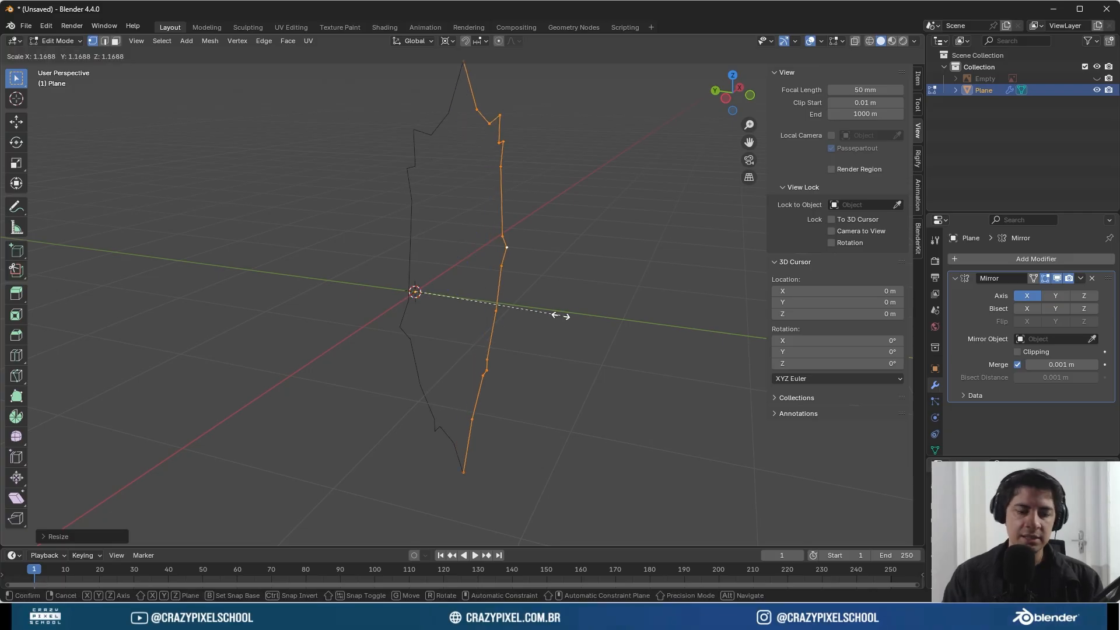
pyautogui.write('y')
pyautogui.write('10')
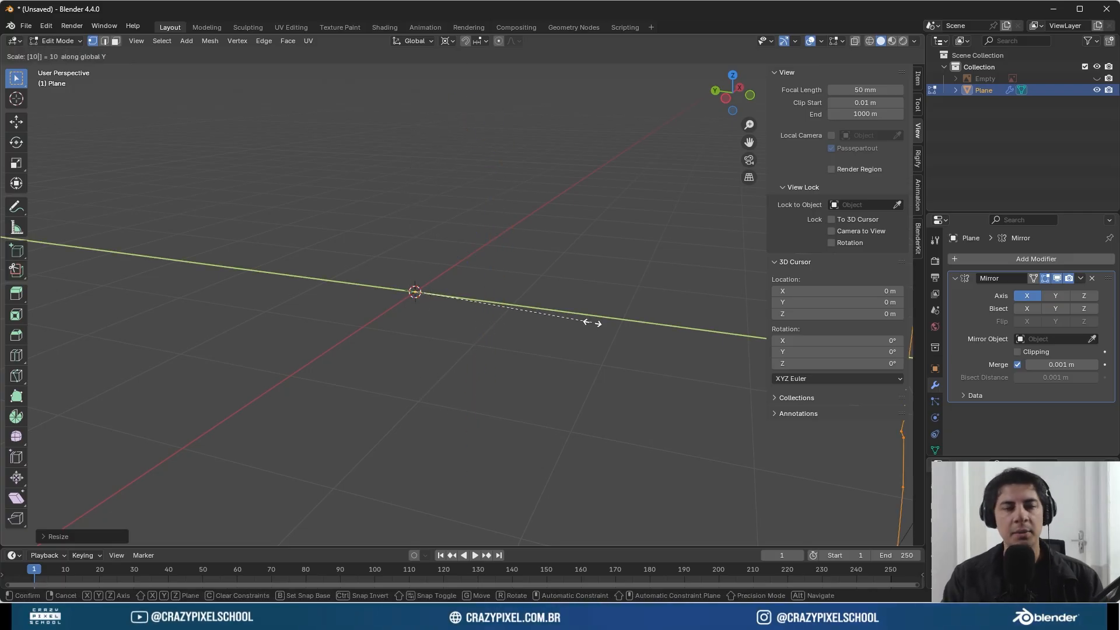
pyautogui.press('Escape')
# - Flatten the selected half outline onto the 3D cursor's plane by scaling it to 0 along global Y, and return to Object Mode
pyautogui.moveTo(600, 337); pyautogui.dragTo(623, 340, button='middle')
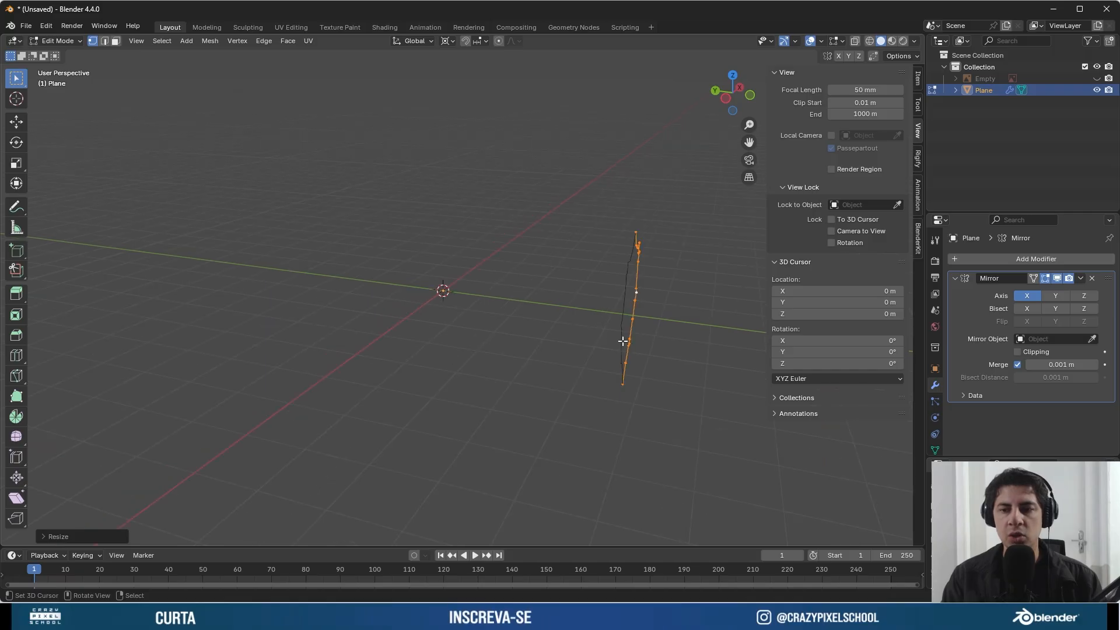
pyautogui.press('s')
pyautogui.press('y')
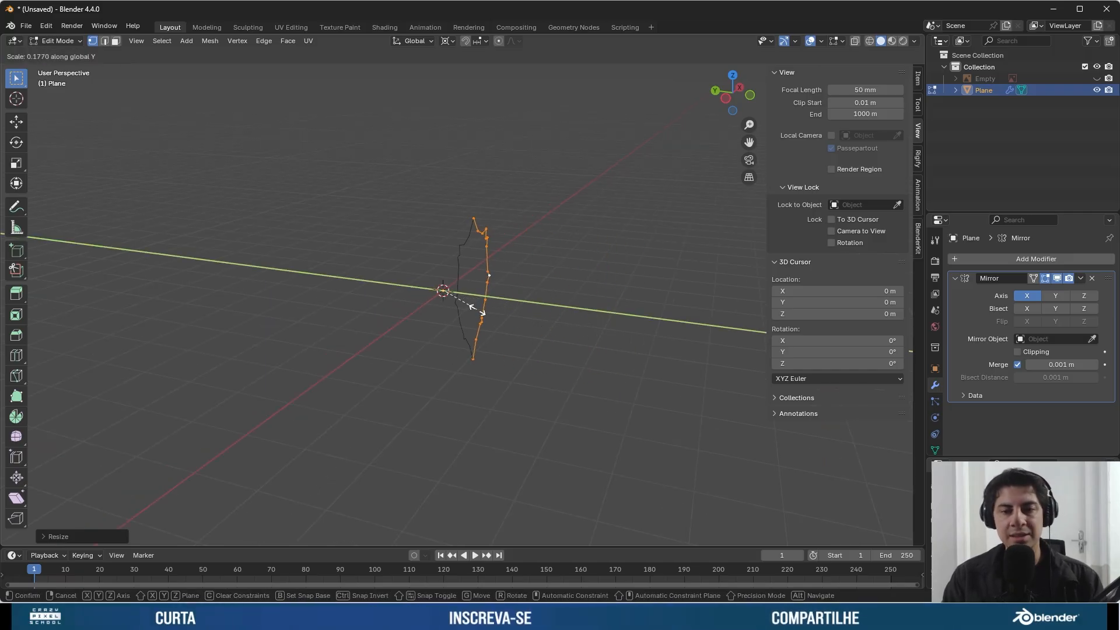
pyautogui.press('ctrl')
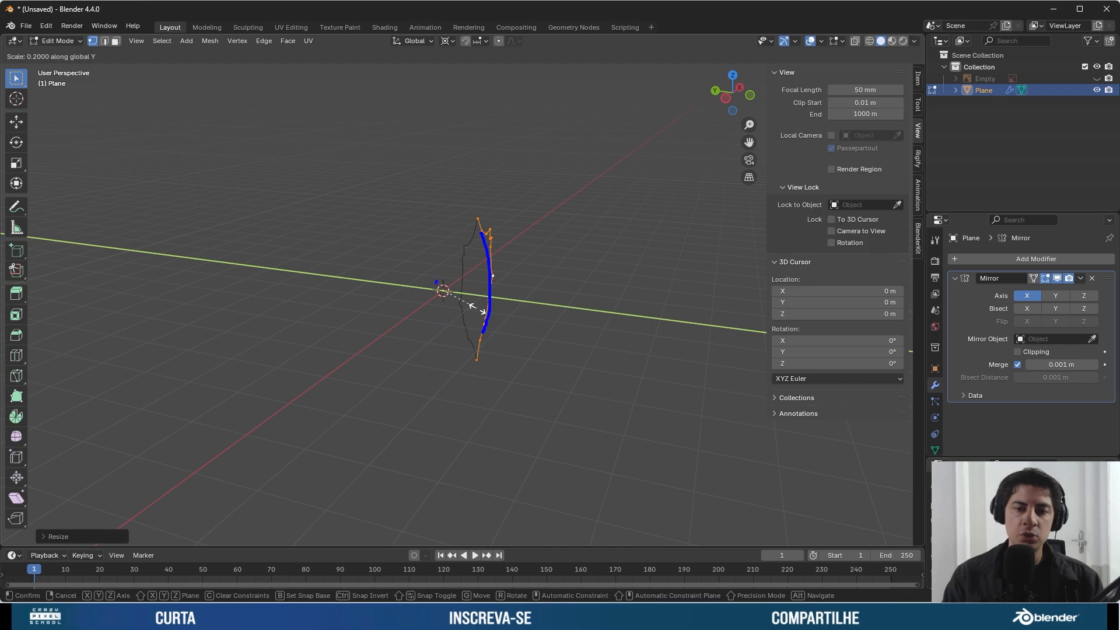
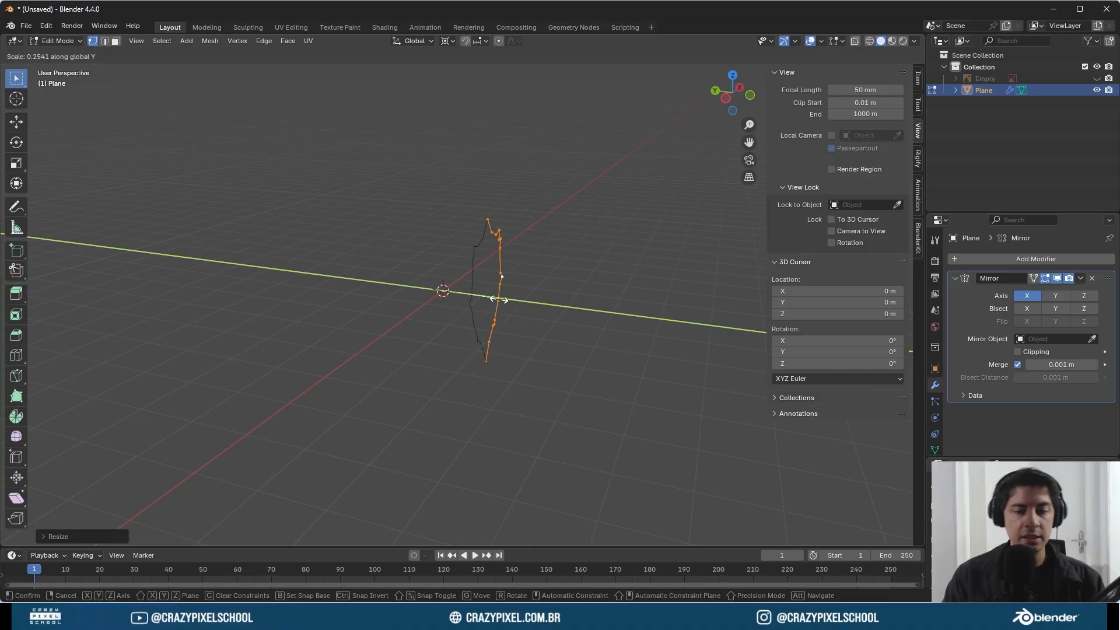
pyautogui.write('0')
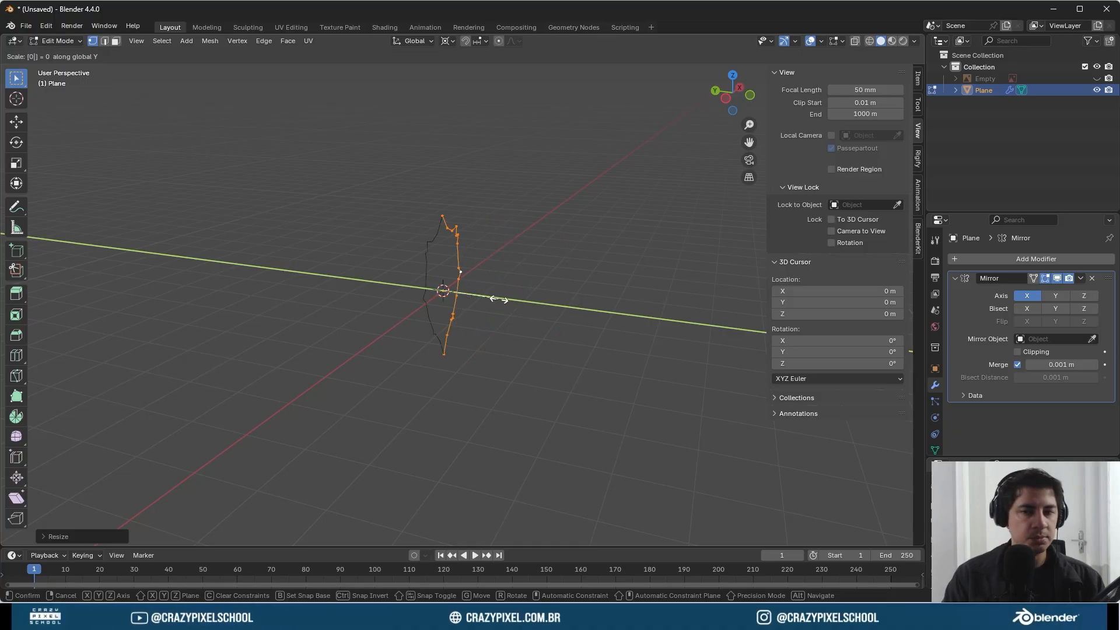
pyautogui.click(499, 299)
pyautogui.scroll(5, 501, 300)
pyautogui.moveTo(506, 303); pyautogui.dragTo(421, 397, button='middle')
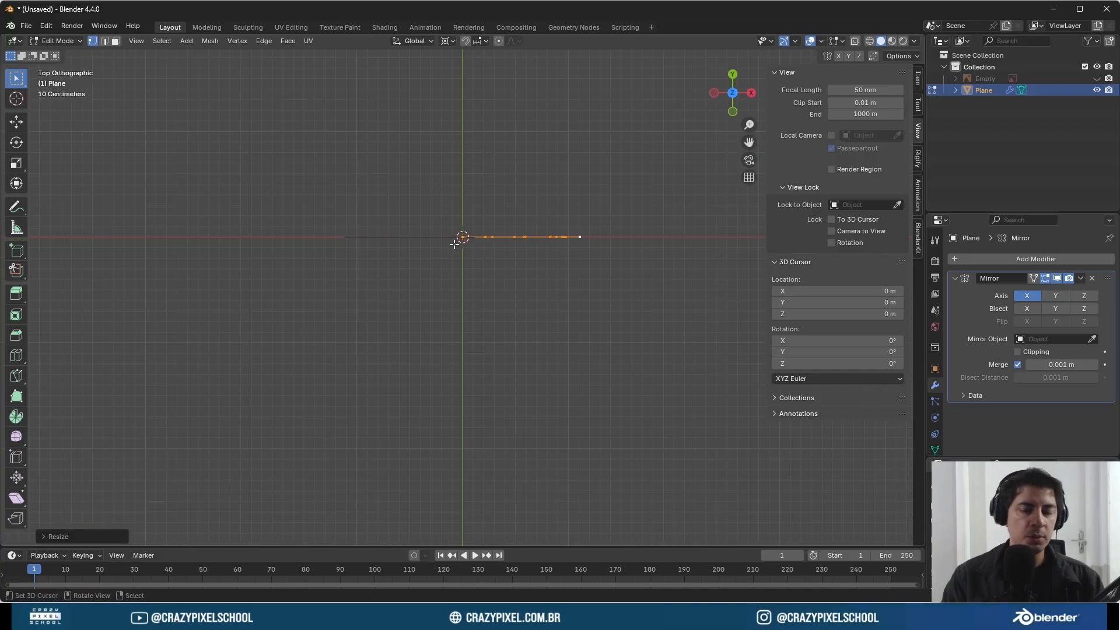
pyautogui.moveTo(454, 244)
pyautogui.mouseDown(button='middle')
pyautogui.moveTo(437, 242)
pyautogui.moveTo(443, 250)
pyautogui.mouseUp(button='middle')
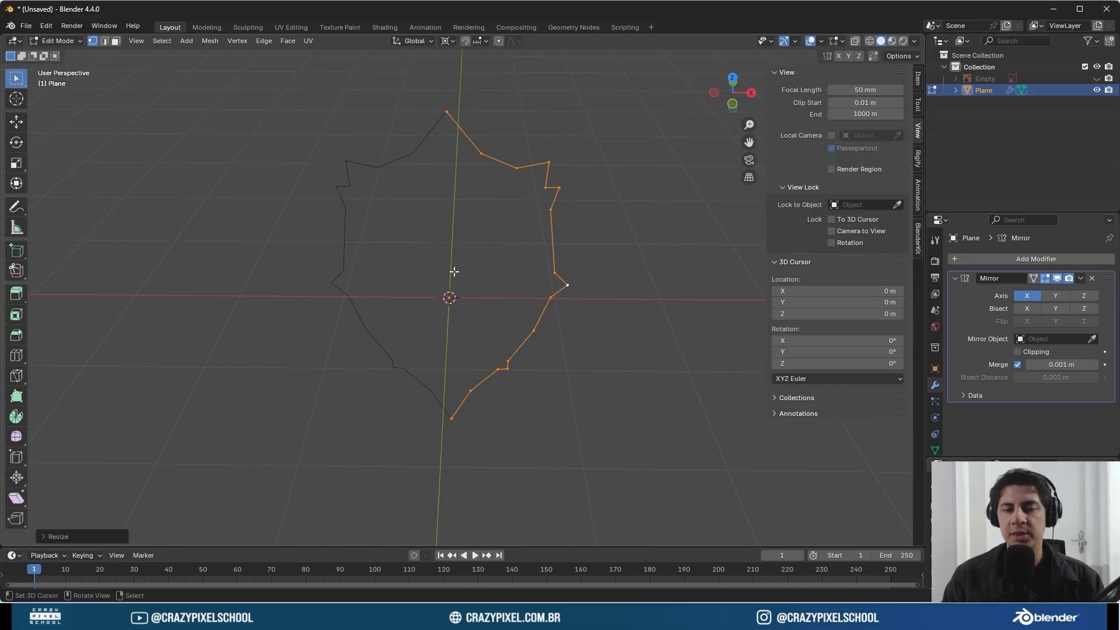
pyautogui.press('Tab')
pyautogui.moveTo(465, 300); pyautogui.dragTo(487, 295, button='middle')
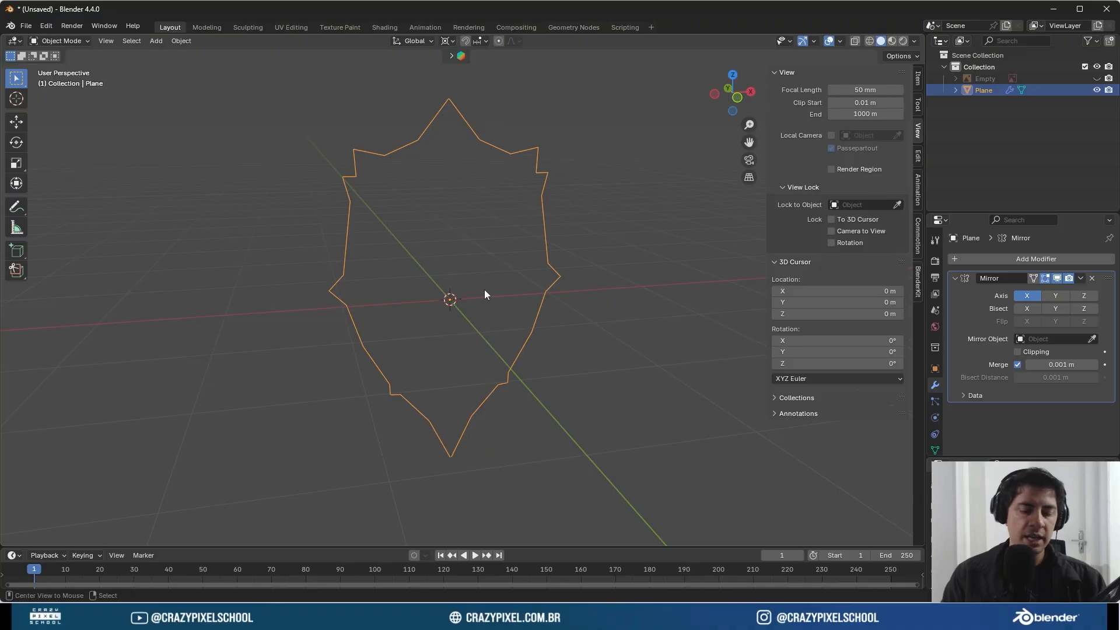
# - Unhide the shield reference image, toggling its viewport visibility off and on twice and leaving it shown
pyautogui.hotkey('alt', 'h')
pyautogui.click(670, 223)
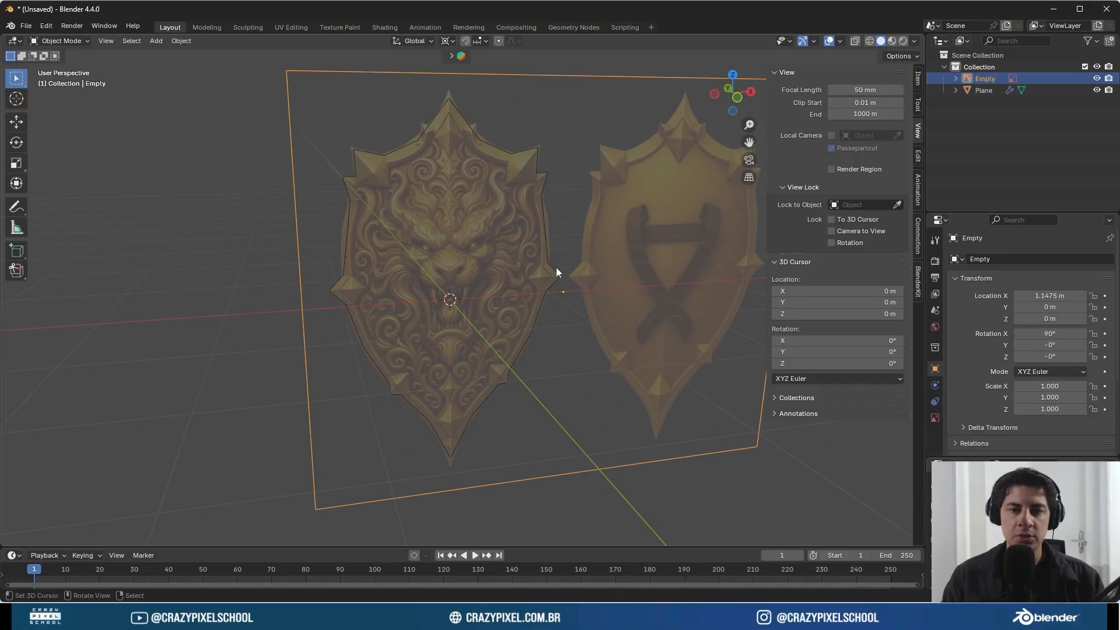
pyautogui.press('h')
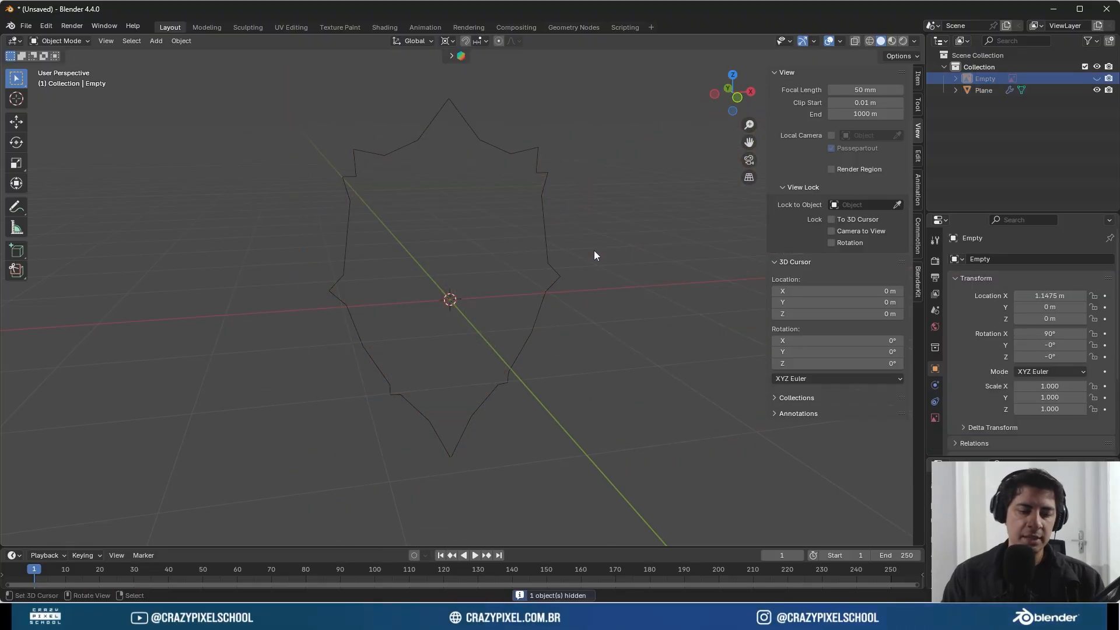
pyautogui.hotkey('alt', 'h')
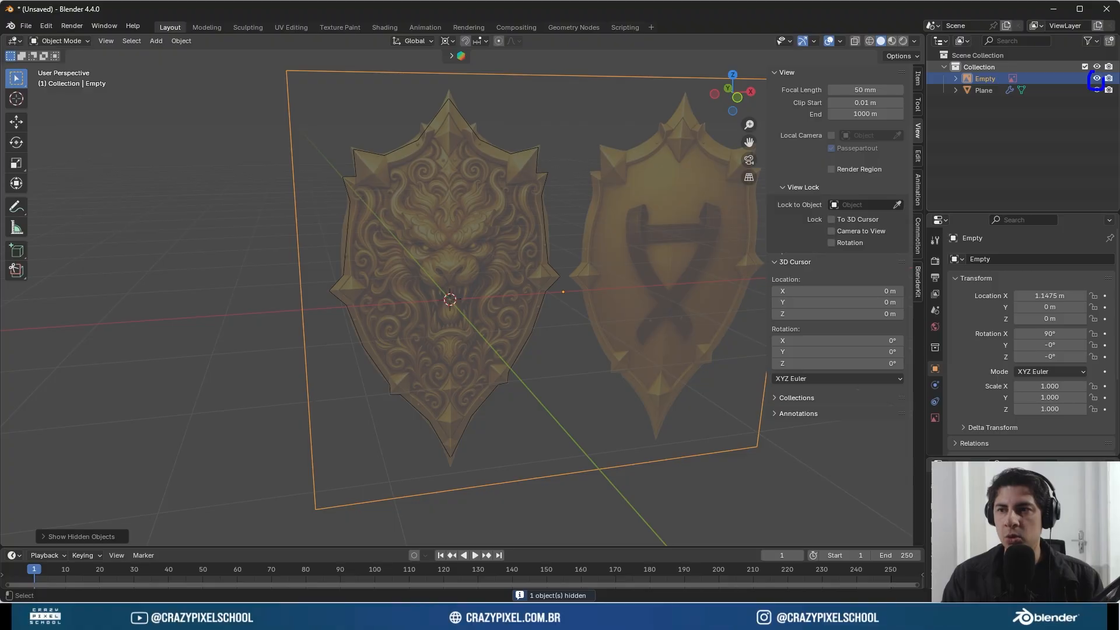
pyautogui.click(1096, 78)
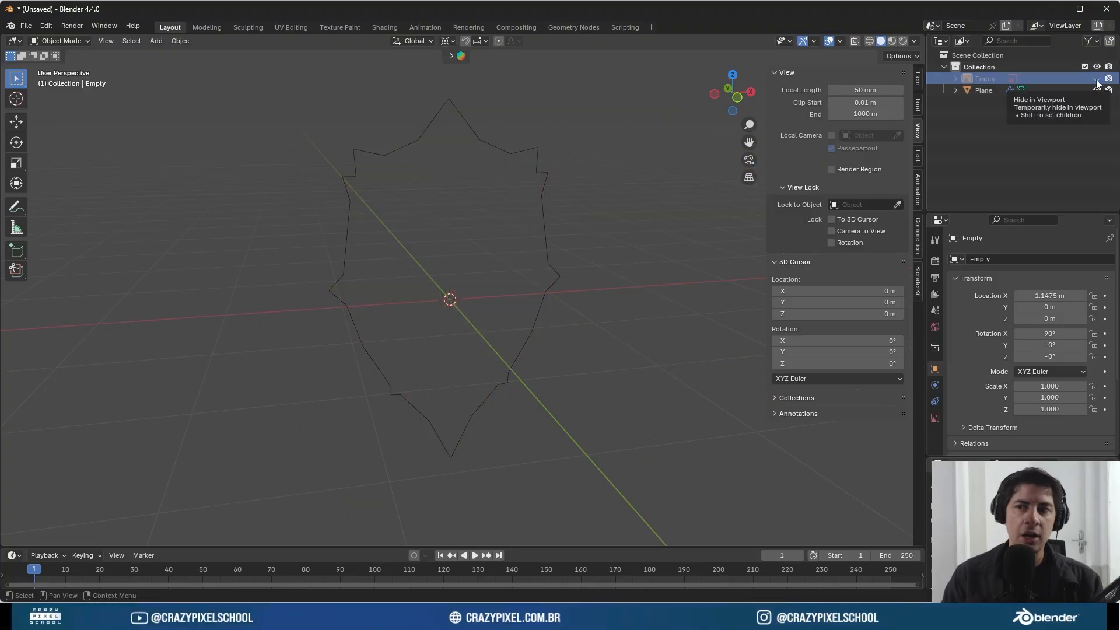
pyautogui.click(1096, 79)
# - Select the shield outline and enter Edit Mode in front orthographic view, close up on the shield's upper right corner spike
pyautogui.click(539, 230)
pyautogui.click(545, 229)
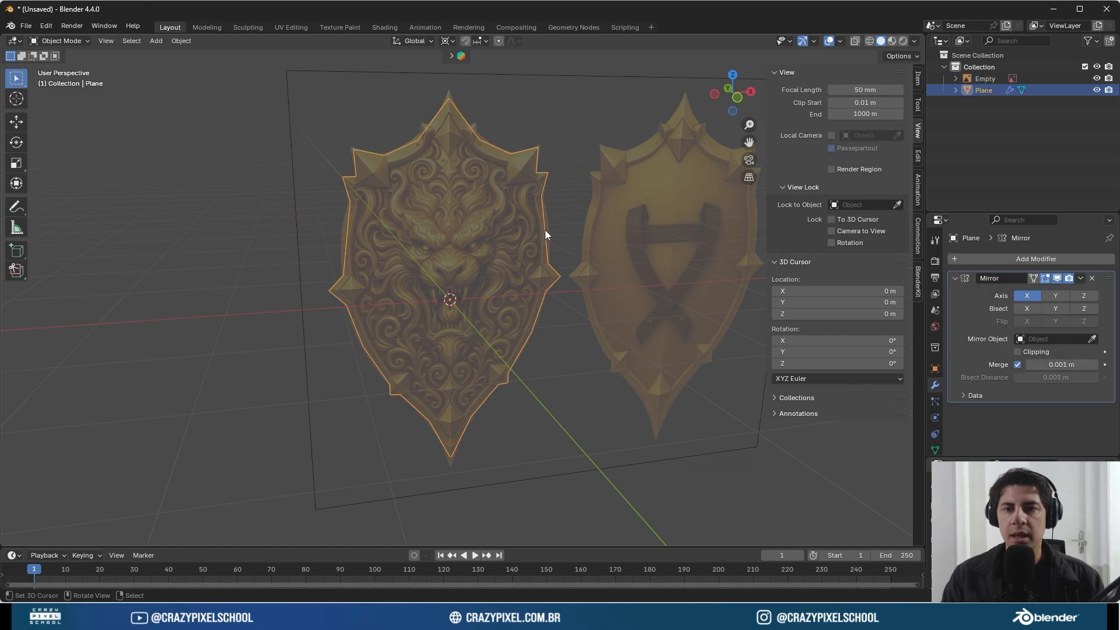
pyautogui.press('KP_1')
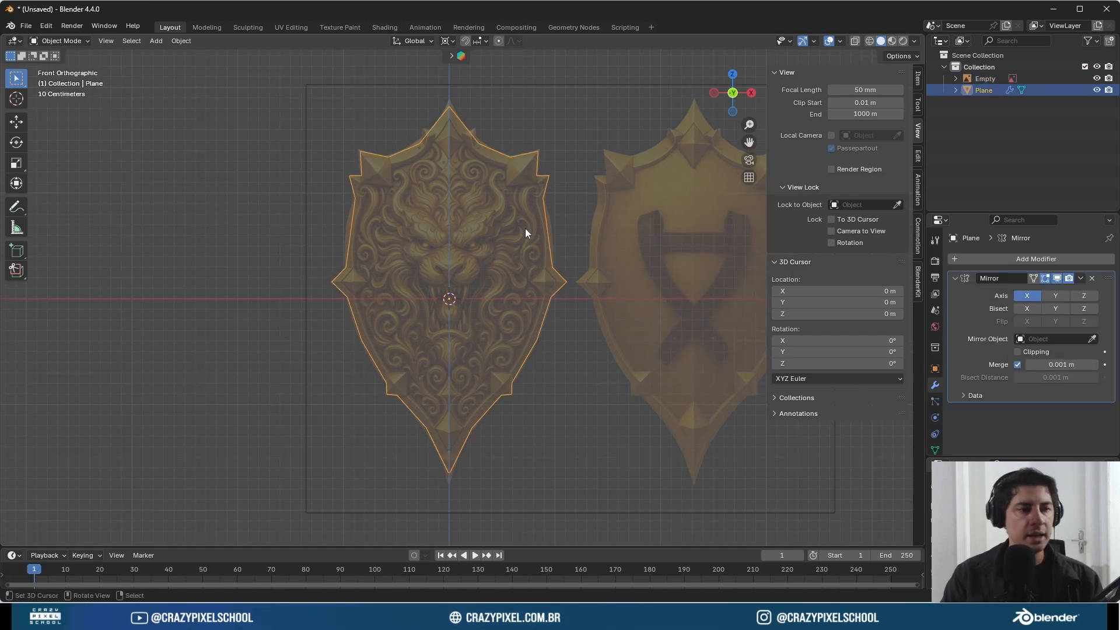
pyautogui.press('Tab')
pyautogui.scroll(6, 525, 232)
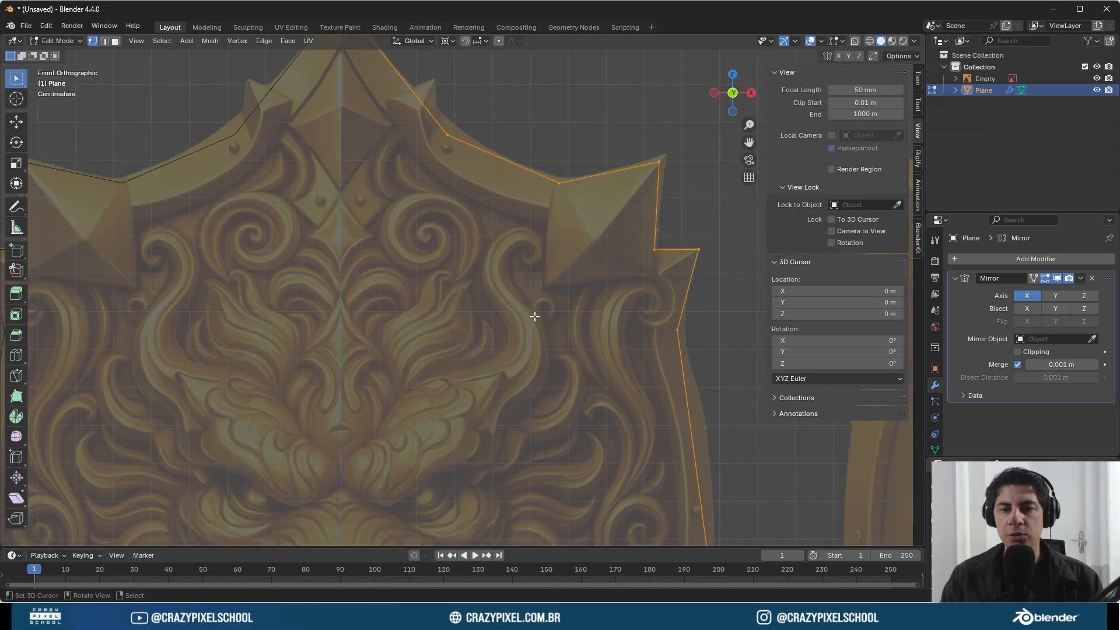
pyautogui.moveTo(559, 187)
pyautogui.mouseDown()
pyautogui.moveTo(588, 244)
pyautogui.moveTo(645, 166)
pyautogui.mouseUp()
pyautogui.moveTo(647, 264)
pyautogui.mouseDown()
pyautogui.moveTo(587, 253)
pyautogui.moveTo(547, 287)
pyautogui.moveTo(550, 188)
pyautogui.mouseUp()
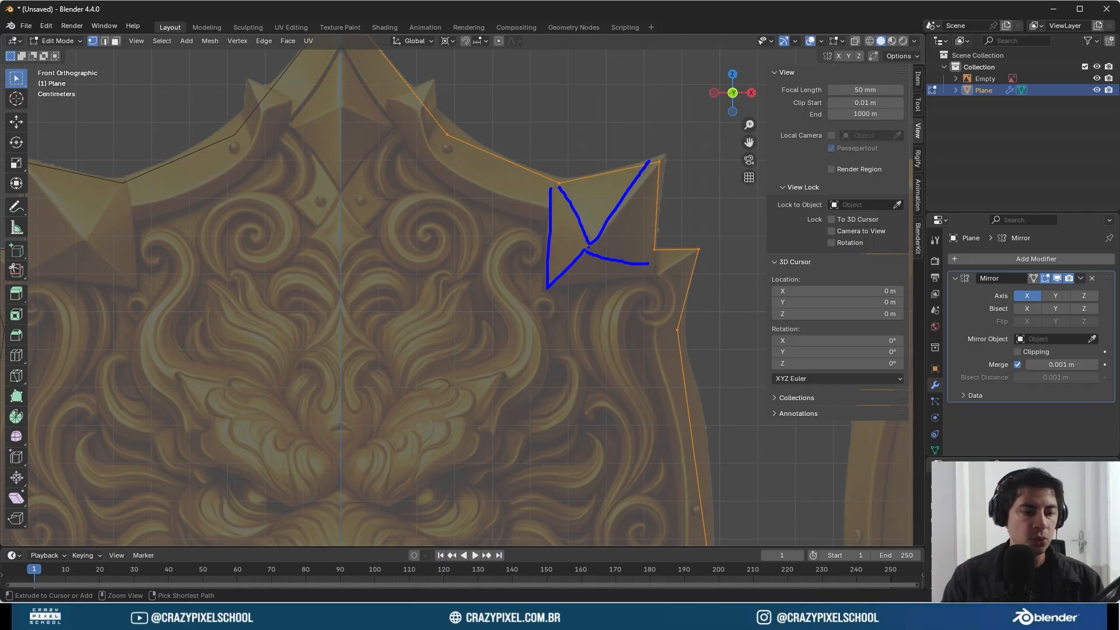
# - Extrude the tip vertex of the upper right corner spike inward to the spike's central peak on the reference image
pyautogui.click(660, 165)
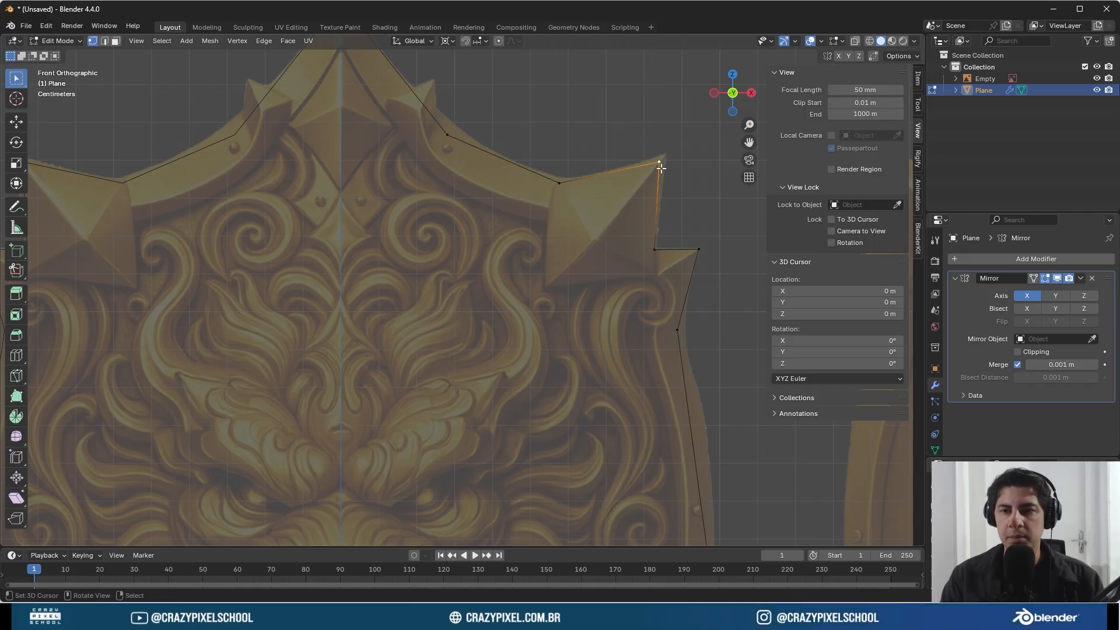
pyautogui.press('e')
pyautogui.click(602, 241)
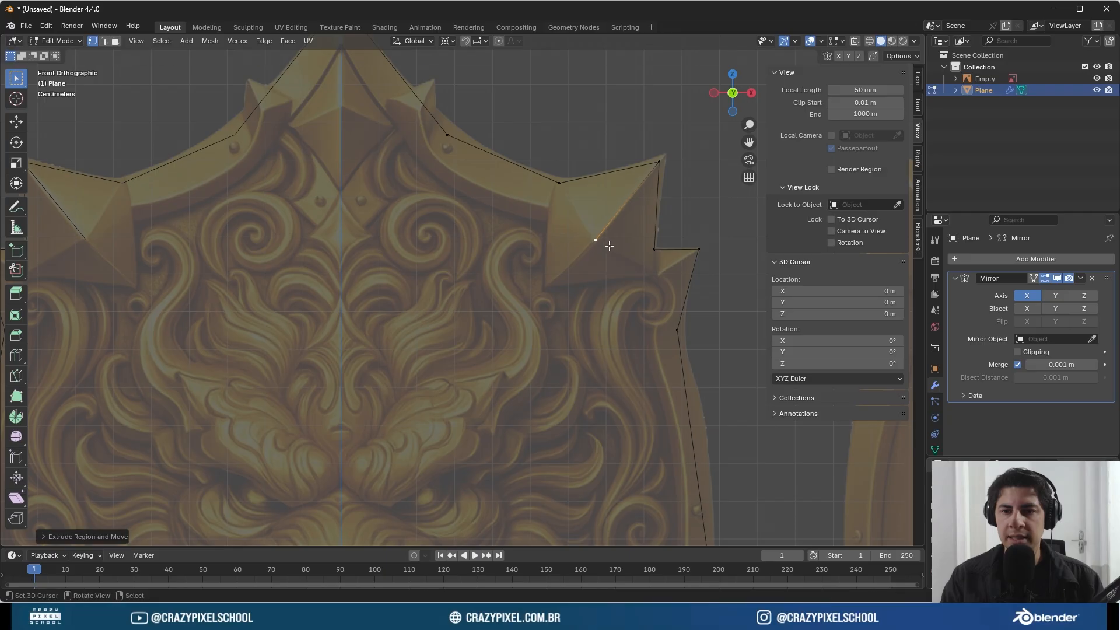
# - Extrude the spike's central peak vertex to its lower inner corner and fill the triangular face along the spike's upper edge
pyautogui.press('e')
pyautogui.click(537, 295)
pyautogui.keyDown('shift'); pyautogui.click(559, 184); pyautogui.keyUp('shift')
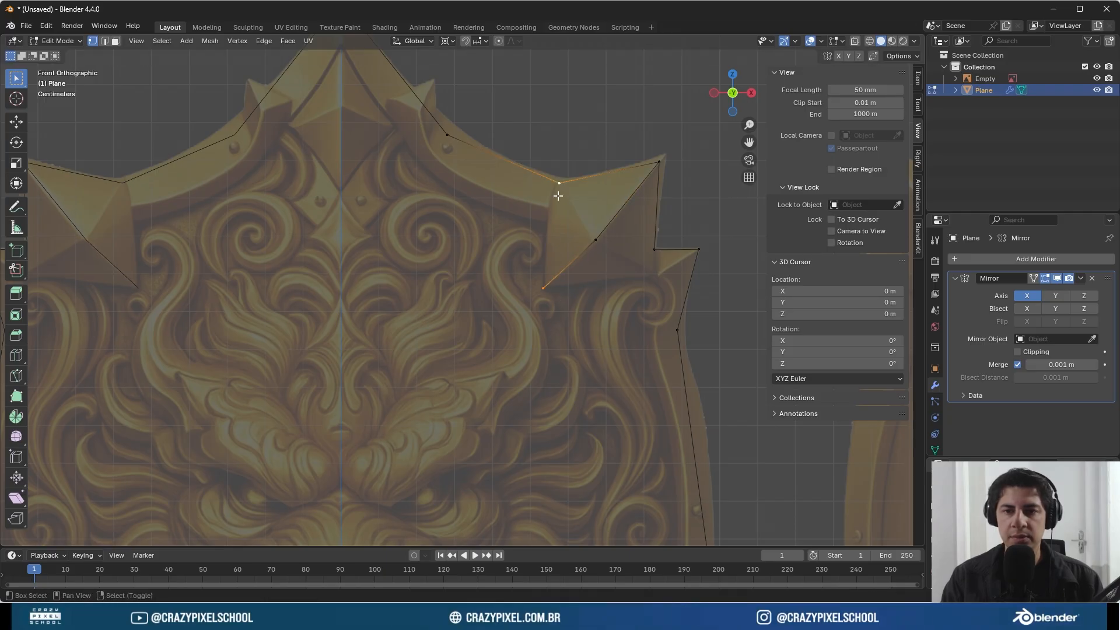
pyautogui.keyDown('shift'); pyautogui.click(593, 244); pyautogui.keyUp('shift')
pyautogui.keyDown('shift'); pyautogui.click(535, 295); pyautogui.keyUp('shift')
pyautogui.keyDown('shift'); pyautogui.click(558, 208); pyautogui.keyUp('shift')
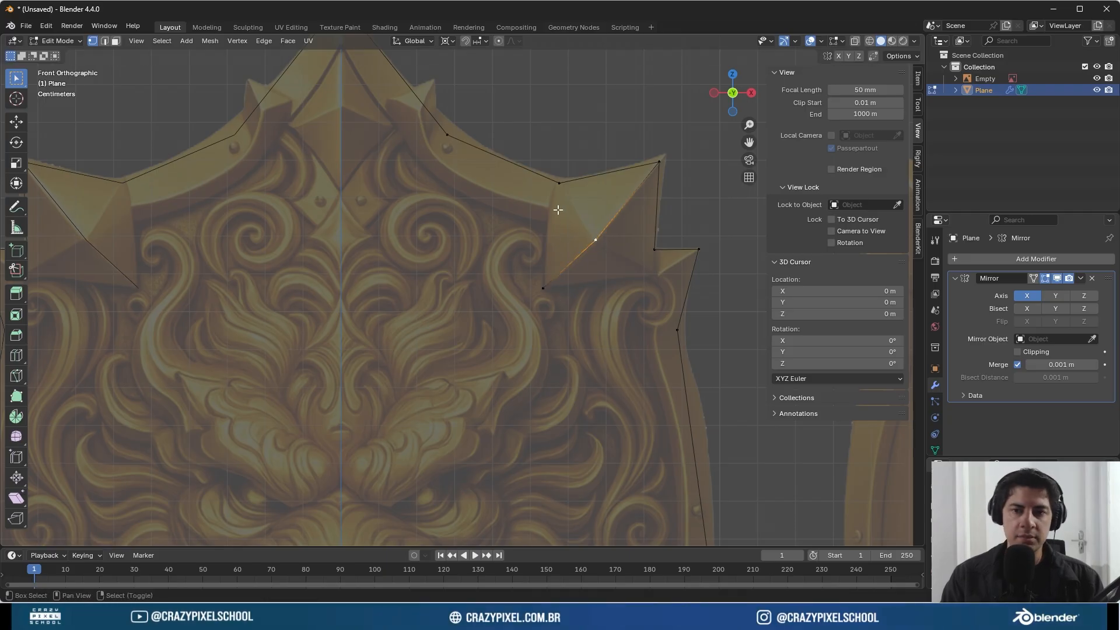
pyautogui.keyDown('shift'); pyautogui.click(559, 209); pyautogui.keyUp('shift')
pyautogui.keyDown('shift'); pyautogui.click(657, 178); pyautogui.keyUp('shift')
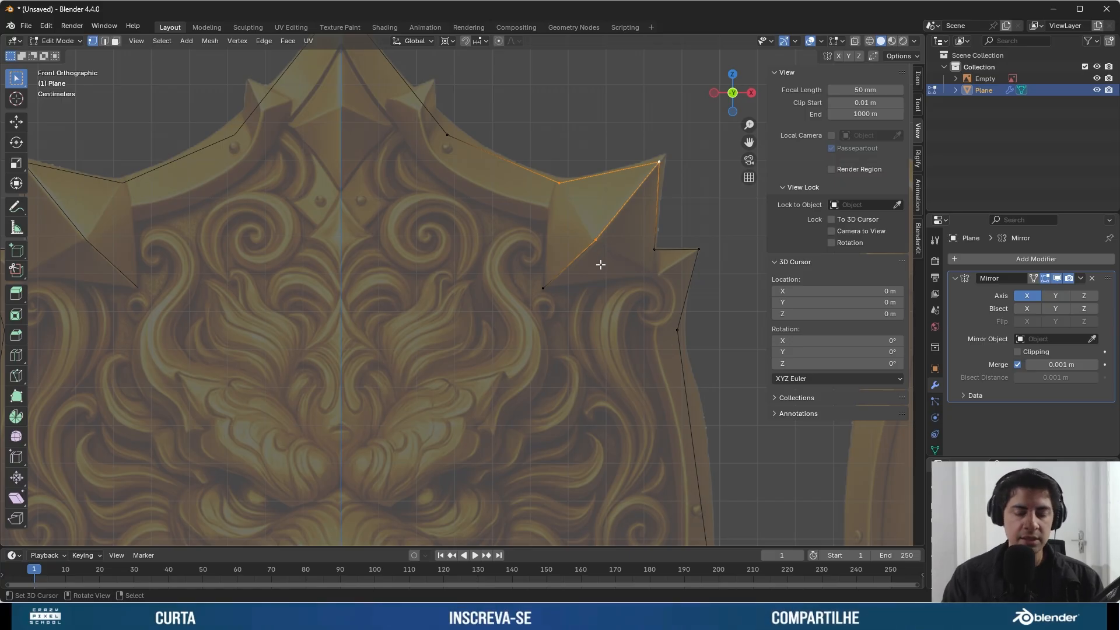
pyautogui.press('f')
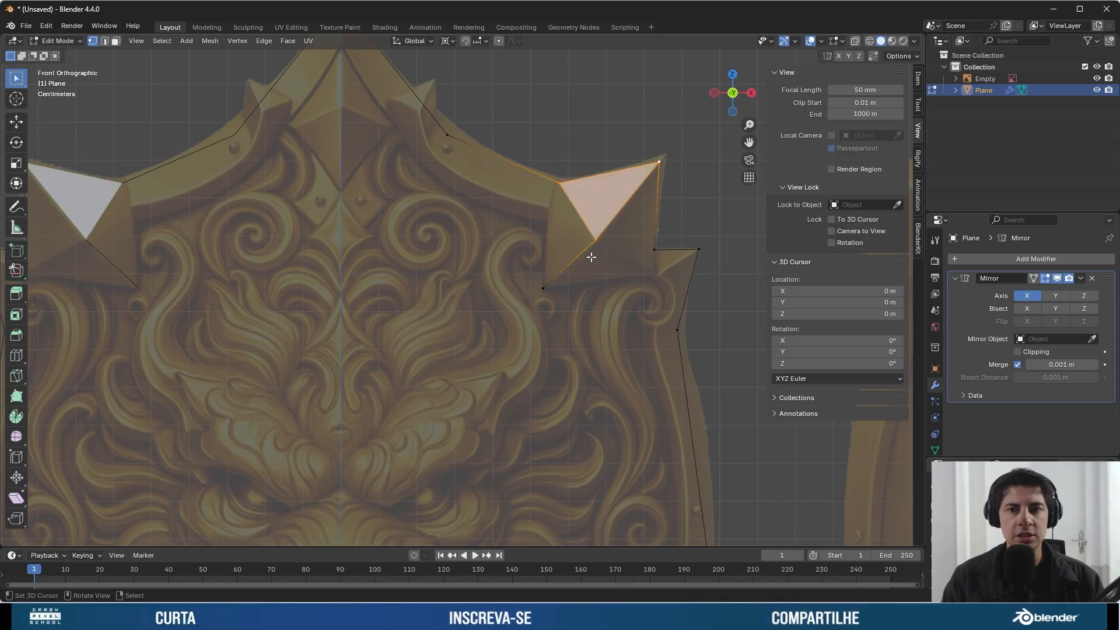
# - Fill the remaining inner, outer and lower triangular faces between the upper right spike's corners and its central peak
pyautogui.rightClick(591, 255)
pyautogui.keyDown('shift'); pyautogui.rightClick(548, 284); pyautogui.keyUp('shift')
pyautogui.keyDown('shift'); pyautogui.rightClick(555, 190); pyautogui.keyUp('shift')
pyautogui.press('f')
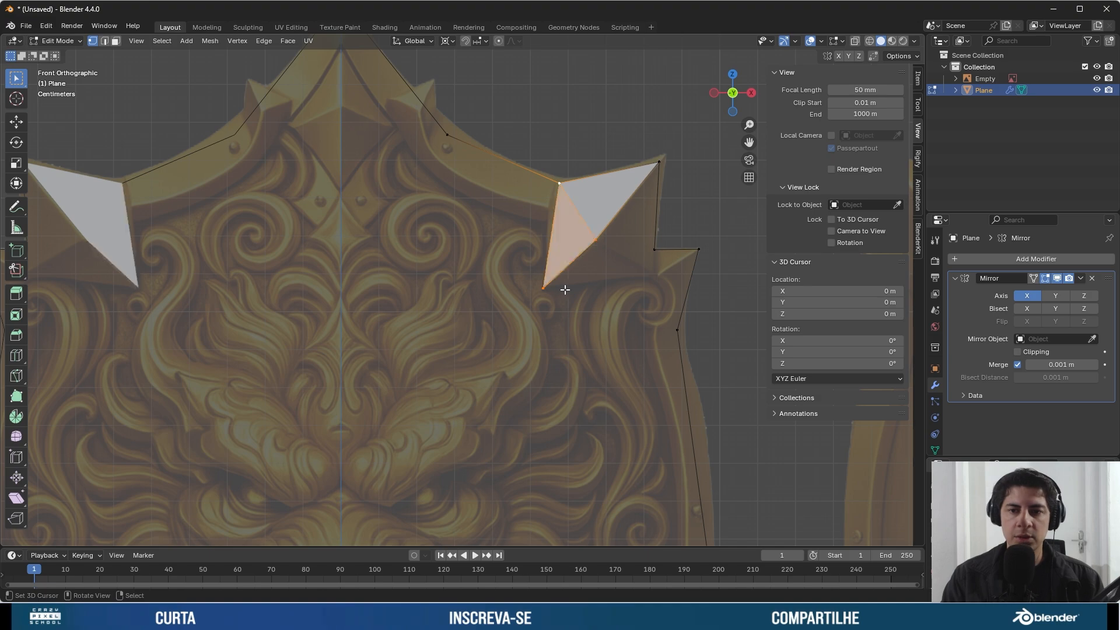
pyautogui.rightClick(593, 243)
pyautogui.keyDown('shift'); pyautogui.rightClick(653, 254); pyautogui.keyUp('shift')
pyautogui.keyDown('shift'); pyautogui.rightClick(657, 169); pyautogui.keyUp('shift')
pyautogui.press('f')
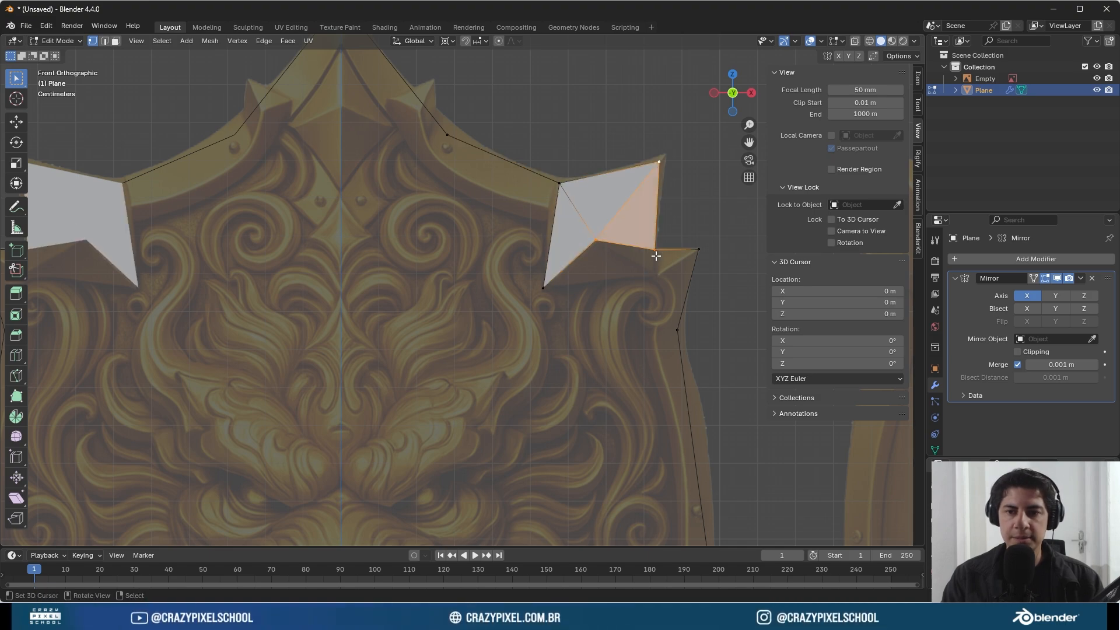
pyautogui.rightClick(651, 254)
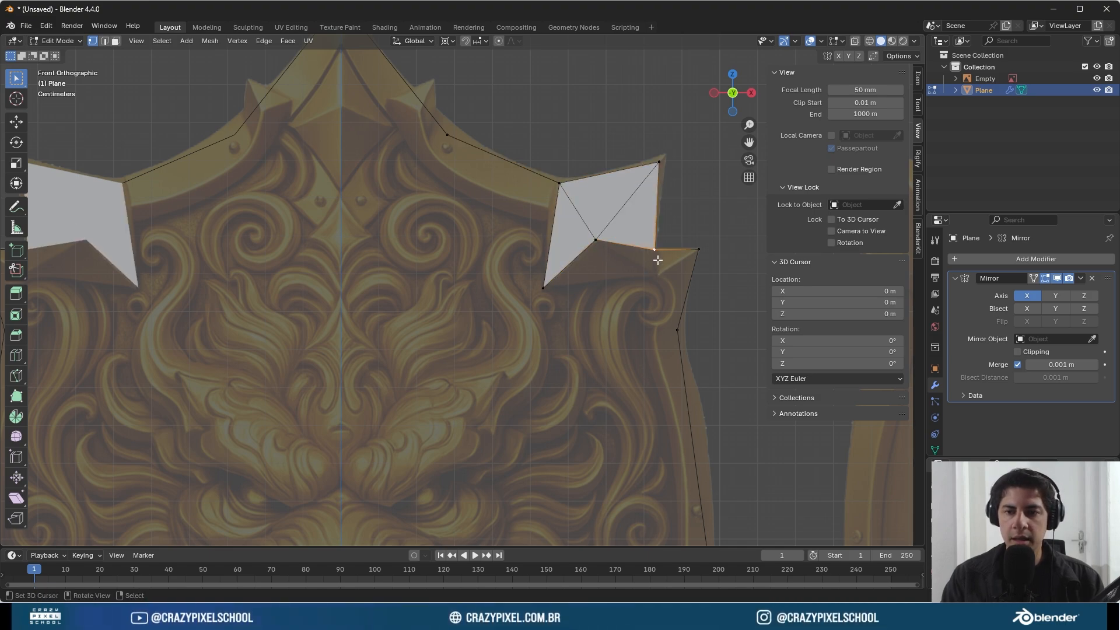
pyautogui.keyDown('shift'); pyautogui.rightClick(543, 288); pyautogui.keyUp('shift')
pyautogui.keyDown('shift'); pyautogui.rightClick(594, 243); pyautogui.keyUp('shift')
pyautogui.press('f')
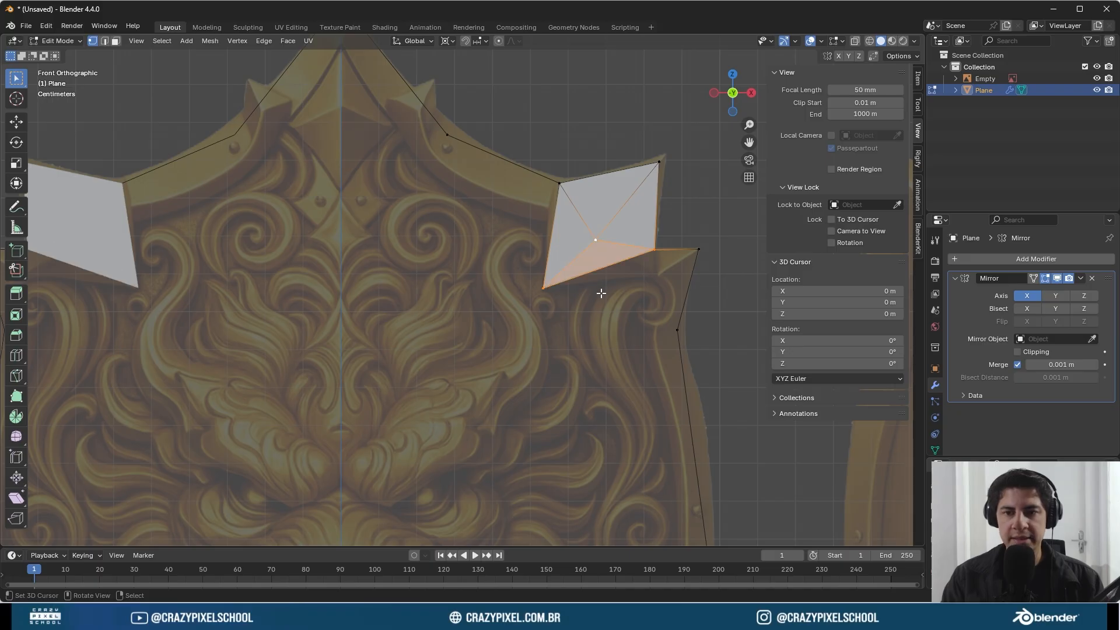
# - Fill the small side spike's triangle and the face linking its lower base vertex to the large spike's inner corner
pyautogui.moveTo(553, 275)
pyautogui.mouseDown()
pyautogui.moveTo(645, 268)
pyautogui.moveTo(593, 240)
pyautogui.mouseUp()
pyautogui.keyDown('shift'); pyautogui.moveTo(625, 277); pyautogui.dragTo(538, 259, button='middle'); pyautogui.keyUp('shift')
pyautogui.rightClick(571, 242)
pyautogui.keyDown('shift'); pyautogui.rightClick(578, 294); pyautogui.keyUp('shift')
pyautogui.keyDown('shift'); pyautogui.rightClick(600, 238); pyautogui.keyUp('shift')
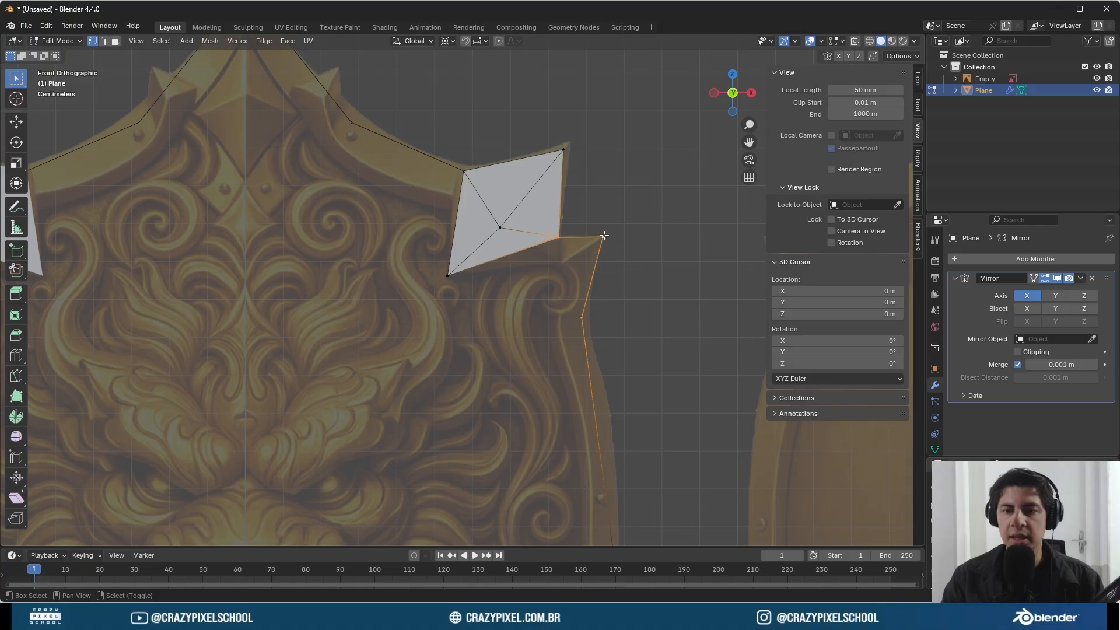
pyautogui.press('f')
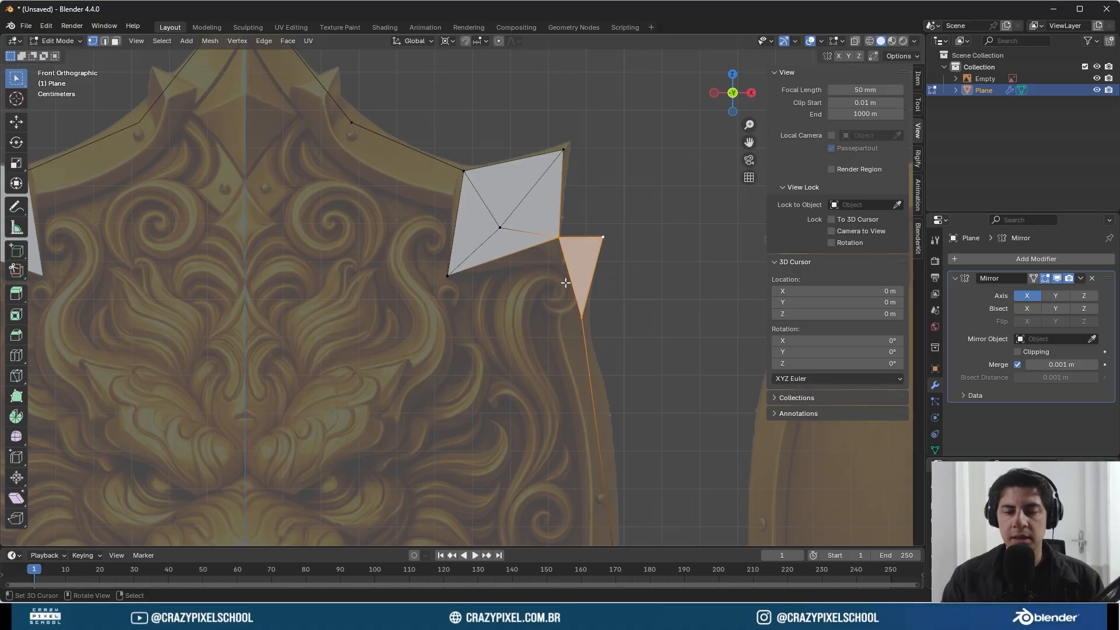
pyautogui.rightClick(584, 296)
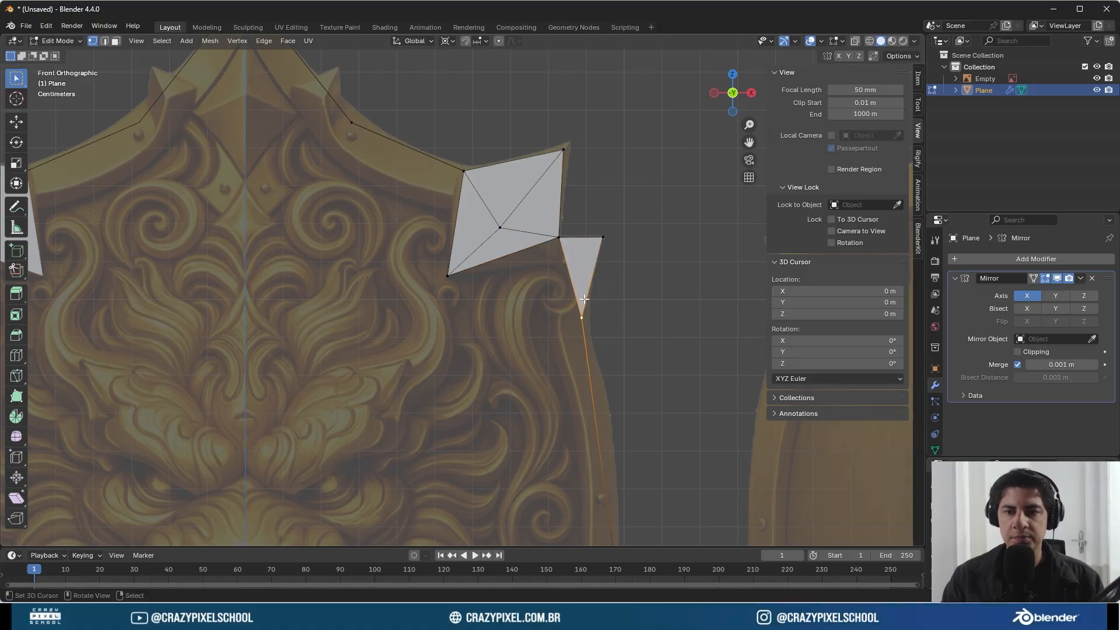
pyautogui.keyDown('shift'); pyautogui.rightClick(468, 274); pyautogui.keyUp('shift')
pyautogui.keyDown('shift'); pyautogui.rightClick(550, 251); pyautogui.keyUp('shift')
pyautogui.press('f')
pyautogui.scroll(-4, 605, 278)
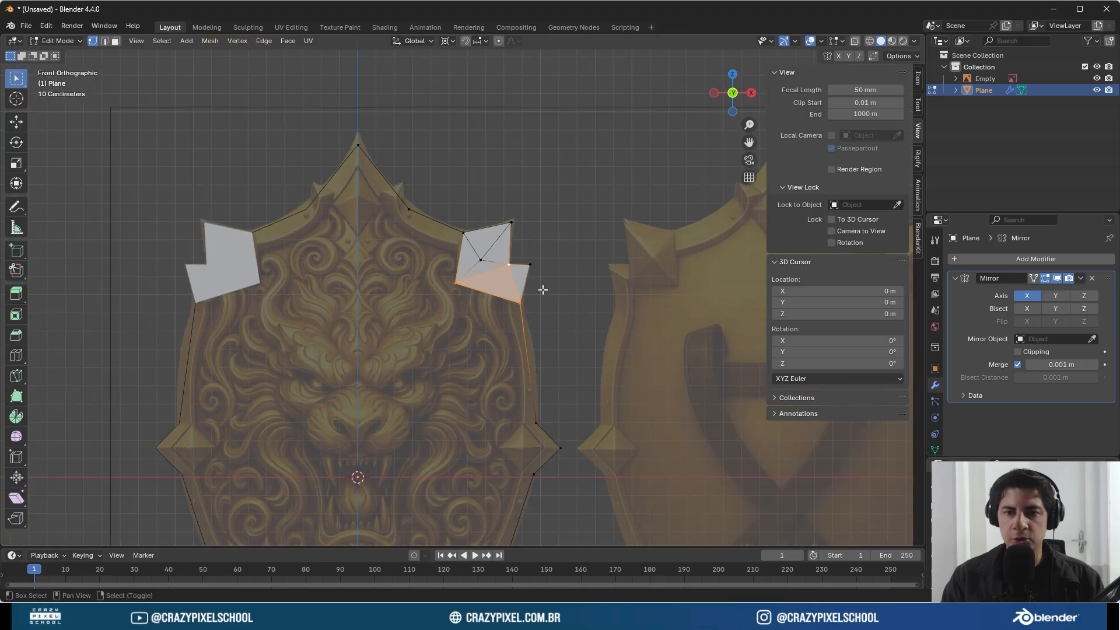
pyautogui.keyDown('shift'); pyautogui.moveTo(538, 289); pyautogui.dragTo(561, 199, button='middle'); pyautogui.keyUp('shift')
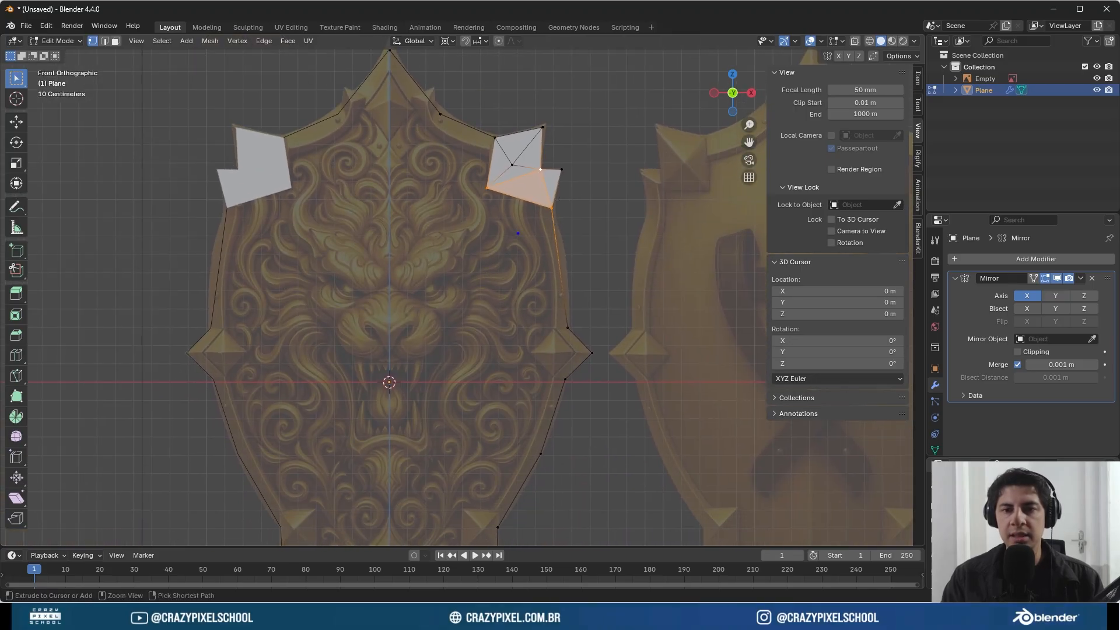
pyautogui.moveTo(395, 175)
pyautogui.mouseDown()
pyautogui.moveTo(475, 254)
pyautogui.moveTo(379, 519)
pyautogui.moveTo(365, 171)
pyautogui.moveTo(419, 153)
pyautogui.mouseUp()
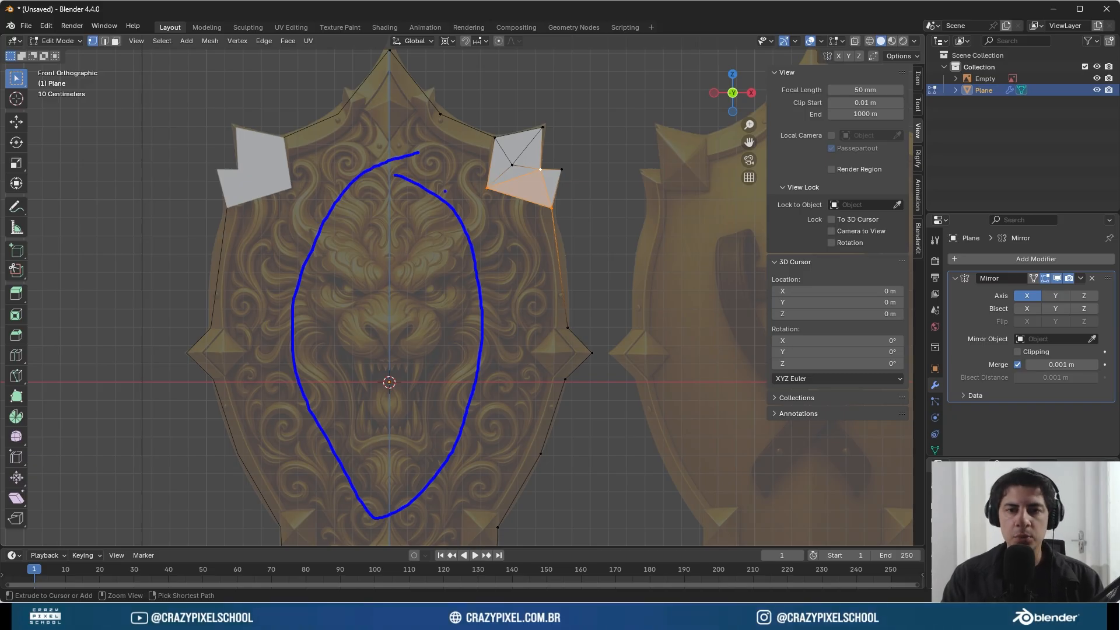
pyautogui.hotkey('ctrl', 'z')
pyautogui.moveTo(432, 230); pyautogui.dragTo(480, 239, button='middle')
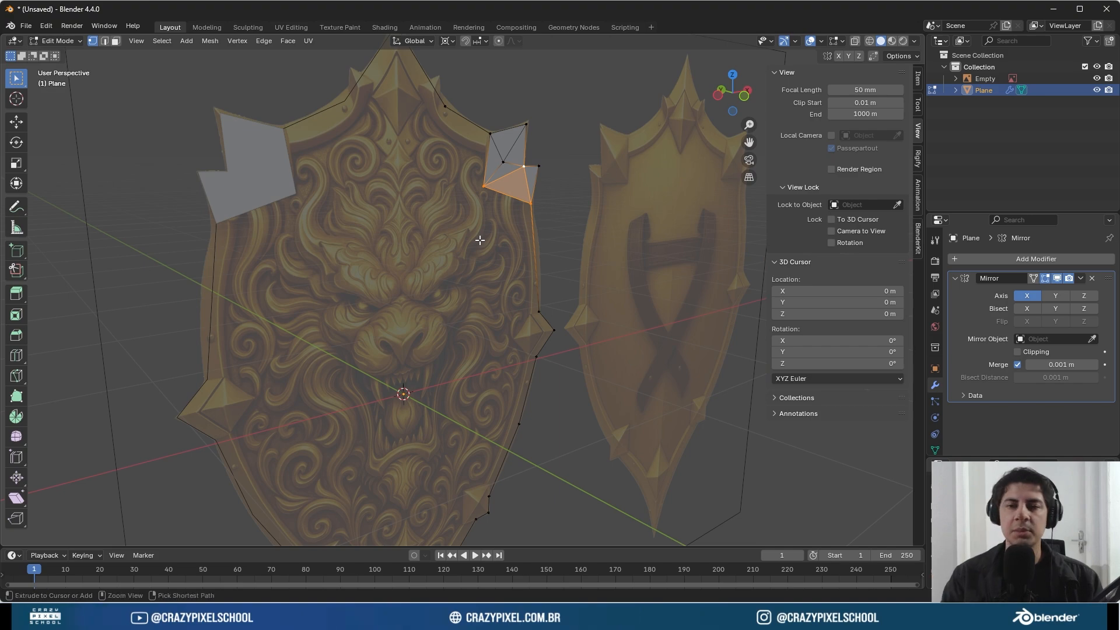
pyautogui.moveTo(495, 198); pyautogui.dragTo(488, 251)
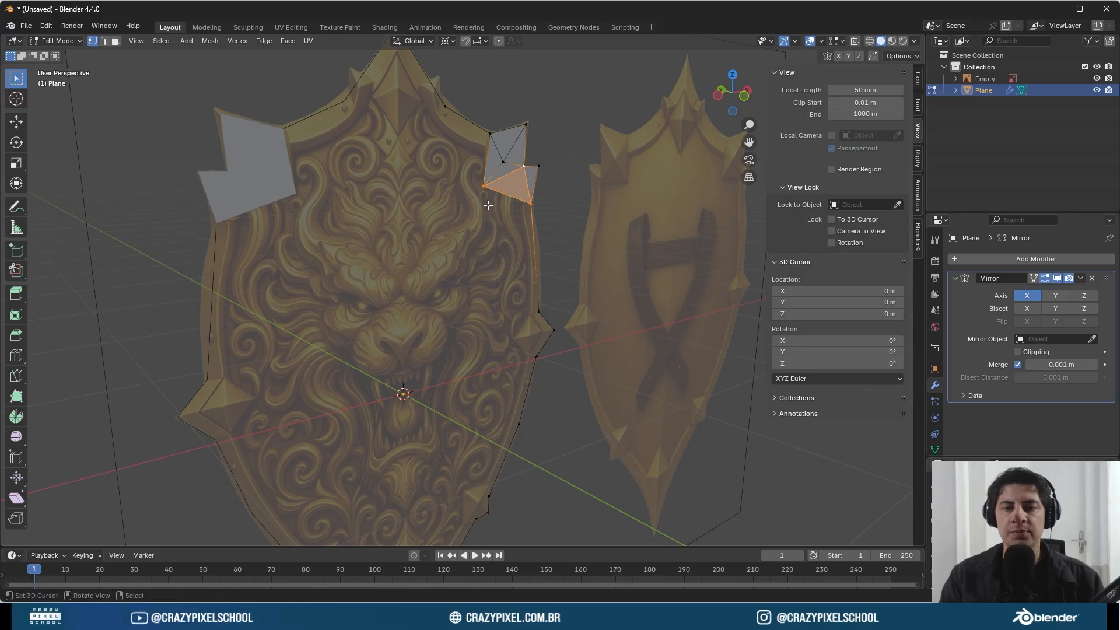
# - Move the spike's lower inner corner vertex and its central peak vertex forward out of the shield plane along global Y
pyautogui.moveTo(472, 352); pyautogui.dragTo(446, 286, button='middle')
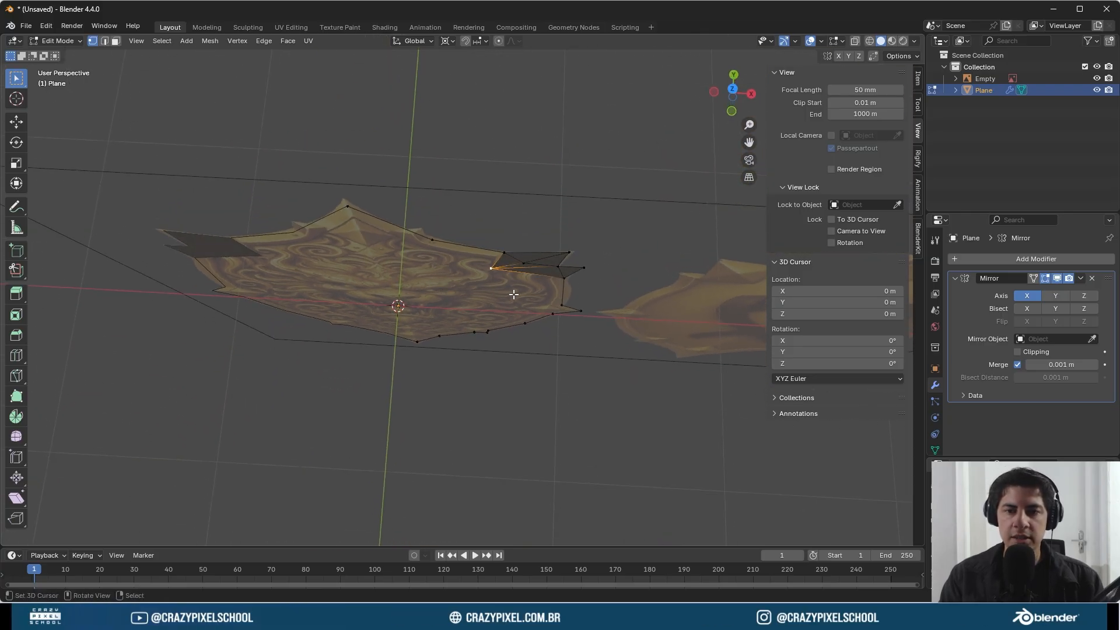
pyautogui.press('g')
pyautogui.click(513, 334)
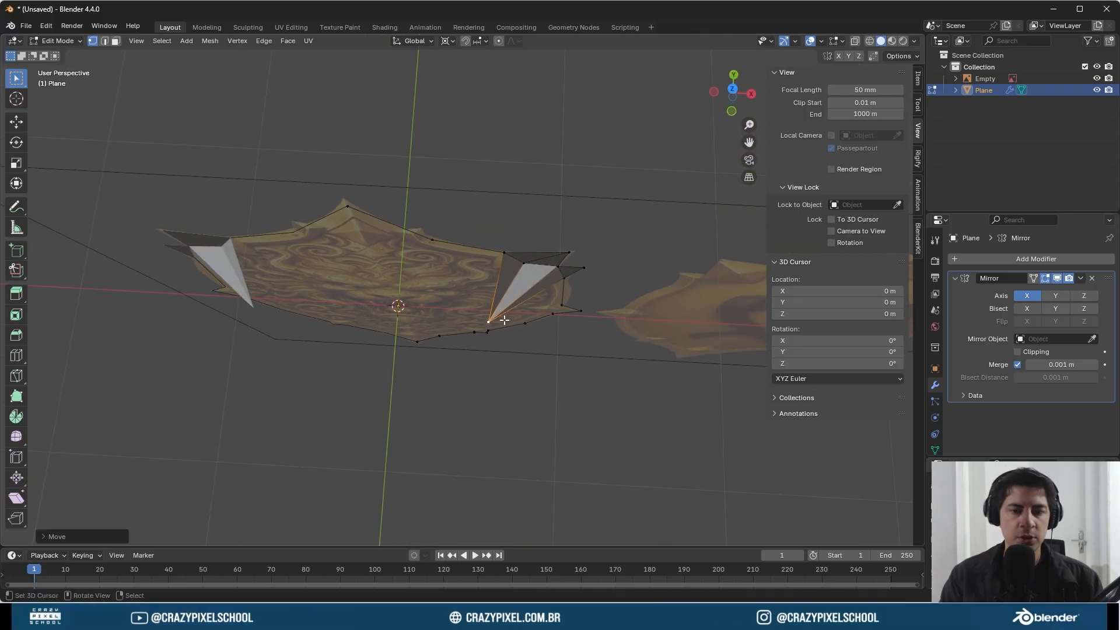
pyautogui.press('g')
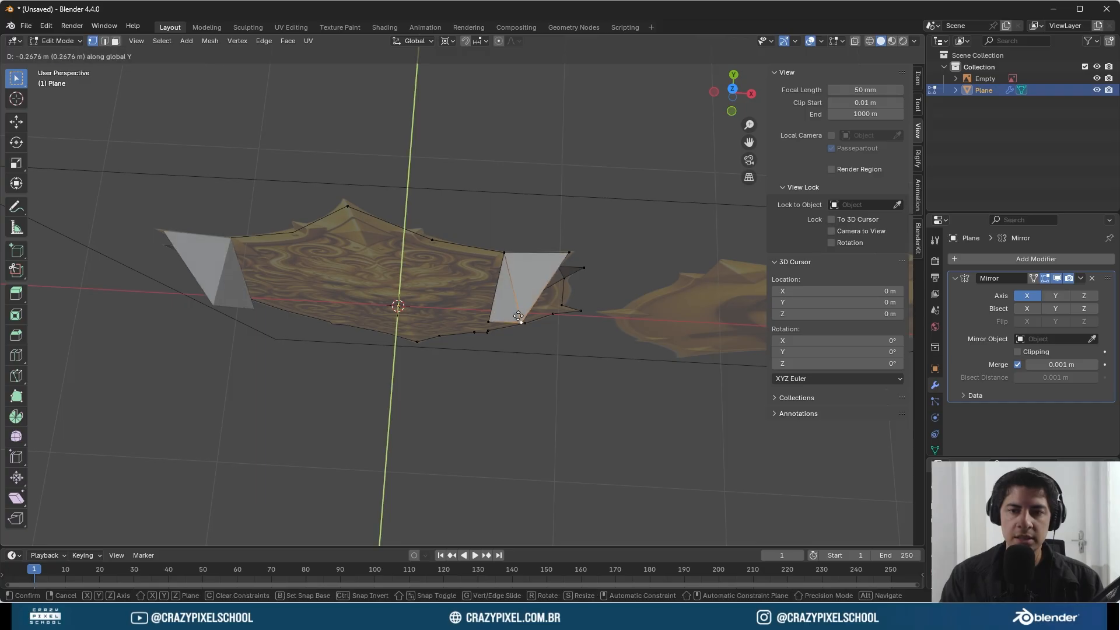
pyautogui.click(506, 320)
# - In front view, extrude the spike's lower inner corner vertex inward toward the lion's forehead
pyautogui.press('KP_1')
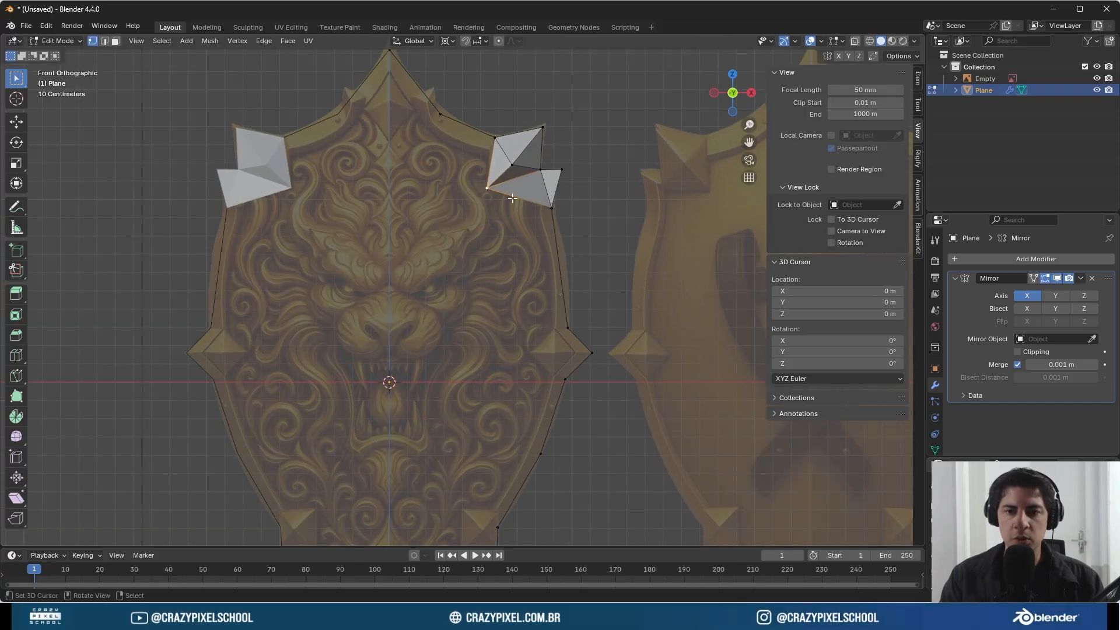
pyautogui.press('e')
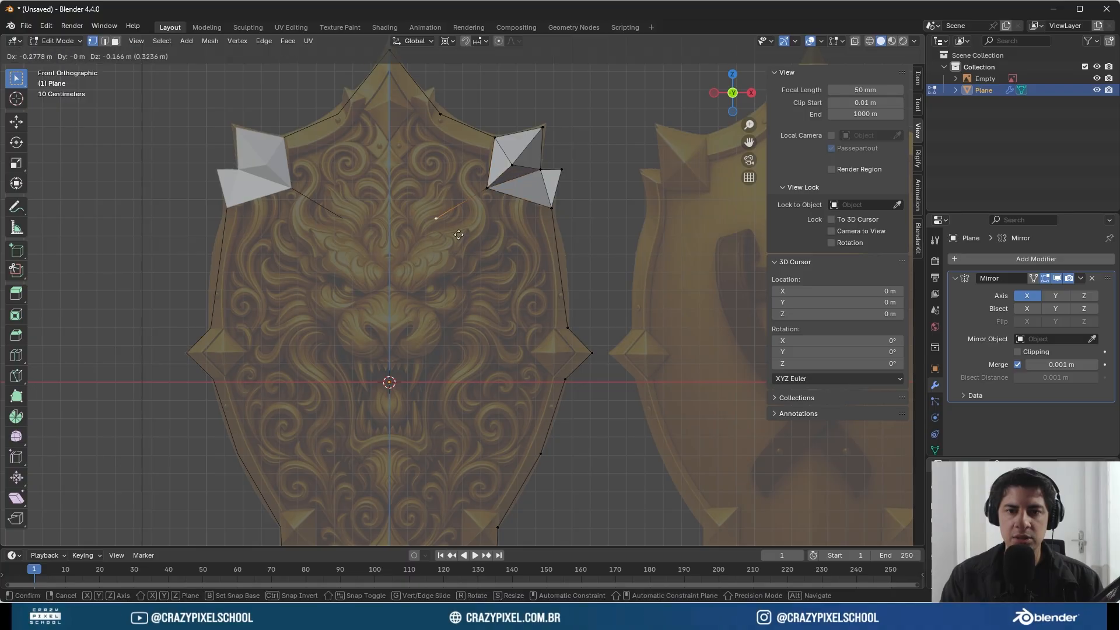
pyautogui.click(466, 223)
# - Extrude the outline vertex at the top spike's right base diagonally down across the mirror centre line
pyautogui.keyDown('shift'); pyautogui.moveTo(443, 121); pyautogui.dragTo(454, 218, button='middle'); pyautogui.keyUp('shift')
pyautogui.click(452, 212)
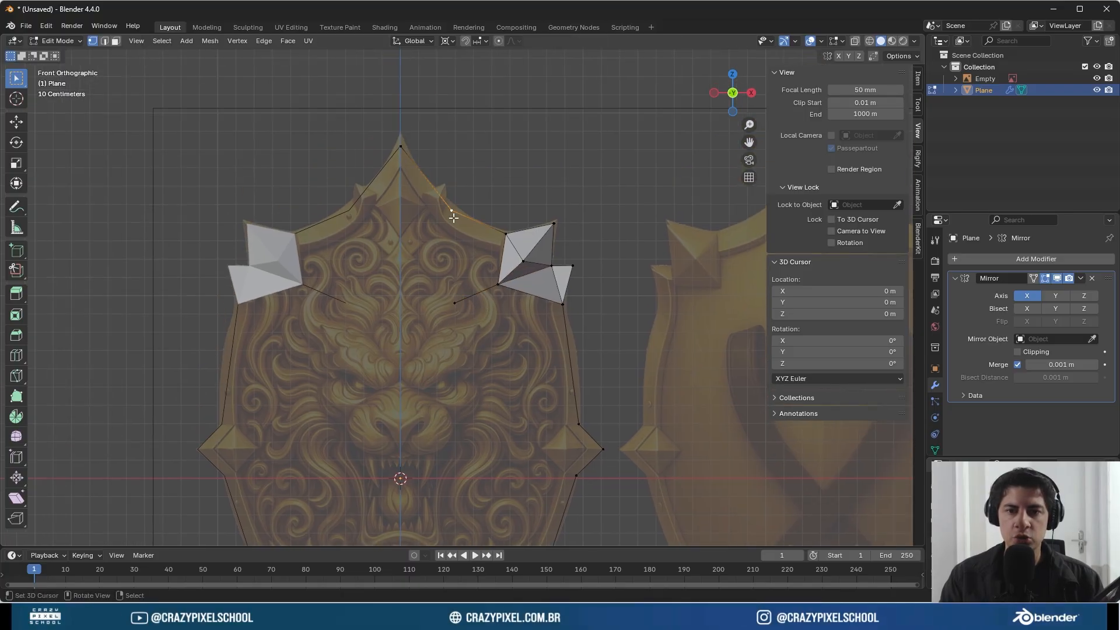
pyautogui.press('e')
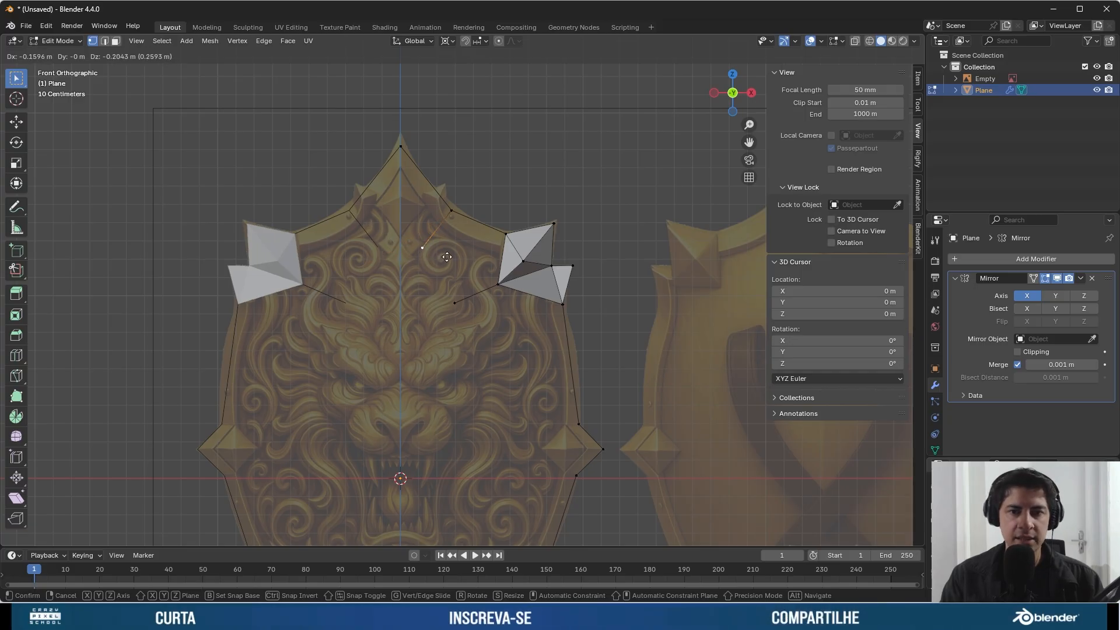
pyautogui.click(393, 275)
pyautogui.moveTo(450, 215); pyautogui.dragTo(340, 287)
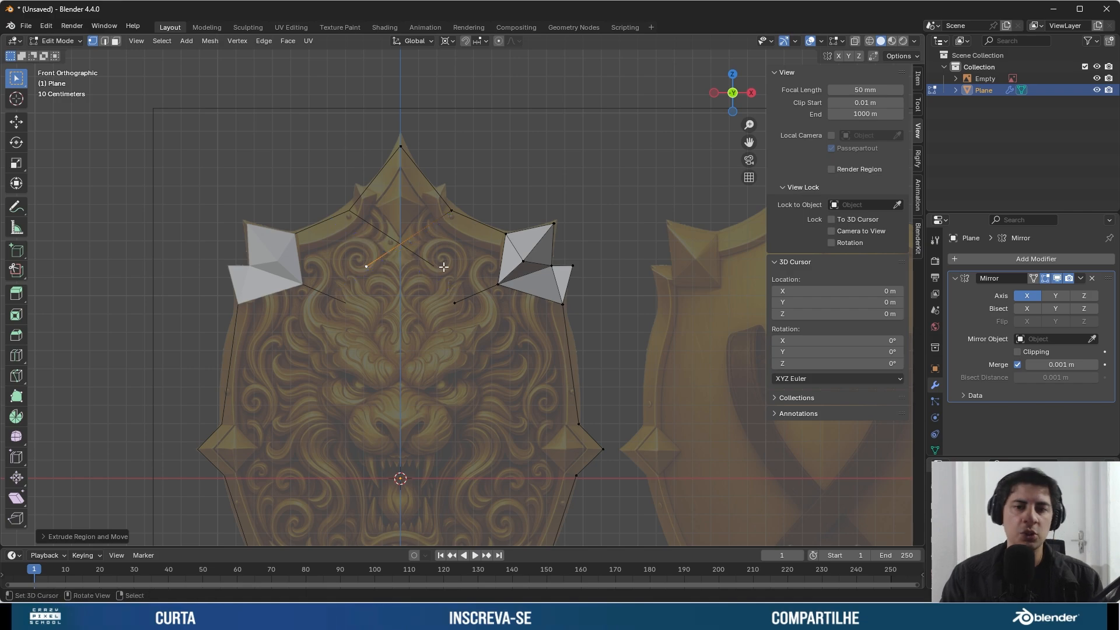
pyautogui.scroll(2, 461, 291)
pyautogui.moveTo(373, 75); pyautogui.dragTo(373, 391)
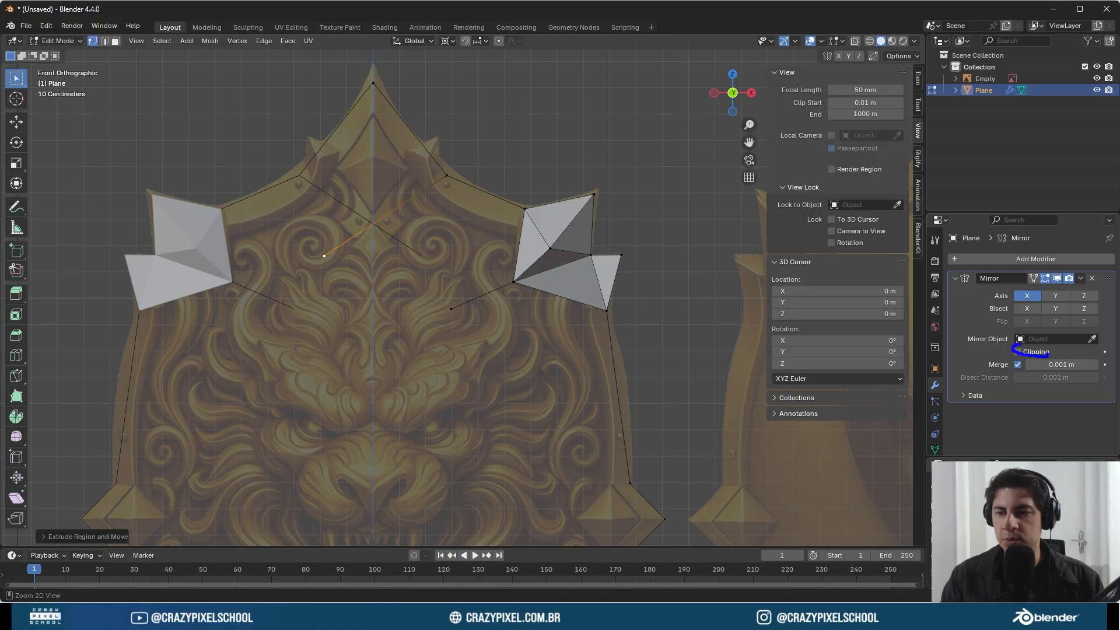
# - Enable Clipping on the Mirror modifier and move the extruded vertex onto the centre line below the top spike
pyautogui.click(1018, 352)
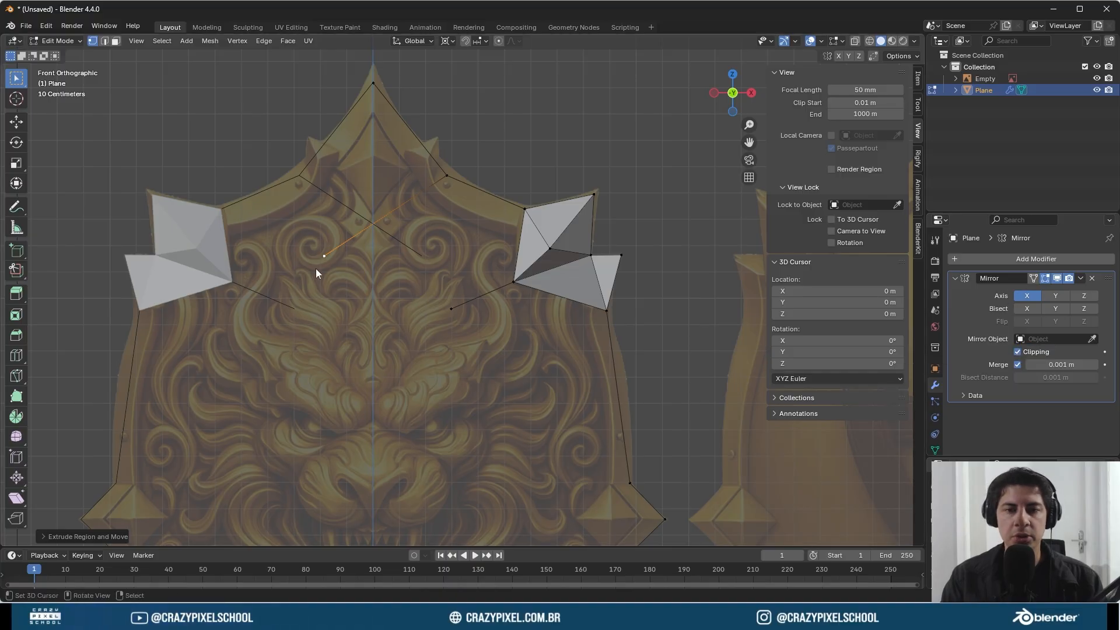
pyautogui.press('g')
pyautogui.click(376, 250)
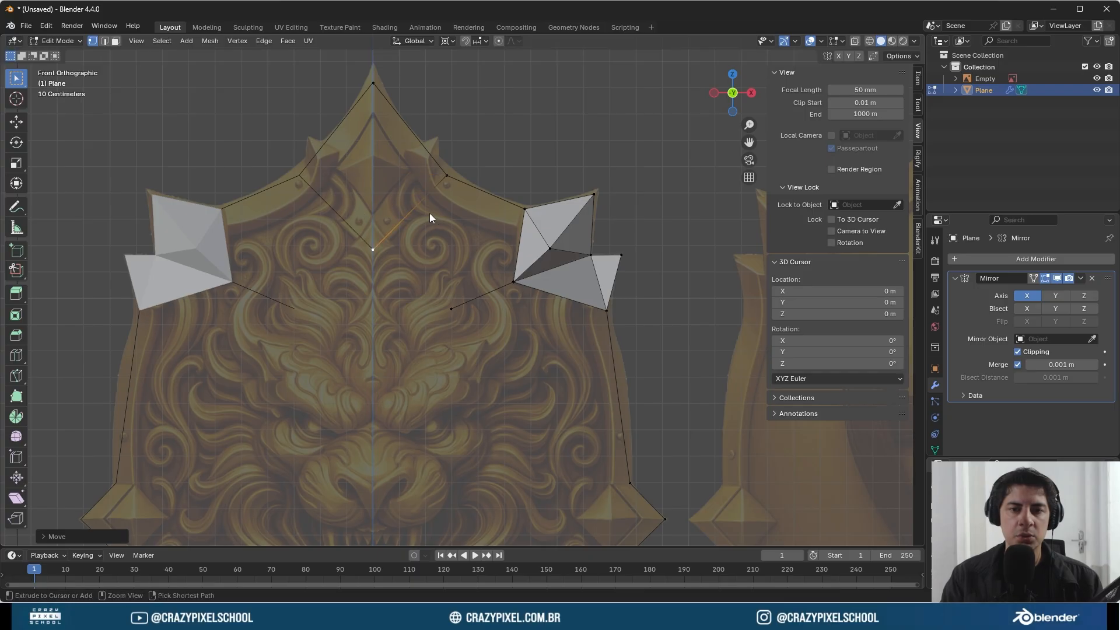
pyautogui.moveTo(433, 185); pyautogui.dragTo(74, 353)
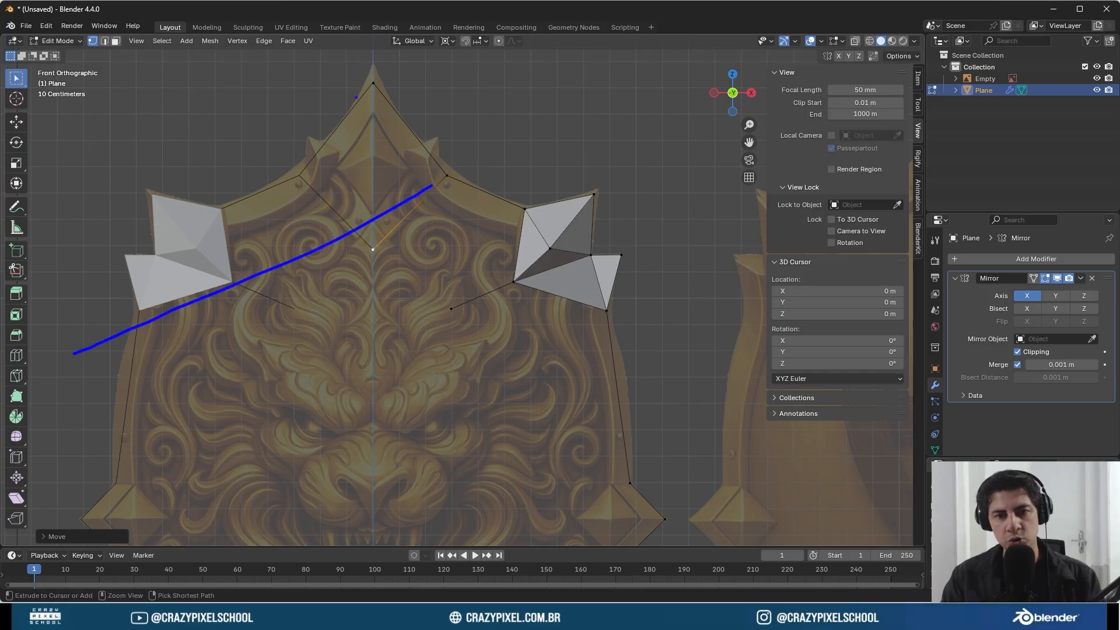
pyautogui.moveTo(356, 97); pyautogui.dragTo(358, 491)
pyautogui.press('Escape')
# - Extrude the centre line vertex straight up to the top spike's central peak on the reference image
pyautogui.moveTo(397, 280)
pyautogui.mouseDown(button='middle')
pyautogui.moveTo(427, 305)
pyautogui.moveTo(370, 307)
pyautogui.moveTo(380, 232)
pyautogui.moveTo(491, 232)
pyautogui.moveTo(435, 230)
pyautogui.moveTo(401, 215)
pyautogui.mouseUp(button='middle')
pyautogui.press('e')
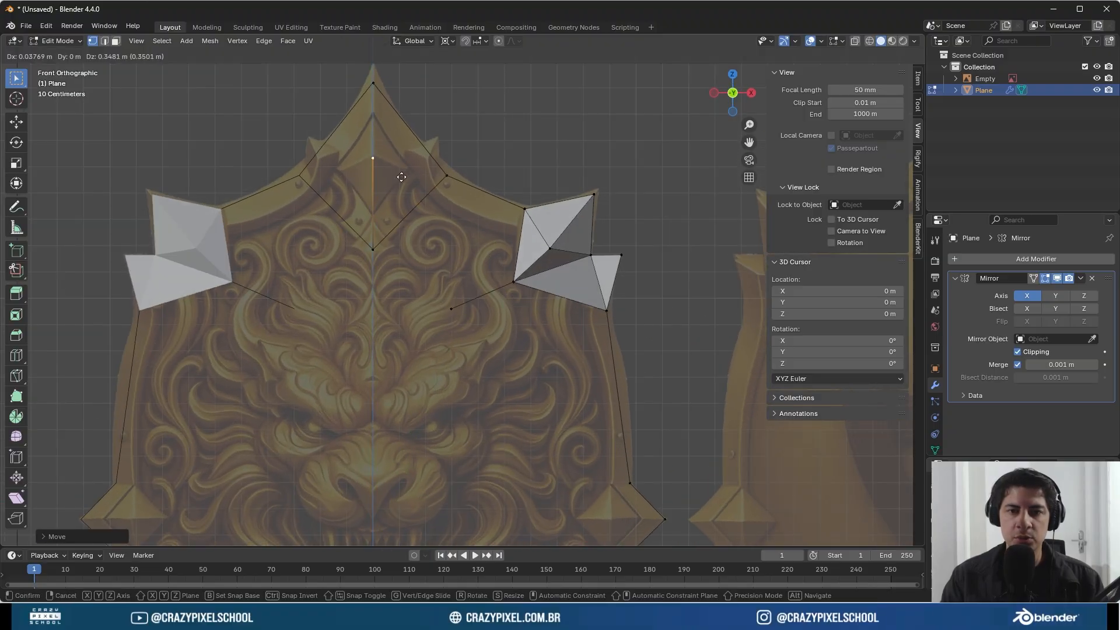
pyautogui.click(401, 172)
# - Fill the lower and upper triangular faces of the top spike between its centre line vertices and right base vertex
pyautogui.press('KP_3')
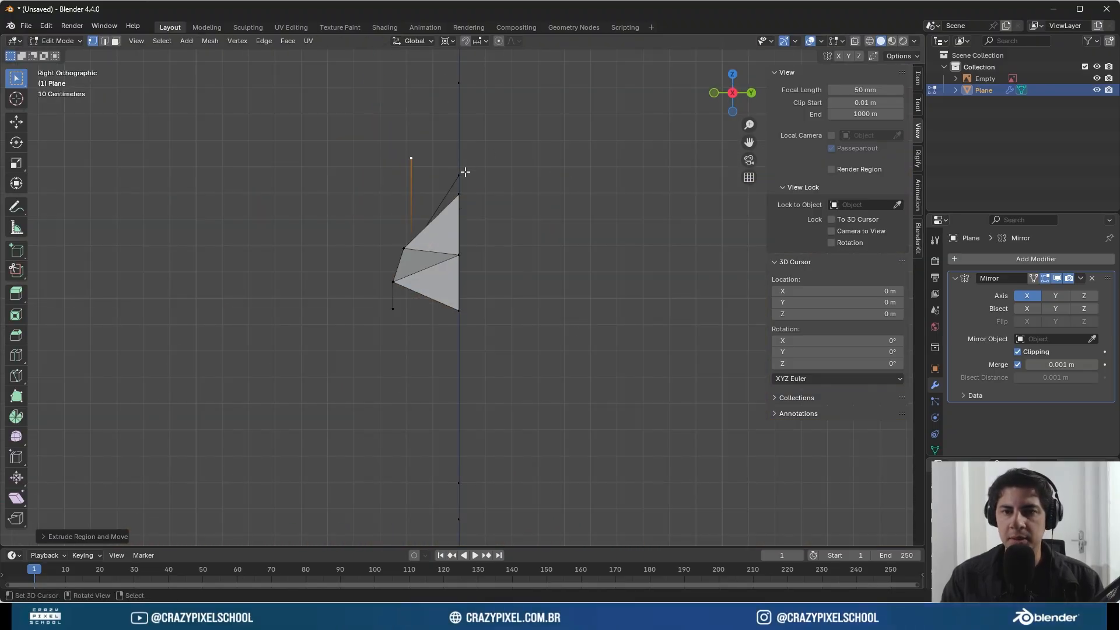
pyautogui.moveTo(465, 170); pyautogui.dragTo(400, 87, button='middle')
pyautogui.press('f')
pyautogui.rightClick(399, 86)
pyautogui.keyDown('shift'); pyautogui.rightClick(363, 159); pyautogui.keyUp('shift')
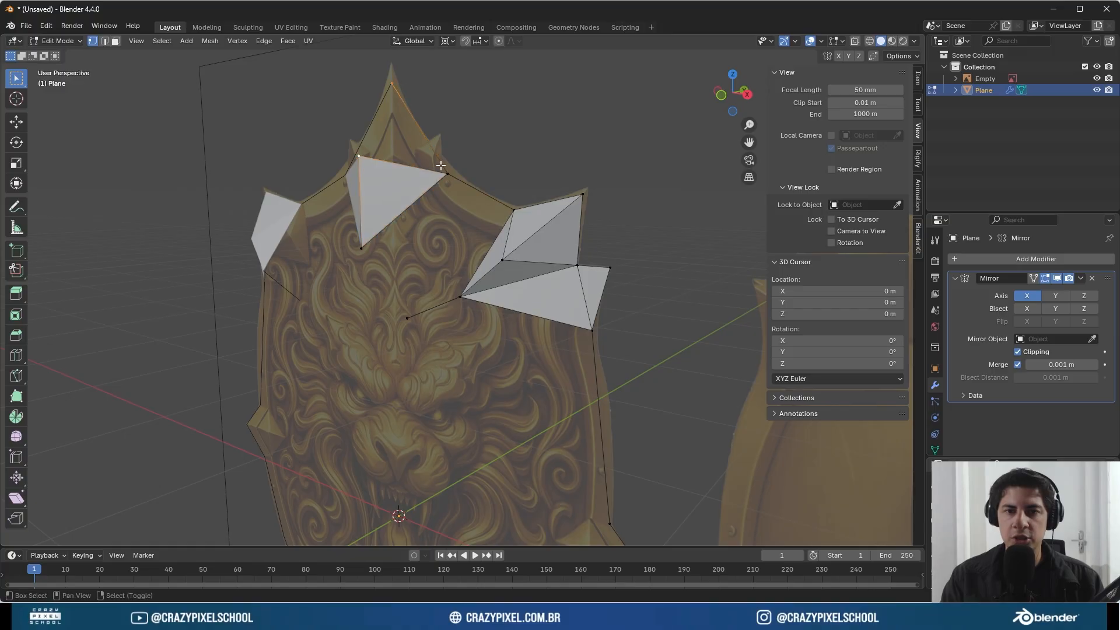
pyautogui.keyDown('shift'); pyautogui.rightClick(446, 170); pyautogui.keyUp('shift')
pyautogui.press('f')
# - In front view, raise the top spike's bottom vertex along global Z and move its central peak vertex slightly up
pyautogui.press('KP_1')
pyautogui.rightClick(393, 237)
pyautogui.press('g')
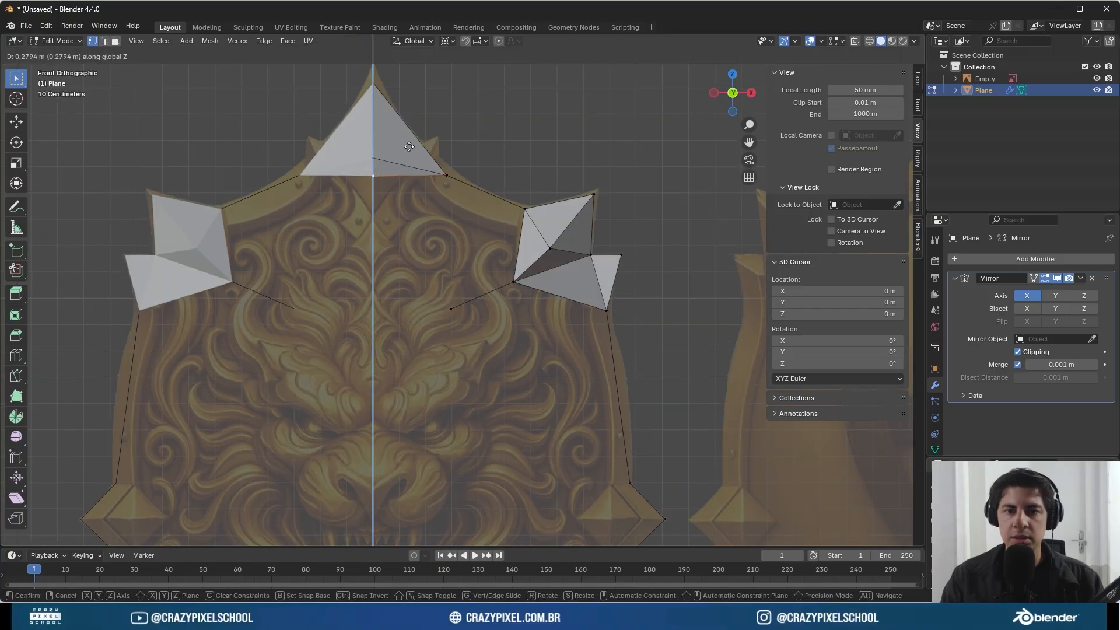
pyautogui.click(404, 210)
pyautogui.rightClick(374, 158)
pyautogui.press('g')
pyautogui.click(381, 165)
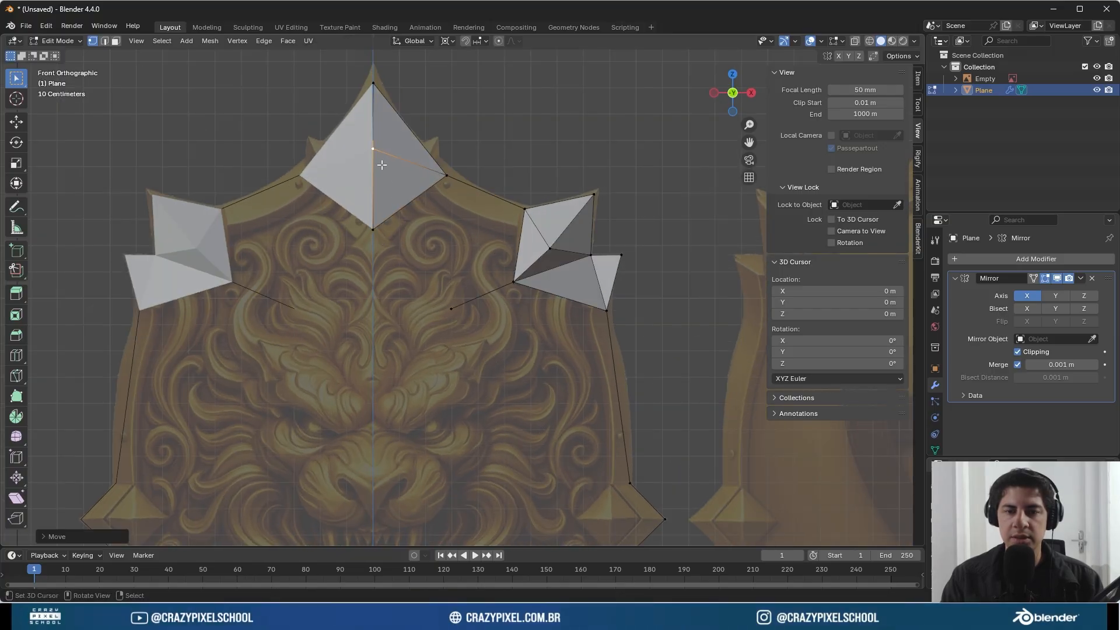
pyautogui.moveTo(330, 112)
pyautogui.mouseDown()
pyautogui.moveTo(198, 178)
pyautogui.moveTo(466, 121)
pyautogui.mouseUp()
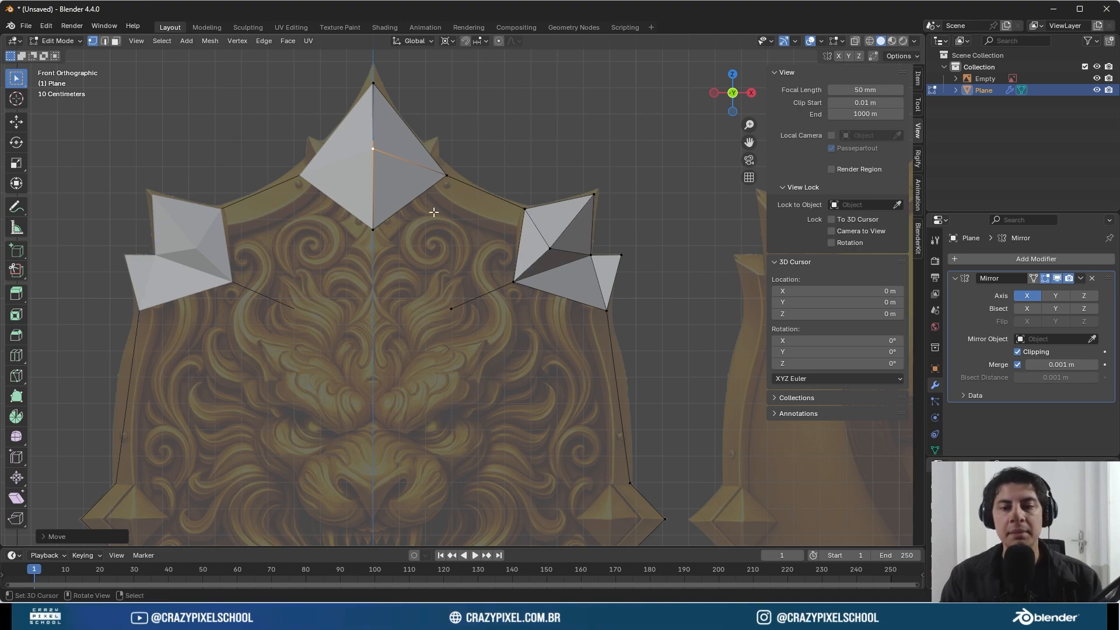
pyautogui.scroll(-2, 488, 252)
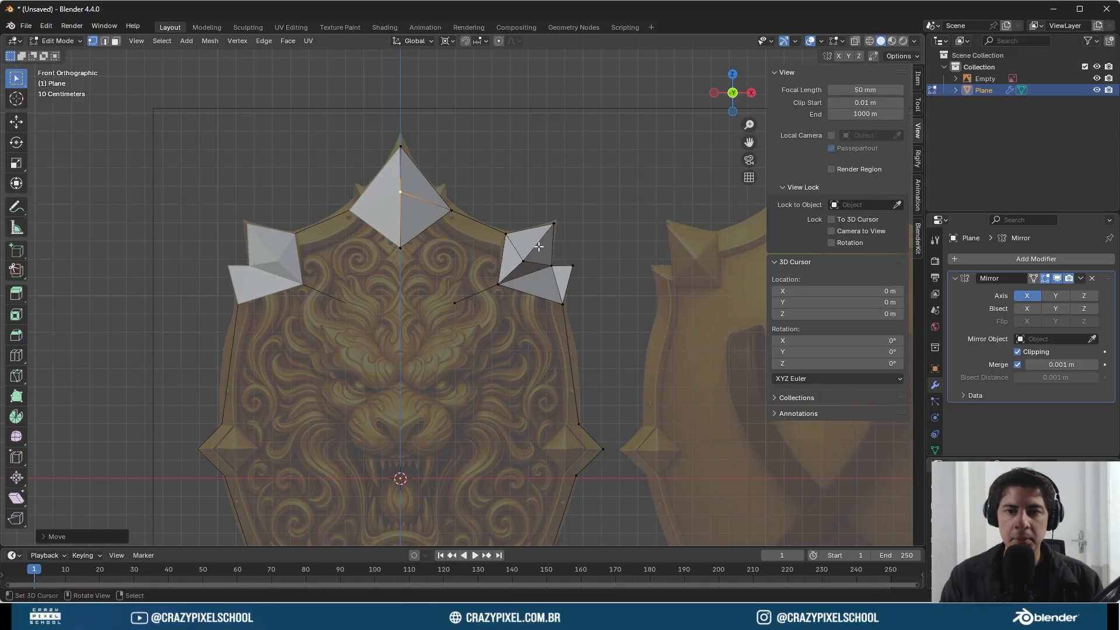
# - Turn on X-ray, hide the sidebar and lower the top spike's bottom vertex slightly along global Z
pyautogui.click(856, 43)
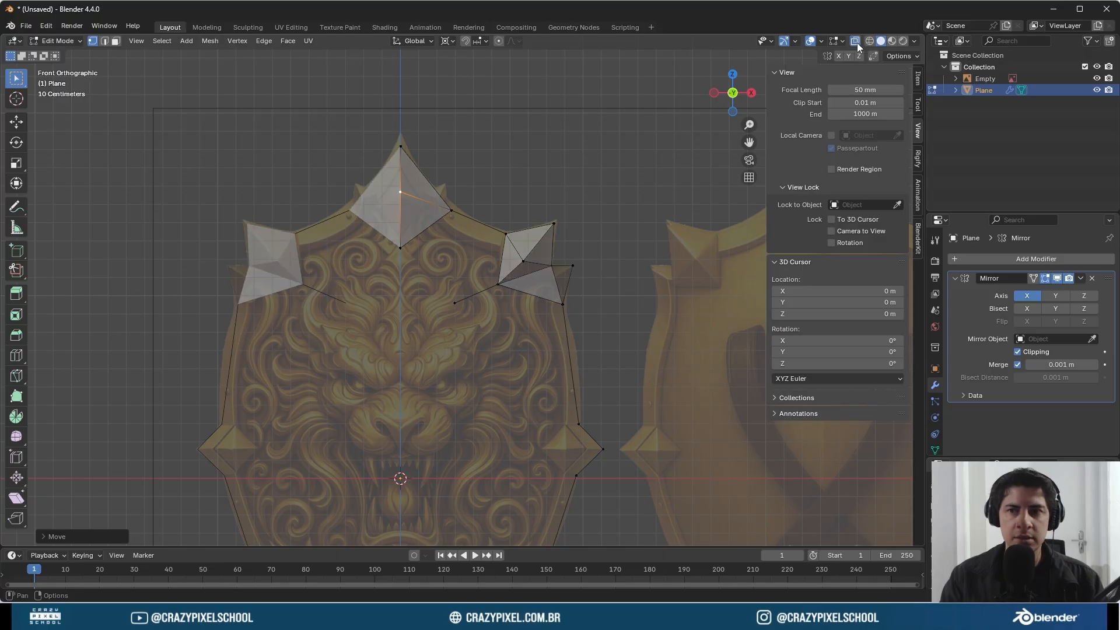
pyautogui.press('n')
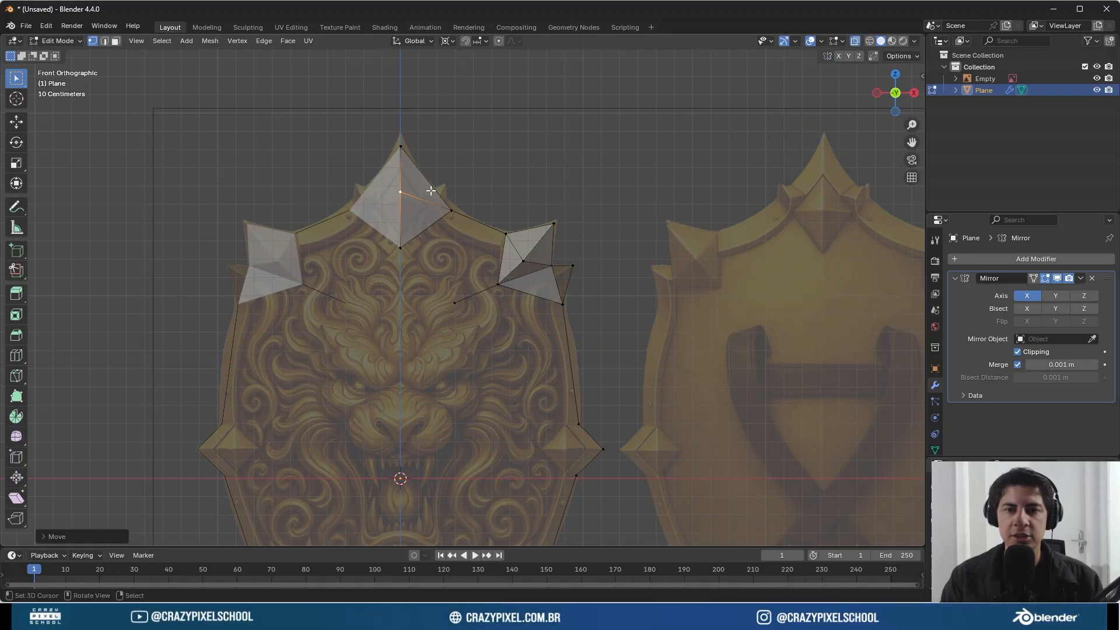
pyautogui.click(408, 243)
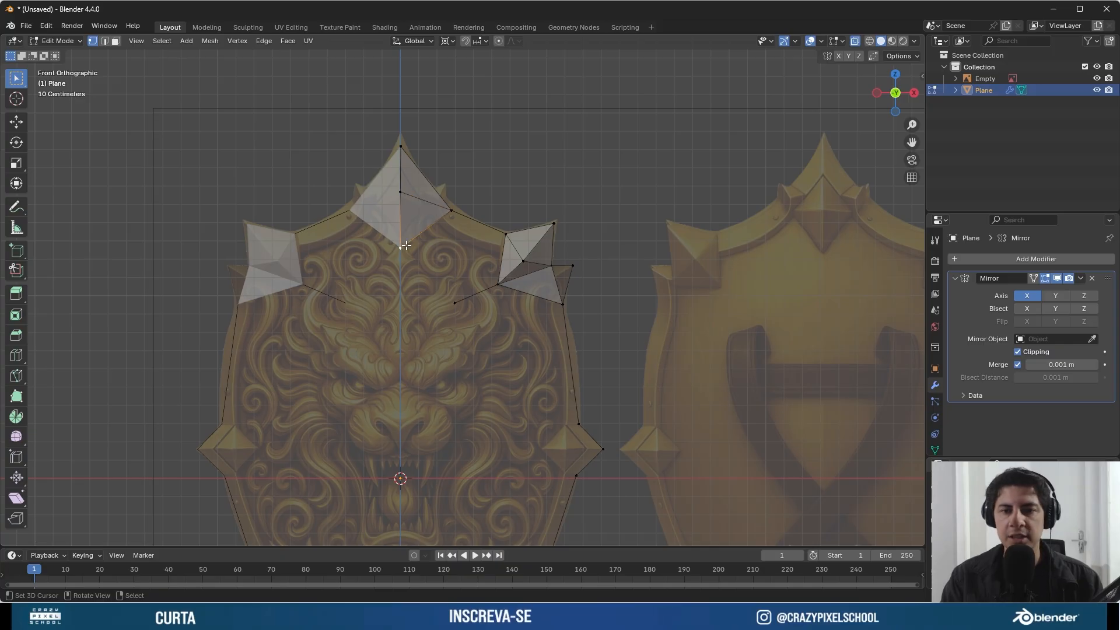
pyautogui.press('g')
pyautogui.press('z')
pyautogui.click(439, 254)
# - Move the top spike's right base vertex inward and slightly up to match the reference image
pyautogui.rightClick(459, 229)
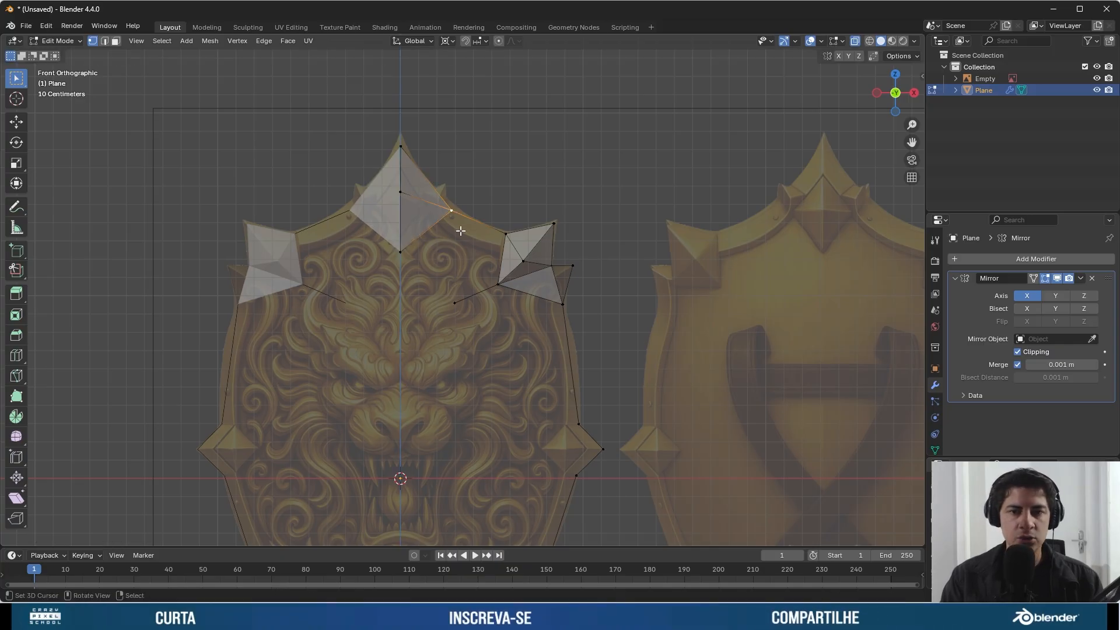
pyautogui.press('g')
pyautogui.click(462, 231)
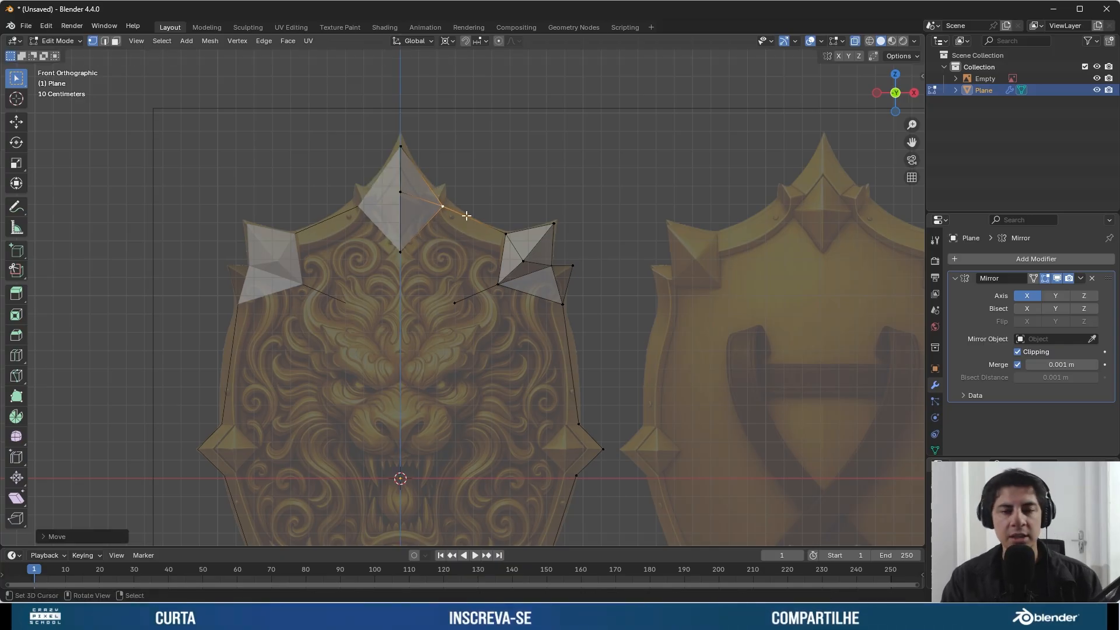
# - Fill the face between the top spike's lower right side and the inner edge of the right corner spike
pyautogui.keyDown('shift'); pyautogui.moveTo(470, 230); pyautogui.dragTo(501, 206, button='middle'); pyautogui.keyUp('shift')
pyautogui.rightClick(463, 227)
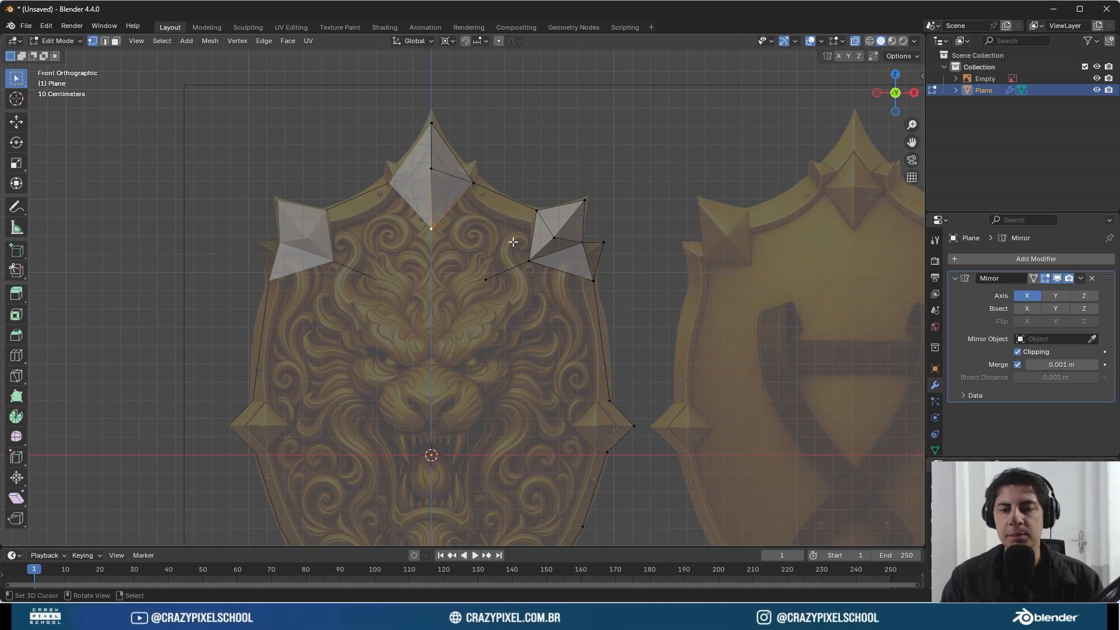
pyautogui.keyDown('shift'); pyautogui.rightClick(528, 260); pyautogui.keyUp('shift')
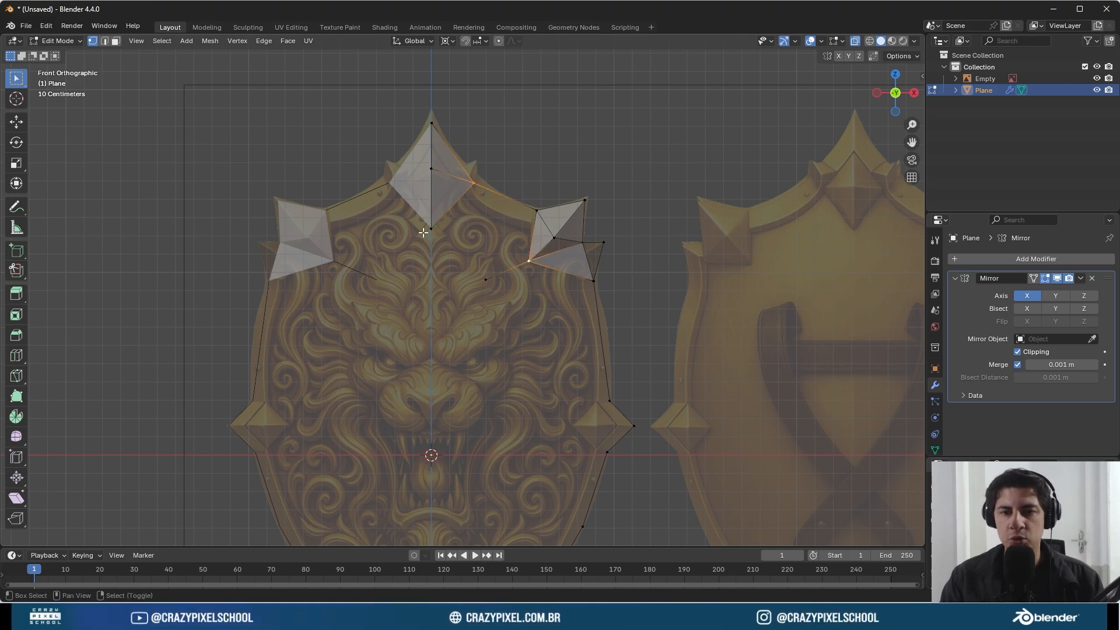
pyautogui.keyDown('shift'); pyautogui.rightClick(473, 183); pyautogui.keyUp('shift')
pyautogui.press('f')
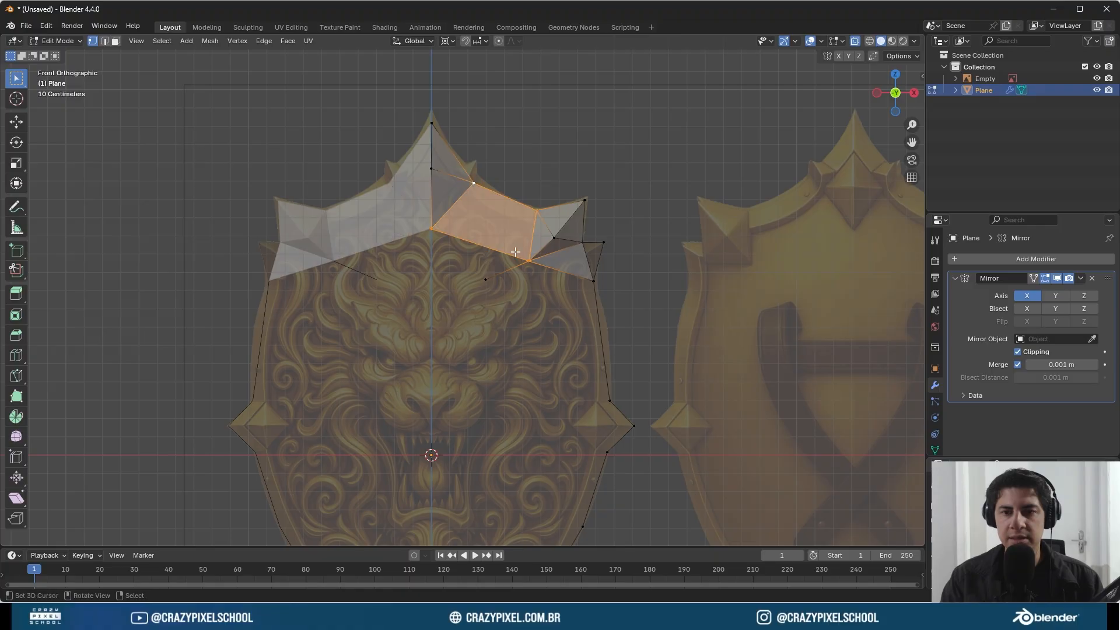
# - Move the loose vertex below the right corner spike down to the outer end of the lion's brow
pyautogui.moveTo(517, 251); pyautogui.dragTo(502, 180, button='middle')
pyautogui.scroll(1, 490, 288)
pyautogui.rightClick(503, 180)
pyautogui.press('g')
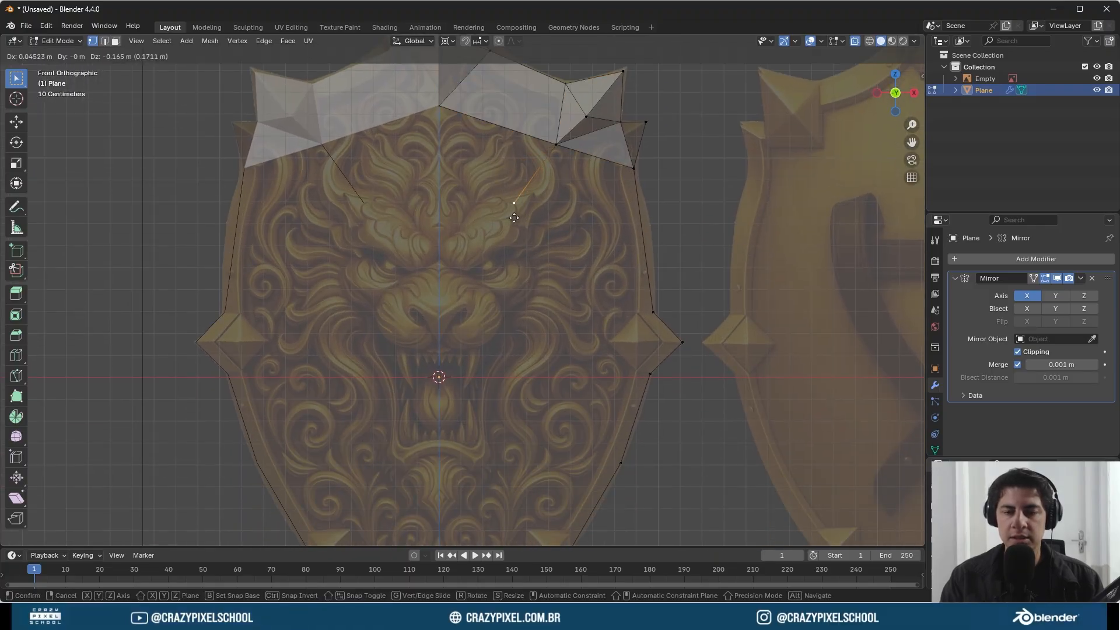
pyautogui.click(512, 219)
# - Extrude the brow vertex to the centre line between the lion's eyebrows and shift the outer brow vertex slightly outward
pyautogui.press('e')
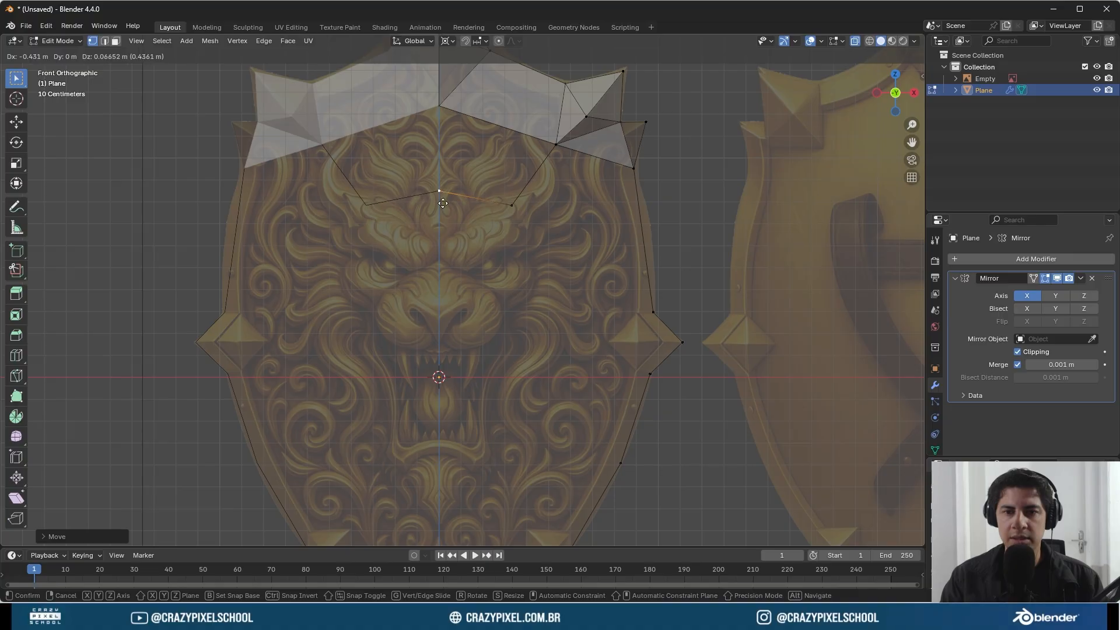
pyautogui.click(439, 251)
pyautogui.rightClick(511, 205)
pyautogui.press('g')
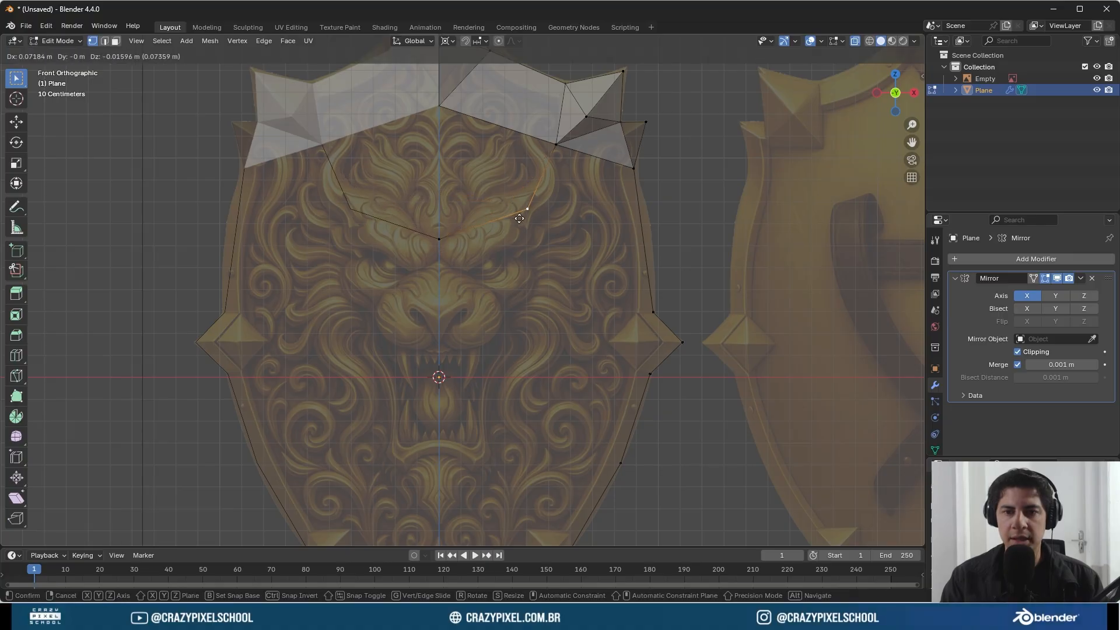
pyautogui.click(448, 228)
# - Extrude the outer brow vertex up to the centre line on the forehead and fill the forehead faces above and below the new edge
pyautogui.press('e')
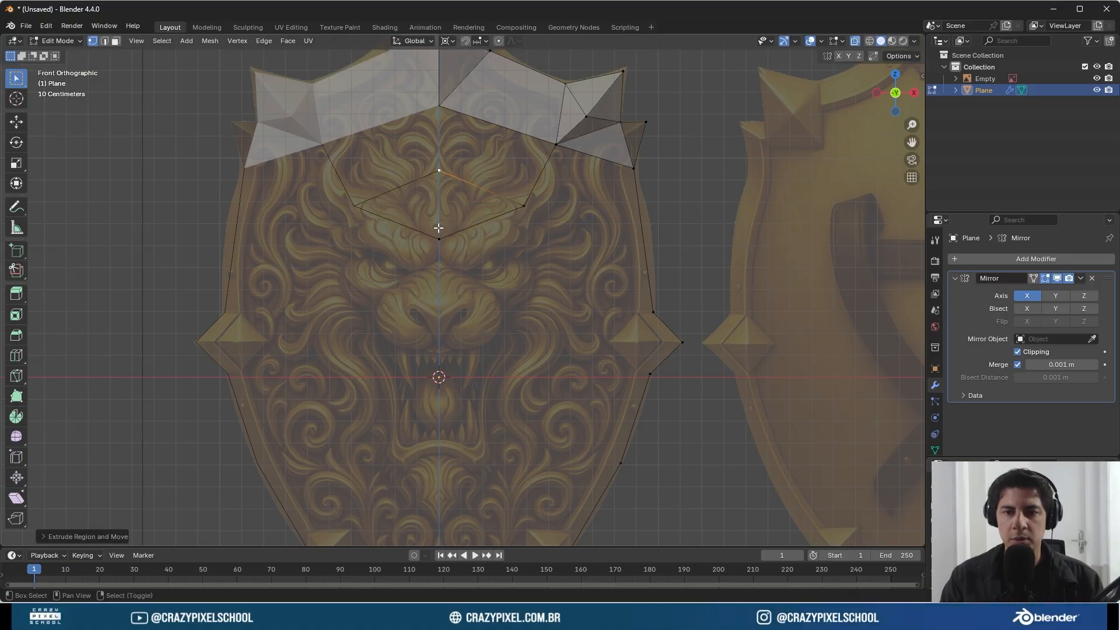
pyautogui.click(441, 173)
pyautogui.press('f')
pyautogui.press('f')
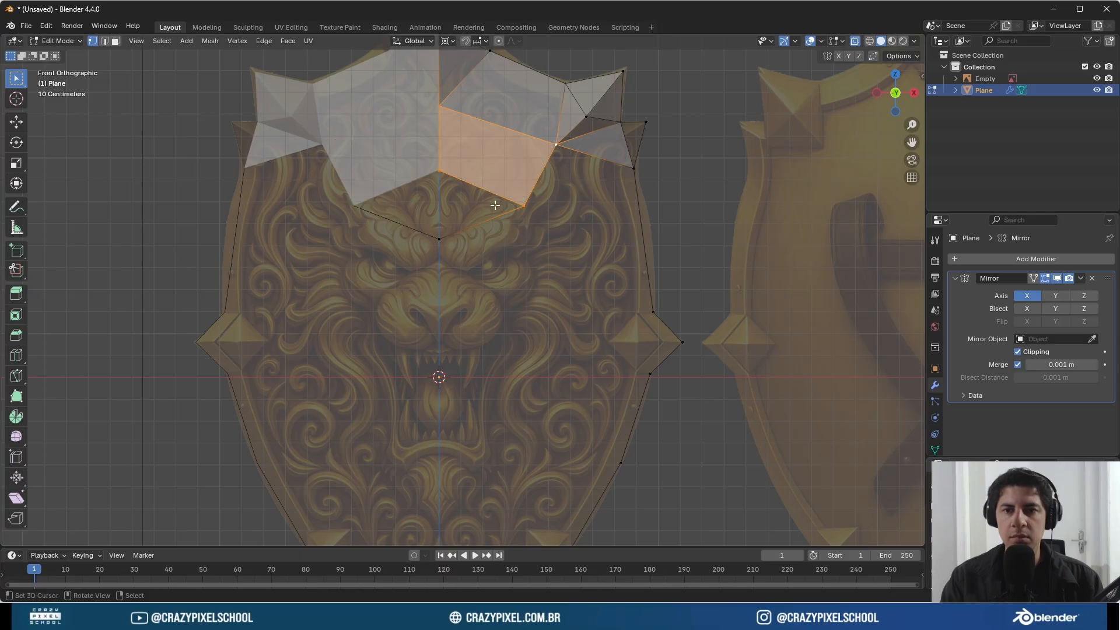
# - Adjust the centre brow vertex's depth along Y in side view and raise the forehead centre vertex along Z in front view
pyautogui.moveTo(522, 235); pyautogui.dragTo(413, 240, button='middle')
pyautogui.rightClick(411, 241)
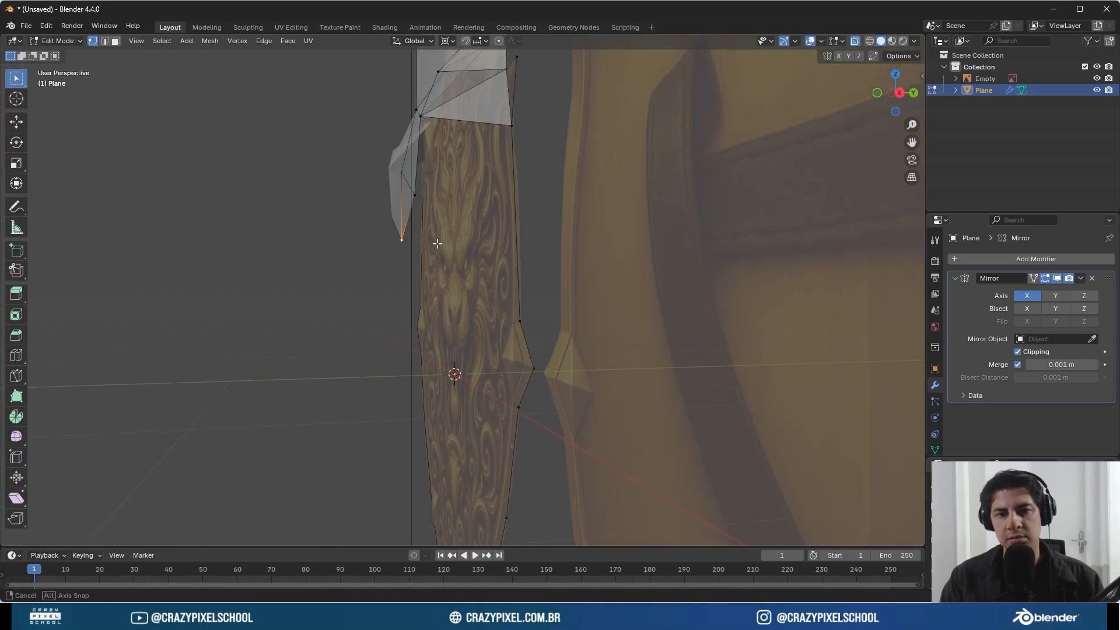
pyautogui.press('KP_3')
pyautogui.press('g')
pyautogui.press('y')
pyautogui.press('KP_1')
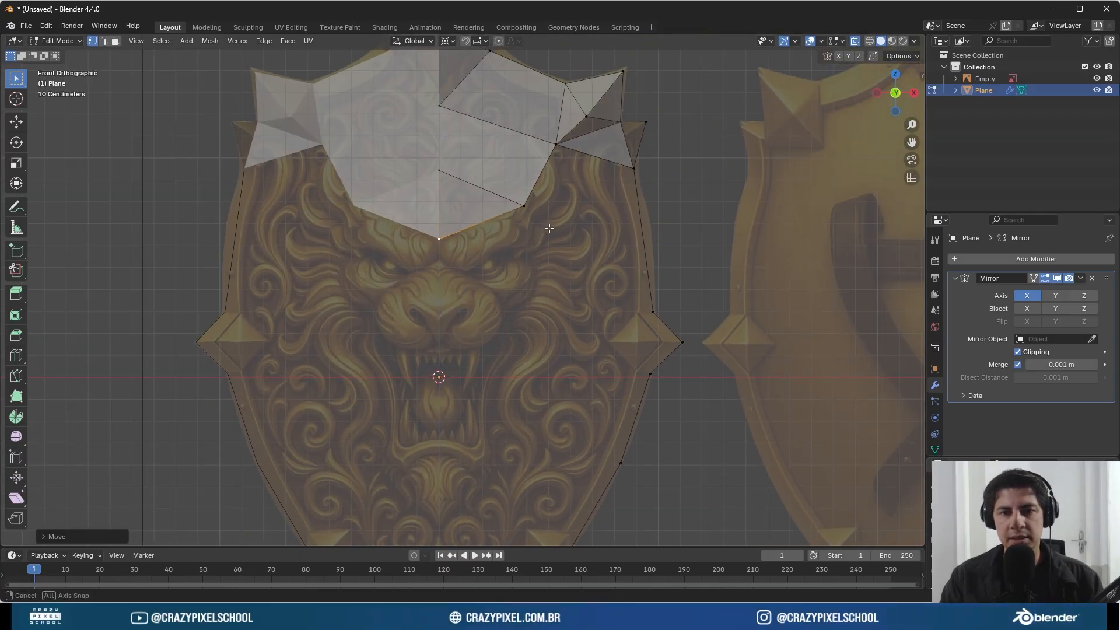
pyautogui.press('z')
pyautogui.click(448, 161)
# - Extrude the centre brow vertex and the outer right brow vertex downward to start a strip above the lion's eyes
pyautogui.rightClick(523, 207)
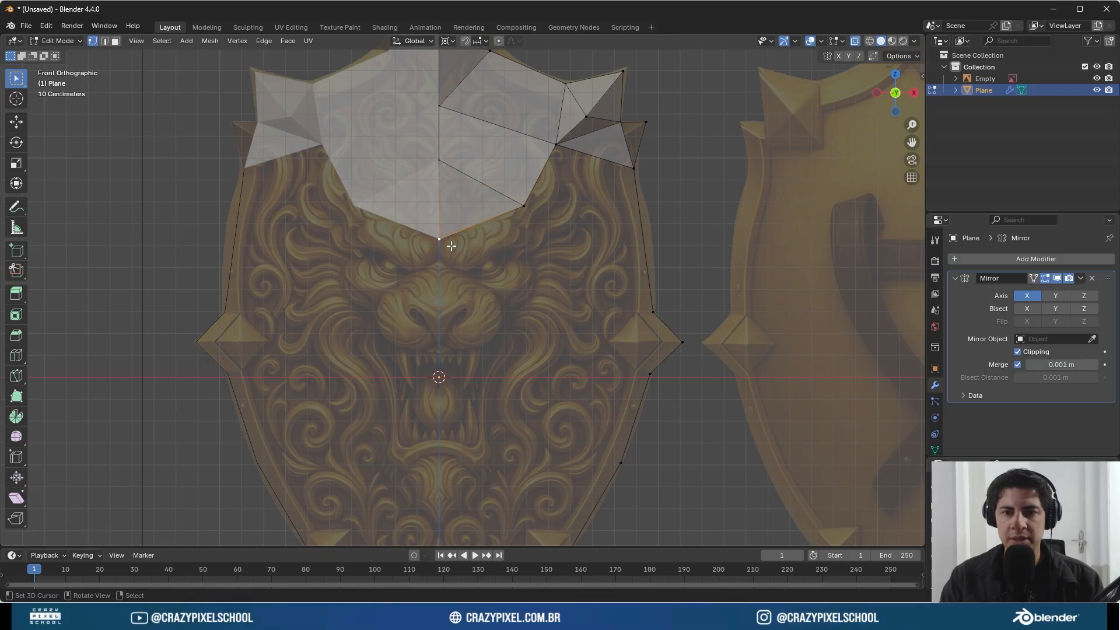
pyautogui.press('e')
pyautogui.click(467, 258)
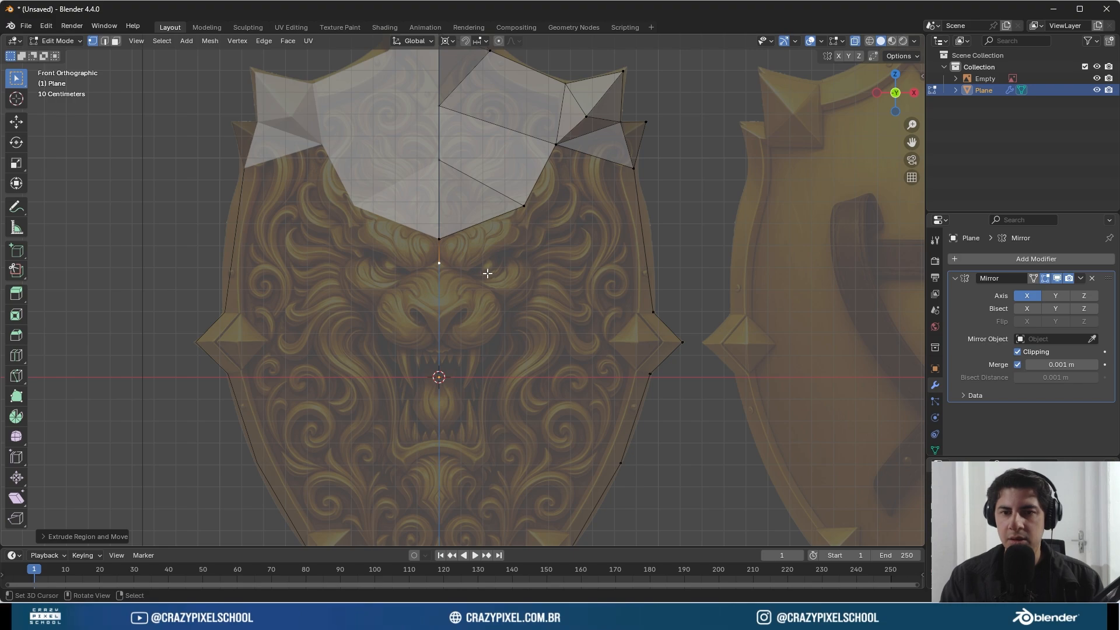
pyautogui.click(524, 206)
pyautogui.press('e')
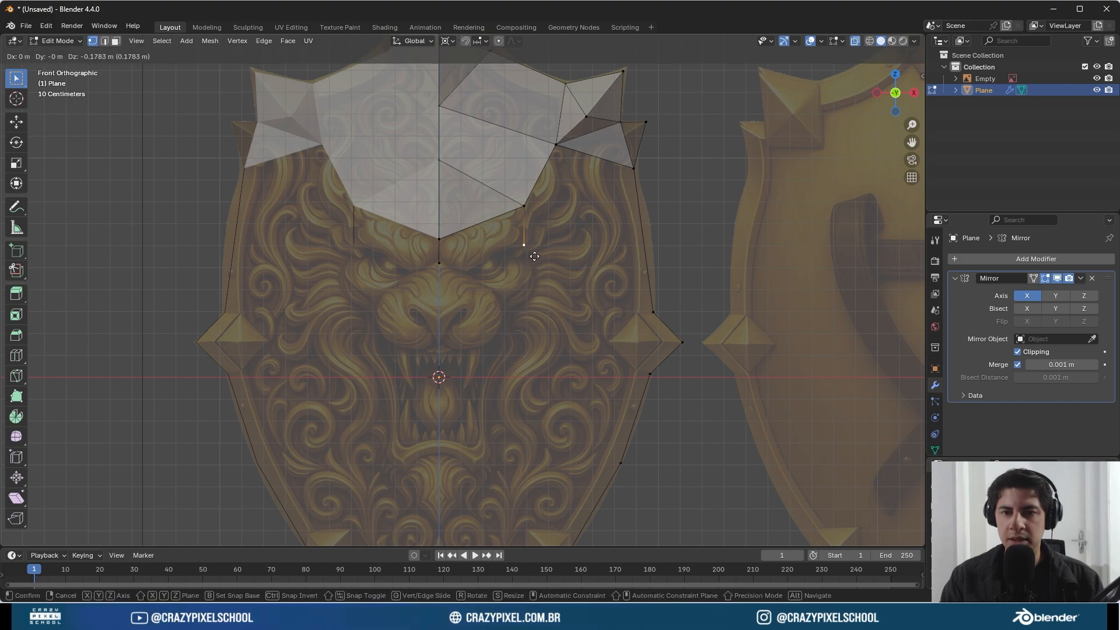
pyautogui.click(528, 270)
pyautogui.scroll(1, 525, 287)
pyautogui.scroll(-1, 513, 282)
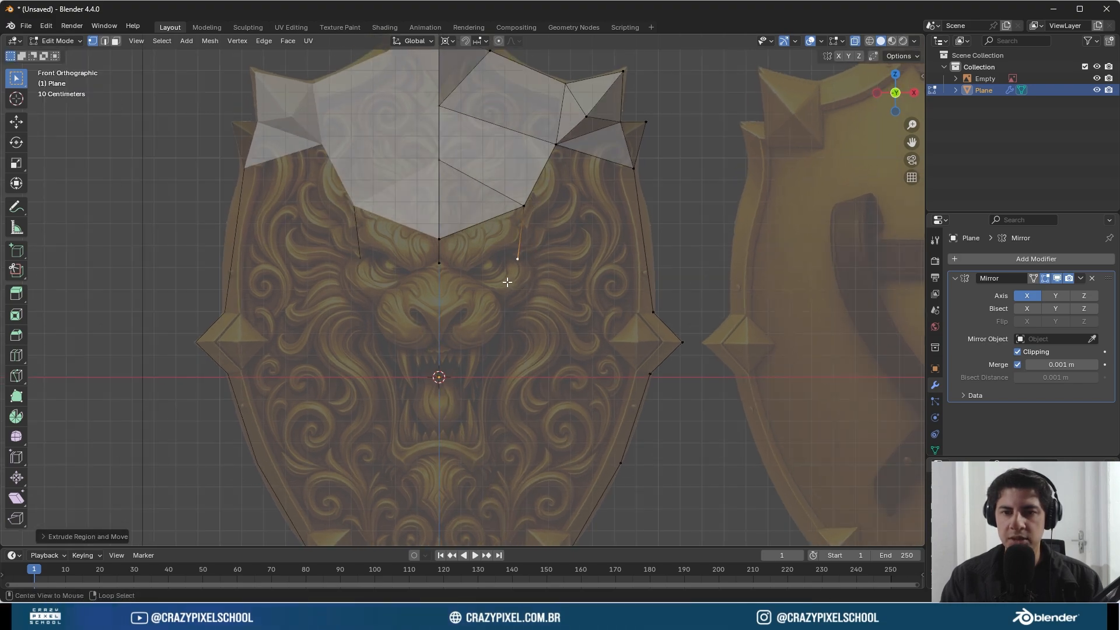
pyautogui.press('g')
pyautogui.click(519, 249)
# - Fill the face of the brow strip between its four vertices and move its lower centre vertex slightly down
pyautogui.keyDown('shift'); pyautogui.click(458, 269); pyautogui.keyUp('shift')
pyautogui.keyDown('shift'); pyautogui.click(451, 246); pyautogui.keyUp('shift')
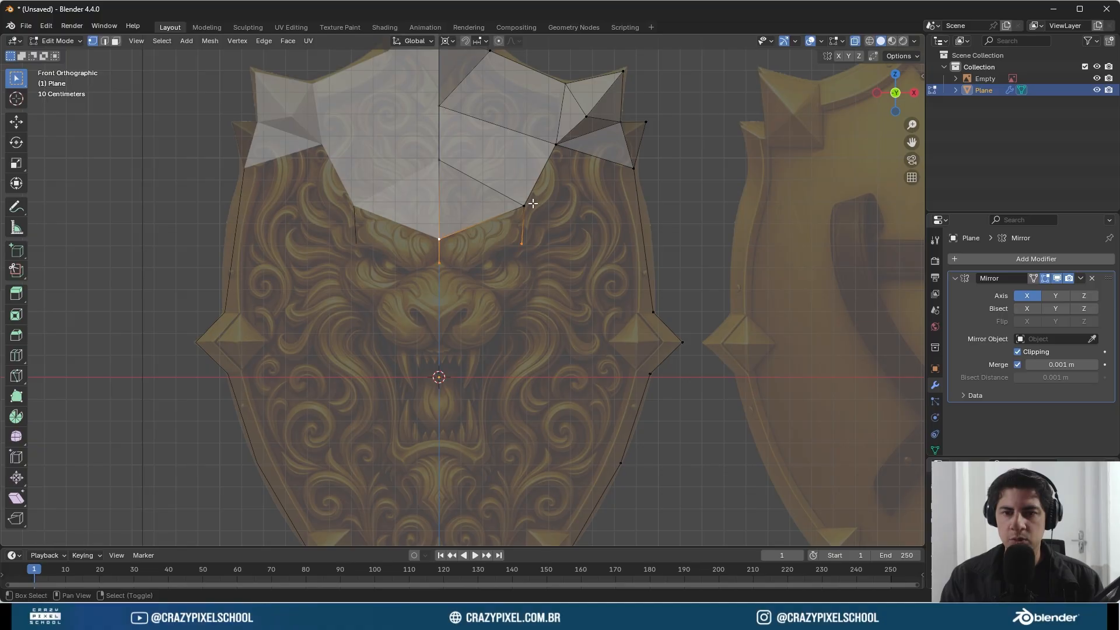
pyautogui.press('f')
pyautogui.click(436, 274)
pyautogui.press('g')
pyautogui.click(448, 280)
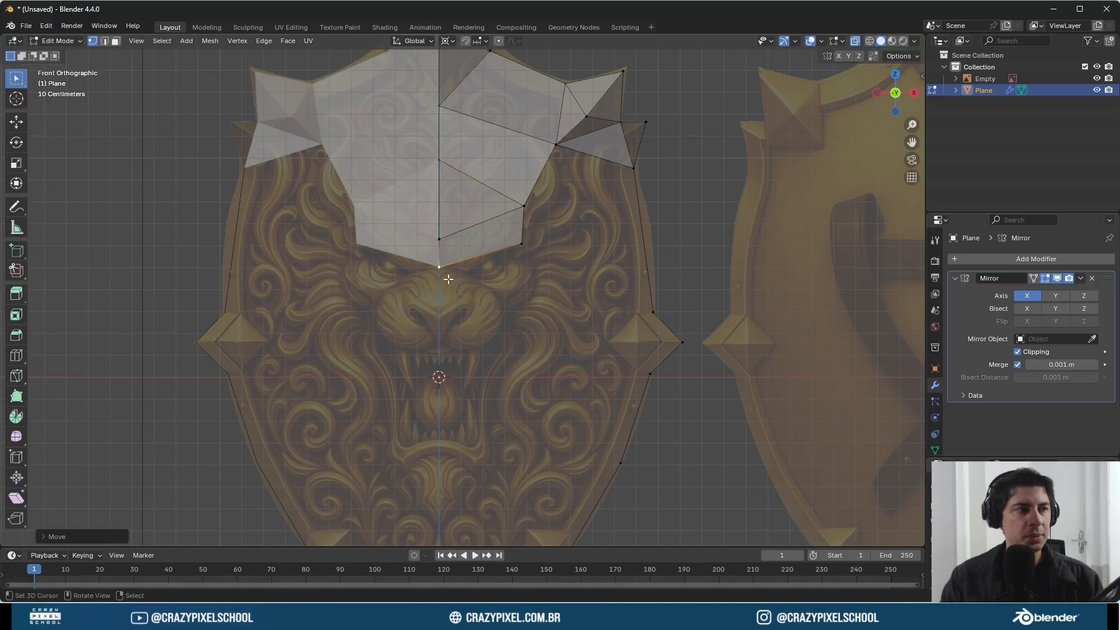
# - Adjust the depth of the brow strip's lower centre vertex along global Y
pyautogui.moveTo(448, 279); pyautogui.dragTo(350, 287, button='middle')
pyautogui.press('g')
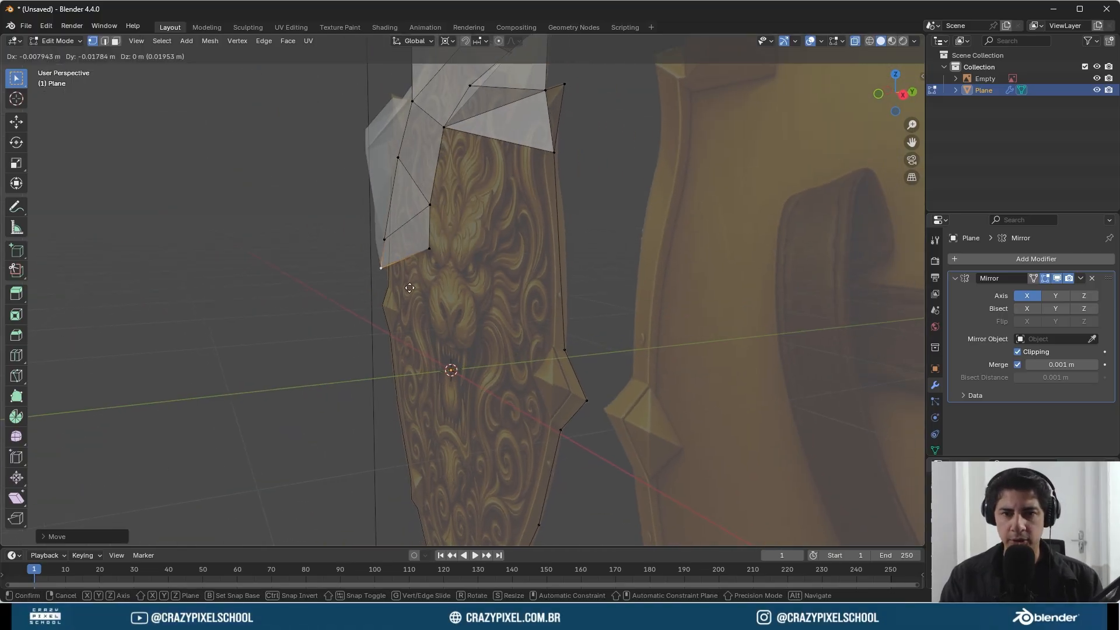
pyautogui.press('y')
pyautogui.click(429, 280)
pyautogui.press('KP_1')
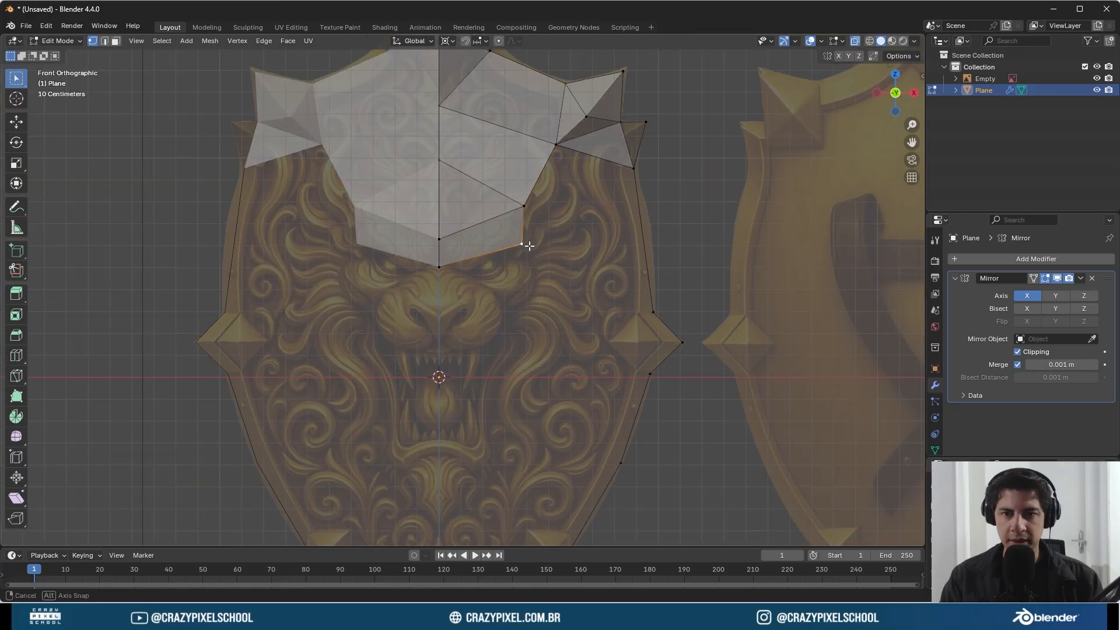
# - Reposition the brow strip's lower right vertex up and outward, and fill the narrow face joining it to the corner spike's inner vertex
pyautogui.press('KP_3')
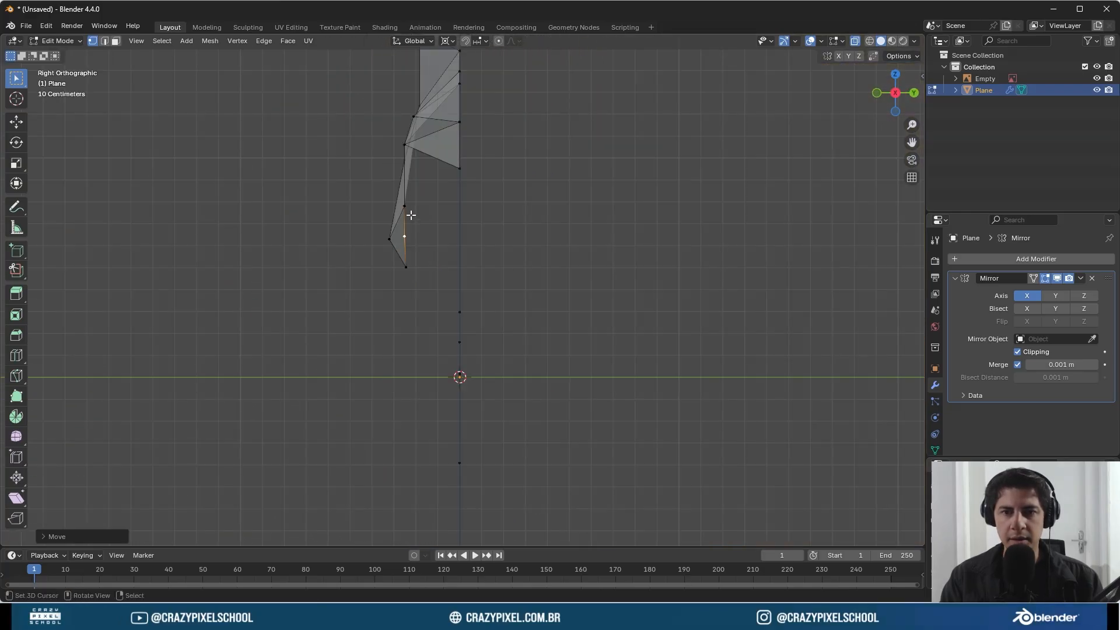
pyautogui.press('g')
pyautogui.click(407, 220)
pyautogui.press('KP_1')
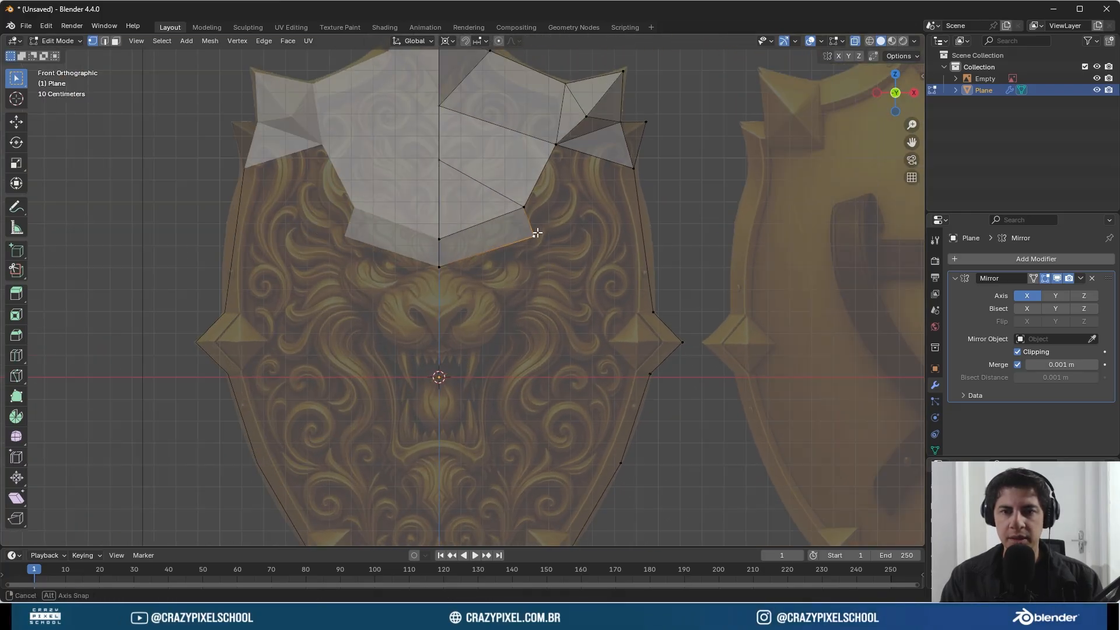
pyautogui.keyDown('shift'); pyautogui.click(526, 207); pyautogui.keyUp('shift')
pyautogui.press('f')
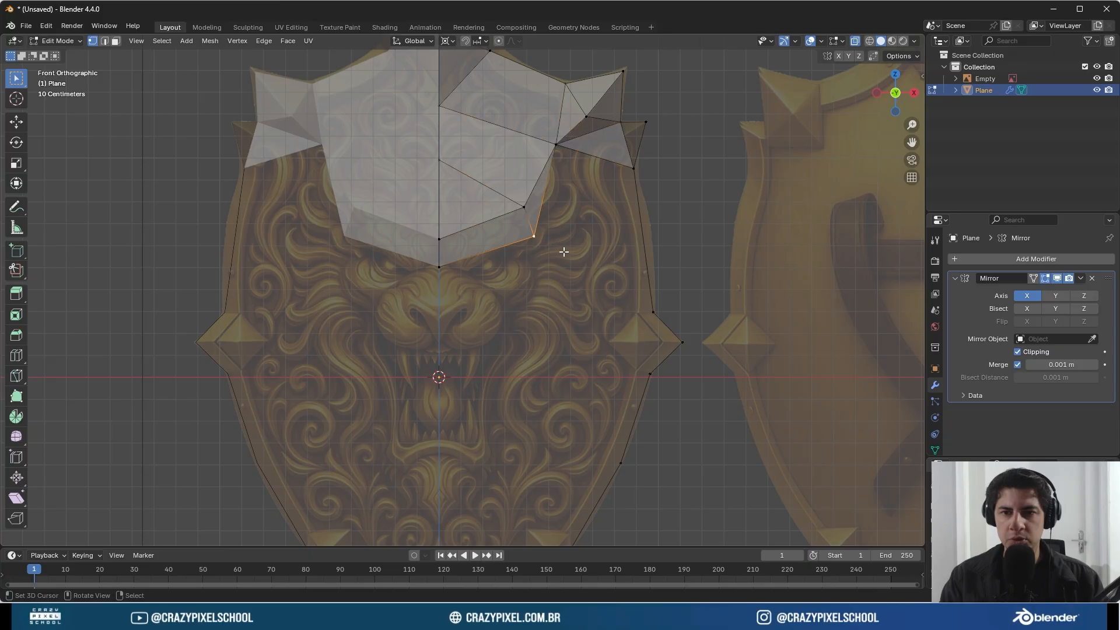
pyautogui.moveTo(564, 249); pyautogui.dragTo(529, 282, button='middle')
pyautogui.click(563, 196)
pyautogui.press('g')
pyautogui.click(445, 187)
pyautogui.scroll(-2, 526, 265)
pyautogui.scroll(2, 530, 282)
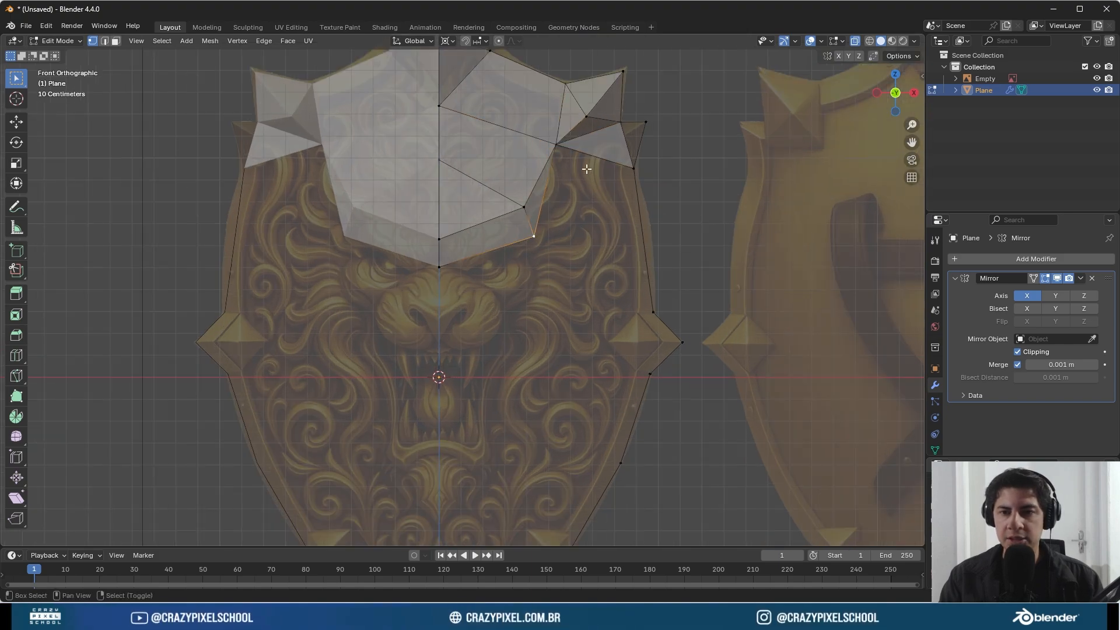
# - Fill the face between the brow strip's lower right vertex, the corner spike's lower edge and the outline vertex above the side spike
pyautogui.keyDown('shift'); pyautogui.click(558, 149); pyautogui.keyUp('shift')
pyautogui.press('f')
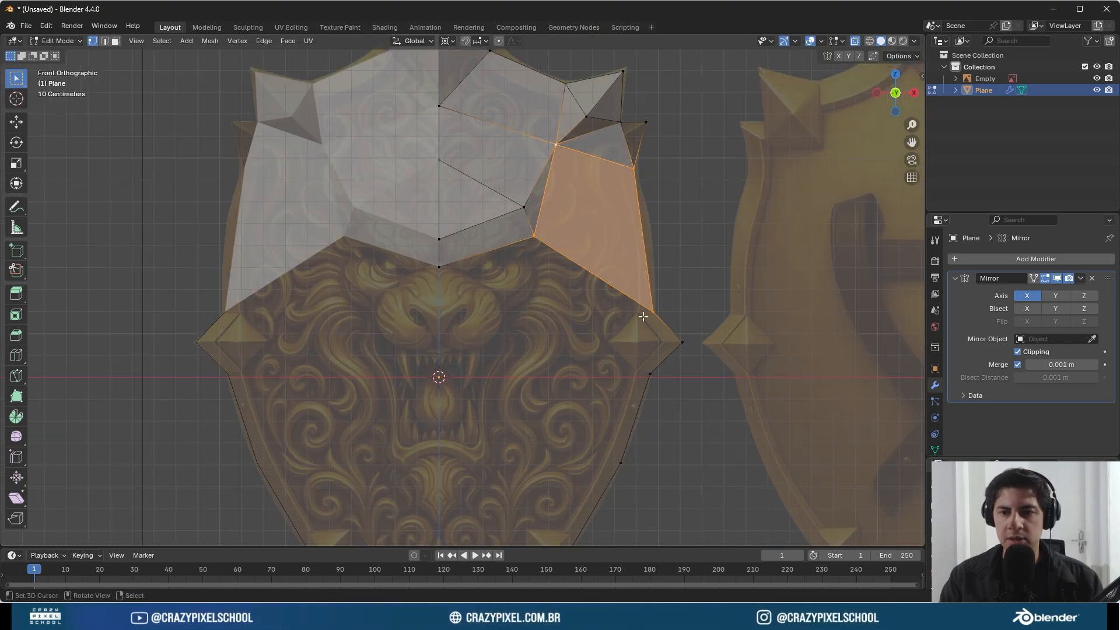
pyautogui.click(651, 313)
# - Extrude the side spike's tip vertex inward to its peak and fill the upper and lower triangular faces
pyautogui.click(681, 344)
pyautogui.press('e')
pyautogui.click(647, 347)
pyautogui.moveTo(637, 345)
pyautogui.mouseDown(button='middle')
pyautogui.moveTo(600, 455)
pyautogui.moveTo(626, 348)
pyautogui.moveTo(644, 350)
pyautogui.mouseUp(button='middle')
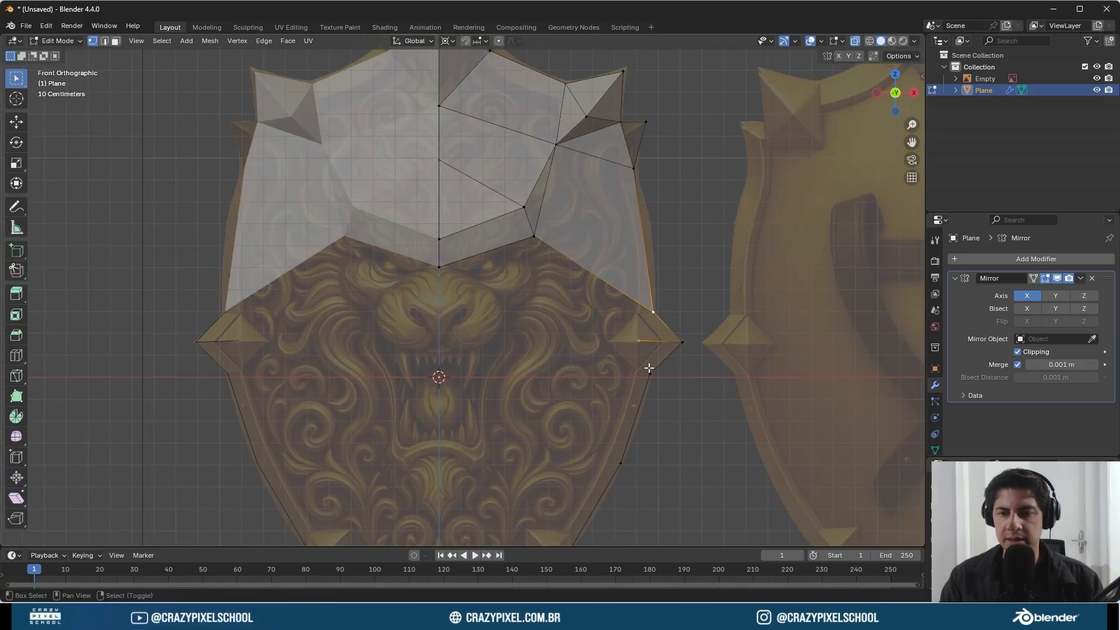
pyautogui.press('f')
pyautogui.press('f')
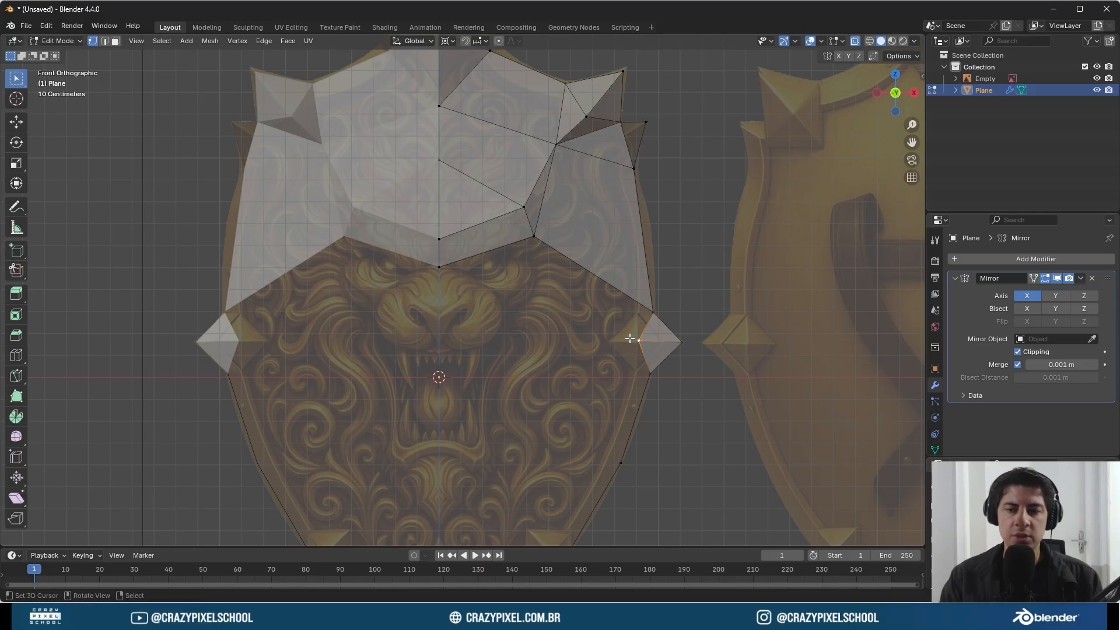
# - Extrude the side spike's peak vertex inward to the lion's cheek and fill the face up to the brow strip's lower right vertex
pyautogui.press('g')
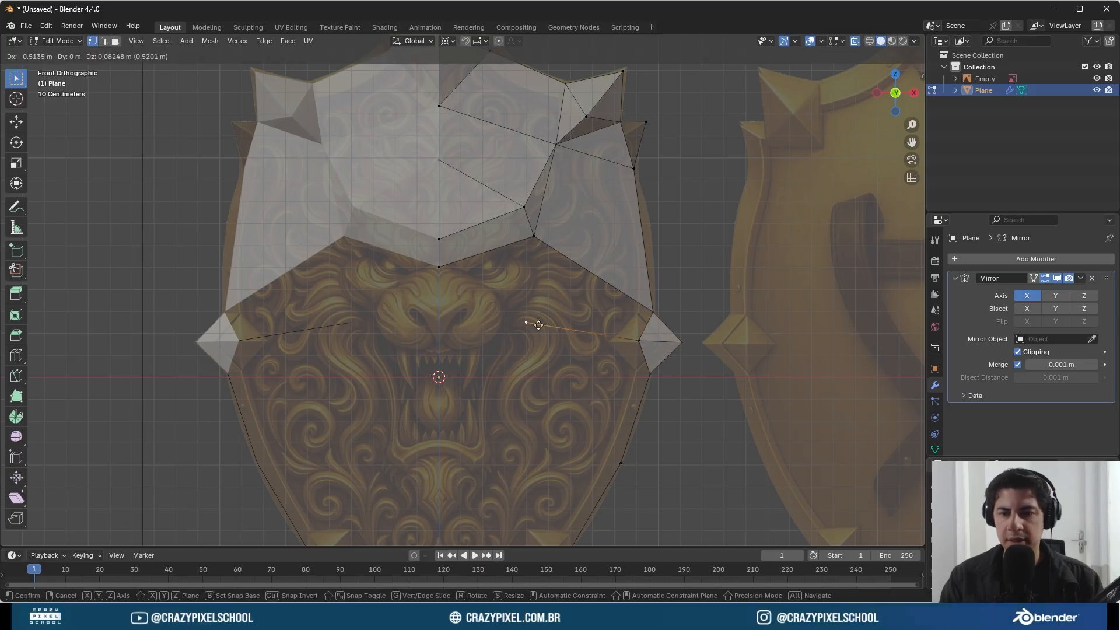
pyautogui.click(539, 327)
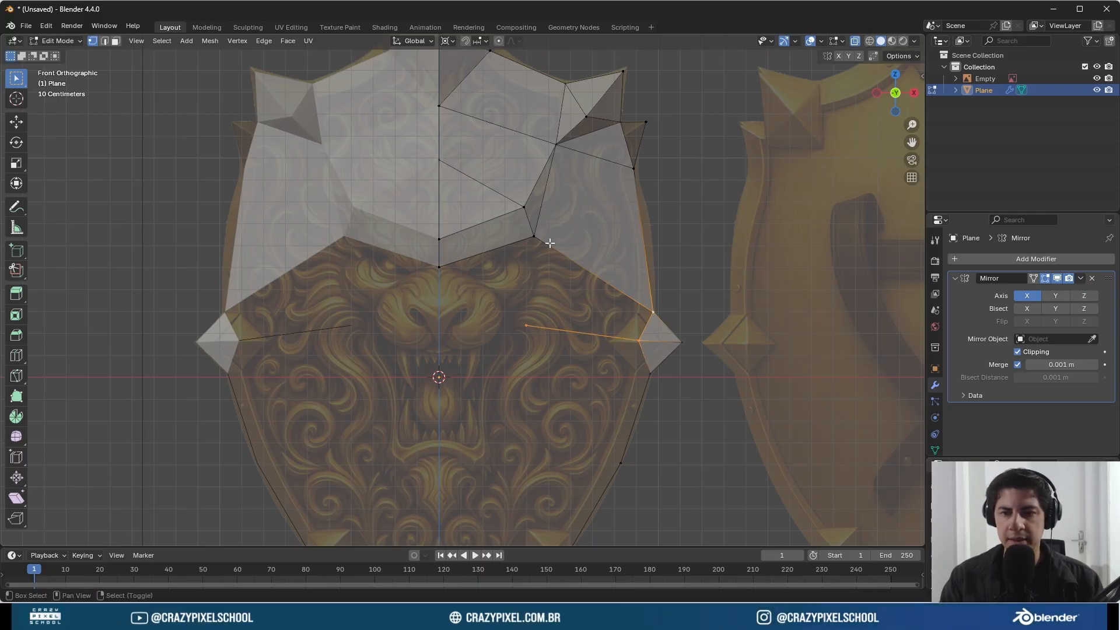
pyautogui.press('f')
pyautogui.moveTo(603, 357); pyautogui.dragTo(586, 303, button='middle')
pyautogui.keyDown('shift'); pyautogui.click(585, 299); pyautogui.keyUp('shift')
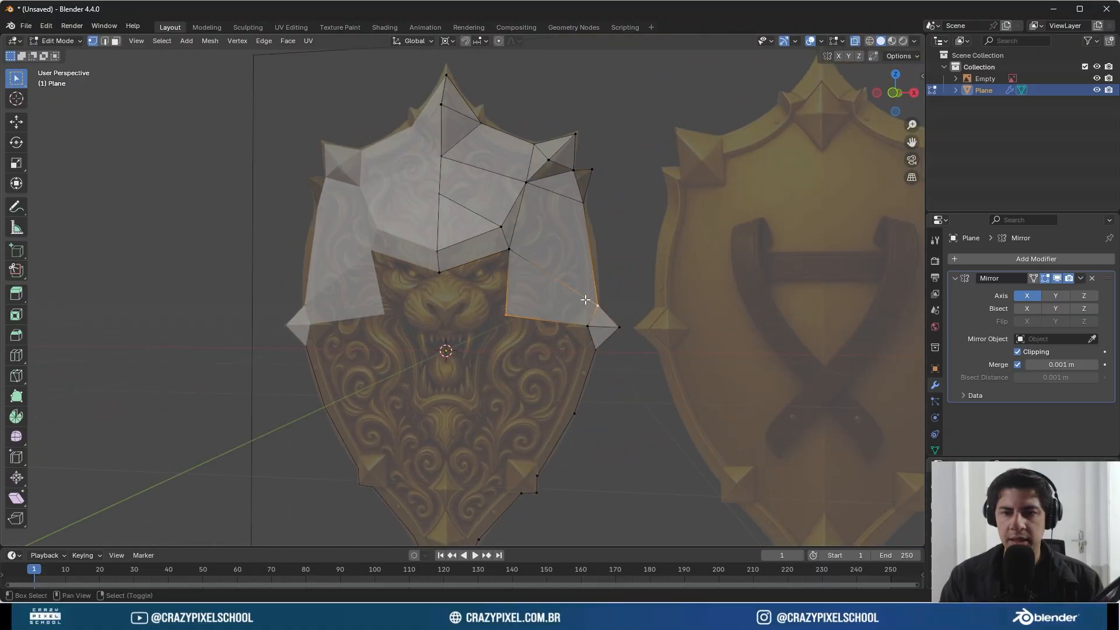
pyautogui.scroll(4, 646, 309)
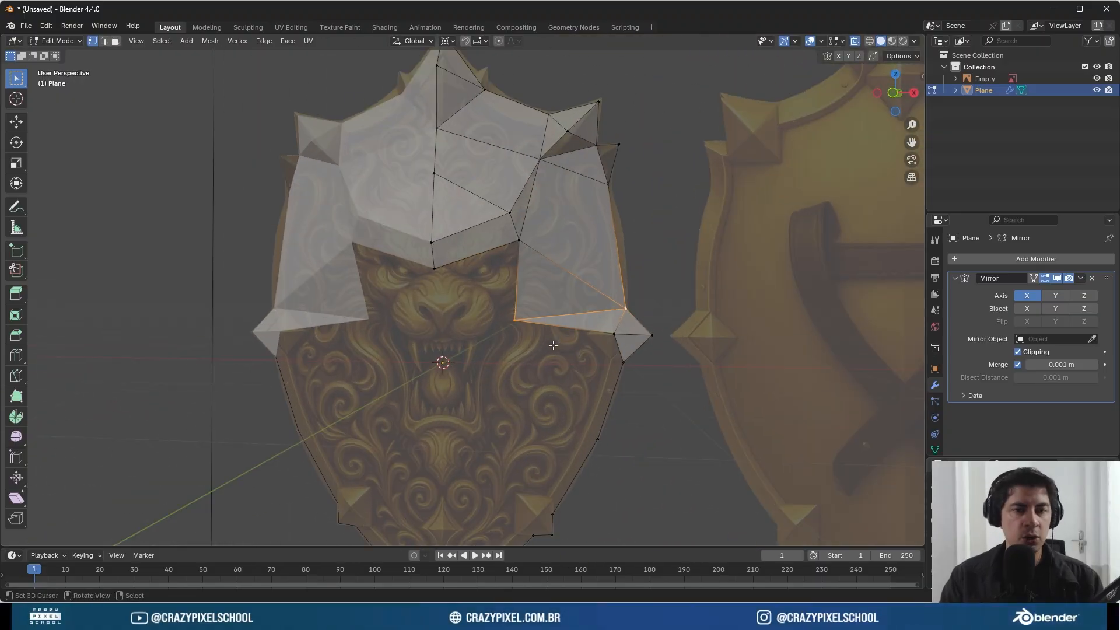
pyautogui.moveTo(646, 308); pyautogui.dragTo(554, 343, button='middle')
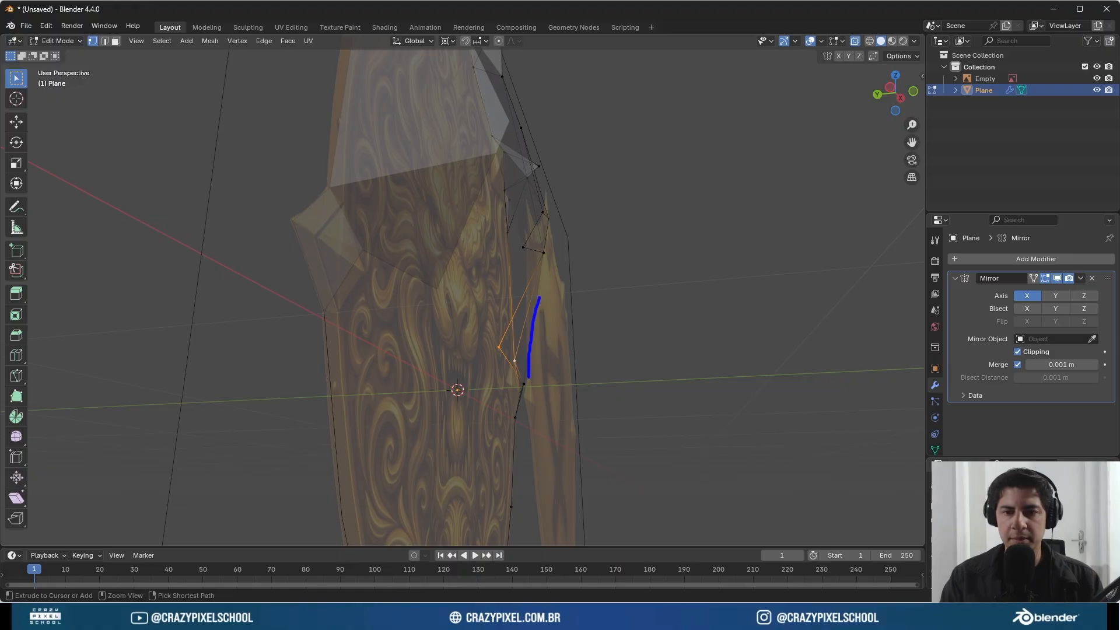
# - Fill the triangular face between the side spike's upper base vertex, its peak and the cheek vertex
pyautogui.moveTo(540, 304)
pyautogui.mouseDown(button='middle')
pyautogui.moveTo(575, 342)
pyautogui.moveTo(477, 353)
pyautogui.mouseUp(button='middle')
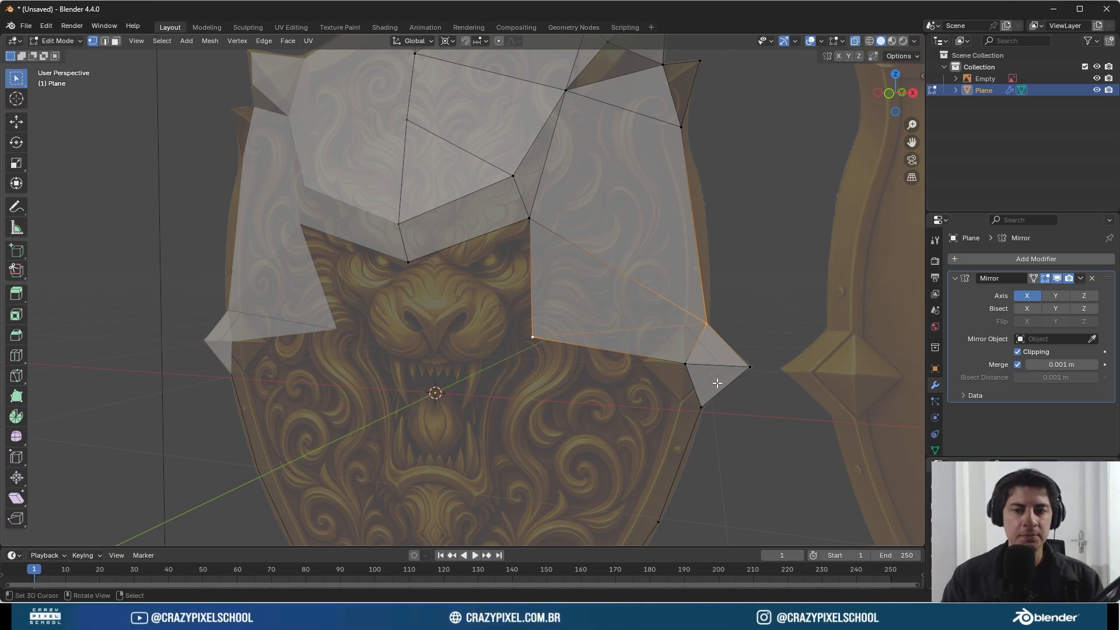
pyautogui.moveTo(607, 380); pyautogui.dragTo(673, 395, button='middle')
pyautogui.scroll(2, 674, 395)
pyautogui.hotkey('ctrl', '2')
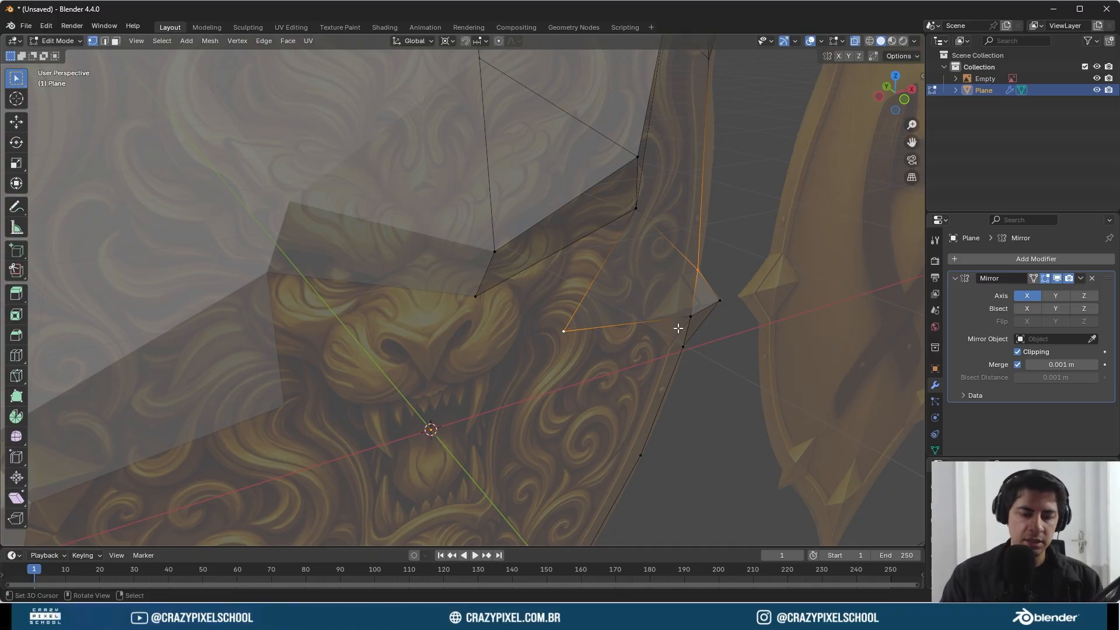
pyautogui.press('f')
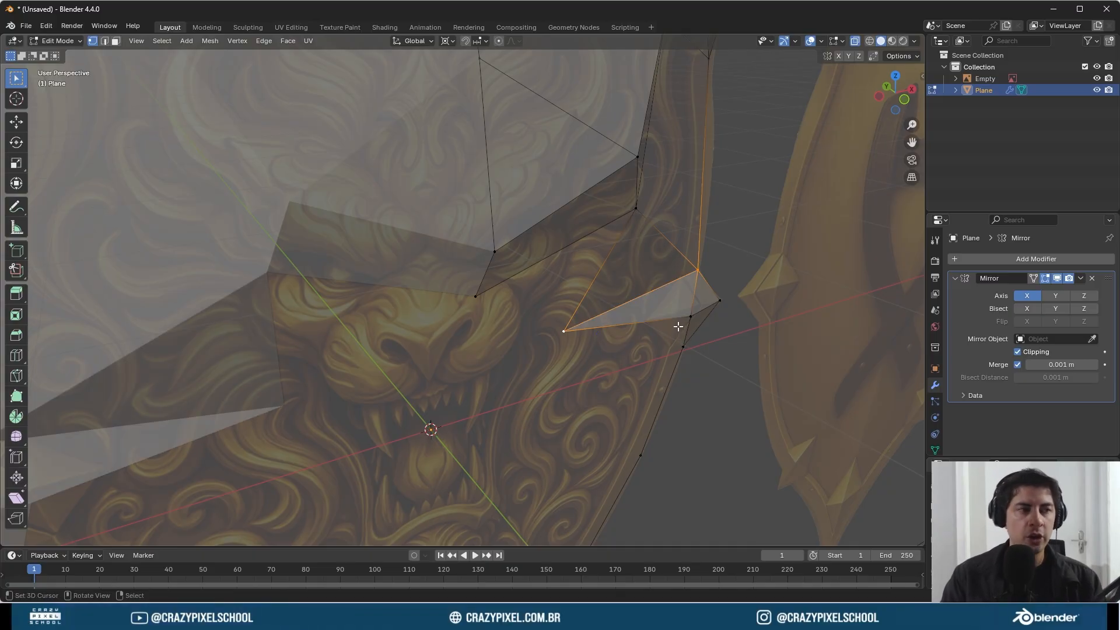
pyautogui.moveTo(703, 268); pyautogui.dragTo(540, 361)
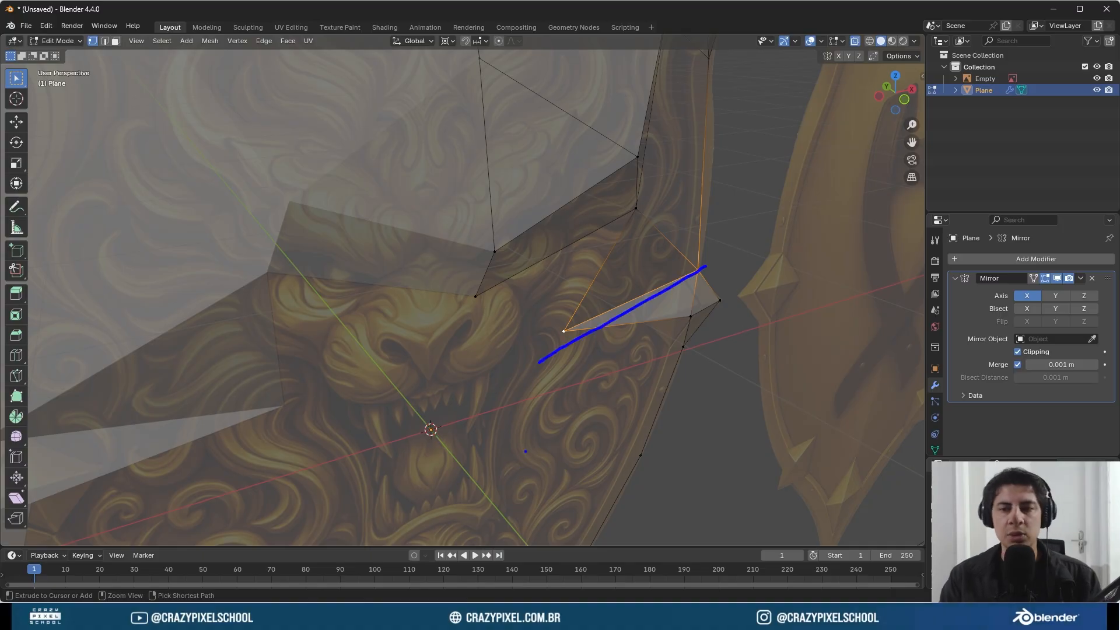
# - Fill the narrow face from the cheek vertex to the side spike's lower base vertex, and move the cheek vertex outward and up
pyautogui.press('KP_1')
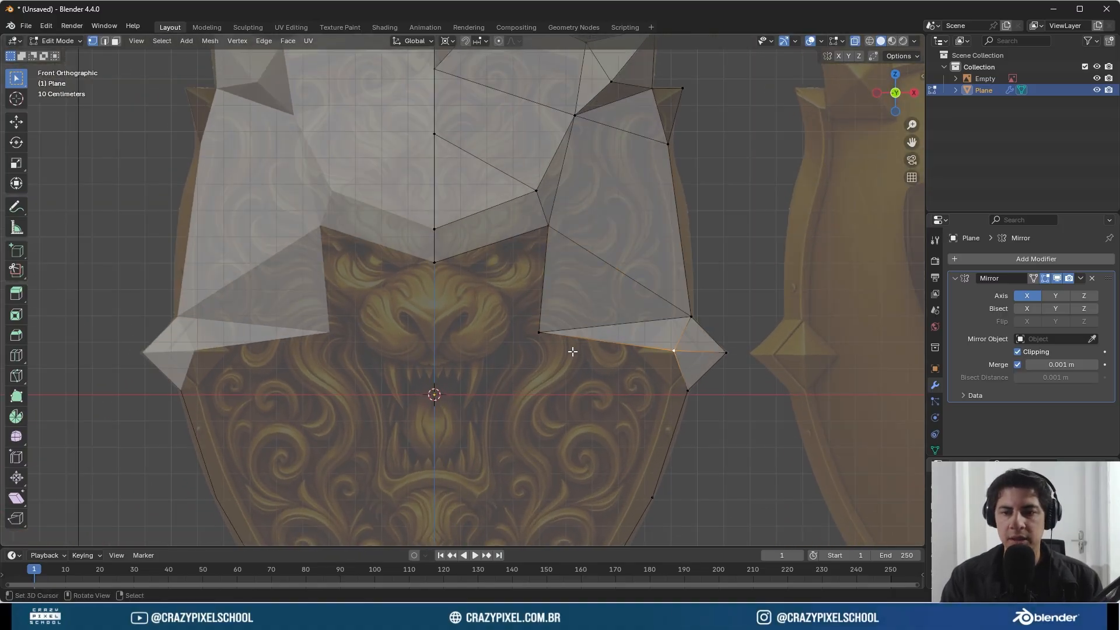
pyautogui.click(554, 337)
pyautogui.press('g')
pyautogui.click(573, 327)
pyautogui.moveTo(573, 328)
pyautogui.mouseDown(button='middle')
pyautogui.moveTo(482, 357)
pyautogui.moveTo(569, 367)
pyautogui.moveTo(568, 329)
pyautogui.mouseUp(button='middle')
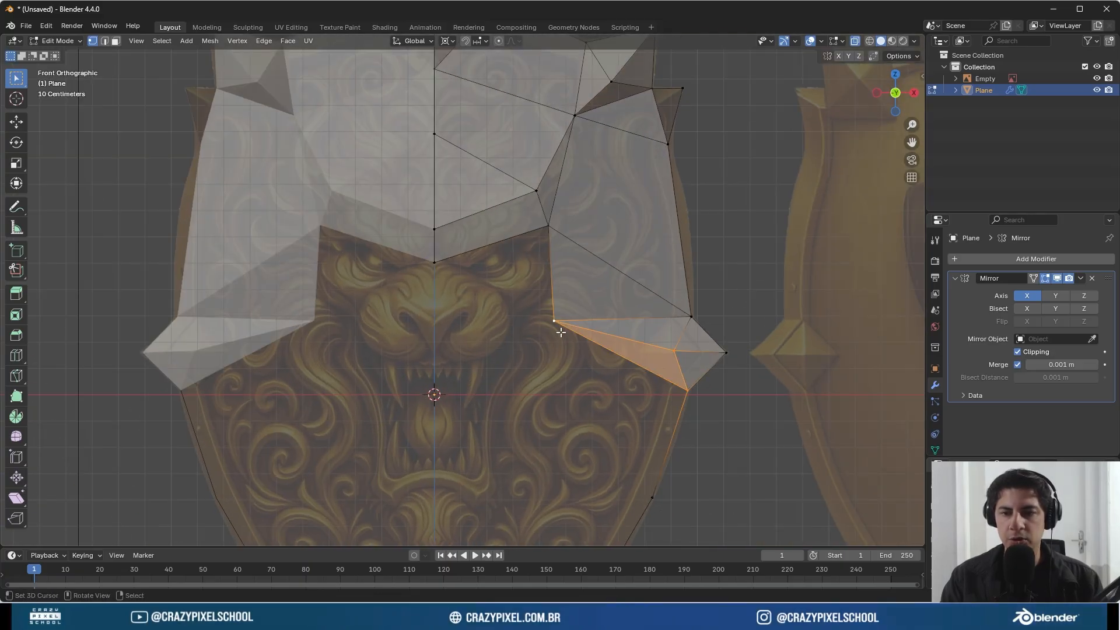
pyautogui.moveTo(554, 322); pyautogui.dragTo(563, 338)
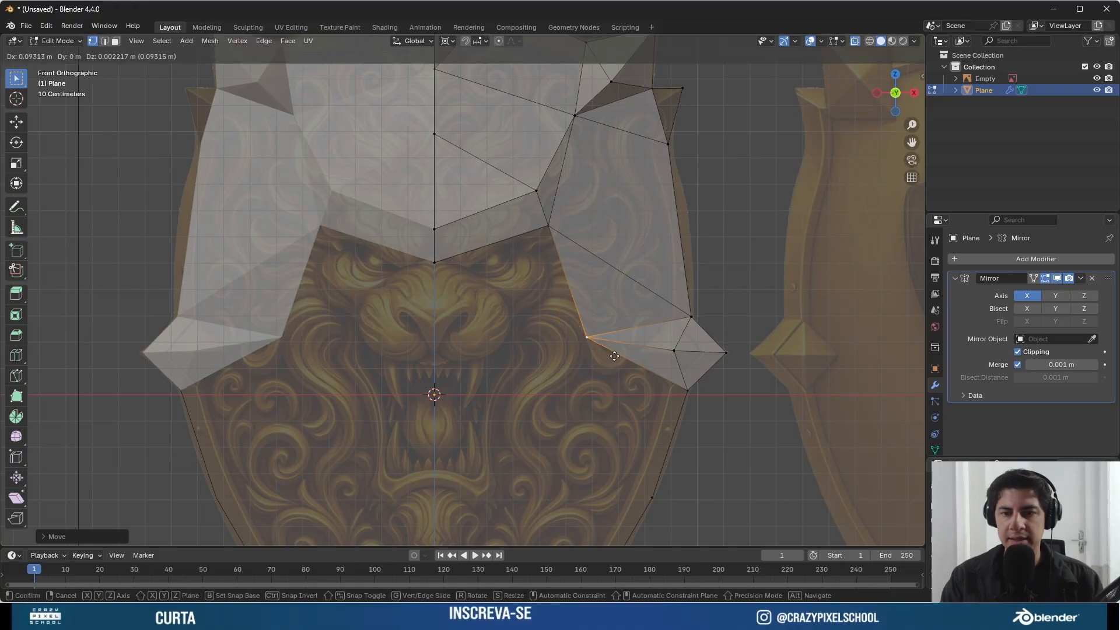
pyautogui.scroll(-2, 591, 360)
pyautogui.keyDown('shift'); pyautogui.moveTo(591, 360); pyautogui.dragTo(605, 316, button='middle'); pyautogui.keyUp('shift')
pyautogui.press('g')
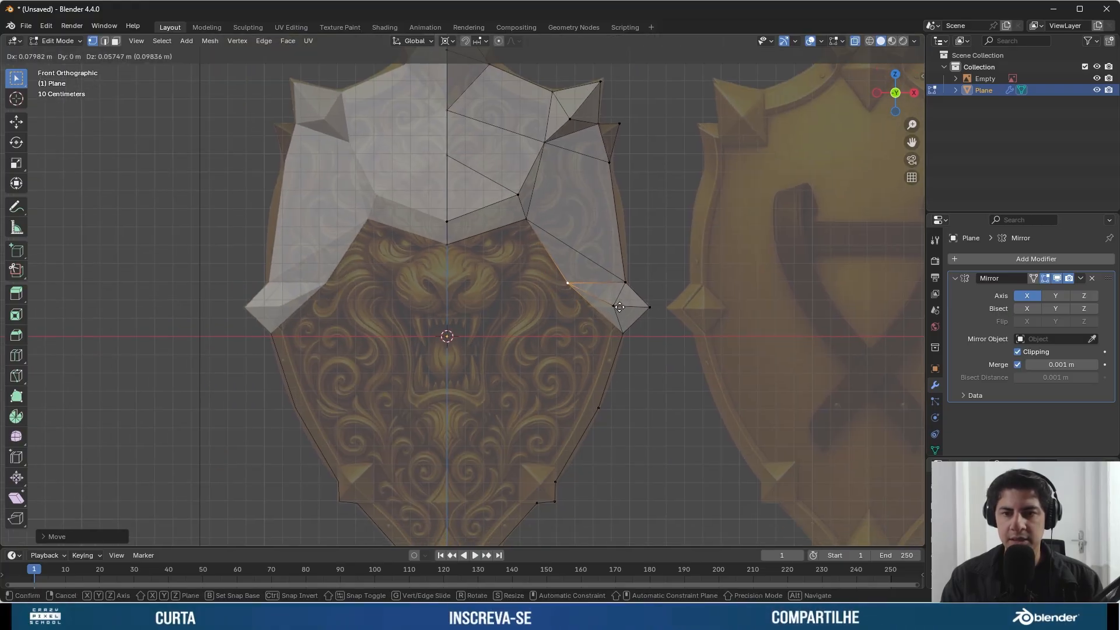
pyautogui.click(617, 307)
# - Extrude the brow strip's lower right vertex down to the side of the lion's muzzle
pyautogui.click(527, 222)
pyautogui.press('e')
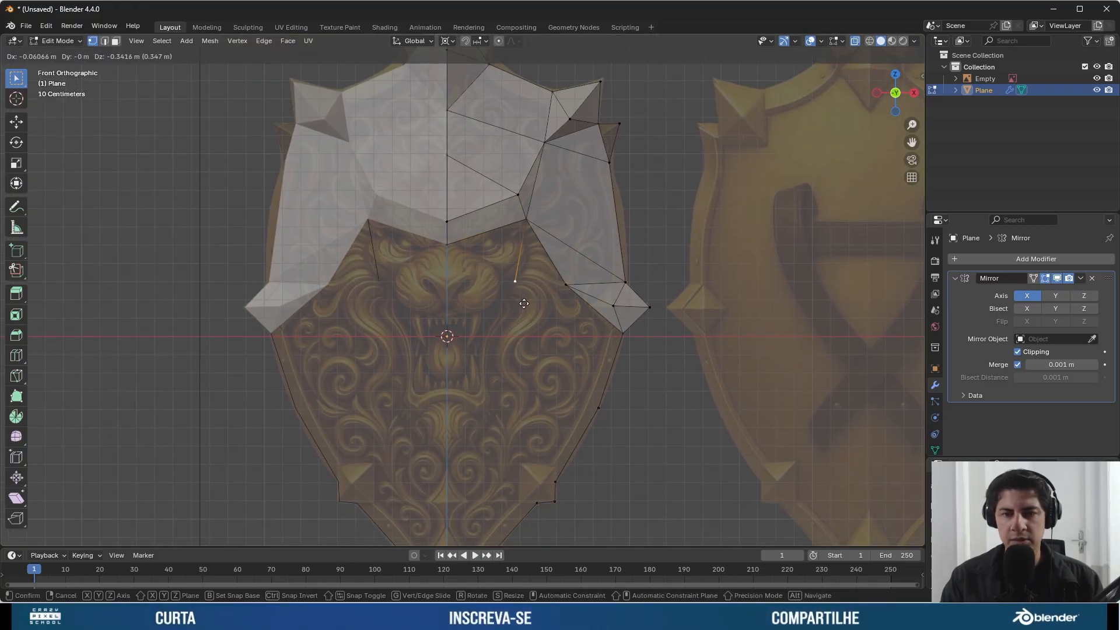
pyautogui.moveTo(527, 301)
pyautogui.keyDown('alt'); pyautogui.mouseDown(button='middle')
pyautogui.moveTo(420, 320)
pyautogui.moveTo(539, 307)
pyautogui.mouseUp(button='middle'); pyautogui.keyUp('alt')
pyautogui.click(448, 323)
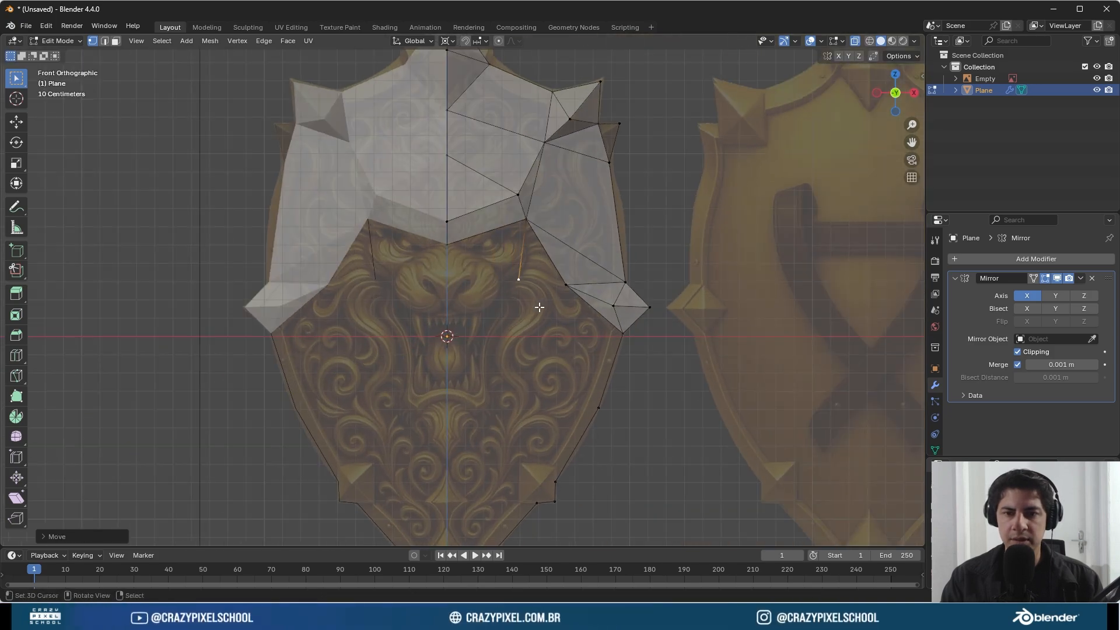
pyautogui.press('g')
pyautogui.click(527, 318)
# - Add a vertex at the inner eye corner and fill the triangles joining it to the brow strip and the muzzle side vertex
pyautogui.press('e')
pyautogui.click(511, 284)
pyautogui.keyDown('shift'); pyautogui.rightClick(459, 249); pyautogui.keyUp('shift')
pyautogui.press('f')
pyautogui.moveTo(506, 264); pyautogui.dragTo(459, 286, button='middle')
pyautogui.rightClick(463, 270)
pyautogui.keyDown('shift'); pyautogui.rightClick(494, 223); pyautogui.keyUp('shift')
pyautogui.press('f')
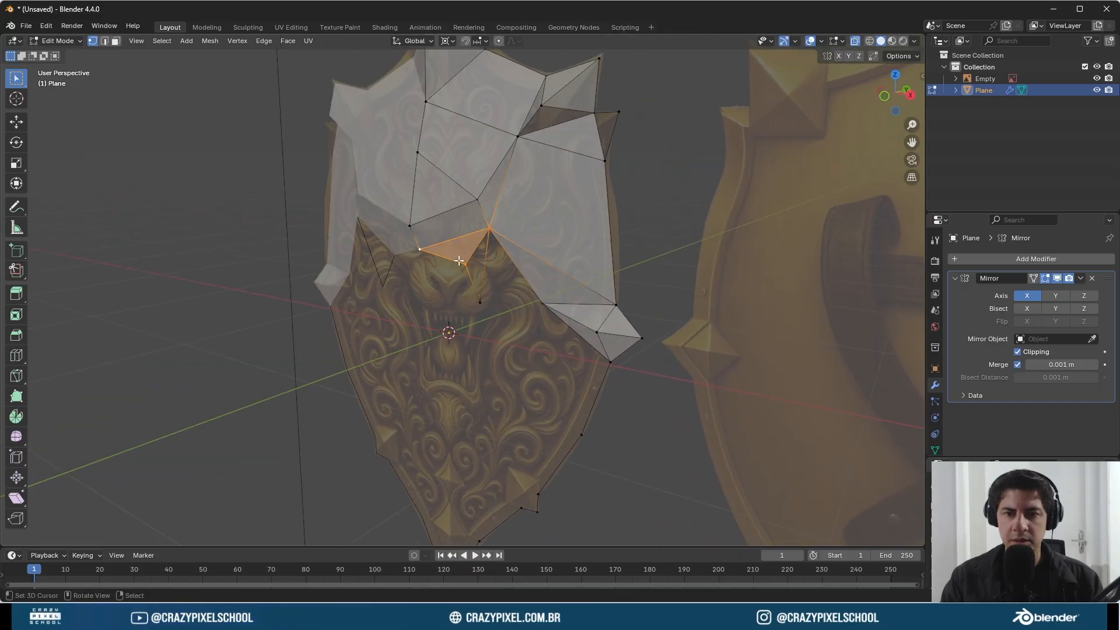
pyautogui.hotkey('alt', 'a')
# - Fill the triangular cheek face between the muzzle side vertex, the cheek vertex and the brow strip's lower right vertex
pyautogui.keyDown('alt'); pyautogui.moveTo(490, 306); pyautogui.dragTo(574, 317, button='middle'); pyautogui.keyUp('alt')
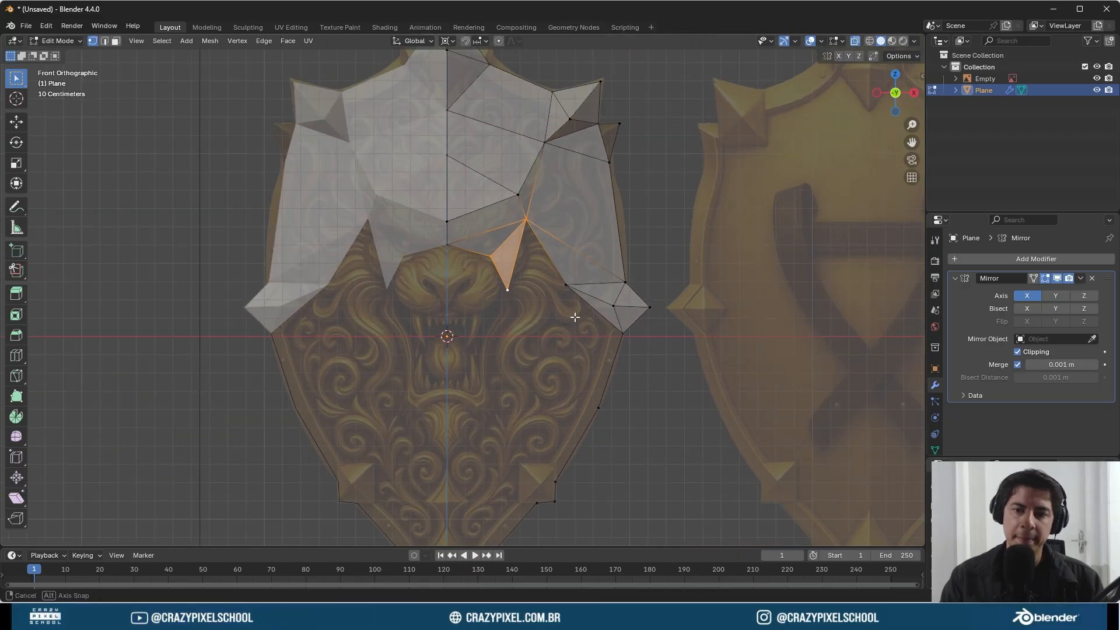
pyautogui.rightClick(512, 291)
pyautogui.keyDown('shift'); pyautogui.rightClick(560, 290); pyautogui.keyUp('shift')
pyautogui.keyDown('shift'); pyautogui.rightClick(528, 230); pyautogui.keyUp('shift')
pyautogui.press('f')
pyautogui.scroll(1, 559, 302)
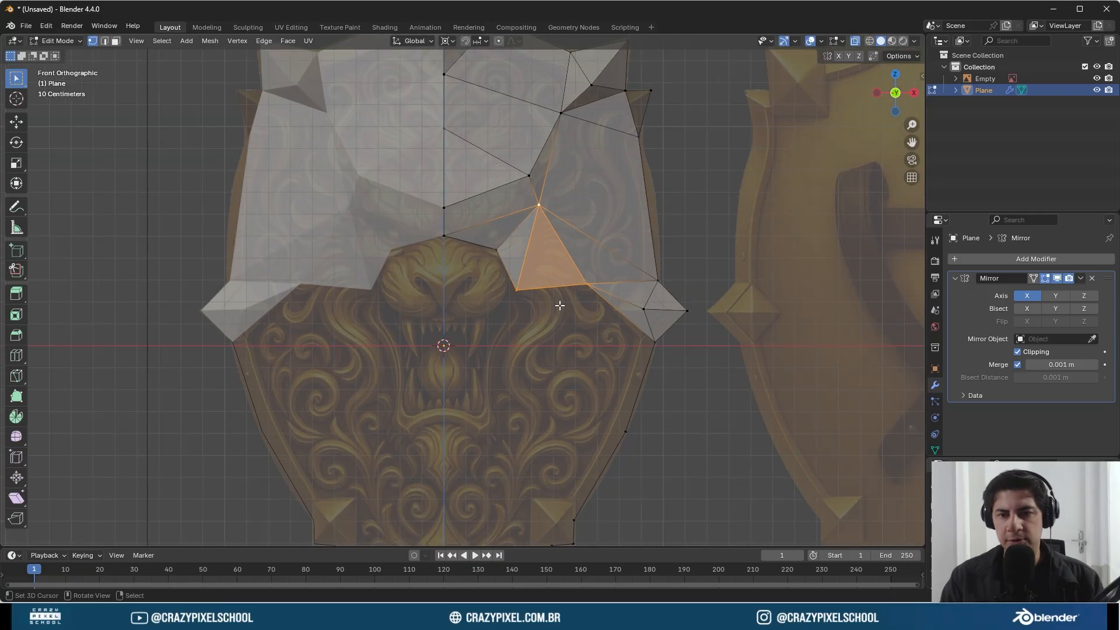
# - Extrude the muzzle's upper edge chain forward along Y and lower it along Z to the nose
pyautogui.rightClick(526, 309)
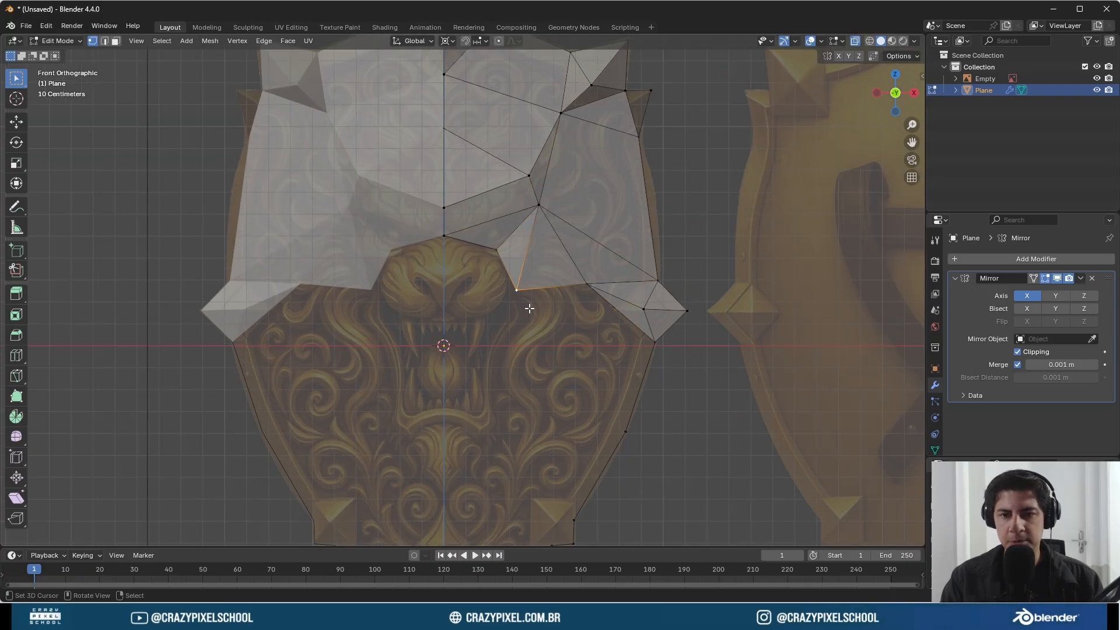
pyautogui.keyDown('shift'); pyautogui.rightClick(496, 251); pyautogui.keyUp('shift')
pyautogui.keyDown('alt'); pyautogui.moveTo(519, 288); pyautogui.dragTo(533, 307, button='middle'); pyautogui.keyUp('alt')
pyautogui.press('e')
pyautogui.press('y')
pyautogui.click(402, 322)
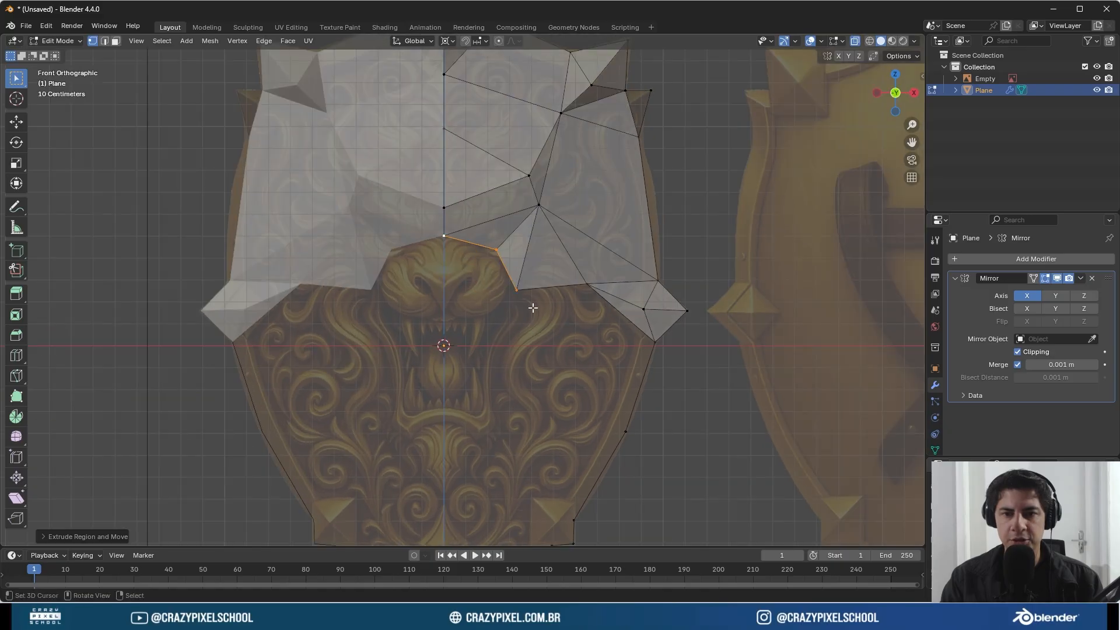
pyautogui.press('g')
pyautogui.press('z')
pyautogui.click(478, 314)
# - Reposition the extruded muzzle's upper and lower side vertices inward to fit the sides of the lion's nose
pyautogui.rightClick(496, 296)
pyautogui.press('g')
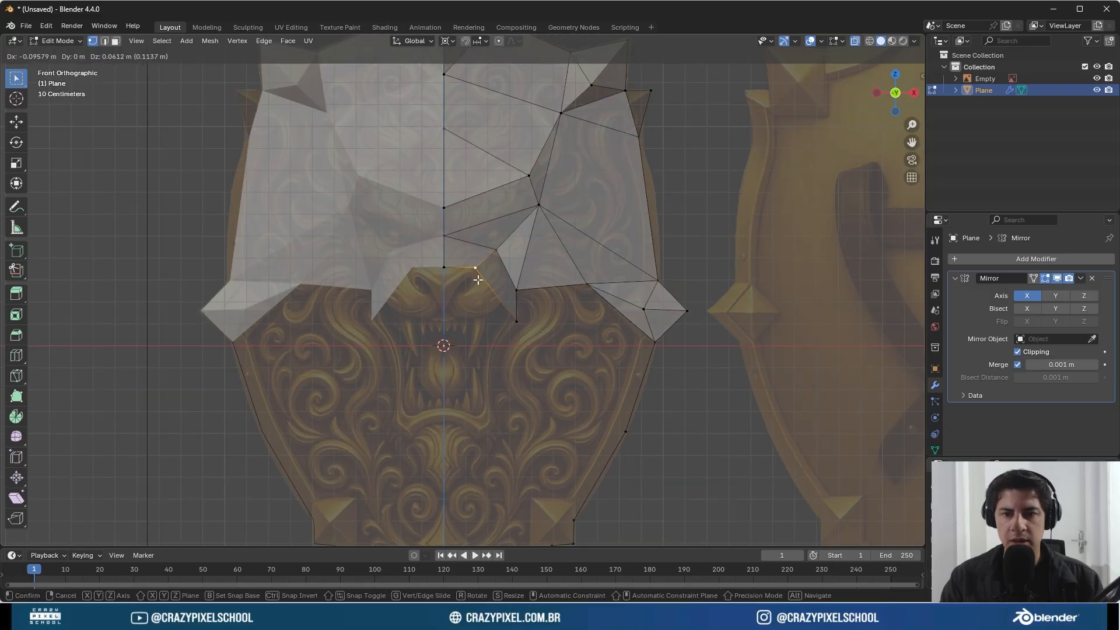
pyautogui.click(475, 282)
pyautogui.rightClick(508, 322)
pyautogui.press('g')
pyautogui.click(507, 322)
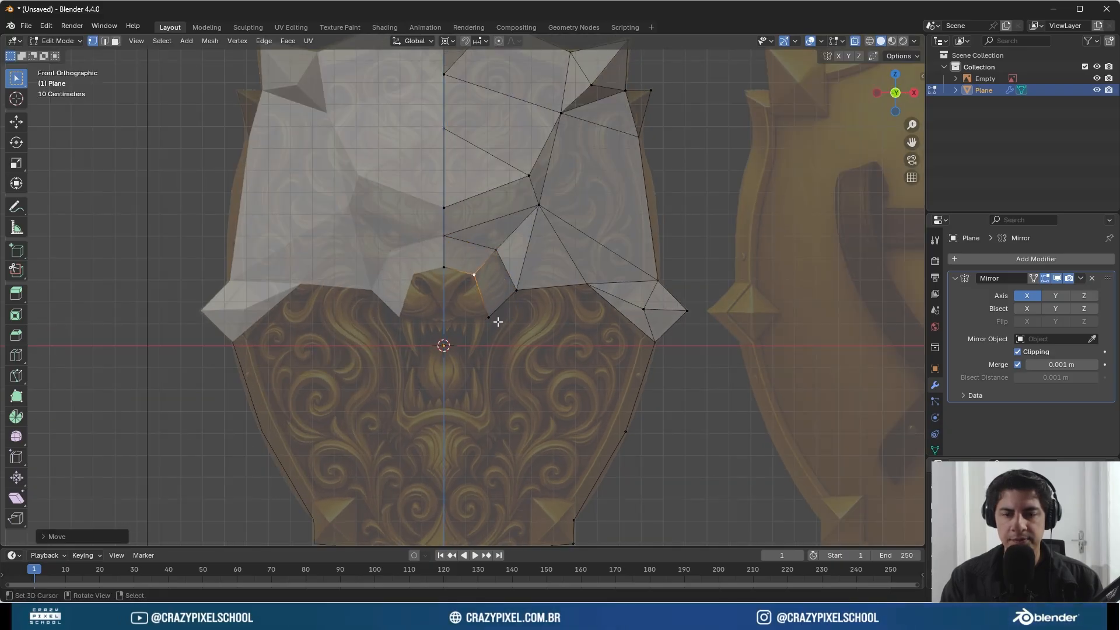
pyautogui.keyDown('alt'); pyautogui.moveTo(495, 321); pyautogui.dragTo(518, 316, button='middle'); pyautogui.keyUp('alt')
pyautogui.press('g')
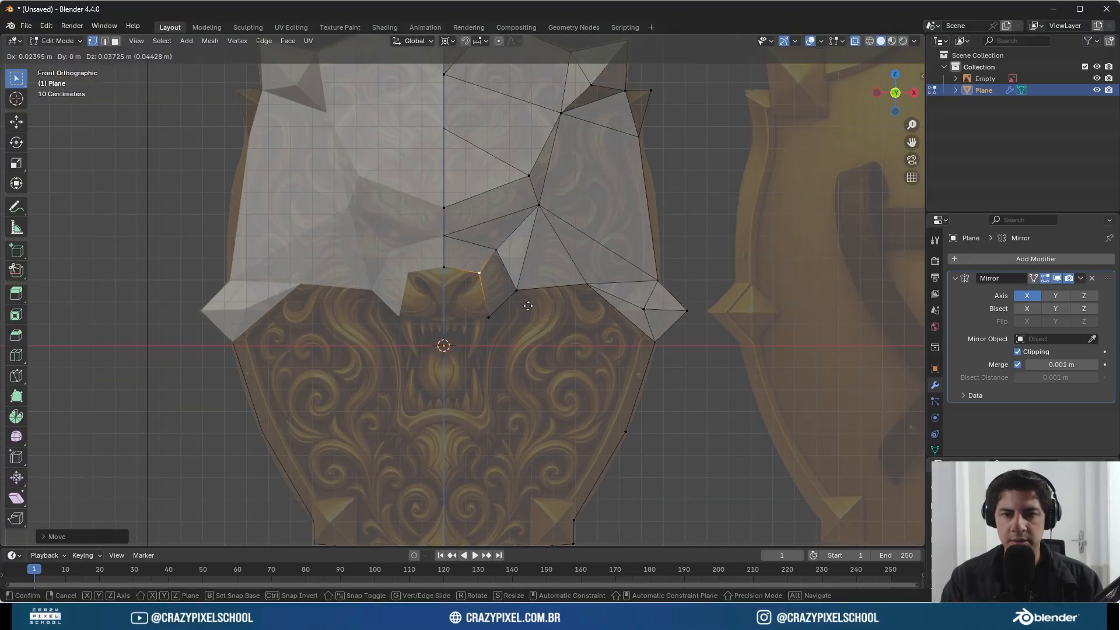
pyautogui.click(526, 307)
pyautogui.rightClick(495, 320)
pyautogui.press('g')
pyautogui.click(495, 326)
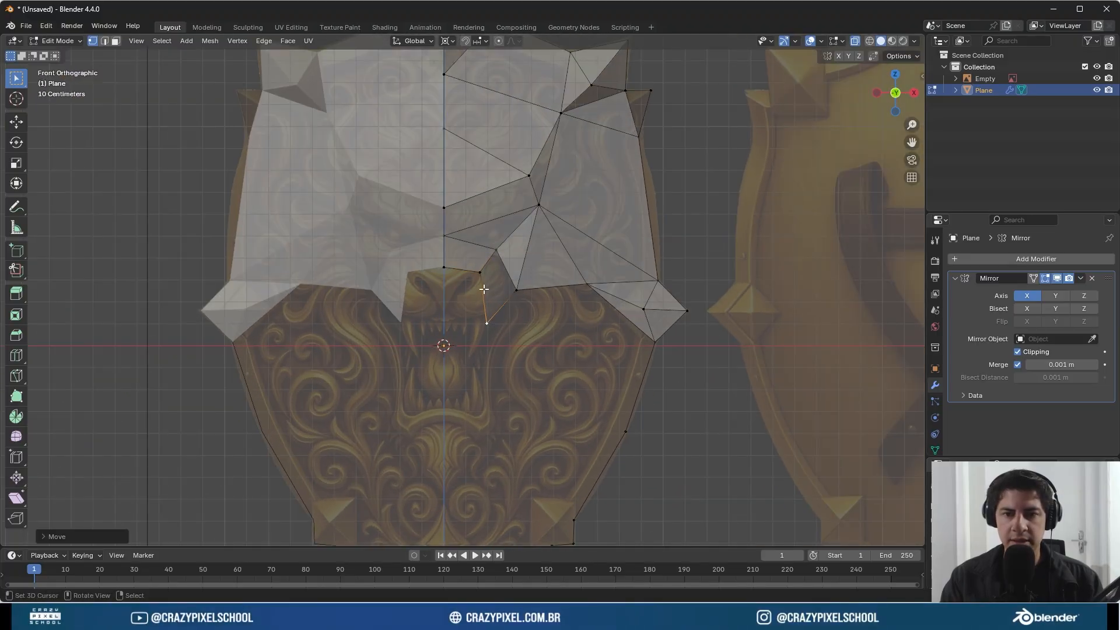
# - Extrude the nose's lower side vertex to the mirror centre line and fill the front face of the nose
pyautogui.press('e')
pyautogui.click(436, 330)
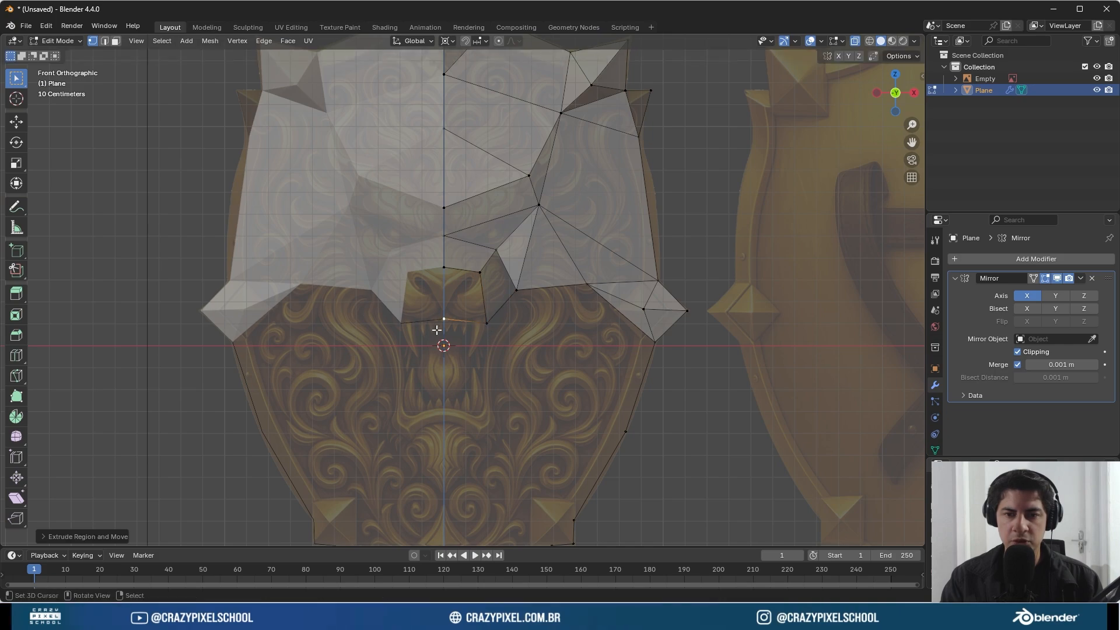
pyautogui.press('g')
pyautogui.click(461, 330)
pyautogui.rightClick(478, 325)
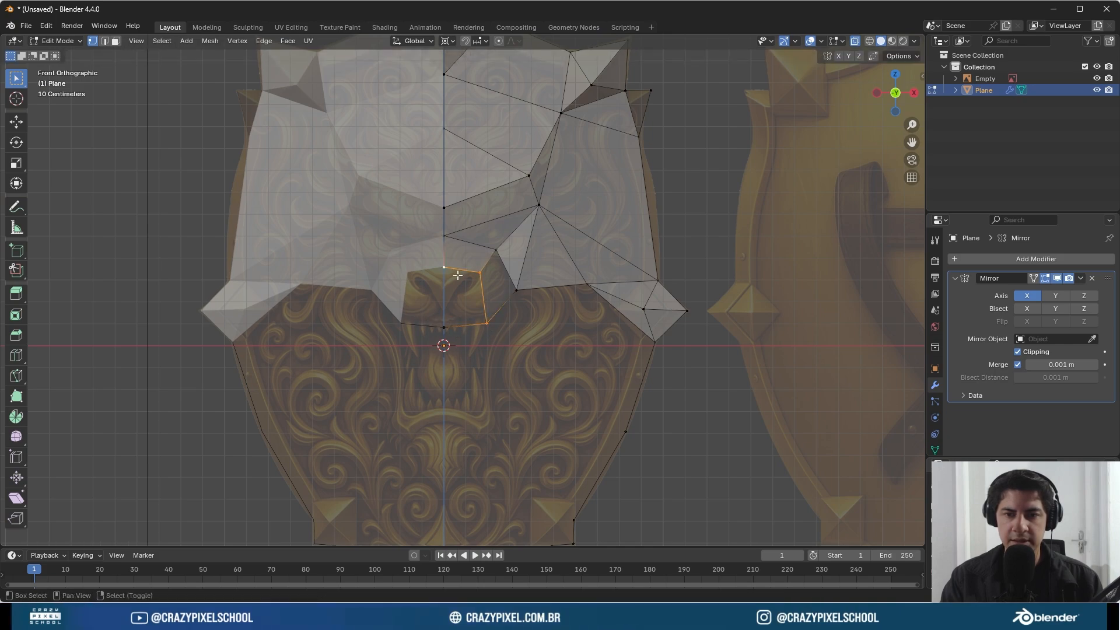
pyautogui.press('f')
# - Extrude the muzzle's lower edge chain straight down along Z over the open mouth to the chin
pyautogui.moveTo(481, 313)
pyautogui.mouseDown(button='middle')
pyautogui.moveTo(445, 343)
pyautogui.moveTo(490, 357)
pyautogui.moveTo(367, 373)
pyautogui.moveTo(511, 367)
pyautogui.mouseUp(button='middle')
pyautogui.scroll(2, 471, 349)
pyautogui.press('KP_1')
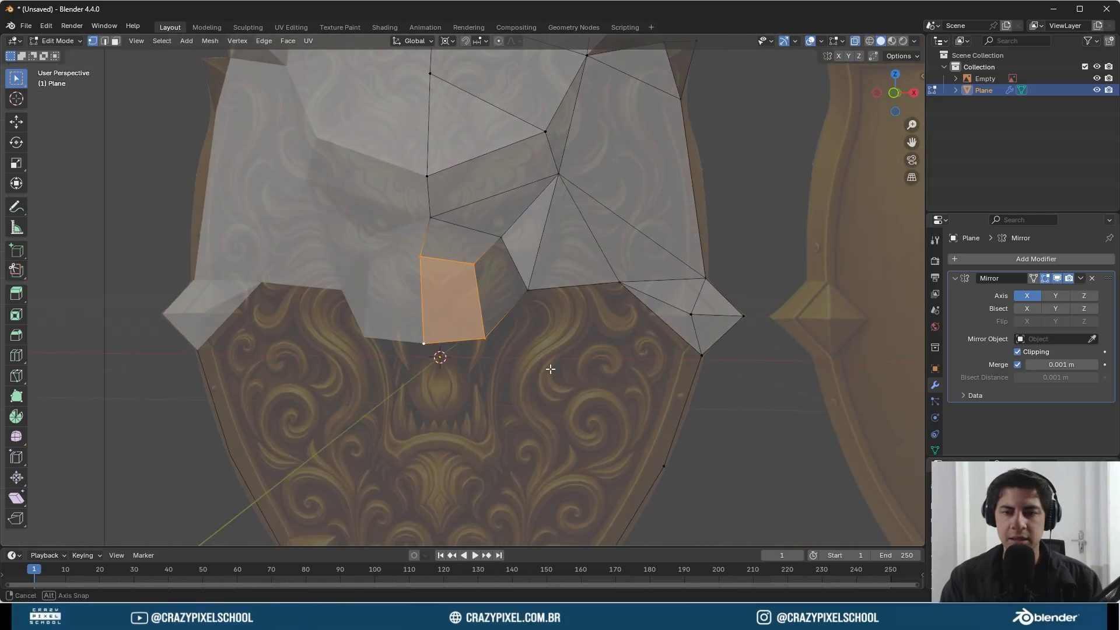
pyautogui.click(525, 293)
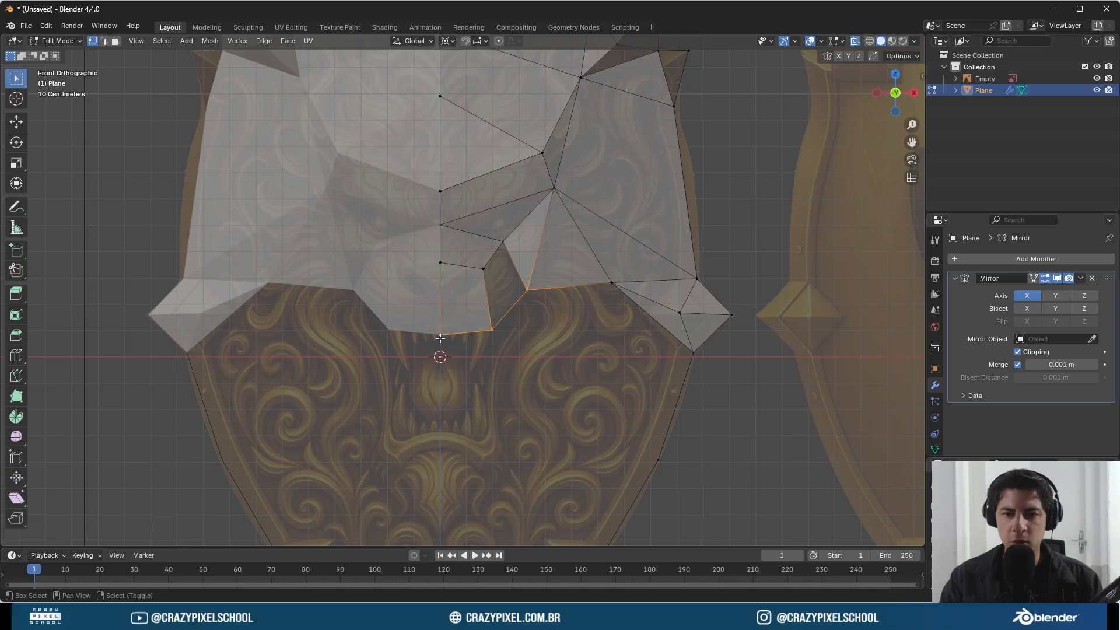
pyautogui.keyDown('shift'); pyautogui.moveTo(497, 337); pyautogui.dragTo(504, 266, button='middle'); pyautogui.keyUp('shift')
pyautogui.press('g')
pyautogui.press('z')
pyautogui.click(542, 415)
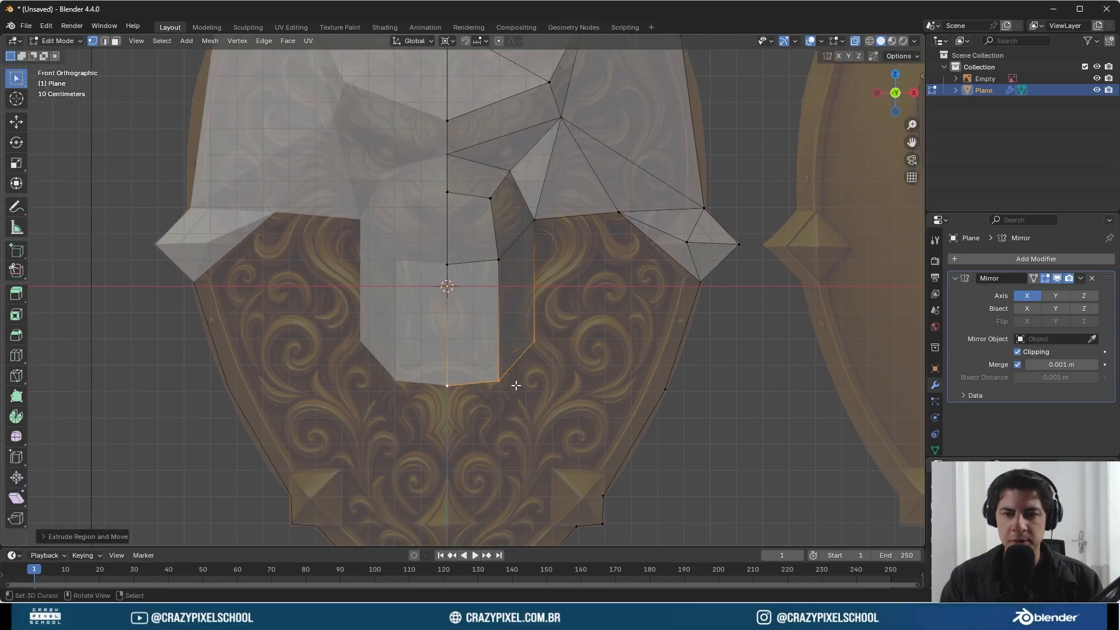
# - Move the two side vertices at the mouth's lower end inward to narrow the jaw in front view
pyautogui.click(513, 385)
pyautogui.press('g')
pyautogui.click(493, 385)
pyautogui.click(536, 346)
pyautogui.press('g')
pyautogui.click(514, 351)
# - Move the jaw's lower front vertices back and up in side view, and shift its rear side vertex toward the shield plane
pyautogui.moveTo(513, 355); pyautogui.dragTo(382, 360, button='middle')
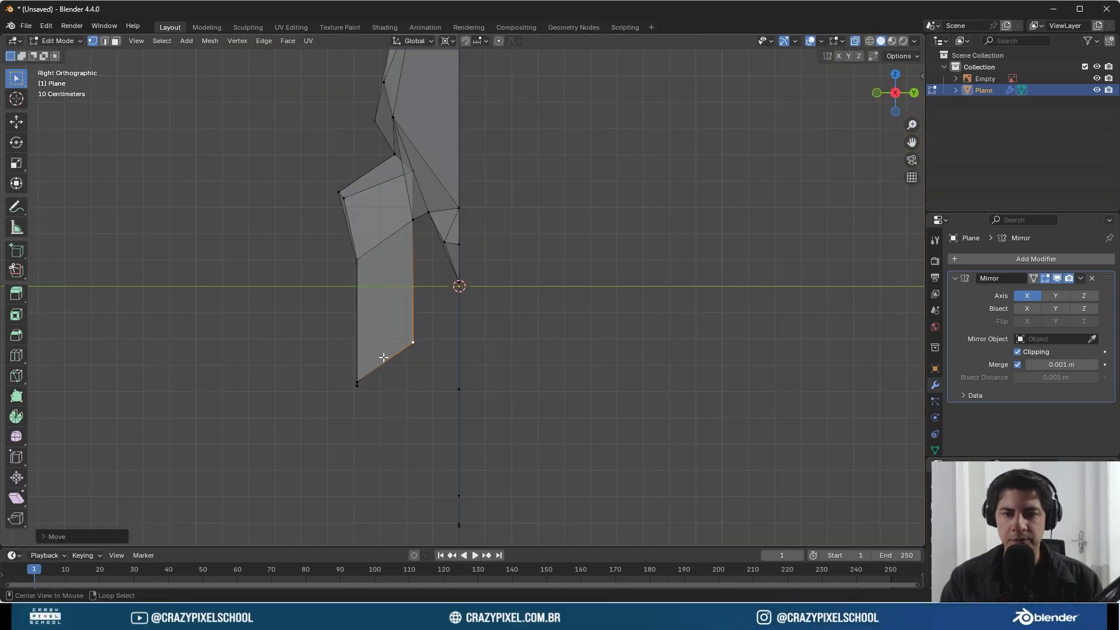
pyautogui.moveTo(340, 352); pyautogui.dragTo(381, 411)
pyautogui.press('g')
pyautogui.click(413, 375)
pyautogui.click(411, 340)
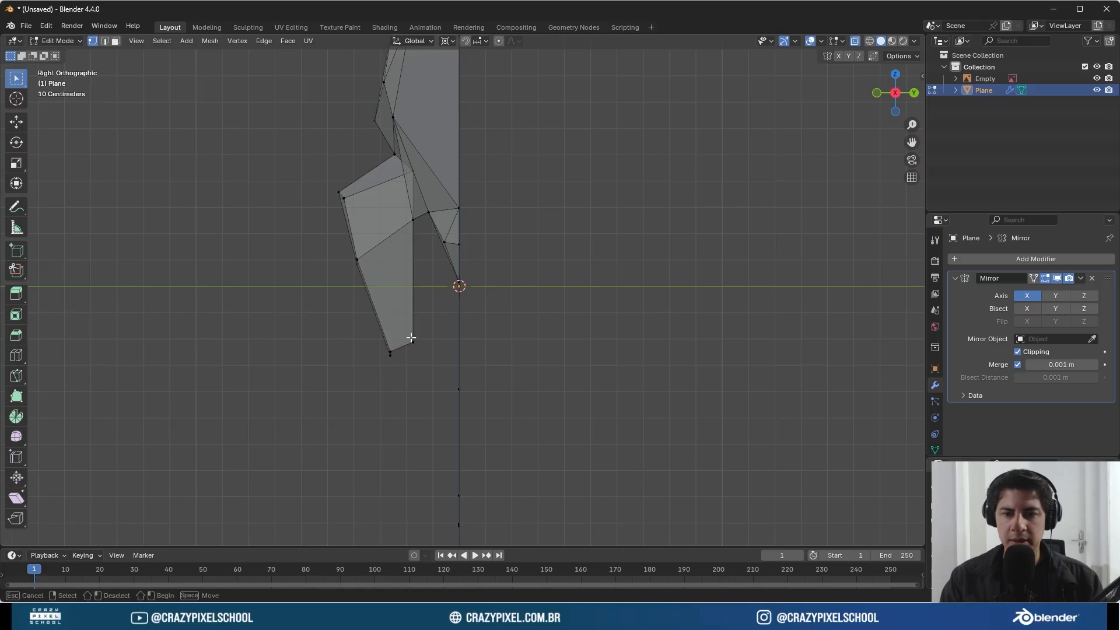
pyautogui.press('g')
pyautogui.click(445, 356)
pyautogui.moveTo(444, 365); pyautogui.dragTo(576, 377, button='middle')
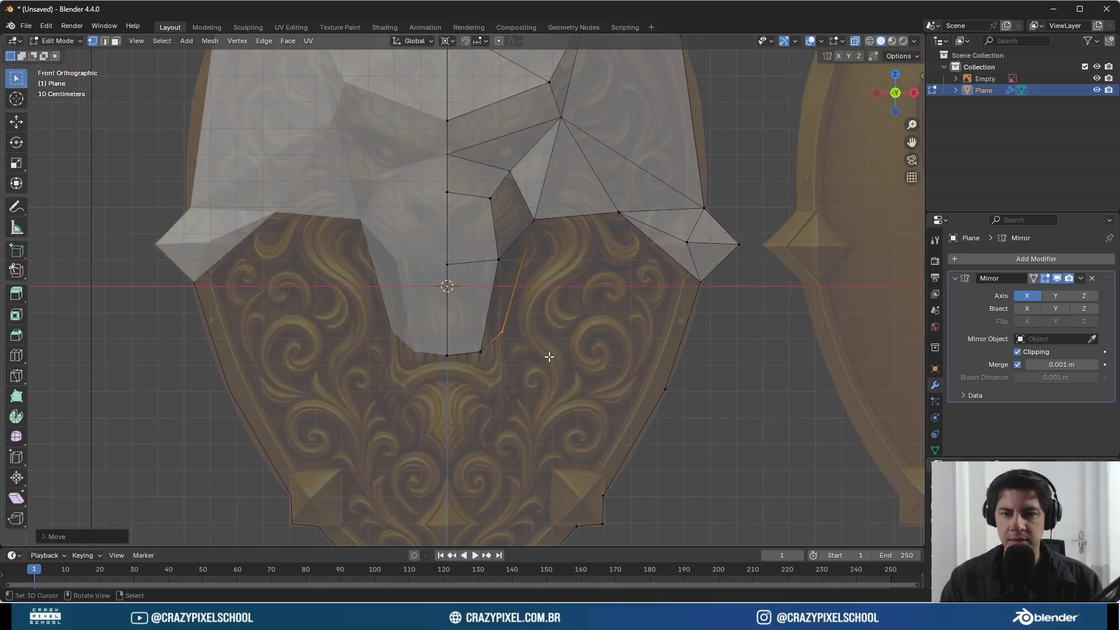
# - Extrude the jaw's rear and front side vertices downward and position the new vertices around the chin
pyautogui.press('g')
pyautogui.click(544, 412)
pyautogui.moveTo(544, 412); pyautogui.dragTo(440, 380, button='middle')
pyautogui.rightClick(413, 368)
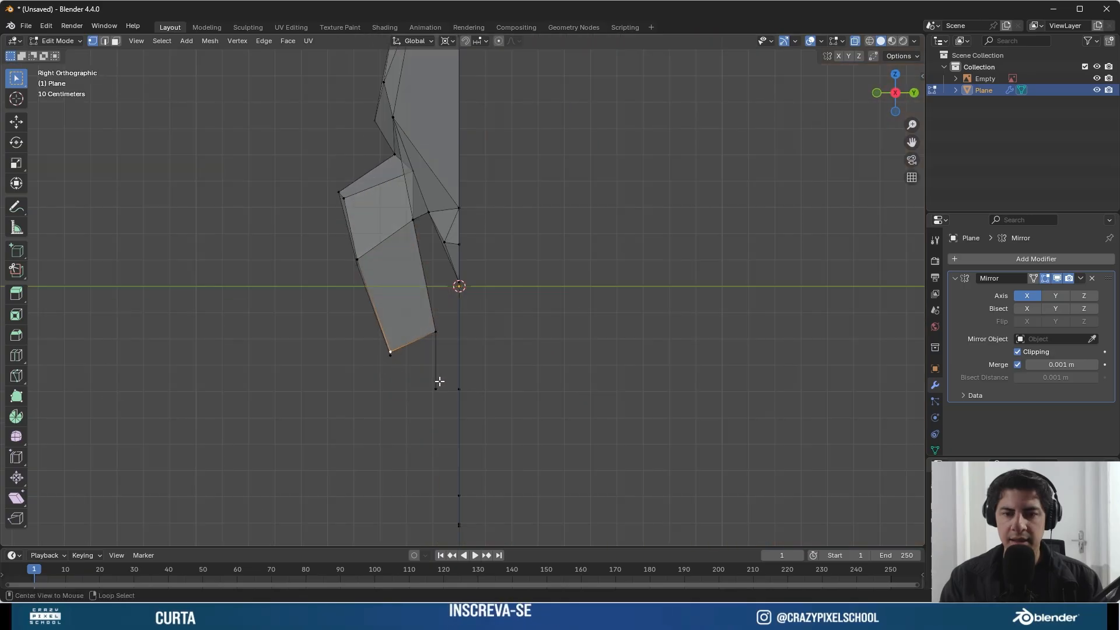
pyautogui.press('e')
pyautogui.click(422, 418)
pyautogui.moveTo(422, 417); pyautogui.dragTo(549, 412, button='middle')
pyautogui.press('g')
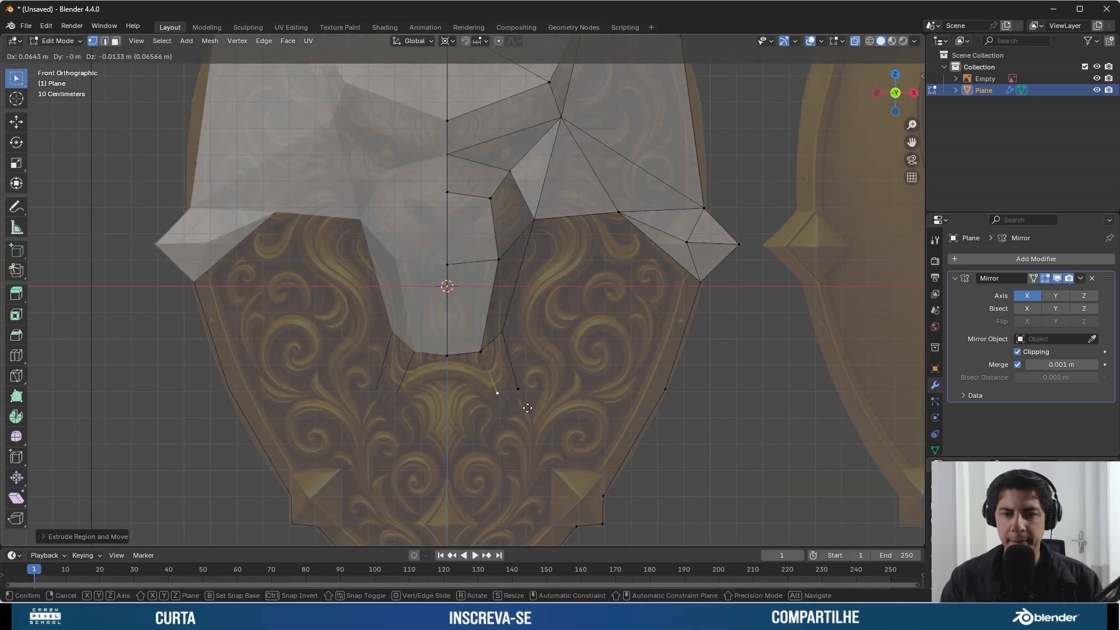
pyautogui.click(500, 387)
pyautogui.rightClick(518, 388)
pyautogui.press('g')
pyautogui.click(531, 377)
# - Extrude the chin's lower side vertex to the centre line and fill the chin's front and side faces
pyautogui.rightClick(498, 393)
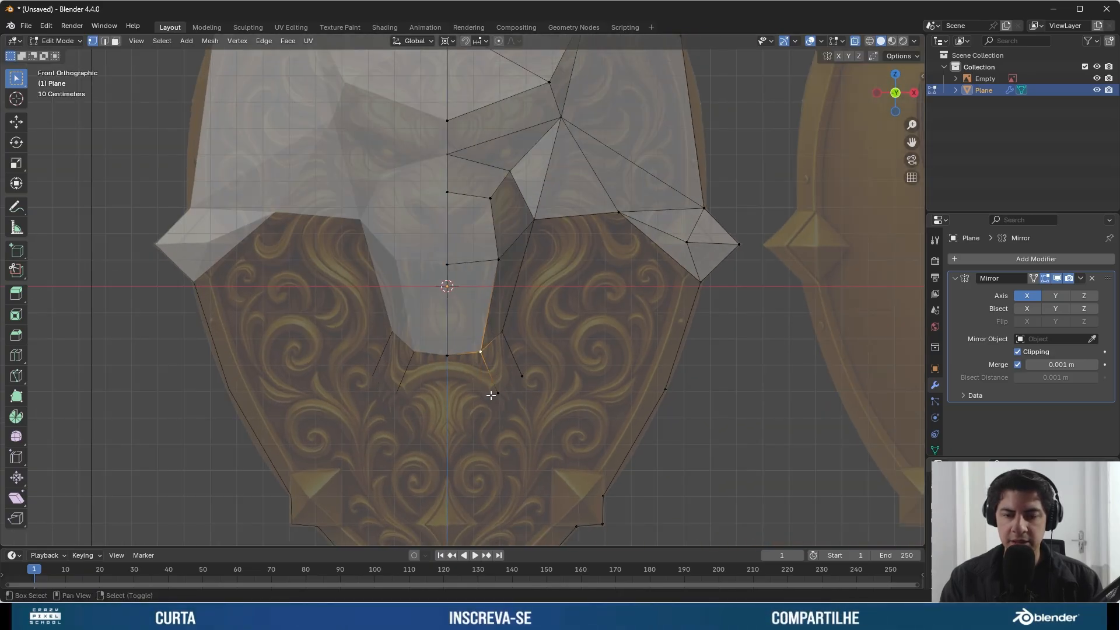
pyautogui.press('e')
pyautogui.click(442, 422)
pyautogui.keyDown('alt'); pyautogui.moveTo(442, 421); pyautogui.dragTo(512, 408, button='middle'); pyautogui.keyUp('alt')
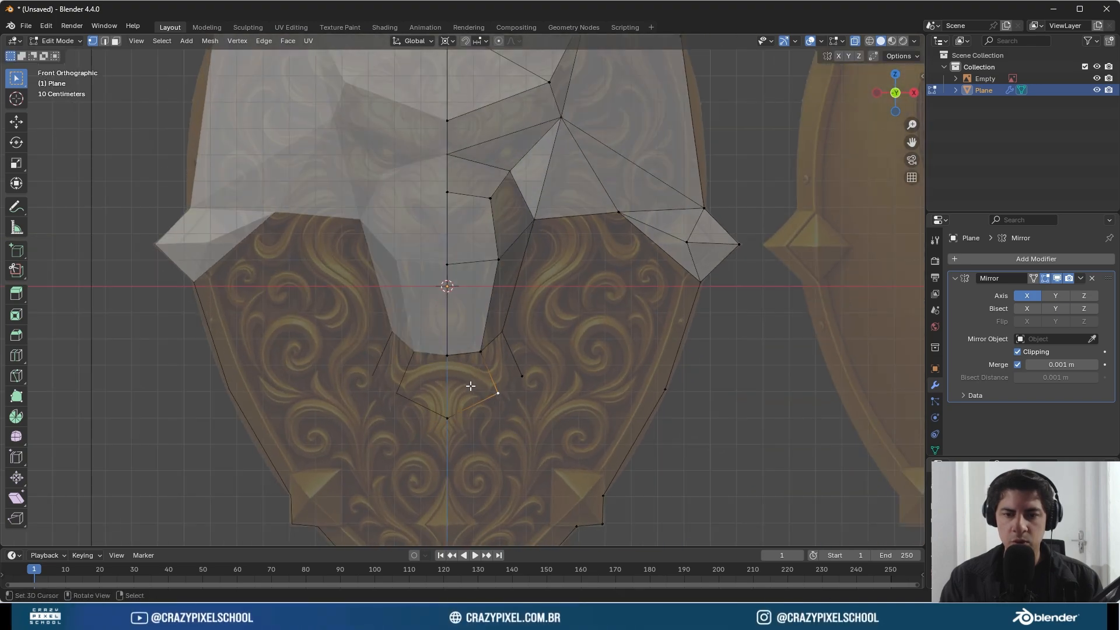
pyautogui.press('f')
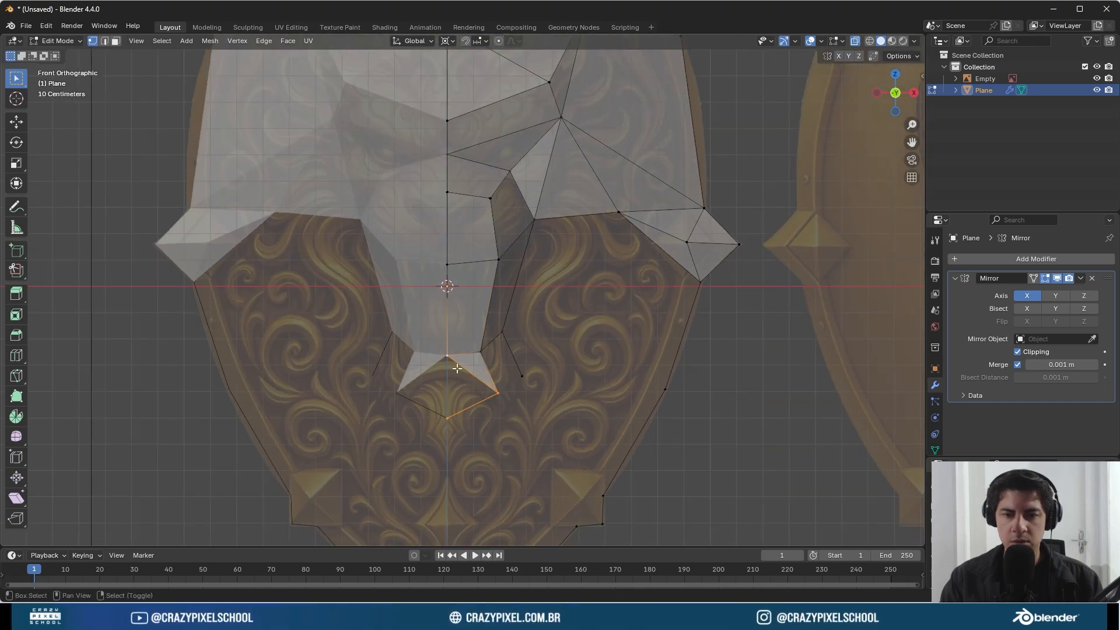
pyautogui.press('f')
pyautogui.click(509, 402)
pyautogui.keyDown('shift'); pyautogui.click(488, 355); pyautogui.keyUp('shift')
pyautogui.press('f')
# - Fill the face from the jaw side to the cheek and the quad reaching the outline below the side spike
pyautogui.scroll(-2, 526, 396)
pyautogui.moveTo(525, 404); pyautogui.dragTo(550, 421, button='middle')
pyautogui.rightClick(491, 320)
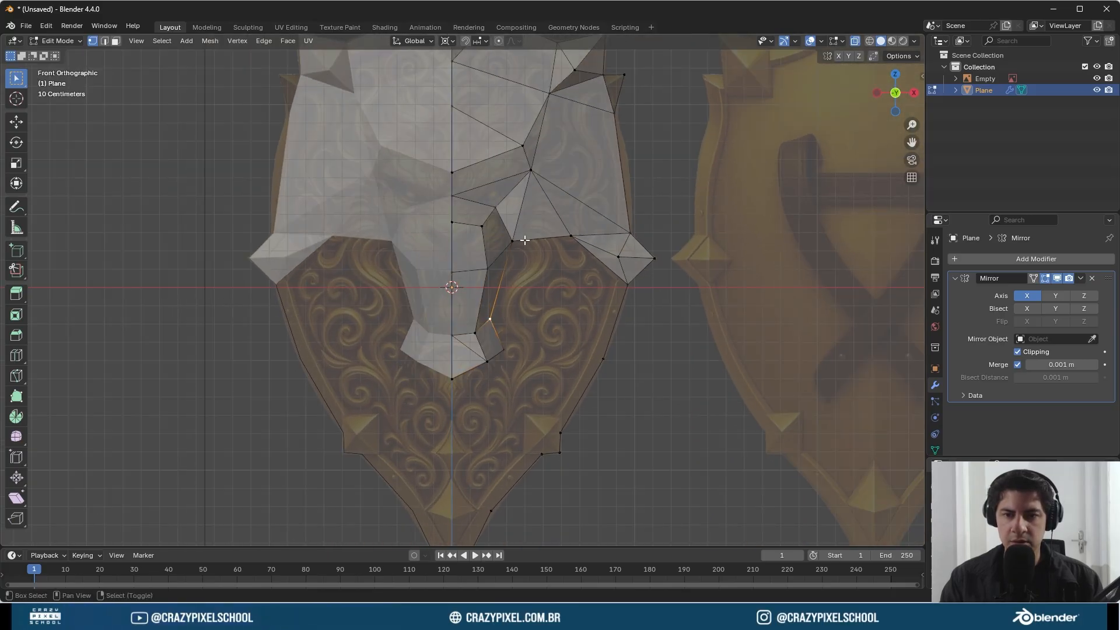
pyautogui.keyDown('shift'); pyautogui.rightClick(513, 243); pyautogui.keyUp('shift')
pyautogui.press('f')
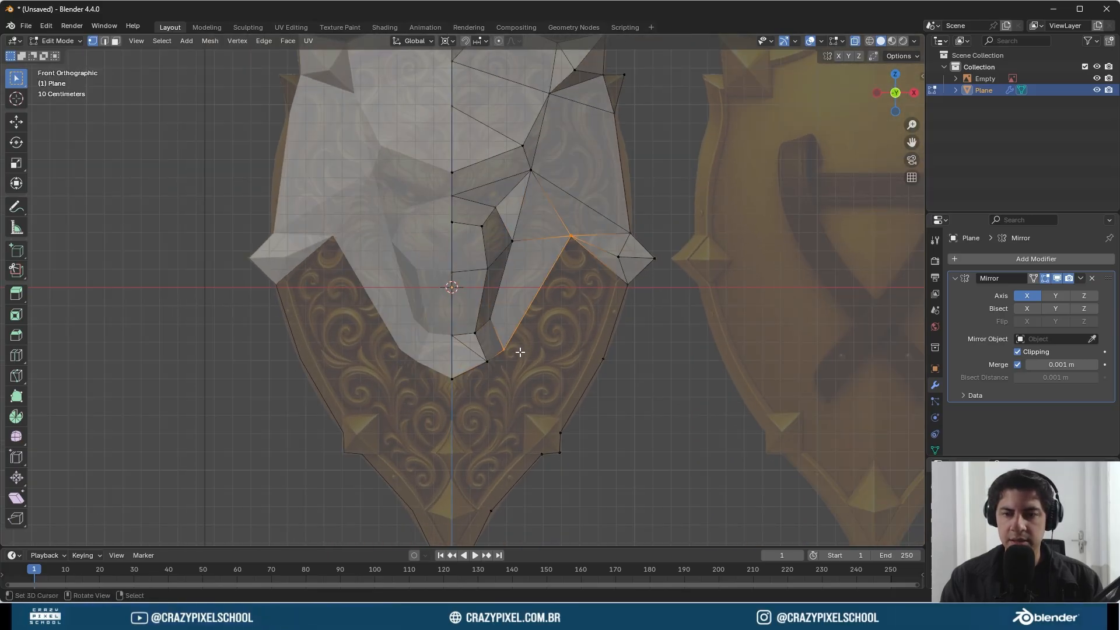
pyautogui.keyDown('shift'); pyautogui.rightClick(605, 358); pyautogui.keyUp('shift')
pyautogui.press('f')
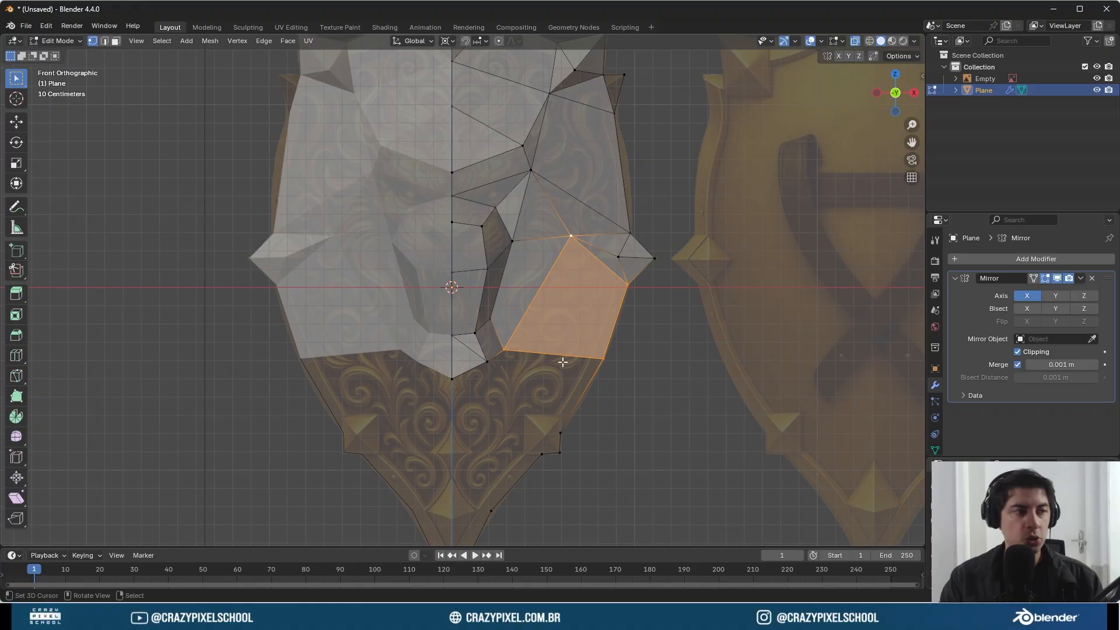
# - Fill the faces from the cheek and the chin's side down to the lower side spike's outline vertices
pyautogui.rightClick(603, 369)
pyautogui.keyDown('shift'); pyautogui.moveTo(571, 398); pyautogui.dragTo(533, 332, button='middle'); pyautogui.keyUp('shift')
pyautogui.keyDown('shift'); pyautogui.rightClick(524, 366); pyautogui.keyUp('shift')
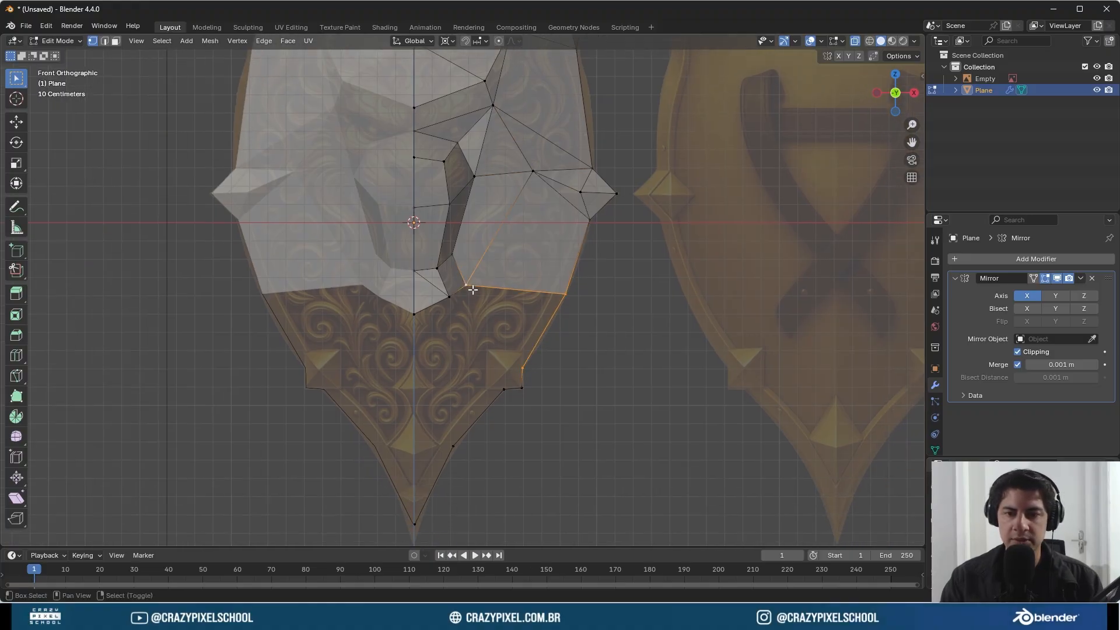
pyautogui.press('f')
pyautogui.scroll(2, 565, 350)
pyautogui.rightClick(552, 422)
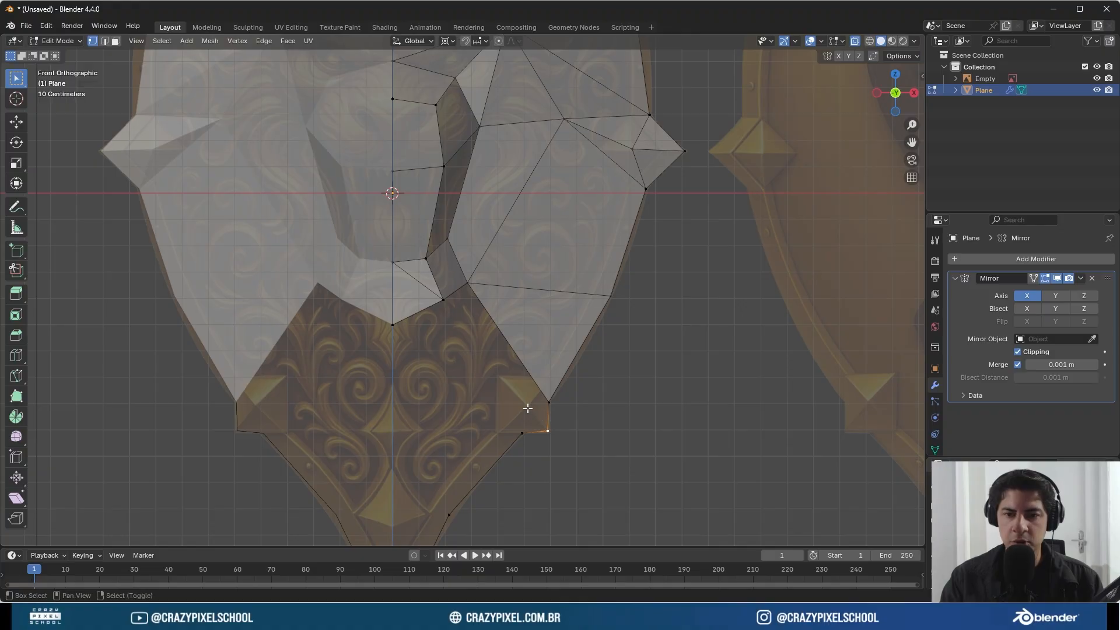
pyautogui.press('f')
pyautogui.rightClick(551, 430)
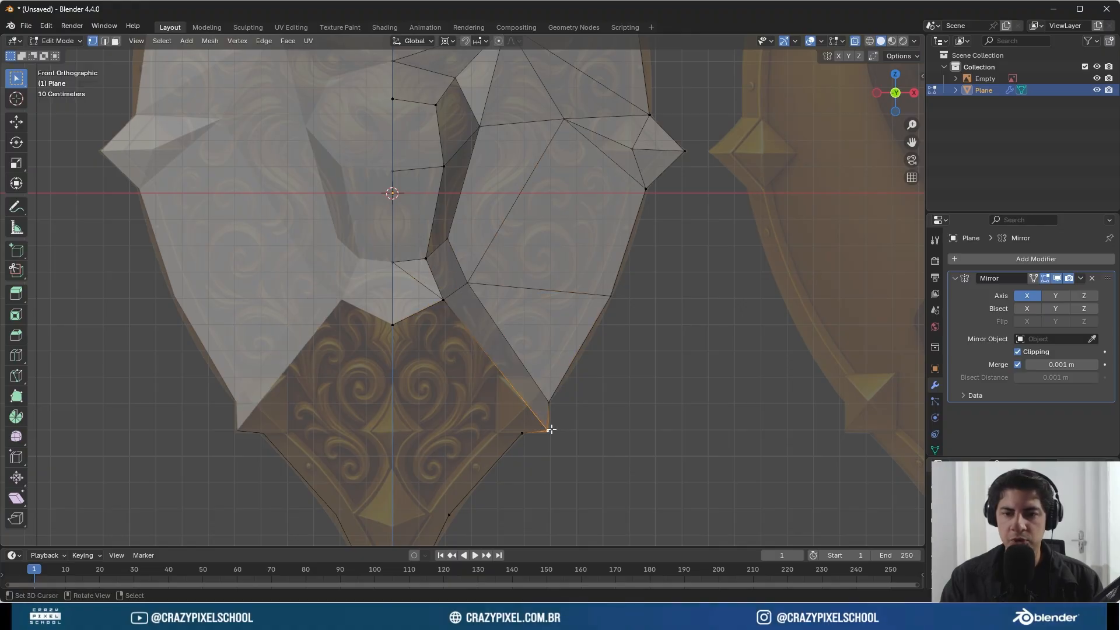
pyautogui.press('f')
# - Extrude the outline vertex between the lower side spike and the bottom tip to the centre line, below the chin
pyautogui.keyDown('shift'); pyautogui.moveTo(486, 392); pyautogui.dragTo(527, 275, button='middle'); pyautogui.keyUp('shift')
pyautogui.scroll(-2, 516, 326)
pyautogui.rightClick(495, 357)
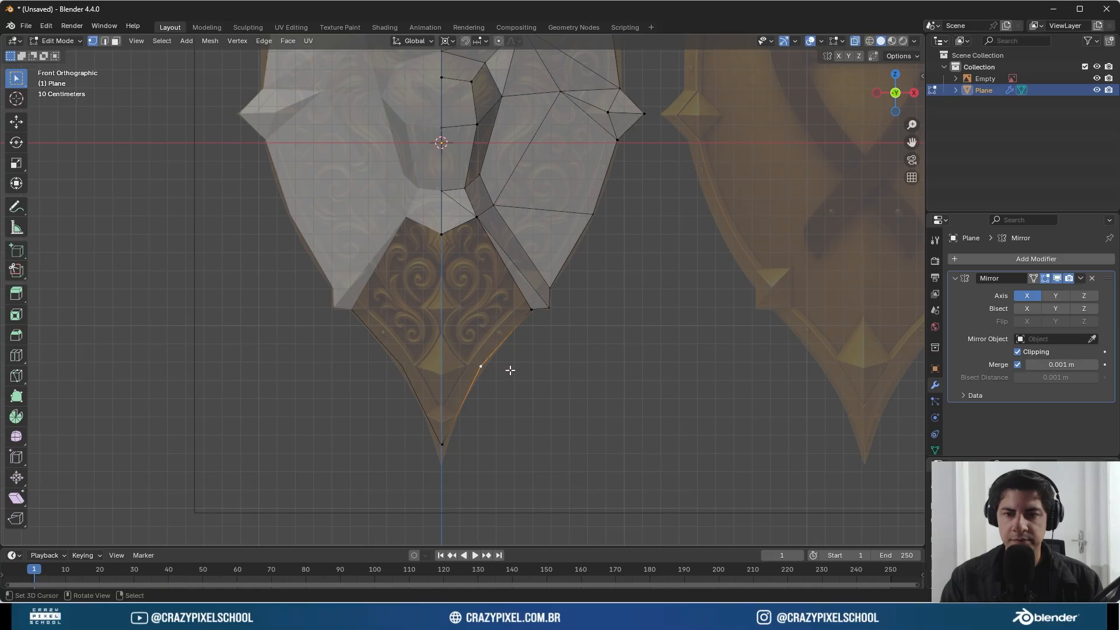
pyautogui.press('e')
pyautogui.click(466, 317)
# - Fill the remaining faces between the chin, the lower side spike, the centre line and the bottom tip
pyautogui.rightClick(487, 344)
pyautogui.rightClick(521, 312)
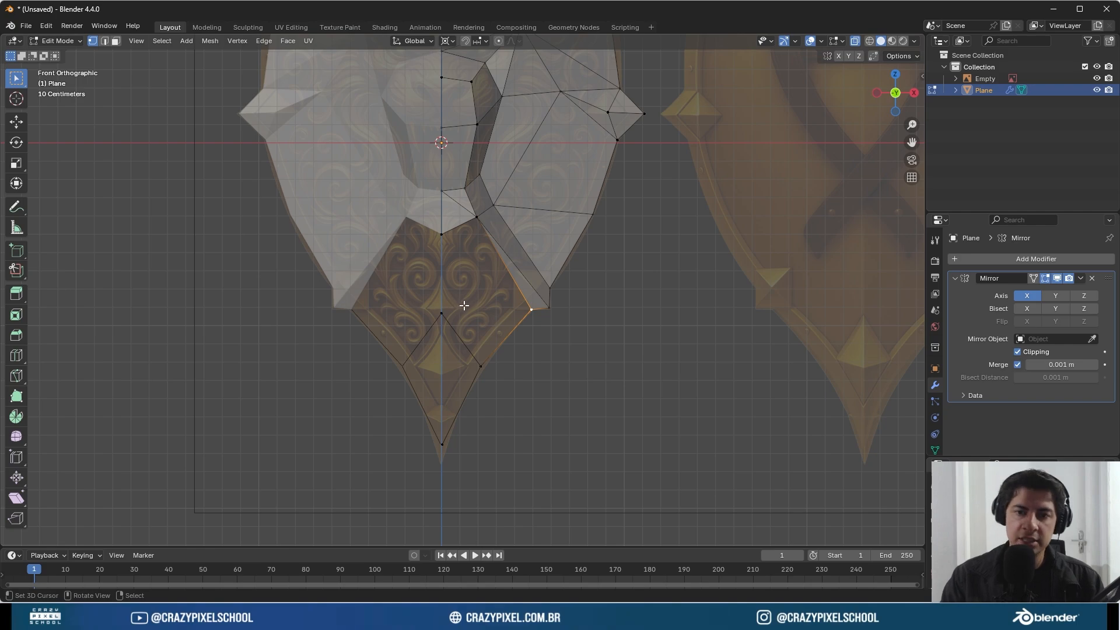
pyautogui.press('f')
pyautogui.rightClick(529, 318)
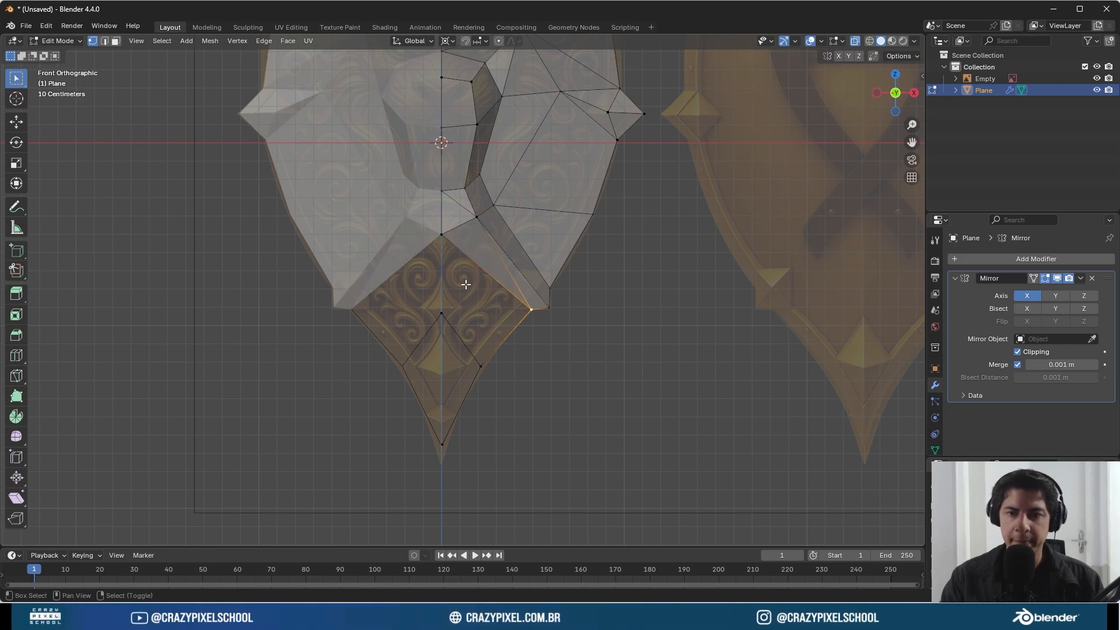
pyautogui.press('f')
pyautogui.rightClick(462, 321)
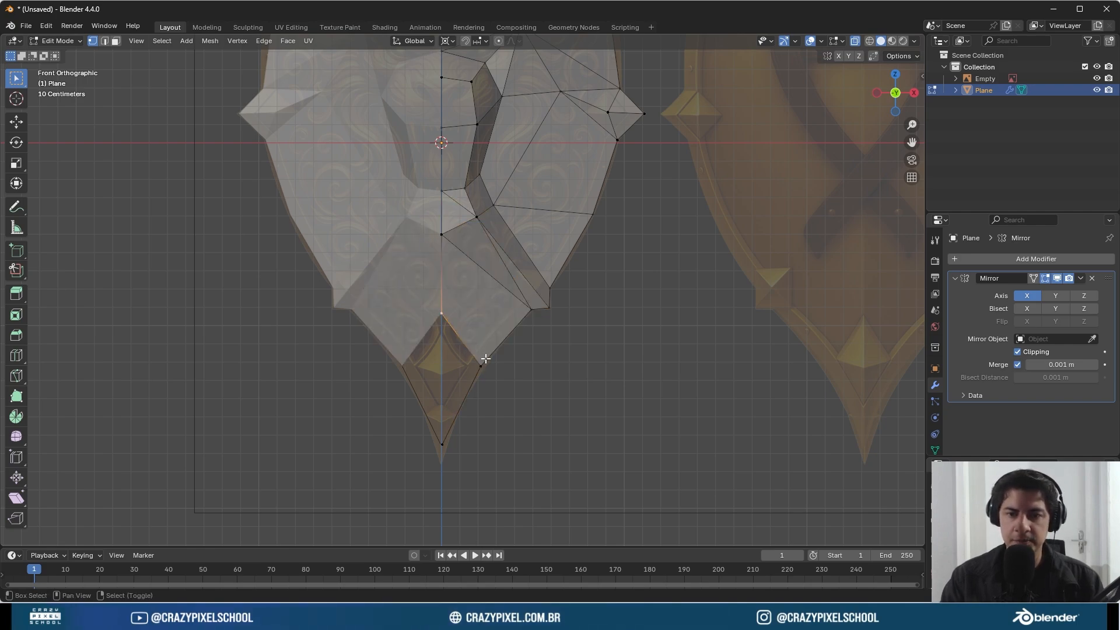
# - Move the centre-line vertex between the chin and the bottom tip forward, out of the shield plane
pyautogui.moveTo(461, 422); pyautogui.dragTo(516, 354, button='middle')
pyautogui.press('g')
pyautogui.click(537, 352)
pyautogui.press('KP_1')
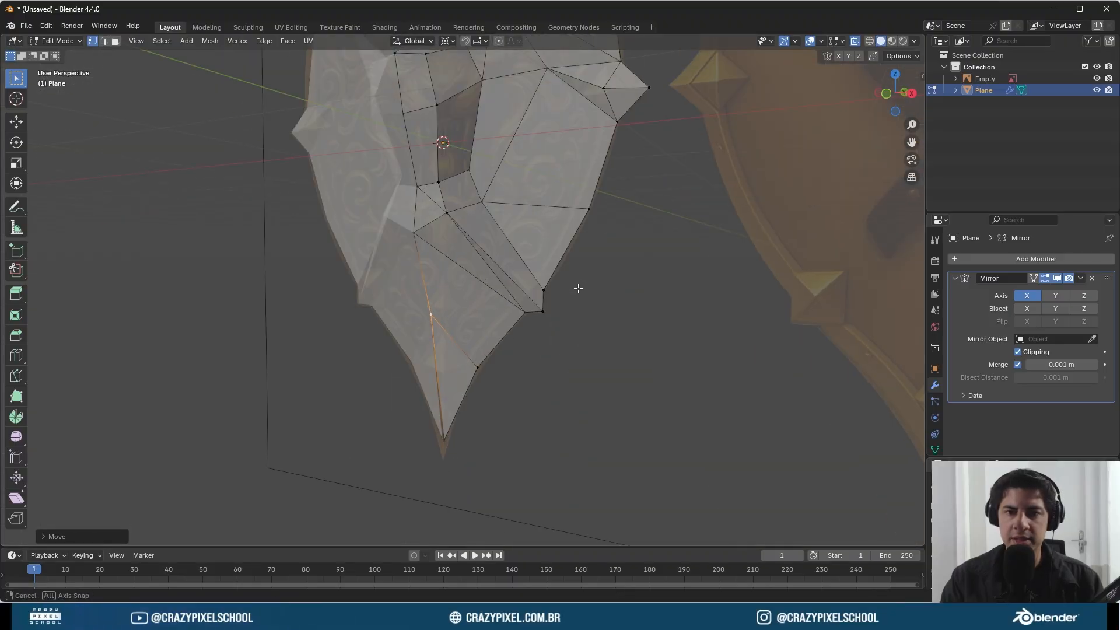
# - Examine the whole shield's facets from the front and at an angle in Object Mode, with X-ray off for the inspection and restored at the end
pyautogui.scroll(-2, 585, 287)
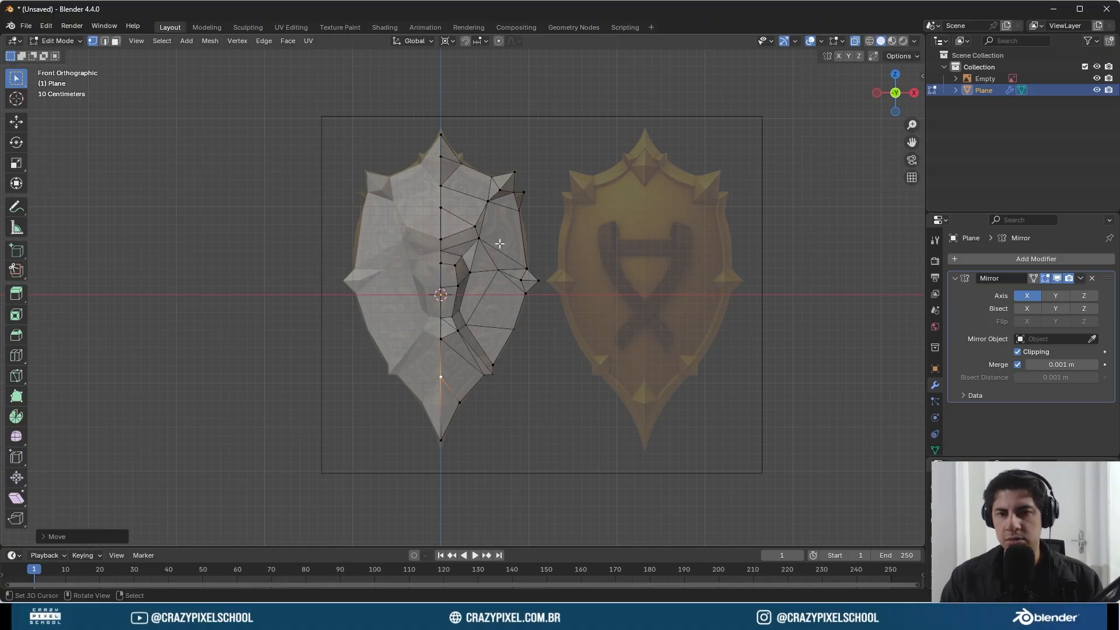
pyautogui.scroll(2, 526, 302)
pyautogui.press('a')
pyautogui.moveTo(530, 266); pyautogui.dragTo(464, 373, button='middle')
pyautogui.click(450, 367)
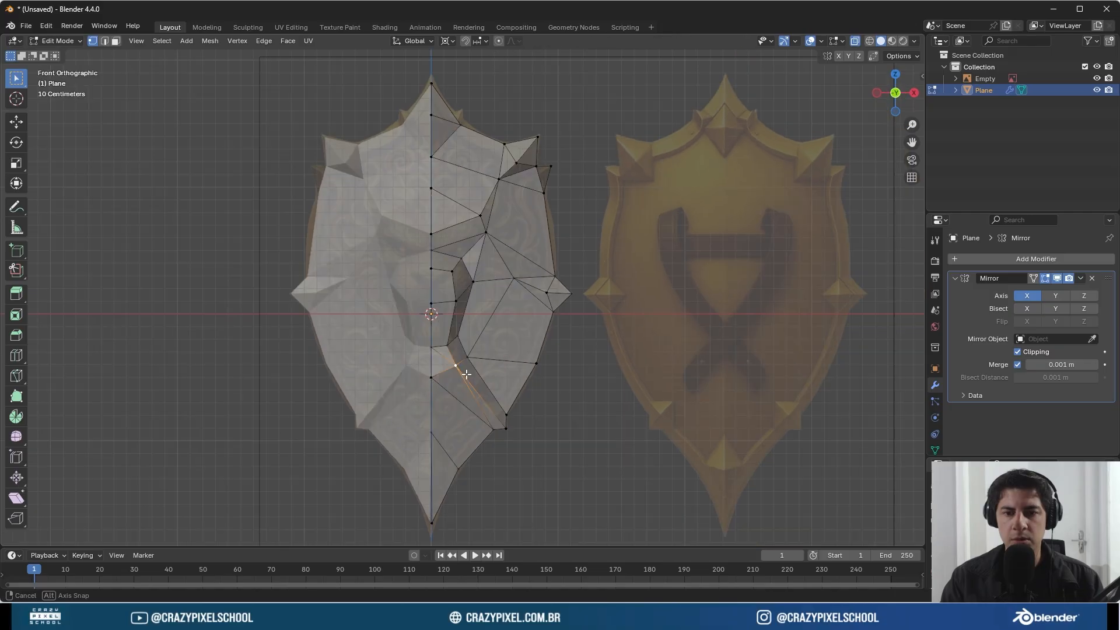
pyautogui.keyDown('shift'); pyautogui.moveTo(500, 421); pyautogui.dragTo(521, 290, button='middle'); pyautogui.keyUp('shift')
pyautogui.scroll(2, 519, 290)
pyautogui.scroll(-3, 515, 290)
pyautogui.press('Tab')
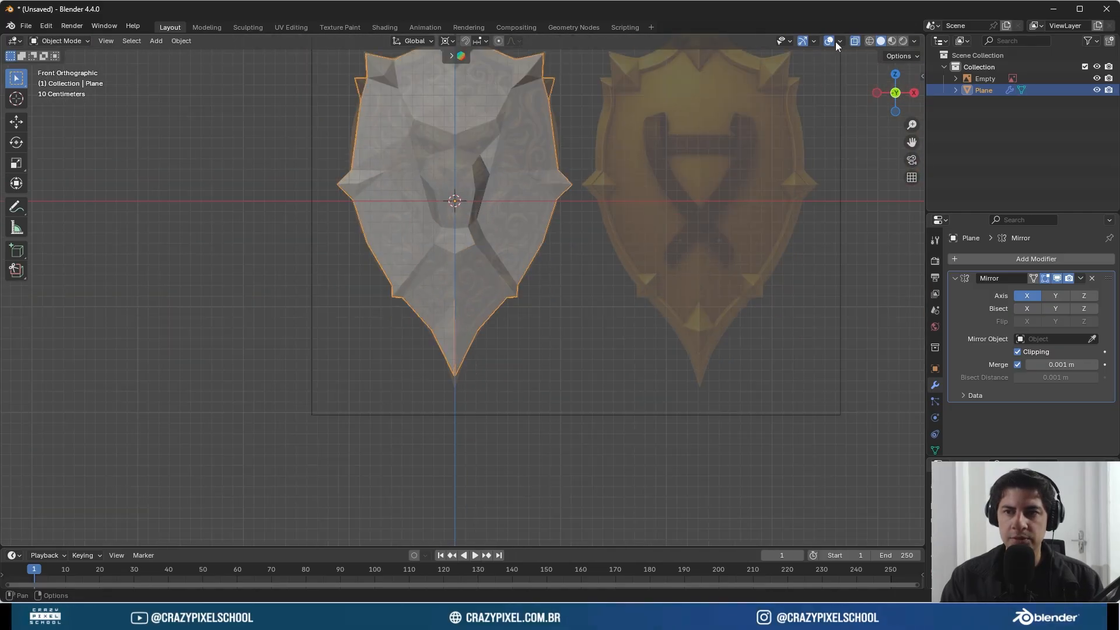
pyautogui.hotkey('alt', 'z')
pyautogui.moveTo(466, 315)
pyautogui.mouseDown(button='middle')
pyautogui.moveTo(494, 317)
pyautogui.moveTo(435, 315)
pyautogui.moveTo(552, 316)
pyautogui.moveTo(524, 317)
pyautogui.mouseUp(button='middle')
pyautogui.moveTo(487, 323)
pyautogui.mouseDown()
pyautogui.moveTo(526, 361)
pyautogui.moveTo(478, 332)
pyautogui.mouseUp()
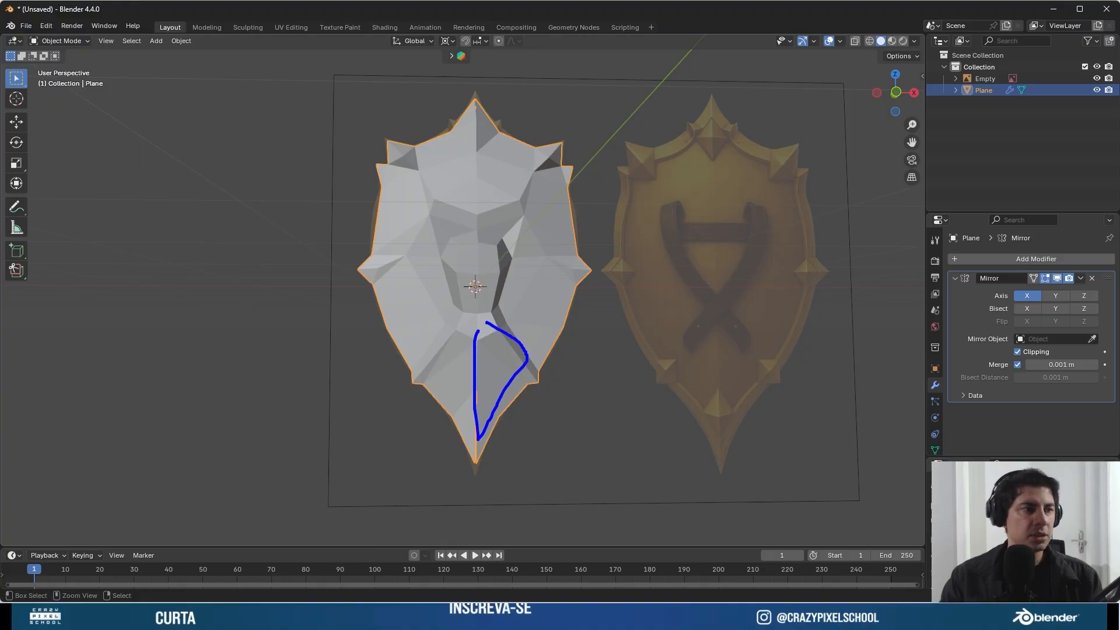
pyautogui.hotkey('ctrl', 'z')
pyautogui.scroll(3, 478, 331)
pyautogui.moveTo(478, 330)
pyautogui.mouseDown(button='middle')
pyautogui.moveTo(450, 358)
pyautogui.moveTo(401, 366)
pyautogui.moveTo(497, 387)
pyautogui.moveTo(505, 310)
pyautogui.mouseUp(button='middle')
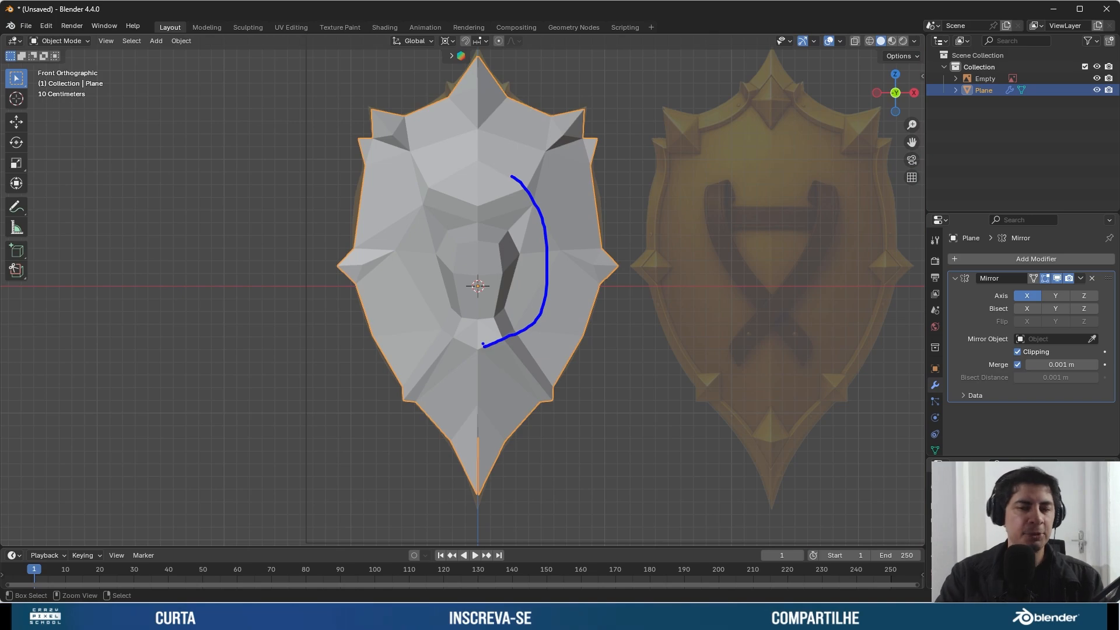
pyautogui.moveTo(499, 349); pyautogui.dragTo(448, 345, button='middle')
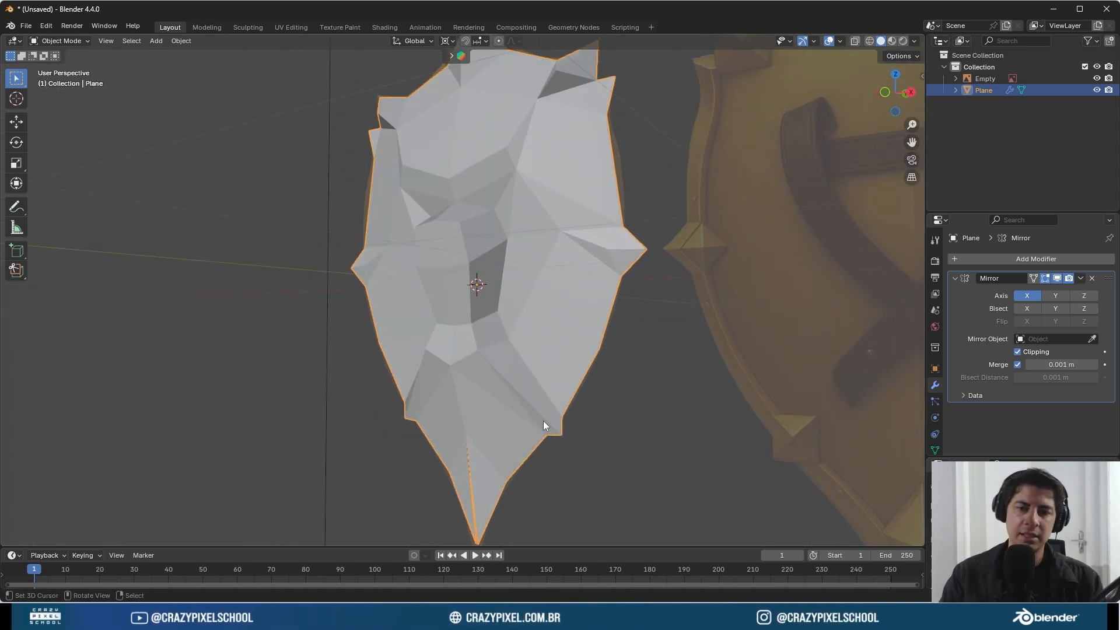
pyautogui.moveTo(543, 421)
pyautogui.mouseDown(button='middle')
pyautogui.moveTo(511, 380)
pyautogui.moveTo(649, 293)
pyautogui.mouseUp(button='middle')
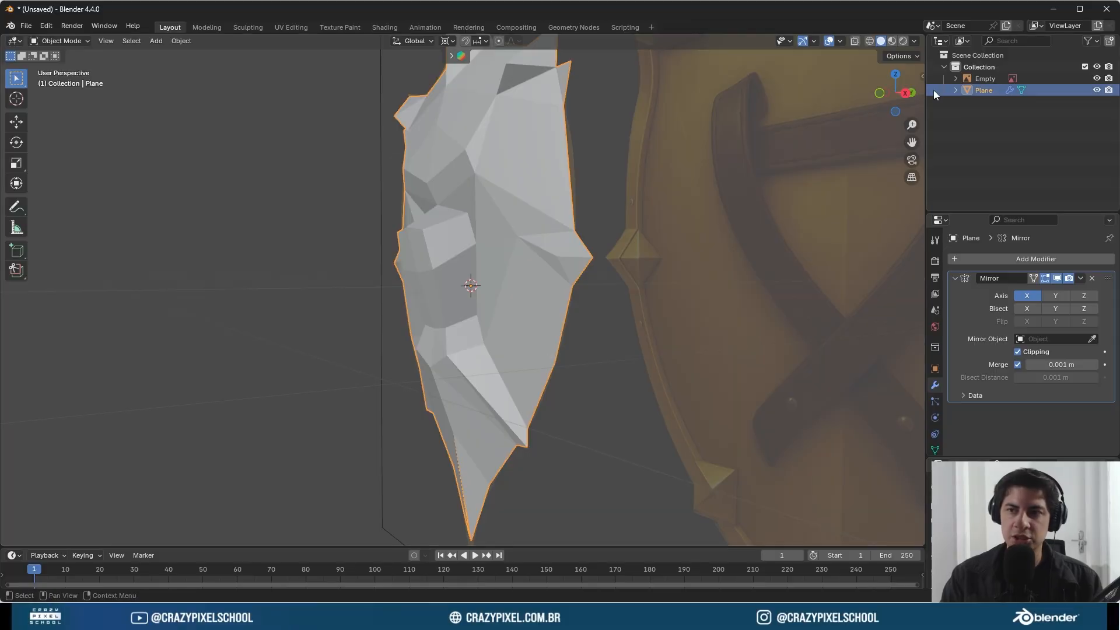
pyautogui.click(856, 40)
pyautogui.moveTo(723, 162); pyautogui.dragTo(598, 257, button='middle')
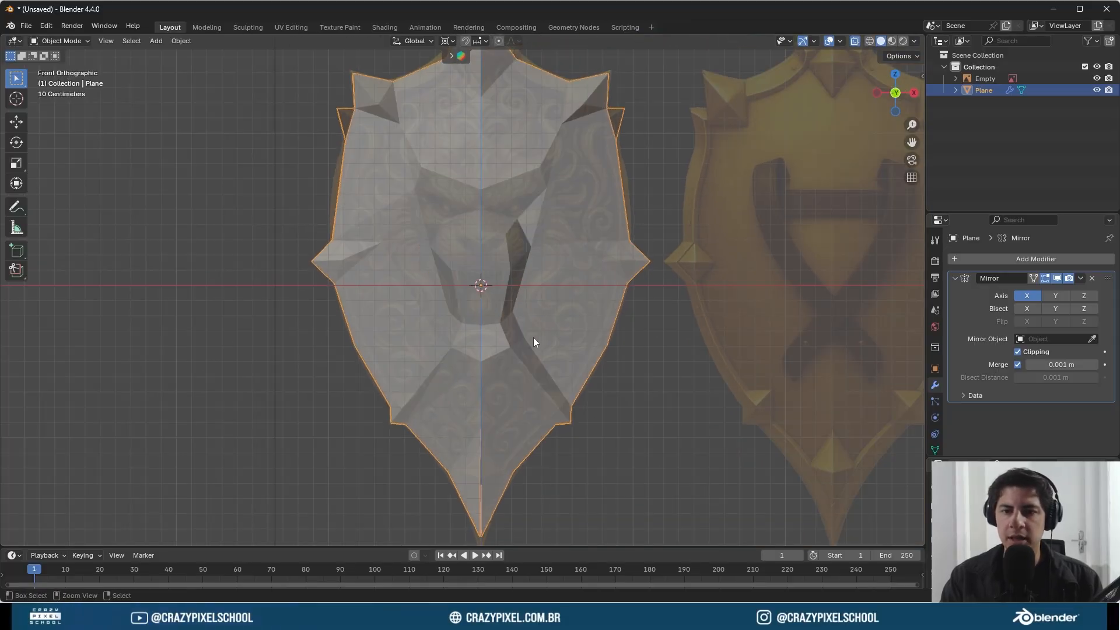
pyautogui.click(553, 341)
pyautogui.press('g')
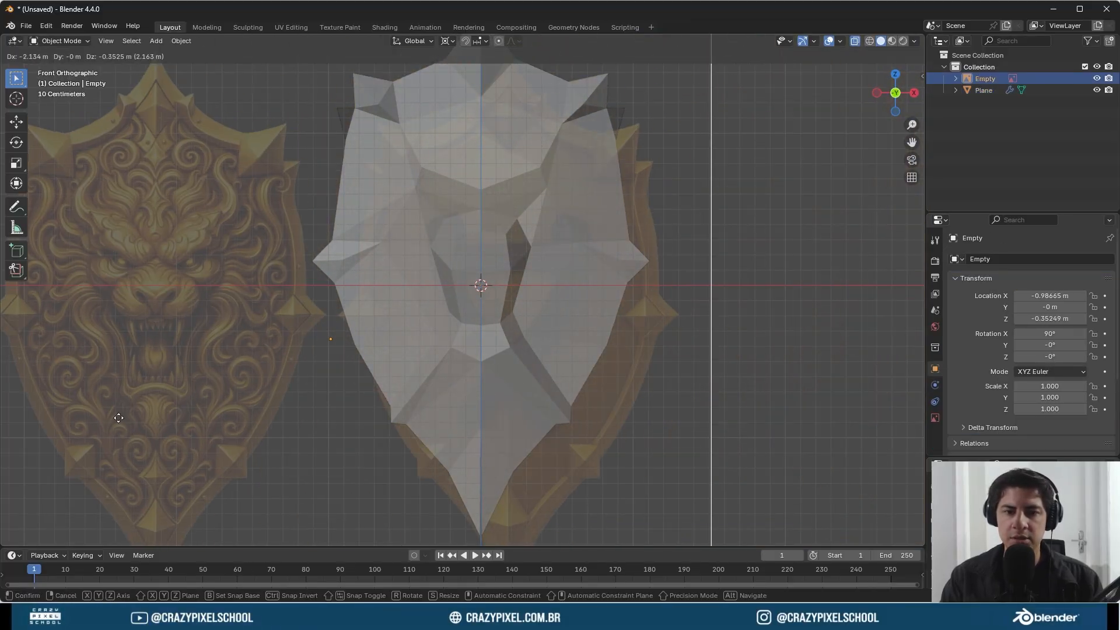
pyautogui.press('ctrl')
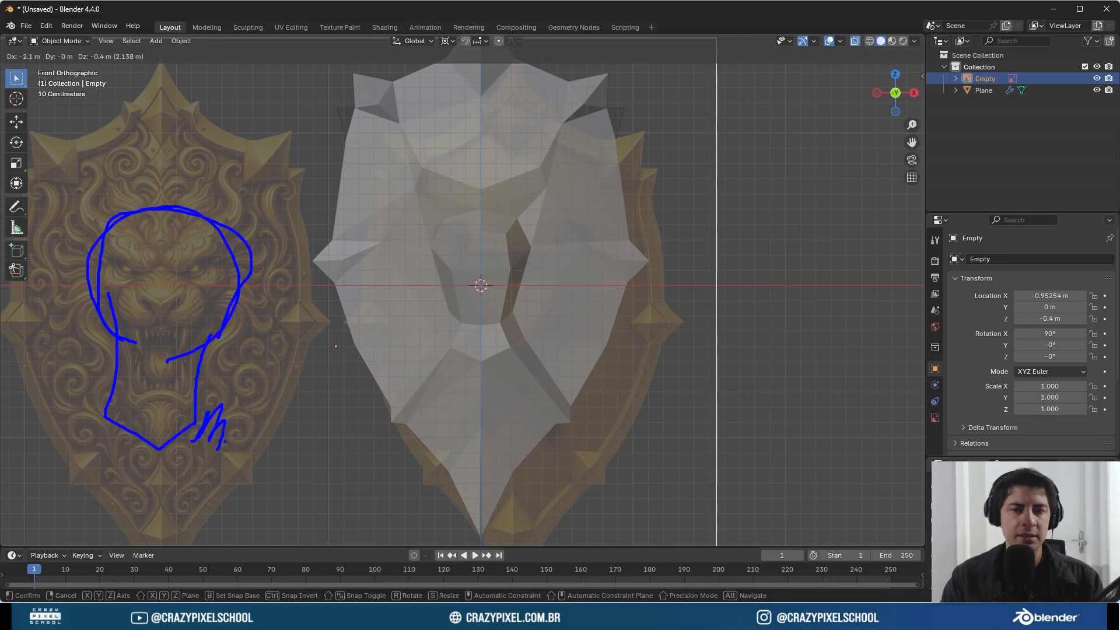
pyautogui.press('Escape')
# - Select the shield mesh and return to editing its vertices around the chin and lower side spike in front view
pyautogui.click(517, 345)
pyautogui.press('Tab')
pyautogui.moveTo(517, 346); pyautogui.dragTo(455, 356, button='middle')
pyautogui.scroll(3, 455, 355)
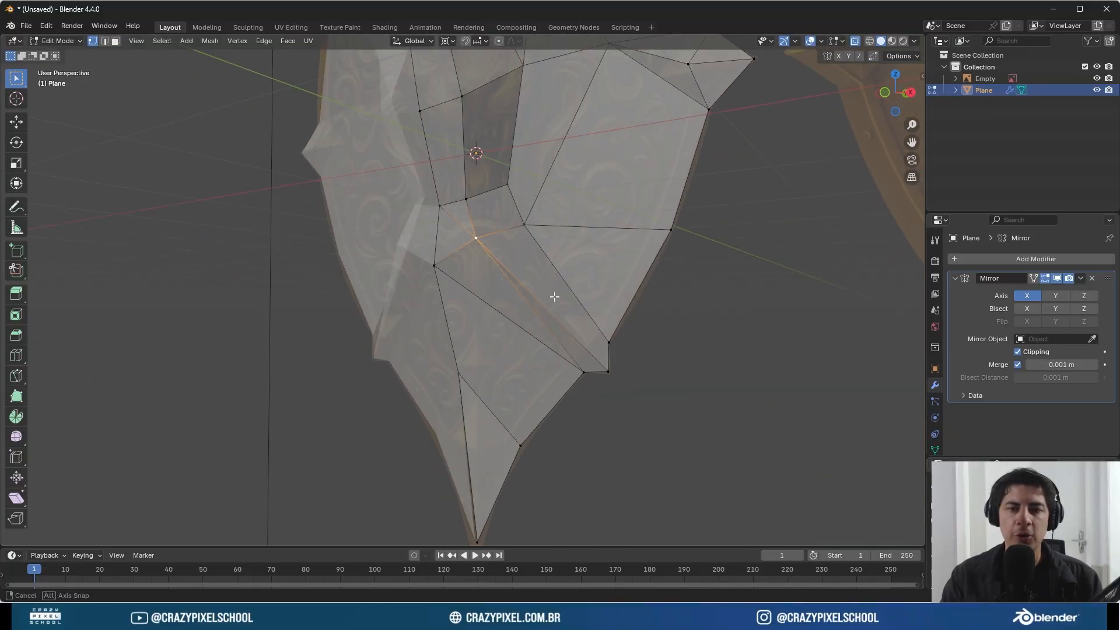
pyautogui.keyDown('alt'); pyautogui.moveTo(552, 295); pyautogui.dragTo(603, 303, button='middle'); pyautogui.keyUp('alt')
pyautogui.scroll(1, 603, 303)
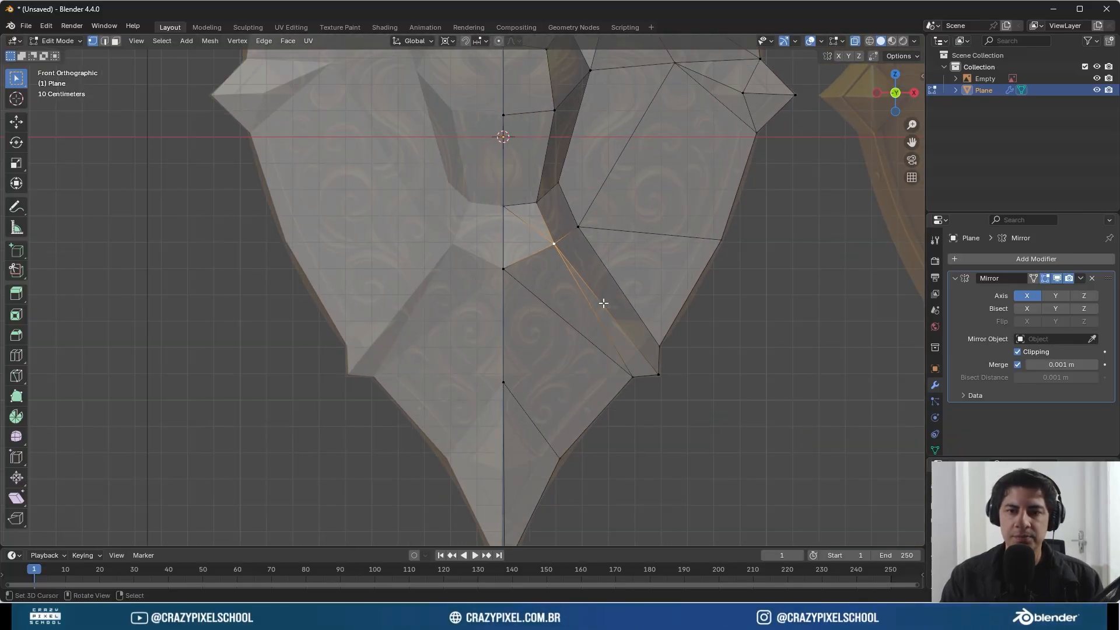
pyautogui.keyDown('shift'); pyautogui.moveTo(594, 302); pyautogui.dragTo(508, 300, button='middle'); pyautogui.keyUp('shift')
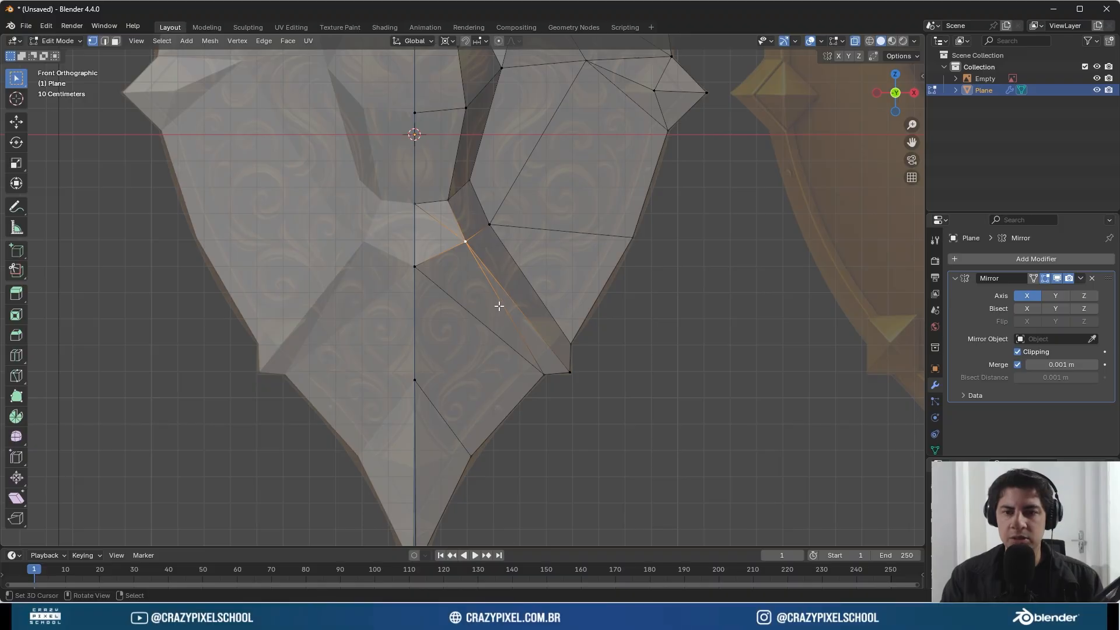
# - Delete the three faces between the lion's chin, the cheek and the lower side spike
pyautogui.press('3')
pyautogui.click(500, 306)
pyautogui.keyDown('shift'); pyautogui.click(519, 308); pyautogui.keyUp('shift')
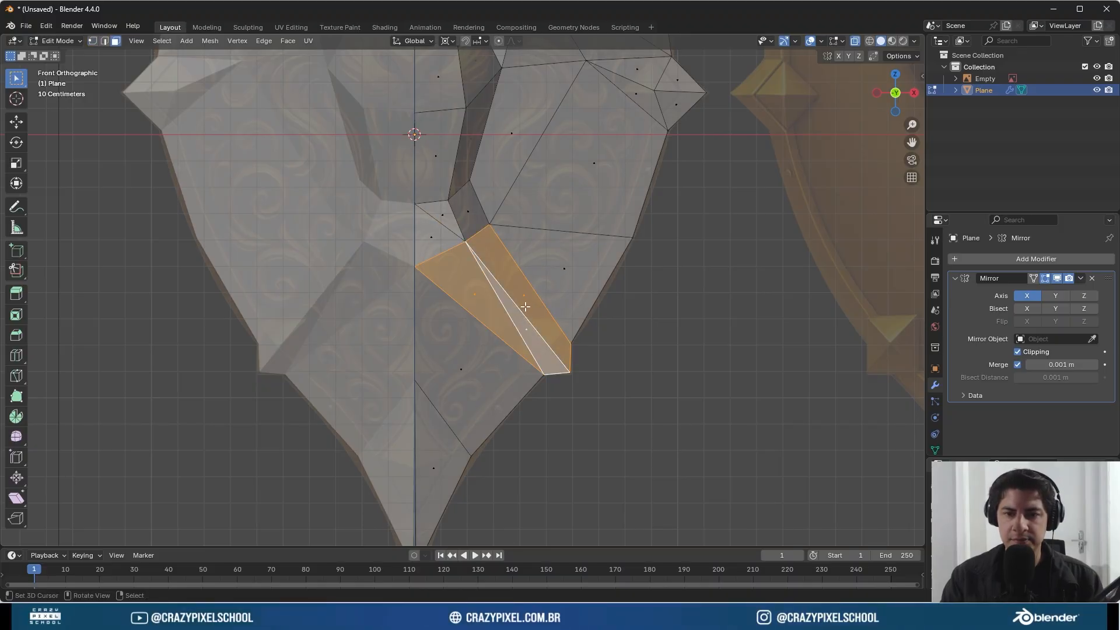
pyautogui.press('x')
pyautogui.click(517, 330)
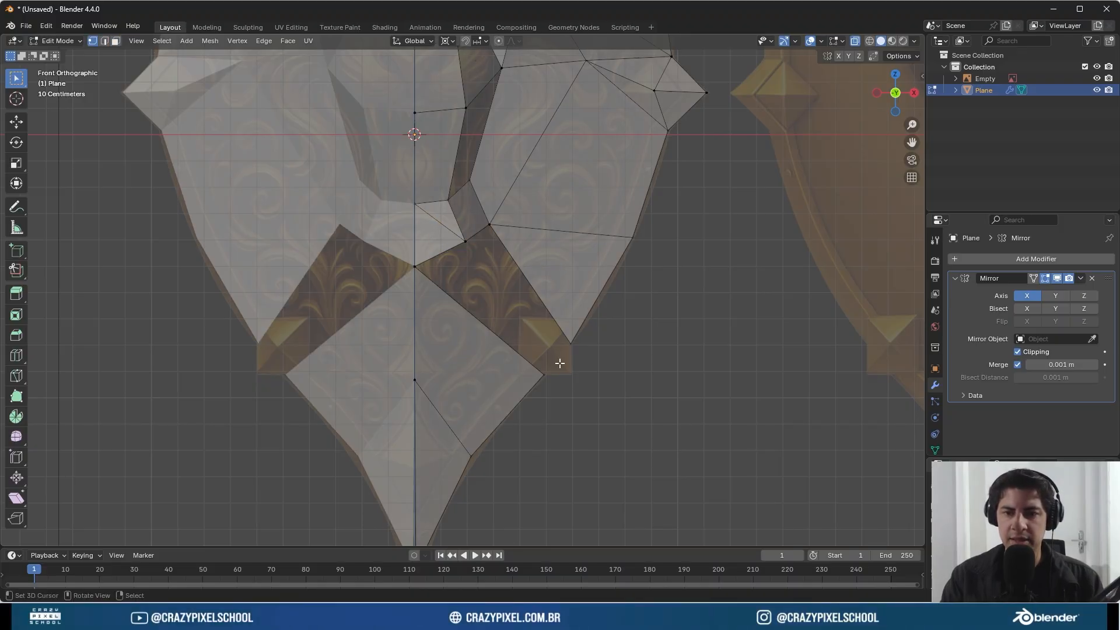
# - Extrude the cheek's lower corner vertex down along the side spike's outer edge and connect it to the spike's lower inner vertex
pyautogui.press('e')
pyautogui.click(574, 377)
pyautogui.keyDown('shift'); pyautogui.click(553, 378); pyautogui.keyUp('shift')
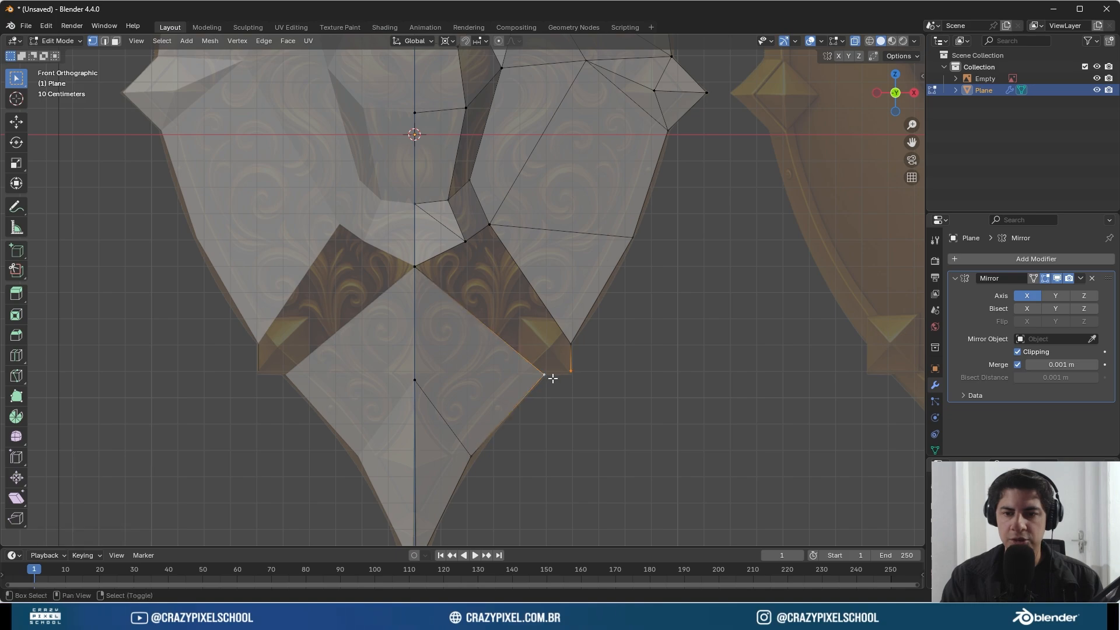
# - Delete the large centre face below the chin and rebuild the outline edge between the side spike and the bottom spike
pyautogui.click(461, 356)
pyautogui.press('x')
pyautogui.click(461, 357)
pyautogui.press('1')
pyautogui.click(531, 374)
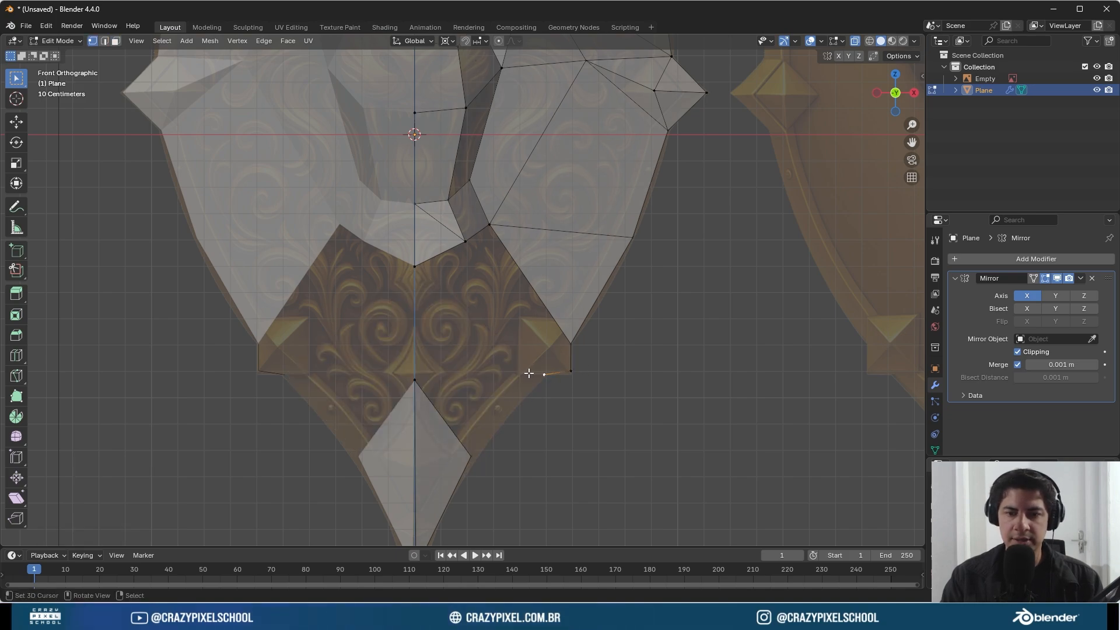
pyautogui.press('f')
# - Extrude the chin's lower edge downward in front view to form the underside of the jaw
pyautogui.moveTo(501, 449); pyautogui.dragTo(420, 344, button='middle')
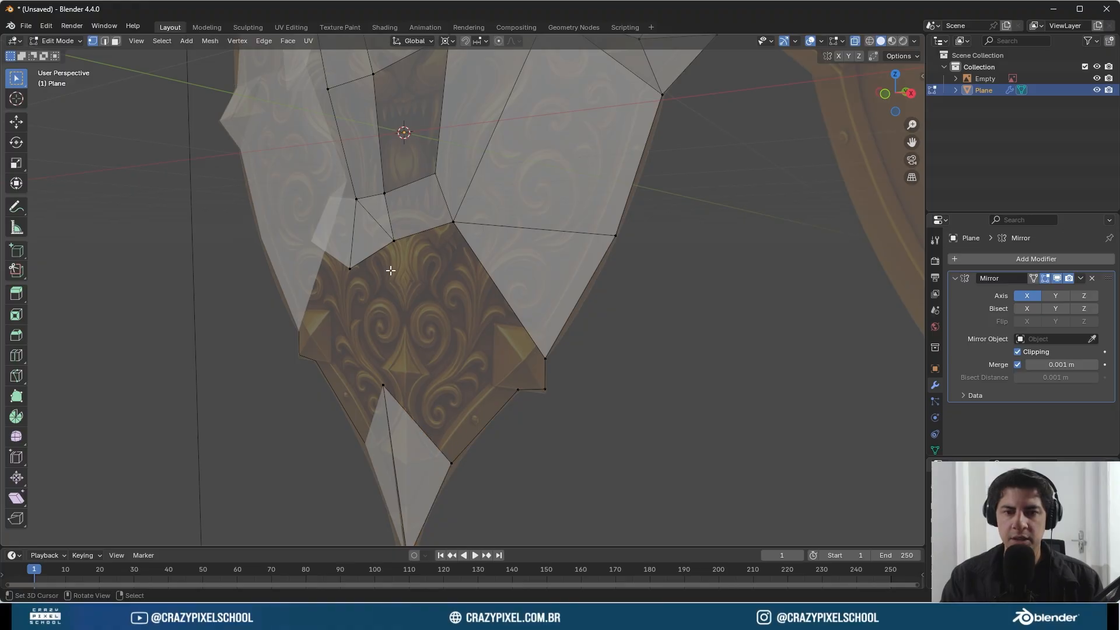
pyautogui.click(390, 270)
pyautogui.moveTo(390, 270); pyautogui.dragTo(533, 288, button='middle')
pyautogui.press('g')
pyautogui.click(438, 323)
pyautogui.press('g')
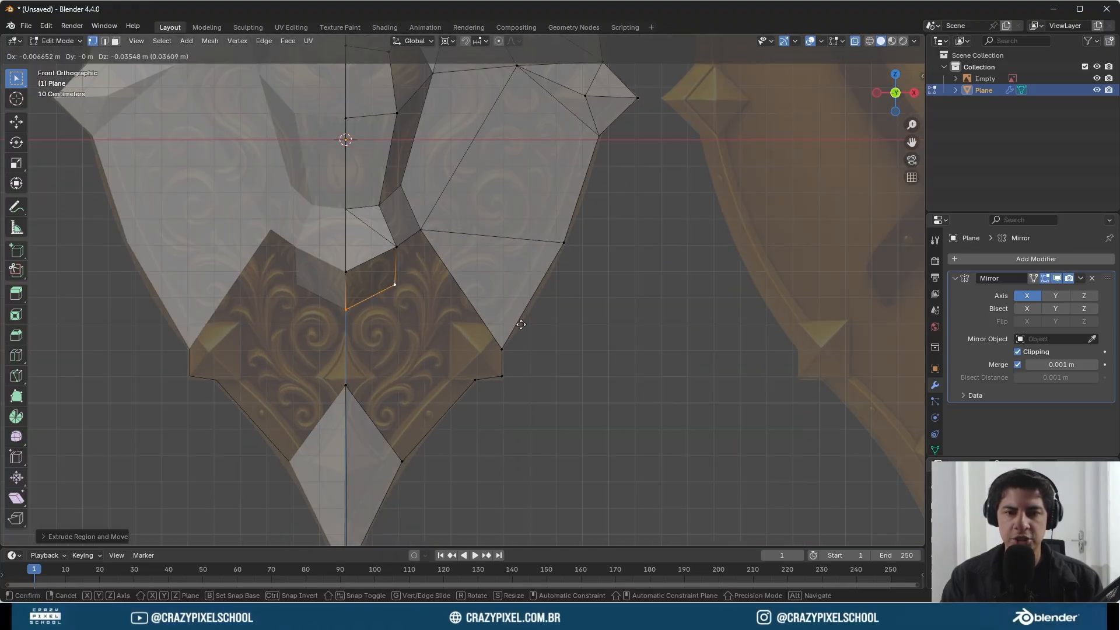
pyautogui.click(521, 323)
# - Adjust the new jaw vertex beside the cheek and fill the gap between the chin and the cheek corner
pyautogui.moveTo(408, 263); pyautogui.dragTo(478, 334, button='middle')
pyautogui.keyDown('shift'); pyautogui.rightClick(297, 243); pyautogui.keyUp('shift')
pyautogui.keyDown('shift'); pyautogui.rightClick(354, 227); pyautogui.keyUp('shift')
pyautogui.press('f')
pyautogui.rightClick(354, 261)
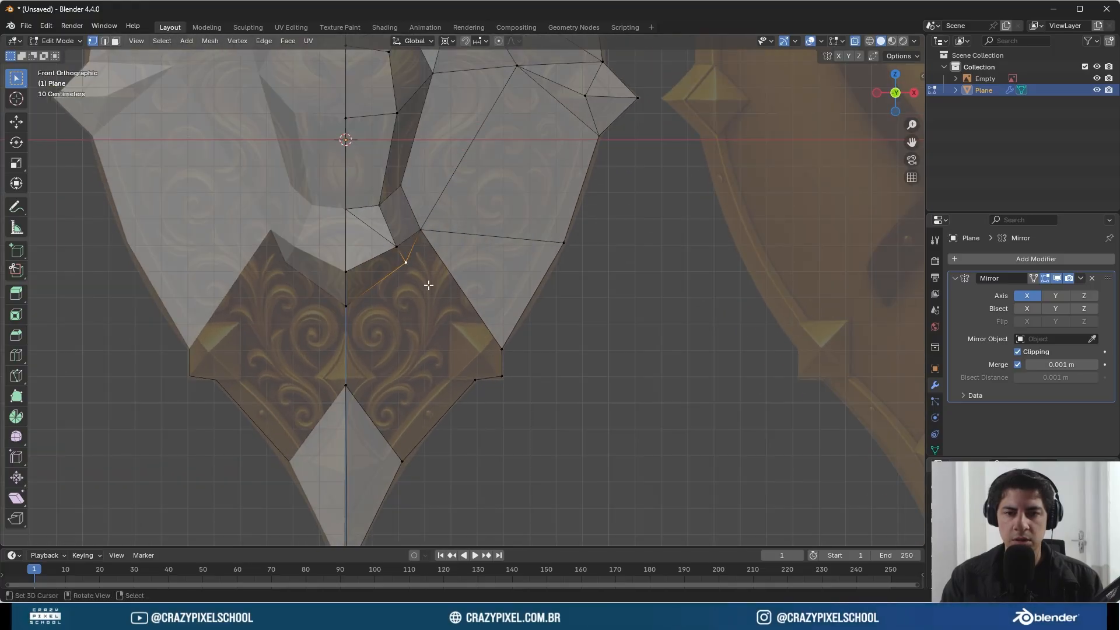
# - Extrude the jaw vertex toward the side spike, fill the face along the cheek edge, and adjust the new vertex
pyautogui.keyDown('ctrl'); pyautogui.click(447, 326); pyautogui.keyUp('ctrl')
pyautogui.keyDown('shift'); pyautogui.rightClick(501, 349); pyautogui.keyUp('shift')
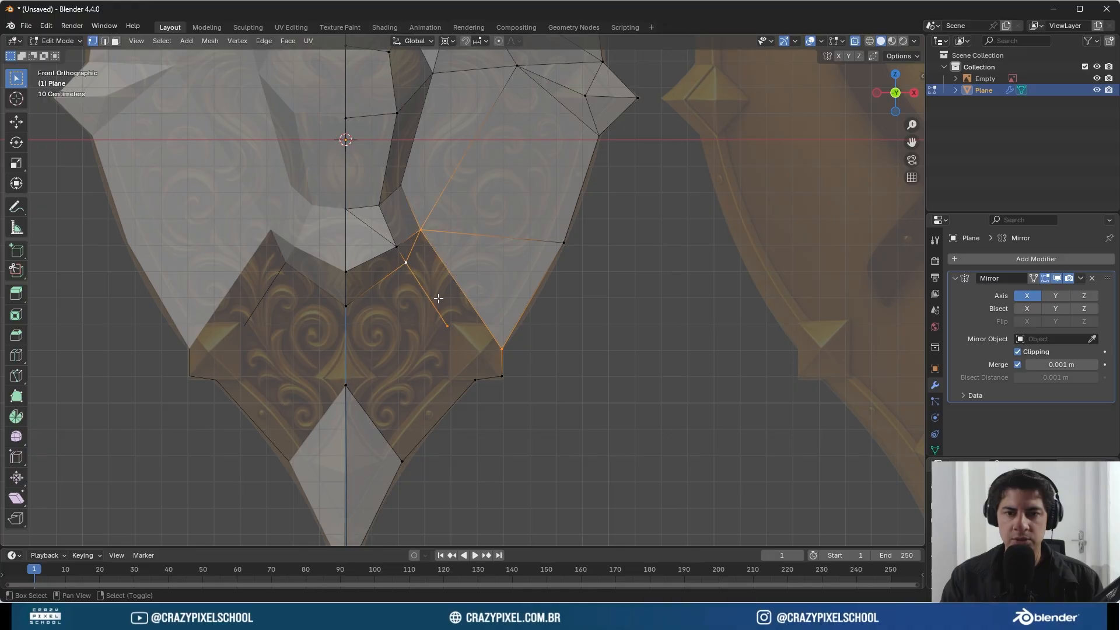
pyautogui.press('f')
pyautogui.rightClick(452, 329)
pyautogui.press('g')
pyautogui.click(458, 328)
# - Reposition the cheek's lower corner vertex to match the side spike's upper outer corner in the reference image
pyautogui.rightClick(503, 347)
pyautogui.press('g')
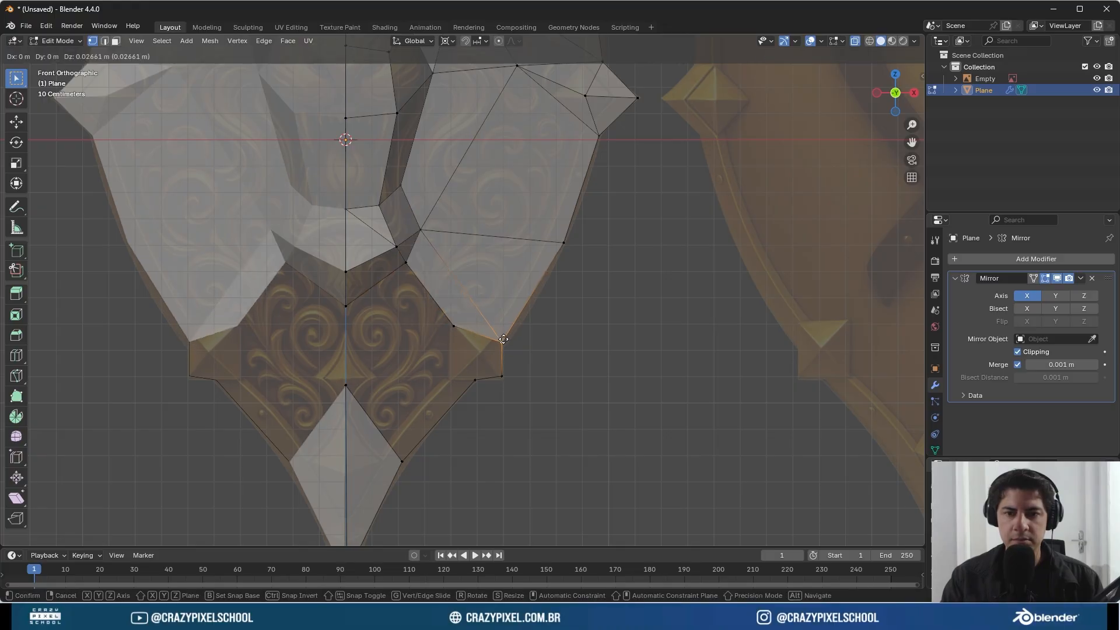
pyautogui.click(518, 346)
pyautogui.scroll(3, 519, 346)
pyautogui.press('g')
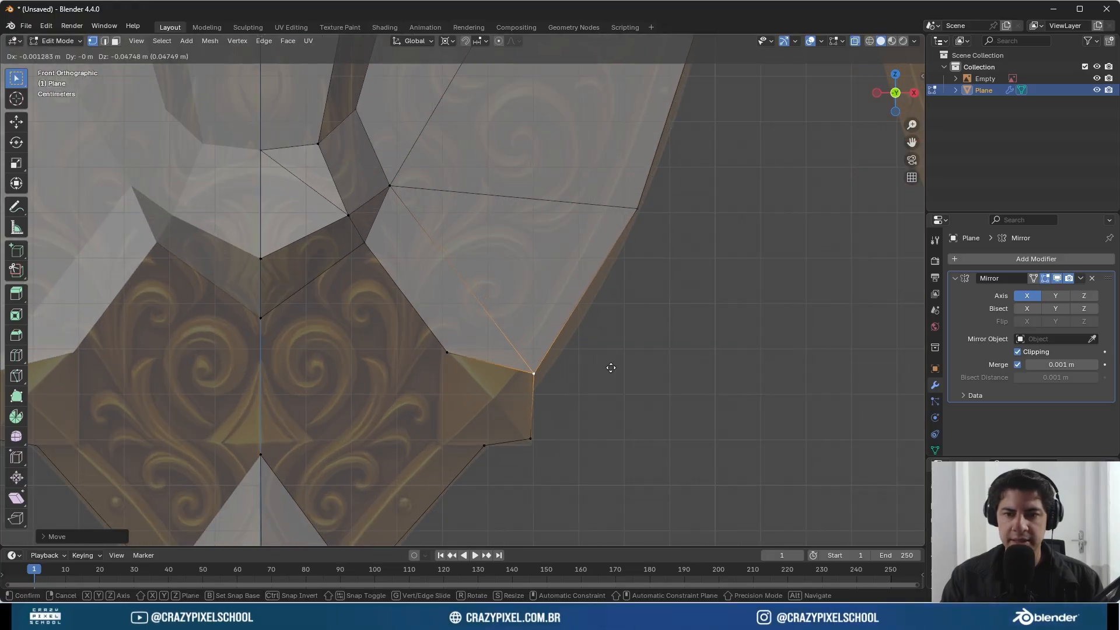
pyautogui.rightClick(610, 363)
pyautogui.press('g')
pyautogui.click(610, 391)
# - Move the new inner vertex to the side spike's peak and push it back toward the shield plane in side view
pyautogui.rightClick(466, 358)
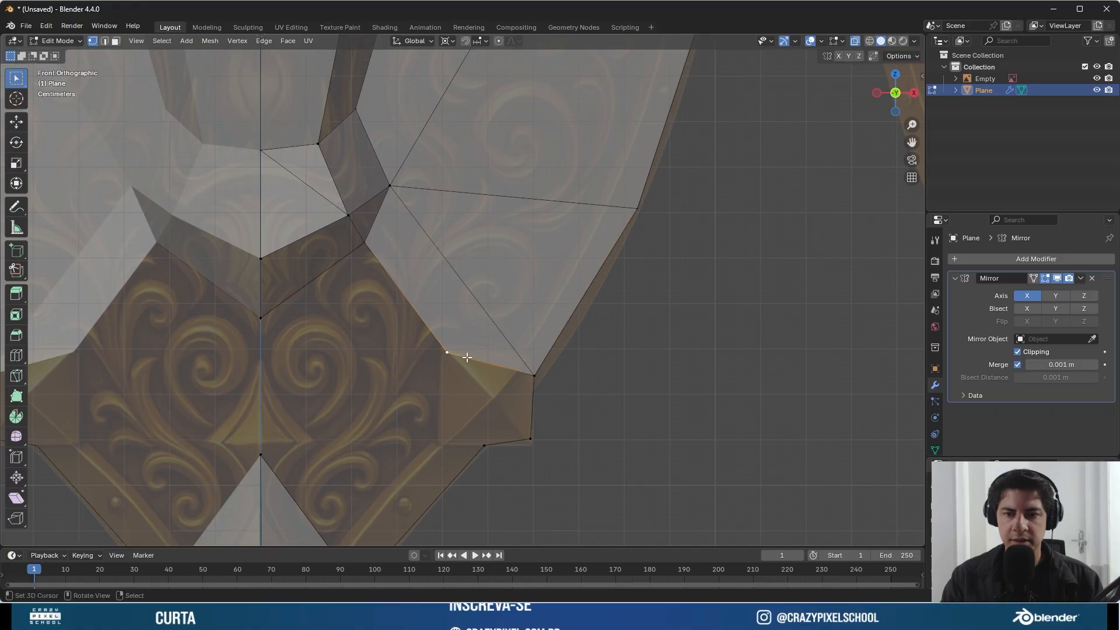
pyautogui.press('g')
pyautogui.click(391, 388)
pyautogui.press('KP_3')
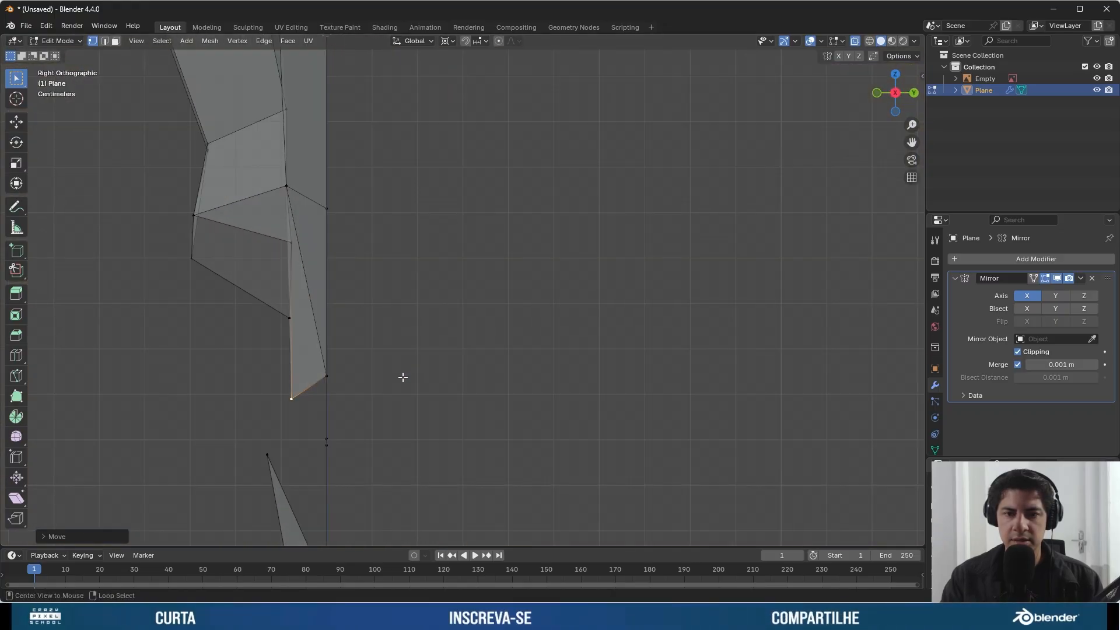
pyautogui.press('g')
pyautogui.click(430, 382)
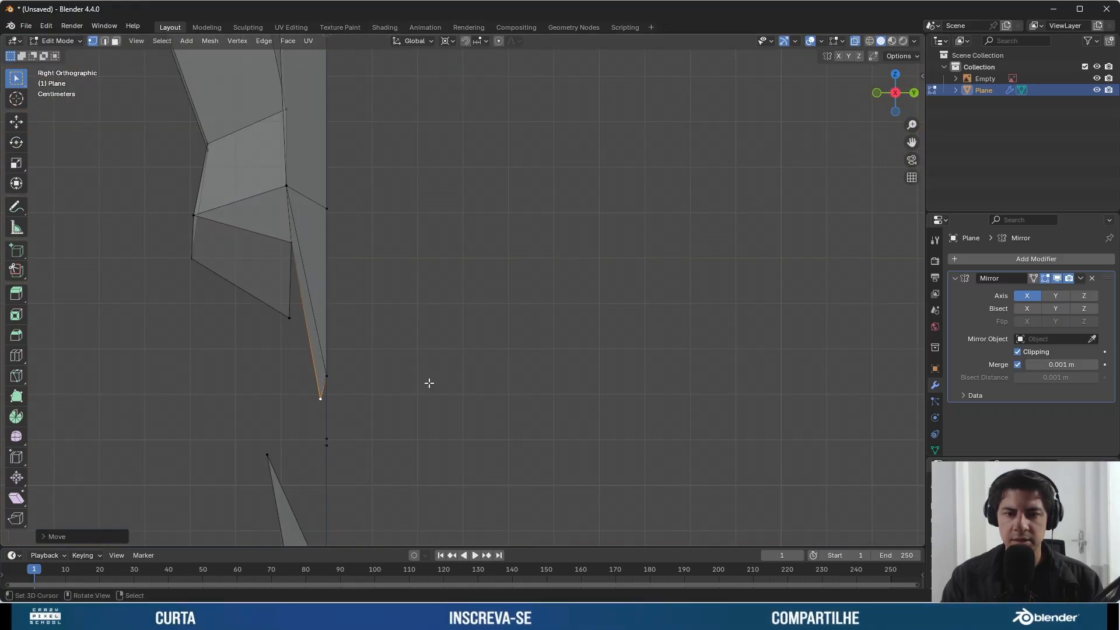
# - Fill the side spike's outer triangular face between its peak and the two outer corner vertices
pyautogui.press('KP_1')
pyautogui.keyDown('shift'); pyautogui.rightClick(533, 434); pyautogui.keyUp('shift')
pyautogui.keyDown('shift'); pyautogui.rightClick(533, 387); pyautogui.keyUp('shift')
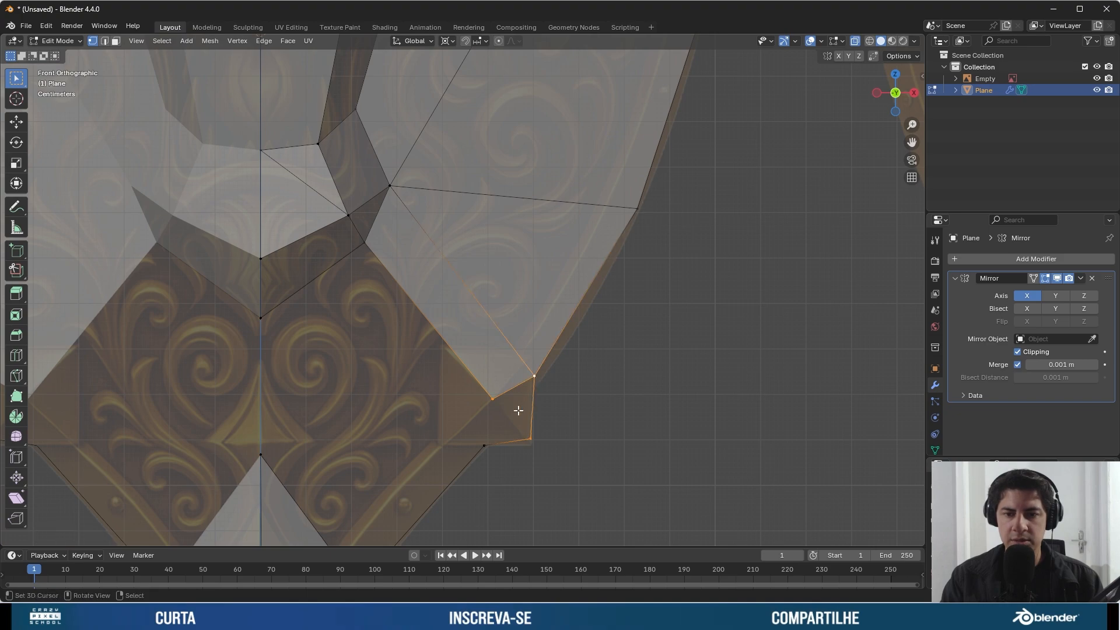
pyautogui.press('f')
pyautogui.rightClick(504, 406)
# - Fill the side spike's lower triangular face between its peak and the two bottom vertices
pyautogui.keyDown('shift'); pyautogui.moveTo(516, 403); pyautogui.dragTo(573, 293, button='middle'); pyautogui.keyUp('shift')
pyautogui.moveTo(573, 292)
pyautogui.mouseDown(button='middle')
pyautogui.moveTo(453, 305)
pyautogui.moveTo(626, 306)
pyautogui.moveTo(570, 305)
pyautogui.mouseUp(button='middle')
pyautogui.press('KP_1')
pyautogui.keyDown('shift'); pyautogui.rightClick(573, 336); pyautogui.keyUp('shift')
pyautogui.keyDown('shift'); pyautogui.rightClick(550, 331); pyautogui.keyUp('shift')
pyautogui.press('f')
# - Fill the two remaining faces between the jaw, the side spike and the bottom spike
pyautogui.rightClick(553, 293)
pyautogui.press('KP_1')
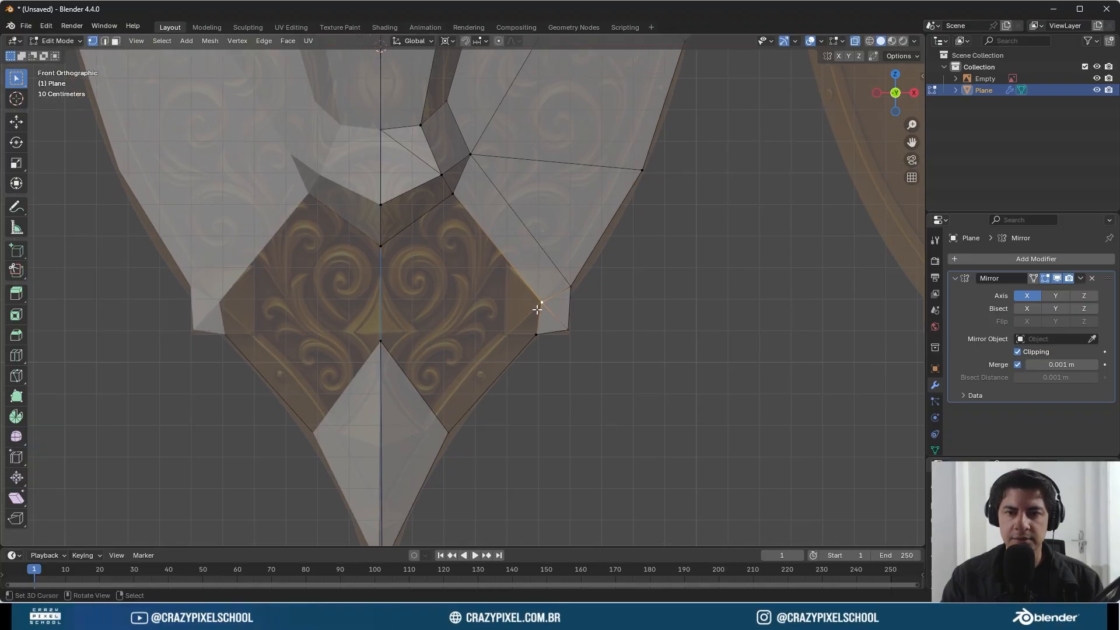
pyautogui.press('f')
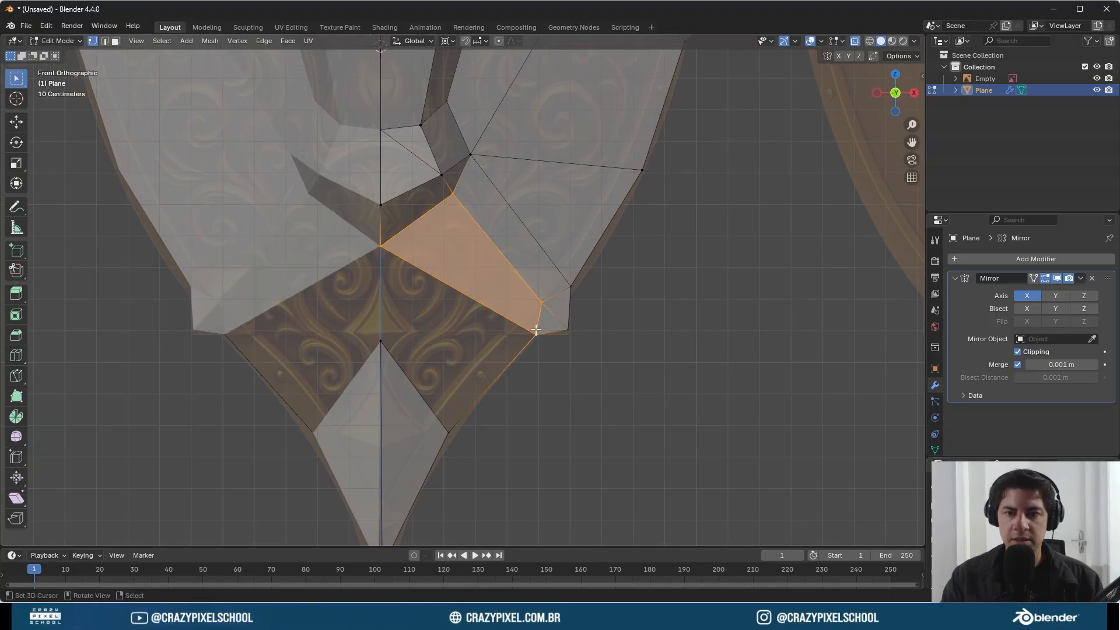
pyautogui.press('f')
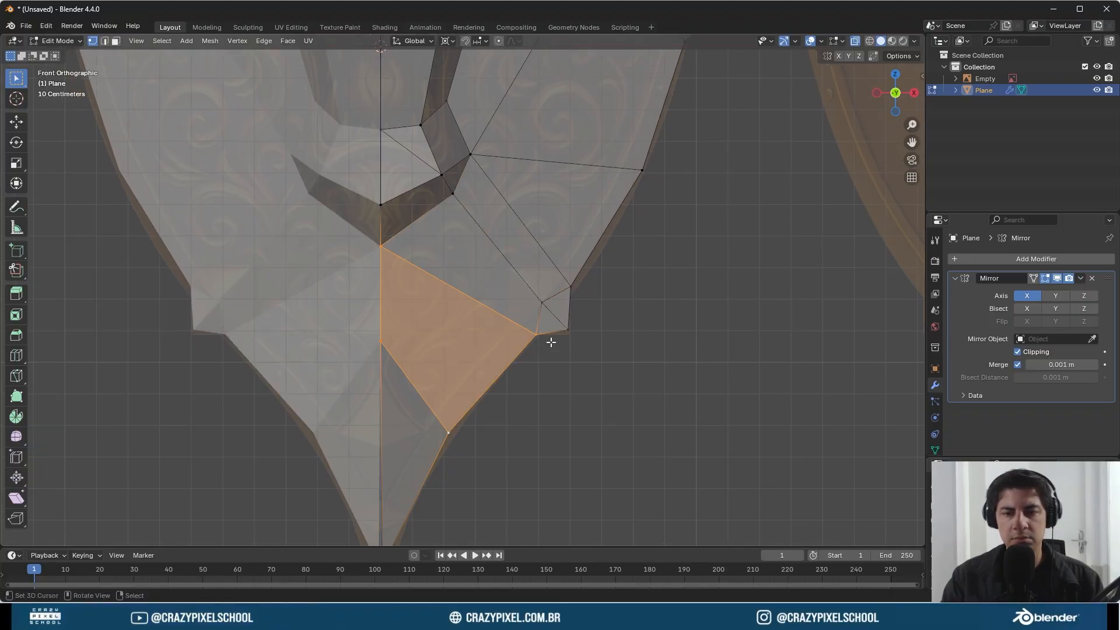
# - Return to Object Mode and turn off X-ray to inspect the solid shield from an angle
pyautogui.moveTo(550, 342); pyautogui.dragTo(477, 343, button='middle')
pyautogui.press('Tab')
pyautogui.moveTo(503, 325); pyautogui.dragTo(548, 349, button='middle')
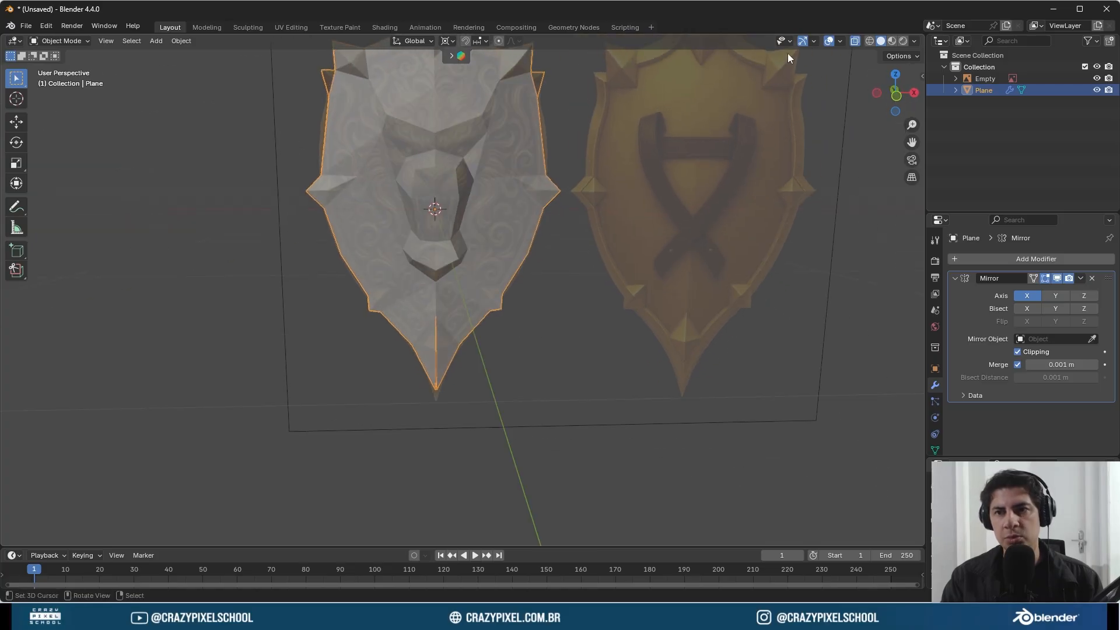
pyautogui.click(852, 41)
pyautogui.moveTo(466, 268); pyautogui.dragTo(415, 351, button='middle')
pyautogui.moveTo(444, 204); pyautogui.dragTo(415, 382)
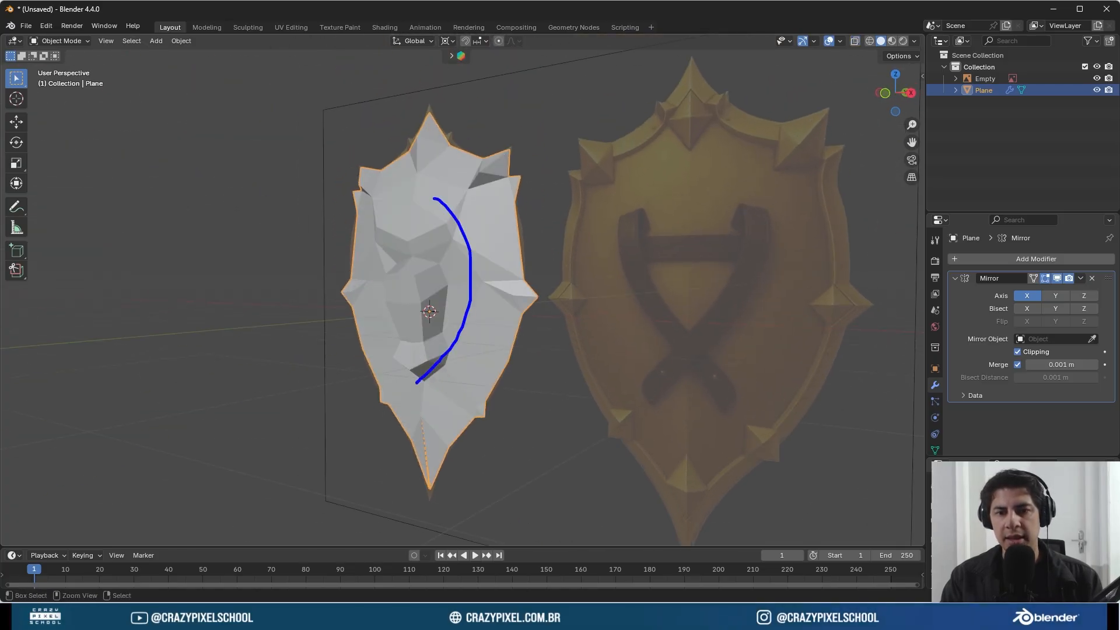
# - In Edit Mode, move the shield's bottom tip vertex along the X axis onto the centre line
pyautogui.press('KP_1')
pyautogui.press('Tab')
pyautogui.keyDown('shift'); pyautogui.moveTo(537, 323); pyautogui.dragTo(550, 258, button='middle'); pyautogui.keyUp('shift')
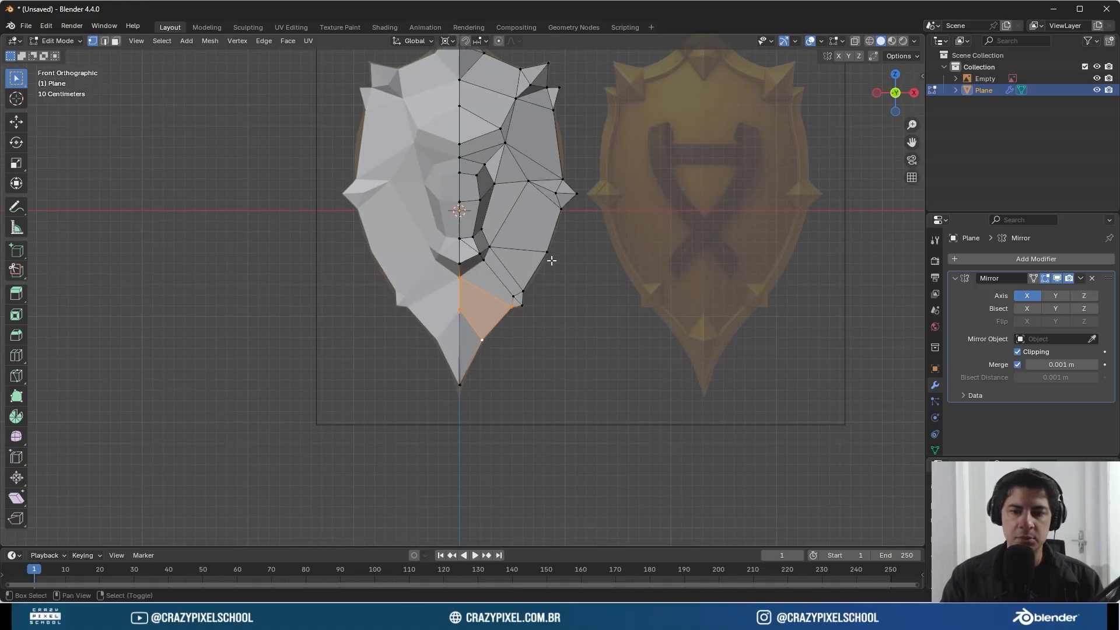
pyautogui.scroll(2, 550, 258)
pyautogui.click(461, 428)
pyautogui.press('g')
pyautogui.press('x')
pyautogui.click(459, 439)
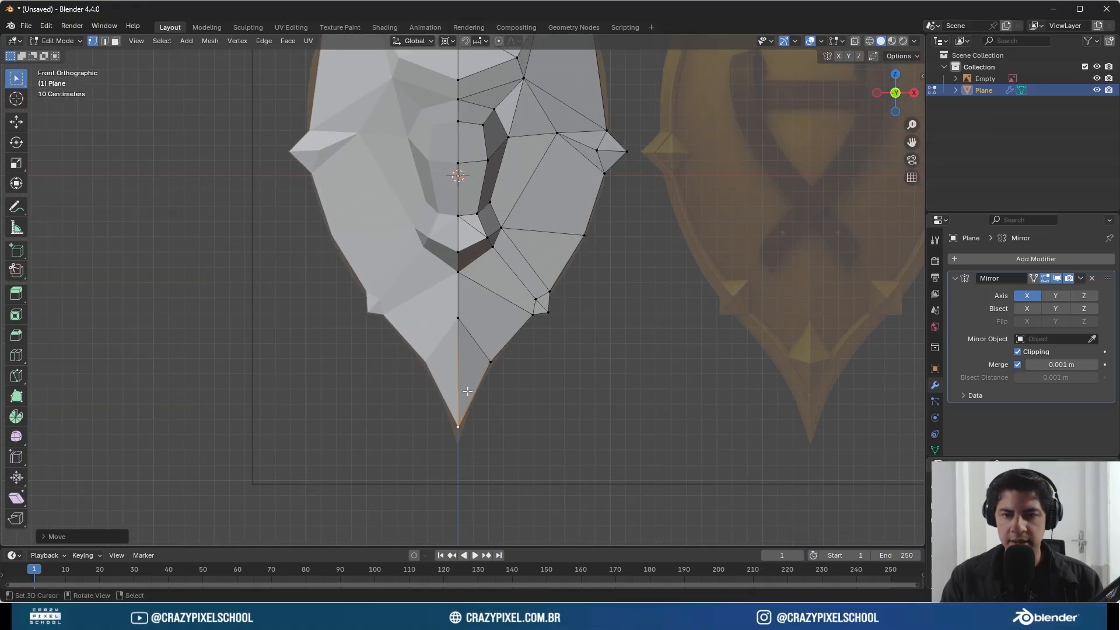
# - Select the vertical centre edge loop from the top tip to the bottom tip and move it along X with a value of 0
pyautogui.keyDown('alt'); pyautogui.click(467, 389); pyautogui.keyUp('alt')
pyautogui.keyDown('shift'); pyautogui.moveTo(467, 90); pyautogui.dragTo(435, 316, button='middle'); pyautogui.keyUp('shift')
pyautogui.click(426, 124)
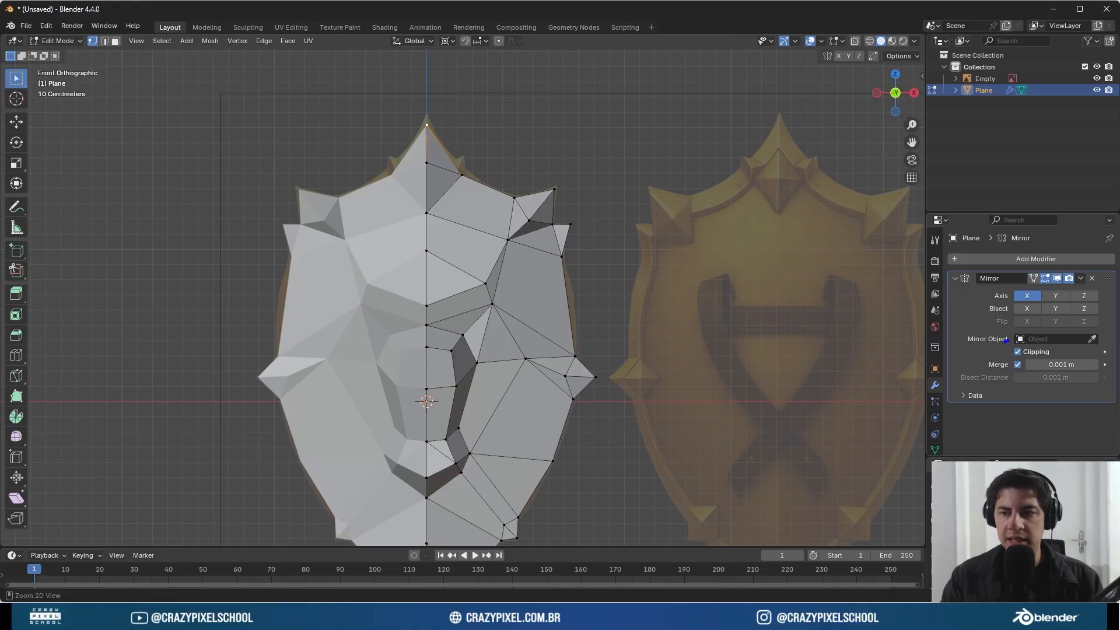
pyautogui.keyDown('alt'); pyautogui.click(427, 188); pyautogui.keyUp('alt')
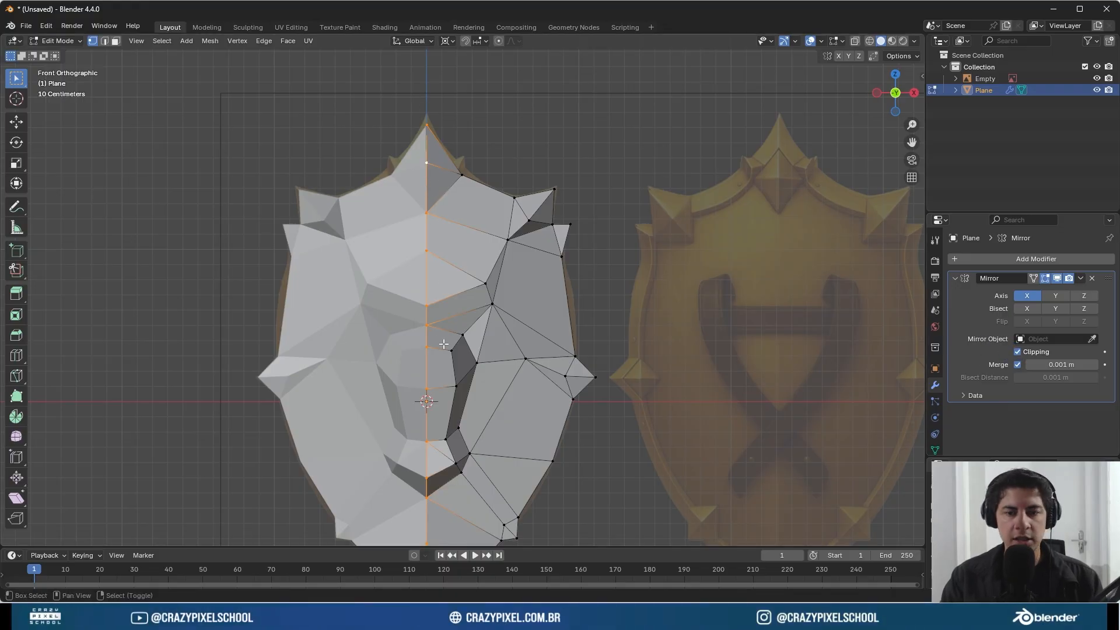
pyautogui.scroll(-3, 432, 179)
pyautogui.moveTo(456, 100); pyautogui.dragTo(454, 417)
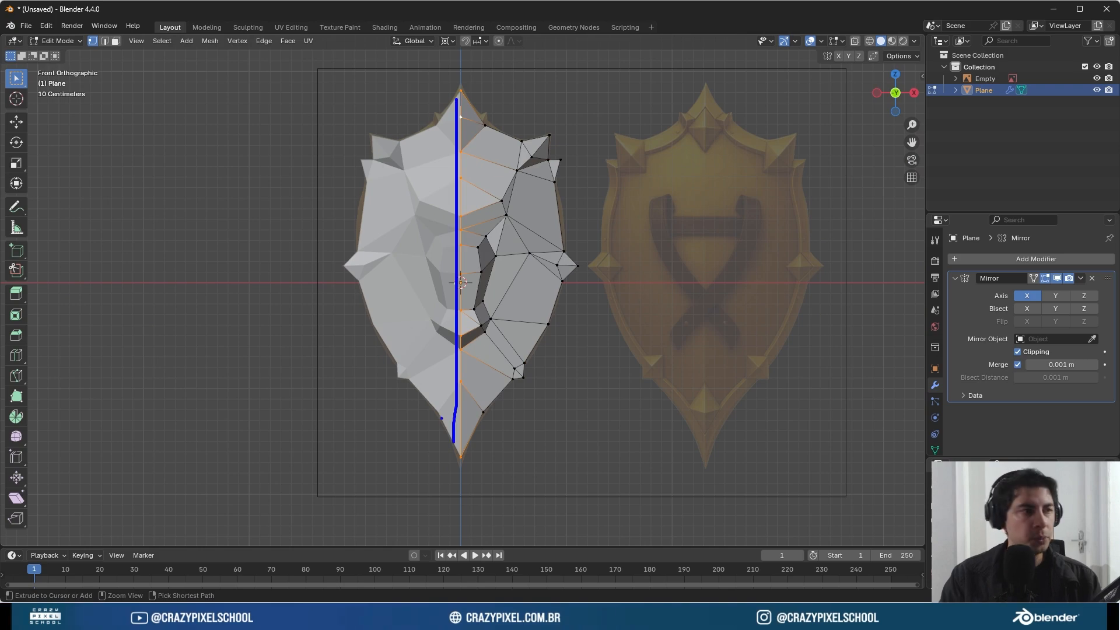
pyautogui.press('g')
pyautogui.press('x')
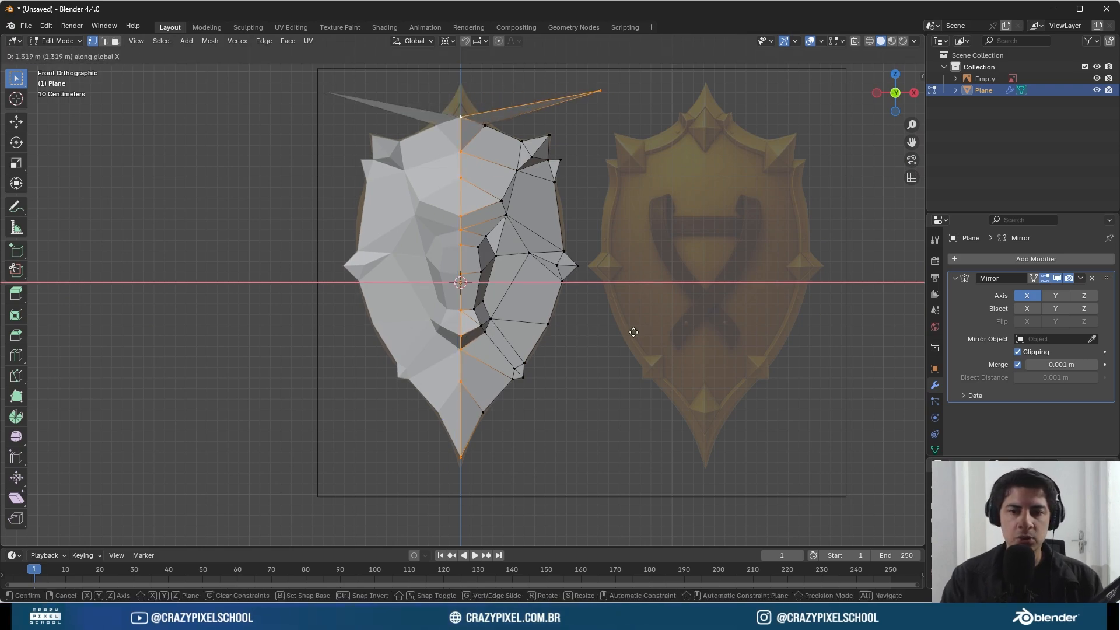
pyautogui.press('0')
pyautogui.press('Return')
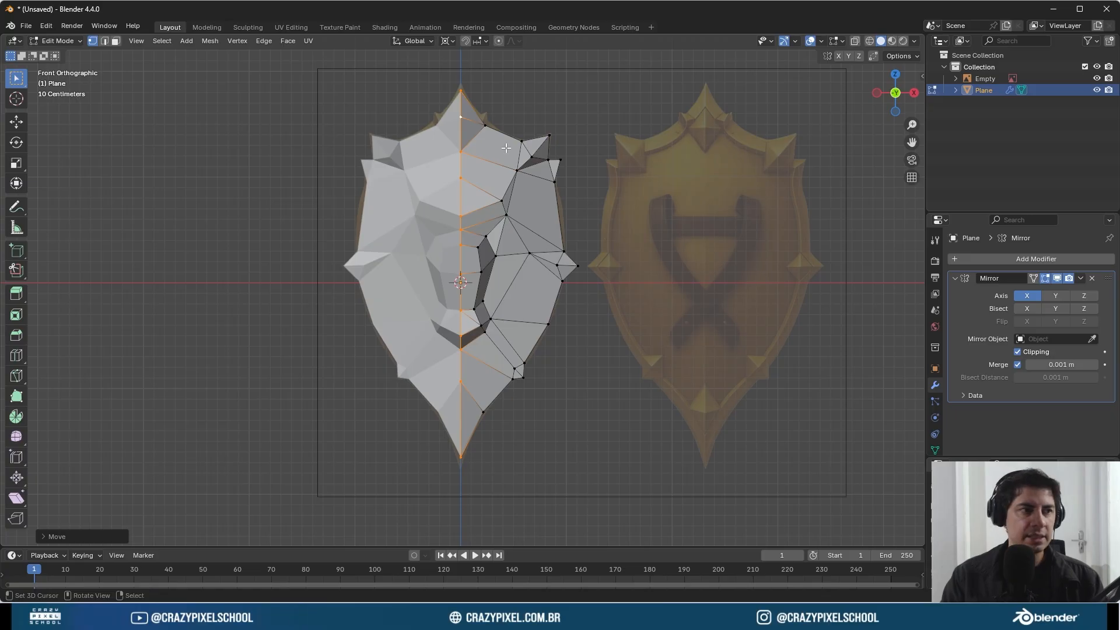
# - Leave Edit Mode and turn on the Face Orientation overlay to check the shield's normals
pyautogui.moveTo(499, 213); pyautogui.dragTo(474, 151, button='middle')
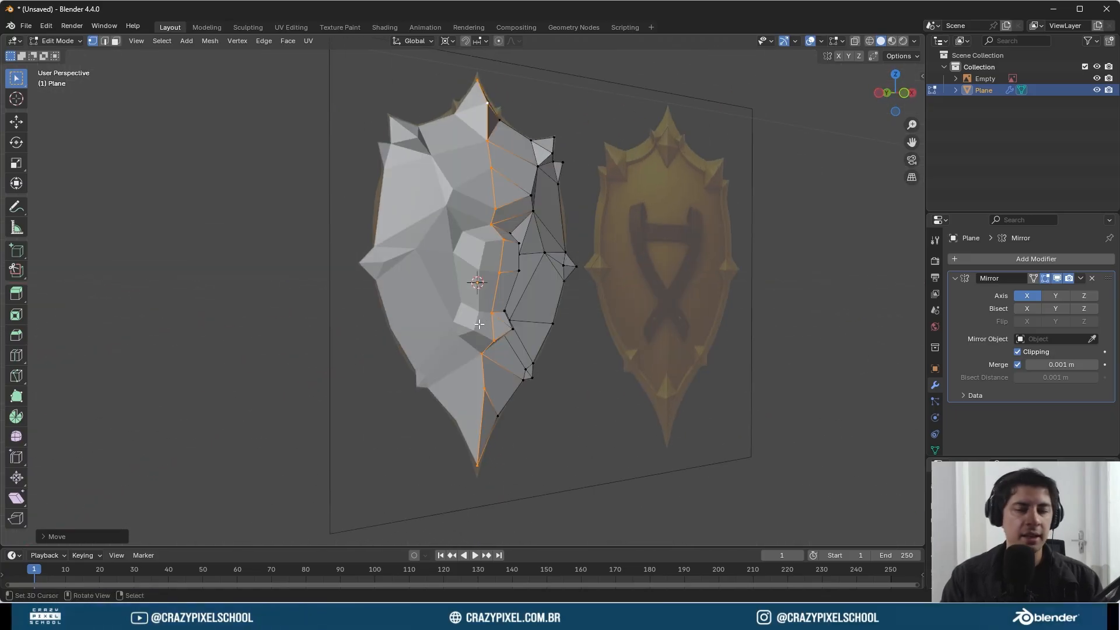
pyautogui.press('KP_1')
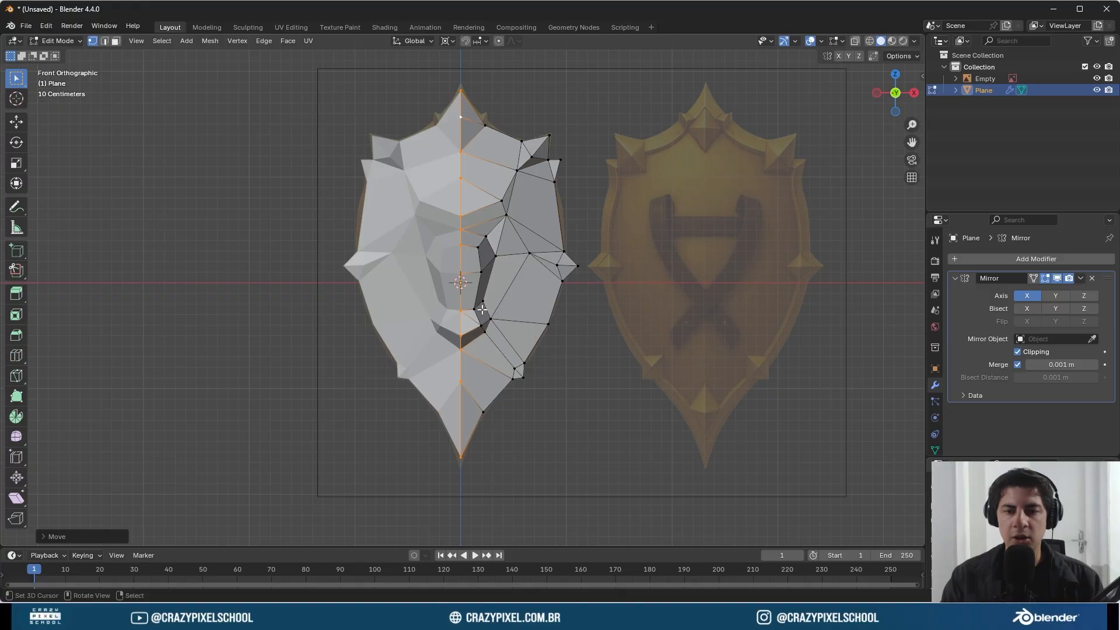
pyautogui.moveTo(482, 309)
pyautogui.mouseDown(button='middle')
pyautogui.moveTo(680, 320)
pyautogui.moveTo(489, 308)
pyautogui.mouseUp(button='middle')
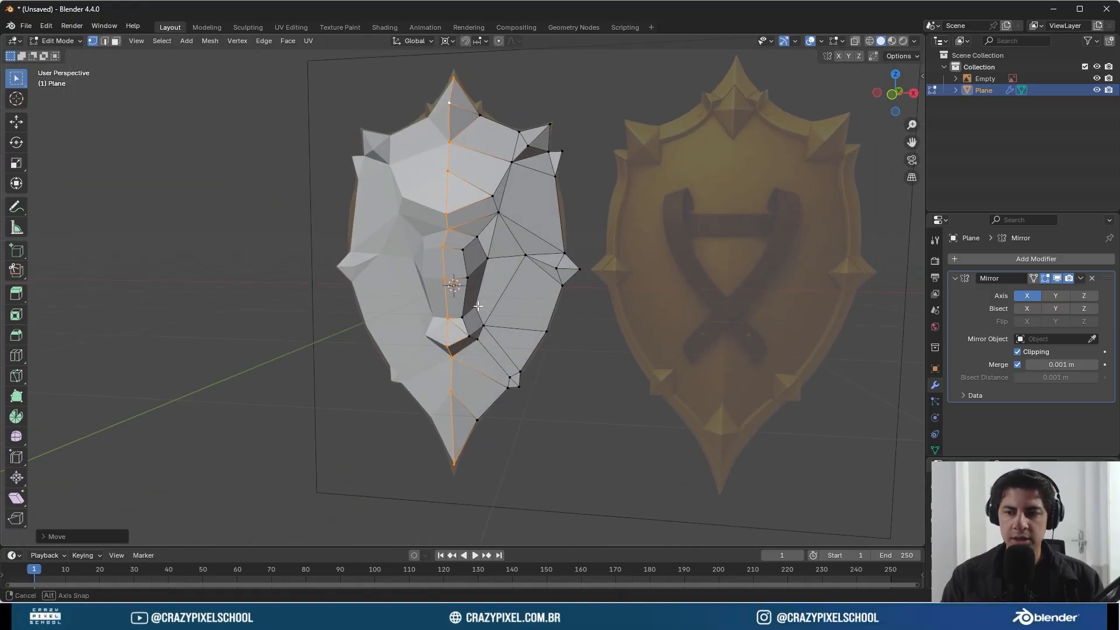
pyautogui.press('KP_1')
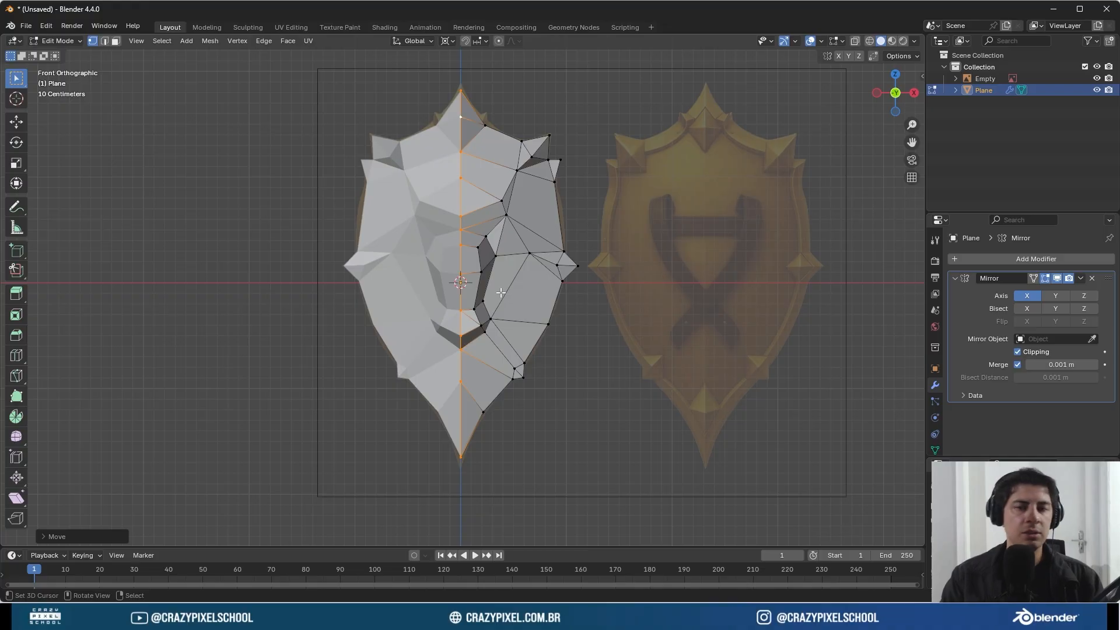
pyautogui.press('Tab')
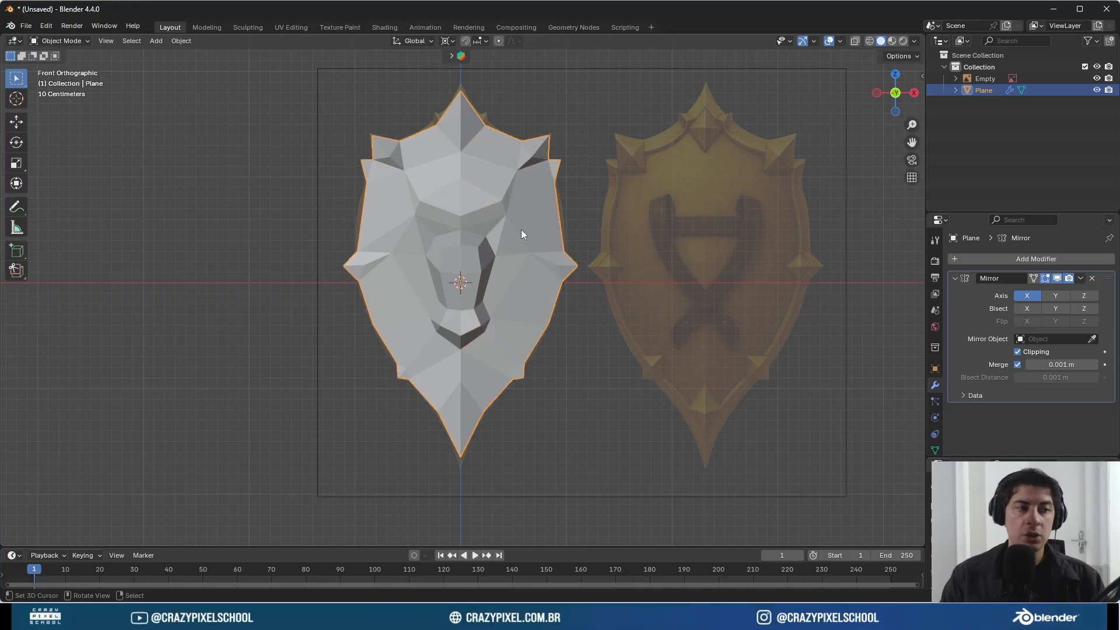
pyautogui.scroll(2, 519, 208)
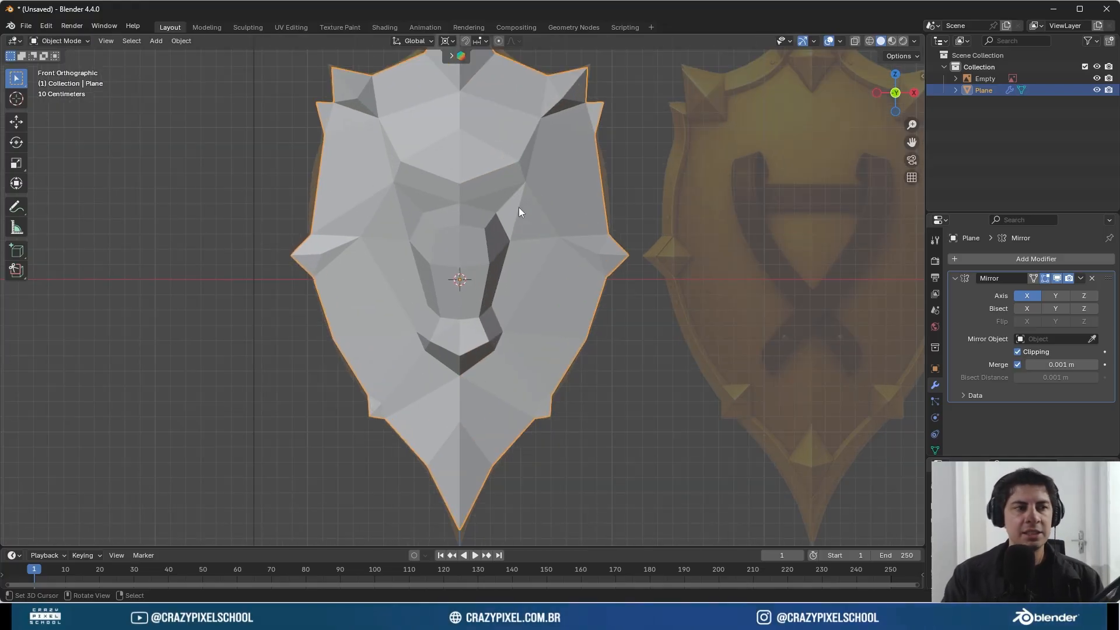
pyautogui.click(839, 44)
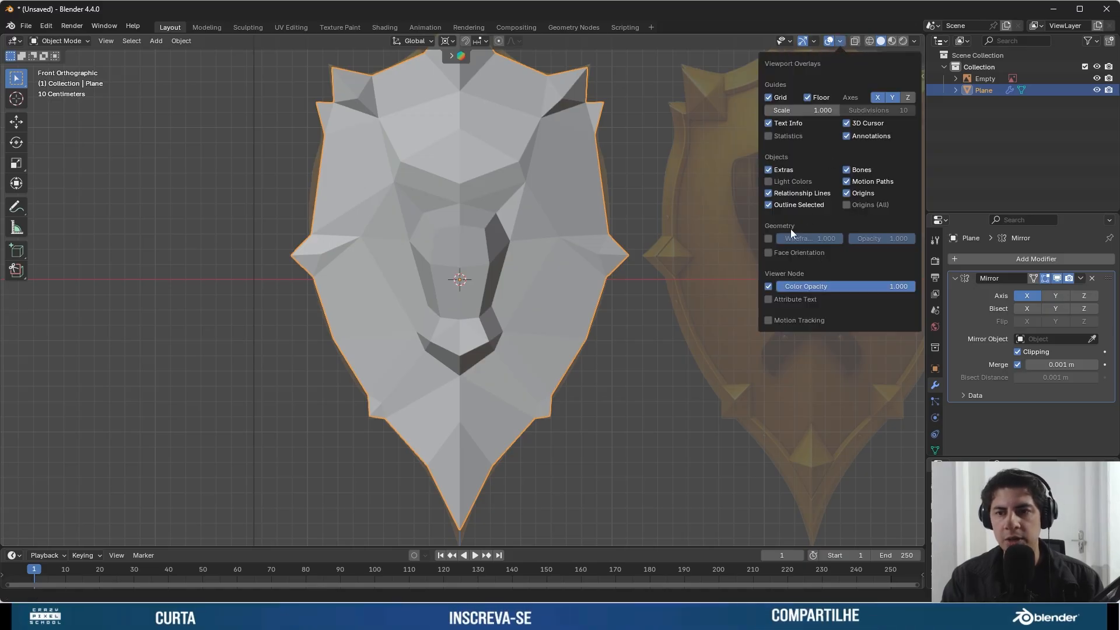
pyautogui.click(768, 253)
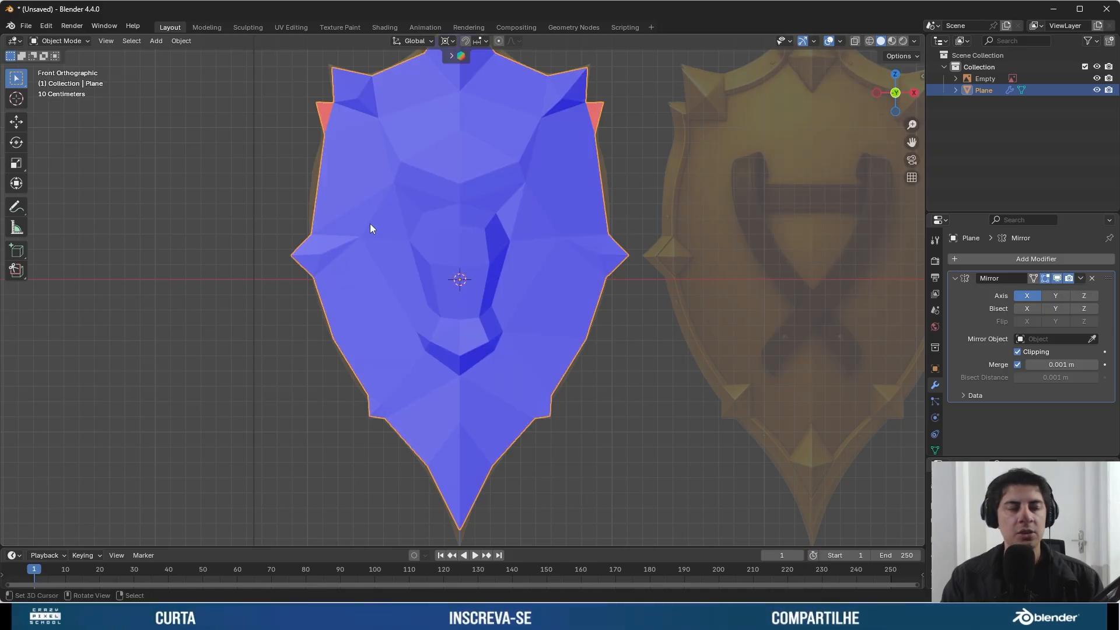
pyautogui.keyDown('shift'); pyautogui.moveTo(419, 177); pyautogui.dragTo(421, 278, button='middle'); pyautogui.keyUp('shift')
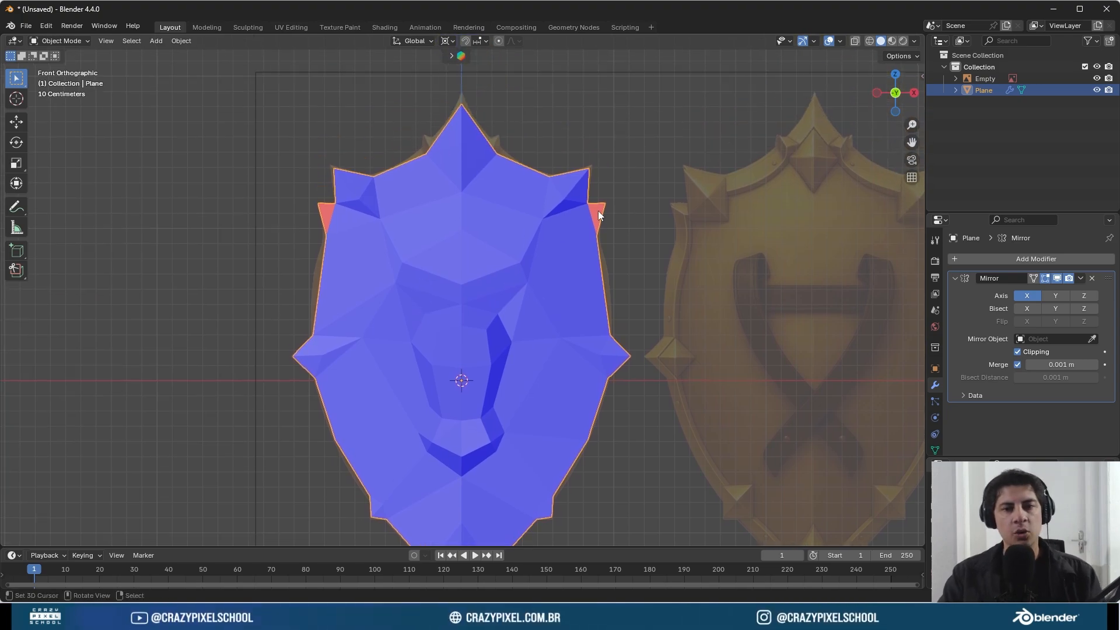
# - In Edit Mode, select the reversed triangular face of the small upper side spike and recalculate its normals
pyautogui.hotkey('ctrl', '2')
pyautogui.moveTo(597, 205); pyautogui.dragTo(606, 218)
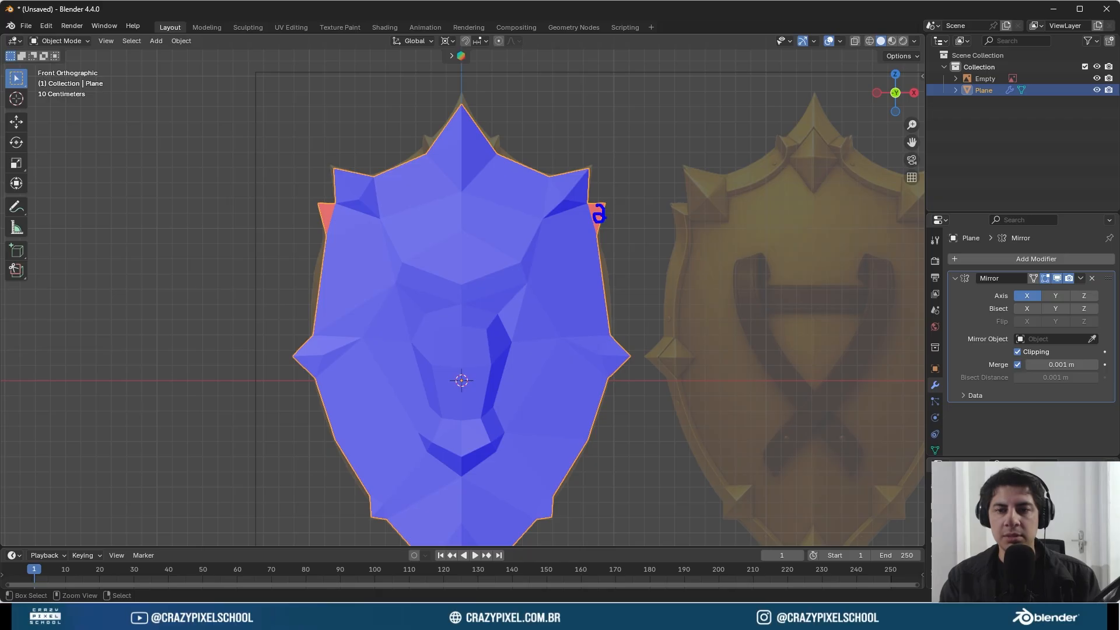
pyautogui.press('Escape')
pyautogui.press('Tab')
pyautogui.scroll(2, 607, 240)
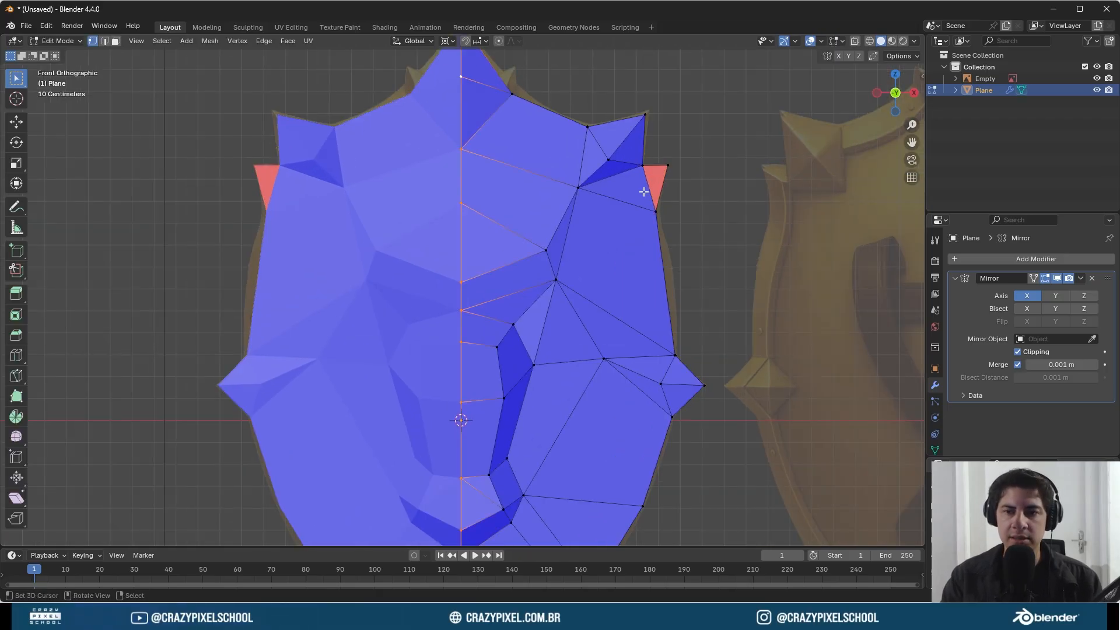
pyautogui.click(657, 182)
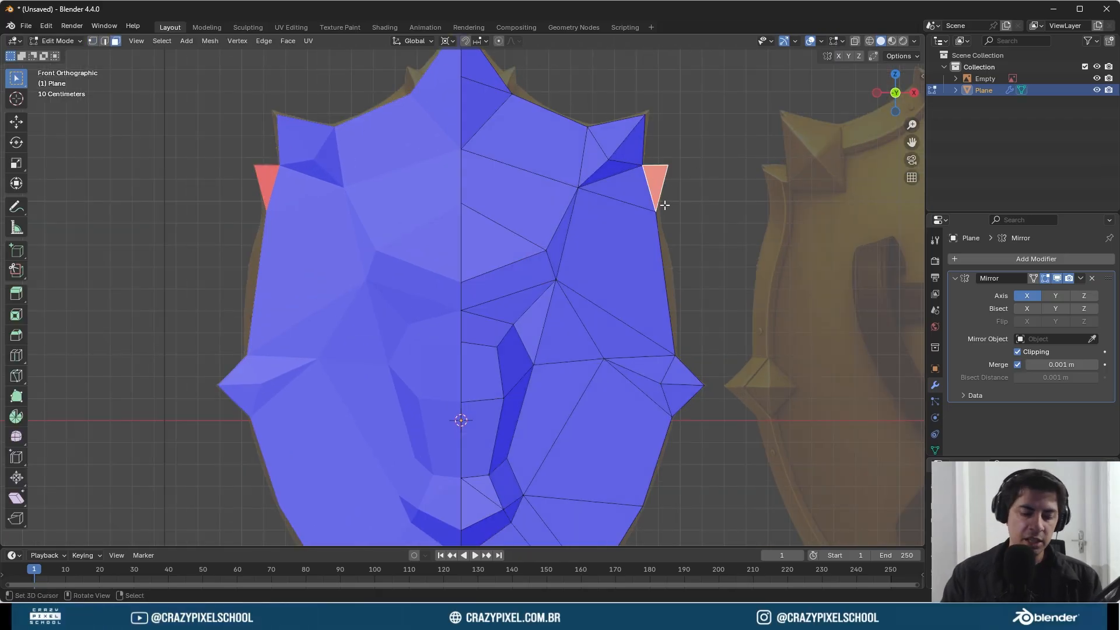
pyautogui.hotkey('shift', 'n')
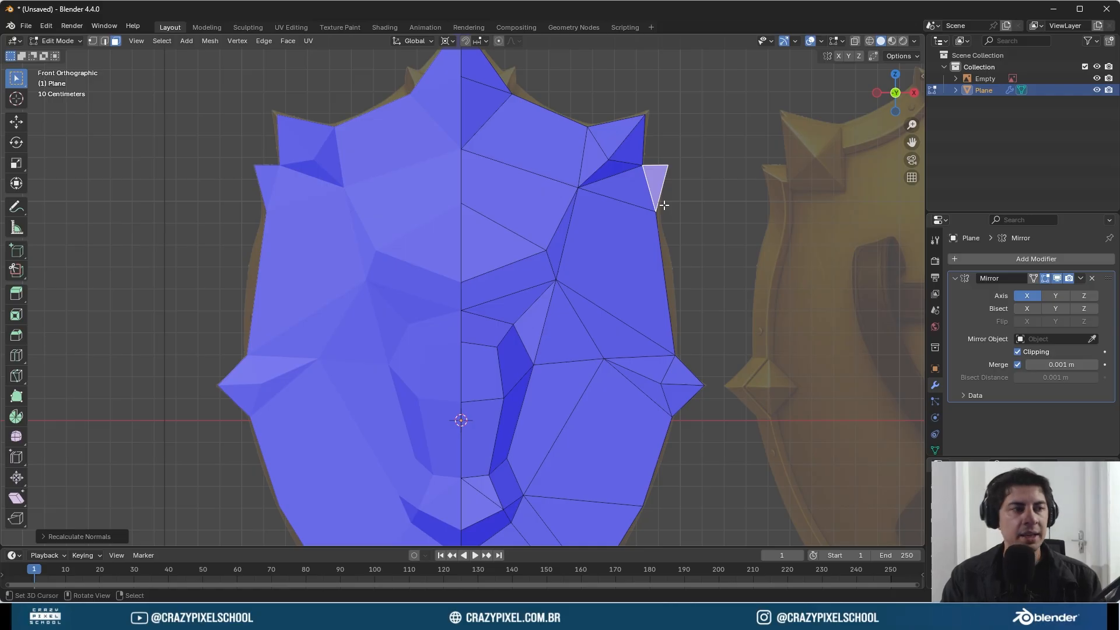
# - Toggle the Inside option of Recalculate Normals on and back off for the spike face
pyautogui.click(42, 536)
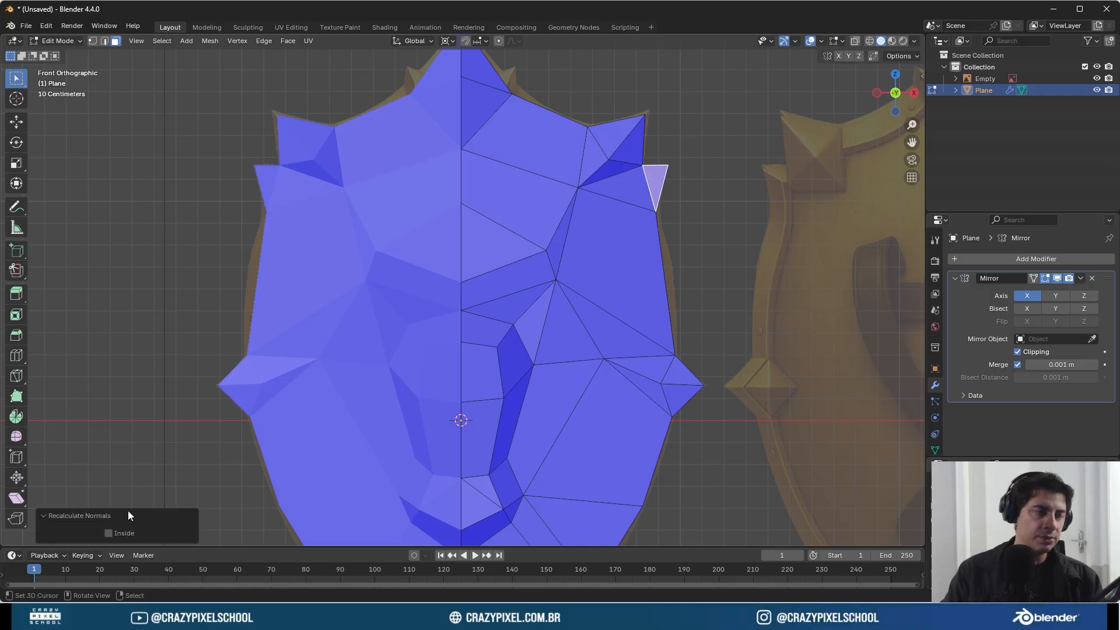
pyautogui.click(108, 533)
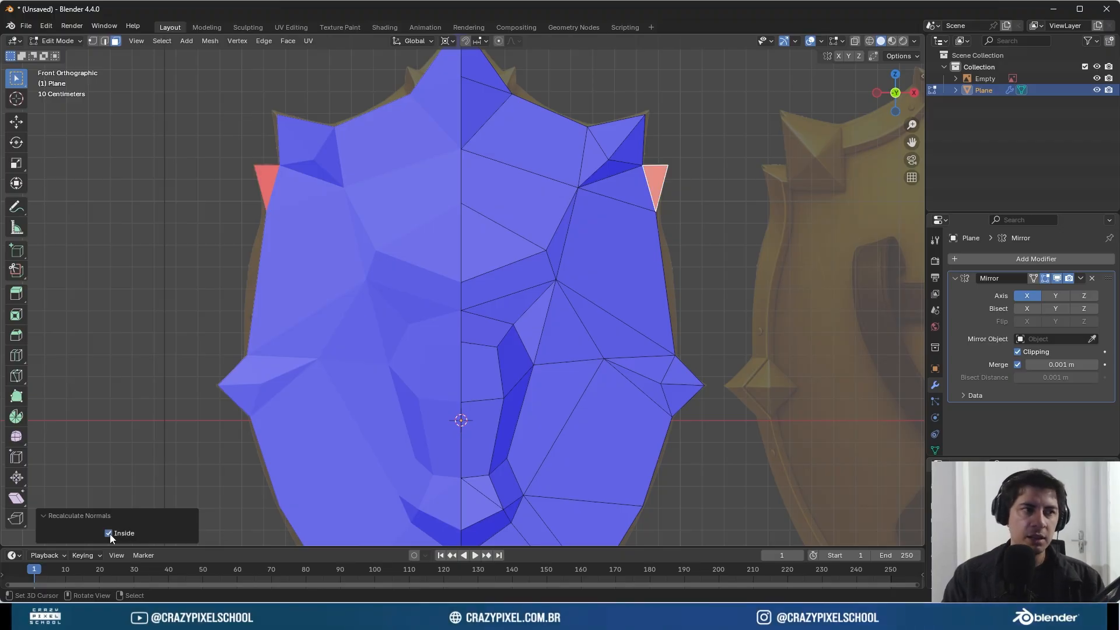
pyautogui.click(109, 533)
pyautogui.click(42, 517)
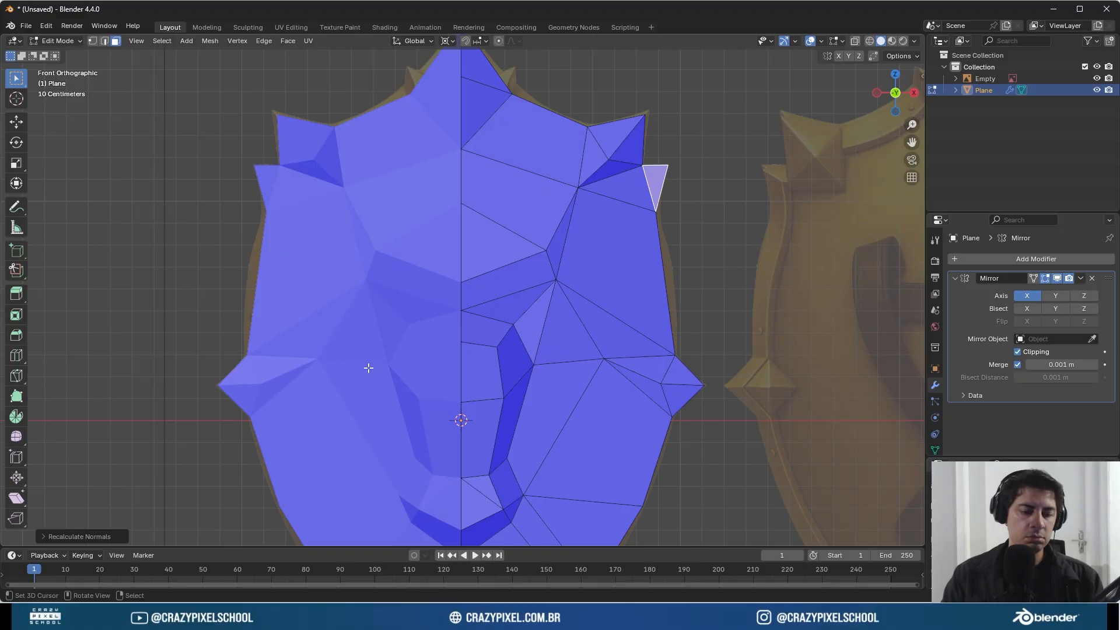
# - Search the commands for "flip no" and look through the mesh commands for the normals options
pyautogui.press('F3')
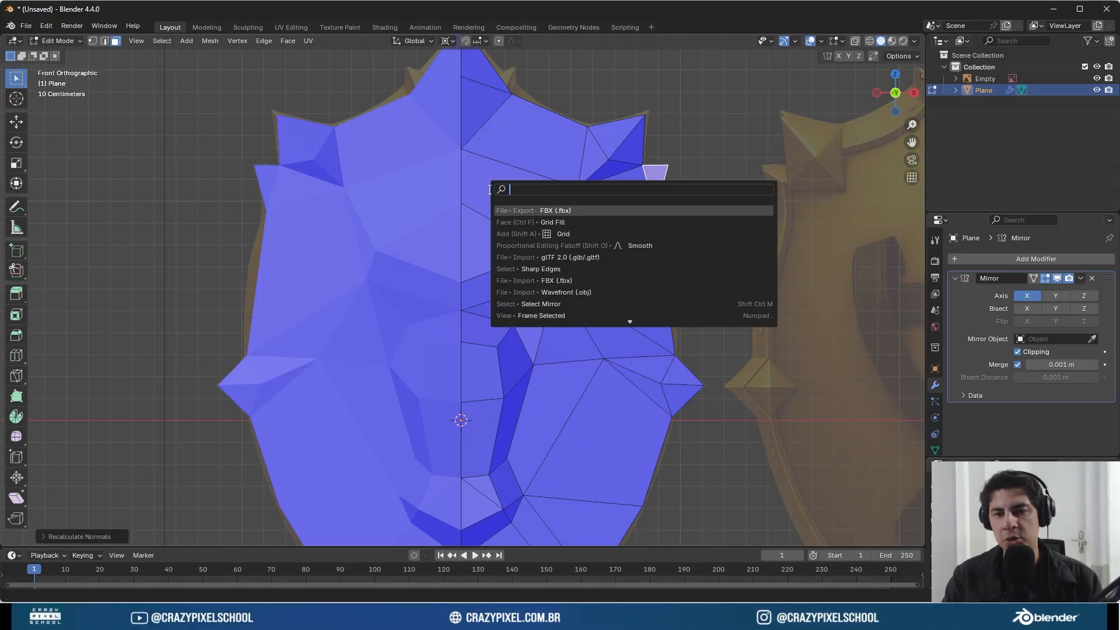
pyautogui.write('flip no')
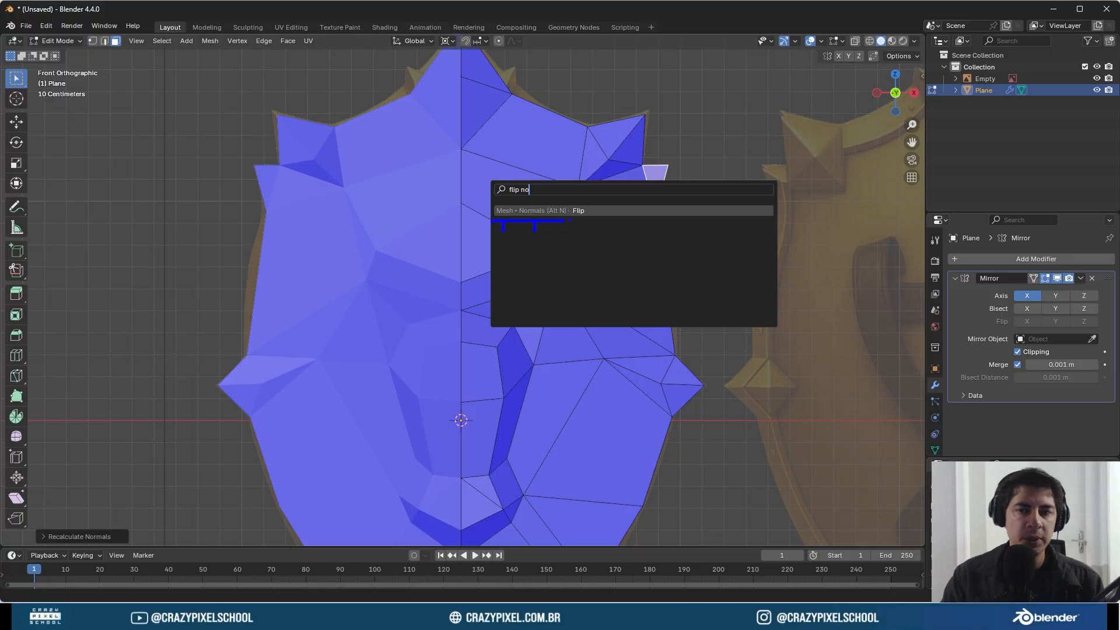
pyautogui.press('Escape')
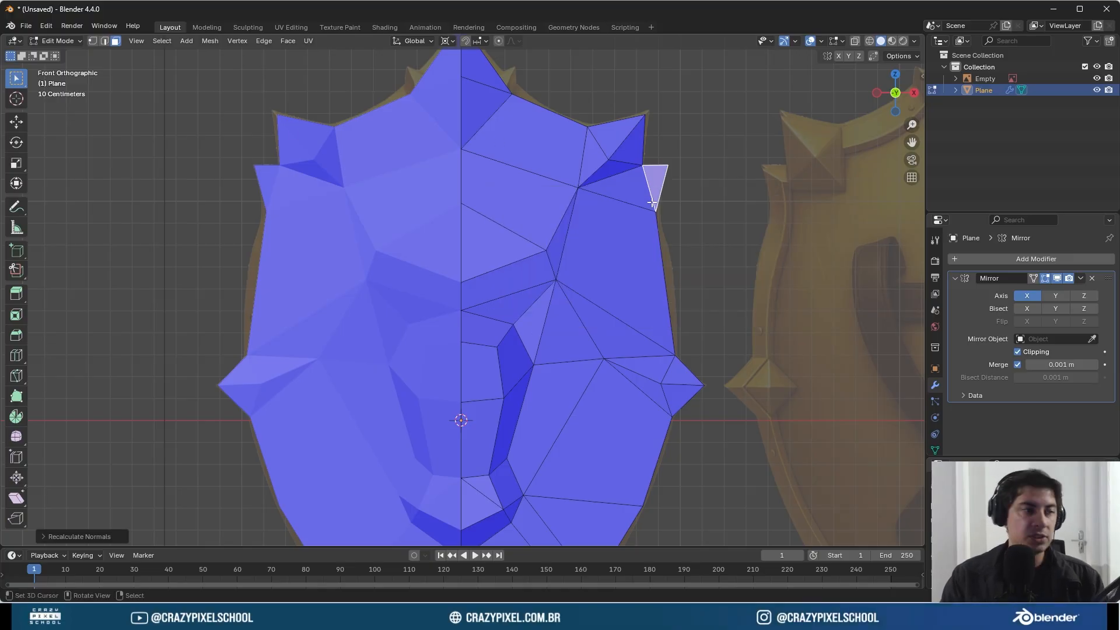
pyautogui.click(209, 40)
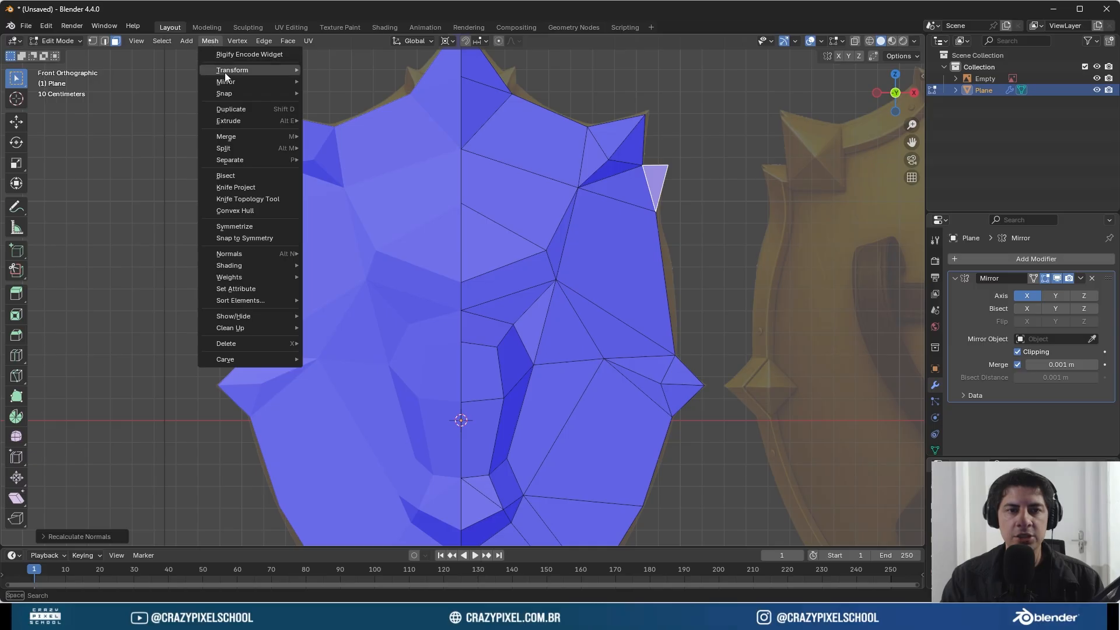
pyautogui.moveTo(246, 249)
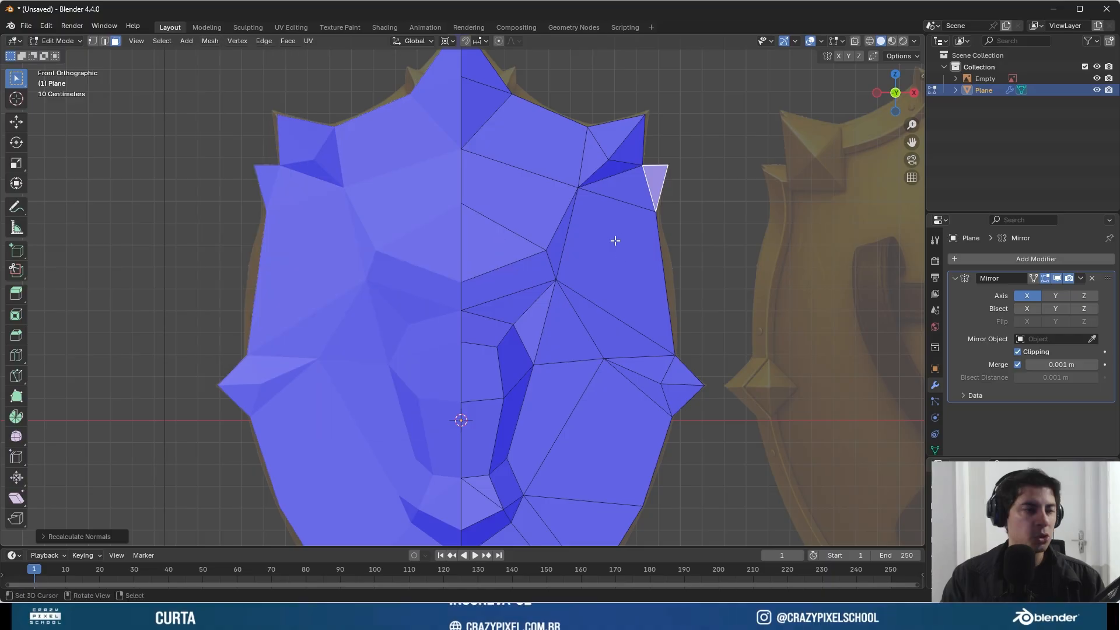
pyautogui.press('F3')
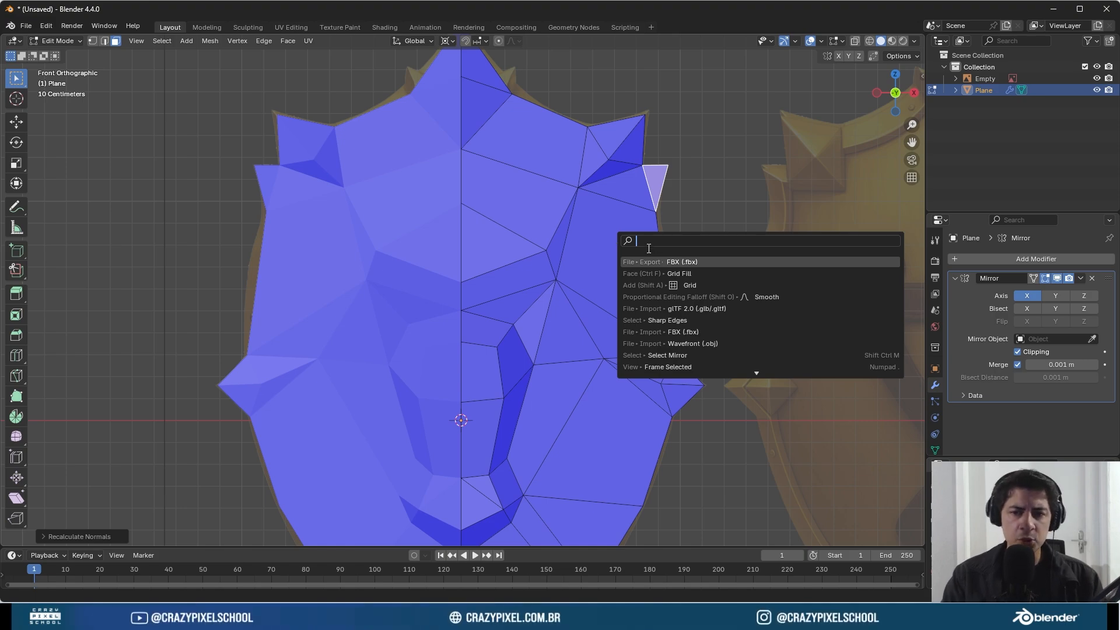
pyautogui.press('Escape')
# - In vertex selection, select the shield's upper outer boundary from the top tip to the small side spike
pyautogui.scroll(-4, 608, 250)
pyautogui.press('1')
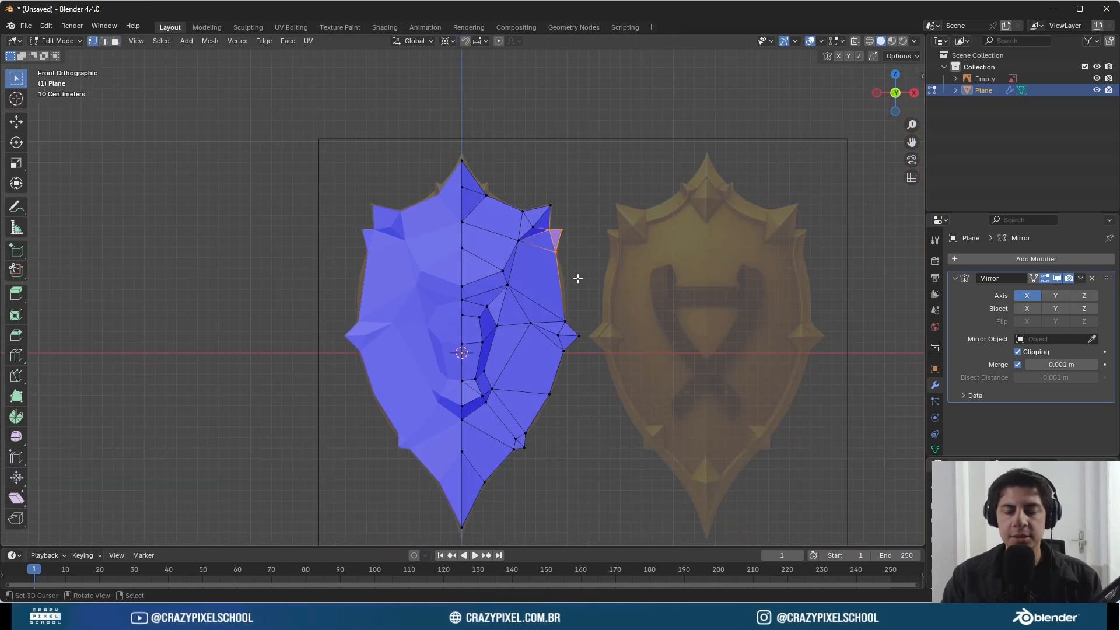
pyautogui.moveTo(577, 278); pyautogui.dragTo(515, 217, button='middle')
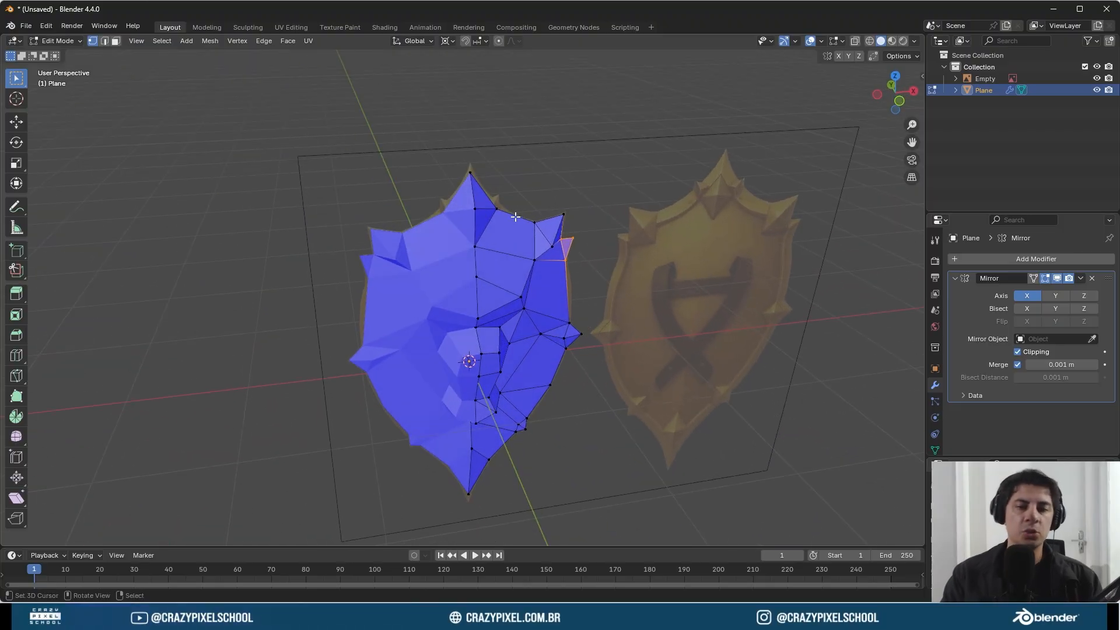
pyautogui.keyDown('alt'); pyautogui.keyDown('shift'); pyautogui.click(513, 211); pyautogui.keyUp('shift'); pyautogui.keyUp('alt')
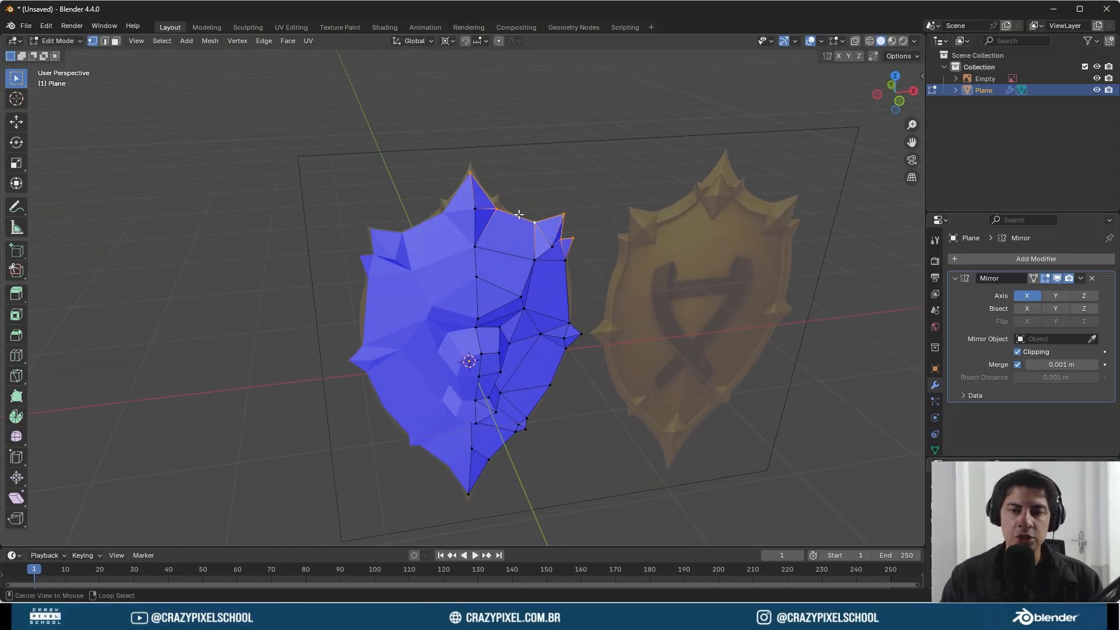
pyautogui.keyDown('ctrl'); pyautogui.moveTo(473, 171); pyautogui.dragTo(522, 215); pyautogui.keyUp('ctrl')
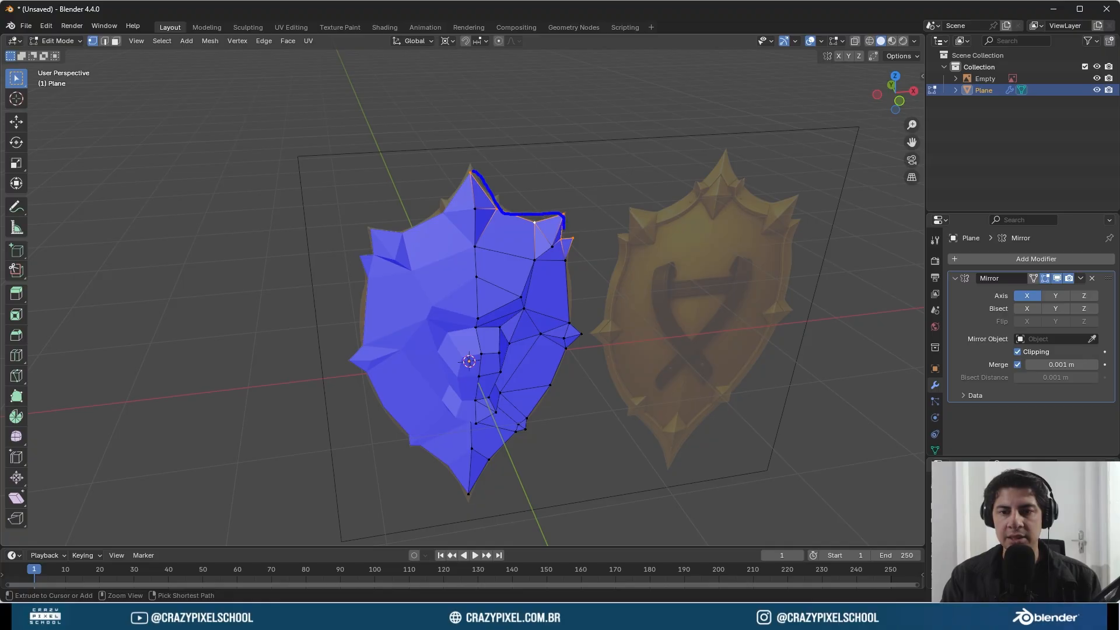
pyautogui.keyDown('ctrl'); pyautogui.moveTo(594, 277); pyautogui.dragTo(591, 275); pyautogui.keyUp('ctrl')
pyautogui.moveTo(591, 275); pyautogui.dragTo(536, 251, button='middle')
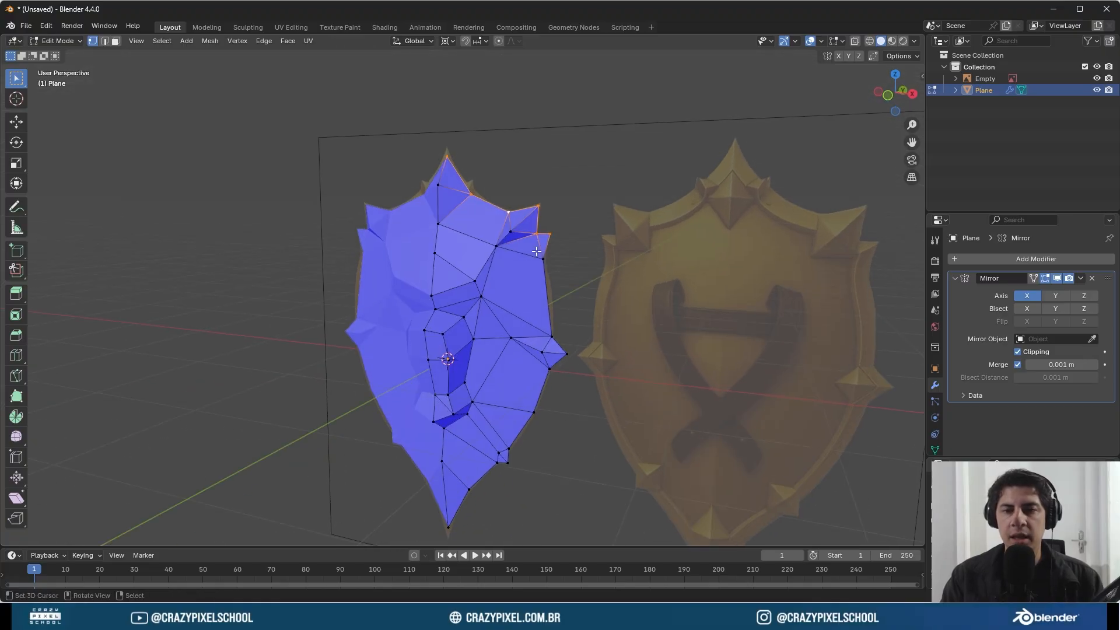
# - Switch to edge selection and add the remaining outer boundary loop down the shield's side to the selection
pyautogui.click(104, 41)
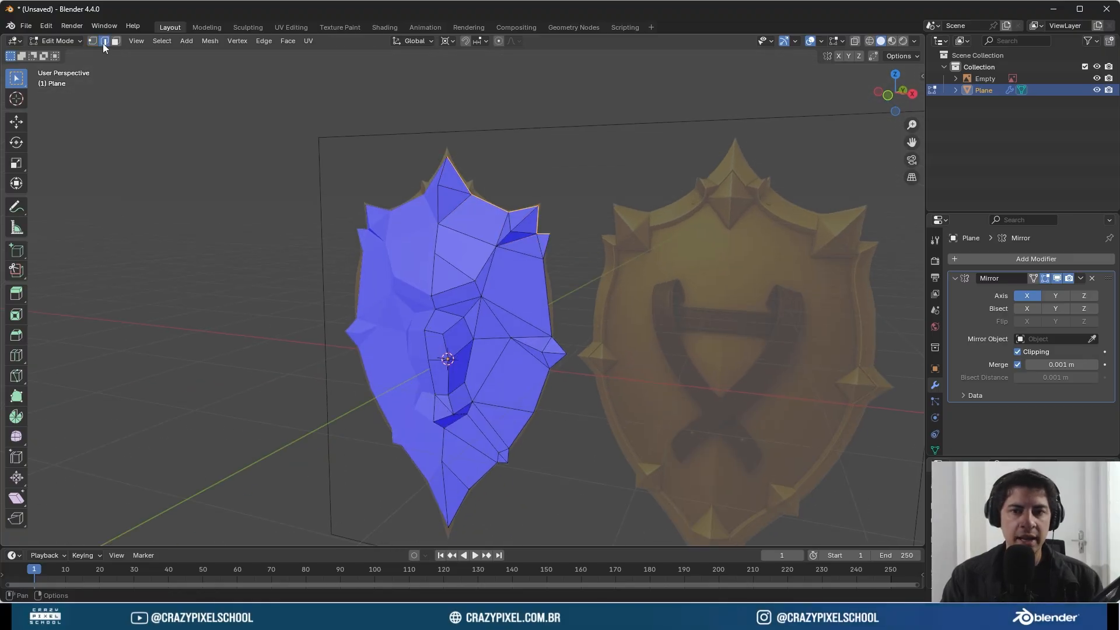
pyautogui.scroll(4, 559, 240)
pyautogui.click(93, 41)
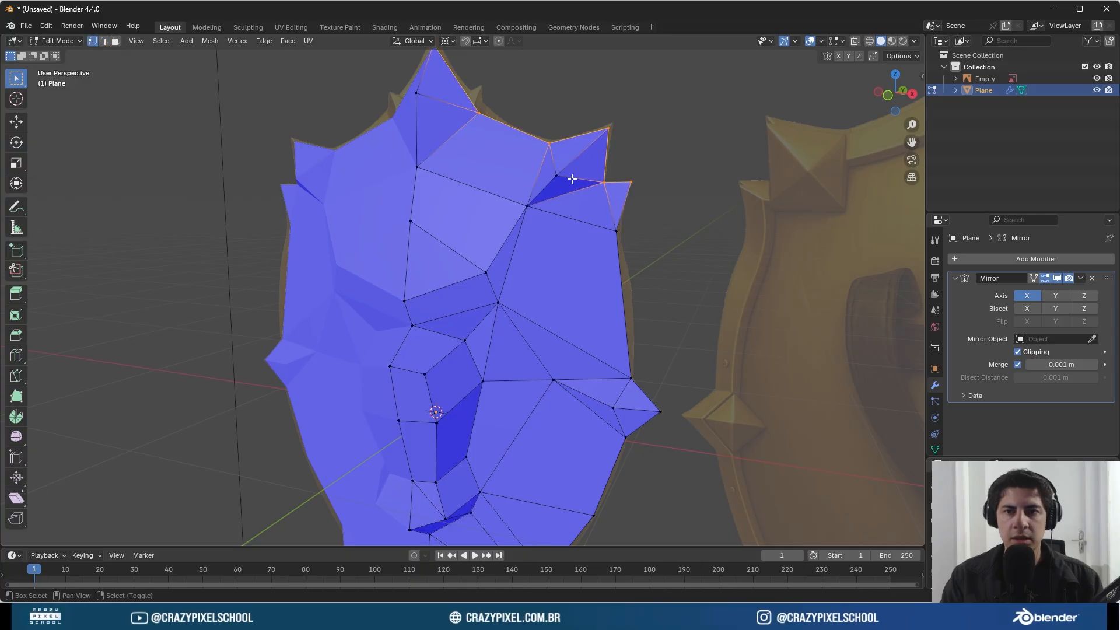
pyautogui.keyDown('shift'); pyautogui.click(569, 179); pyautogui.keyUp('shift')
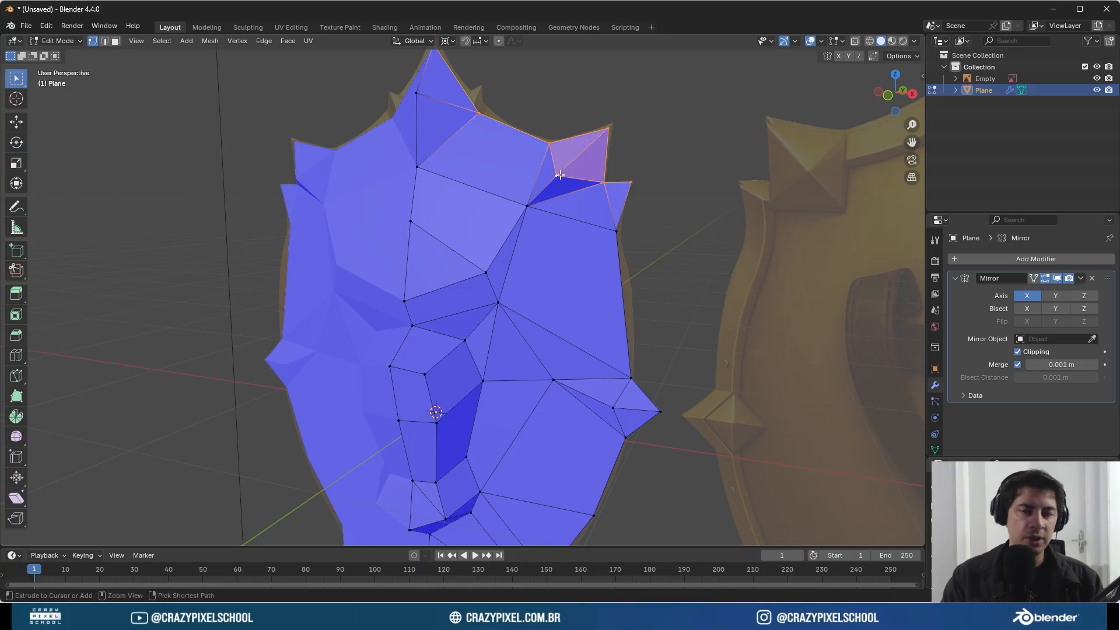
pyautogui.hotkey('ctrl', 'z')
pyautogui.click(104, 41)
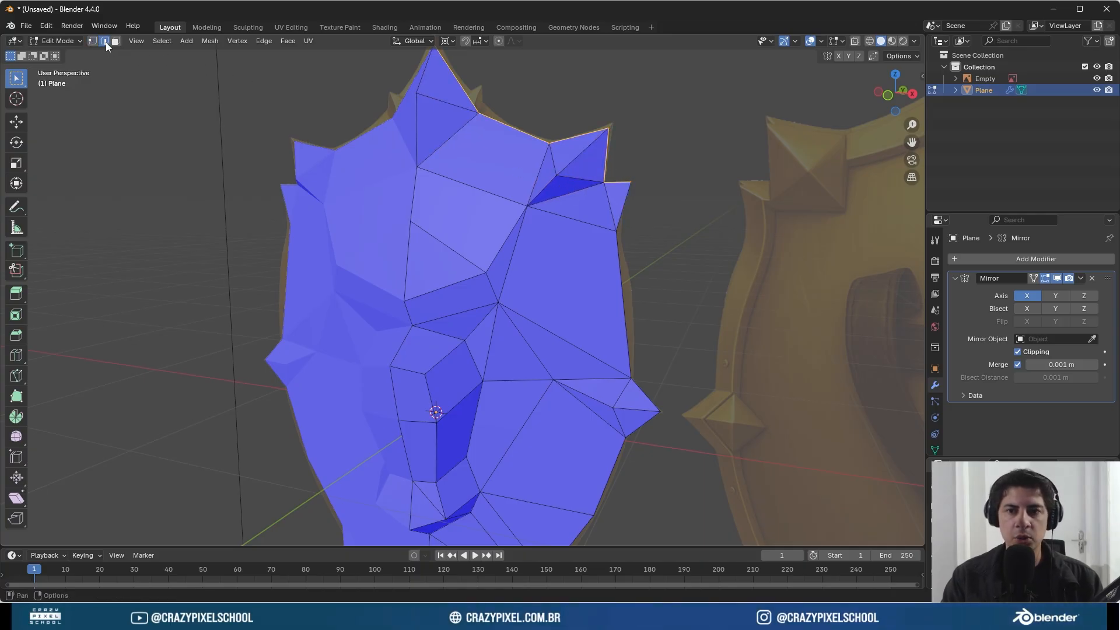
pyautogui.keyDown('alt'); pyautogui.keyDown('shift'); pyautogui.click(624, 257); pyautogui.keyUp('shift'); pyautogui.keyUp('alt')
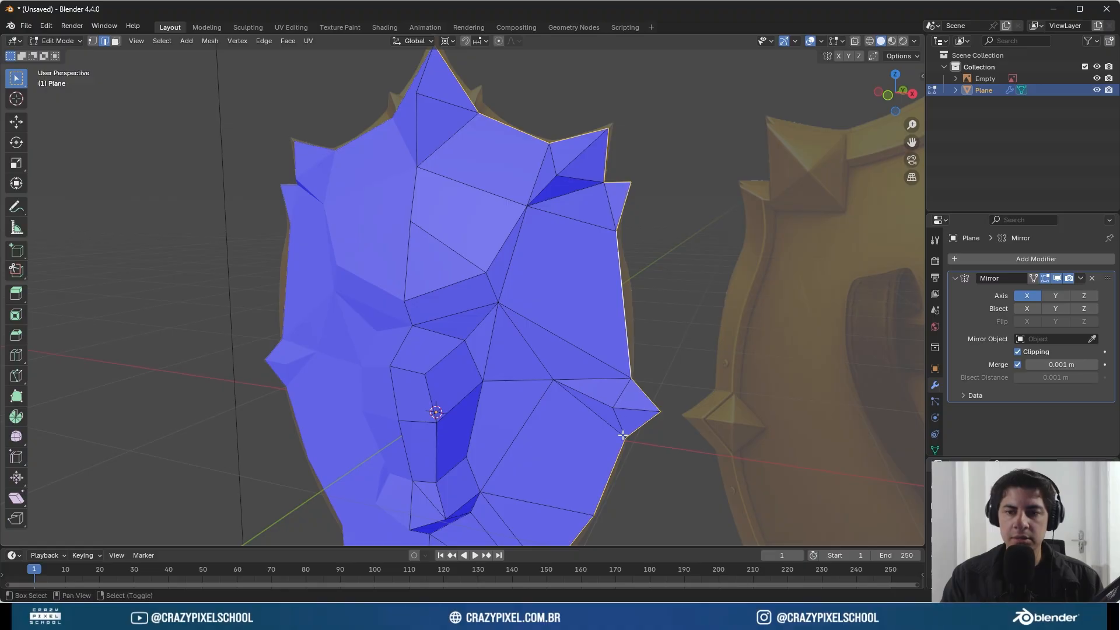
# - From the top view, extrude the boundary edges backward along the Y axis to give the shield thickness
pyautogui.keyDown('shift'); pyautogui.moveTo(612, 479); pyautogui.dragTo(623, 216, button='middle'); pyautogui.keyUp('shift')
pyautogui.scroll(-3, 508, 415)
pyautogui.moveTo(508, 415); pyautogui.dragTo(665, 268, button='middle')
pyautogui.press('KP_7')
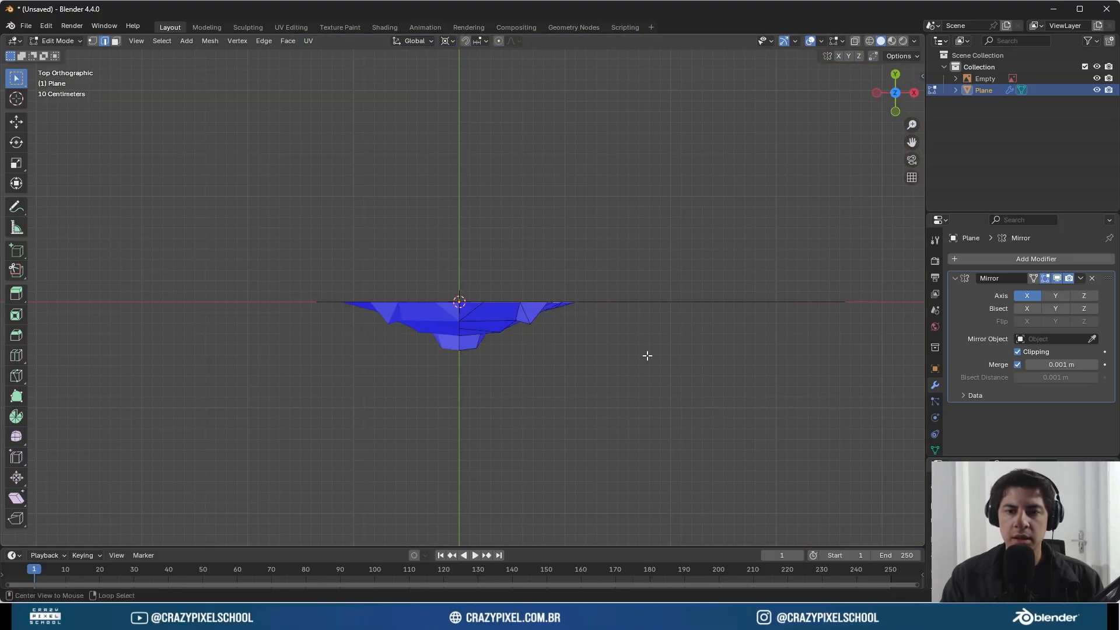
pyautogui.press('g')
pyautogui.press('y')
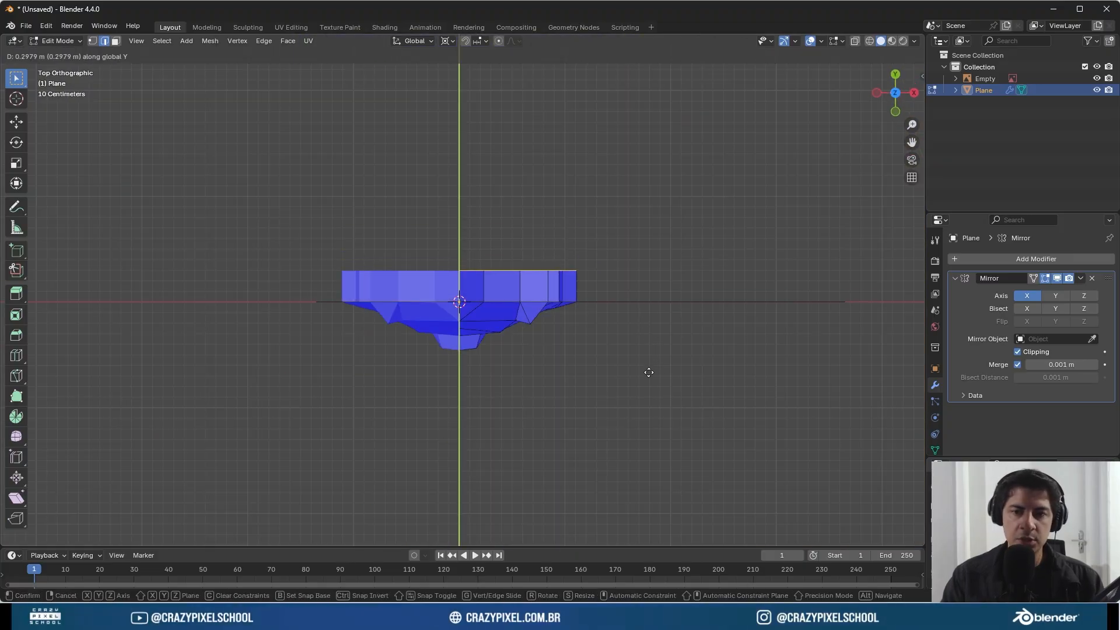
pyautogui.click(663, 335)
# - Scale the extruded back boundary inward so the shield's side walls taper
pyautogui.moveTo(663, 335); pyautogui.dragTo(605, 348, button='middle')
pyautogui.press('s')
pyautogui.click(601, 327)
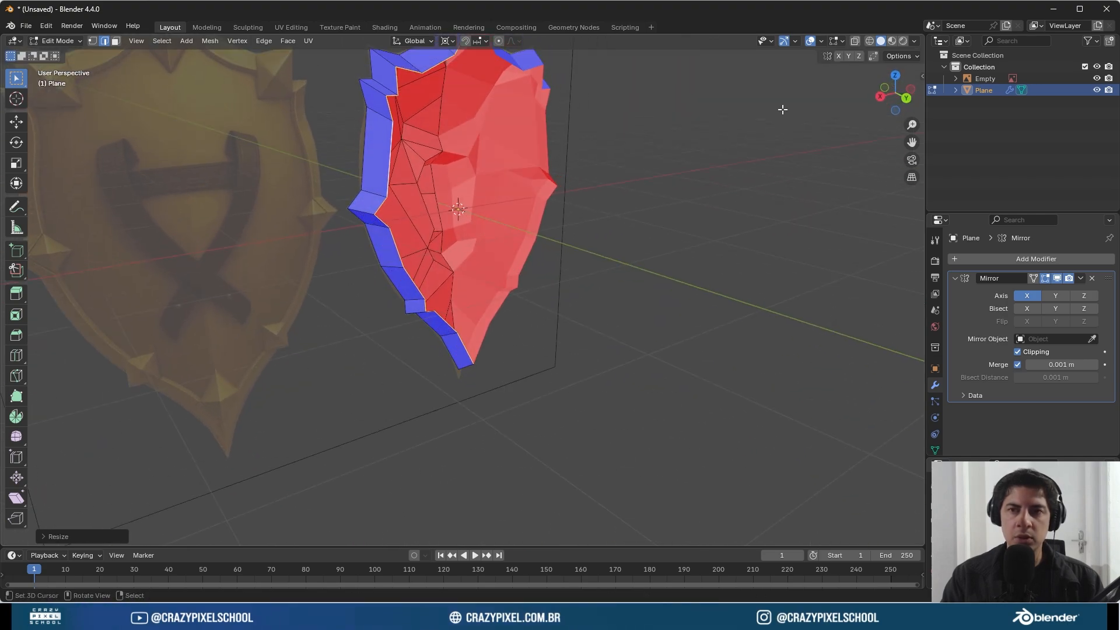
# - Turn off the Face Orientation overlay and view the shield from the back
pyautogui.click(820, 41)
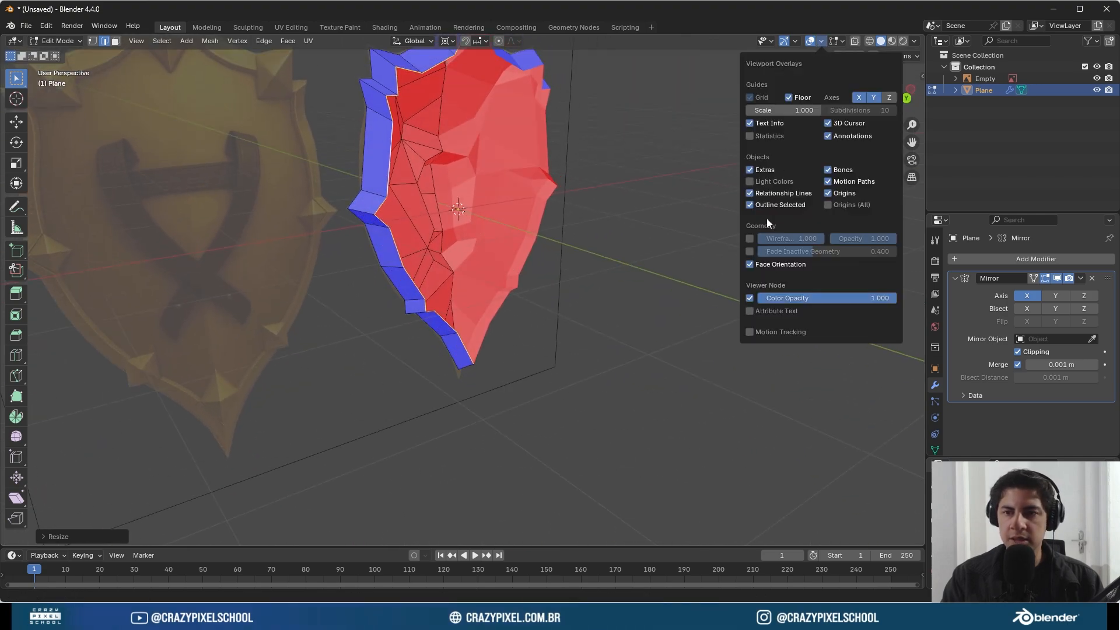
pyautogui.click(749, 264)
pyautogui.moveTo(670, 280); pyautogui.dragTo(462, 241, button='middle')
pyautogui.scroll(1, 438, 230)
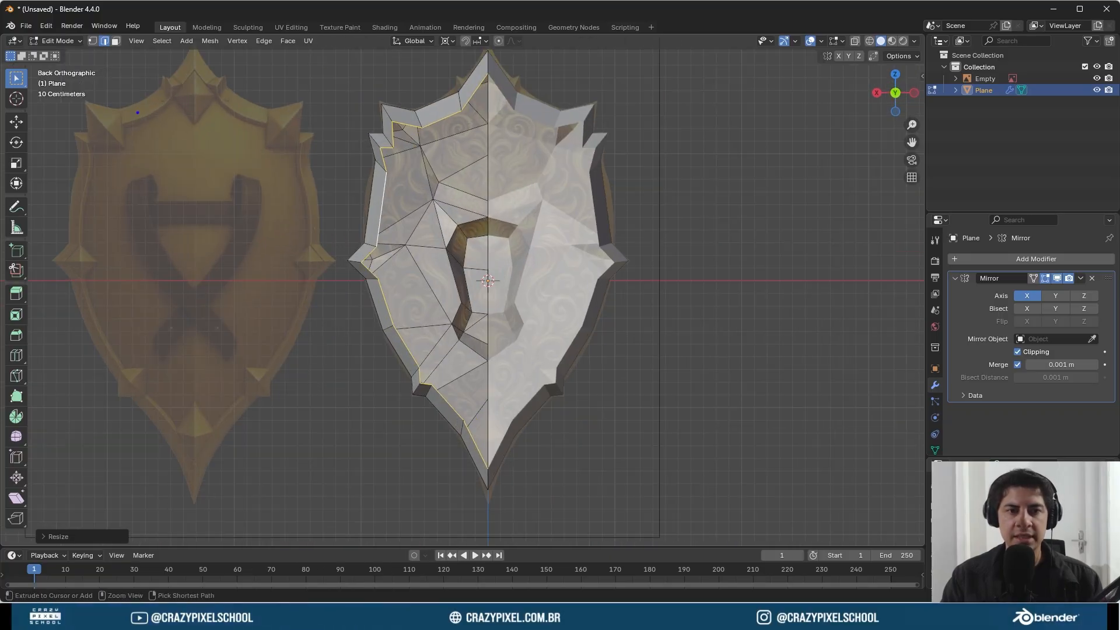
pyautogui.moveTo(136, 111); pyautogui.dragTo(245, 221)
pyautogui.hotkey('ctrl', 'z')
pyautogui.moveTo(257, 240)
pyautogui.mouseDown(button='middle')
pyautogui.moveTo(350, 233)
pyautogui.moveTo(420, 175)
pyautogui.mouseUp(button='middle')
pyautogui.moveTo(459, 133)
pyautogui.mouseDown()
pyautogui.moveTo(493, 262)
pyautogui.moveTo(466, 143)
pyautogui.mouseUp()
pyautogui.hotkey('ctrl', 'z')
pyautogui.moveTo(466, 143)
pyautogui.keyDown('alt'); pyautogui.mouseDown(button='middle')
pyautogui.moveTo(443, 164)
pyautogui.moveTo(459, 169)
pyautogui.mouseUp(button='middle'); pyautogui.keyUp('alt')
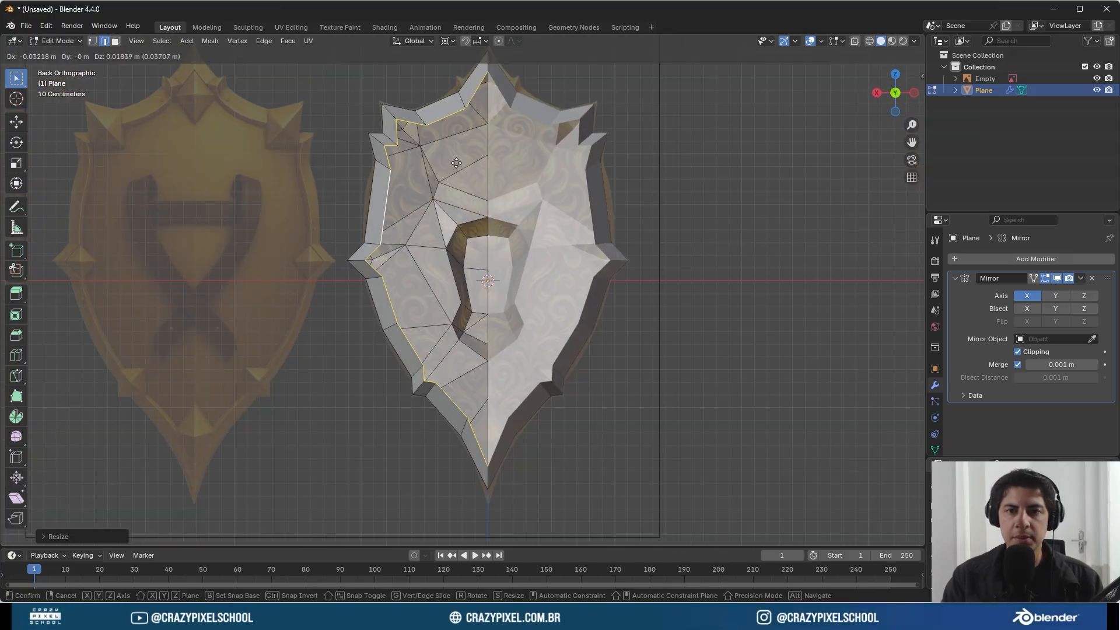
# - In vertex selection, select the back rim's inner vertices from beside the top spike to just above the bottom tip
pyautogui.press('1')
pyautogui.click(468, 115)
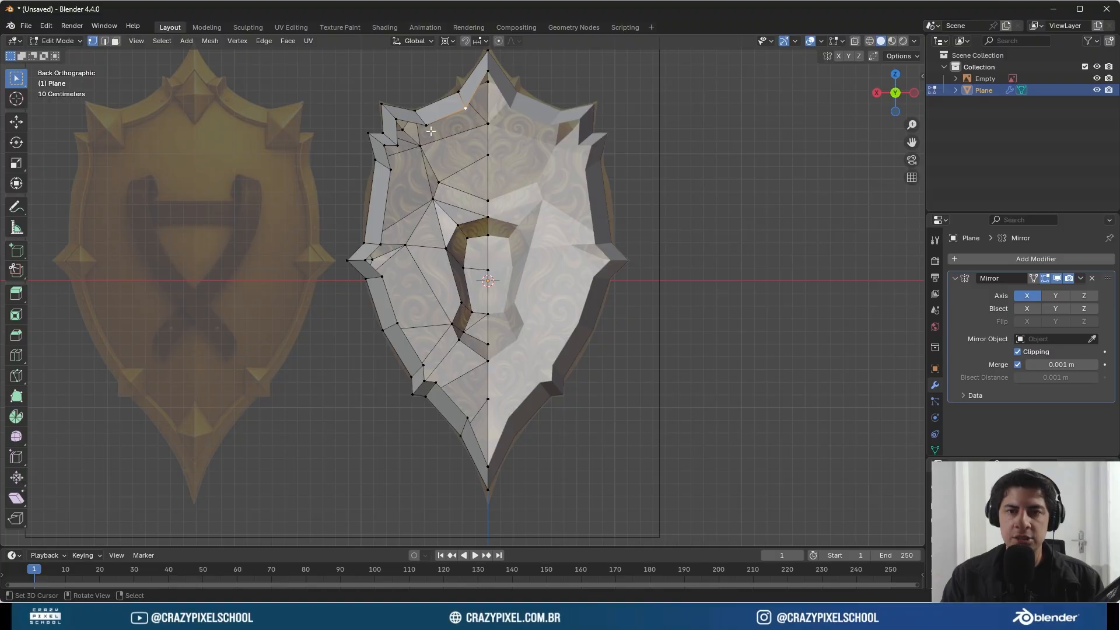
pyautogui.keyDown('ctrl'); pyautogui.click(396, 119); pyautogui.keyUp('ctrl')
pyautogui.keyDown('ctrl'); pyautogui.click(389, 169); pyautogui.keyUp('ctrl')
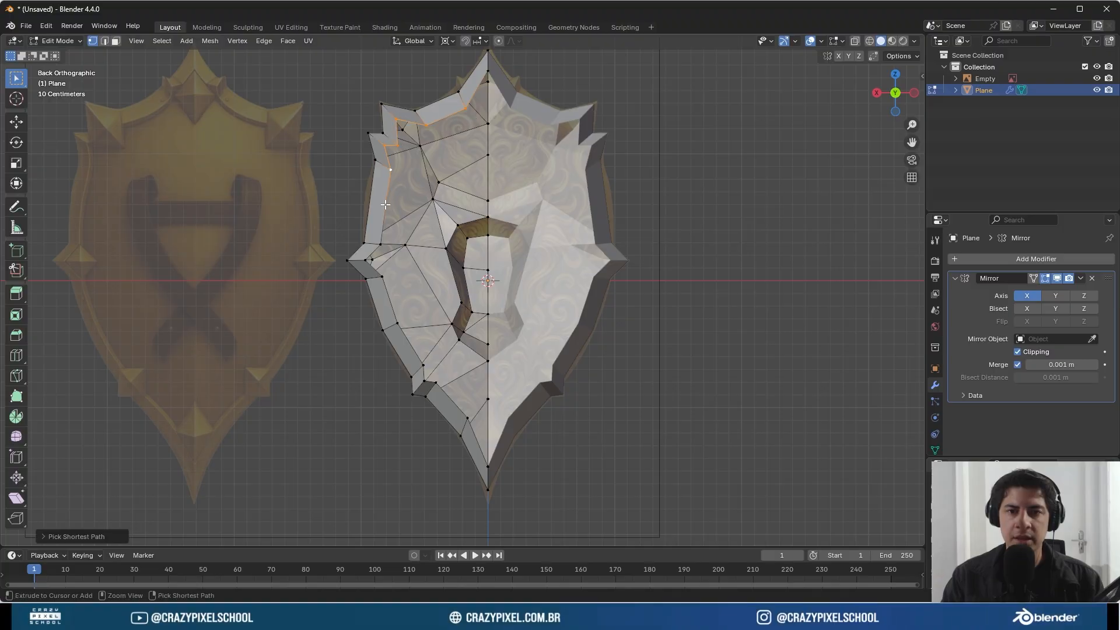
pyautogui.keyDown('ctrl'); pyautogui.click(366, 259); pyautogui.keyUp('ctrl')
pyautogui.keyDown('ctrl'); pyautogui.click(381, 276); pyautogui.keyUp('ctrl')
pyautogui.keyDown('ctrl'); pyautogui.click(398, 326); pyautogui.keyUp('ctrl')
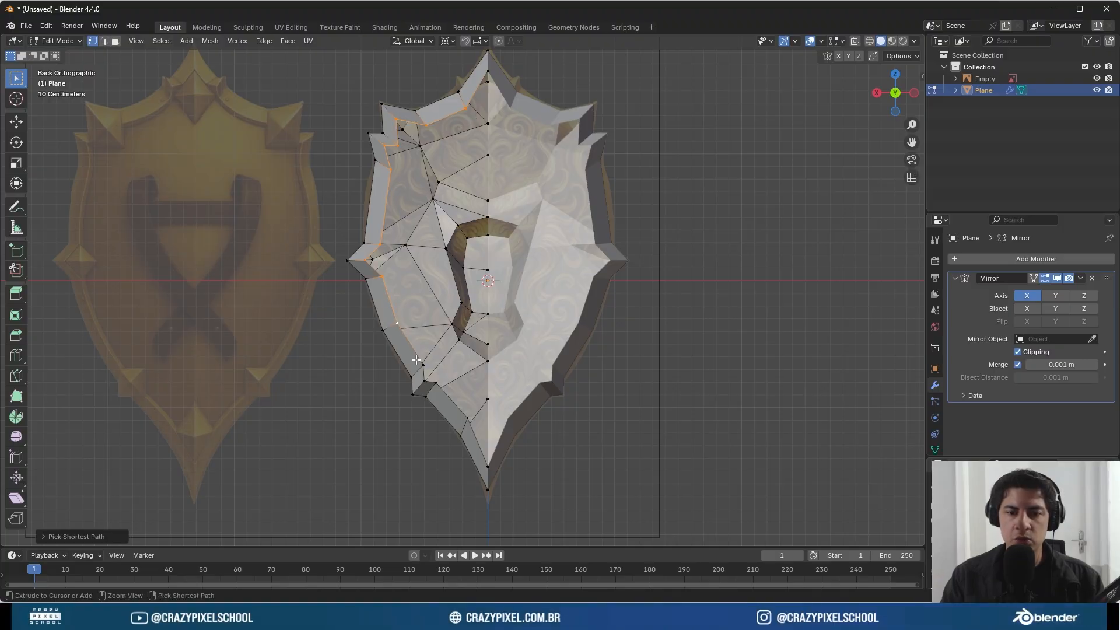
pyautogui.keyDown('ctrl'); pyautogui.click(423, 376); pyautogui.keyUp('ctrl')
pyautogui.keyDown('ctrl'); pyautogui.click(467, 418); pyautogui.keyUp('ctrl')
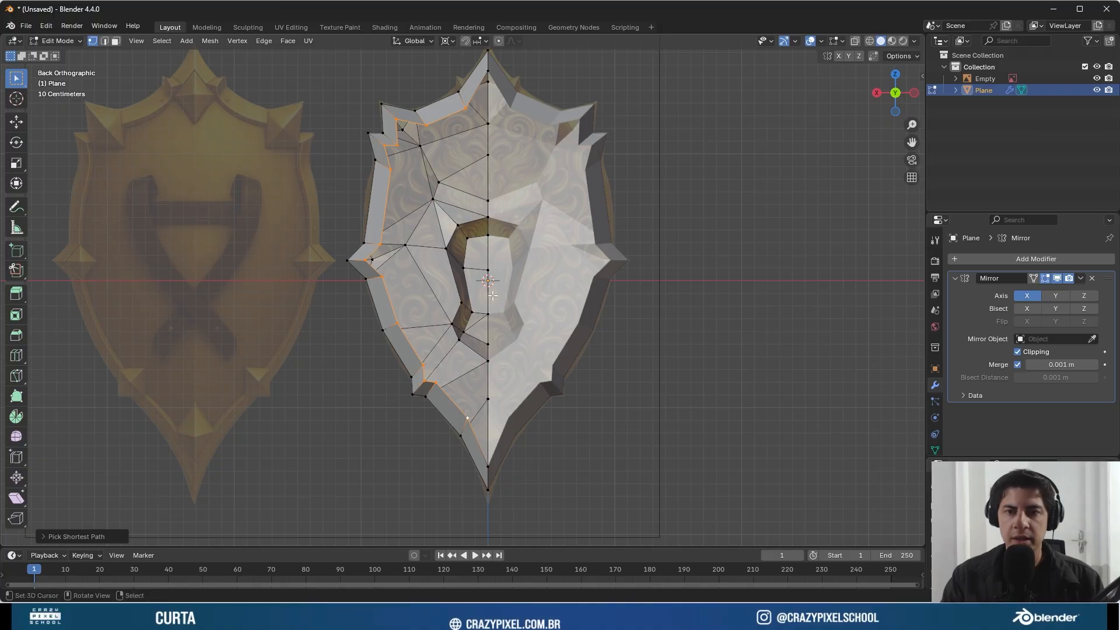
# - Extrude the selected rim vertices along the X axis to the centre line to close the shield's back
pyautogui.press('g')
pyautogui.press('x')
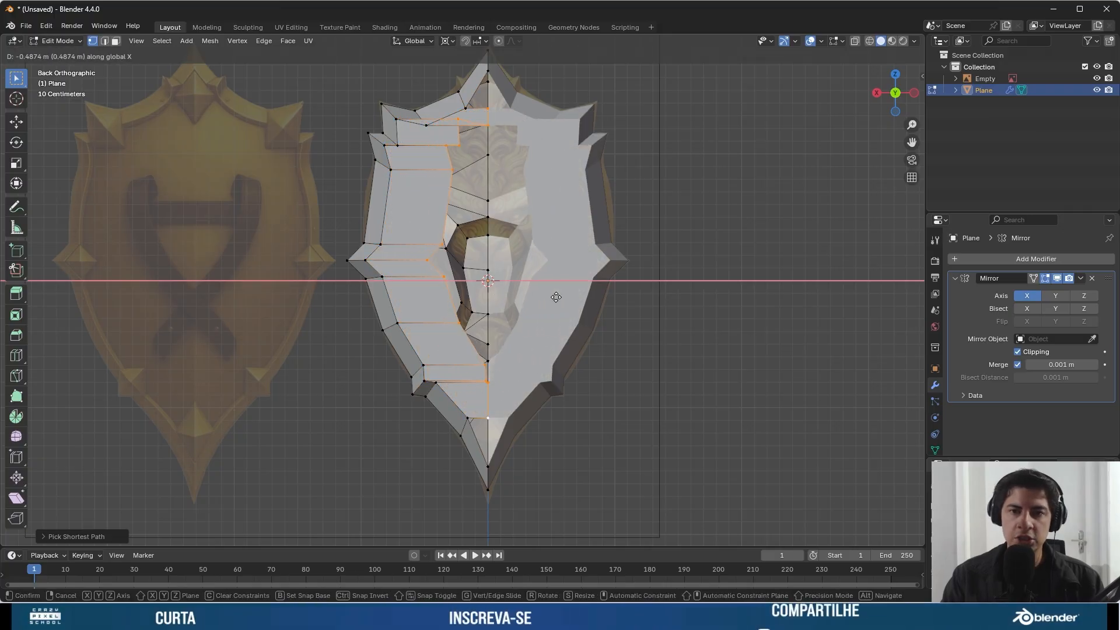
pyautogui.click(622, 307)
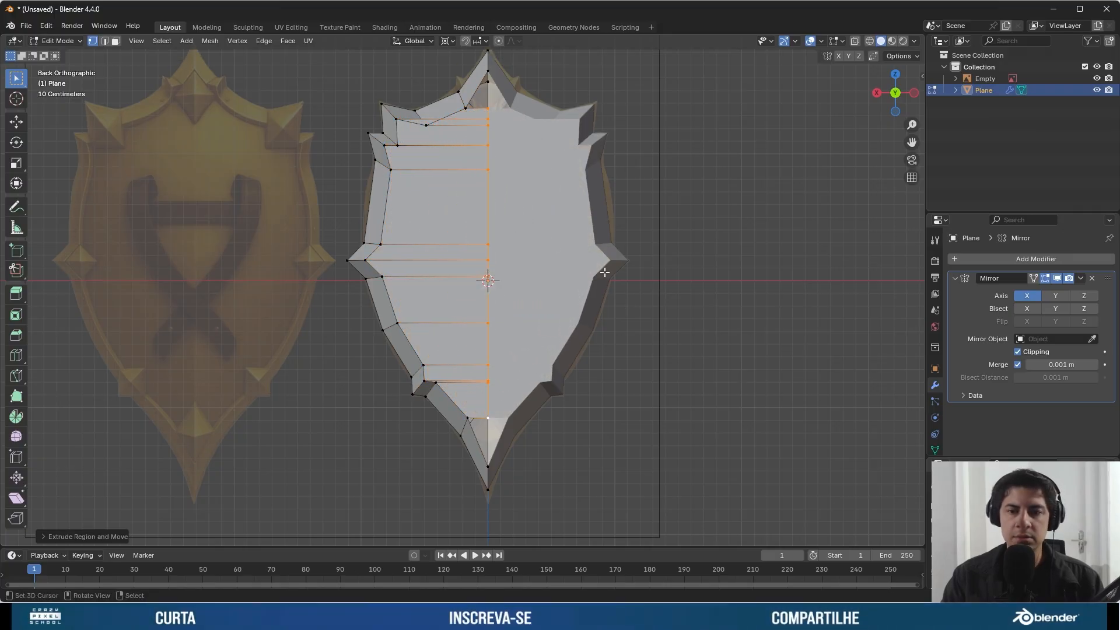
# - Delete the centre-line vertex just below the top spike on the shield's back
pyautogui.moveTo(604, 272); pyautogui.dragTo(661, 313, button='middle')
pyautogui.click(519, 113)
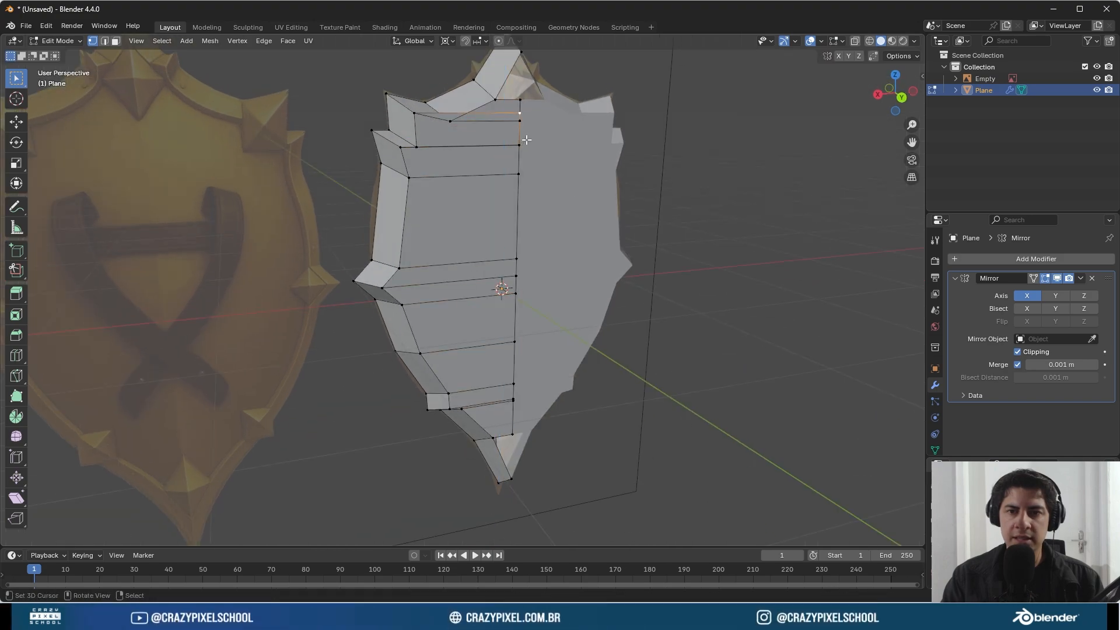
pyautogui.press('g')
pyautogui.press('Escape')
pyautogui.press('x')
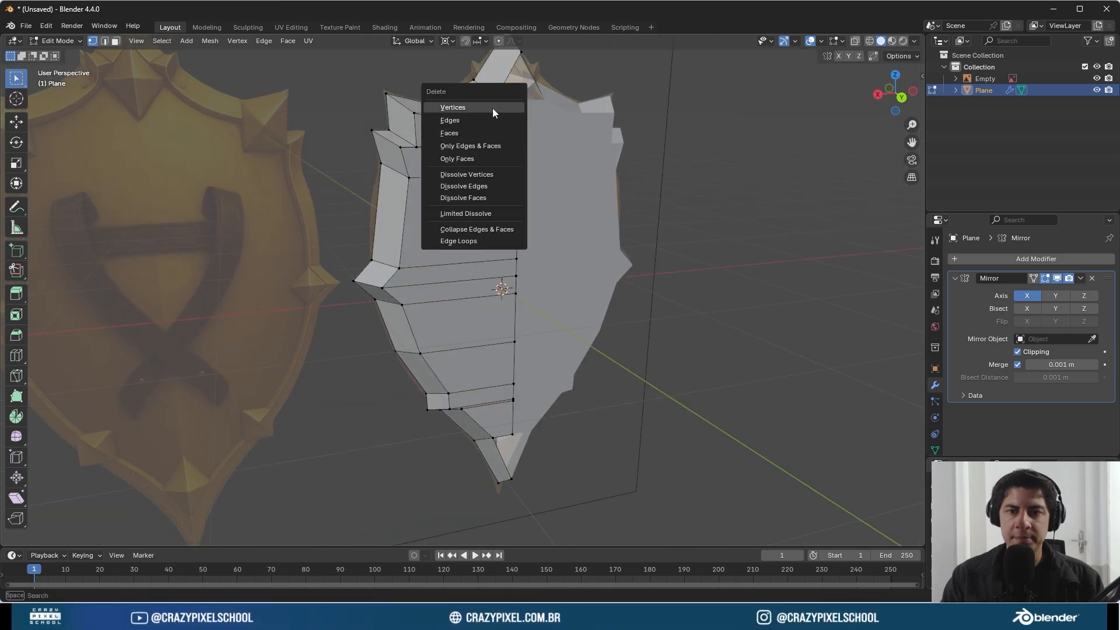
pyautogui.click(492, 107)
# - Delete the centre-line vertex level with the lower side spike on the shield's back
pyautogui.moveTo(455, 164); pyautogui.dragTo(470, 358, button='middle')
pyautogui.rightClick(525, 428)
pyautogui.rightClick(525, 427)
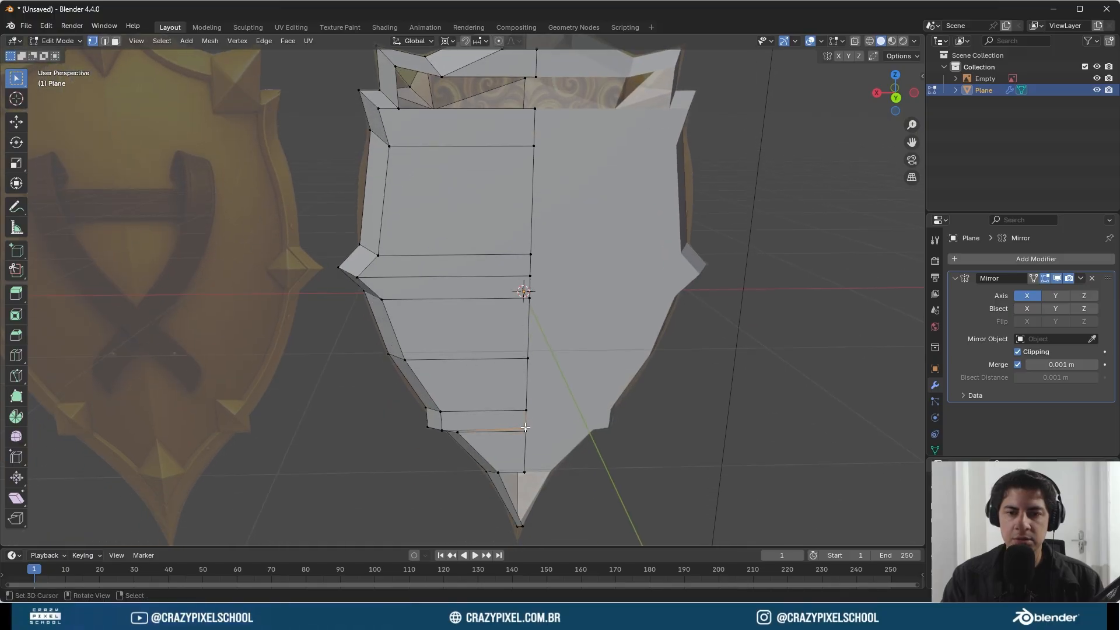
pyautogui.moveTo(527, 408); pyautogui.dragTo(471, 352, button='middle')
pyautogui.press('x')
pyautogui.click(523, 391)
# - Fill the open gaps on the back beside the lower side spike and just above the bottom tip
pyautogui.keyDown('shift'); pyautogui.rightClick(455, 352); pyautogui.keyUp('shift')
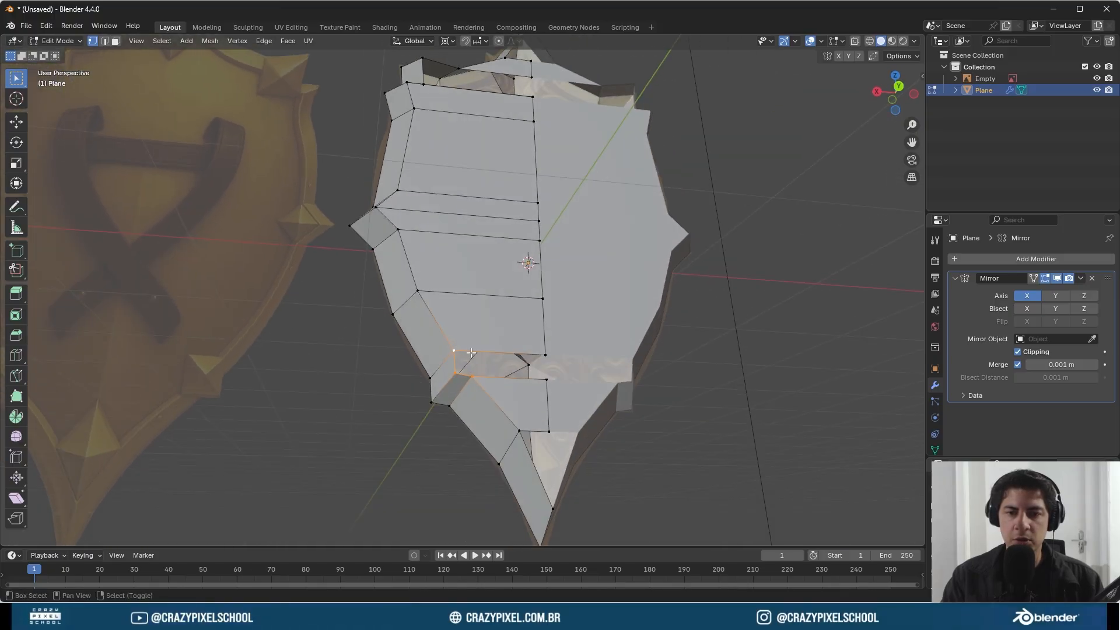
pyautogui.rightClick(518, 427)
pyautogui.keyDown('shift'); pyautogui.rightClick(552, 484); pyautogui.keyUp('shift')
pyautogui.press('f')
pyautogui.rightClick(545, 382)
pyautogui.keyDown('shift'); pyautogui.rightClick(473, 372); pyautogui.keyUp('shift')
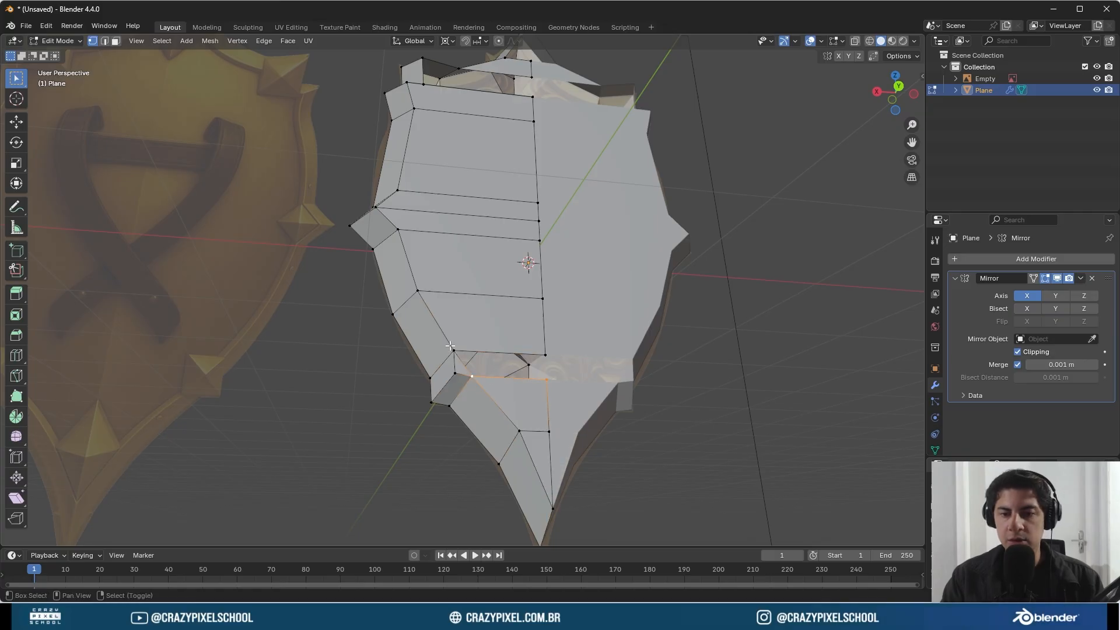
pyautogui.keyDown('shift'); pyautogui.rightClick(451, 347); pyautogui.keyUp('shift')
pyautogui.keyDown('shift'); pyautogui.rightClick(539, 345); pyautogui.keyUp('shift')
pyautogui.press('f')
# - Delete the two nearly overlapping centre-line vertices level with the upper side spike on the back
pyautogui.moveTo(540, 344); pyautogui.dragTo(438, 224, button='middle')
pyautogui.rightClick(426, 197)
pyautogui.rightClick(553, 207)
pyautogui.press('e')
pyautogui.press('z')
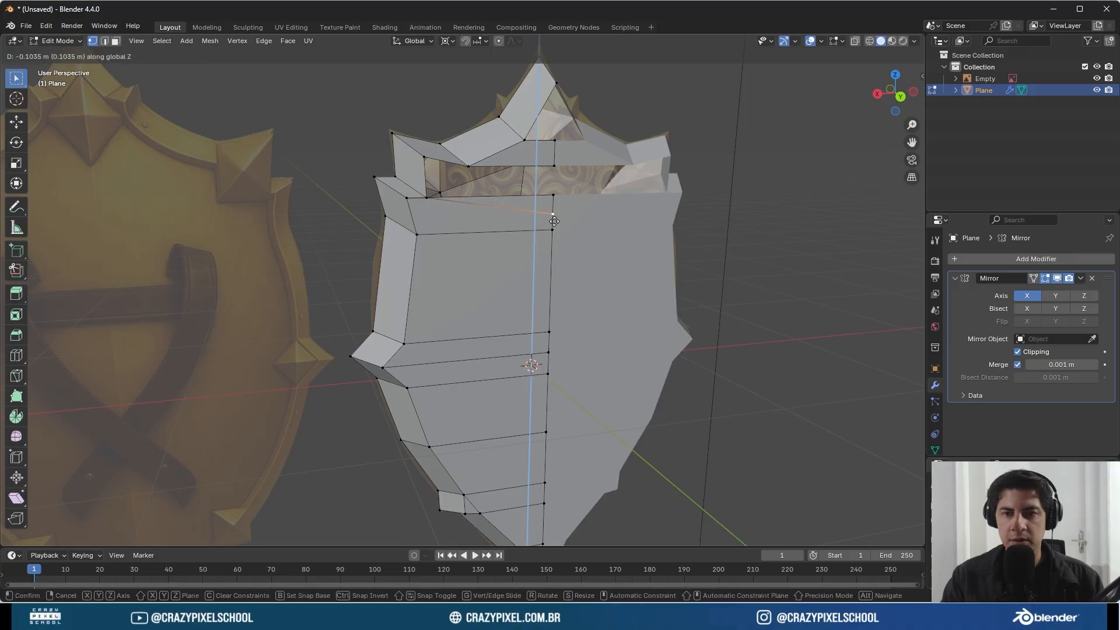
pyautogui.click(554, 216)
pyautogui.press('x')
pyautogui.click(558, 195)
pyautogui.rightClick(559, 193)
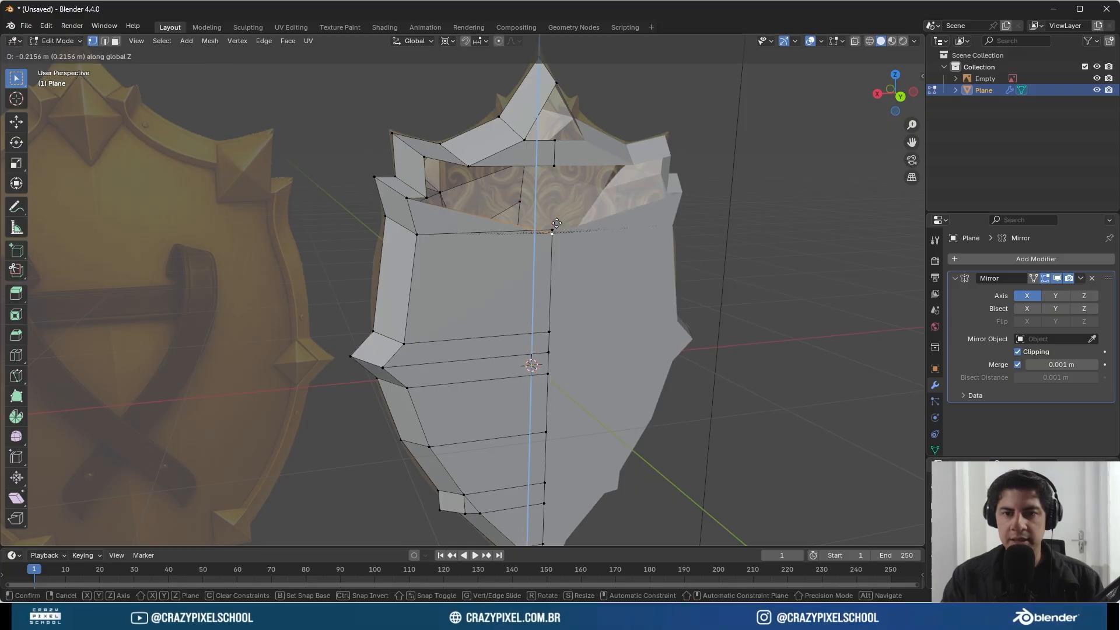
pyautogui.press('x')
pyautogui.click(556, 196)
# - Fill triangular faces across the notches of the upper side spike and the corner spike above it
pyautogui.rightClick(420, 230)
pyautogui.keyDown('shift'); pyautogui.rightClick(425, 201); pyautogui.keyUp('shift')
pyautogui.keyDown('shift'); pyautogui.rightClick(408, 200); pyautogui.keyUp('shift')
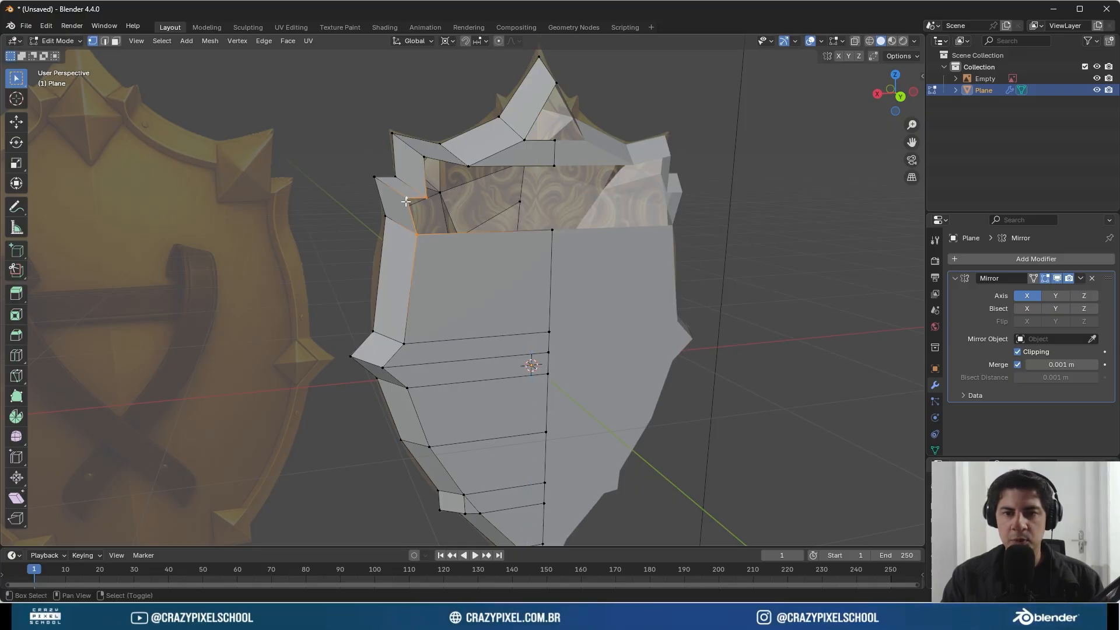
pyautogui.press('f')
pyautogui.rightClick(427, 201)
pyautogui.keyDown('shift'); pyautogui.rightClick(426, 159); pyautogui.keyUp('shift')
pyautogui.keyDown('shift'); pyautogui.rightClick(467, 169); pyautogui.keyUp('shift')
pyautogui.press('f')
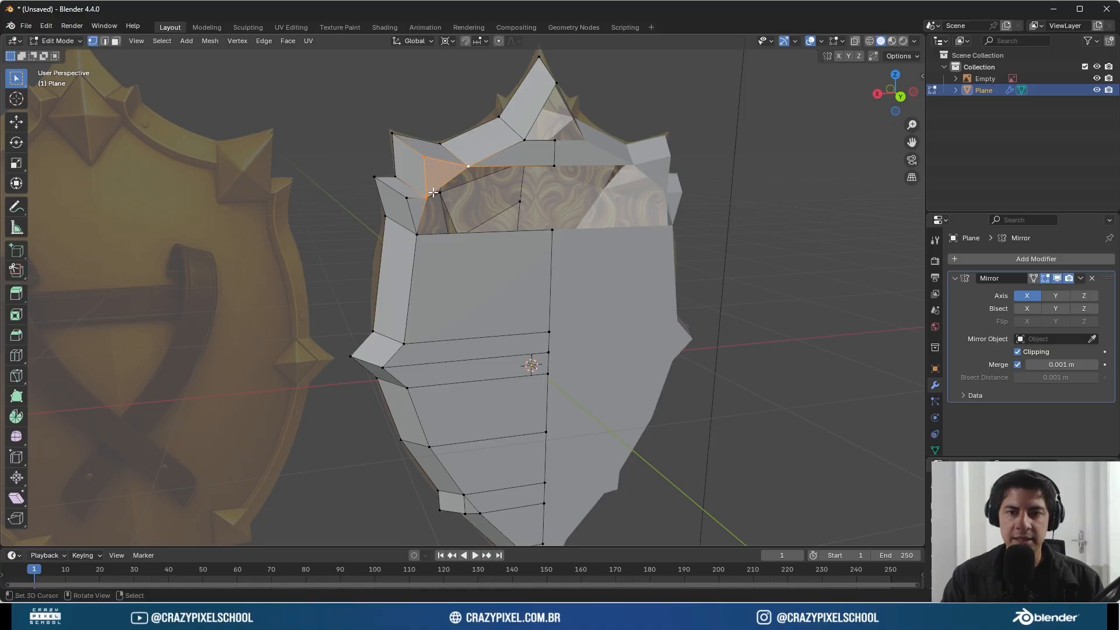
# - Extrude the rim vertex between the two upper spikes along the X axis to the centre line
pyautogui.rightClick(431, 197)
pyautogui.press('e')
pyautogui.press('x')
pyautogui.click(589, 207)
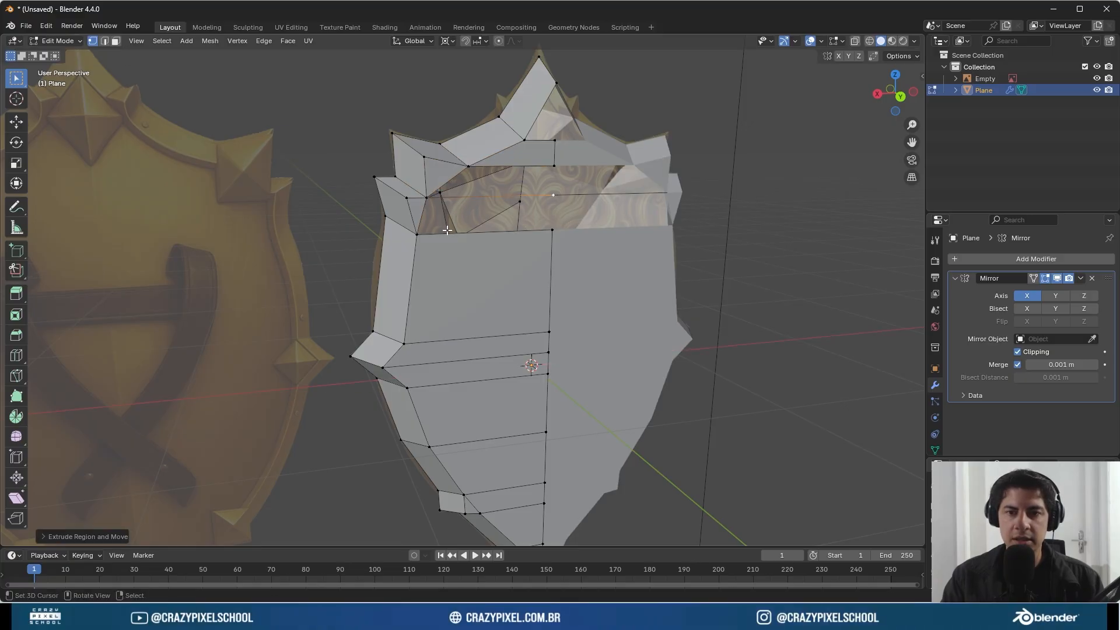
# - Fill the four-sided gap below the new horizontal edge on the upper back
pyautogui.rightClick(418, 233)
pyautogui.keyDown('shift'); pyautogui.rightClick(428, 199); pyautogui.keyUp('shift')
pyautogui.press('f')
pyautogui.rightClick(429, 199)
pyautogui.hotkey('ctrl', 'z')
pyautogui.hotkey('ctrl', 'z')
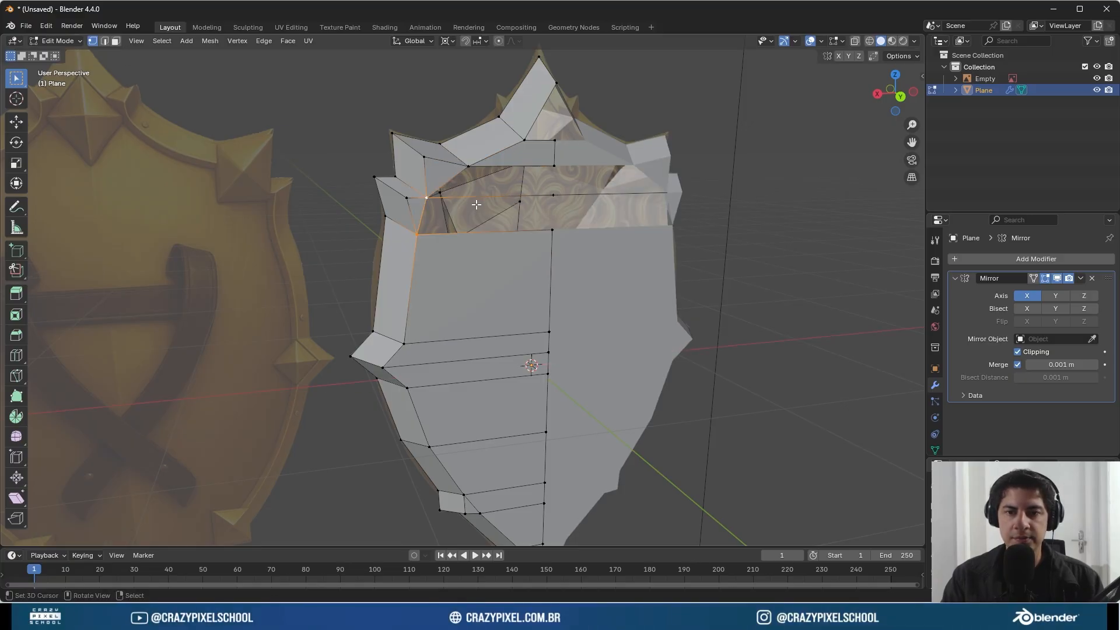
pyautogui.keyDown('shift'); pyautogui.rightClick(552, 199); pyautogui.keyUp('shift')
pyautogui.keyDown('shift'); pyautogui.rightClick(554, 230); pyautogui.keyUp('shift')
pyautogui.press('f')
# - Fill the remaining four-sided gap above the new horizontal edge, up to the centre line
pyautogui.rightClick(435, 197)
pyautogui.keyDown('shift'); pyautogui.rightClick(467, 172); pyautogui.keyUp('shift')
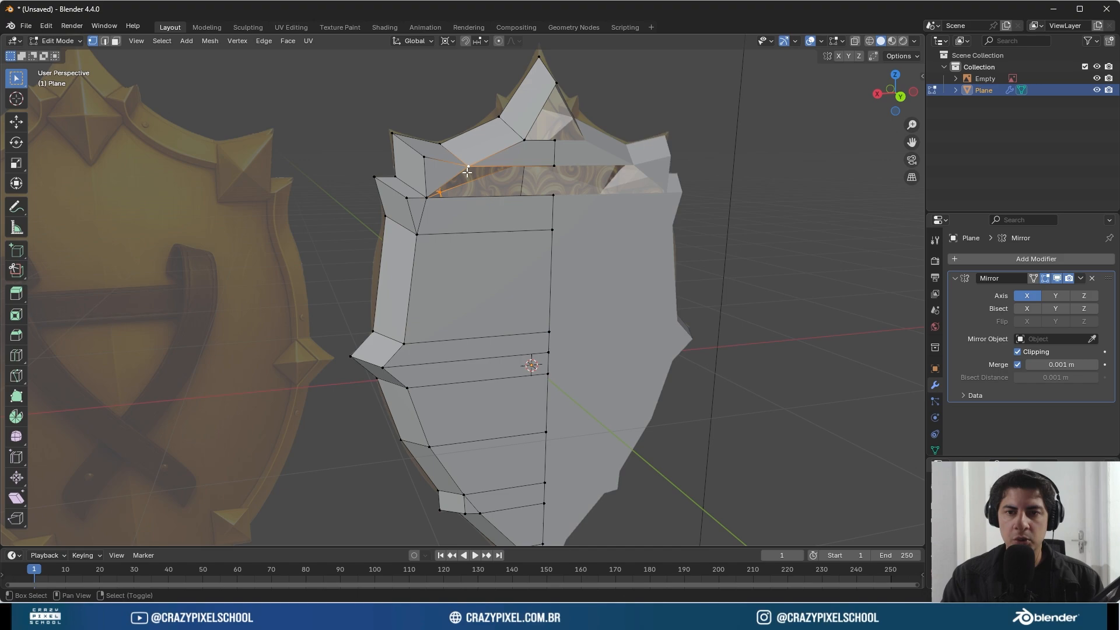
pyautogui.keyDown('shift'); pyautogui.rightClick(554, 166); pyautogui.keyUp('shift')
pyautogui.keyDown('shift'); pyautogui.rightClick(553, 195); pyautogui.keyUp('shift')
pyautogui.press('b')
pyautogui.press('f')
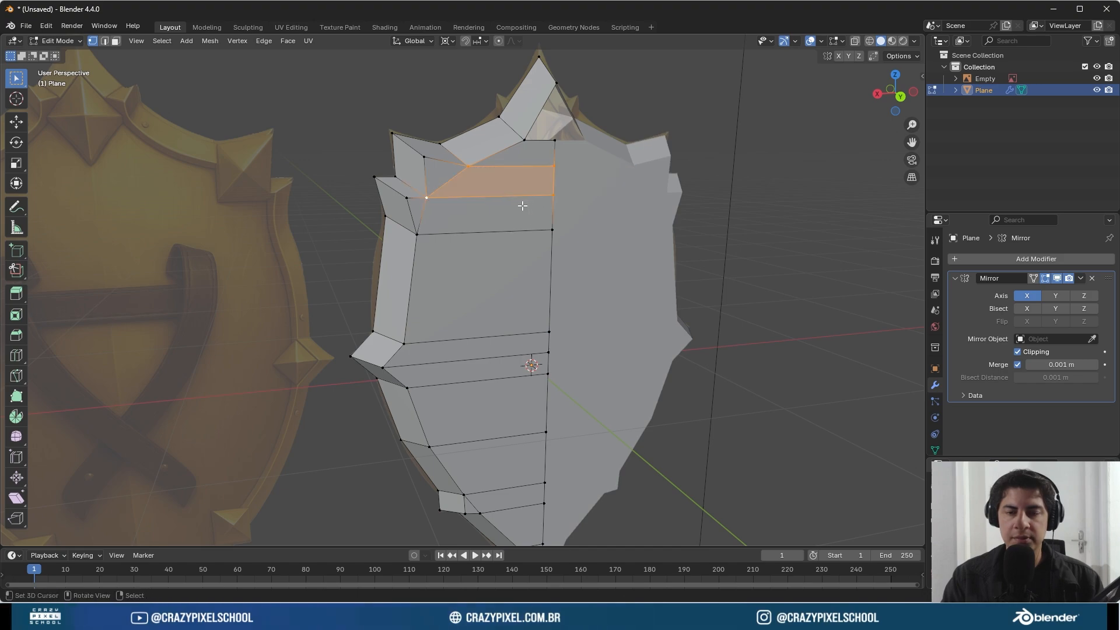
# - Fill the triangular gap beneath the top spike on the shield's back
pyautogui.moveTo(523, 206); pyautogui.dragTo(549, 311, button='middle')
pyautogui.rightClick(516, 155)
pyautogui.keyDown('shift'); pyautogui.rightClick(548, 155); pyautogui.keyUp('shift')
pyautogui.keyDown('shift'); pyautogui.rightClick(549, 97); pyautogui.keyUp('shift')
pyautogui.press('f')
# - Push the back's centre-line vertices inward along the Y axis, moving the middle ones further than the end ones
pyautogui.rightClick(549, 311)
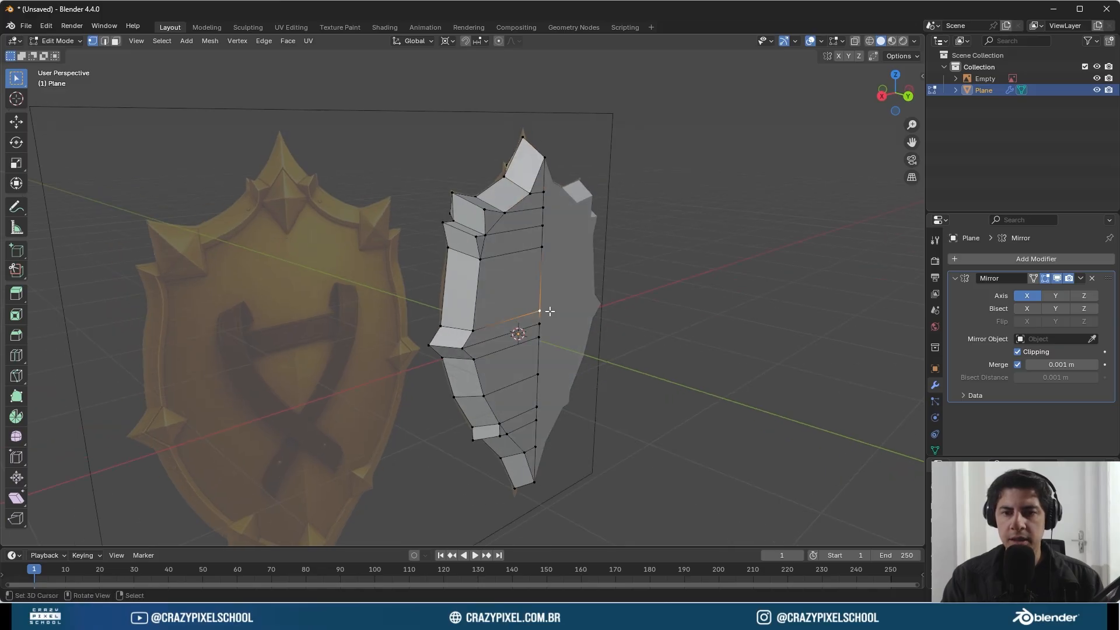
pyautogui.keyDown('ctrl'); pyautogui.rightClick(537, 406); pyautogui.keyUp('ctrl')
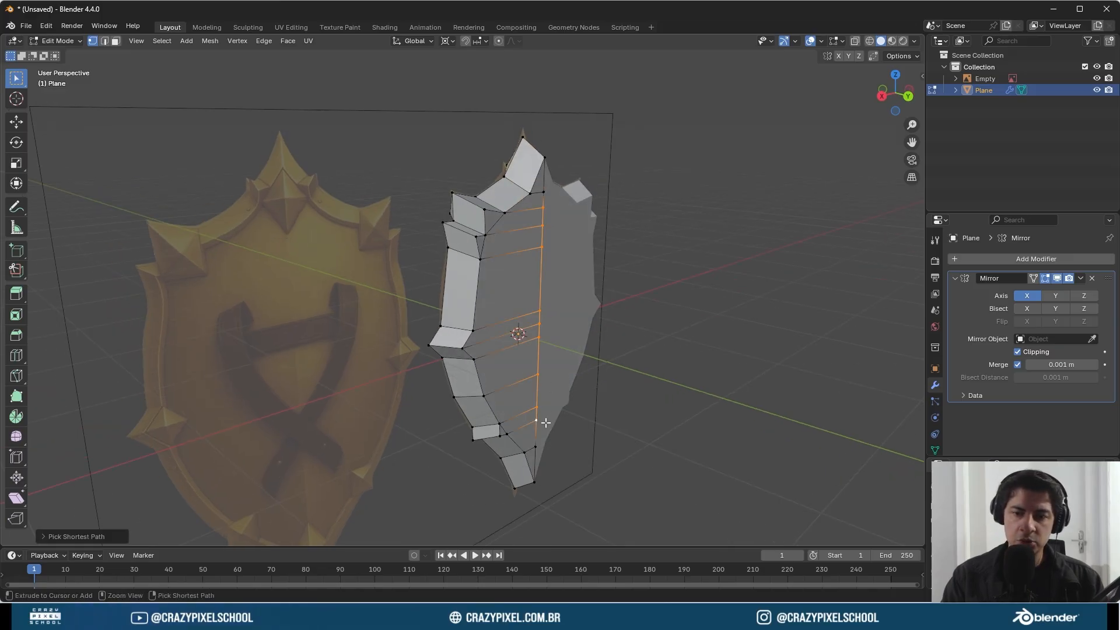
pyautogui.press('g')
pyautogui.press('y')
pyautogui.click(638, 441)
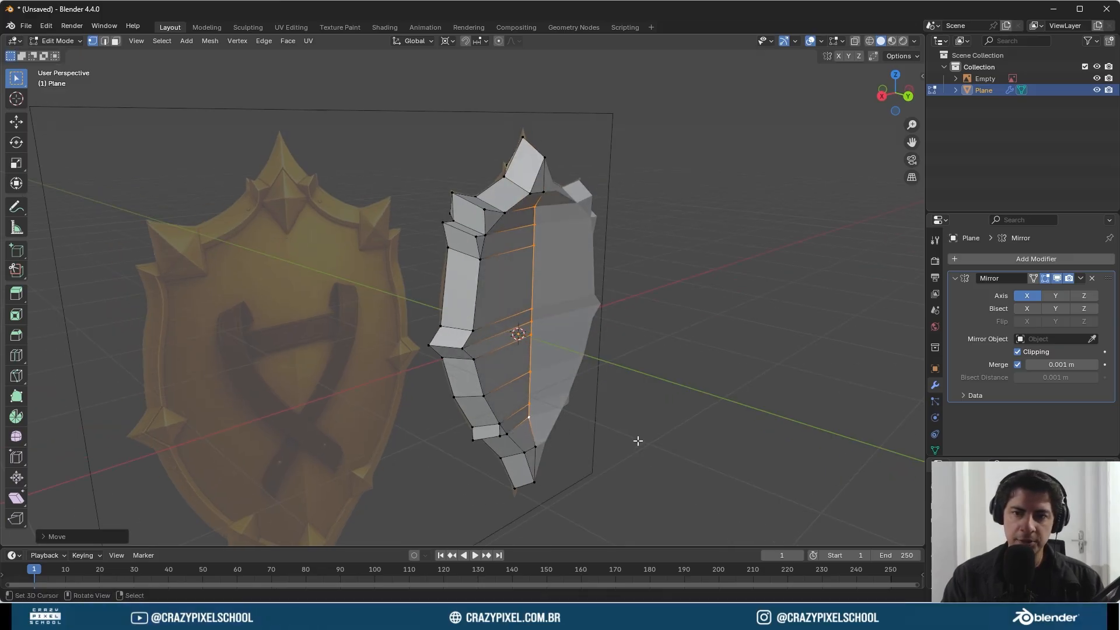
pyautogui.hotkey('ctrl', 'z')
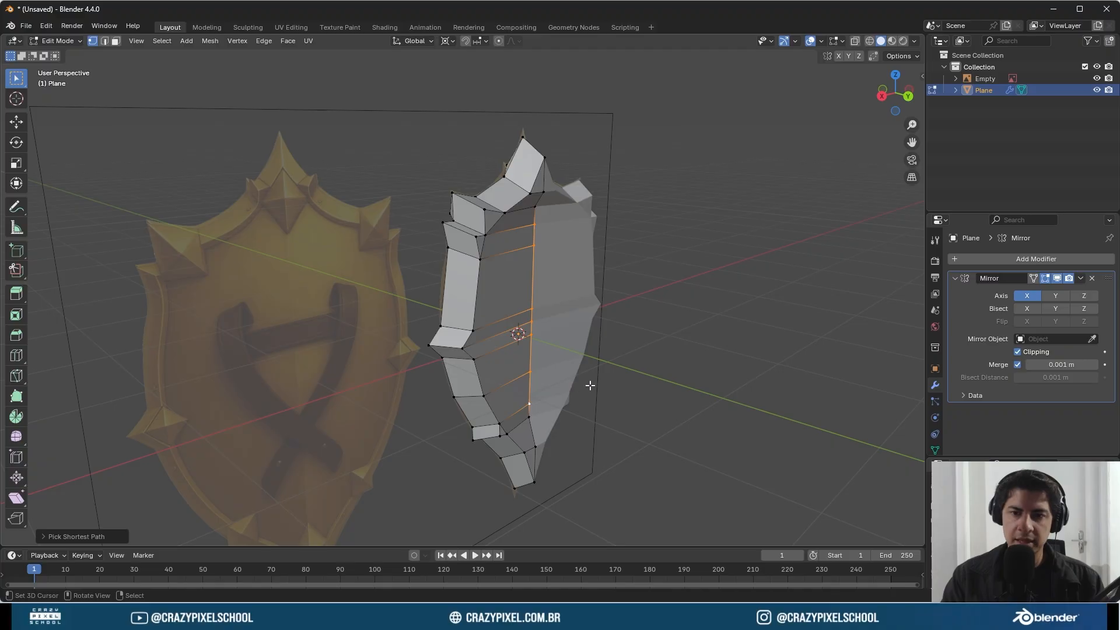
pyautogui.press('g')
pyautogui.press('y')
pyautogui.click(586, 383)
# - Try to move the middle centre-line vertices of the back along the Y axis
pyautogui.rightClick(533, 306)
pyautogui.keyDown('shift'); pyautogui.rightClick(536, 335); pyautogui.keyUp('shift')
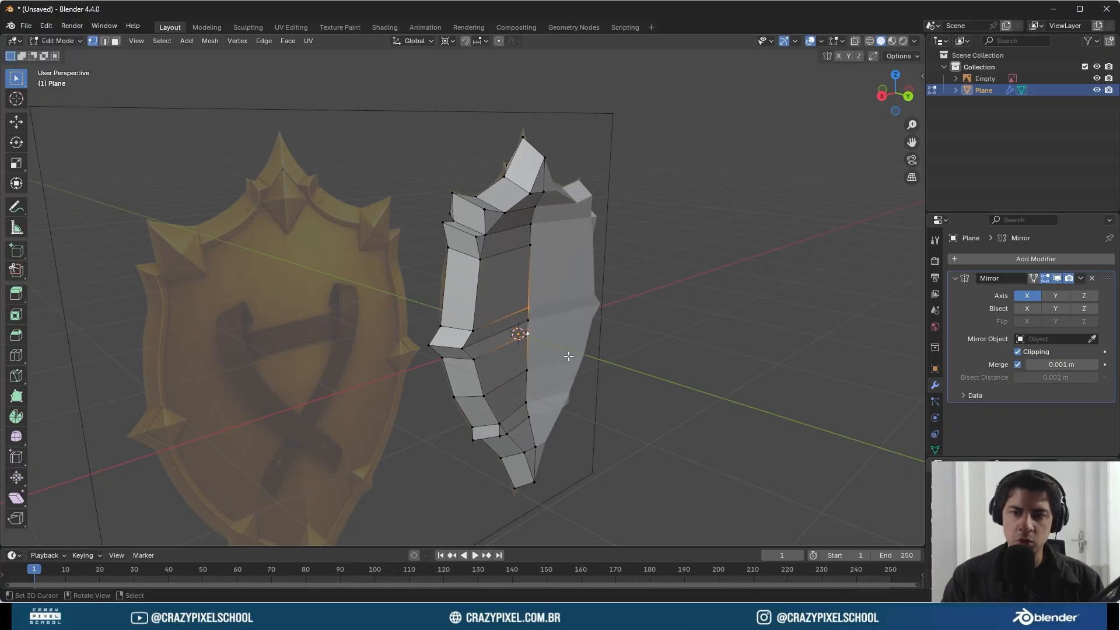
pyautogui.press('g')
pyautogui.press('y')
pyautogui.click(537, 312)
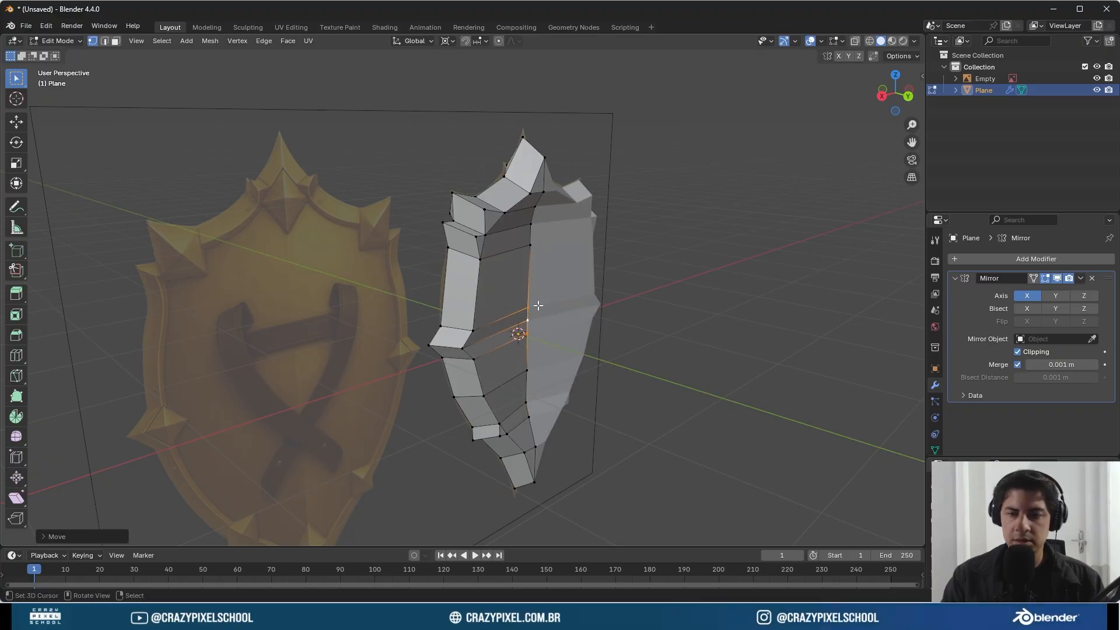
pyautogui.moveTo(533, 307); pyautogui.dragTo(519, 304, button='middle')
pyautogui.hotkey('ctrl', 'z')
# - From the top view with X-ray on, select all the back vertices and move them toward the front to thin the shield
pyautogui.moveTo(522, 371); pyautogui.dragTo(755, 240, button='middle')
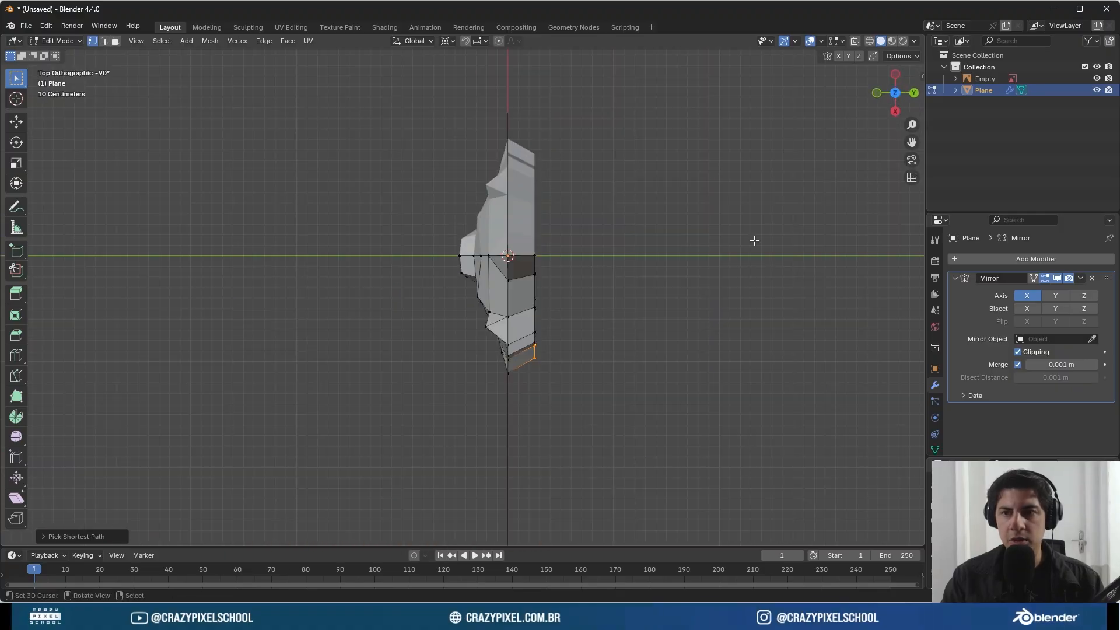
pyautogui.click(854, 43)
pyautogui.press('b')
pyautogui.moveTo(517, 230); pyautogui.dragTo(624, 337)
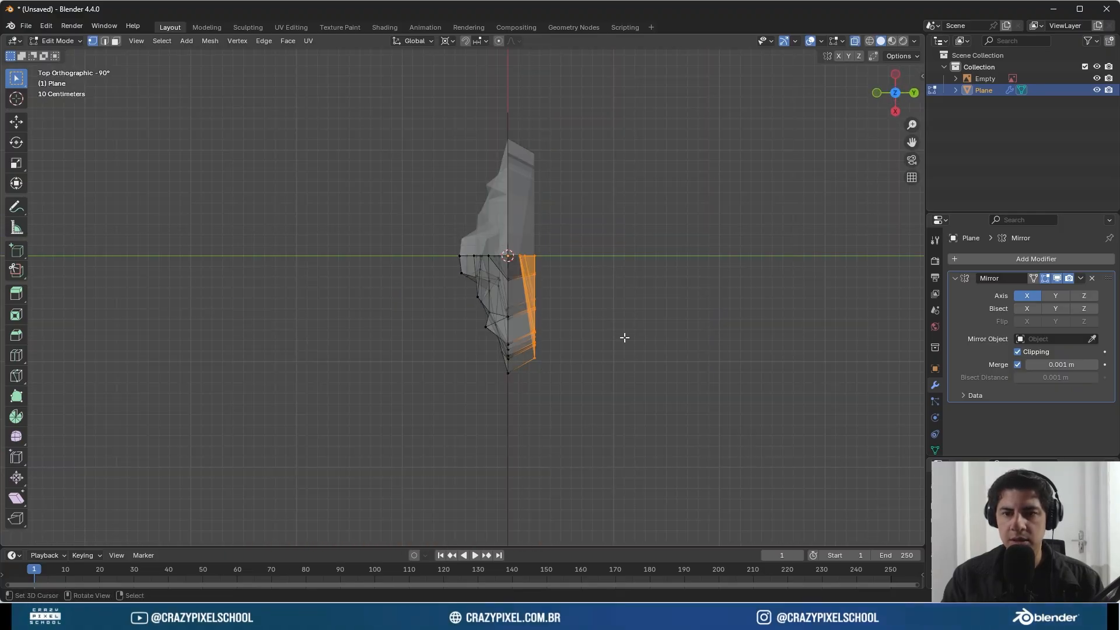
pyautogui.press('g')
pyautogui.click(604, 342)
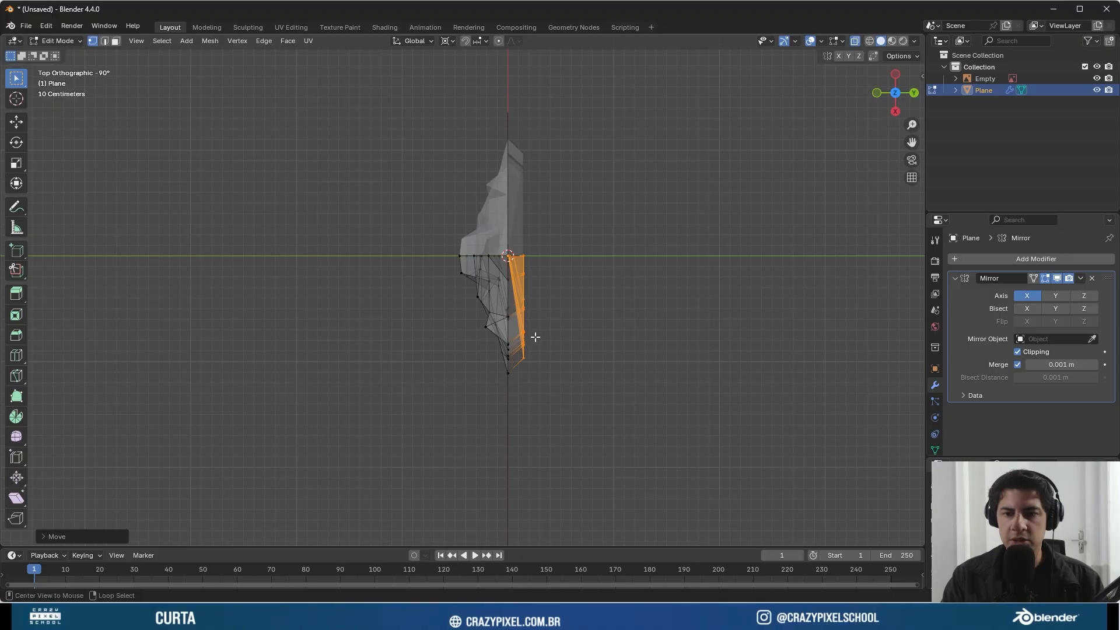
# - Move the back rim vertices slightly outward along the X axis and turn off X-ray
pyautogui.press('g')
pyautogui.press('y')
pyautogui.press('x')
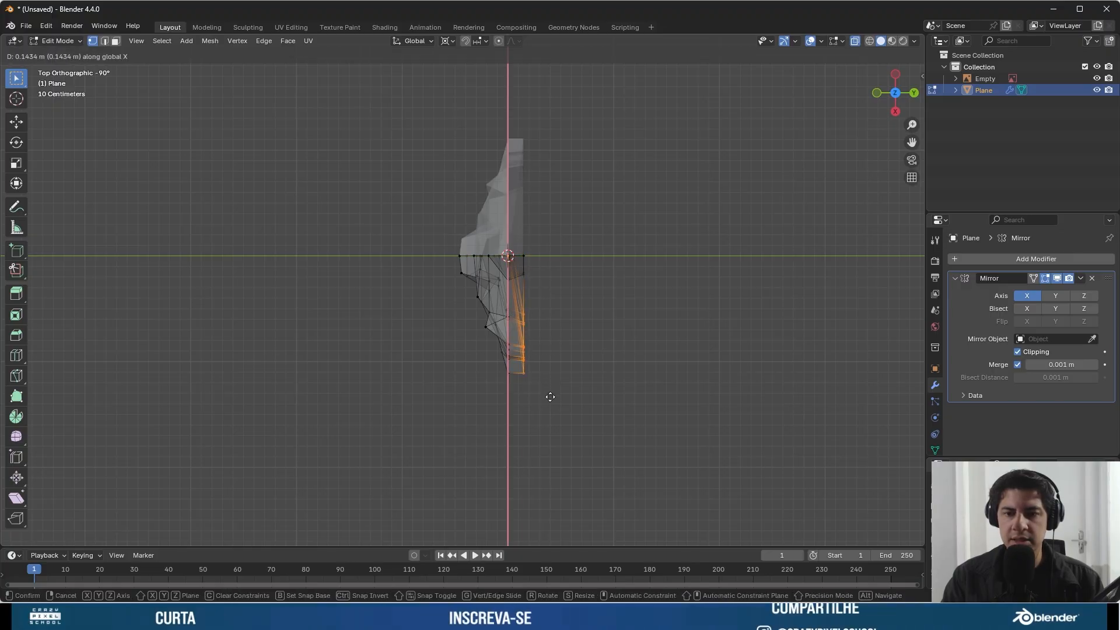
pyautogui.click(549, 399)
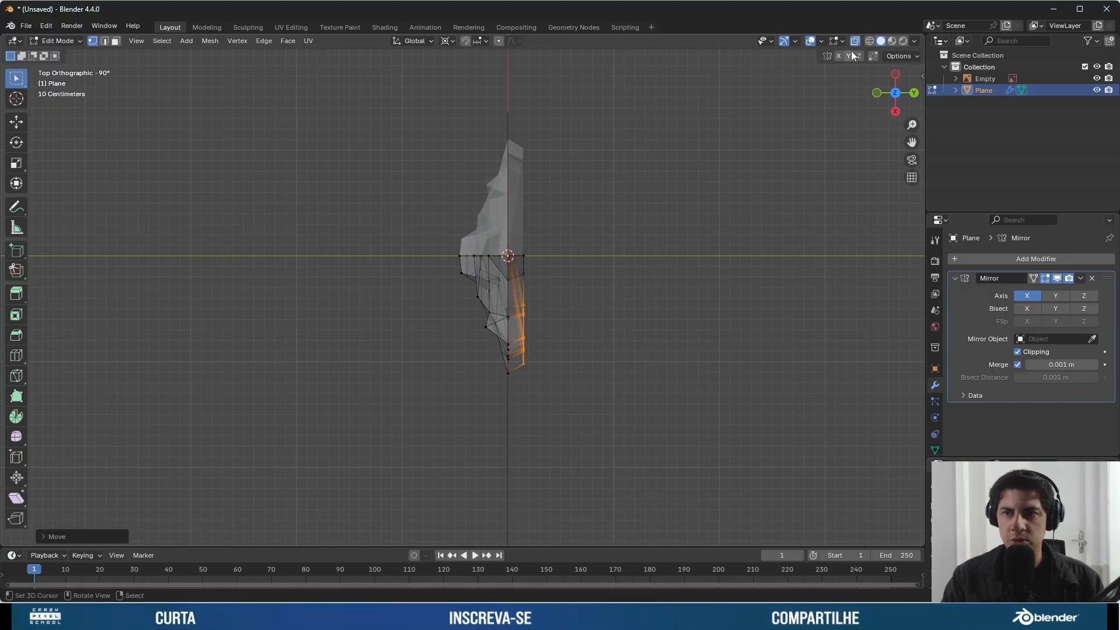
pyautogui.moveTo(717, 172); pyautogui.dragTo(493, 146, button='middle')
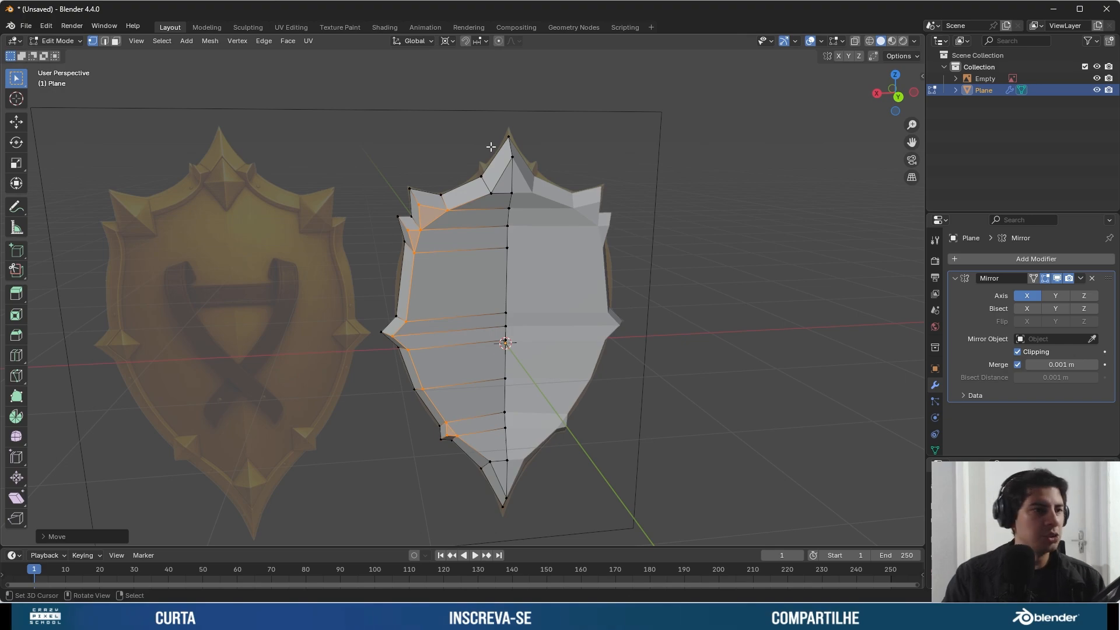
# - Apply Shade Smooth to the shield in Object Mode, check it from the front and back, and return to Edit Mode
pyautogui.press('Tab')
pyautogui.moveTo(563, 217); pyautogui.dragTo(359, 267, button='middle')
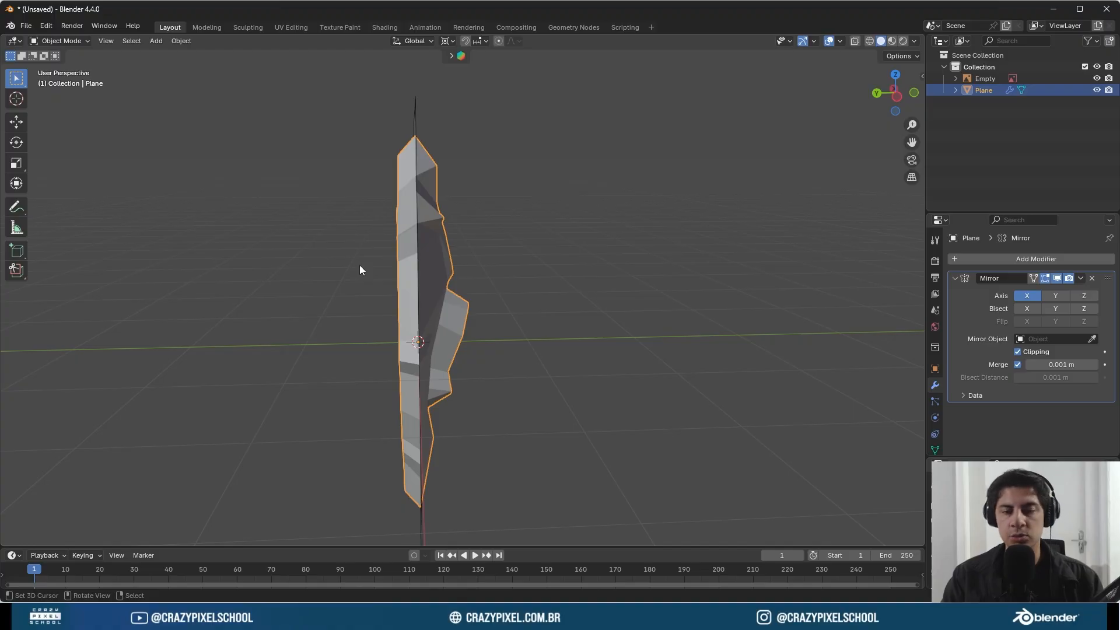
pyautogui.press('Tab')
pyautogui.moveTo(440, 257); pyautogui.dragTo(389, 258, button='middle')
pyautogui.moveTo(530, 249); pyautogui.dragTo(607, 236, button='middle')
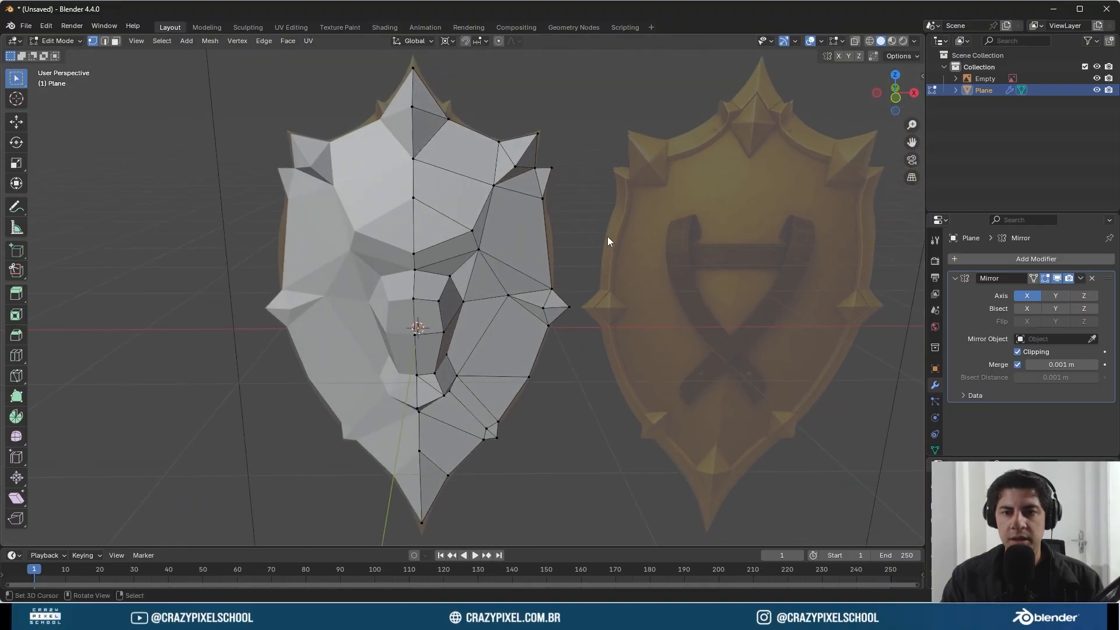
pyautogui.press('Tab')
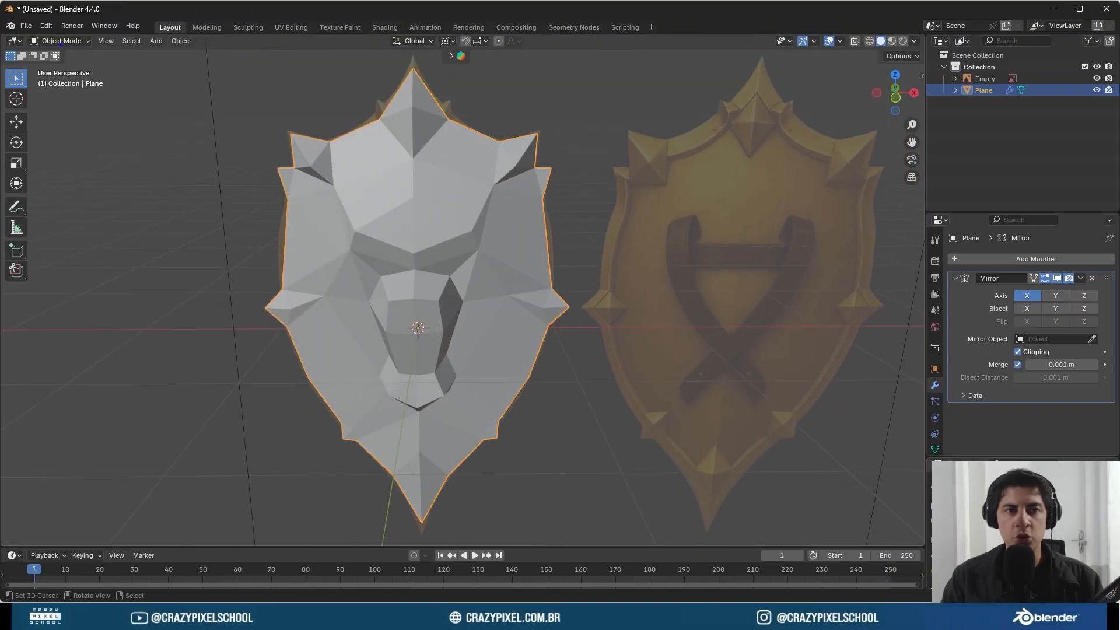
pyautogui.rightClick(361, 204)
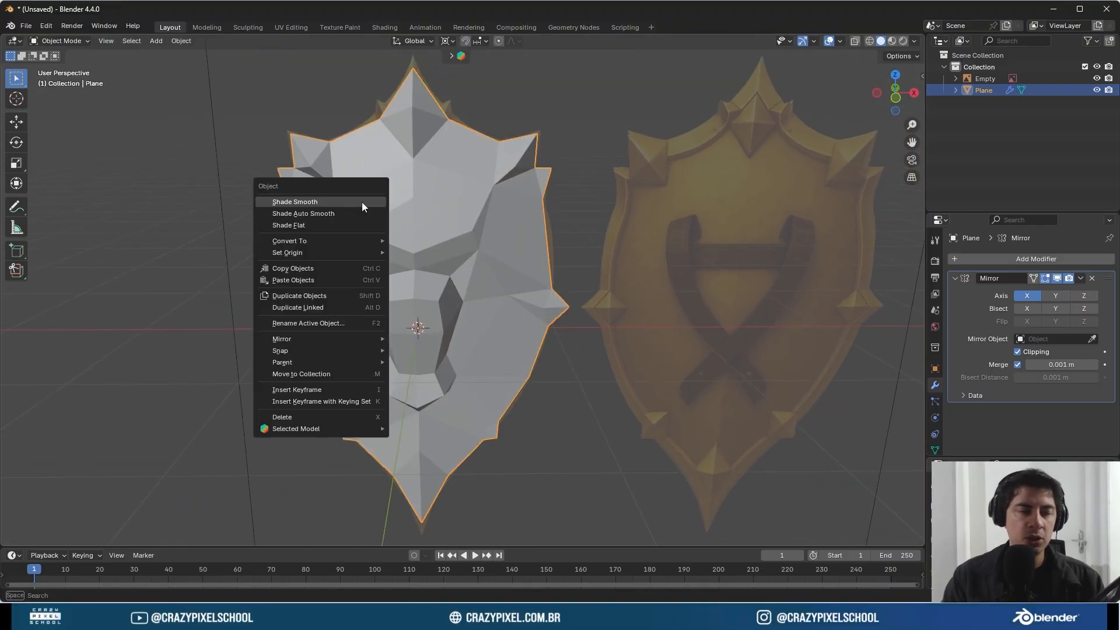
pyautogui.click(298, 201)
pyautogui.moveTo(391, 302); pyautogui.dragTo(574, 314, button='middle')
pyautogui.moveTo(453, 305); pyautogui.dragTo(515, 165, button='middle')
pyautogui.press('Tab')
pyautogui.moveTo(526, 173)
pyautogui.mouseDown()
pyautogui.moveTo(527, 297)
pyautogui.moveTo(471, 399)
pyautogui.mouseUp()
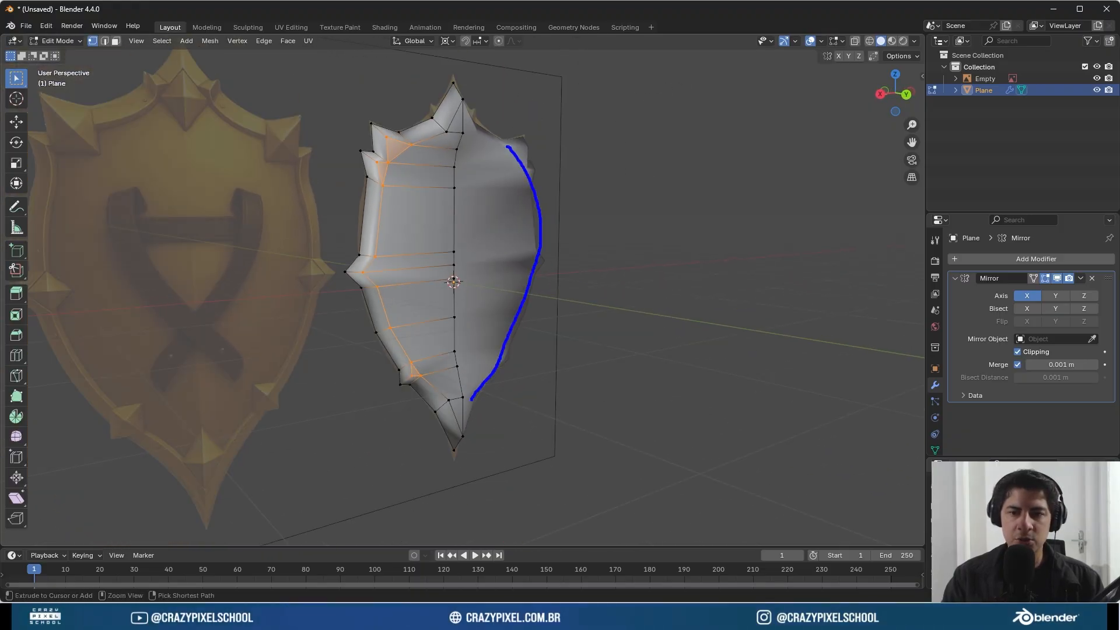
pyautogui.press('Escape')
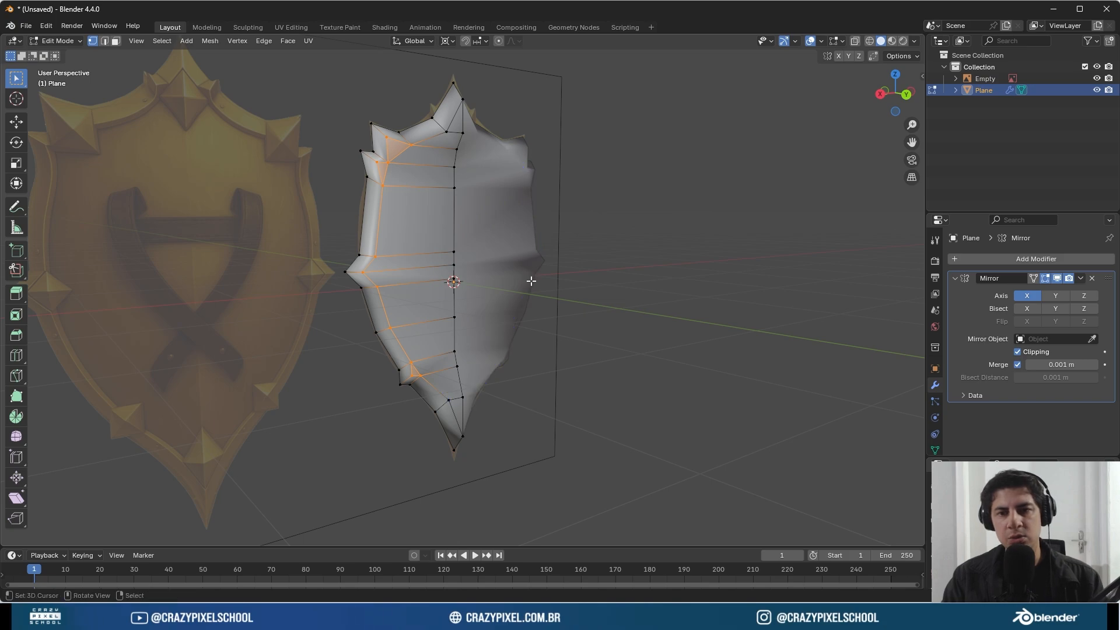
pyautogui.hotkey('ctrl', '2')
pyautogui.moveTo(526, 257); pyautogui.dragTo(528, 256)
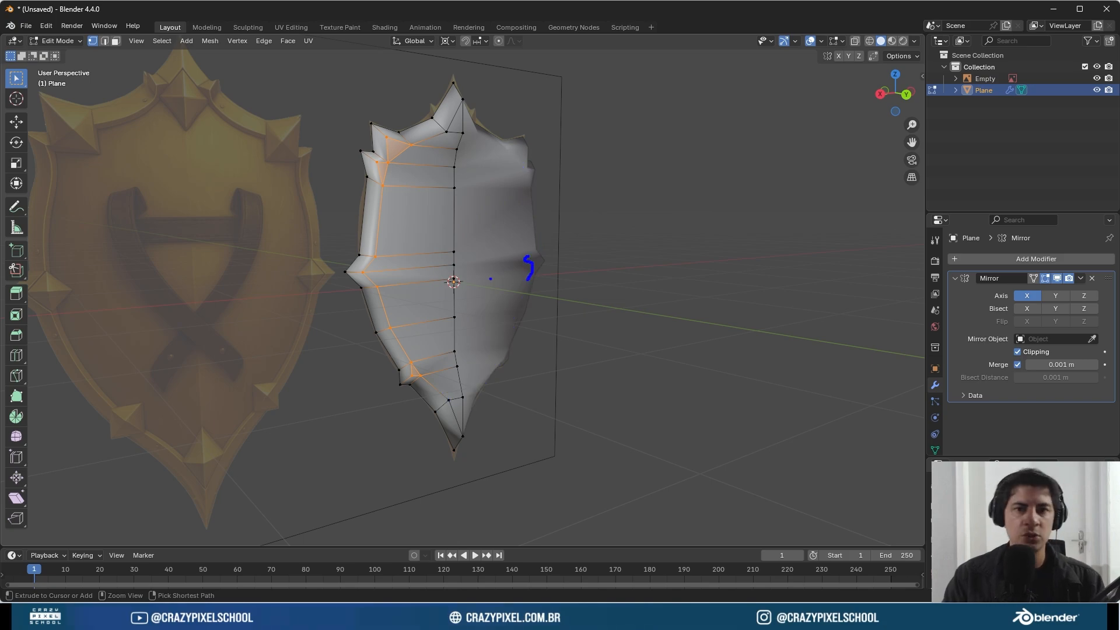
pyautogui.press('Escape')
pyautogui.keyDown('shift'); pyautogui.rightClick(490, 213); pyautogui.keyUp('shift')
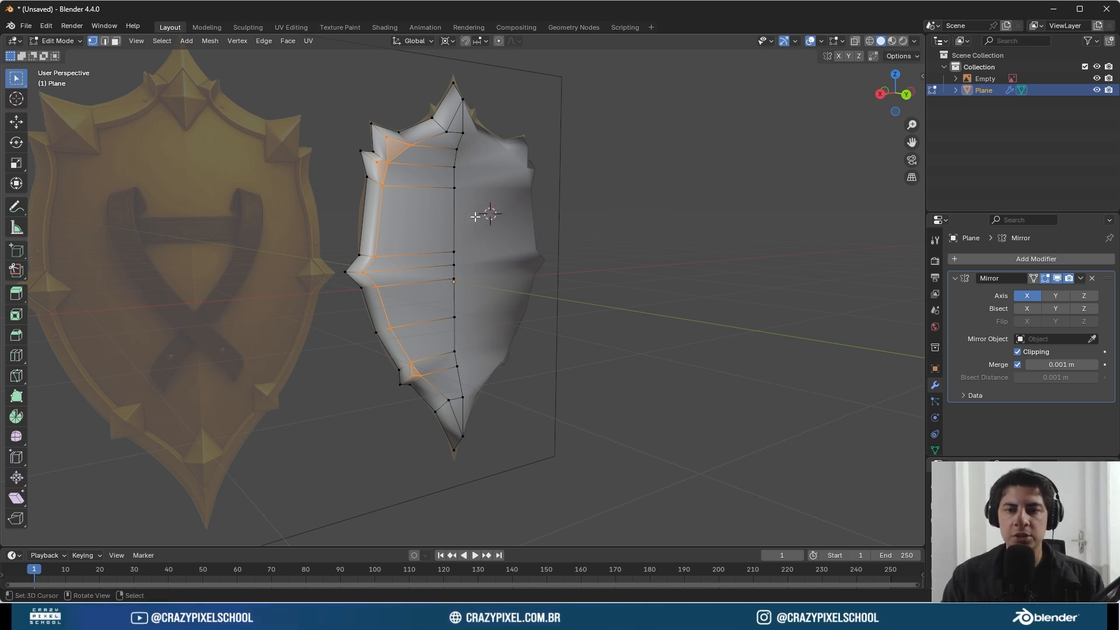
# - In edge select mode, select the back's inner rim edge path from the top spike to the bottom tip and mark it sharp
pyautogui.press('2')
pyautogui.click(451, 121)
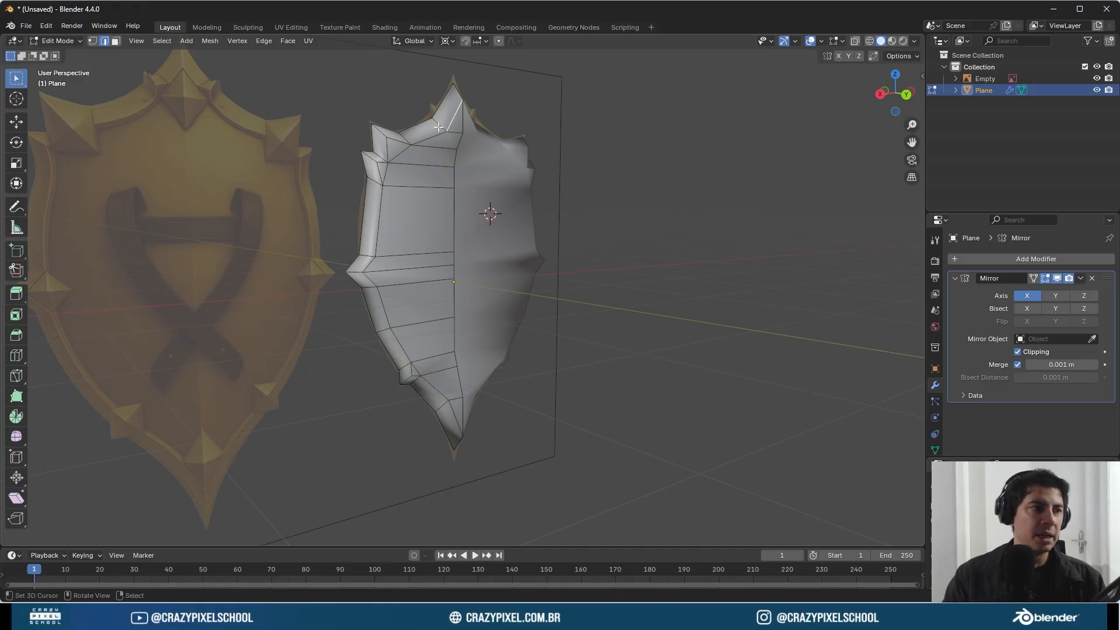
pyautogui.keyDown('ctrl'); pyautogui.click(399, 142); pyautogui.keyUp('ctrl')
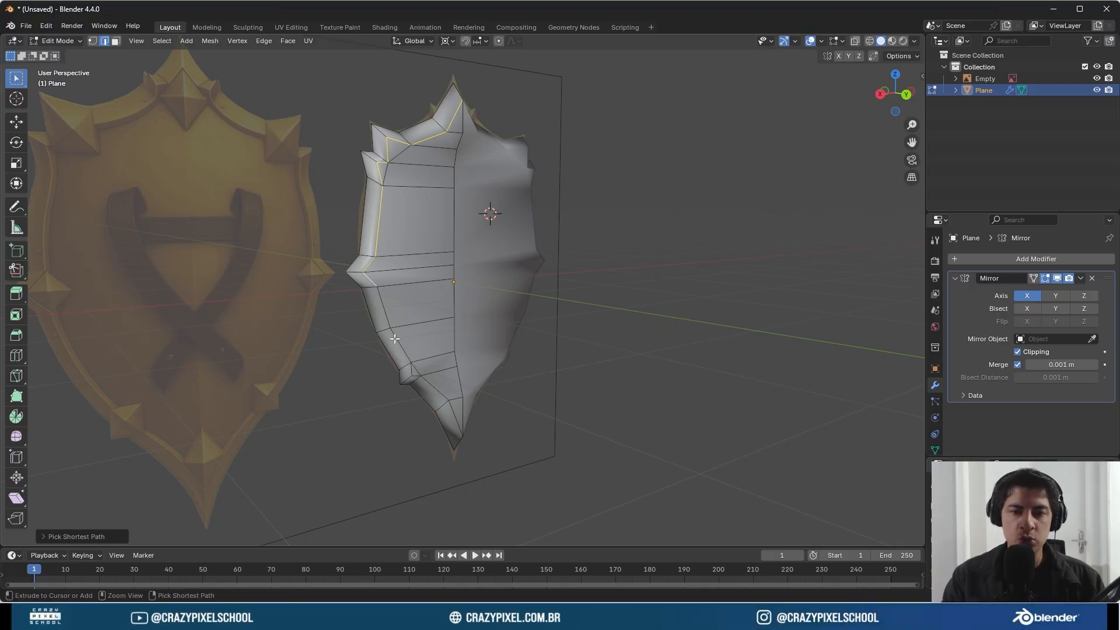
pyautogui.scroll(4, 412, 375)
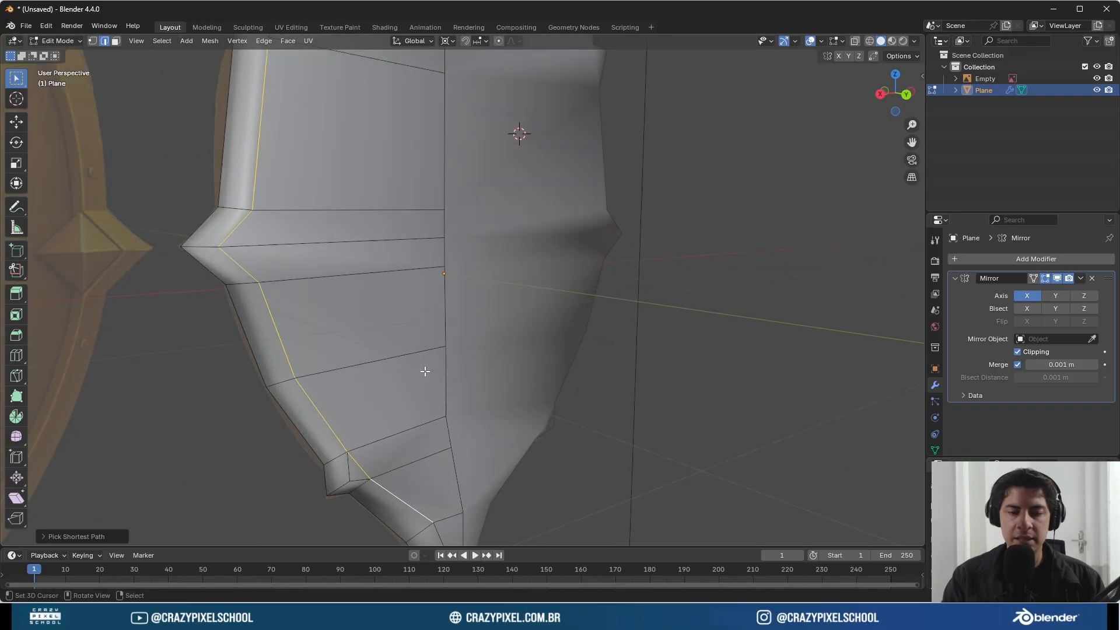
pyautogui.keyDown('shift'); pyautogui.click(360, 480); pyautogui.keyUp('shift')
pyautogui.keyDown('shift'); pyautogui.moveTo(422, 452); pyautogui.dragTo(371, 277, button='middle'); pyautogui.keyUp('shift')
pyautogui.keyDown('ctrl'); pyautogui.click(391, 377); pyautogui.keyUp('ctrl')
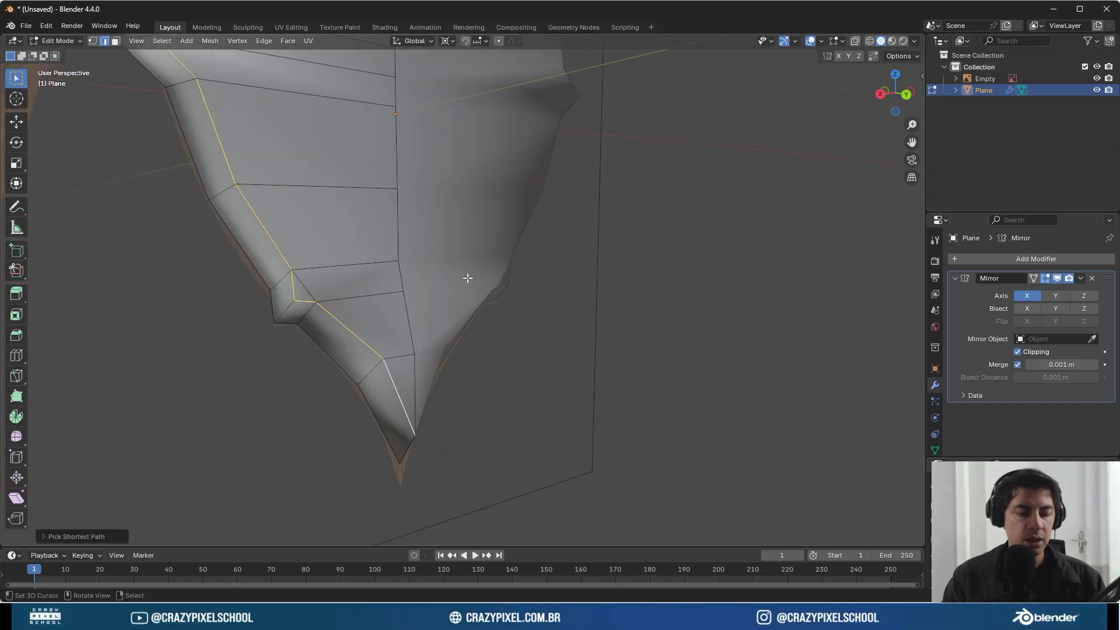
pyautogui.hotkey('ctrl', 'e')
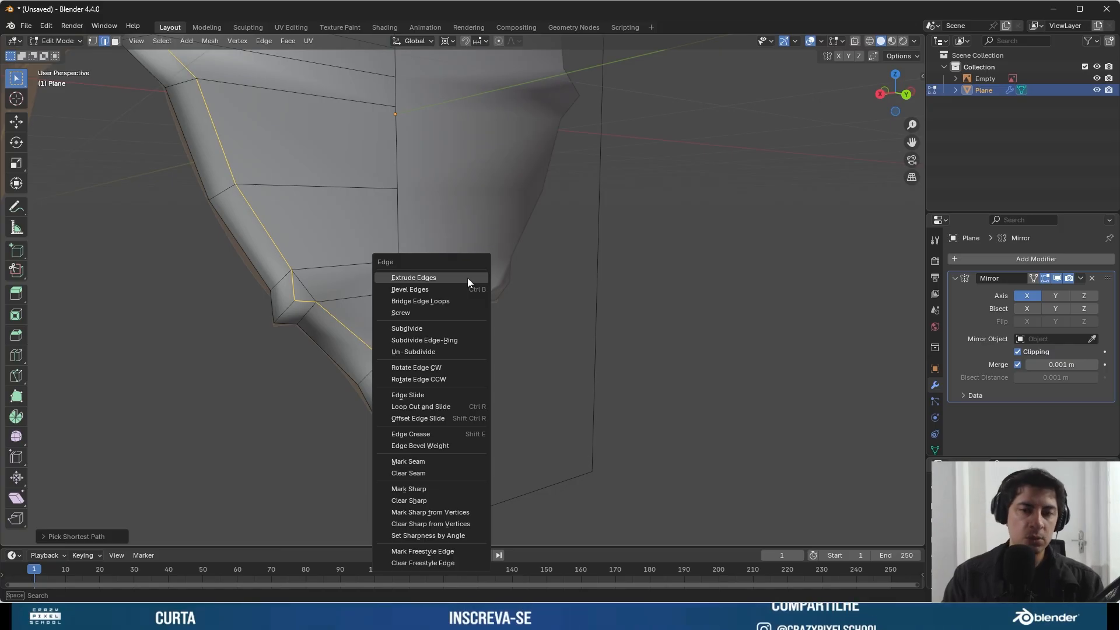
pyautogui.click(409, 490)
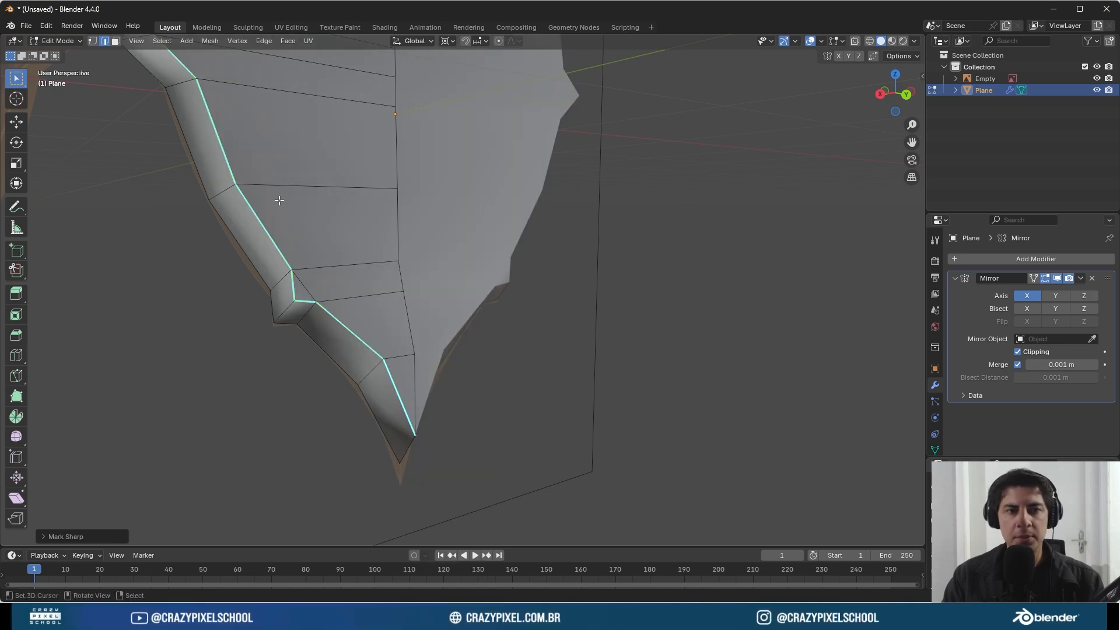
# - Return to Object Mode, collapse the Mirror modifier's settings and examine the shading along the sharp rim on the shield's back
pyautogui.click(51, 40)
pyautogui.click(53, 52)
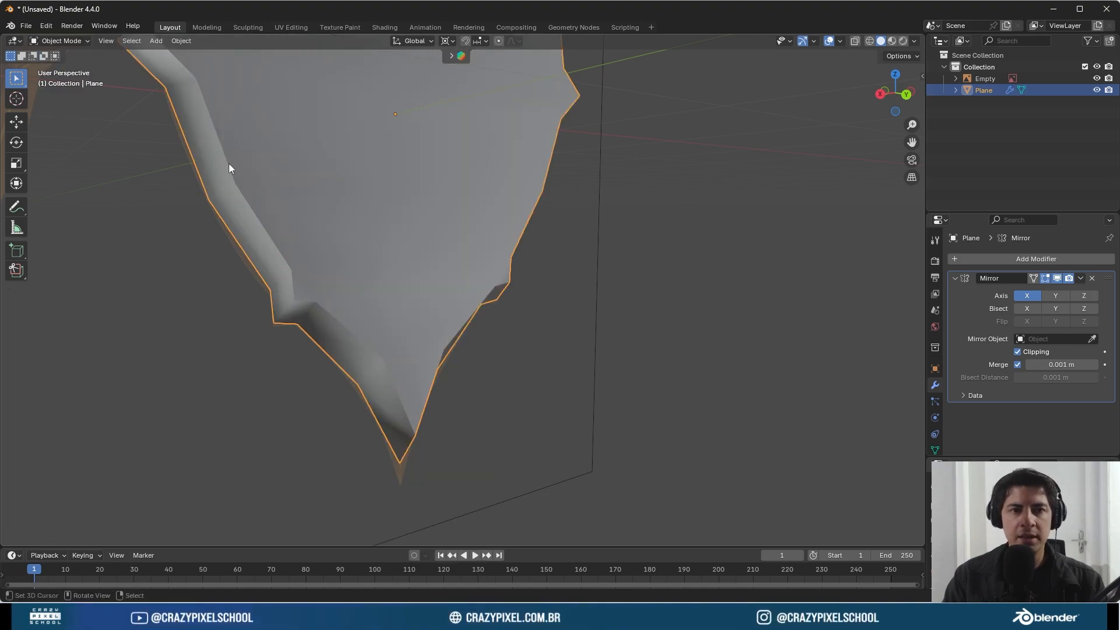
pyautogui.click(955, 278)
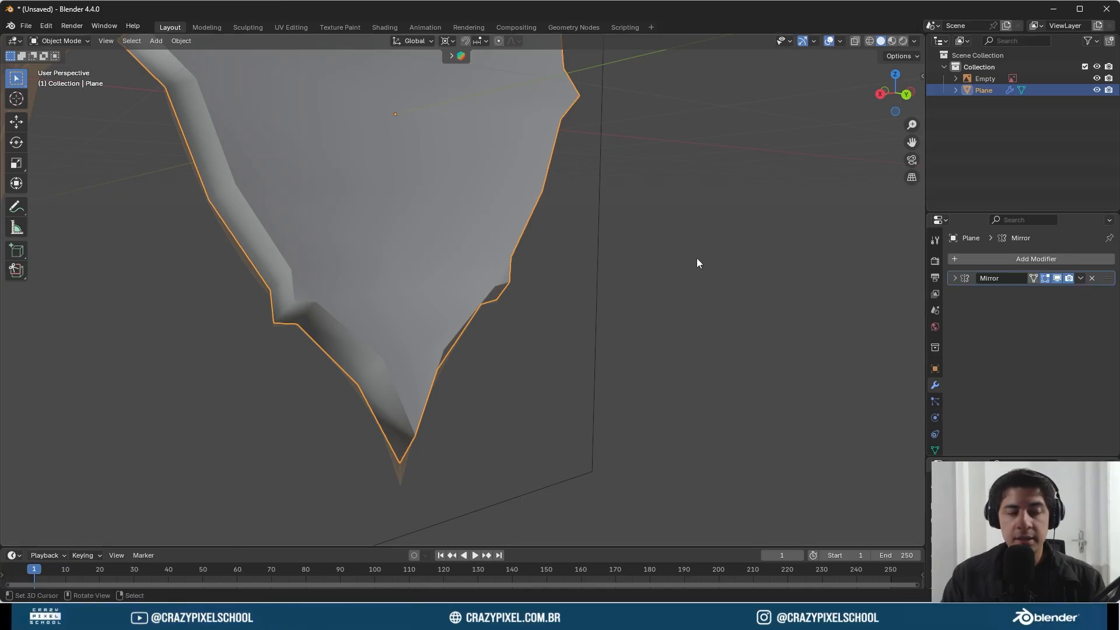
pyautogui.scroll(-7, 352, 247)
pyautogui.scroll(2, 350, 235)
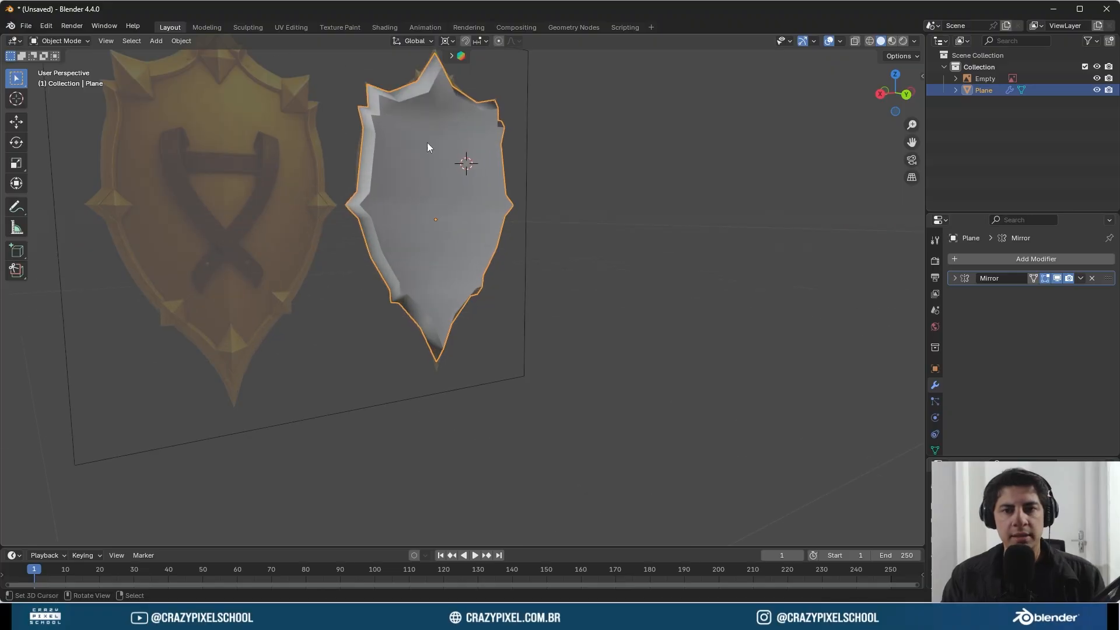
pyautogui.keyDown('shift'); pyautogui.moveTo(427, 143); pyautogui.dragTo(388, 306, button='middle'); pyautogui.keyUp('shift')
pyautogui.scroll(3, 452, 308)
pyautogui.press('Tab')
pyautogui.scroll(-1, 427, 287)
pyautogui.press('Tab')
pyautogui.scroll(-1, 441, 292)
# - Adjust a few of the shield's vertices along the Y axis in Edit Mode, and return to Object Mode in the front view
pyautogui.press('Tab')
pyautogui.press('1')
pyautogui.rightClick(464, 286)
pyautogui.keyDown('shift'); pyautogui.rightClick(463, 302); pyautogui.keyUp('shift')
pyautogui.keyDown('shift'); pyautogui.rightClick(467, 316); pyautogui.keyUp('shift')
pyautogui.press('g')
pyautogui.press('y')
pyautogui.click(543, 318)
pyautogui.press('Tab')
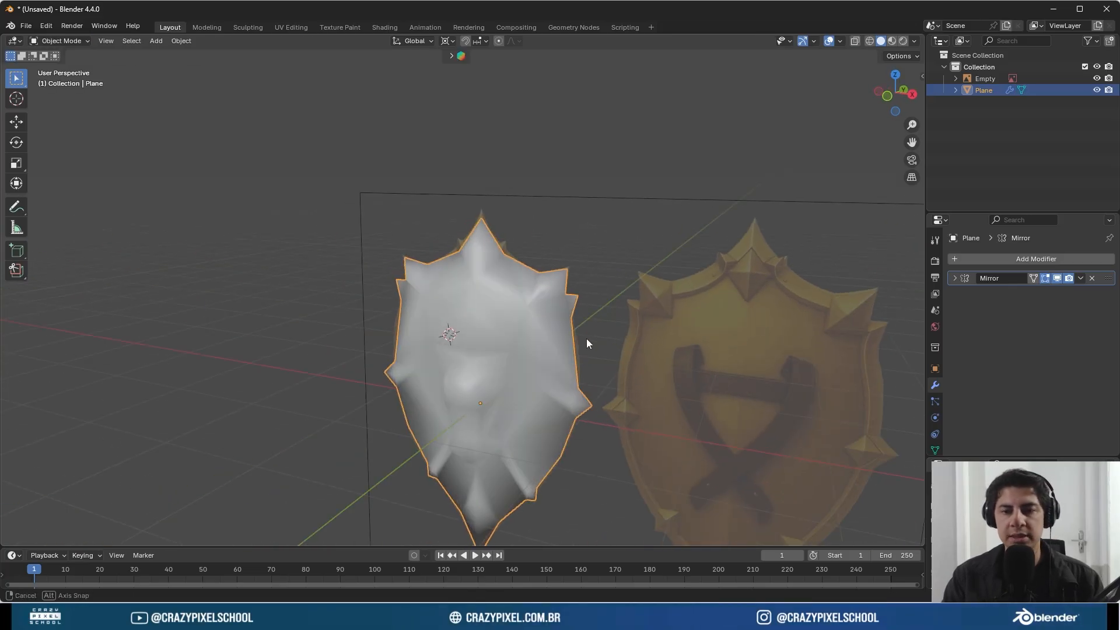
pyautogui.moveTo(586, 338); pyautogui.dragTo(619, 331, button='middle')
pyautogui.press('KP_1')
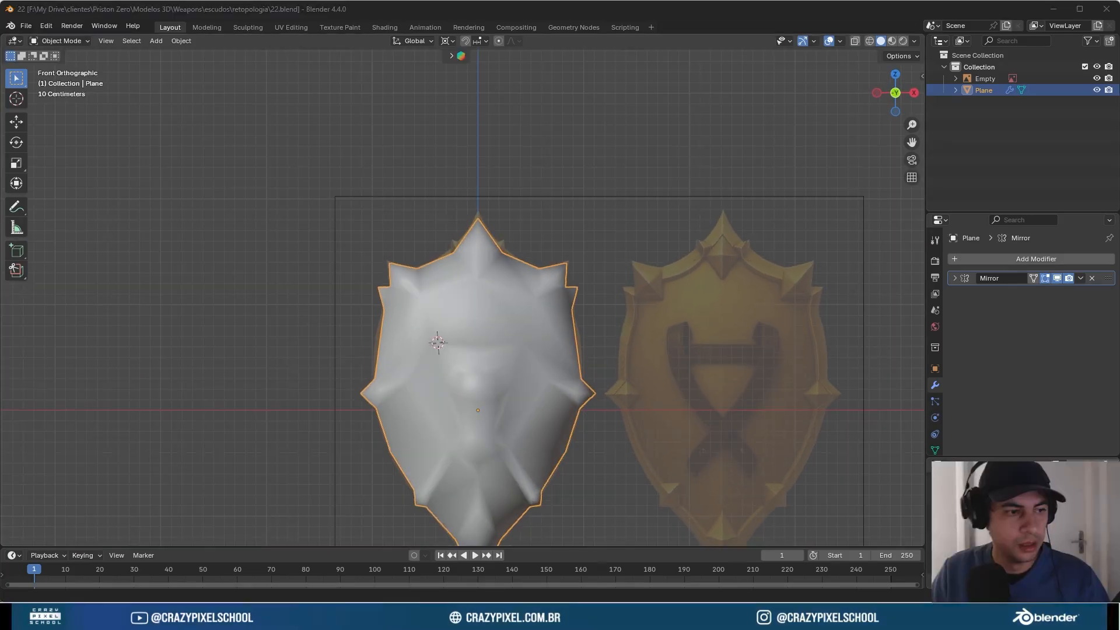
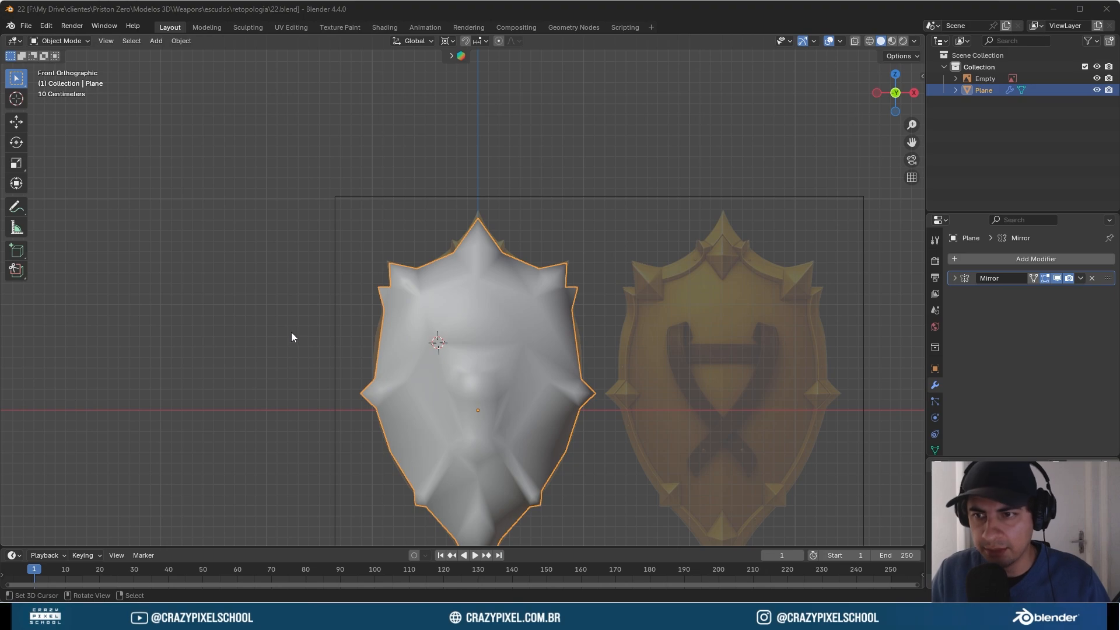
# - Split the 3D viewport into two side-by-side areas and turn the new one into a Shader Editor
pyautogui.moveTo(922, 35); pyautogui.dragTo(559, 41)
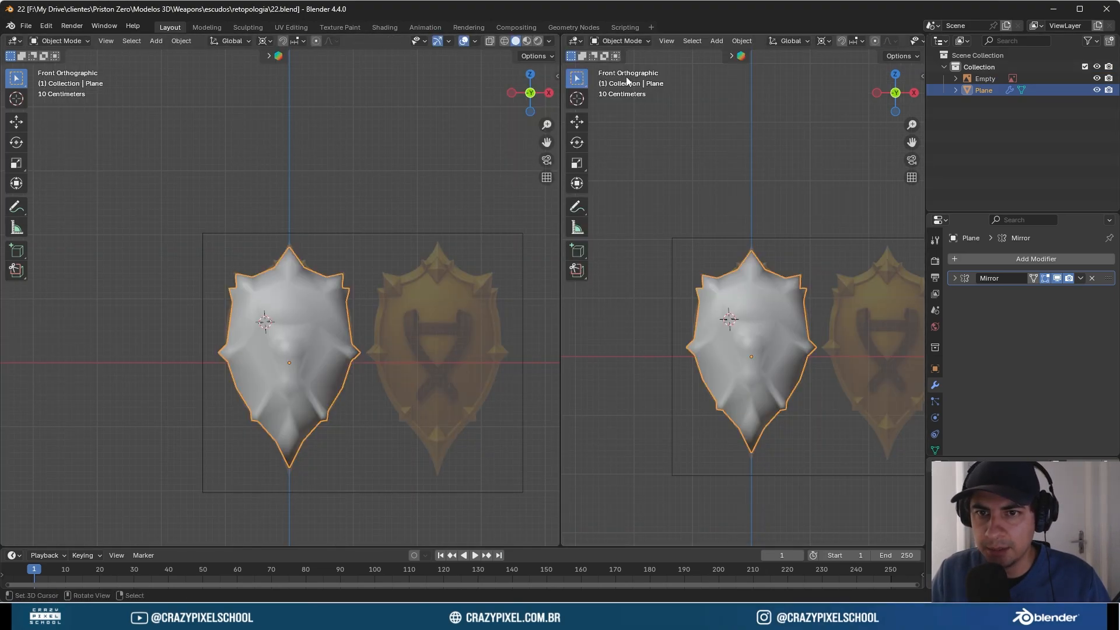
pyautogui.click(579, 40)
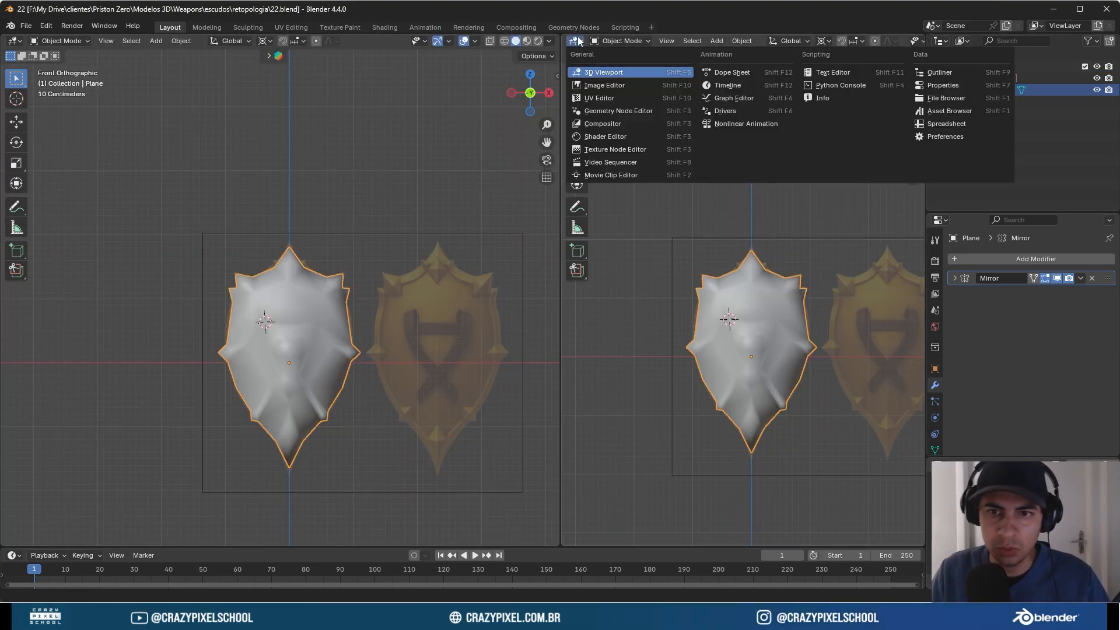
pyautogui.click(605, 136)
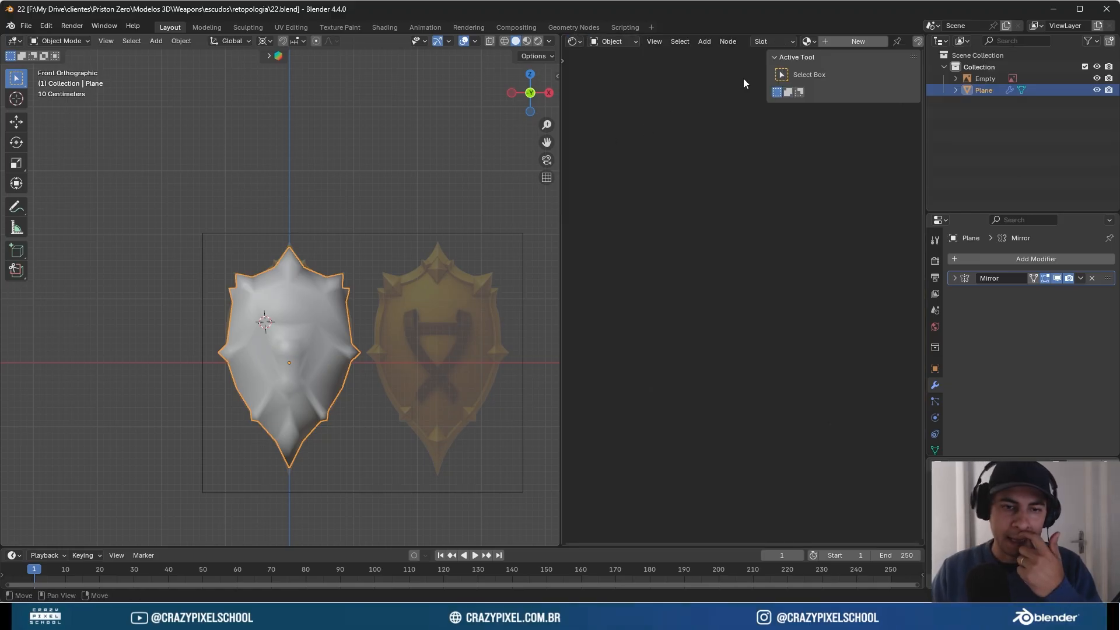
# - Create a new material for the shield, hide the node sidebar and frame the material's nodes
pyautogui.click(859, 42)
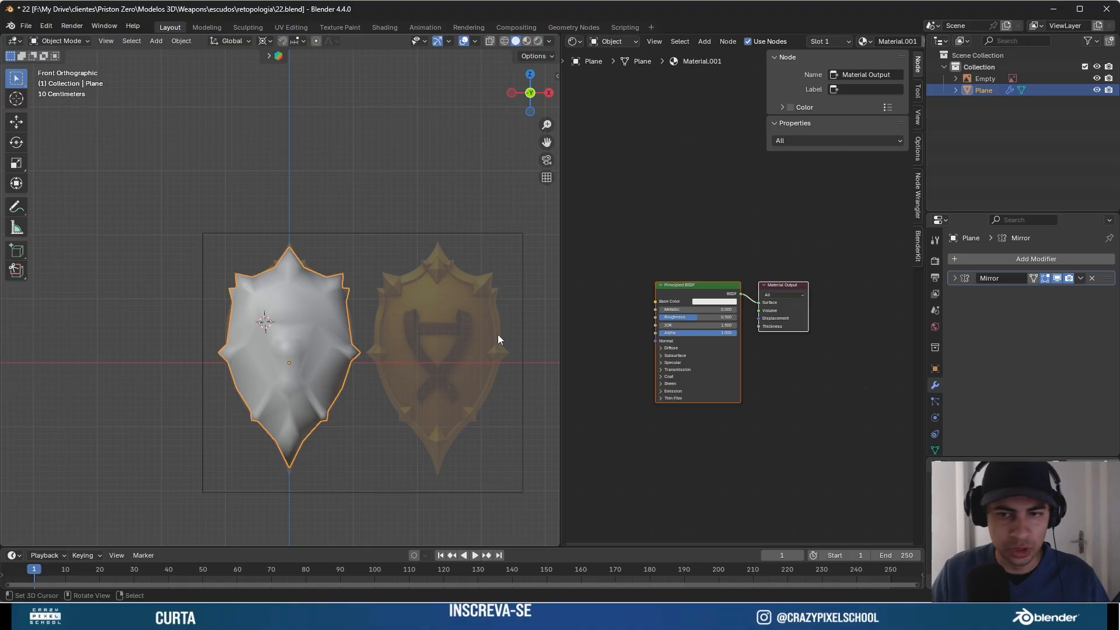
pyautogui.click(663, 291)
pyautogui.moveTo(663, 291); pyautogui.dragTo(675, 289)
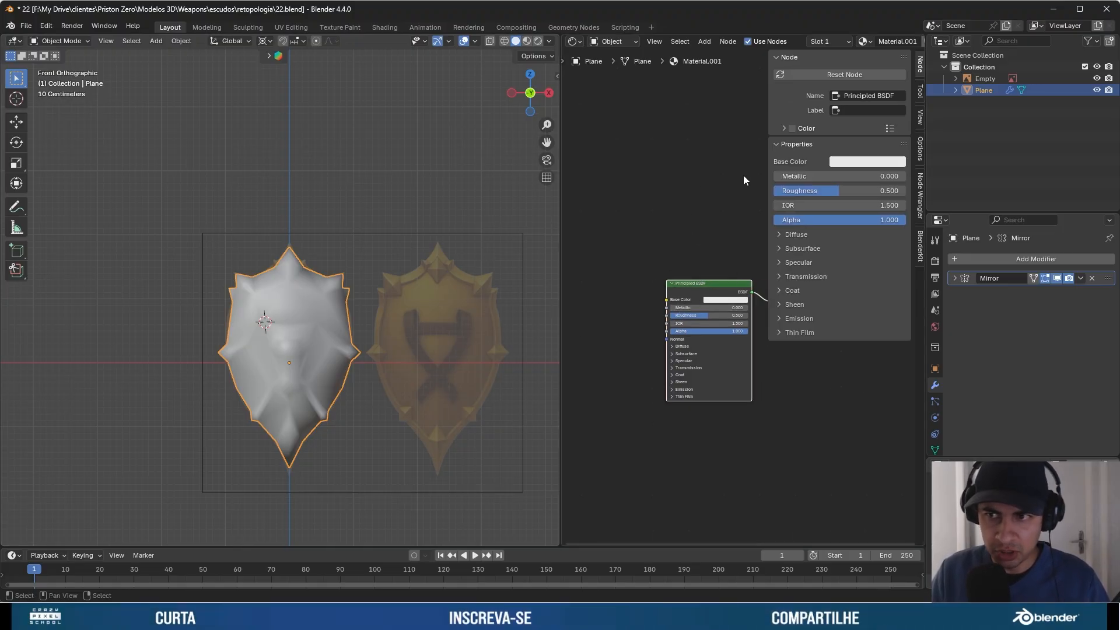
pyautogui.press('n')
pyautogui.press('n')
pyautogui.press('n')
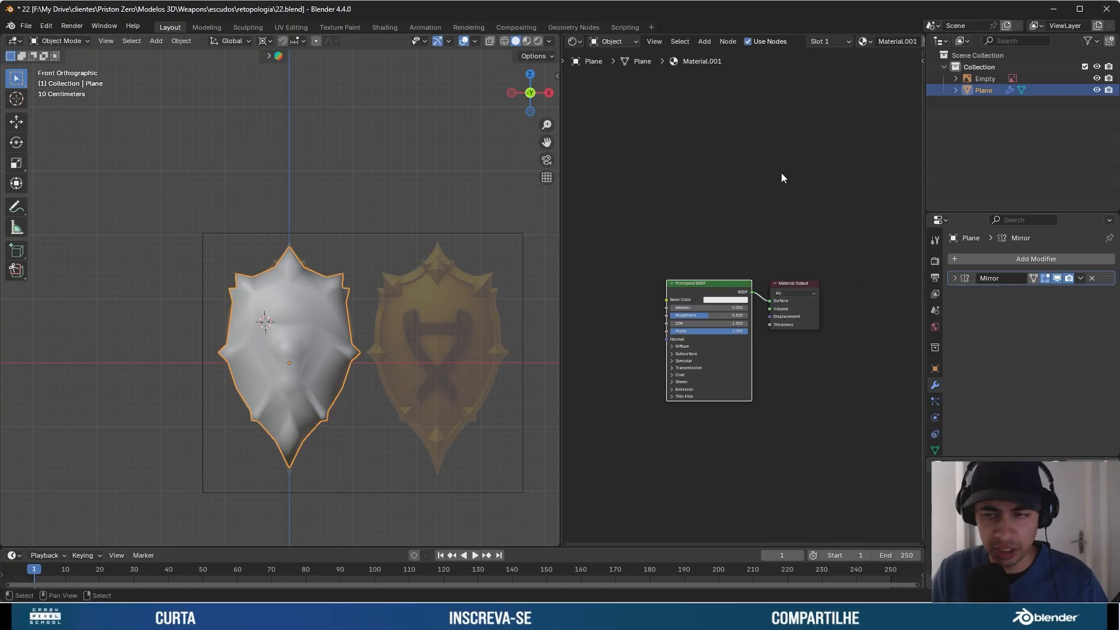
pyautogui.press('Home')
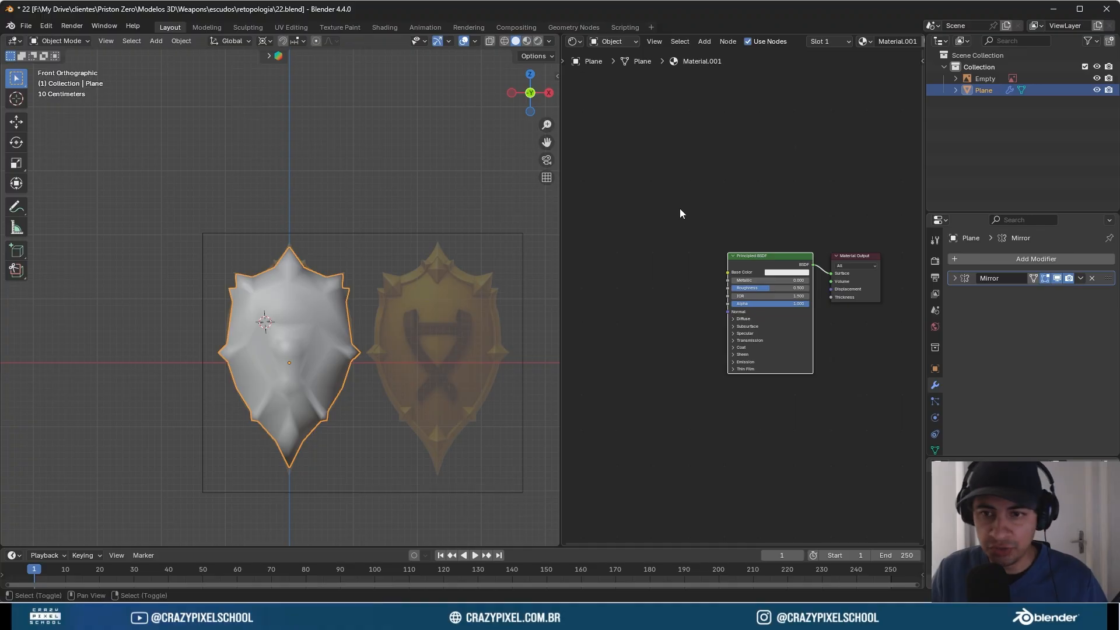
# - Add an Image Texture node and place it beside the Principled BSDF node
pyautogui.hotkey('shift', 'a')
pyautogui.click(680, 209)
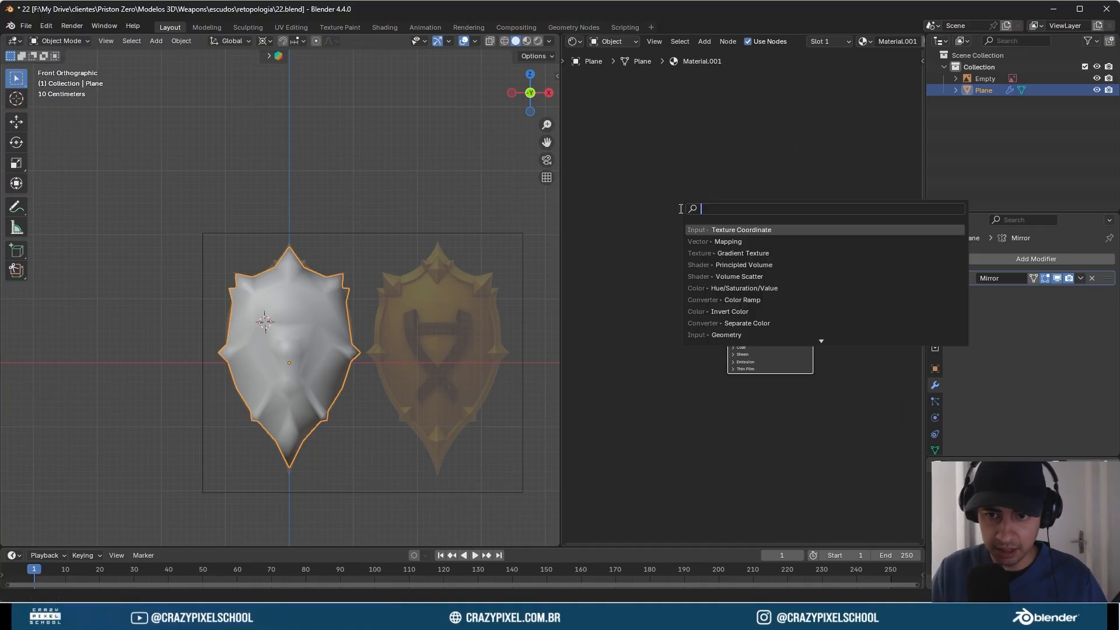
pyautogui.write('imag')
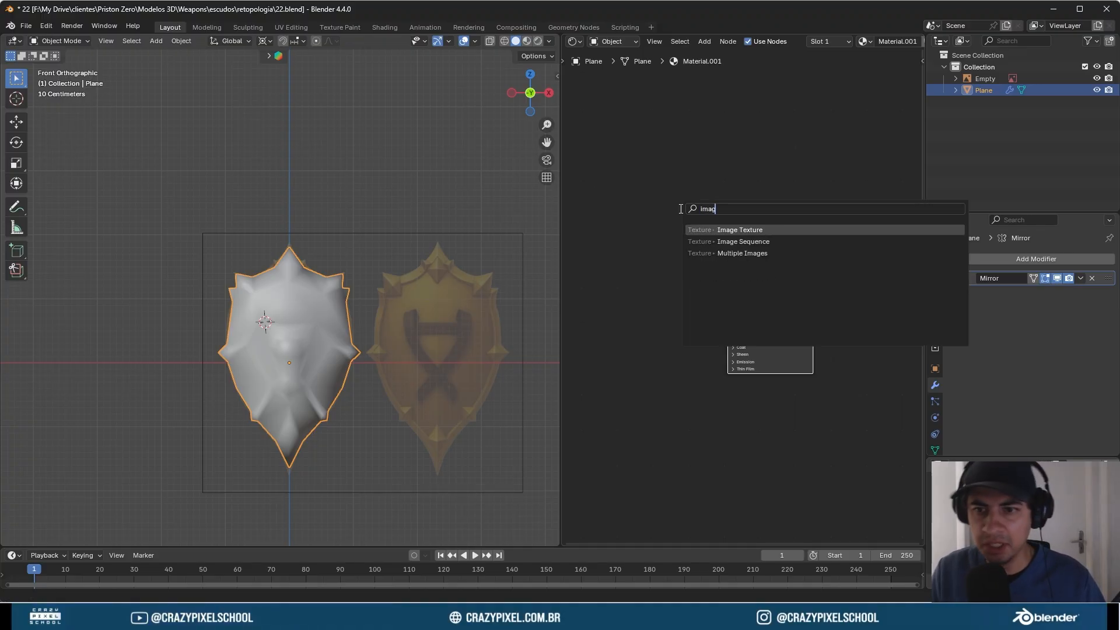
pyautogui.click(727, 229)
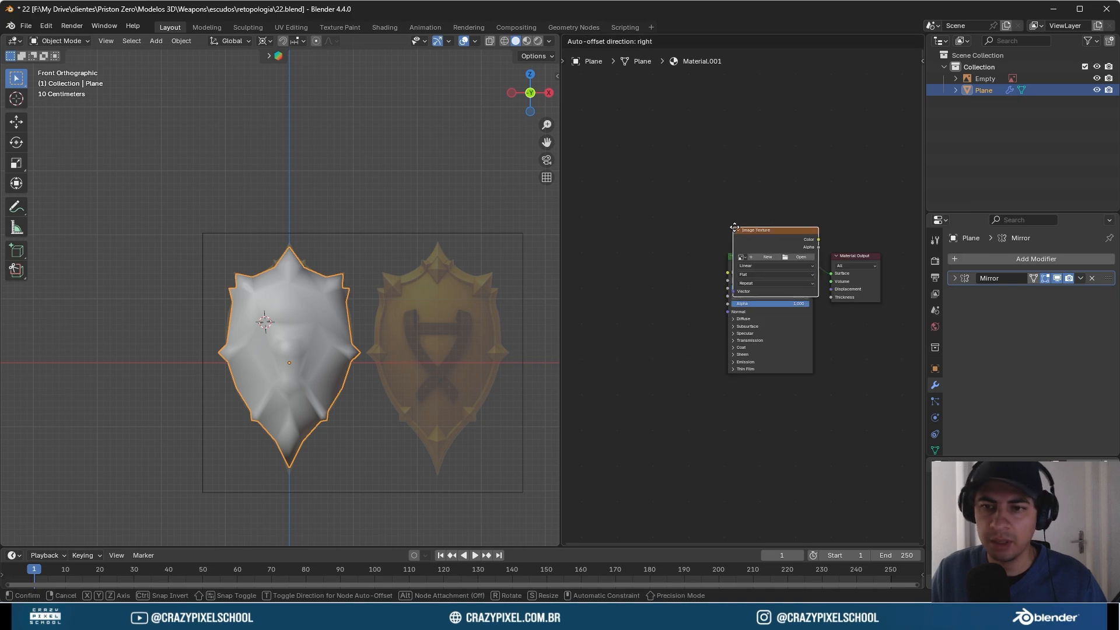
pyautogui.click(656, 234)
pyautogui.scroll(3, 700, 262)
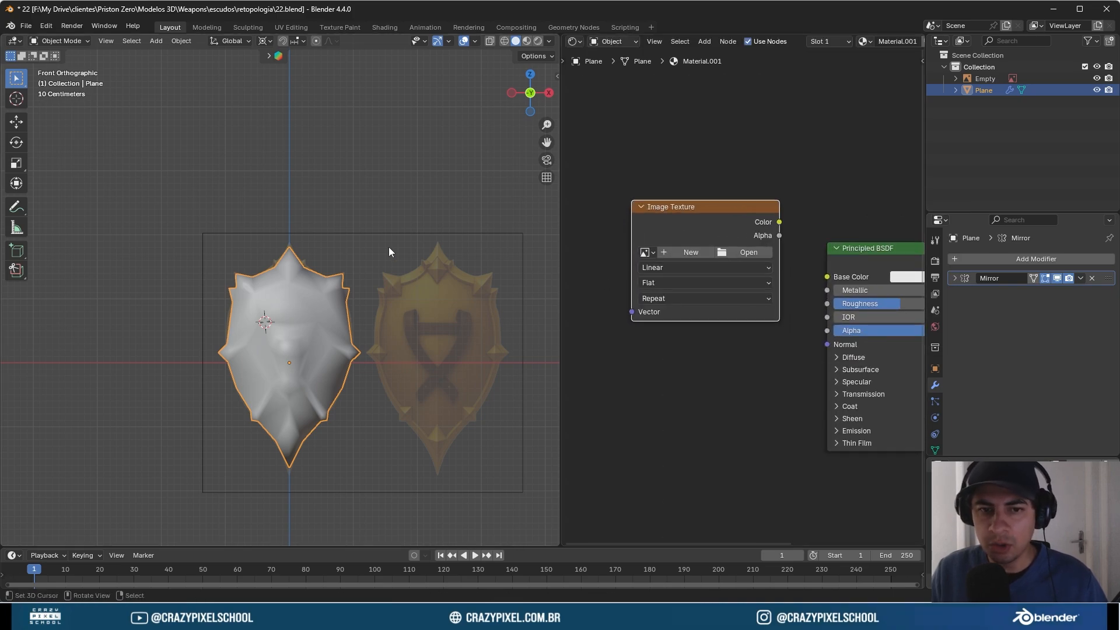
# - With the shield selected, assign the existing image 22.png to the Image Texture node
pyautogui.click(408, 266)
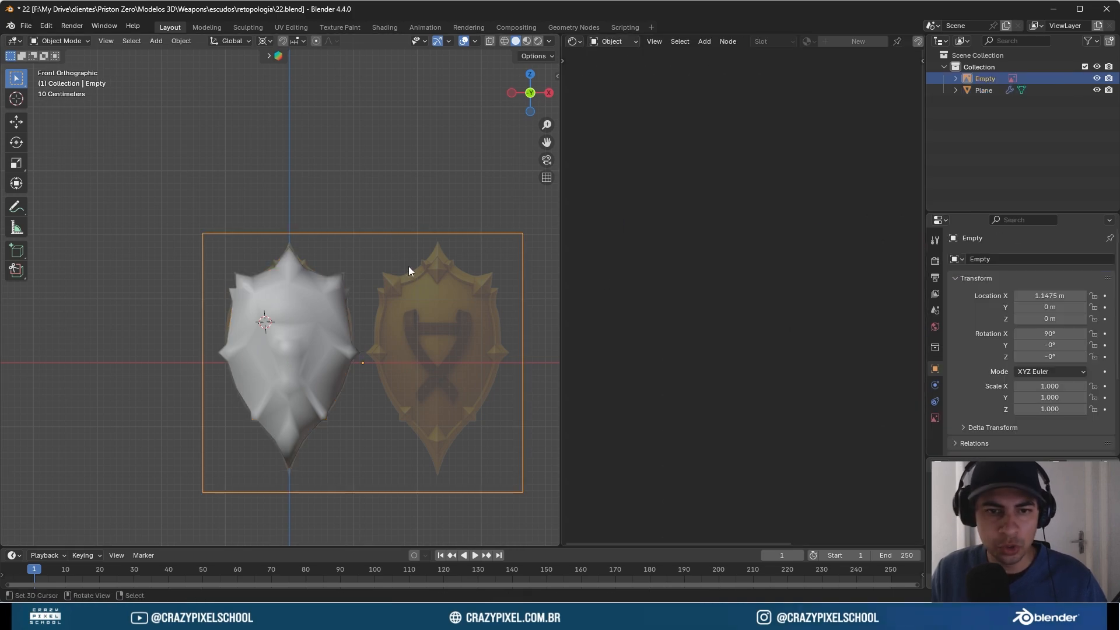
pyautogui.click(276, 302)
pyautogui.click(647, 252)
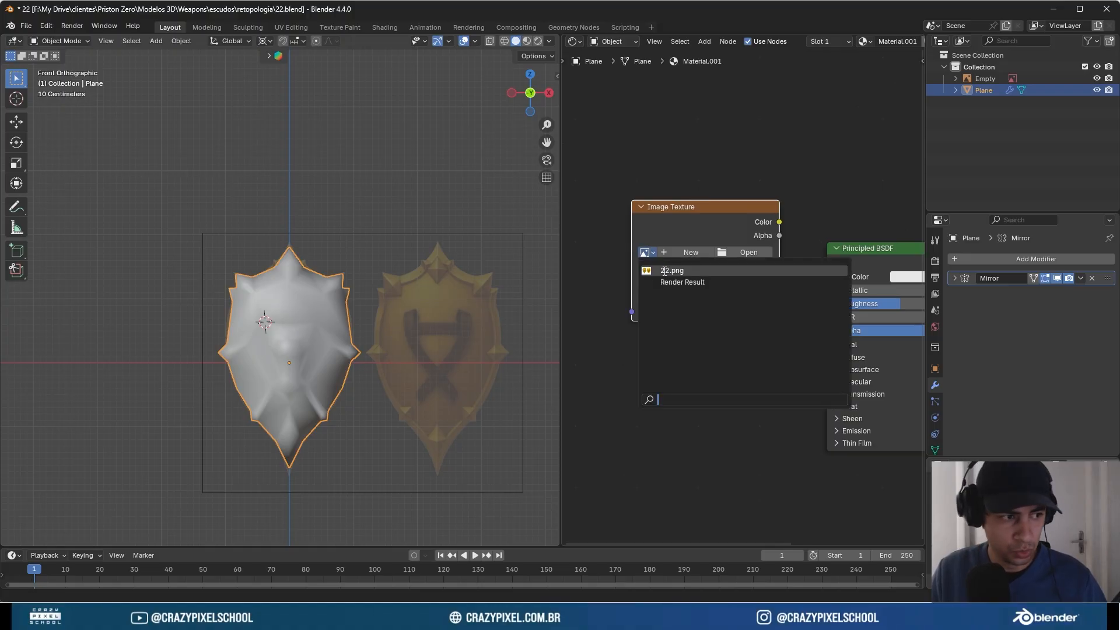
pyautogui.click(664, 271)
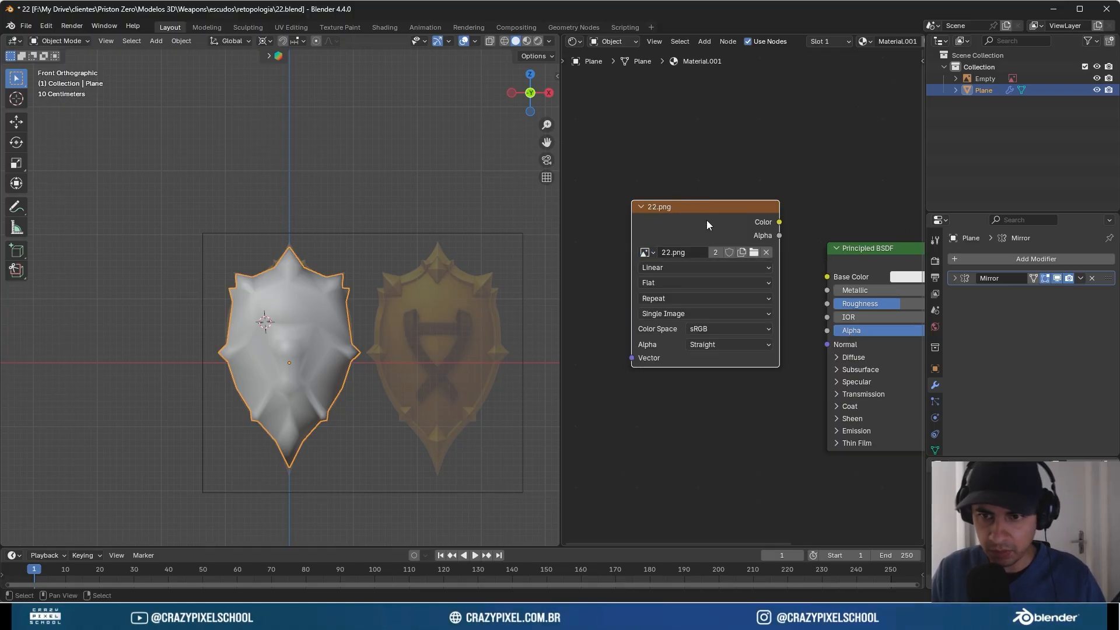
# - Connect the image texture's Color output to the Principled BSDF's Base Color and switch the viewport to Material Preview shading
pyautogui.moveTo(707, 224); pyautogui.dragTo(655, 225)
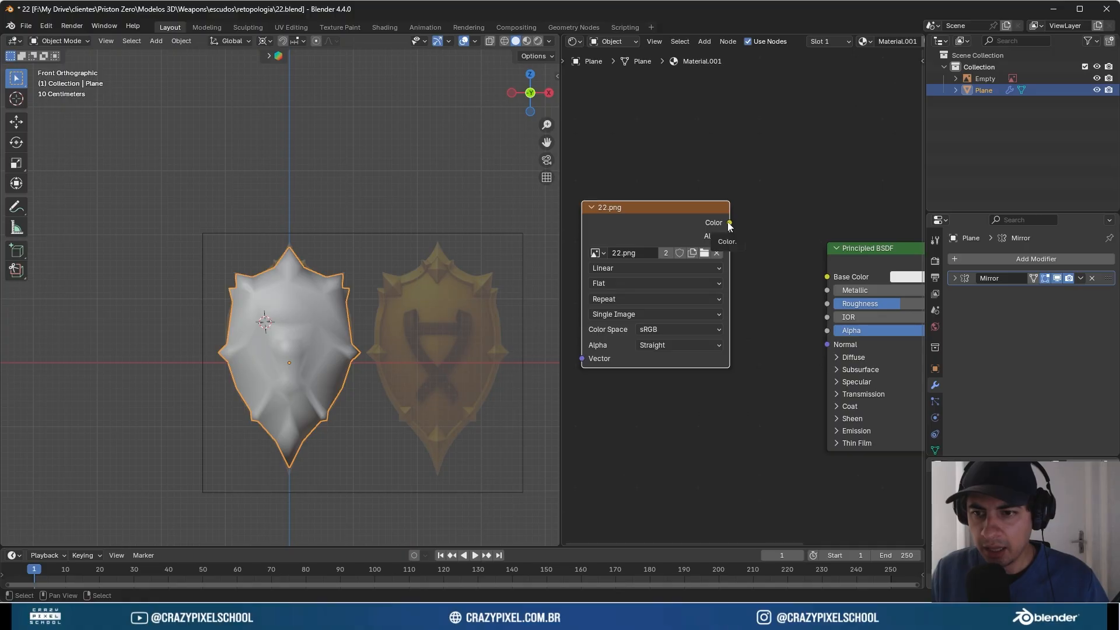
pyautogui.moveTo(729, 225); pyautogui.dragTo(762, 243)
pyautogui.moveTo(818, 268); pyautogui.dragTo(826, 273)
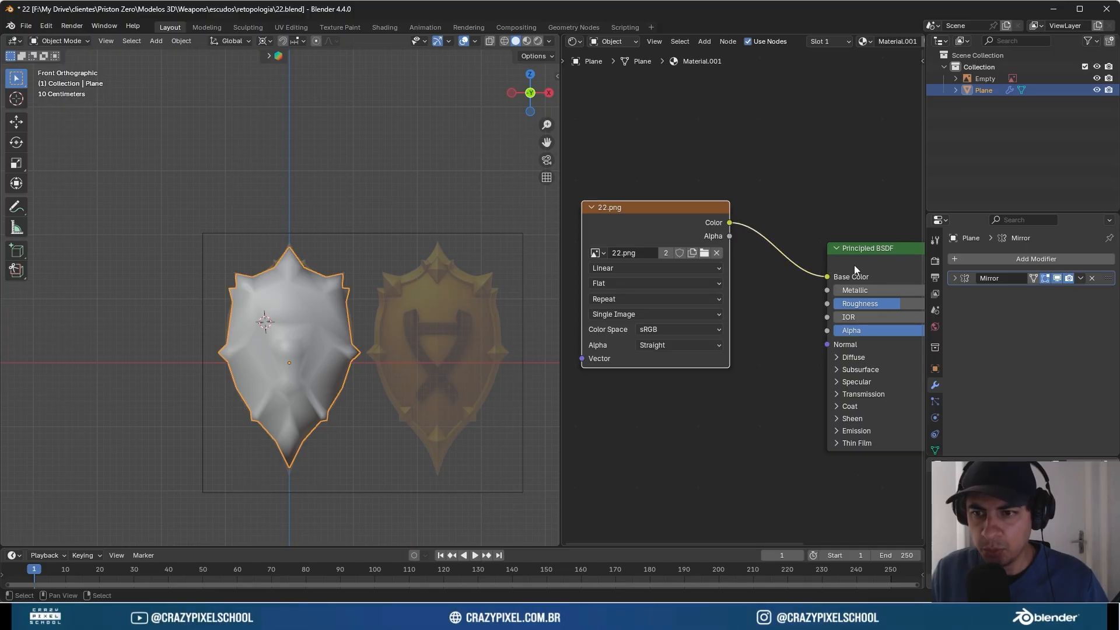
pyautogui.moveTo(854, 265); pyautogui.dragTo(705, 272, button='middle')
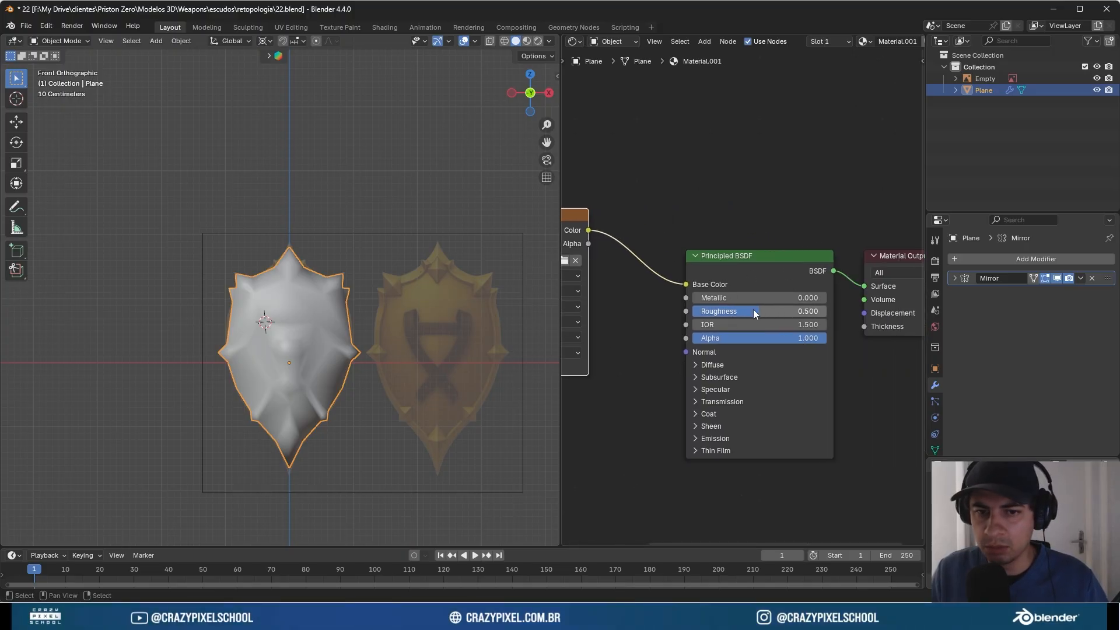
pyautogui.click(526, 42)
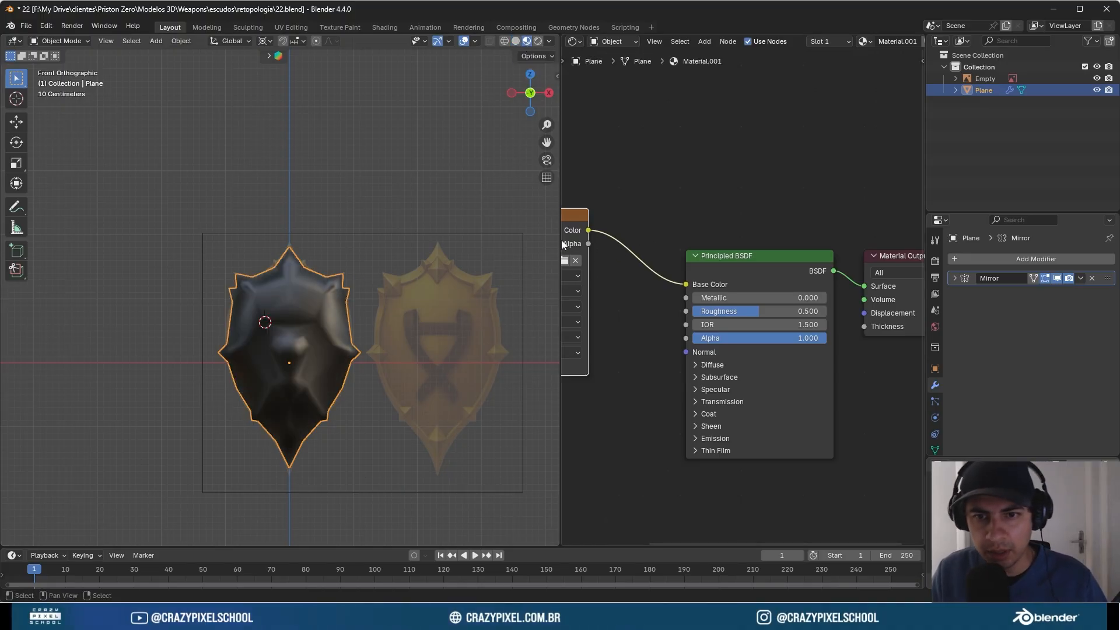
pyautogui.moveTo(592, 288); pyautogui.dragTo(677, 274, button='middle')
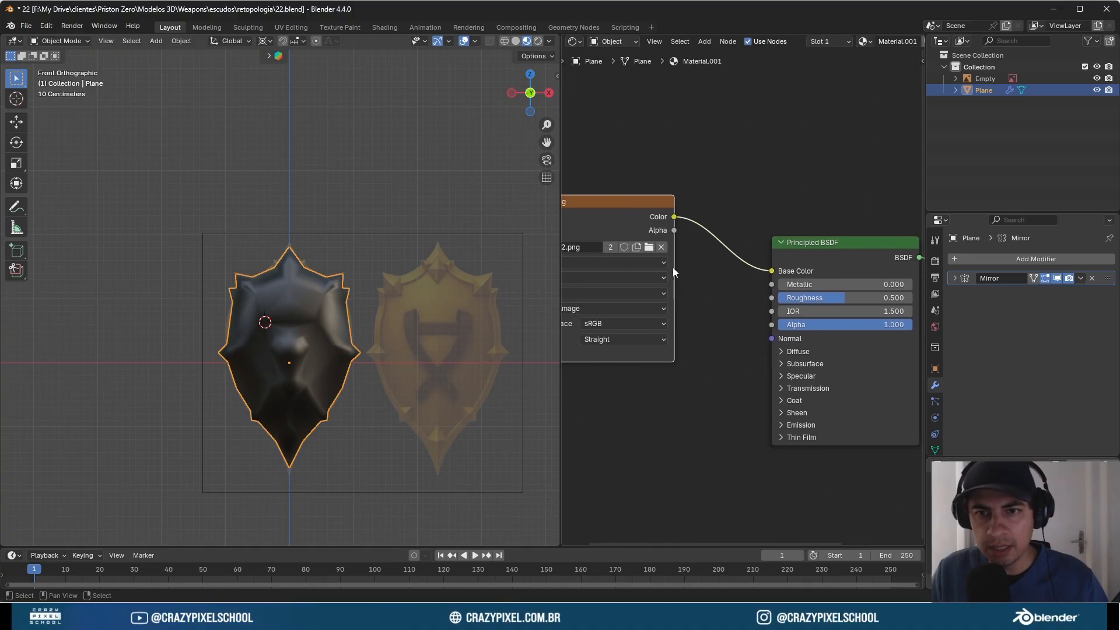
# - Split the Shader Editor into two stacked areas, change the upper one to the UV Editor and open its image list
pyautogui.moveTo(561, 35); pyautogui.dragTo(601, 399)
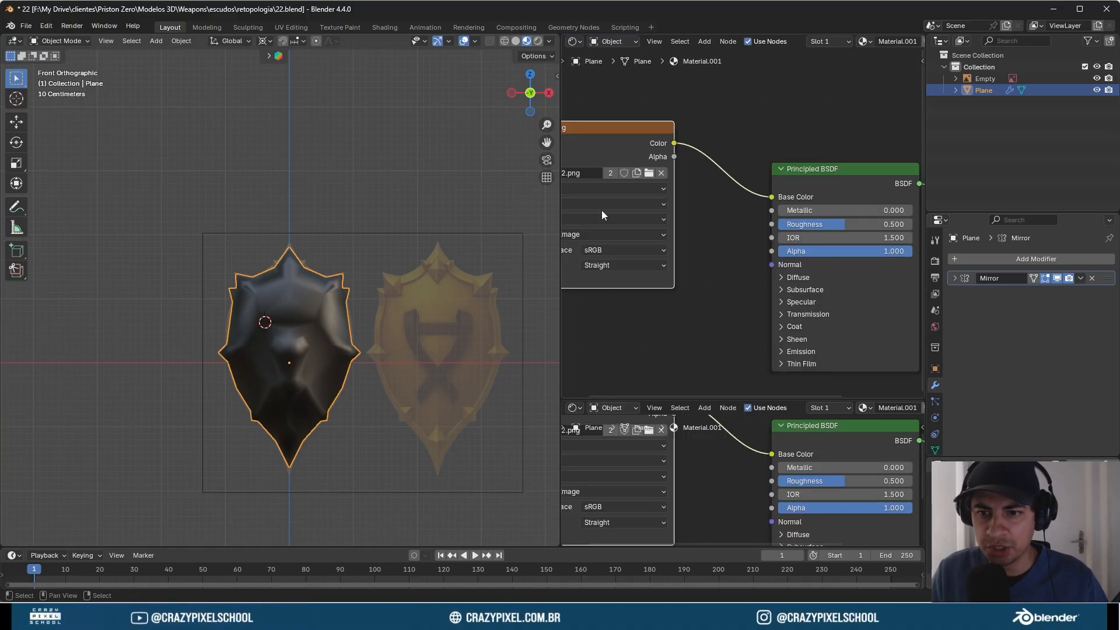
pyautogui.click(576, 41)
pyautogui.click(597, 99)
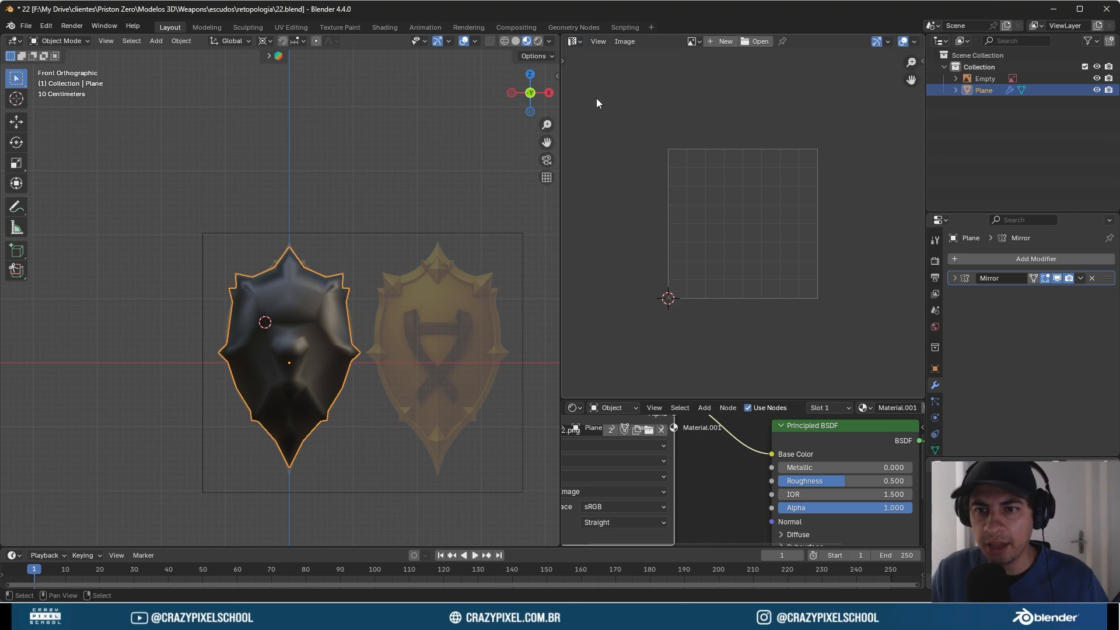
pyautogui.click(692, 42)
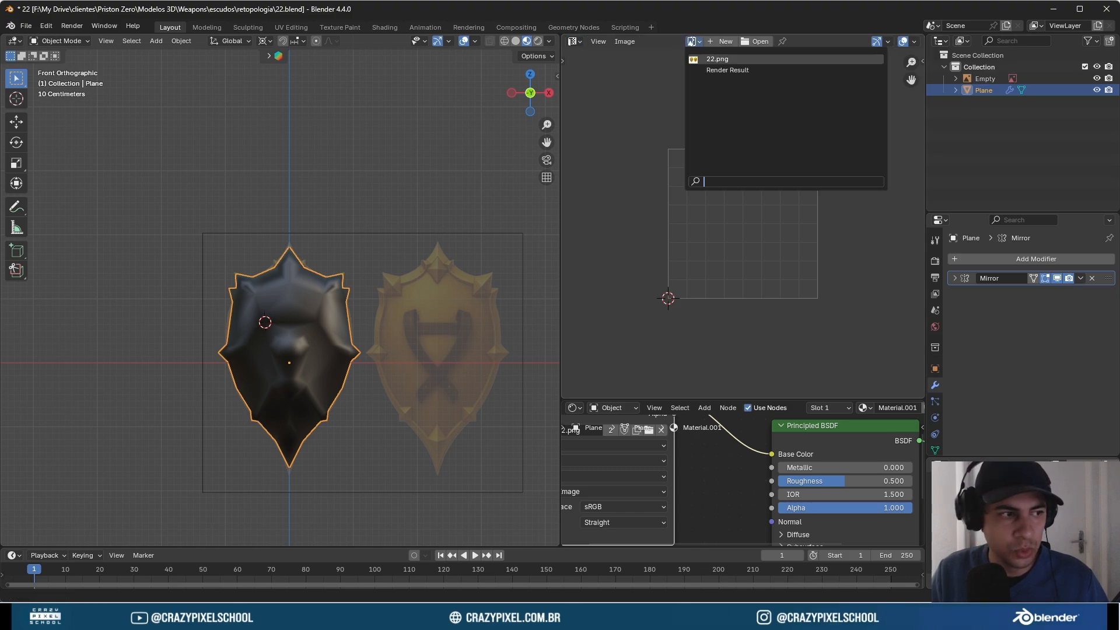
pyautogui.moveTo(704, 61)
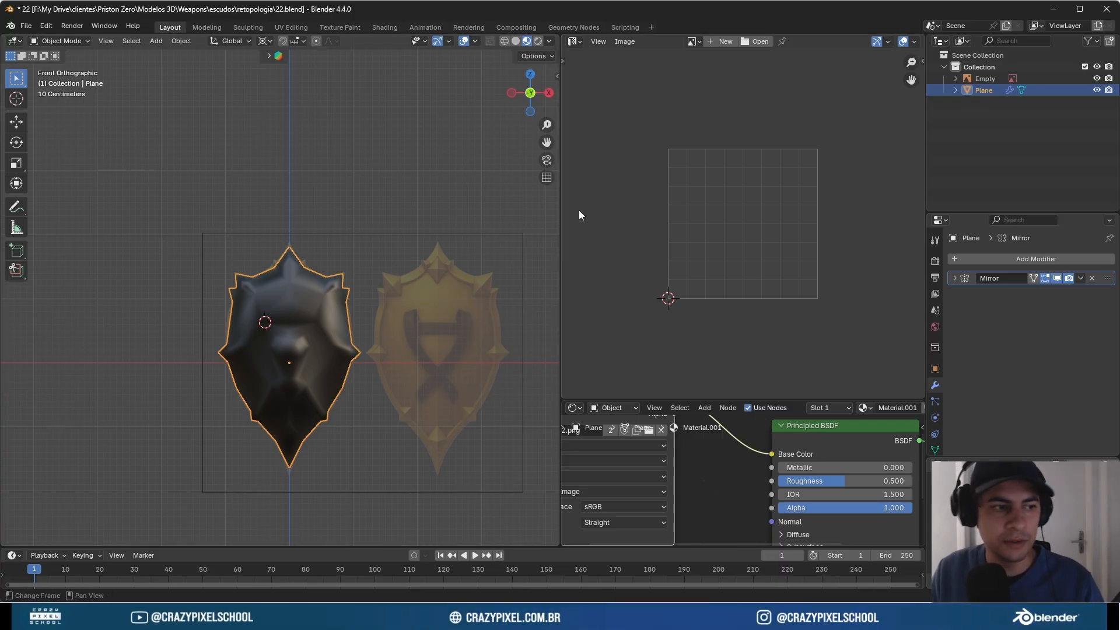
# - Display the image 22.png in the UV Editor and fit the whole image in its view
pyautogui.click(695, 41)
pyautogui.click(702, 58)
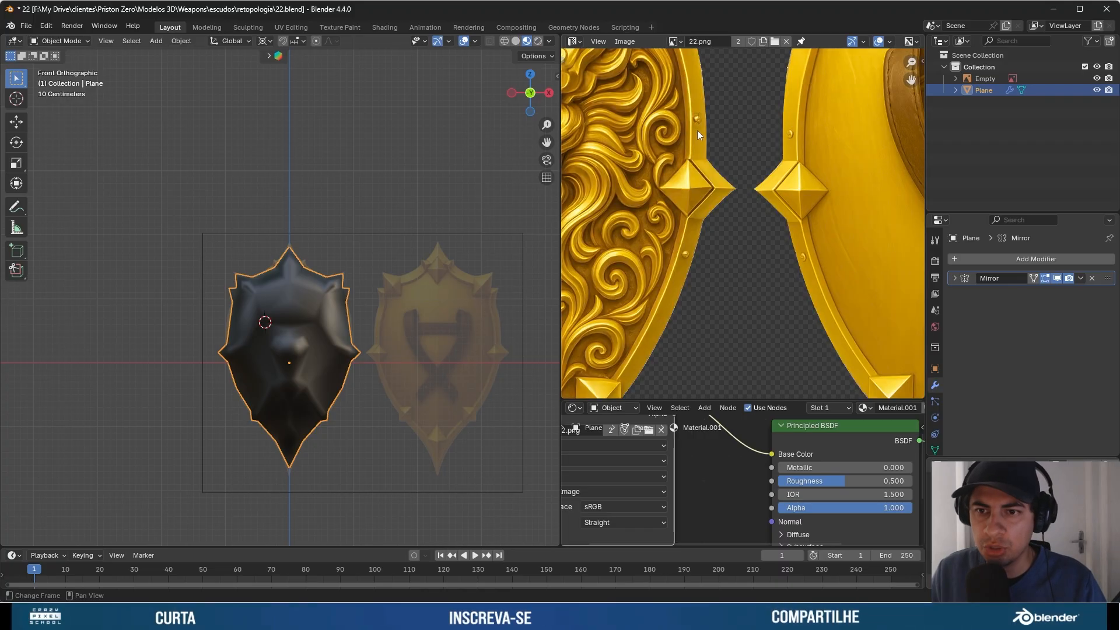
pyautogui.press('Home')
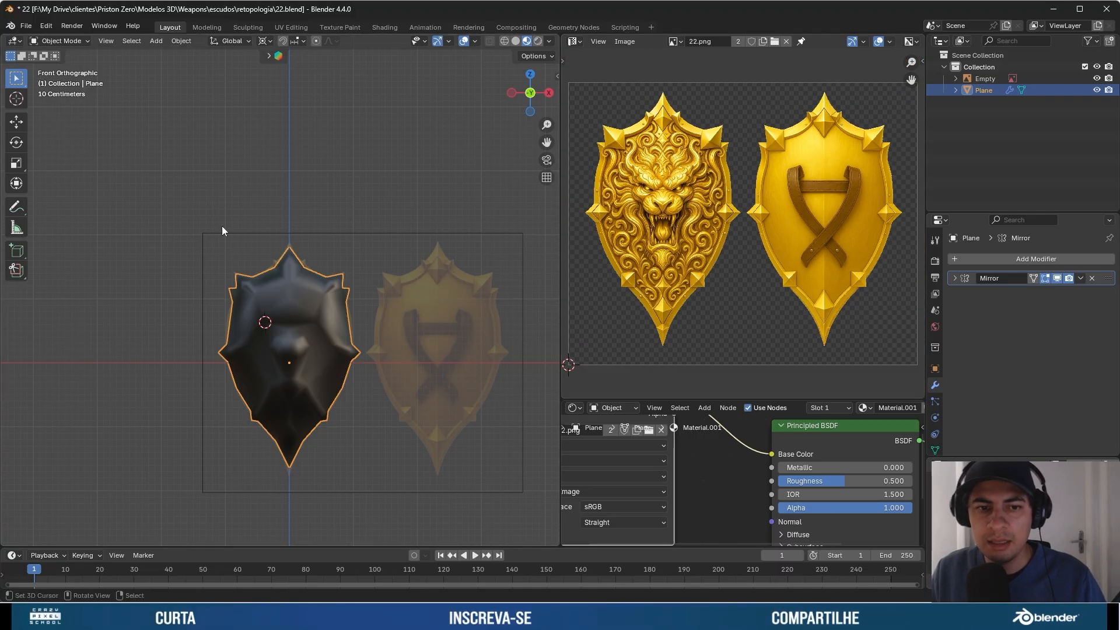
# - Put the shield mesh in Edit Mode and select all of its geometry
pyautogui.click(62, 43)
pyautogui.click(62, 66)
pyautogui.press('Tab')
pyautogui.press('Tab')
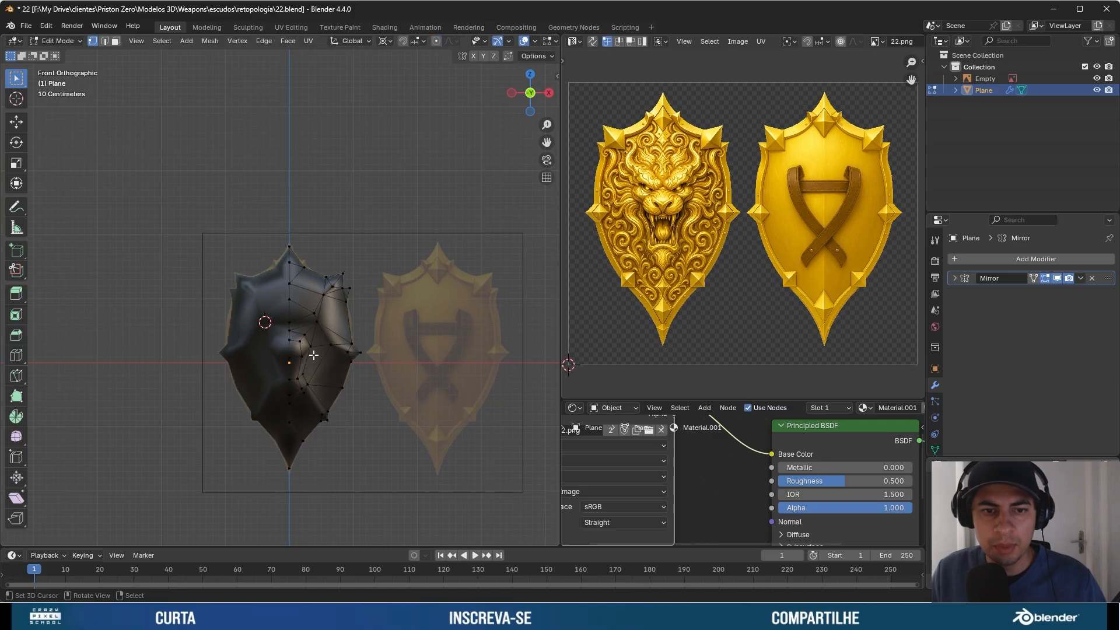
pyautogui.press('a')
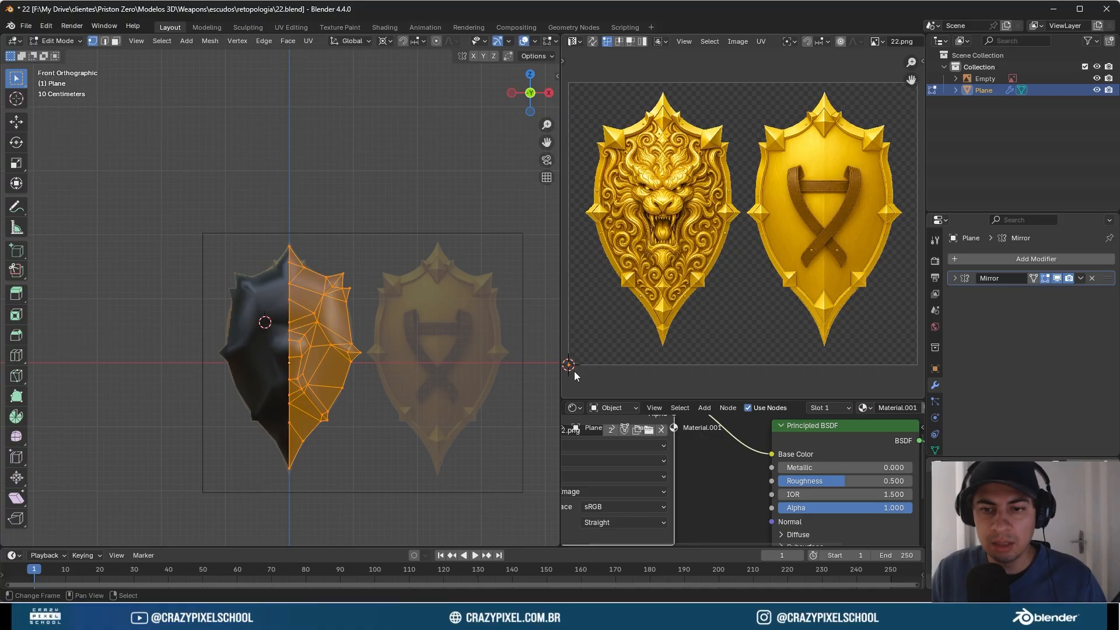
pyautogui.press('g')
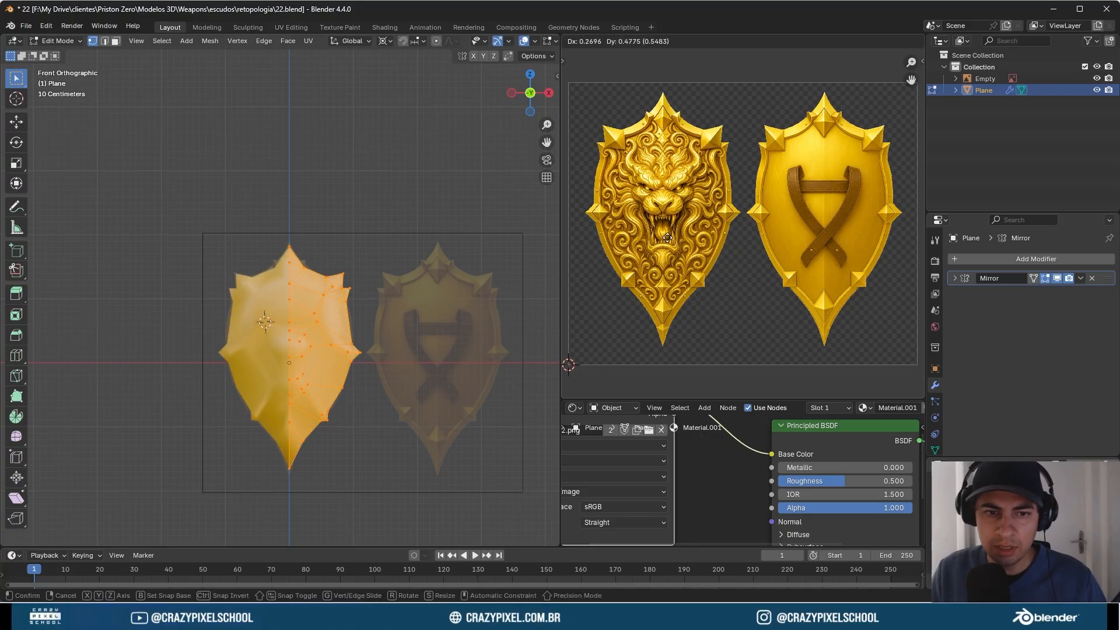
pyautogui.click(667, 238)
pyautogui.hotkey('ctrl', 'z')
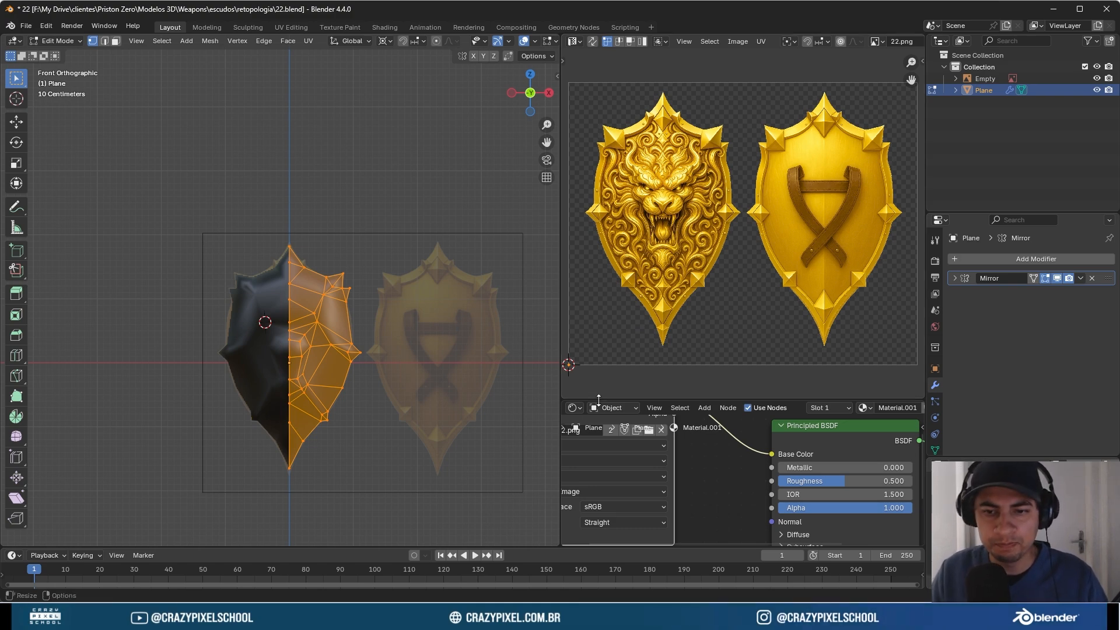
# - Widen the UV and Shader Editor areas by narrowing the 3D viewport, and hide the viewport's toolbar
pyautogui.moveTo(609, 399); pyautogui.dragTo(609, 246)
pyautogui.moveTo(631, 322); pyautogui.dragTo(705, 322, button='middle')
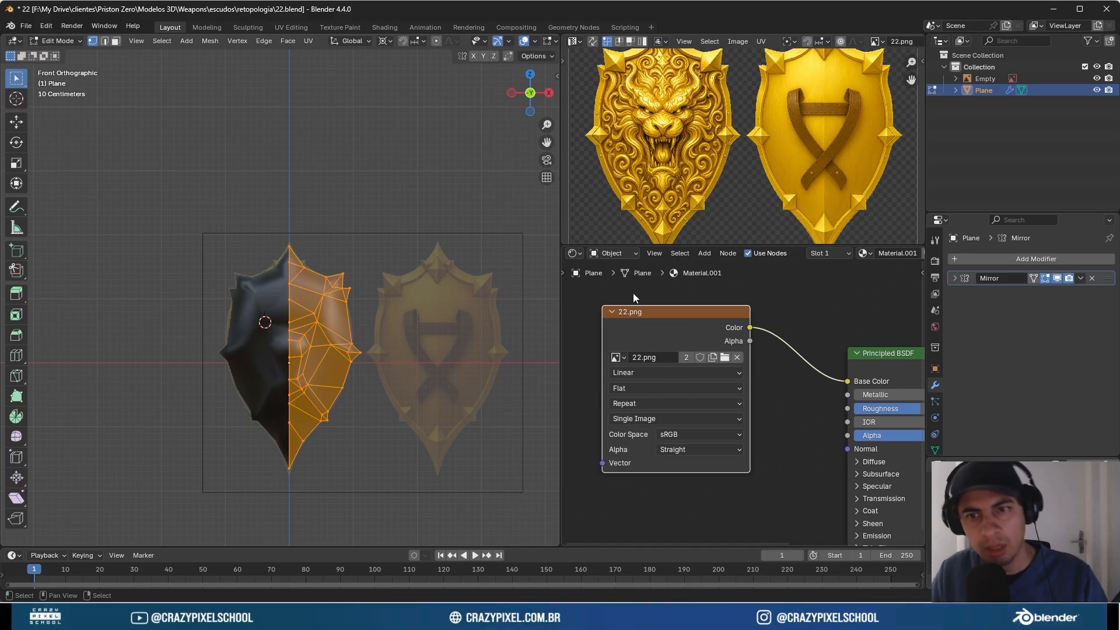
pyautogui.moveTo(647, 244); pyautogui.dragTo(647, 374)
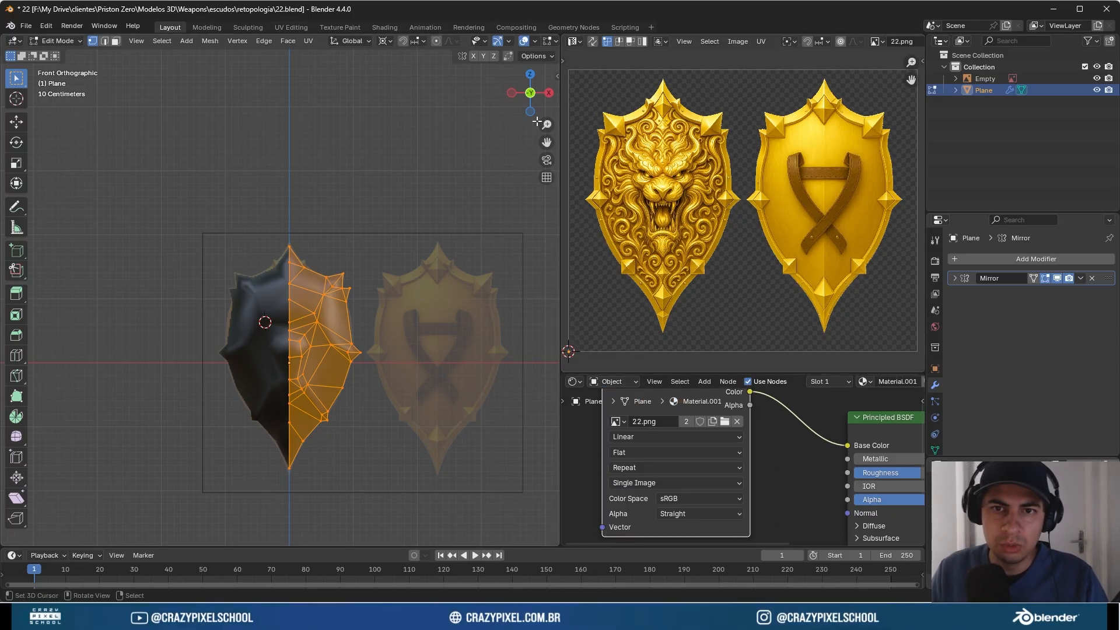
pyautogui.scroll(-3, 508, 41)
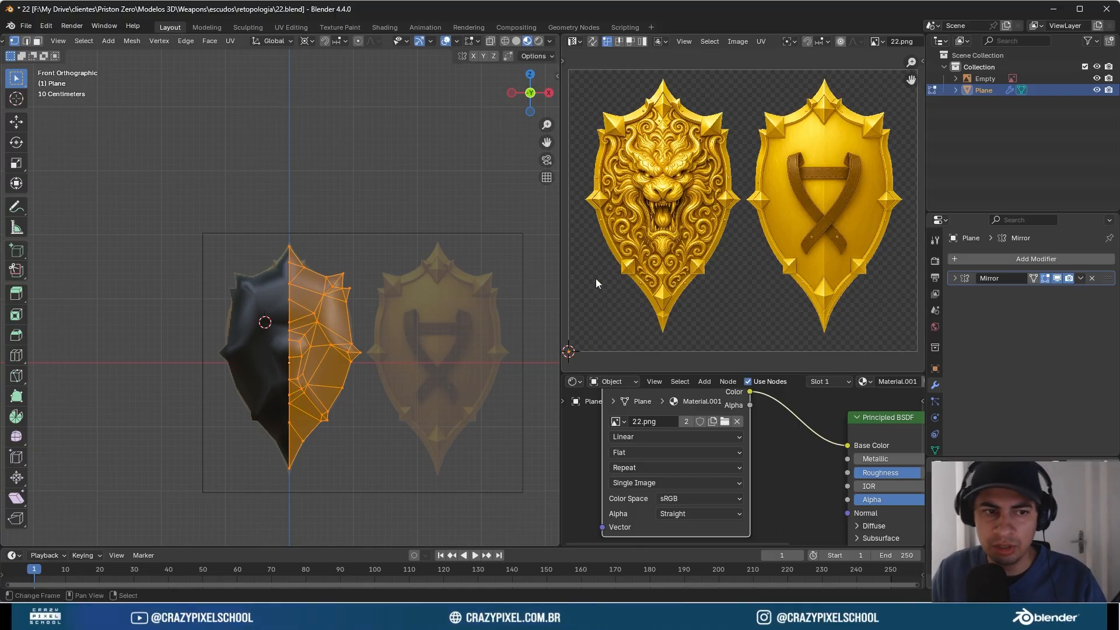
pyautogui.moveTo(560, 272); pyautogui.dragTo(430, 277)
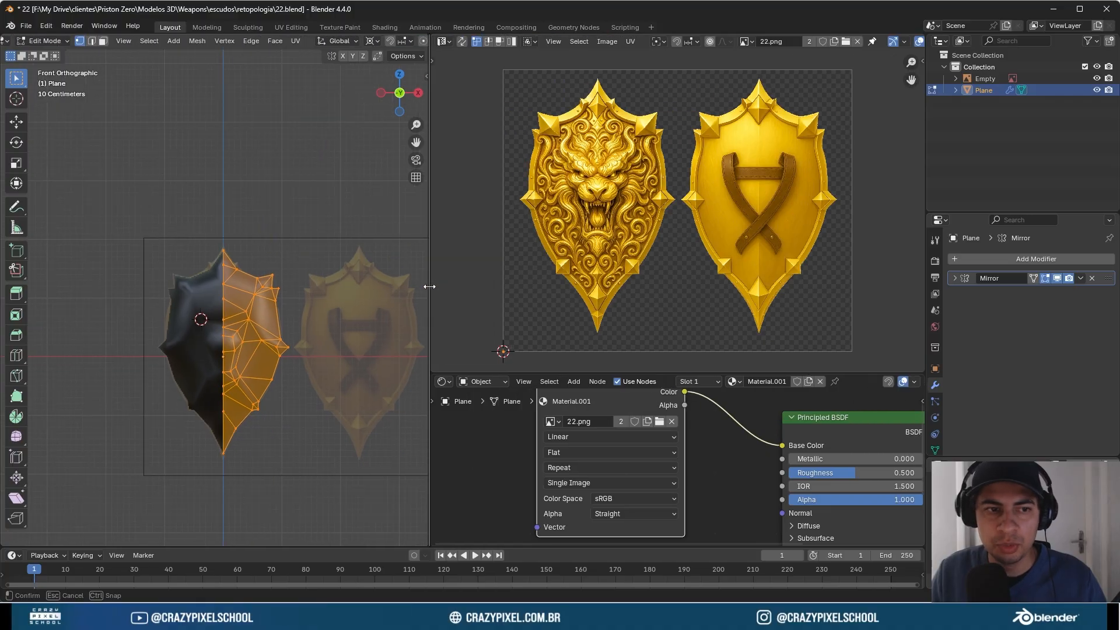
pyautogui.press('t')
pyautogui.scroll(1, 278, 315)
pyautogui.keyDown('shift'); pyautogui.moveTo(278, 314); pyautogui.dragTo(210, 283, button='middle'); pyautogui.keyUp('shift')
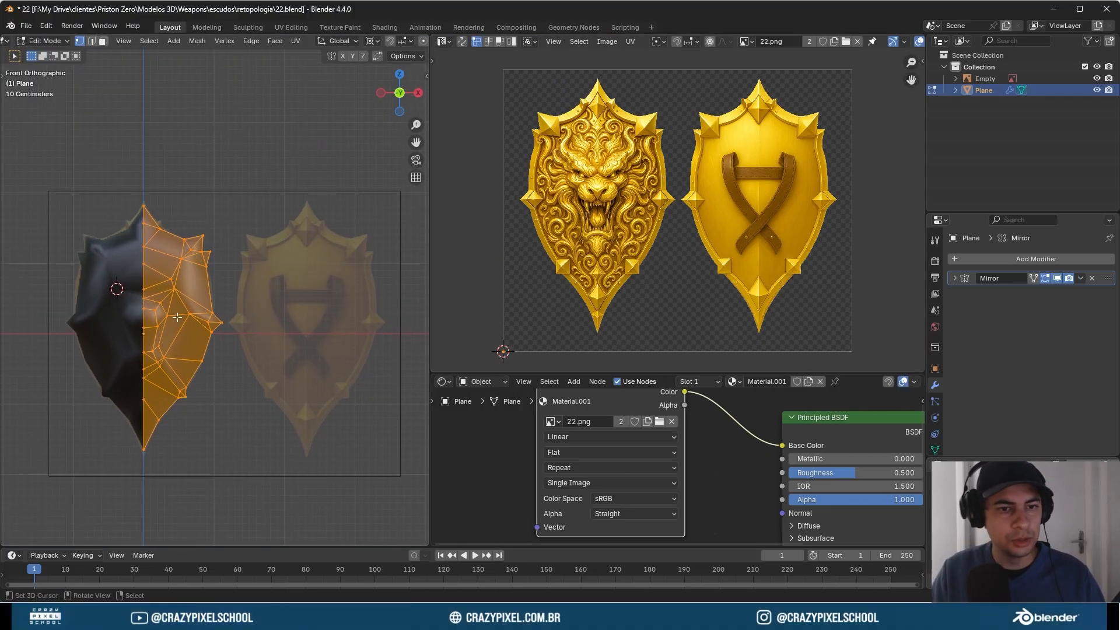
# - Unwrap the selected shield half with Project from View, using the front orthographic view
pyautogui.press('u')
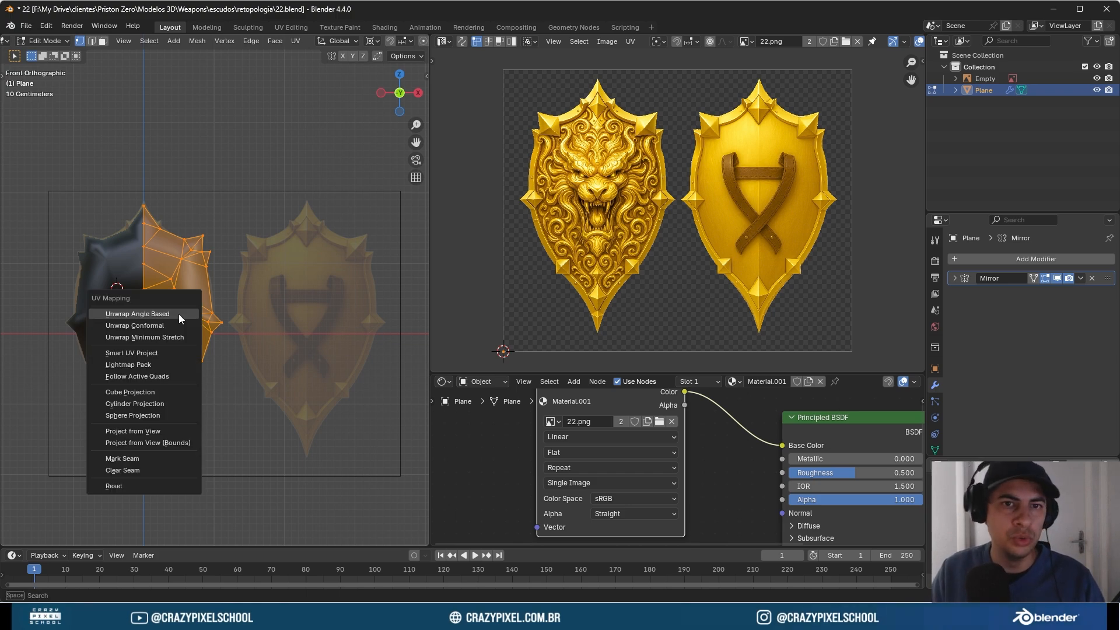
pyautogui.click(142, 435)
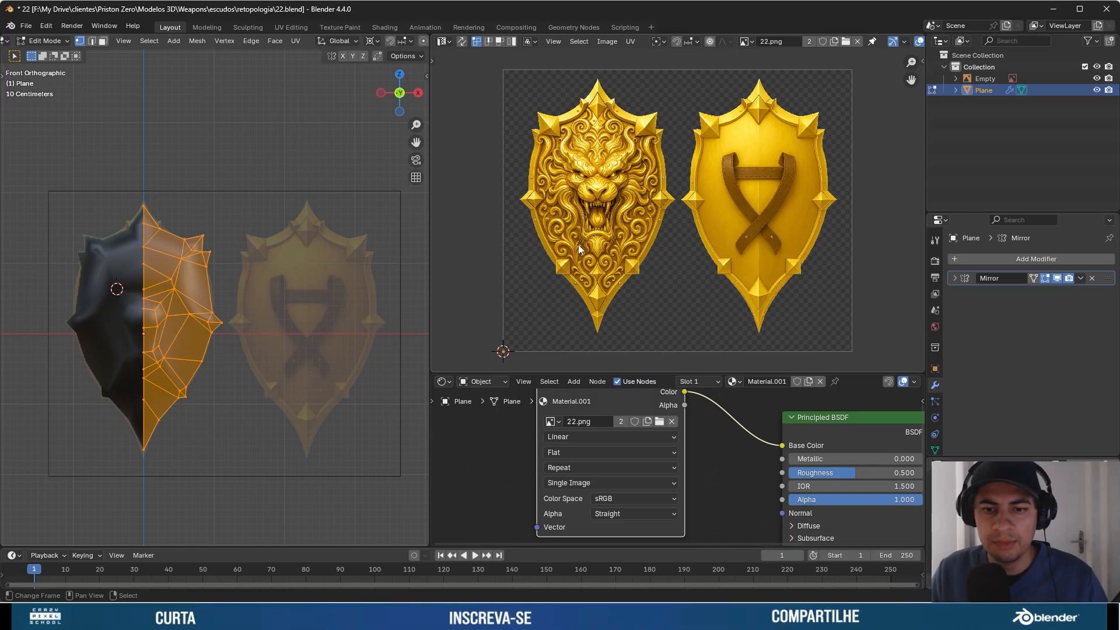
pyautogui.press('u')
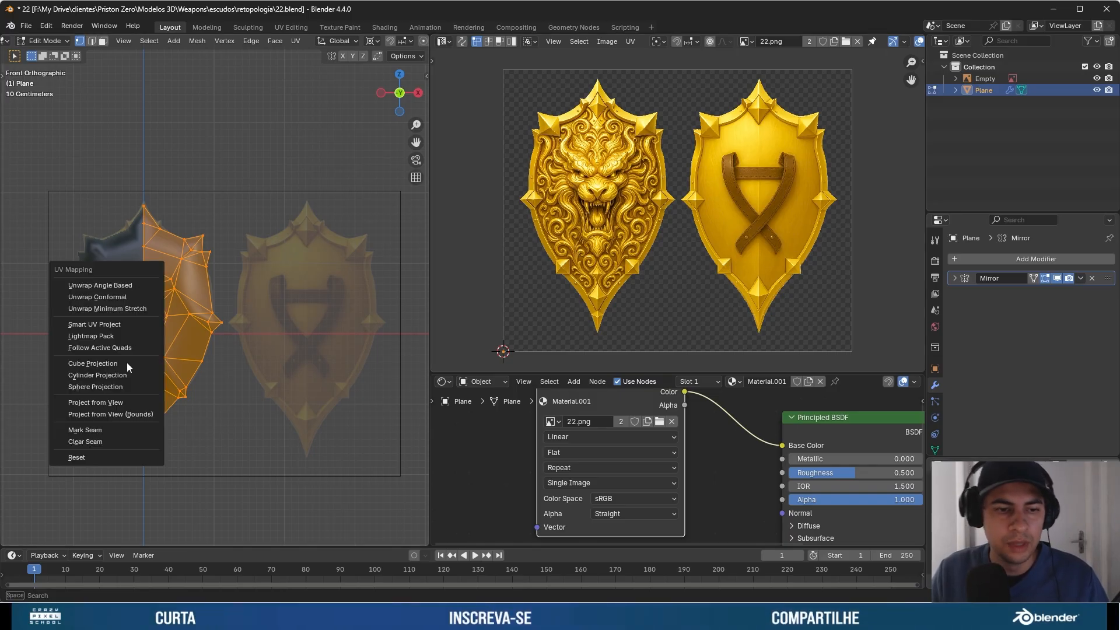
pyautogui.click(92, 407)
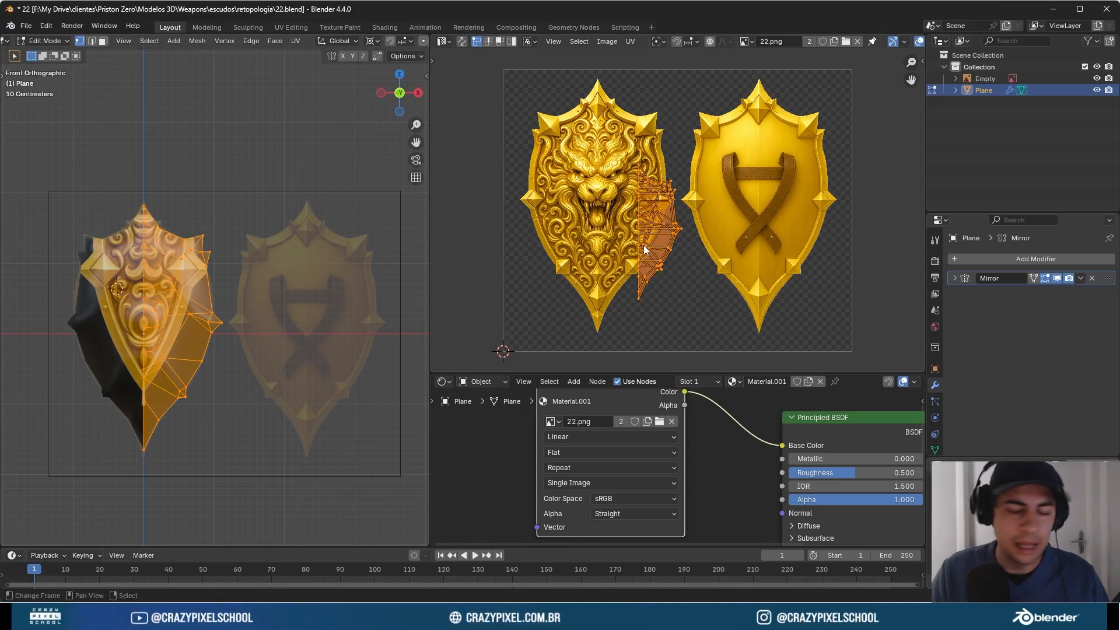
# - Move the UV island to the lion shield's centre line and scale it up uniformly to cover that shield's right half
pyautogui.scroll(2, 642, 245)
pyautogui.press('g')
pyautogui.rightClick(613, 207)
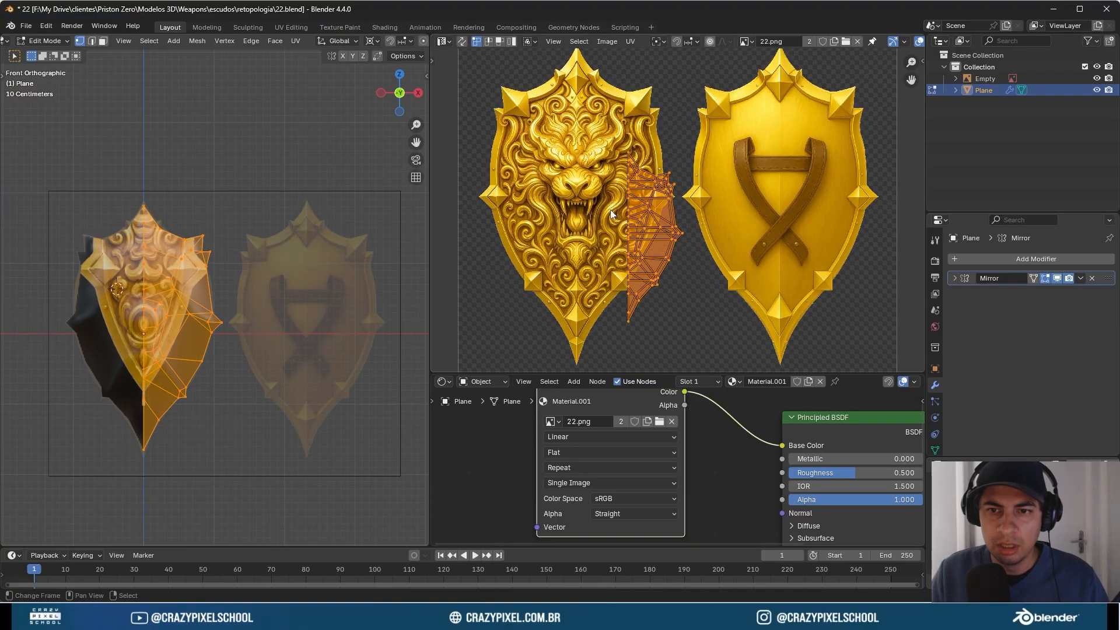
pyautogui.press('g')
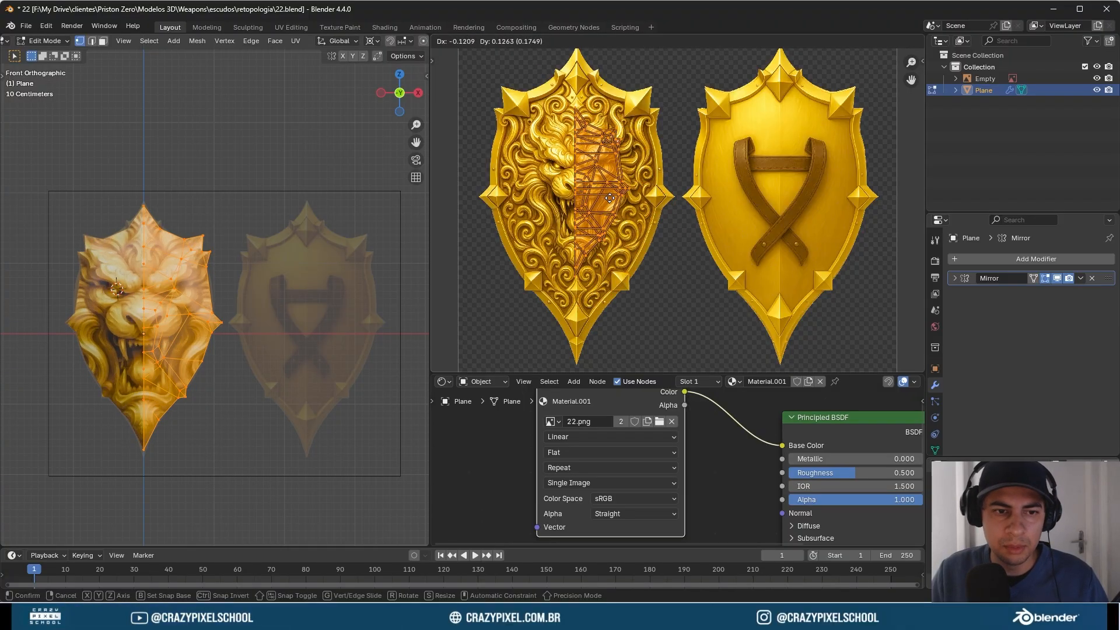
pyautogui.click(615, 204)
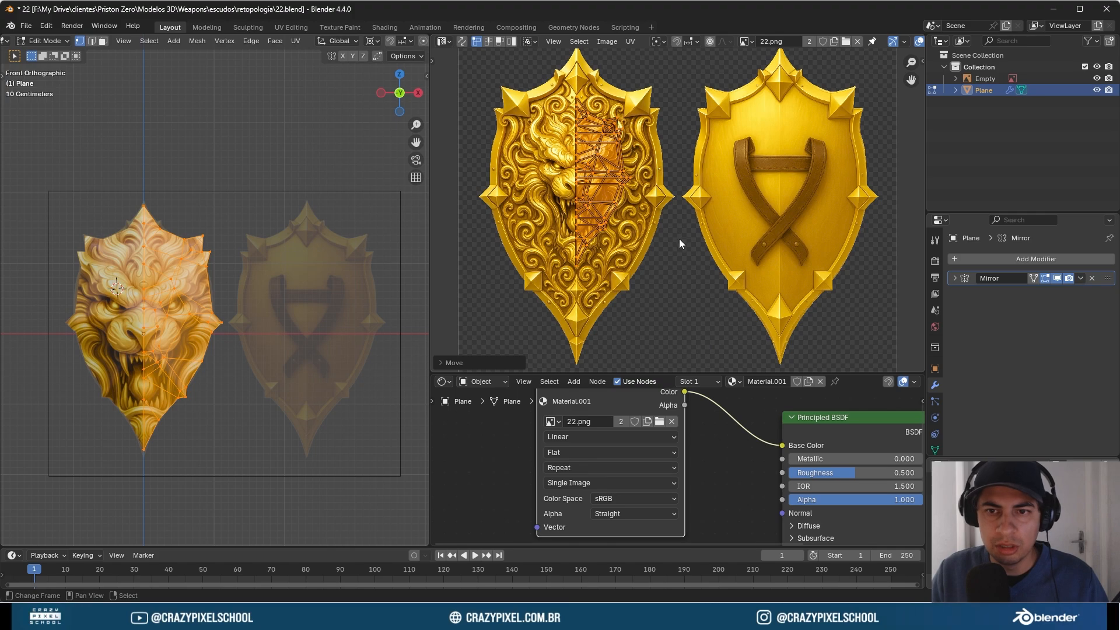
pyautogui.press('s')
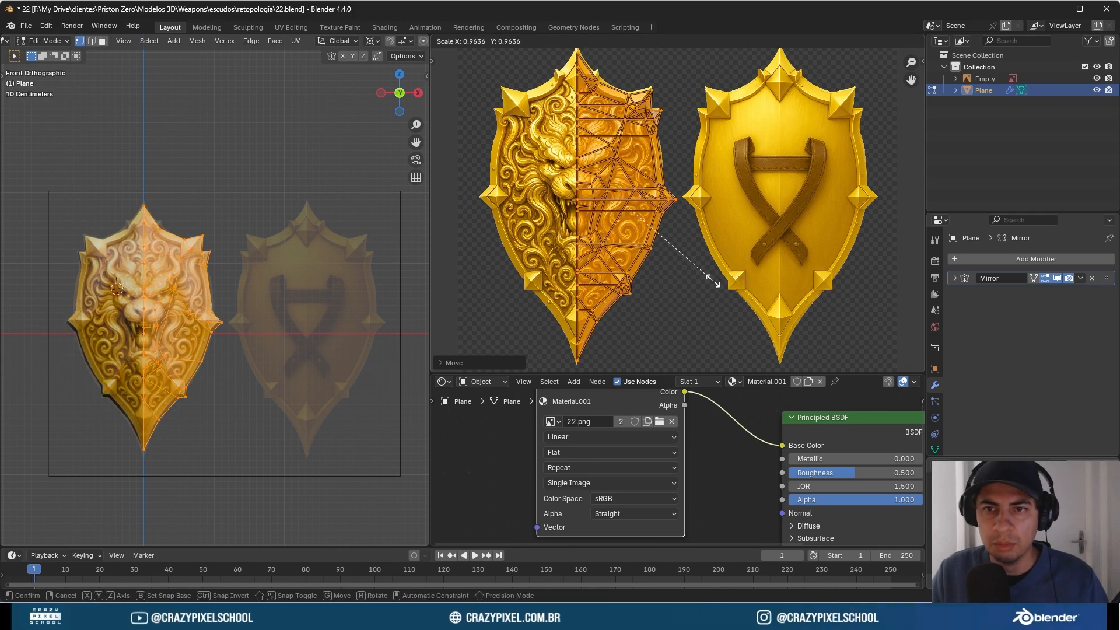
pyautogui.click(711, 278)
pyautogui.press('g')
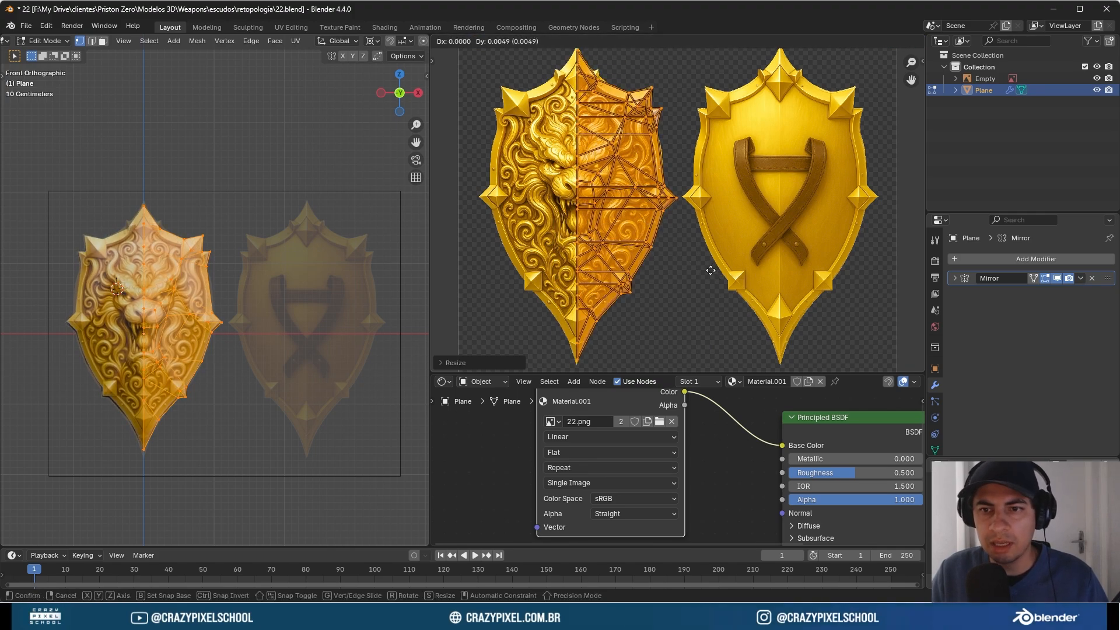
pyautogui.click(702, 270)
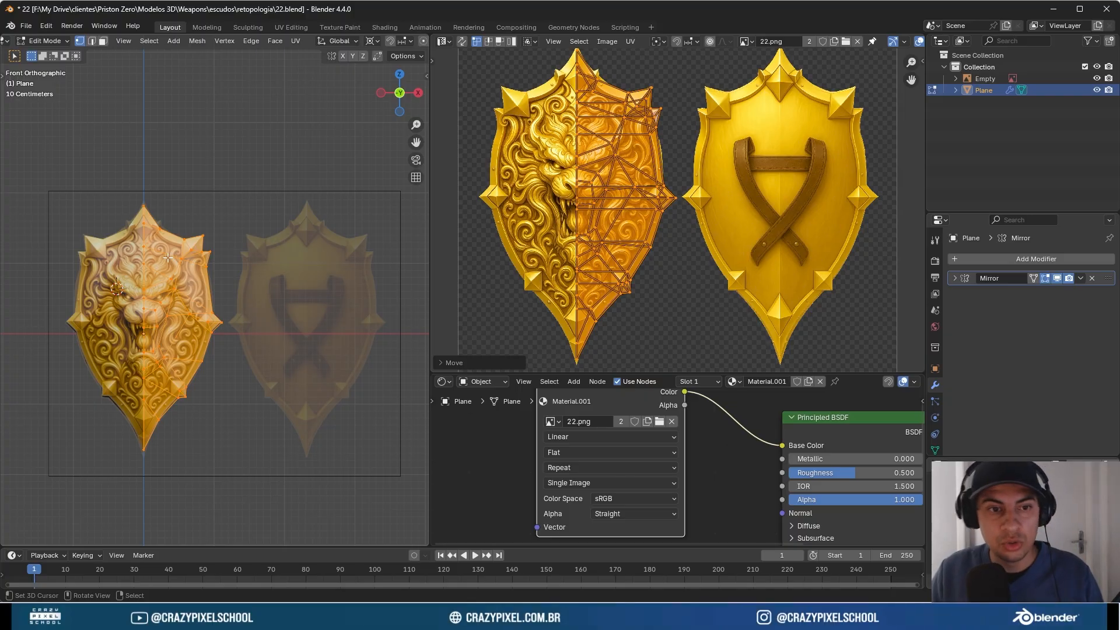
# - Nudge the whole UV island along X to align its straight edge with the lion shield's centre line
pyautogui.scroll(4, 575, 189)
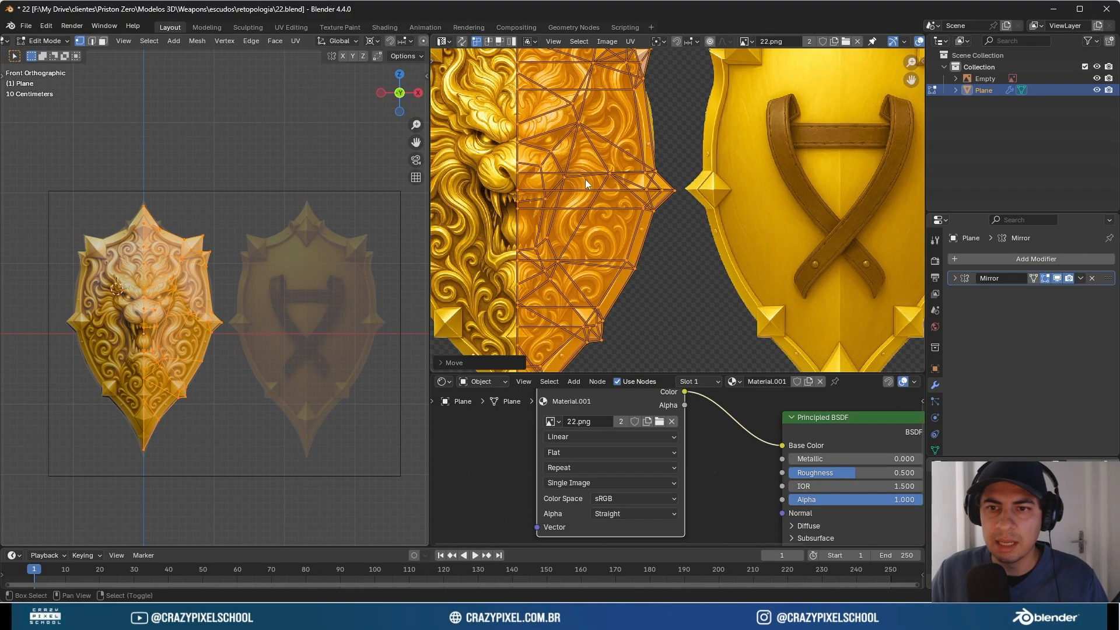
pyautogui.scroll(2, 633, 158)
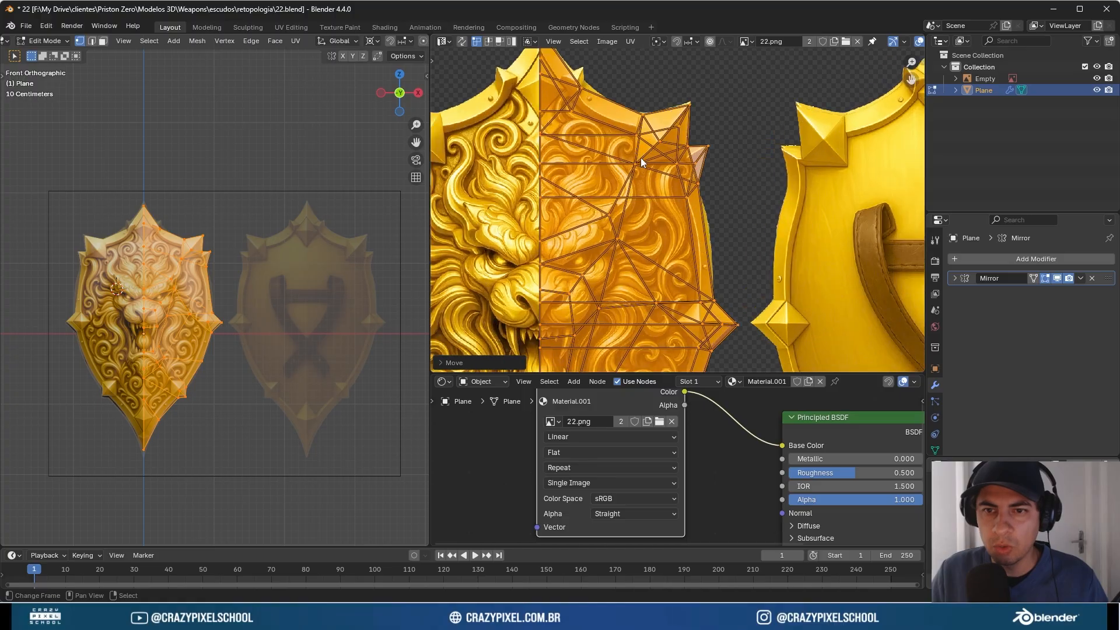
pyautogui.scroll(3, 273, 181)
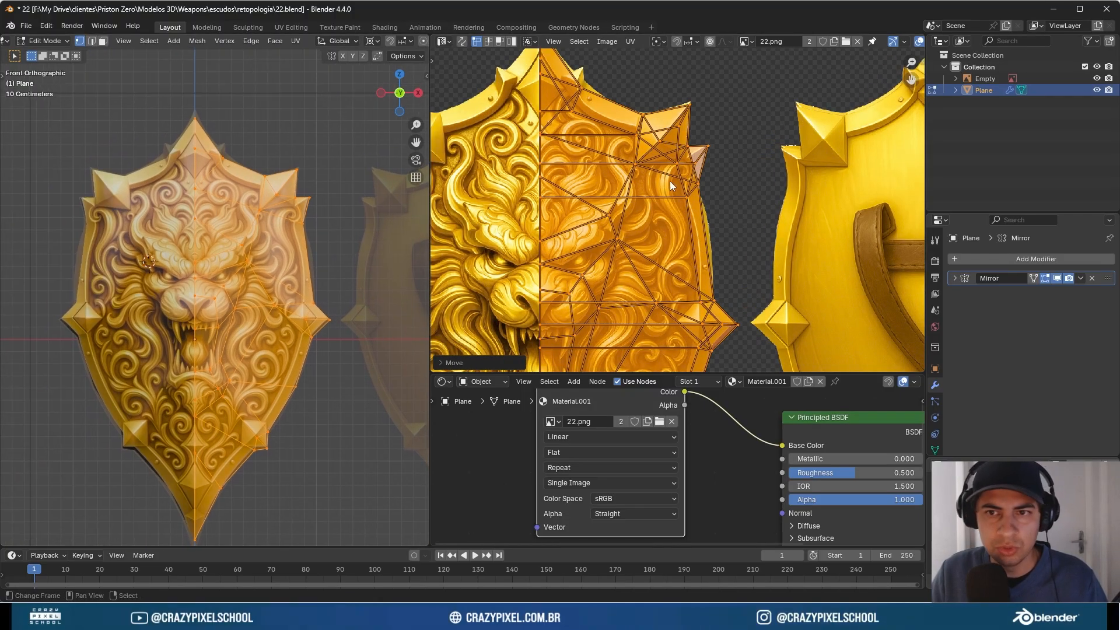
pyautogui.scroll(5, 645, 111)
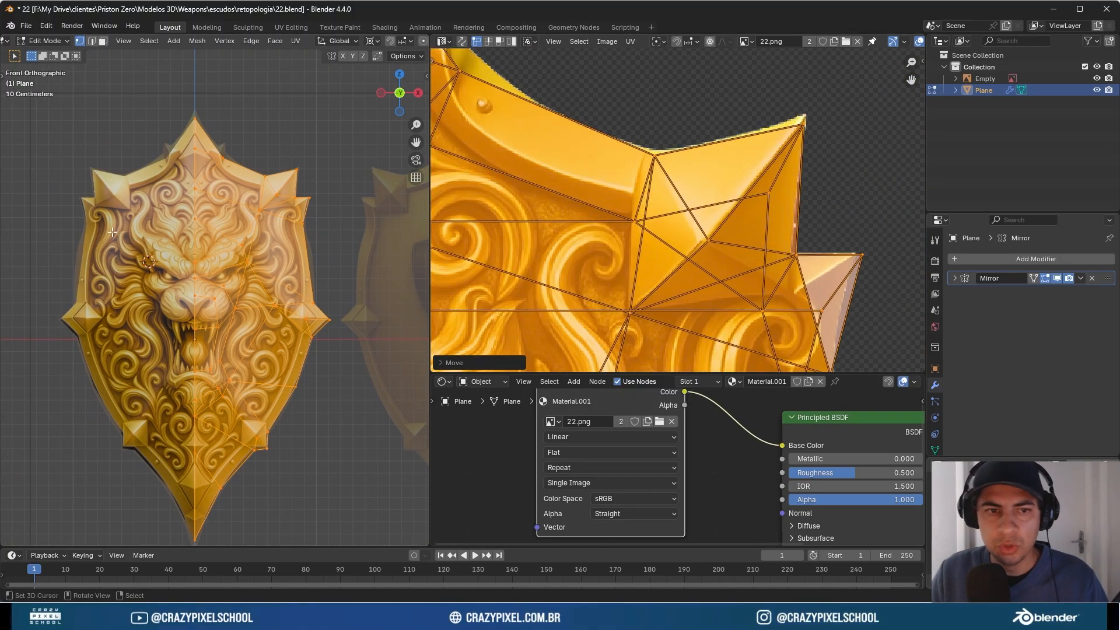
pyautogui.scroll(3, 112, 232)
pyautogui.moveTo(112, 232); pyautogui.dragTo(169, 294, button='middle')
pyautogui.press('KP_1')
pyautogui.scroll(-3, 678, 210)
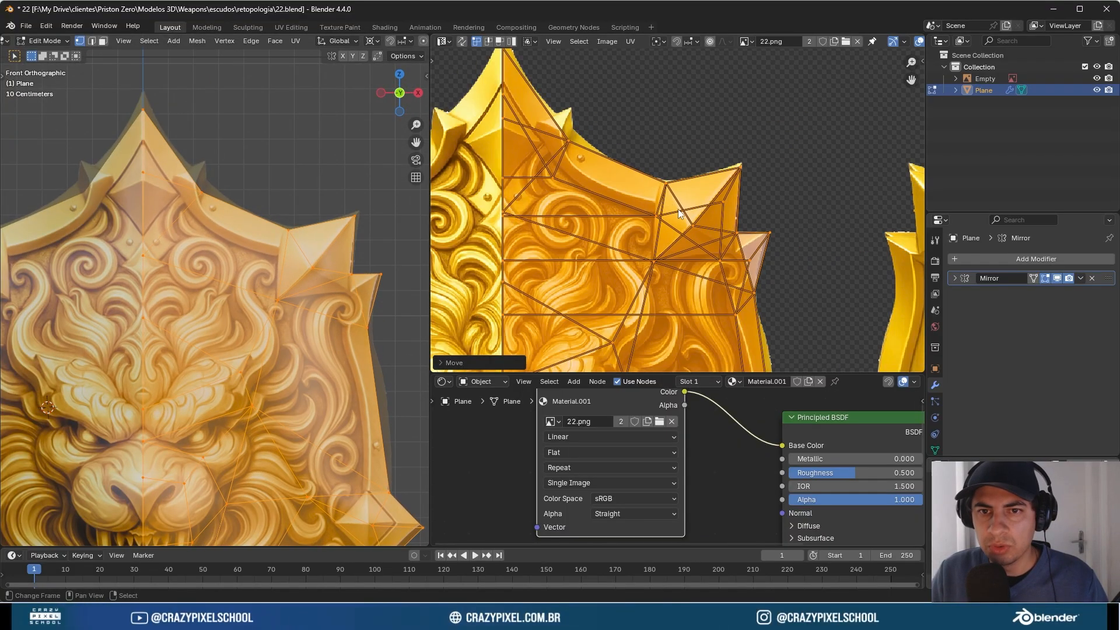
pyautogui.press('g')
pyautogui.press('x')
pyautogui.click(694, 231)
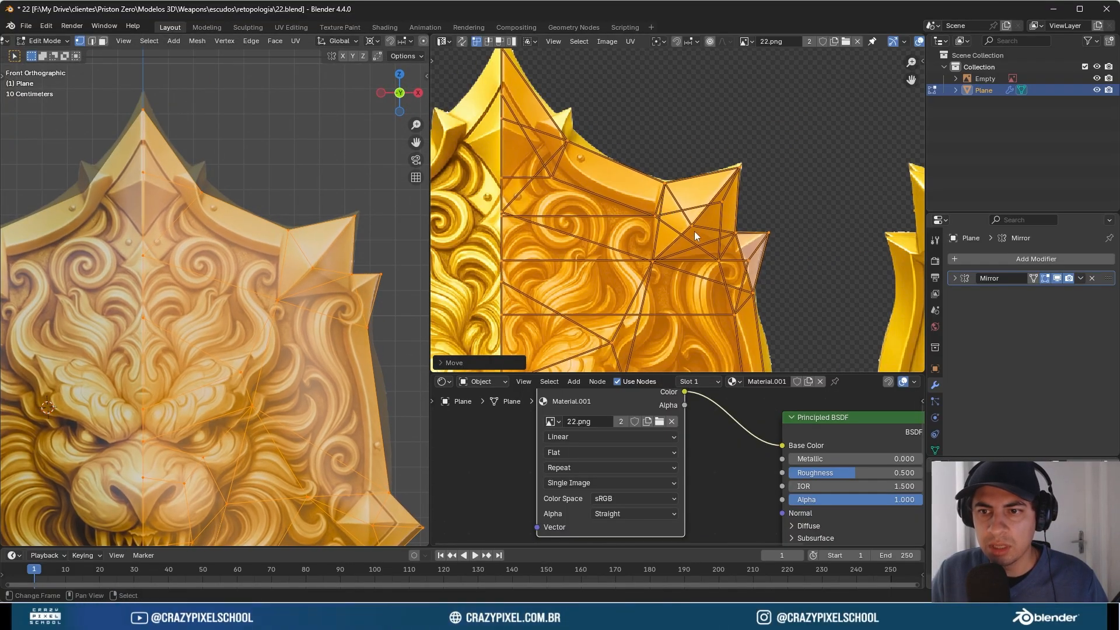
# - Move the UV vertex at the tip of the small spike below the upper-right corner spike inward onto the gold
pyautogui.scroll(-4, 694, 232)
pyautogui.moveTo(694, 232); pyautogui.dragTo(677, 174, button='middle')
pyautogui.scroll(5, 327, 315)
pyautogui.keyDown('shift'); pyautogui.moveTo(262, 292); pyautogui.dragTo(170, 347, button='middle'); pyautogui.keyUp('shift')
pyautogui.scroll(4, 170, 347)
pyautogui.keyDown('shift'); pyautogui.moveTo(403, 246); pyautogui.dragTo(326, 285, button='middle'); pyautogui.keyUp('shift')
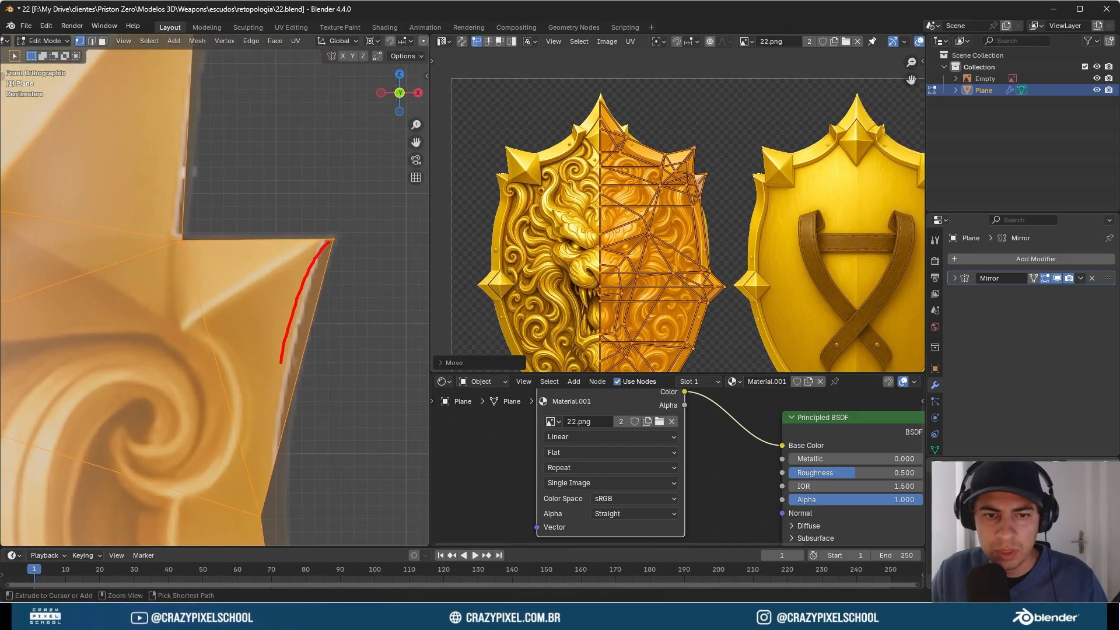
pyautogui.moveTo(330, 244)
pyautogui.mouseDown(button='middle')
pyautogui.moveTo(304, 260)
pyautogui.moveTo(324, 268)
pyautogui.mouseUp(button='middle')
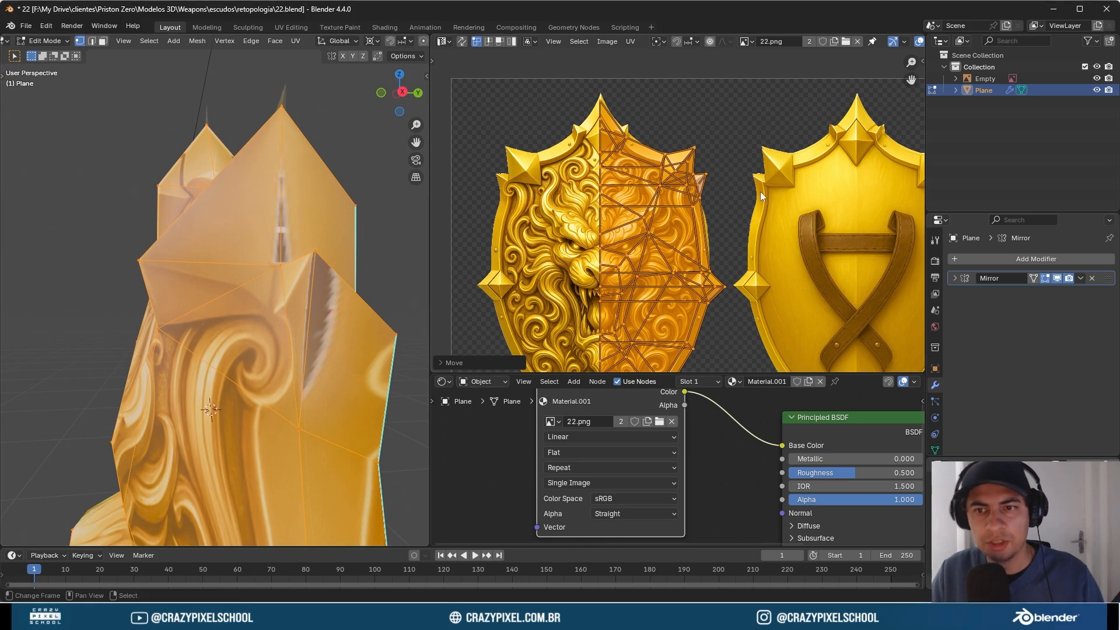
pyautogui.scroll(8, 670, 175)
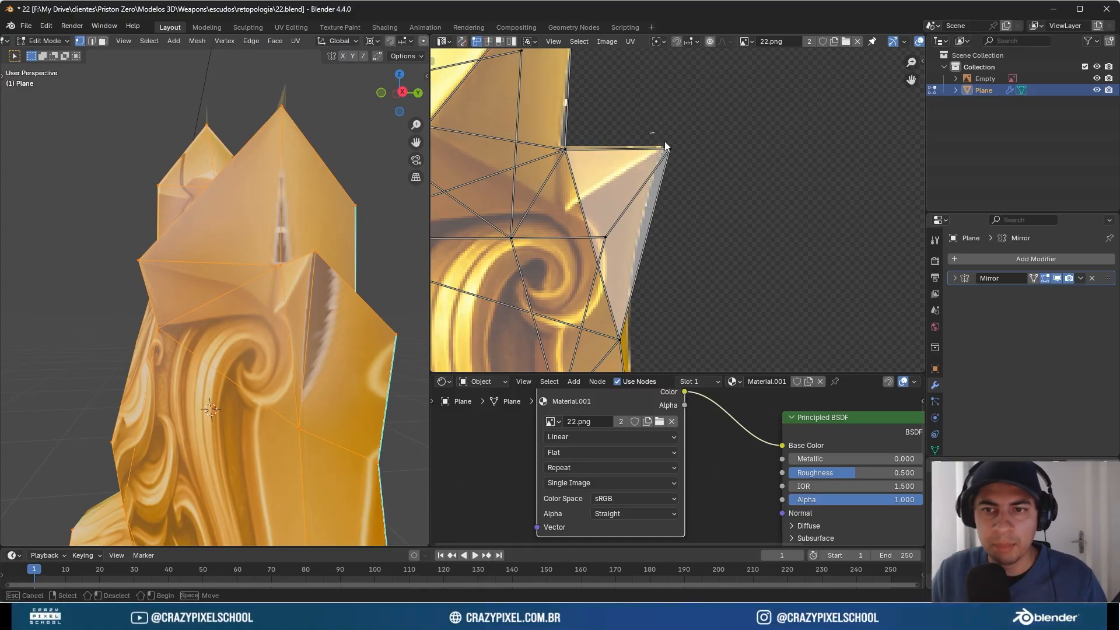
pyautogui.moveTo(646, 114); pyautogui.dragTo(682, 170)
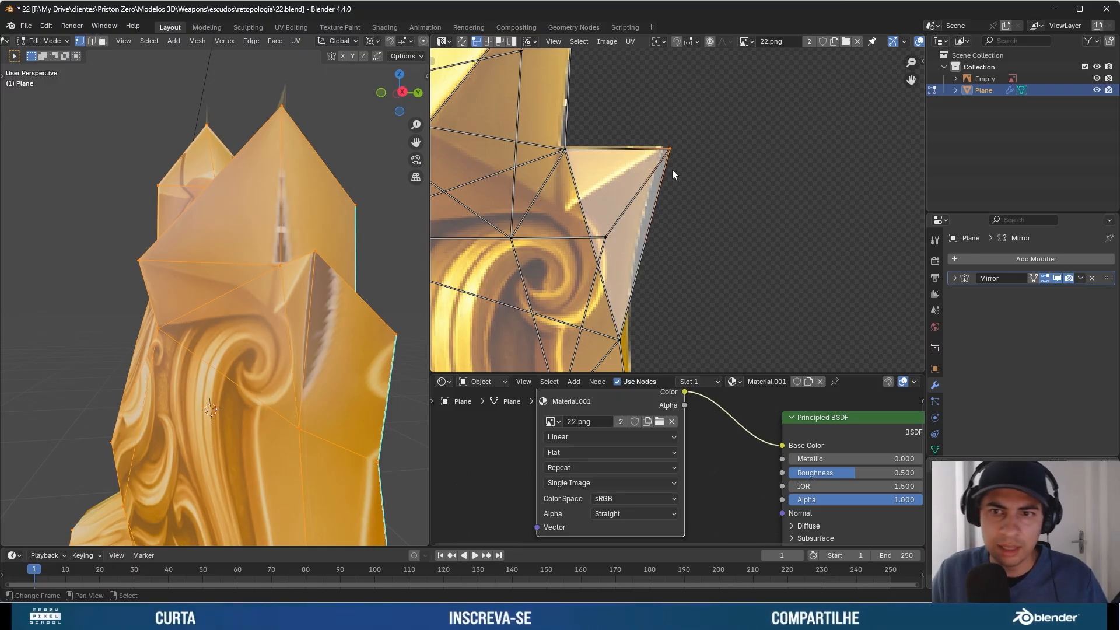
pyautogui.press('g')
pyautogui.click(642, 176)
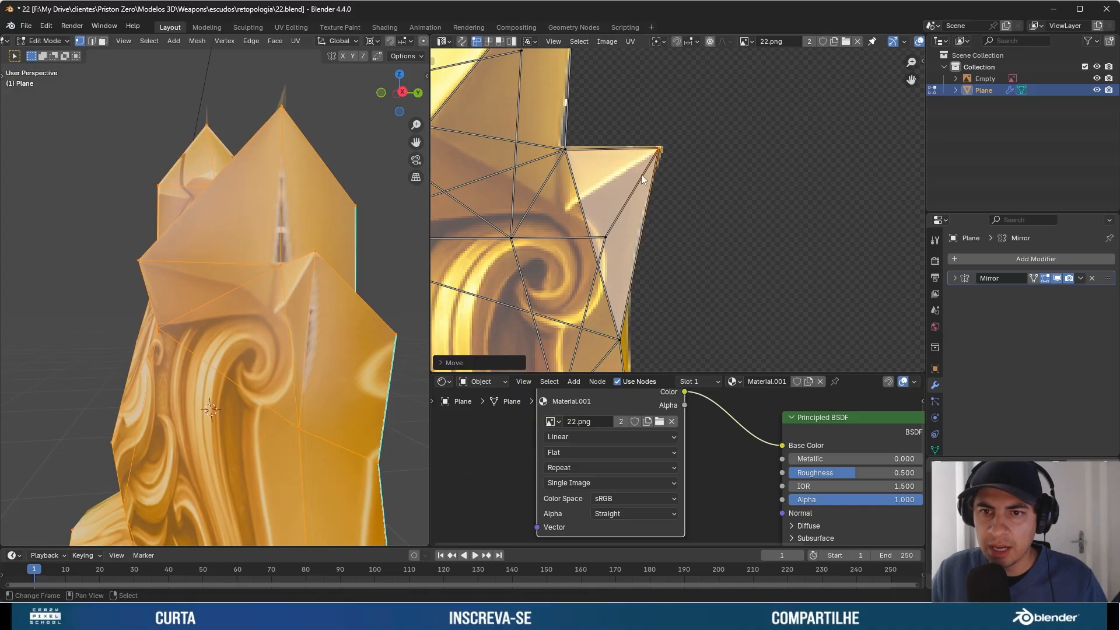
# - Pull the UV vertices at the notch between the two upper-right spikes and at the large spike's tip inside the golden artwork
pyautogui.click(582, 157)
pyautogui.press('g')
pyautogui.click(571, 158)
pyautogui.moveTo(583, 135); pyautogui.dragTo(588, 149, button='middle')
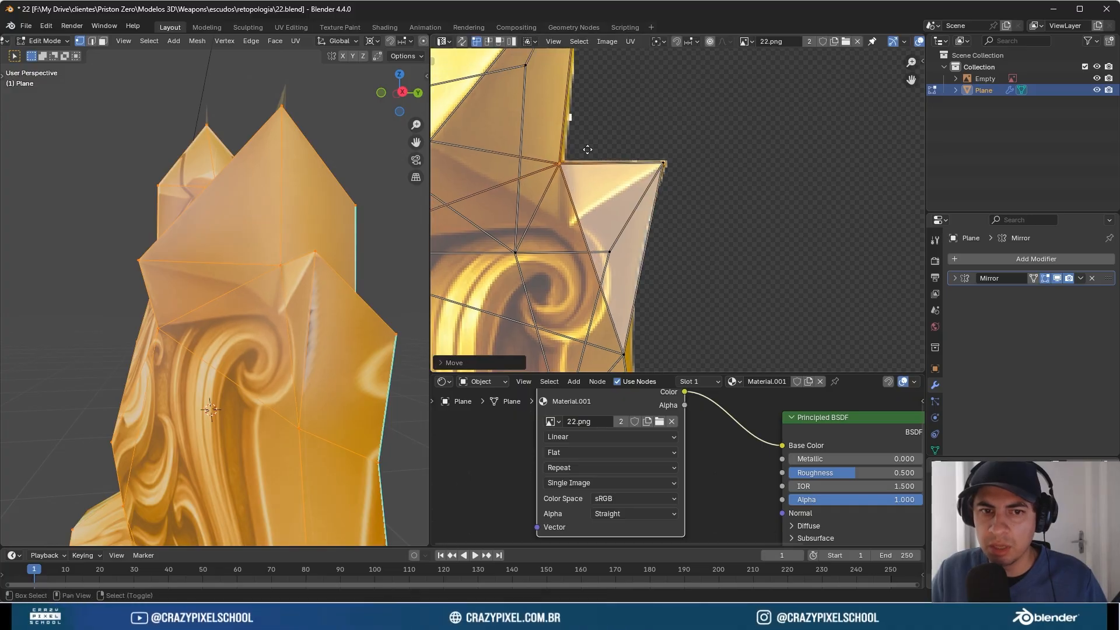
pyautogui.scroll(3, 587, 149)
pyautogui.click(661, 153)
pyautogui.press('g')
pyautogui.click(599, 208)
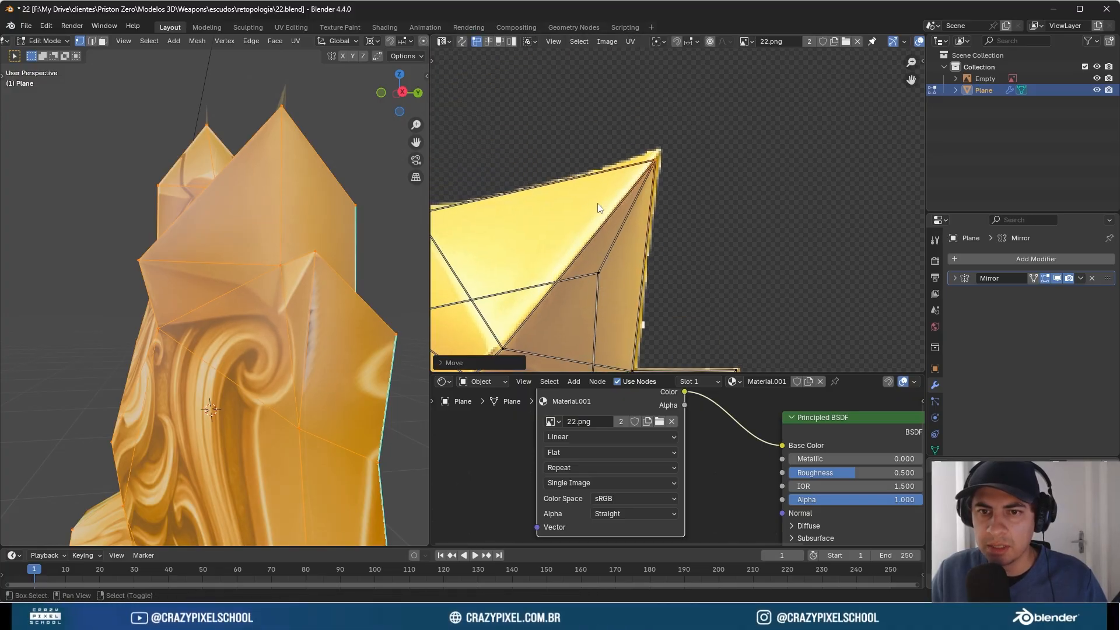
pyautogui.moveTo(598, 204); pyautogui.dragTo(825, 217, button='middle')
pyautogui.hotkey('shift', 'h')
pyautogui.hotkey('ctrl', 'z')
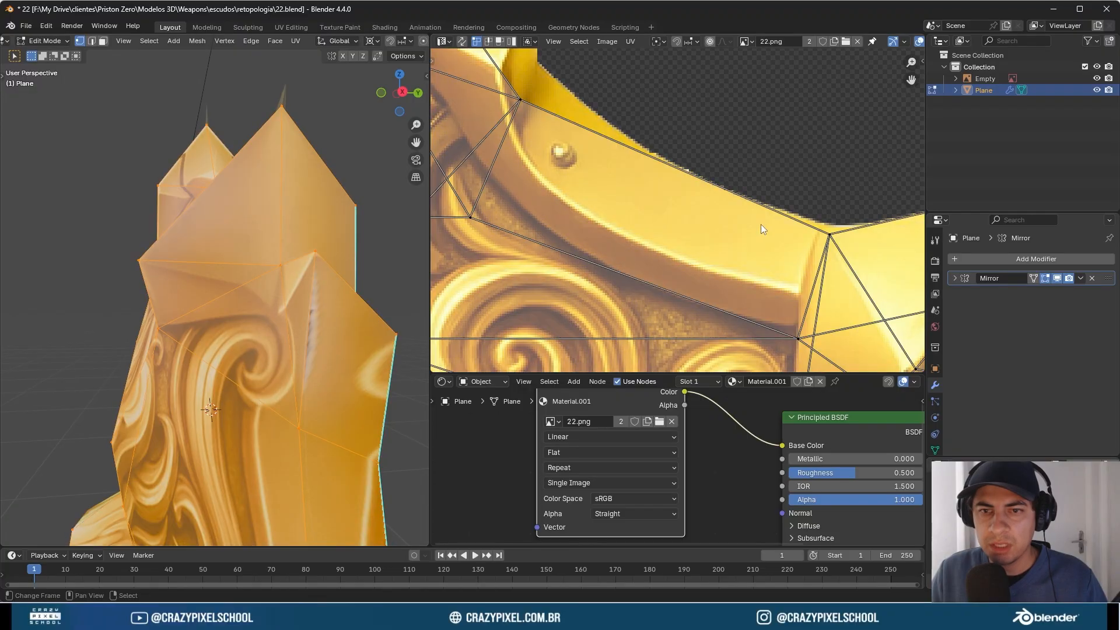
# - Move the UV vertex at the low point of the upper rim, beside the upper-right spikes, inside the golden artwork
pyautogui.press('b')
pyautogui.moveTo(817, 217); pyautogui.dragTo(838, 266)
pyautogui.press('g')
pyautogui.click(834, 268)
# - Shift the UV vertices along the lion shield's vertical centre line slightly along X to match the artwork's centre
pyautogui.scroll(-3, 595, 202)
pyautogui.moveTo(595, 202); pyautogui.dragTo(720, 265, button='middle')
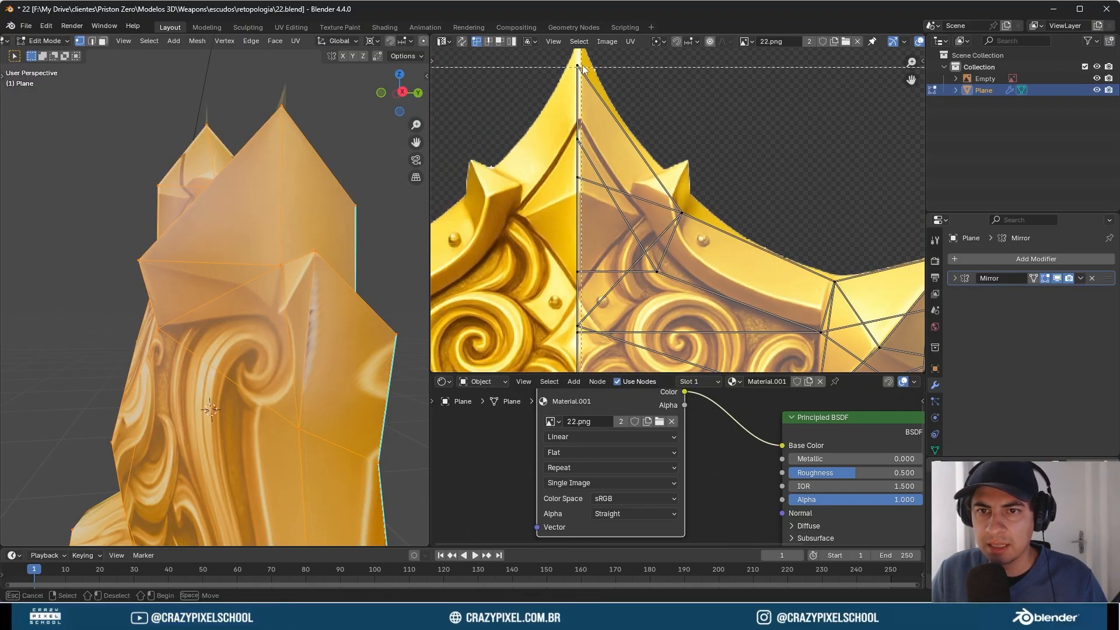
pyautogui.scroll(-5, 571, 88)
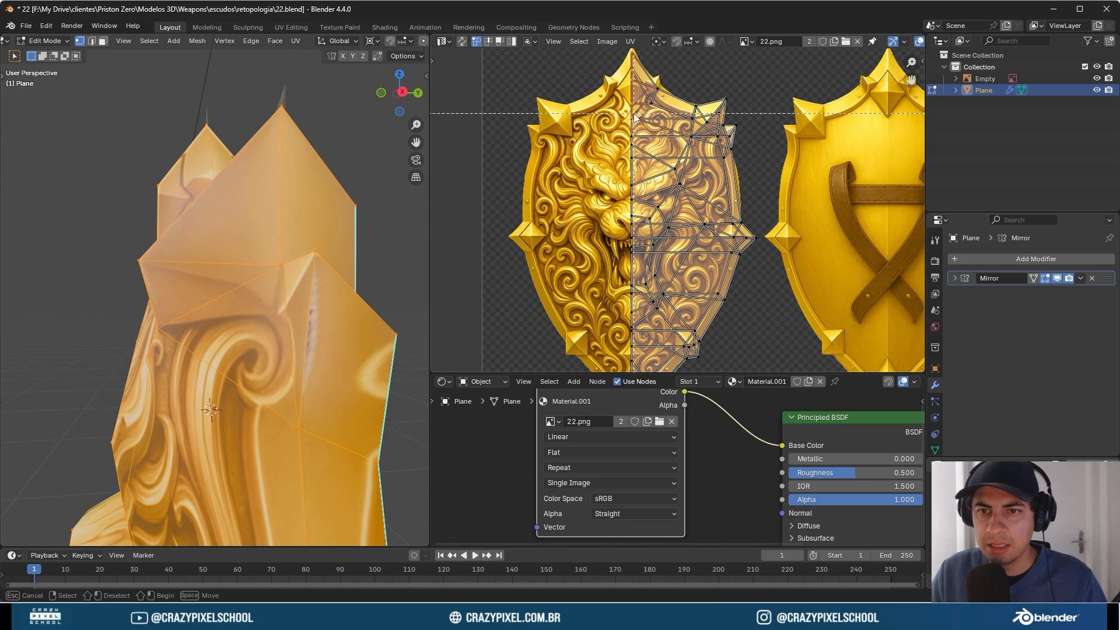
pyautogui.scroll(4, 635, 350)
pyautogui.press('b')
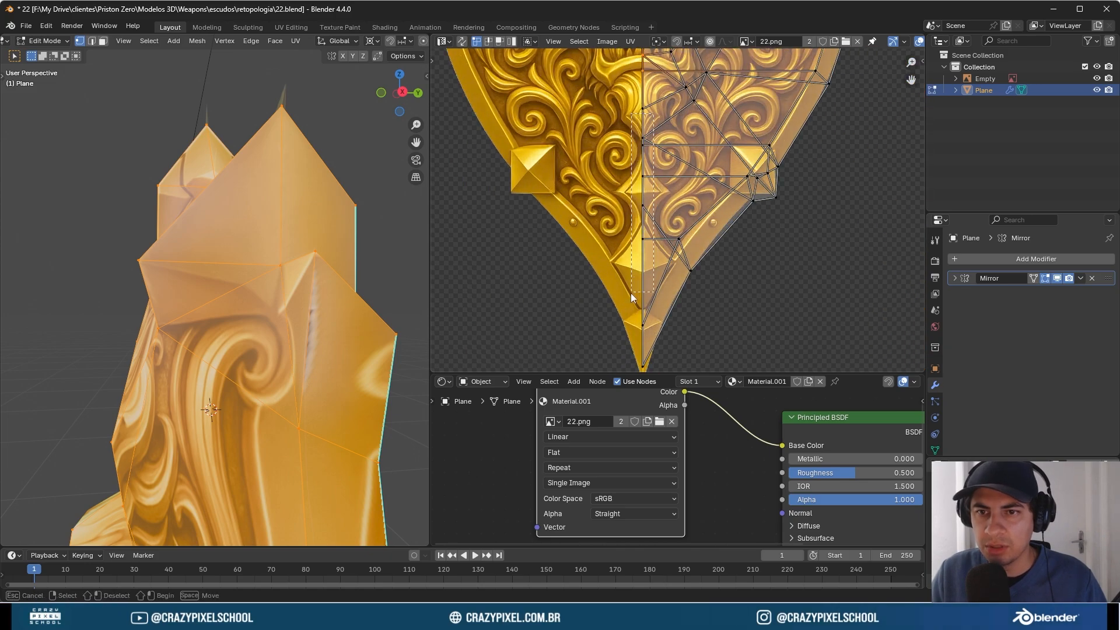
pyautogui.moveTo(631, 293); pyautogui.dragTo(630, 292)
pyautogui.moveTo(647, 246); pyautogui.dragTo(658, 211, button='middle')
pyautogui.press('b')
pyautogui.moveTo(657, 212); pyautogui.dragTo(635, 341)
pyautogui.scroll(4, 702, 253)
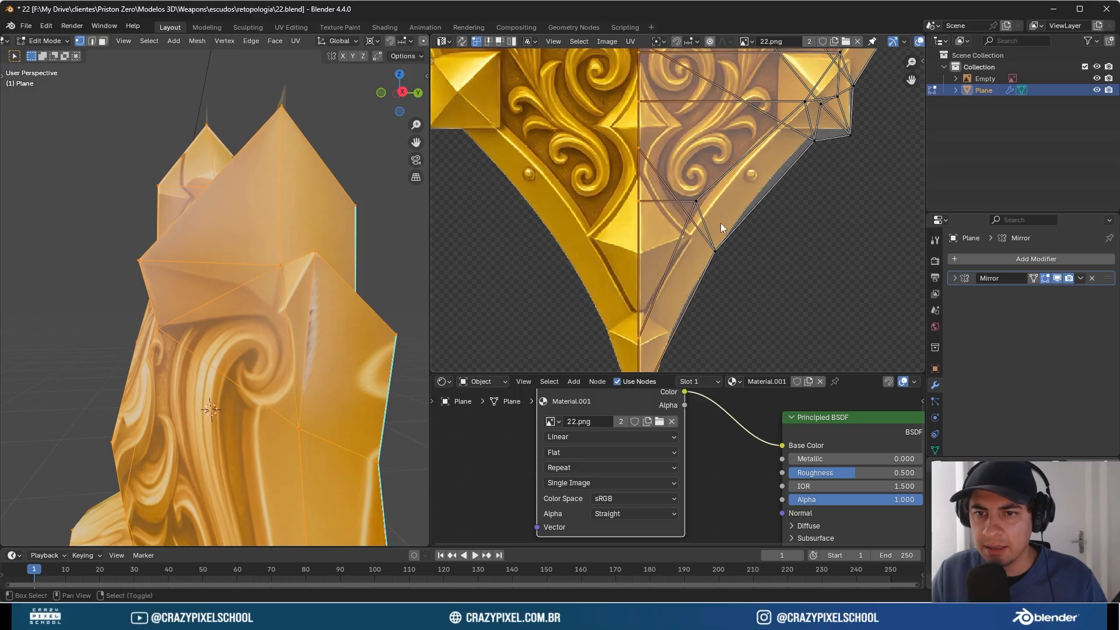
pyautogui.press('g')
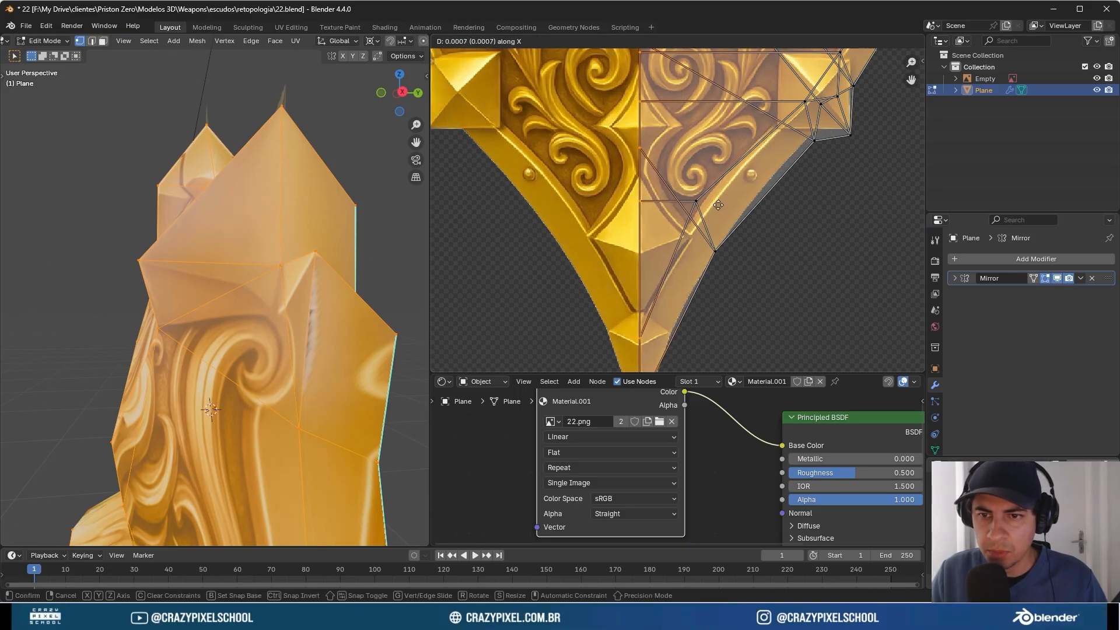
pyautogui.click(675, 236)
# - Move the UV vertex at the shield's bottom tip along Y so it sits within the gold
pyautogui.moveTo(215, 251); pyautogui.dragTo(213, 270, button='middle')
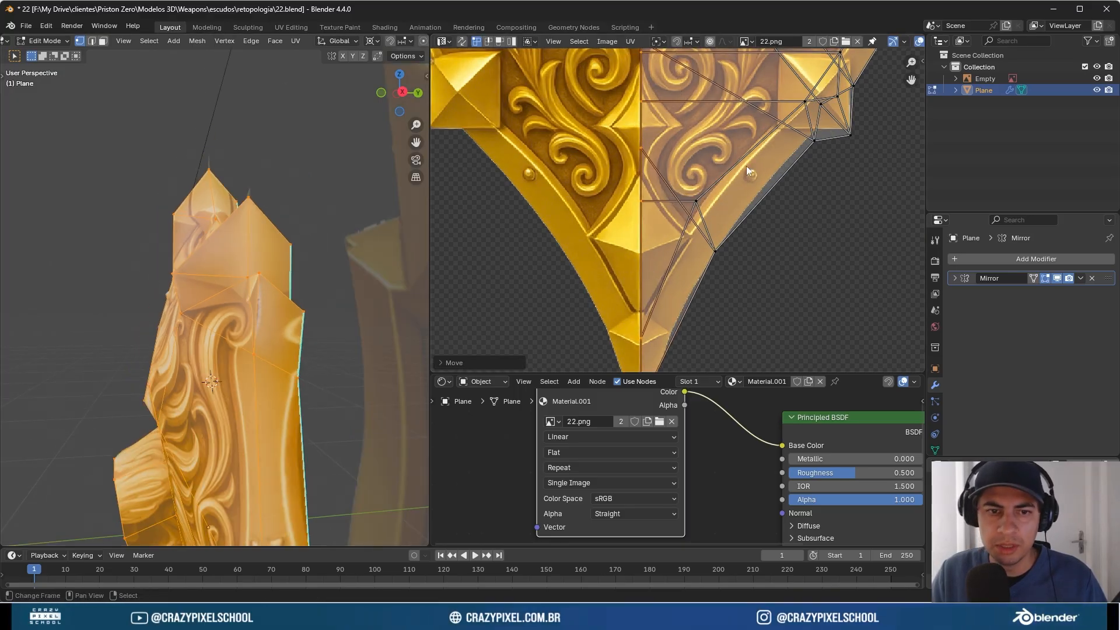
pyautogui.moveTo(787, 181); pyautogui.dragTo(623, 220, button='middle')
pyautogui.moveTo(272, 275); pyautogui.dragTo(283, 245, button='middle')
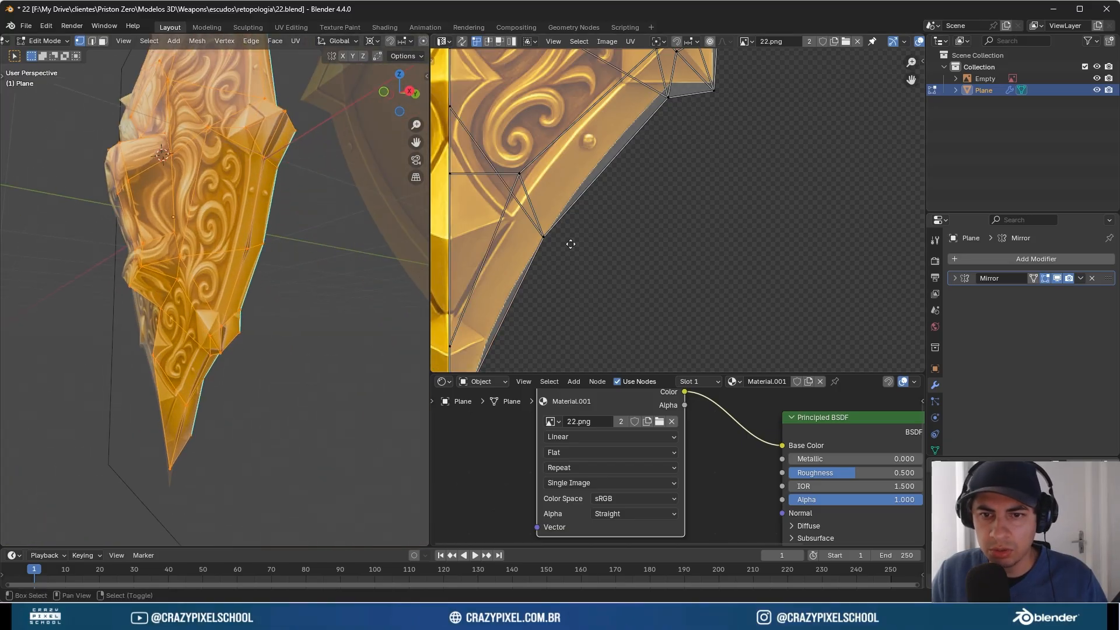
pyautogui.moveTo(549, 269); pyautogui.dragTo(614, 193, button='middle')
pyautogui.press('g')
pyautogui.press('y')
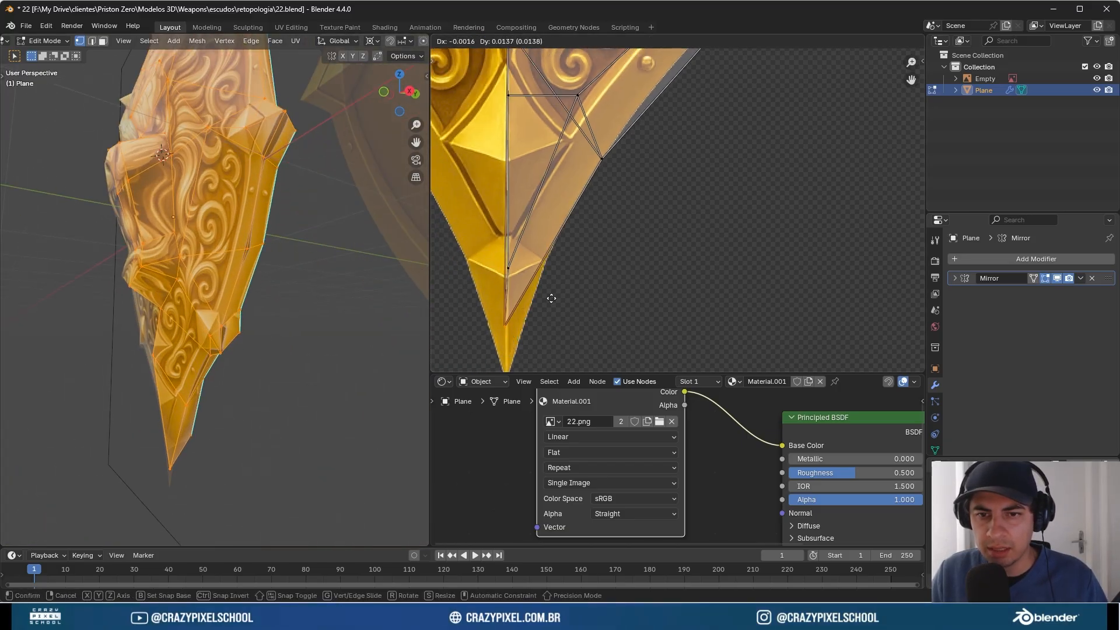
pyautogui.rightClick(551, 303)
pyautogui.press('g')
pyautogui.press('y')
pyautogui.click(552, 289)
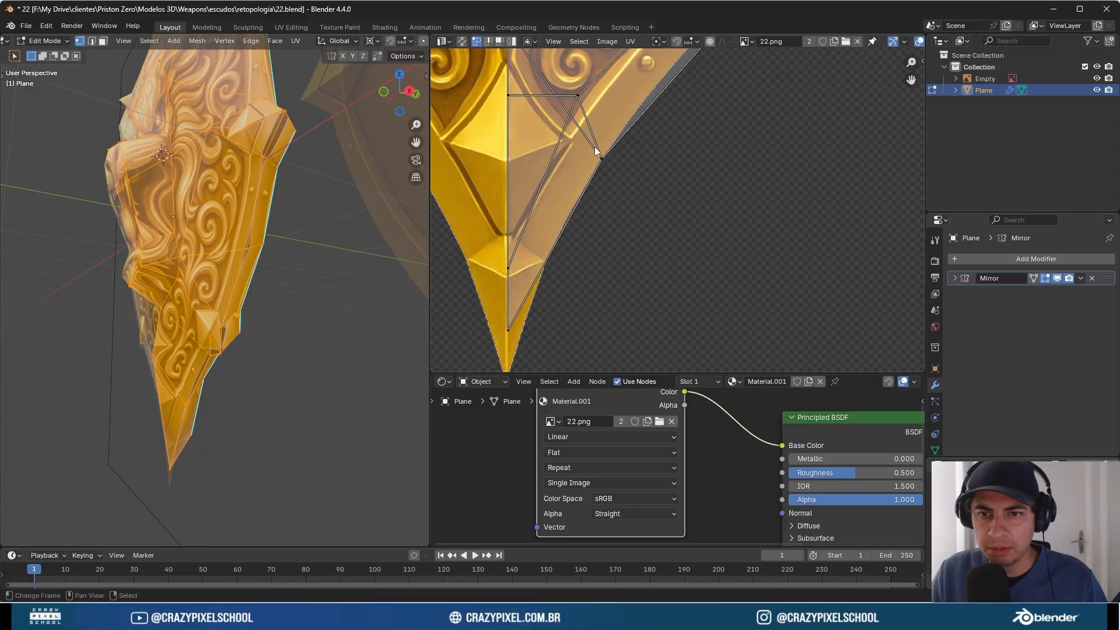
# - Pull the UV vertices on the lower rim's outer edge and at the notch below the lower-right square stud onto the gold
pyautogui.press('g')
pyautogui.press('y')
pyautogui.click(690, 172)
pyautogui.scroll(6, 690, 172)
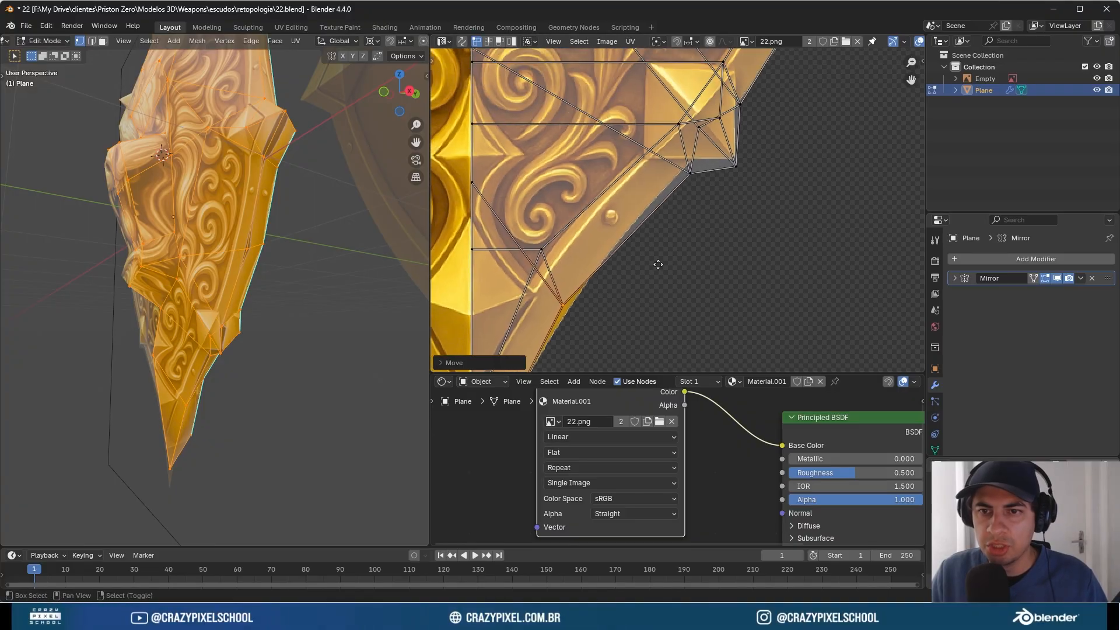
pyautogui.press('g')
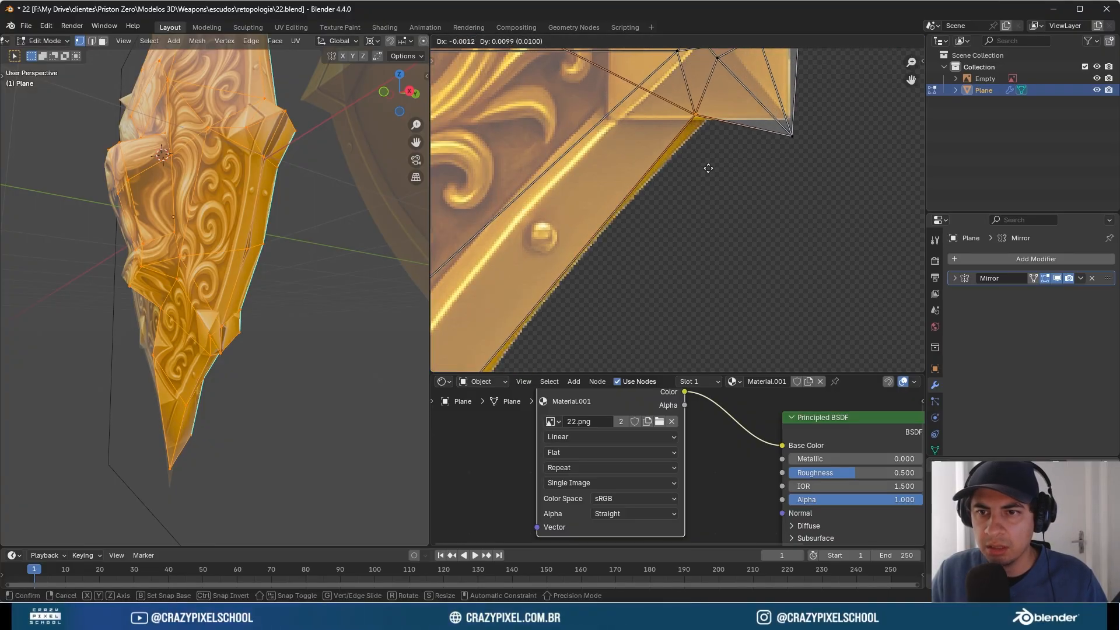
pyautogui.click(707, 163)
# - Fit the UV vertices at the square stud's lower-right corner and at its upper junction with the rim inside the artwork
pyautogui.moveTo(769, 146); pyautogui.dragTo(730, 218, button='middle')
pyautogui.moveTo(745, 197); pyautogui.dragTo(769, 220)
pyautogui.press('g')
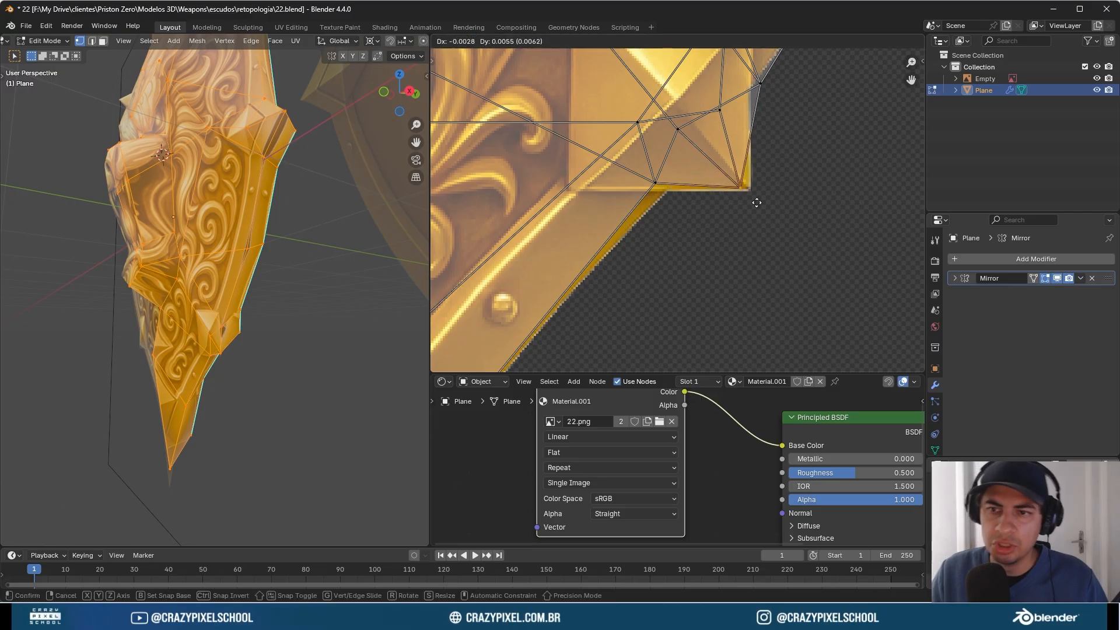
pyautogui.click(762, 199)
pyautogui.moveTo(770, 70); pyautogui.dragTo(752, 192, button='middle')
pyautogui.click(753, 191)
pyautogui.press('b')
pyautogui.moveTo(730, 184); pyautogui.dragTo(764, 219)
pyautogui.press('g')
pyautogui.click(748, 207)
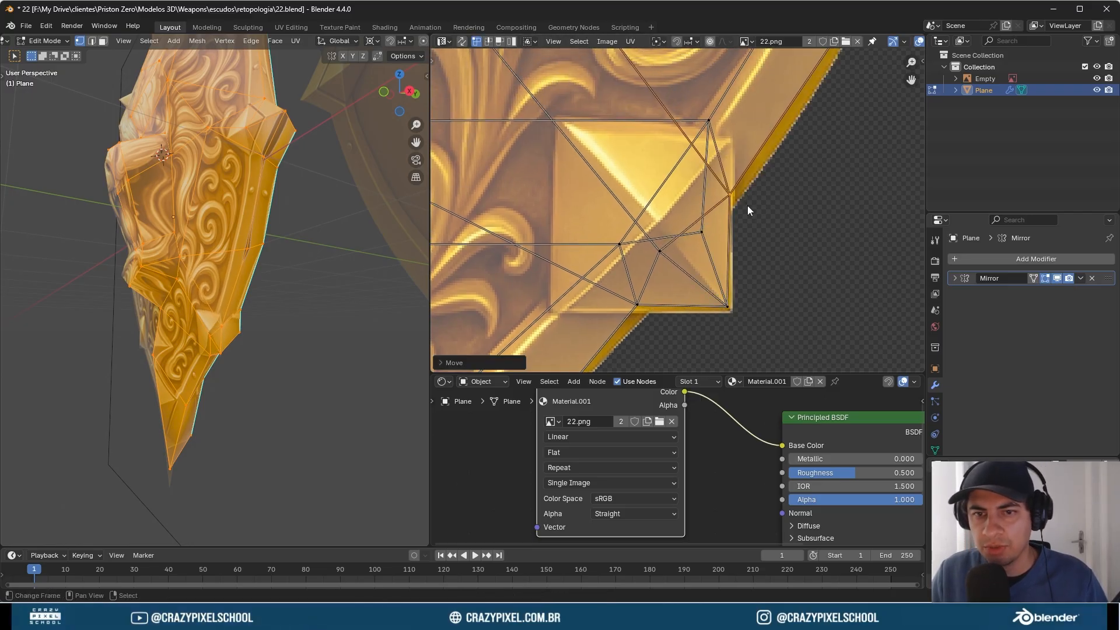
# - Move the mesh vertex at the lower-right square stud's peak along the global Y axis
pyautogui.moveTo(191, 280); pyautogui.dragTo(225, 316, button='middle')
pyautogui.press('KP_1')
pyautogui.rightClick(202, 306)
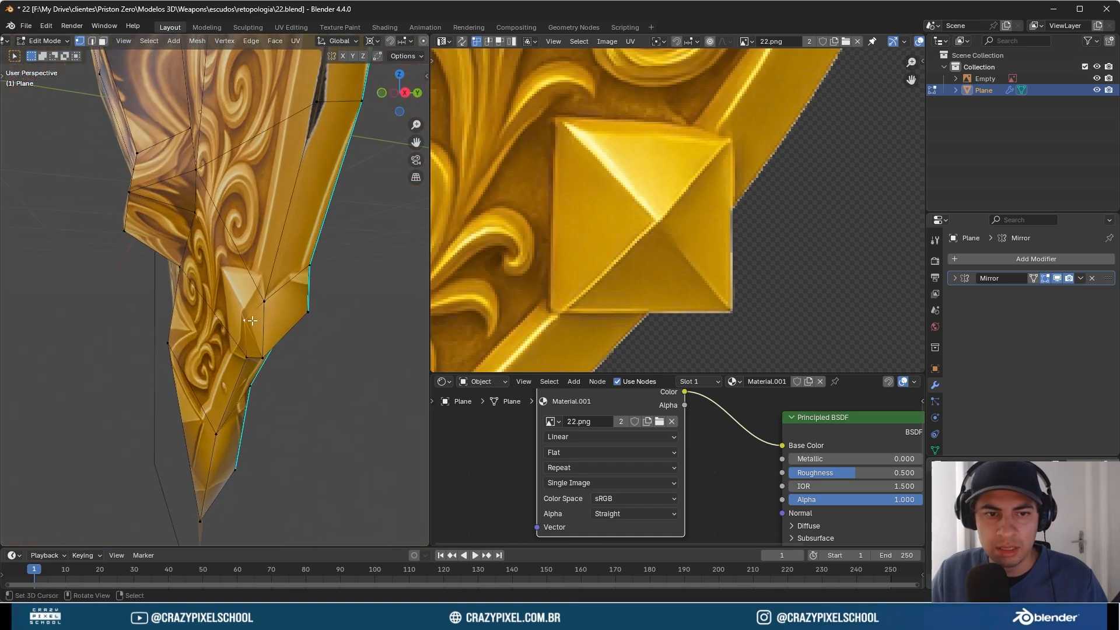
pyautogui.press('g')
pyautogui.press('y')
pyautogui.rightClick(291, 320)
pyautogui.press('g')
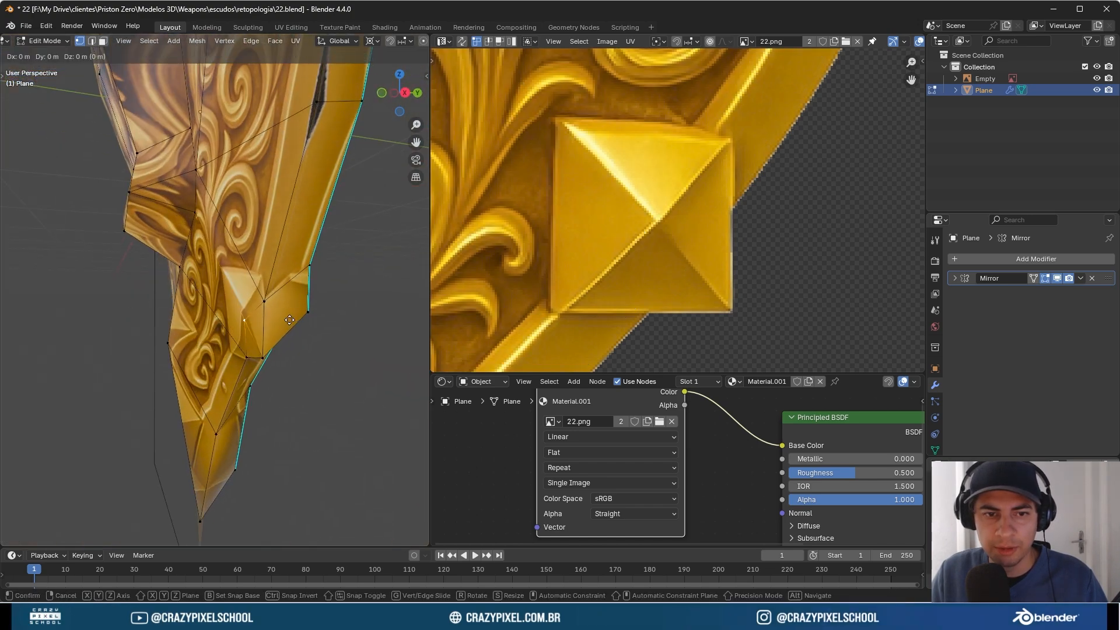
pyautogui.press('y')
pyautogui.click(285, 320)
# - Select the whole mesh and move the stud's central UV vertex onto the painted pyramid's peak
pyautogui.press('a')
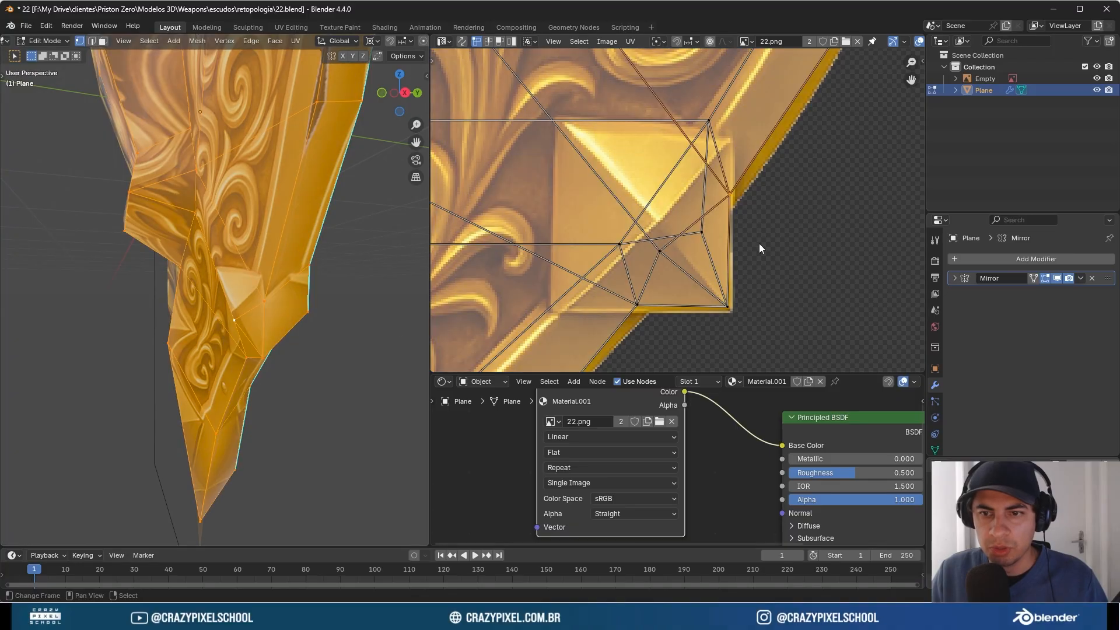
pyautogui.click(666, 250)
pyautogui.press('g')
pyautogui.click(665, 222)
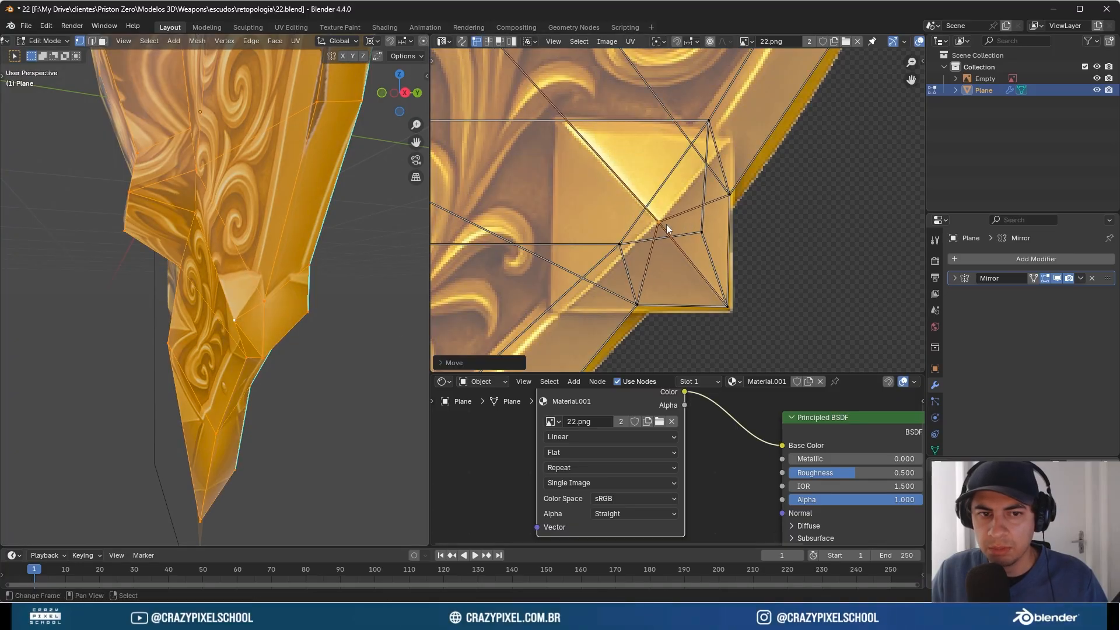
pyautogui.moveTo(274, 315); pyautogui.dragTo(318, 312, button='middle')
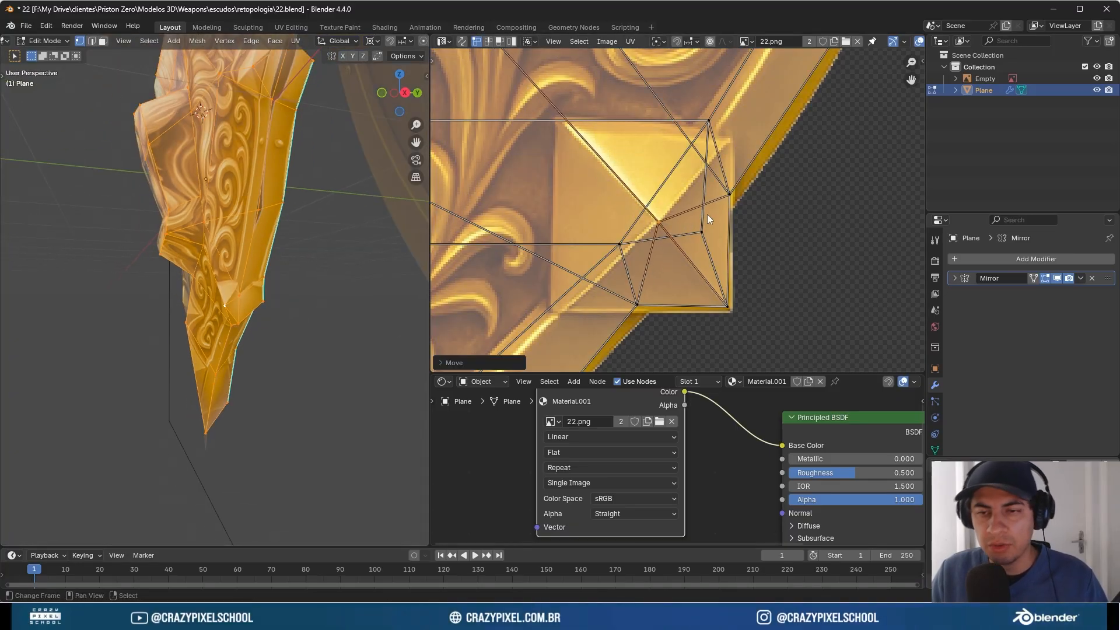
pyautogui.scroll(-7, 706, 216)
pyautogui.moveTo(219, 275); pyautogui.dragTo(286, 270, button='middle')
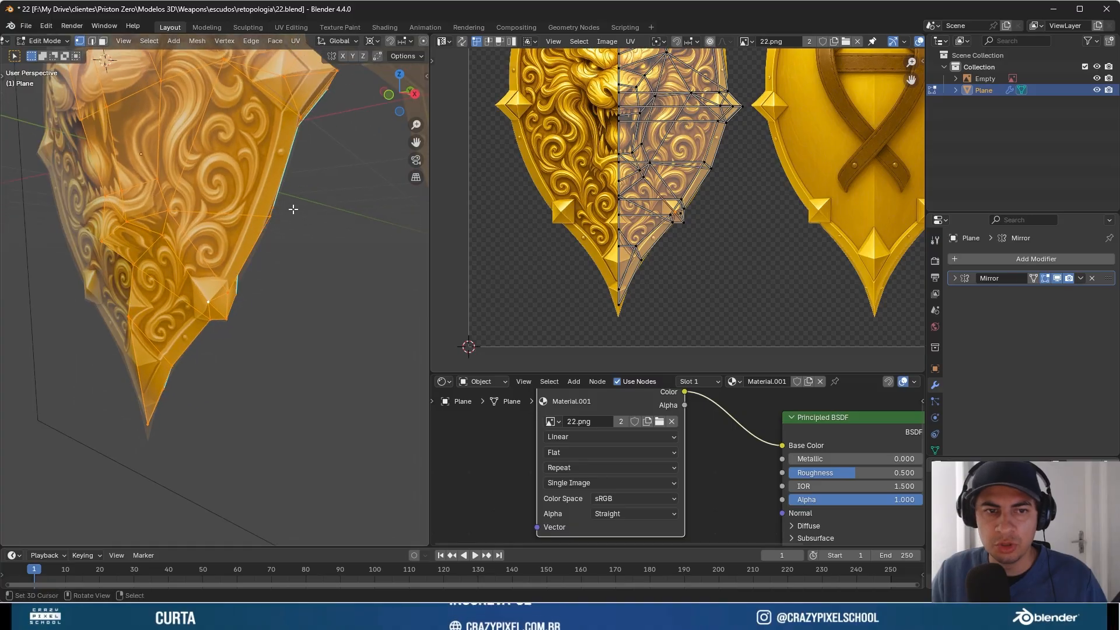
pyautogui.hotkey('ctrl', '2')
pyautogui.moveTo(149, 122)
pyautogui.mouseDown()
pyautogui.moveTo(68, 338)
pyautogui.moveTo(101, 207)
pyautogui.mouseUp()
pyautogui.moveTo(466, 43); pyautogui.dragTo(466, 37)
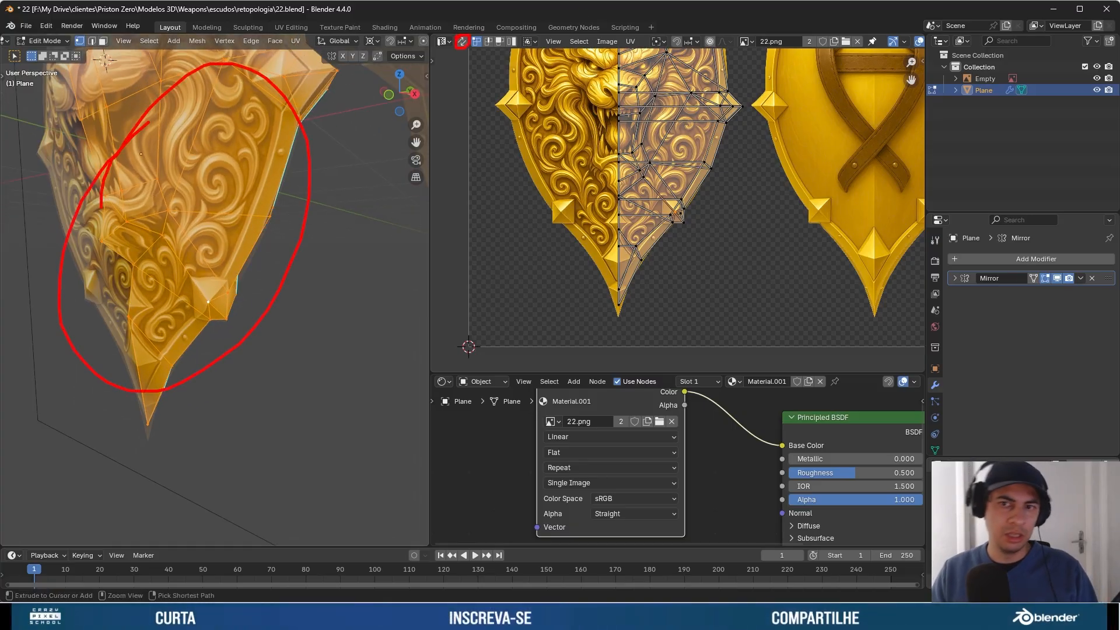
pyautogui.moveTo(573, 296); pyautogui.dragTo(796, 74)
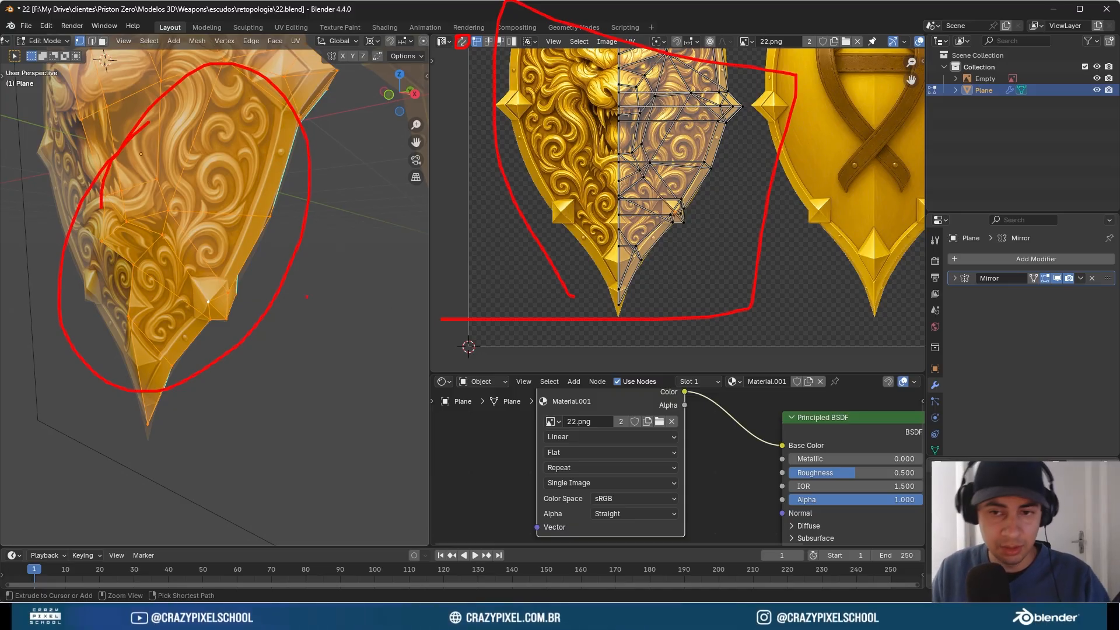
pyautogui.press('Escape')
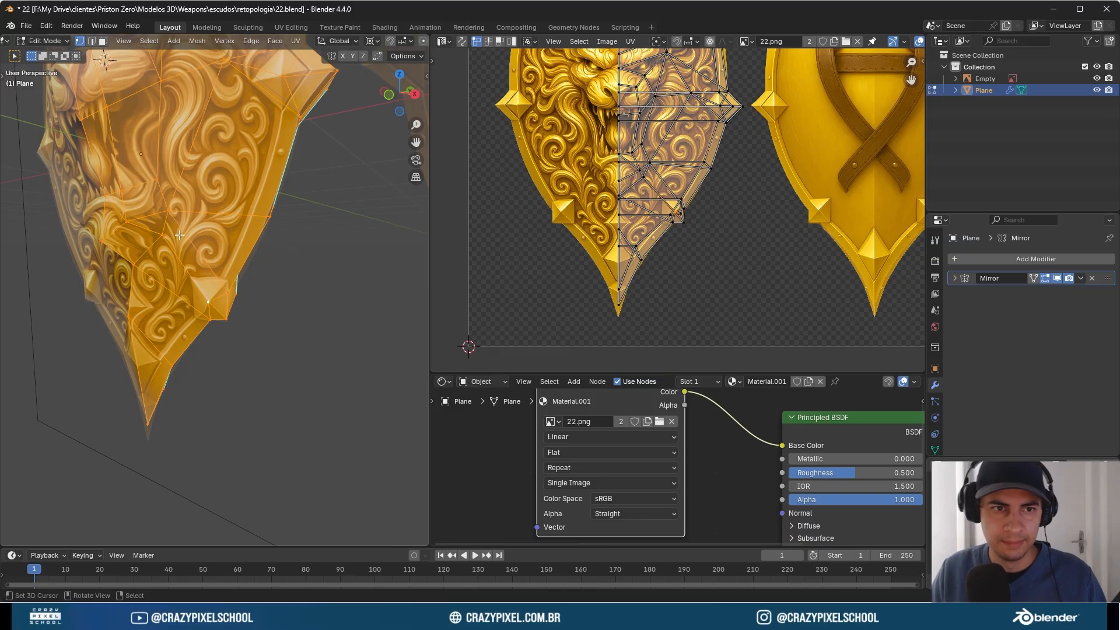
# - Switch to face selection, view the UVs of only the large face below the right side spike, and reselect all faces
pyautogui.moveTo(179, 234); pyautogui.dragTo(250, 247, button='middle')
pyautogui.press('3')
pyautogui.click(166, 199)
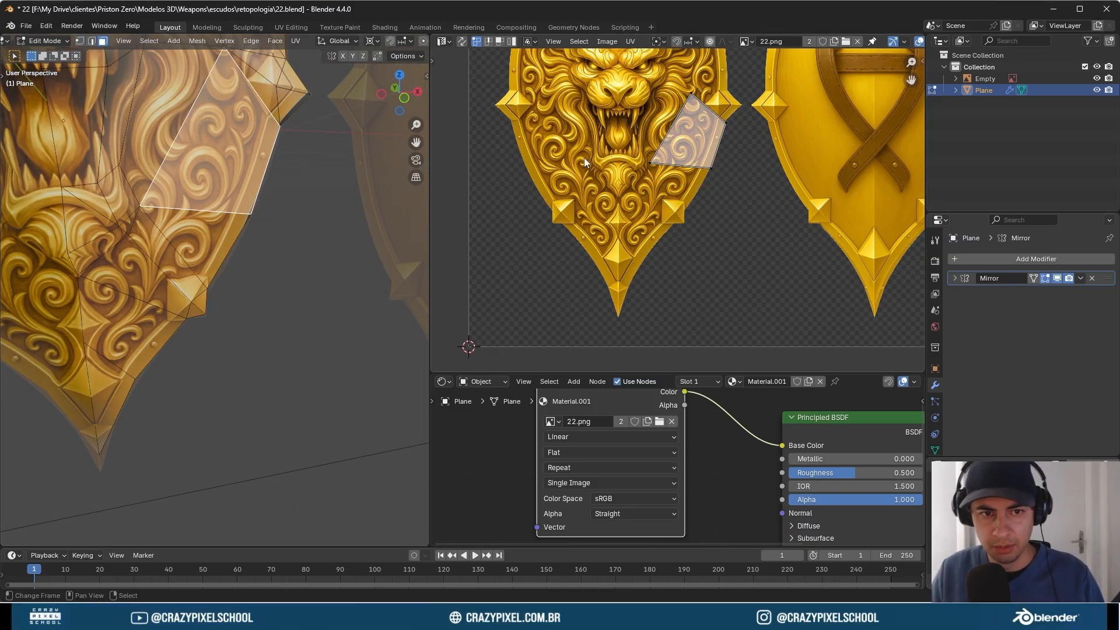
pyautogui.press('a')
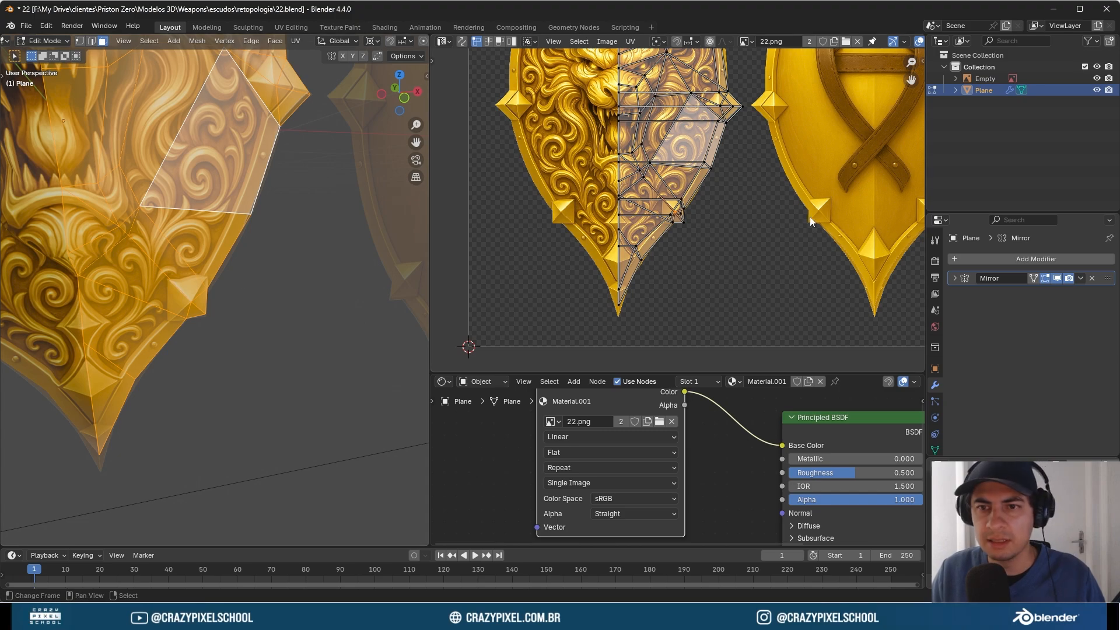
# - Move the inner and outer rim UV vertices at the large scrollwork face's lower-right corner to follow the golden rim
pyautogui.scroll(-3, 642, 221)
pyautogui.scroll(2, 343, 222)
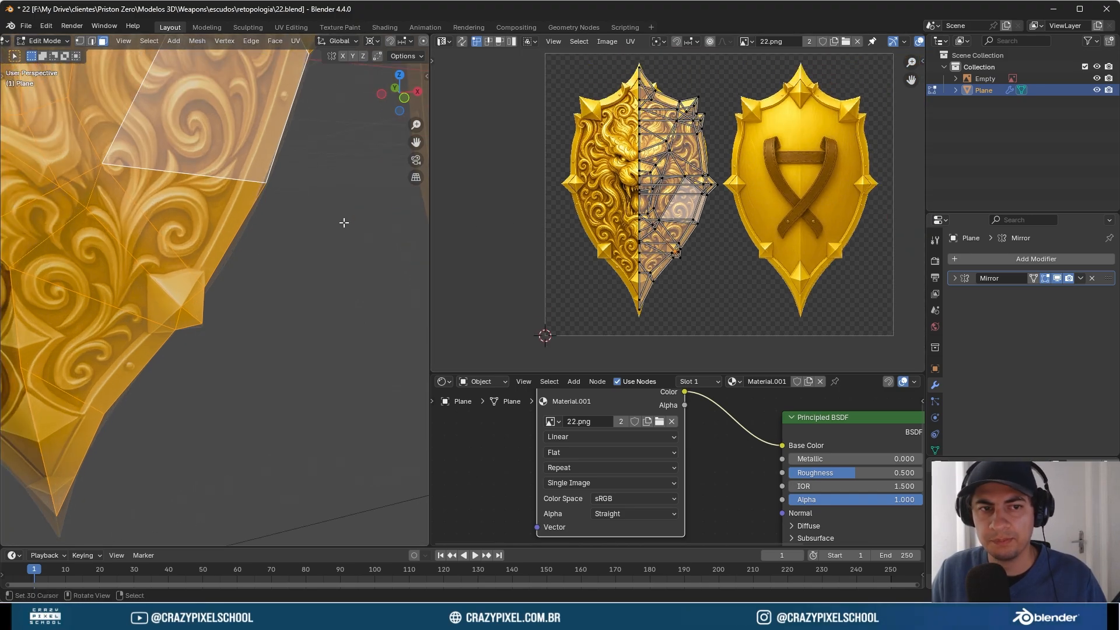
pyautogui.scroll(-2, 341, 227)
pyautogui.moveTo(340, 233); pyautogui.dragTo(286, 215, button='middle')
pyautogui.scroll(2, 307, 232)
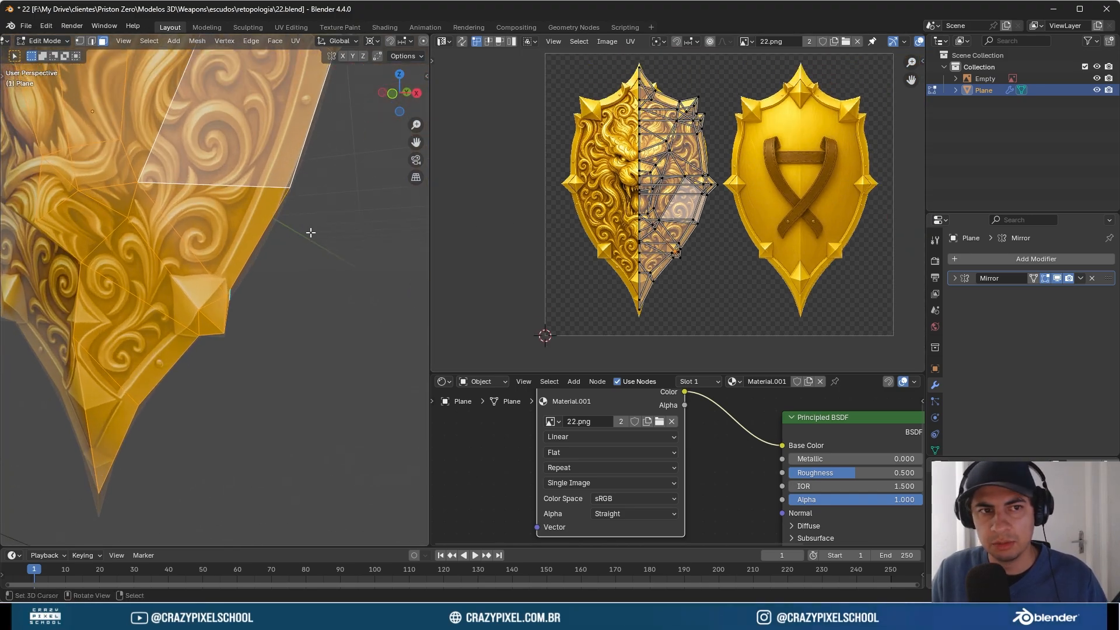
pyautogui.scroll(8, 741, 225)
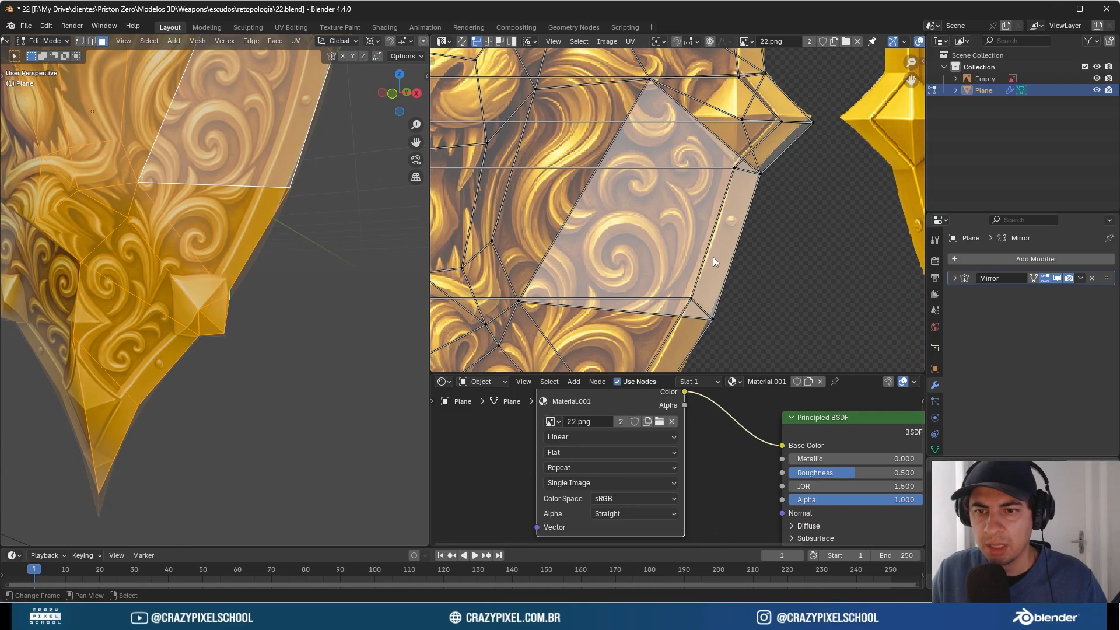
pyautogui.scroll(2, 641, 154)
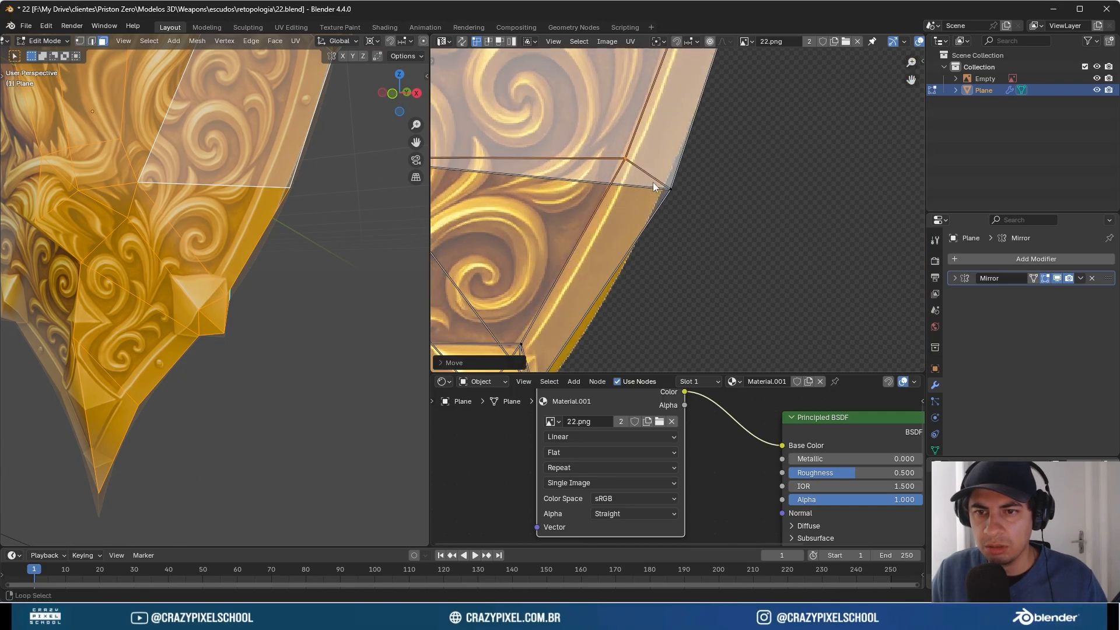
pyautogui.moveTo(657, 174); pyautogui.dragTo(687, 207)
pyautogui.press('g')
pyautogui.click(673, 207)
# - Align the right side spike's central UV vertex with its painted peak and pull its outer tip vertex inside the gold
pyautogui.scroll(-3, 263, 245)
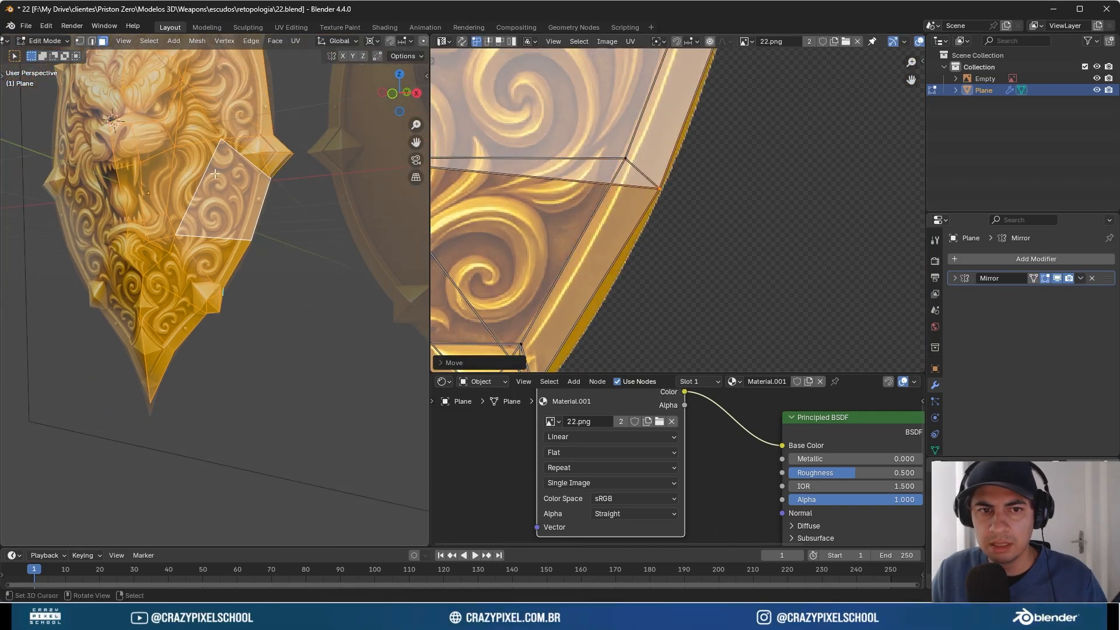
pyautogui.keyDown('shift'); pyautogui.moveTo(262, 245); pyautogui.dragTo(250, 267, button='middle'); pyautogui.keyUp('shift')
pyautogui.scroll(-3, 718, 209)
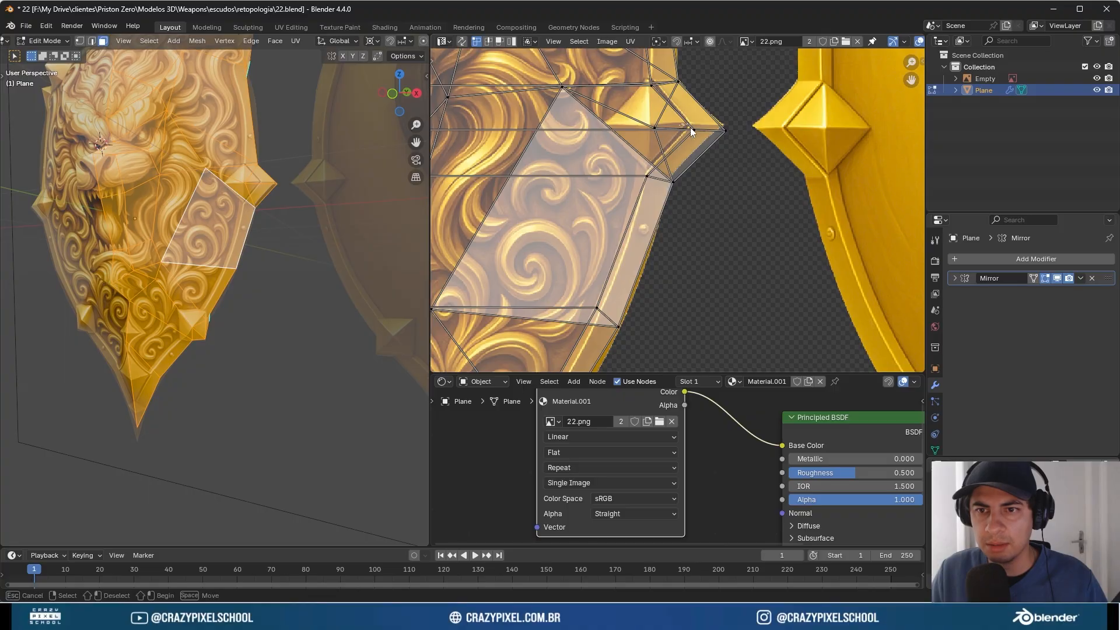
pyautogui.click(663, 137)
pyautogui.moveTo(648, 123); pyautogui.dragTo(663, 138)
pyautogui.press('g')
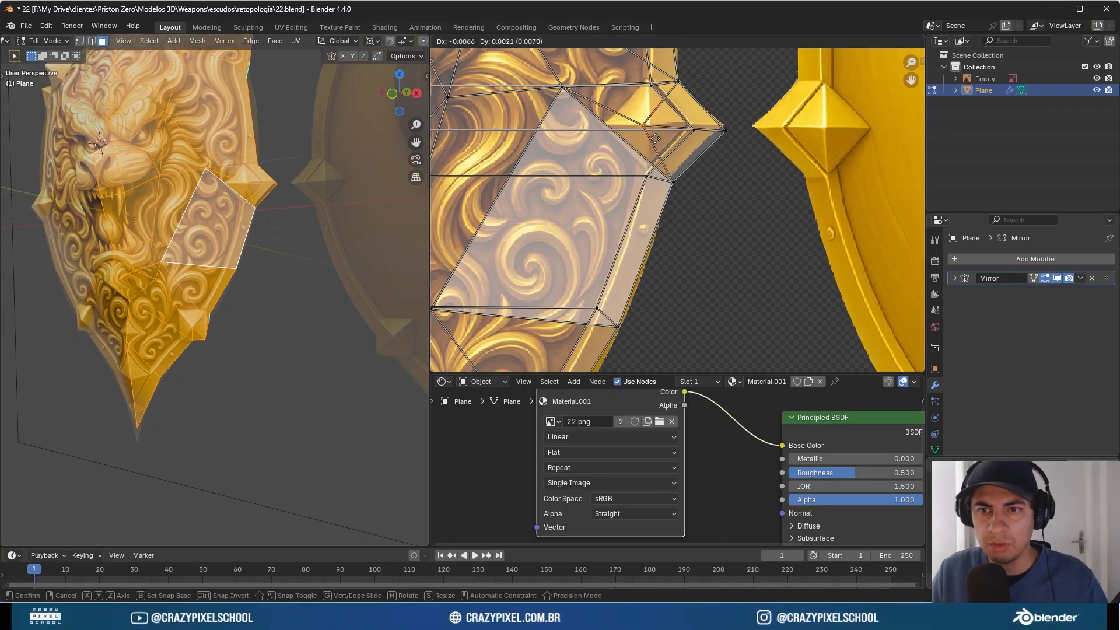
pyautogui.click(651, 135)
pyautogui.moveTo(719, 115); pyautogui.dragTo(743, 147)
pyautogui.press('g')
pyautogui.click(735, 144)
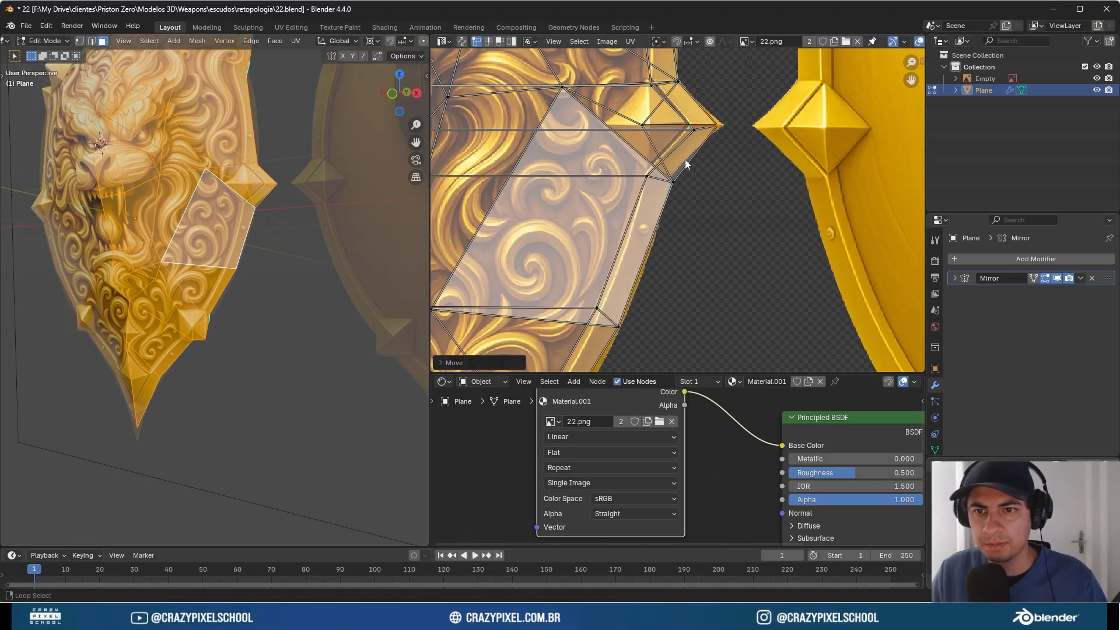
# - Adjust the outer and inner UV vertices where the right side spike meets the rim below it to match the artwork
pyautogui.click(674, 184)
pyautogui.press('g')
pyautogui.click(671, 194)
pyautogui.click(646, 175)
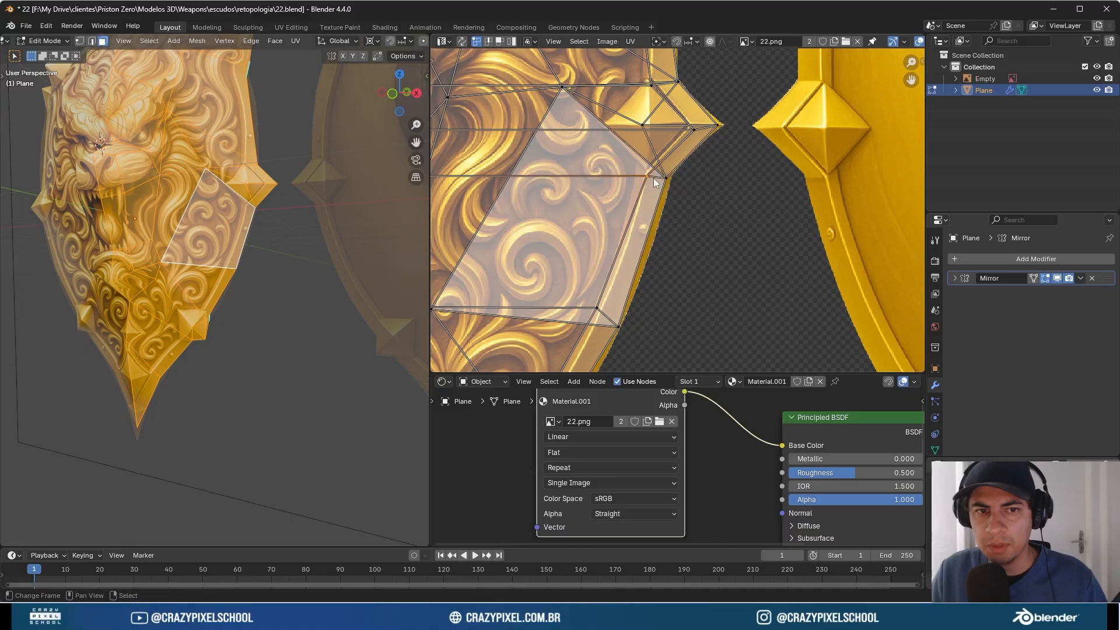
pyautogui.press('g')
pyautogui.click(661, 131)
# - Move the outer UV vertex at the right side spike's upper junction with the rim onto the gold
pyautogui.scroll(2, 661, 130)
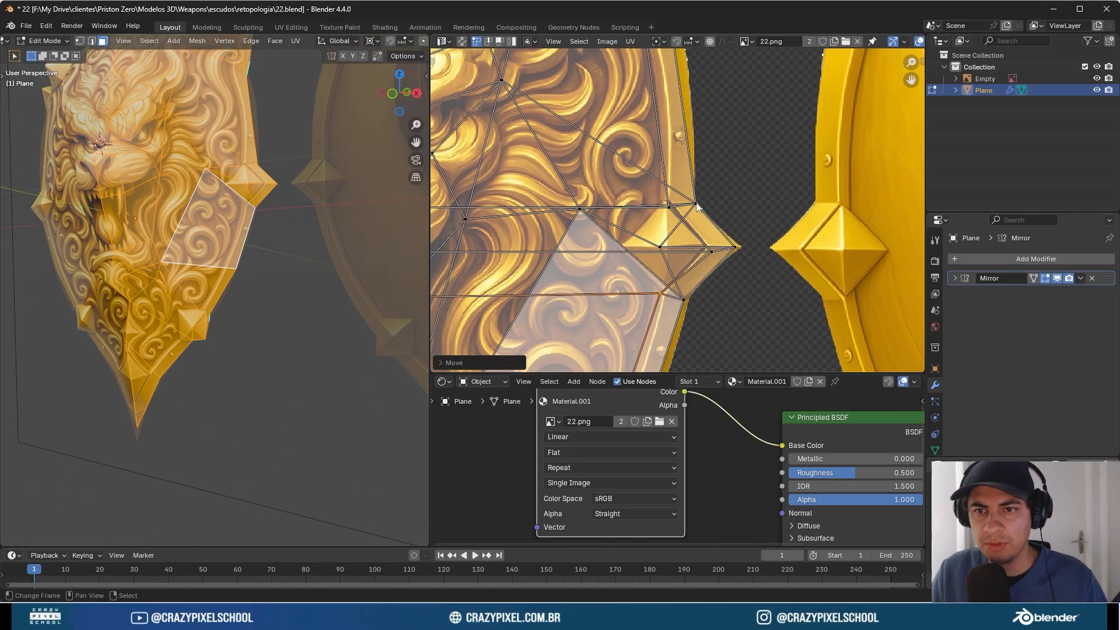
pyautogui.scroll(3, 709, 212)
pyautogui.press('g')
pyautogui.click(777, 217)
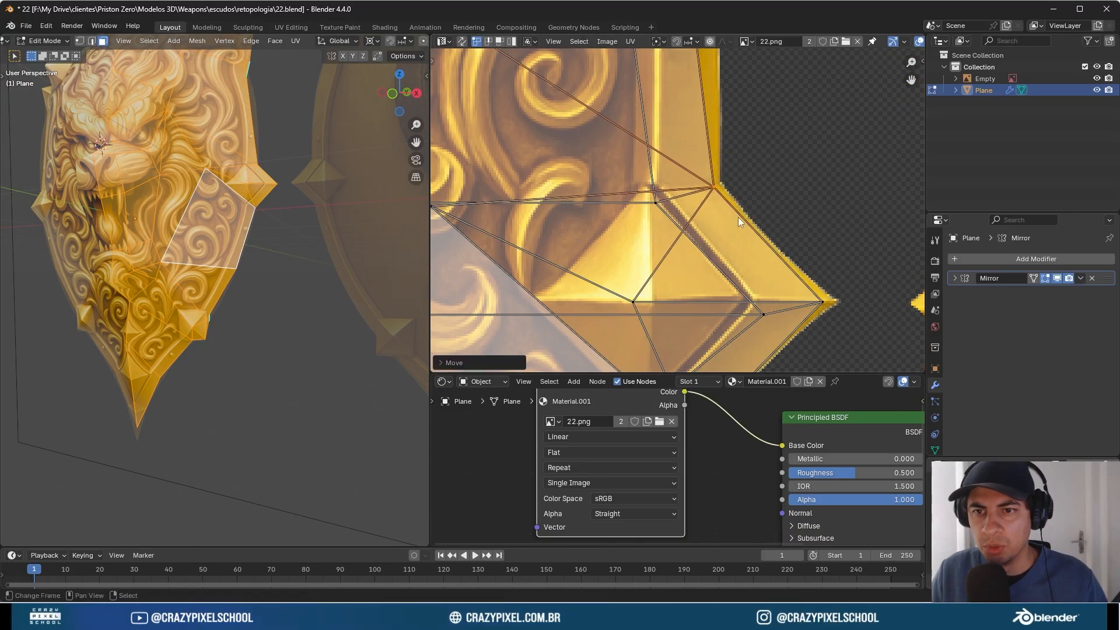
# - Examine the fitted lion texture over the front of the shield and inspect the shield's back side
pyautogui.scroll(-4, 676, 199)
pyautogui.scroll(-3, 676, 198)
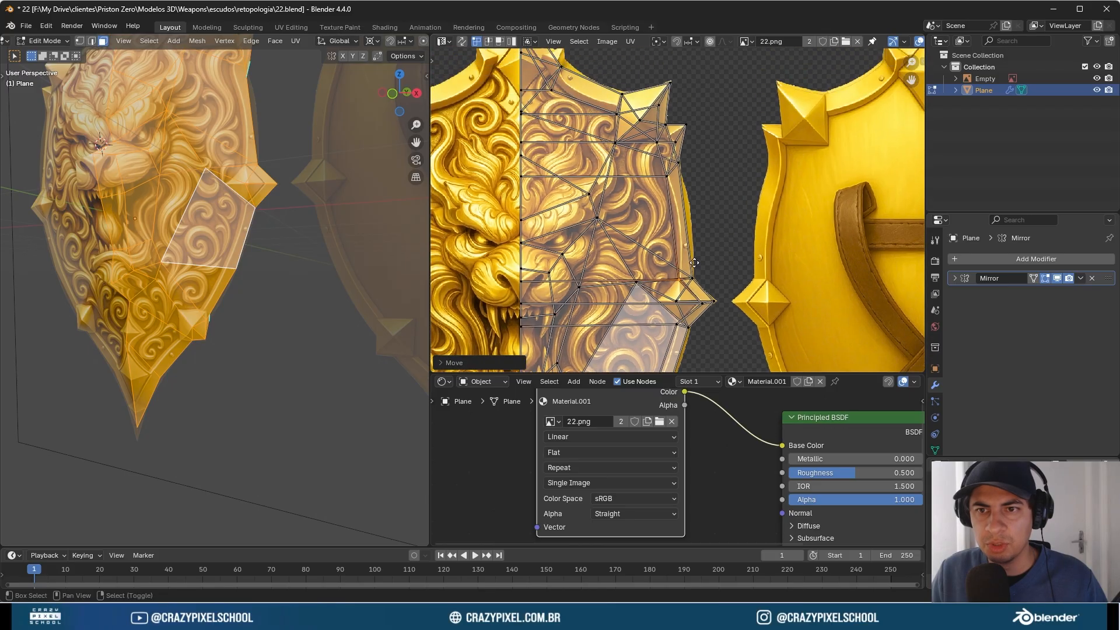
pyautogui.scroll(5, 698, 270)
pyautogui.scroll(-3, 698, 270)
pyautogui.scroll(3, 574, 117)
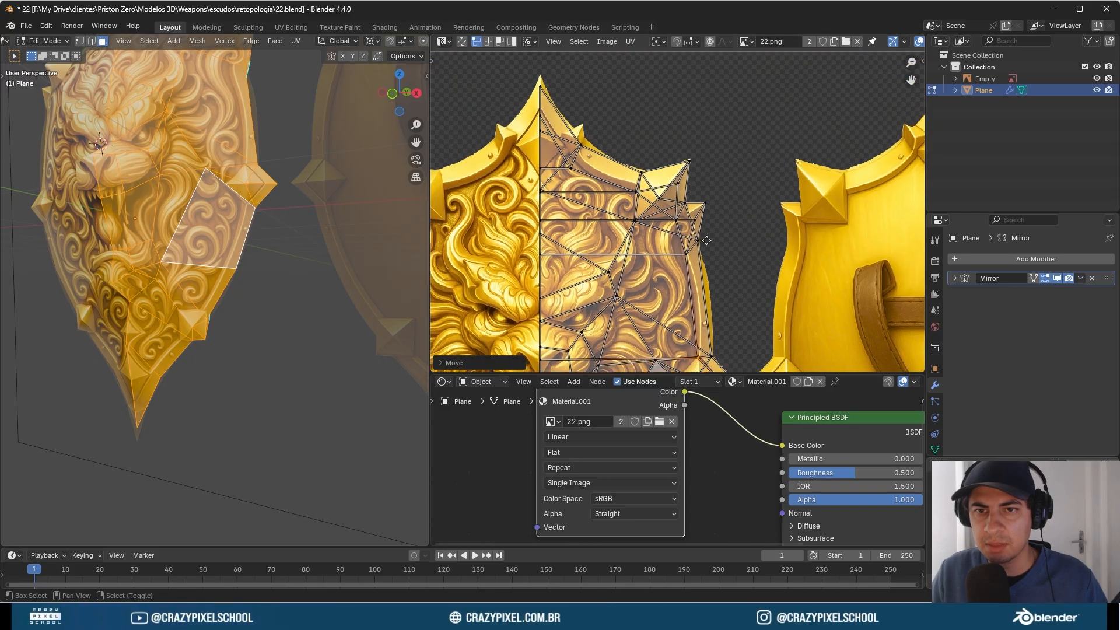
pyautogui.scroll(-2, 241, 189)
pyautogui.moveTo(242, 189); pyautogui.dragTo(256, 193, button='middle')
pyautogui.scroll(5, 757, 197)
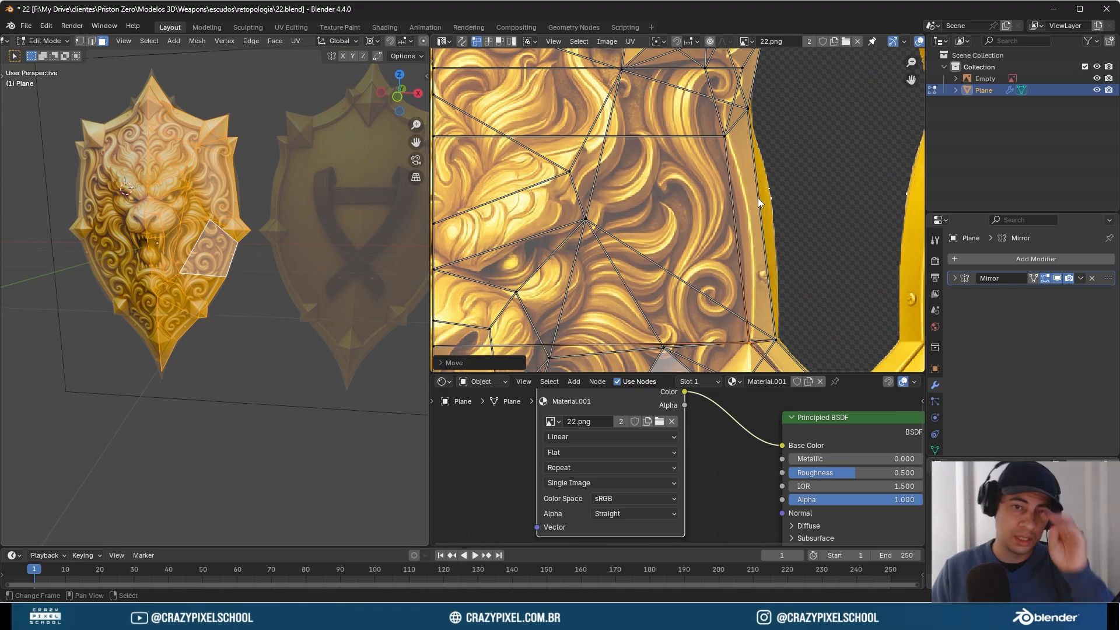
pyautogui.click(774, 326)
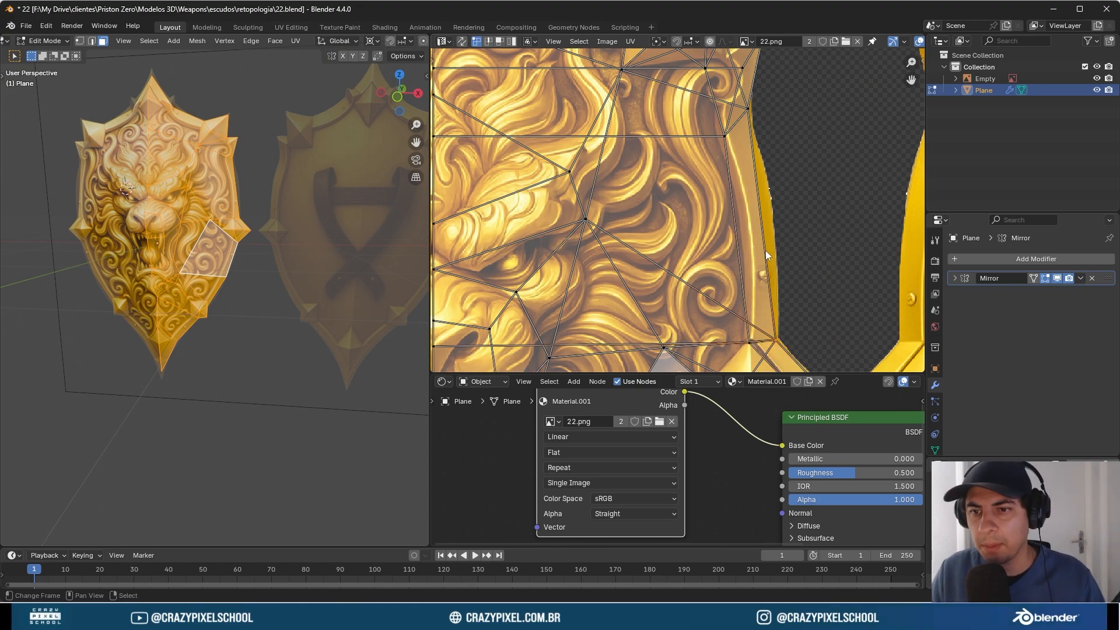
pyautogui.scroll(-3, 295, 174)
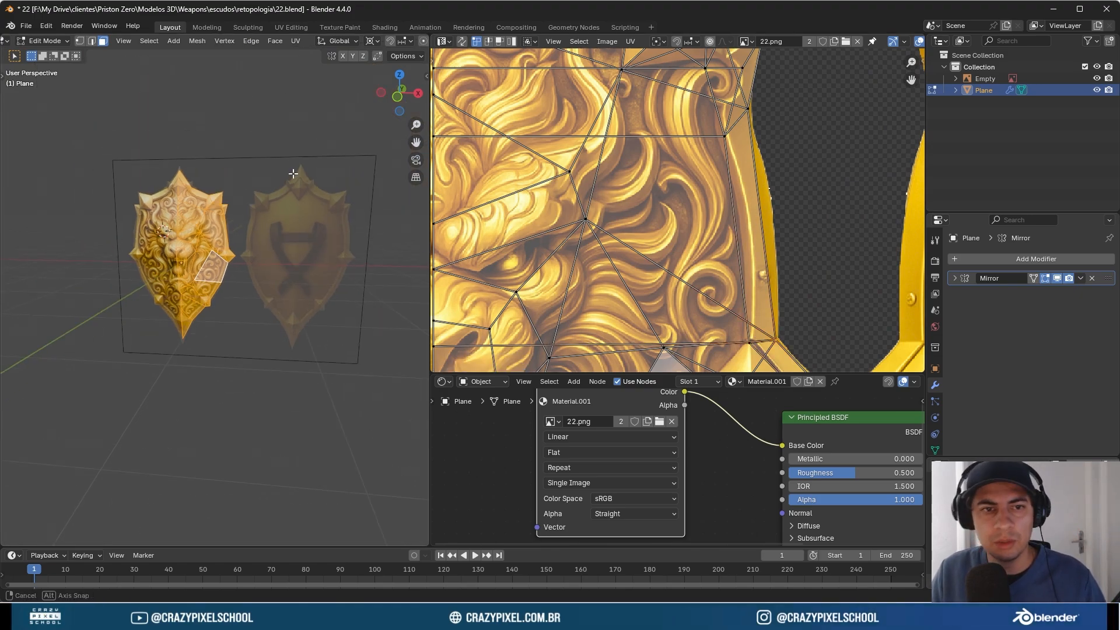
pyautogui.moveTo(295, 173); pyautogui.dragTo(284, 253, button='middle')
pyautogui.scroll(5, 278, 220)
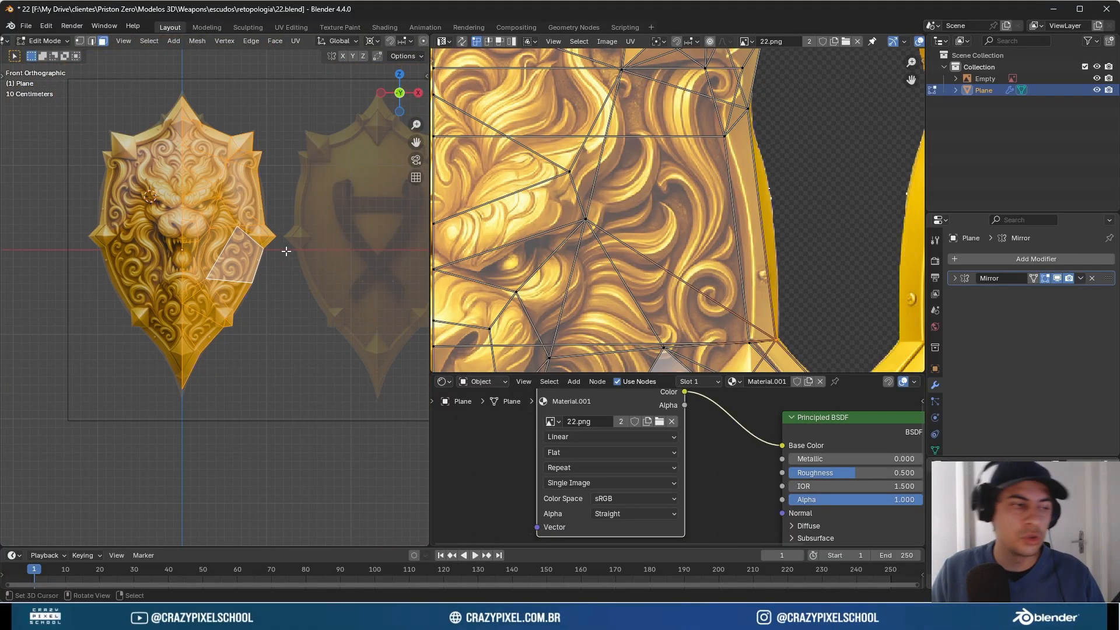
pyautogui.scroll(-3, 286, 252)
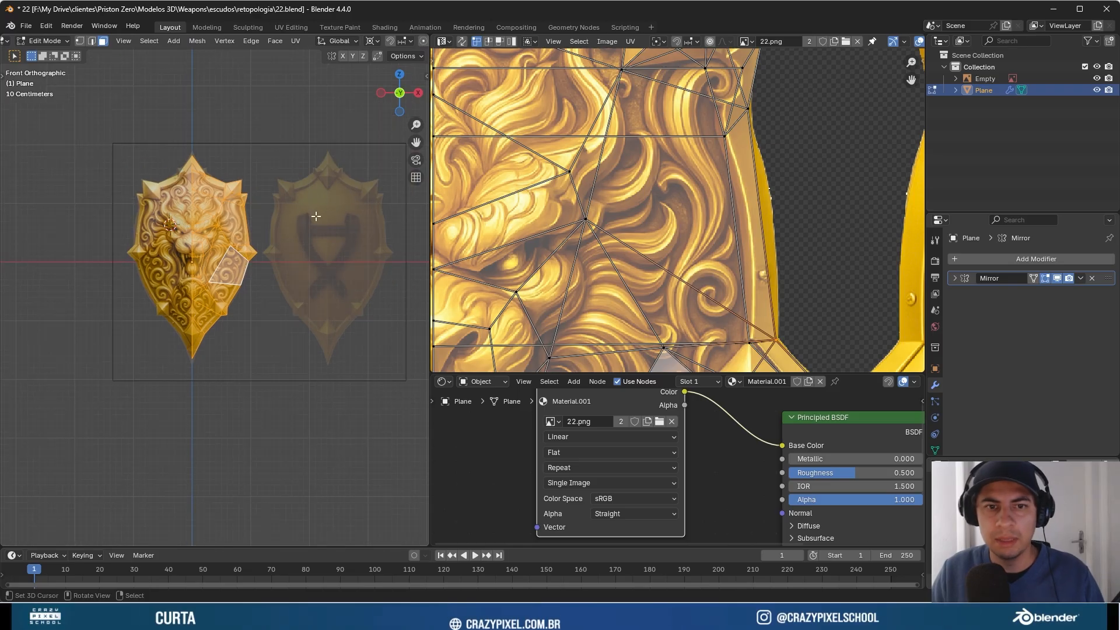
pyautogui.press('Home')
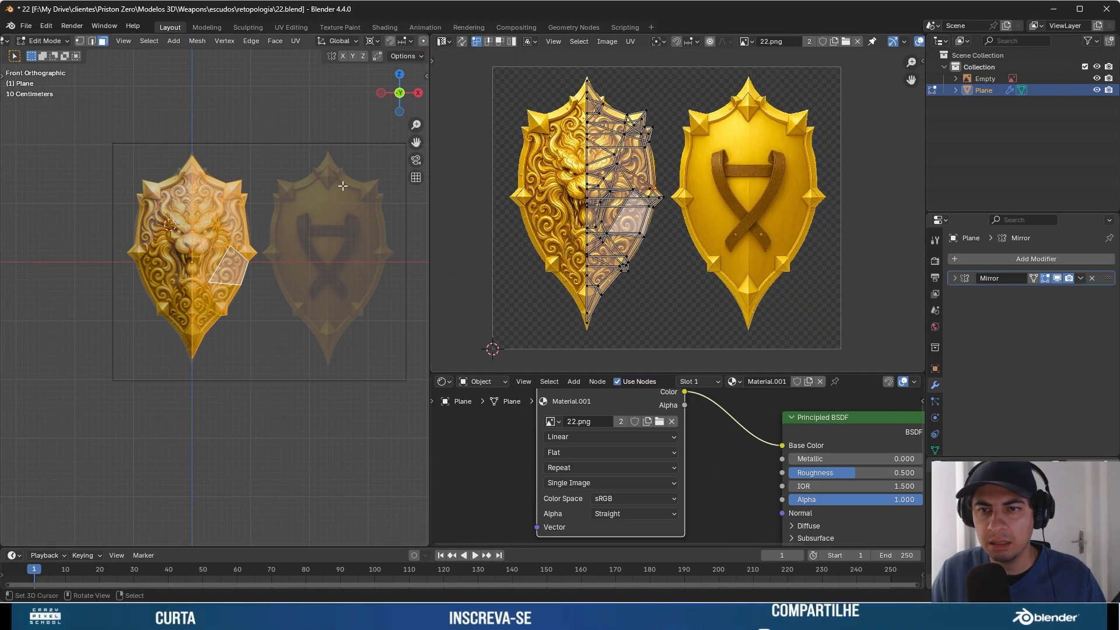
pyautogui.moveTo(342, 186); pyautogui.dragTo(192, 274, button='middle')
pyautogui.scroll(5, 198, 277)
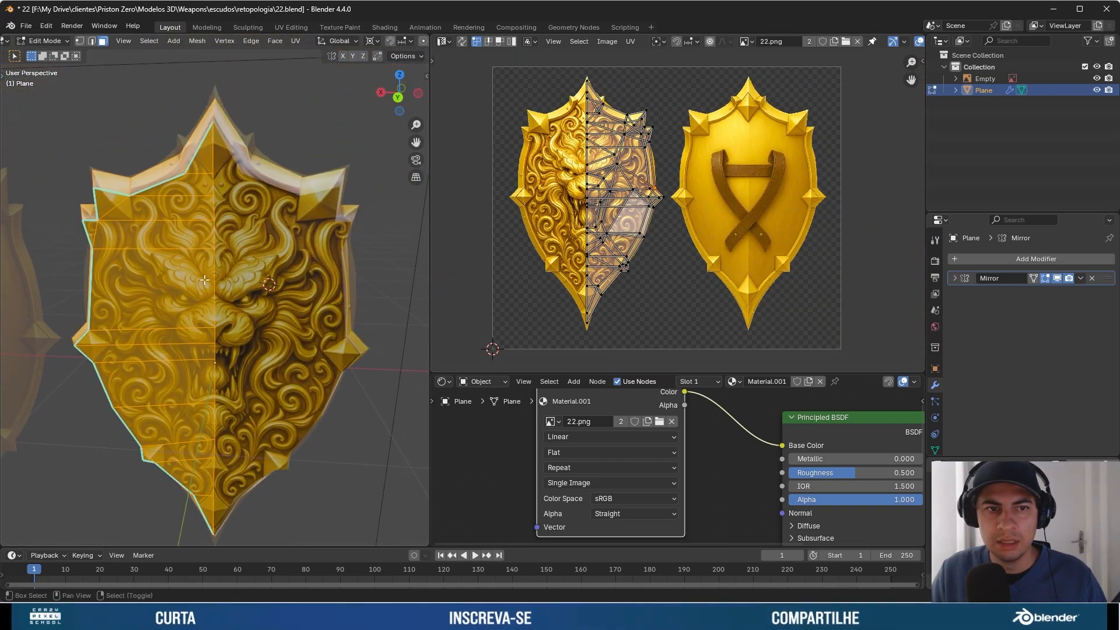
pyautogui.hotkey('alt', 'a')
pyautogui.click(207, 159)
pyautogui.moveTo(207, 160); pyautogui.dragTo(214, 478, button='middle')
pyautogui.keyDown('ctrl'); pyautogui.click(214, 497); pyautogui.keyUp('ctrl')
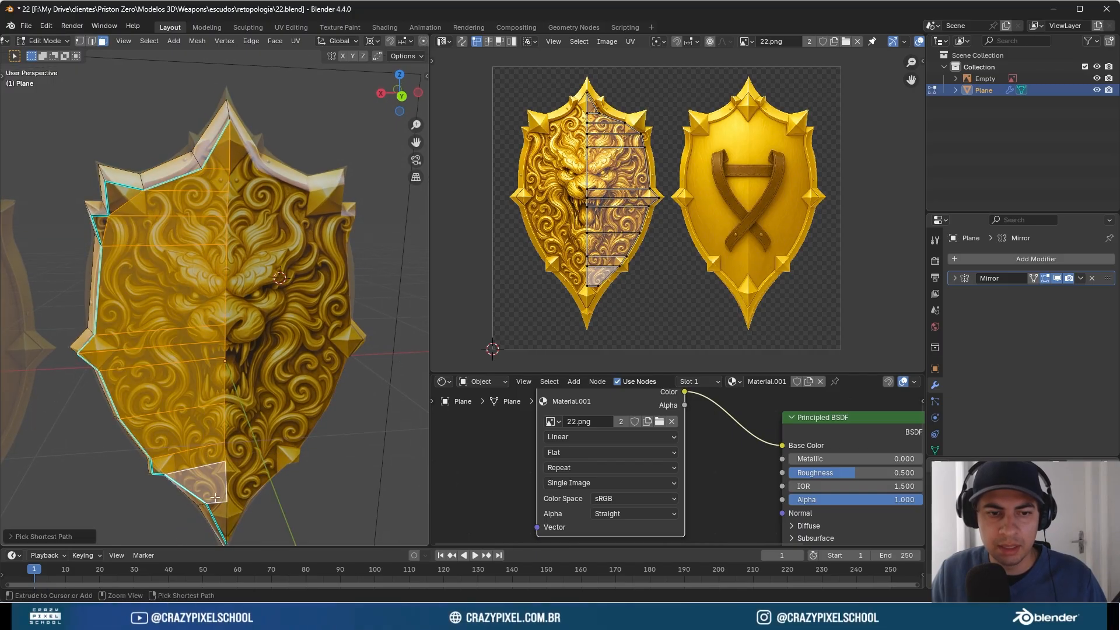
# - Select the column of flat faces on the shield's back from the top spike down to the bottom tip
pyautogui.click(224, 158)
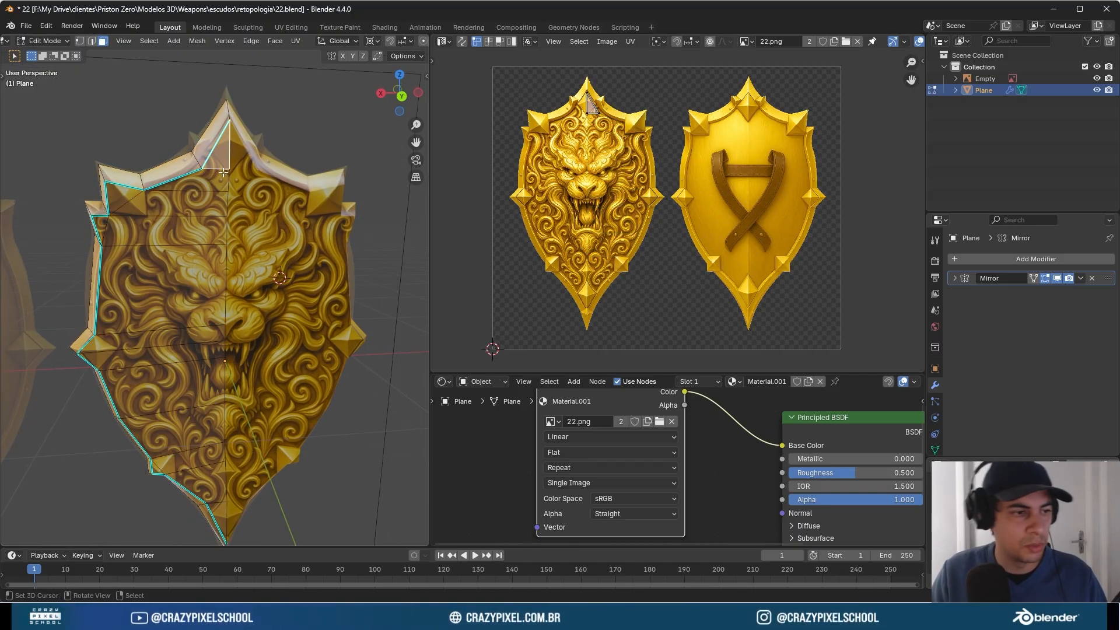
pyautogui.keyDown('ctrl'); pyautogui.click(202, 415); pyautogui.keyUp('ctrl')
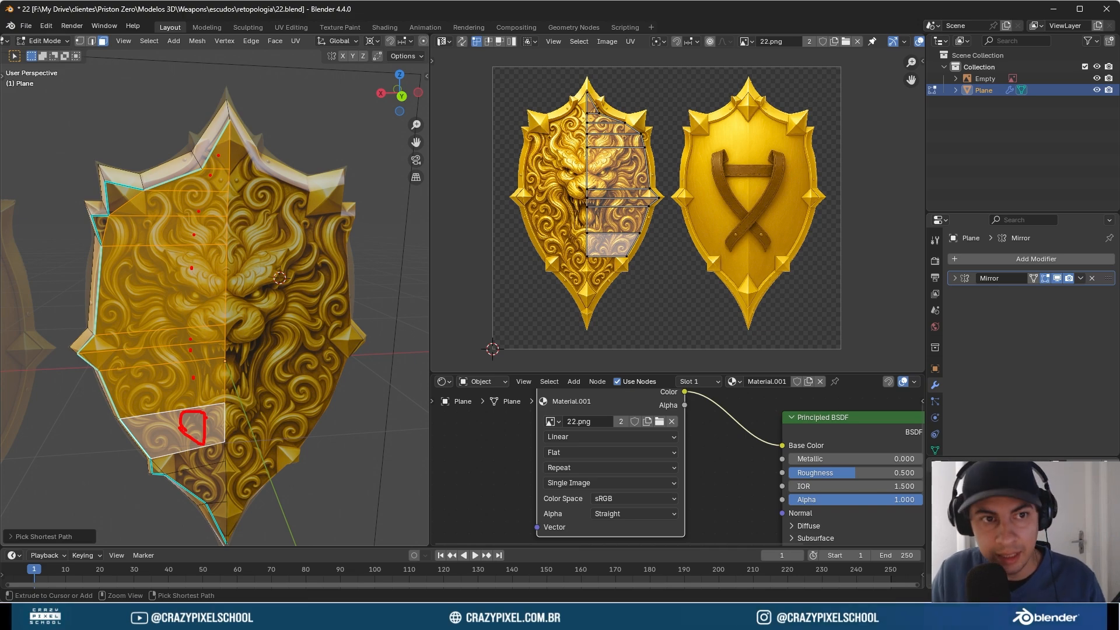
pyautogui.press('Escape')
pyautogui.hotkey('ctrl', '2')
pyautogui.moveTo(96, 33); pyautogui.dragTo(94, 46)
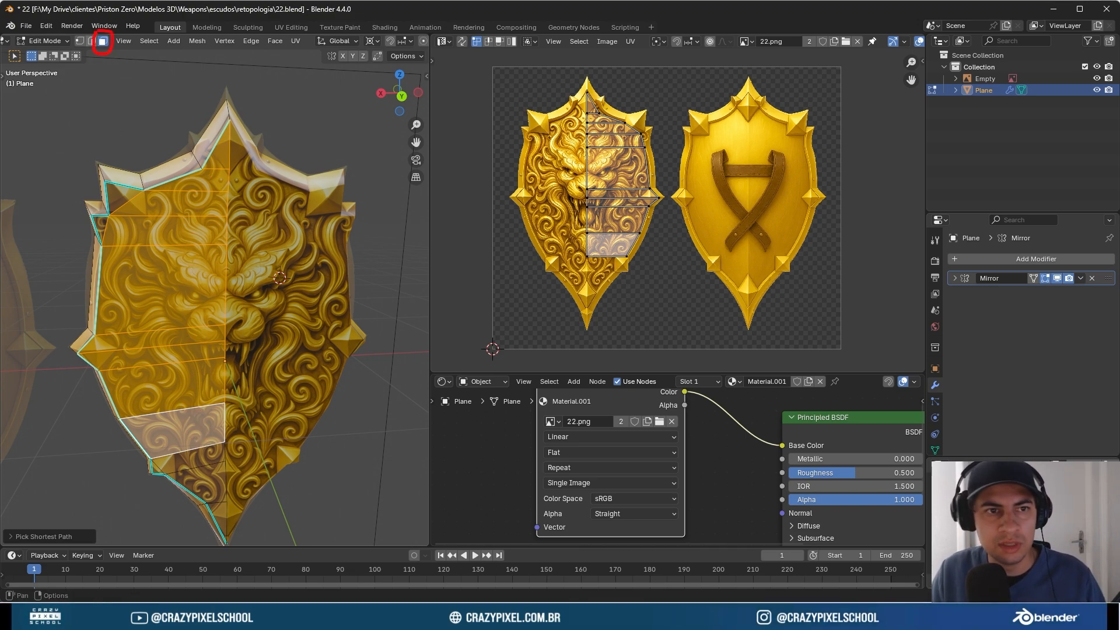
pyautogui.press('Escape')
pyautogui.keyDown('ctrl'); pyautogui.click(217, 473); pyautogui.keyUp('ctrl')
pyautogui.keyDown('ctrl'); pyautogui.click(219, 507); pyautogui.keyUp('ctrl')
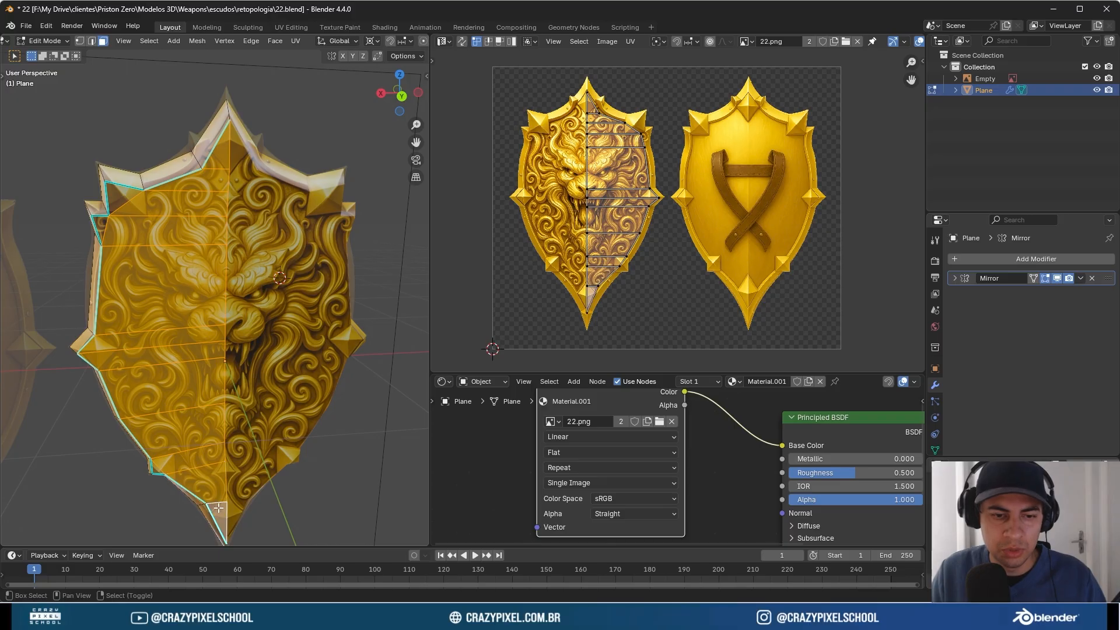
# - Add the small triangular back faces at the lower spike and the two upper corner spikes to the face selection
pyautogui.keyDown('shift'); pyautogui.moveTo(251, 449); pyautogui.dragTo(284, 343, button='middle'); pyautogui.keyUp('shift')
pyautogui.scroll(2, 202, 368)
pyautogui.keyDown('shift'); pyautogui.rightClick(188, 391); pyautogui.keyUp('shift')
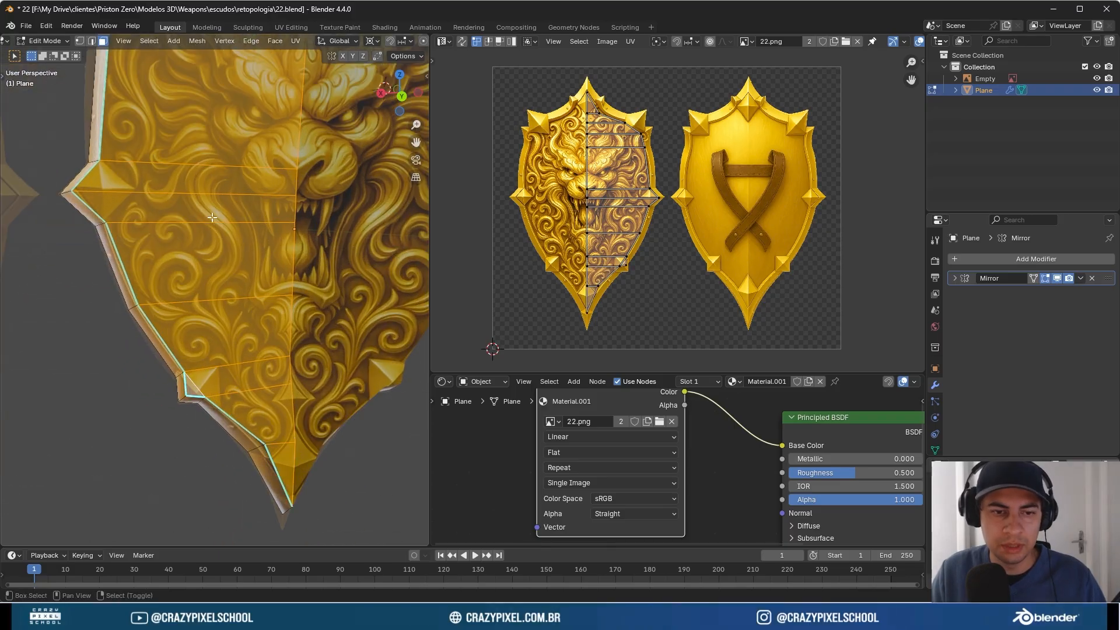
pyautogui.keyDown('shift'); pyautogui.moveTo(212, 217); pyautogui.dragTo(232, 354, button='middle'); pyautogui.keyUp('shift')
pyautogui.keyDown('shift'); pyautogui.rightClick(139, 142); pyautogui.keyUp('shift')
pyautogui.keyDown('shift'); pyautogui.rightClick(164, 89); pyautogui.keyUp('shift')
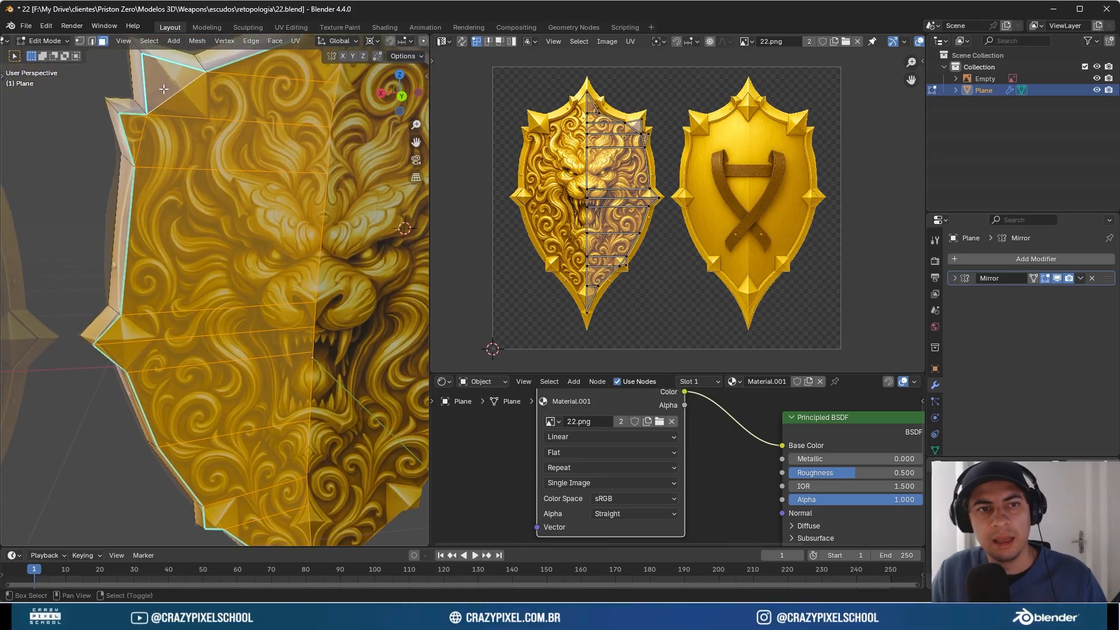
pyautogui.keyDown('shift'); pyautogui.moveTo(240, 97); pyautogui.dragTo(200, 216, button='middle'); pyautogui.keyUp('shift')
pyautogui.scroll(-3, 203, 209)
pyautogui.scroll(-1, 203, 208)
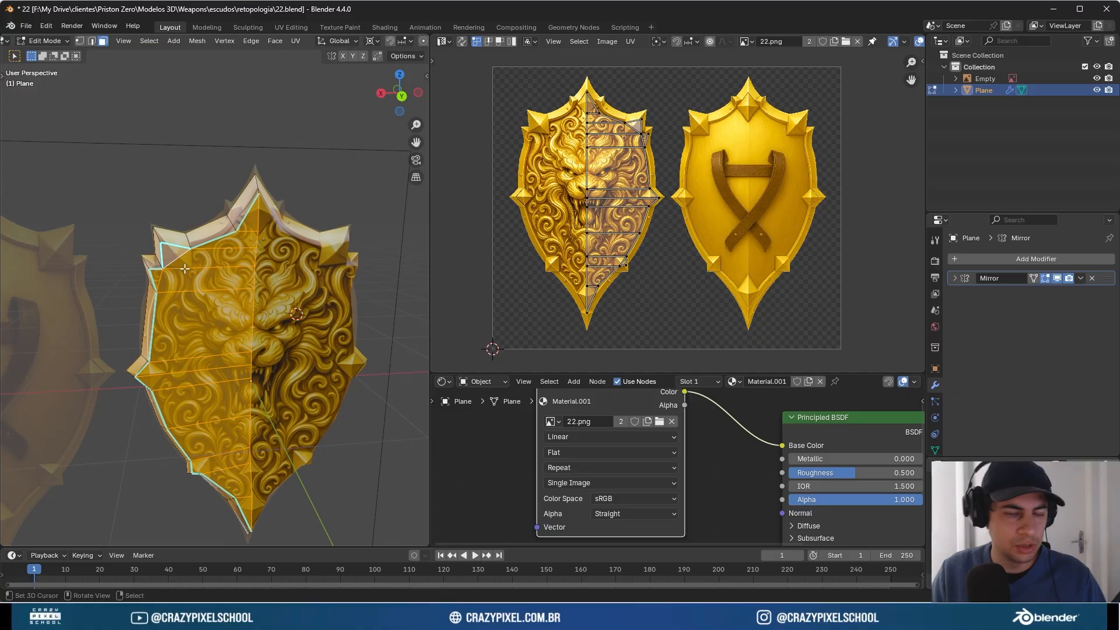
pyautogui.keyDown('shift'); pyautogui.moveTo(220, 273); pyautogui.dragTo(242, 200, button='middle'); pyautogui.keyUp('shift')
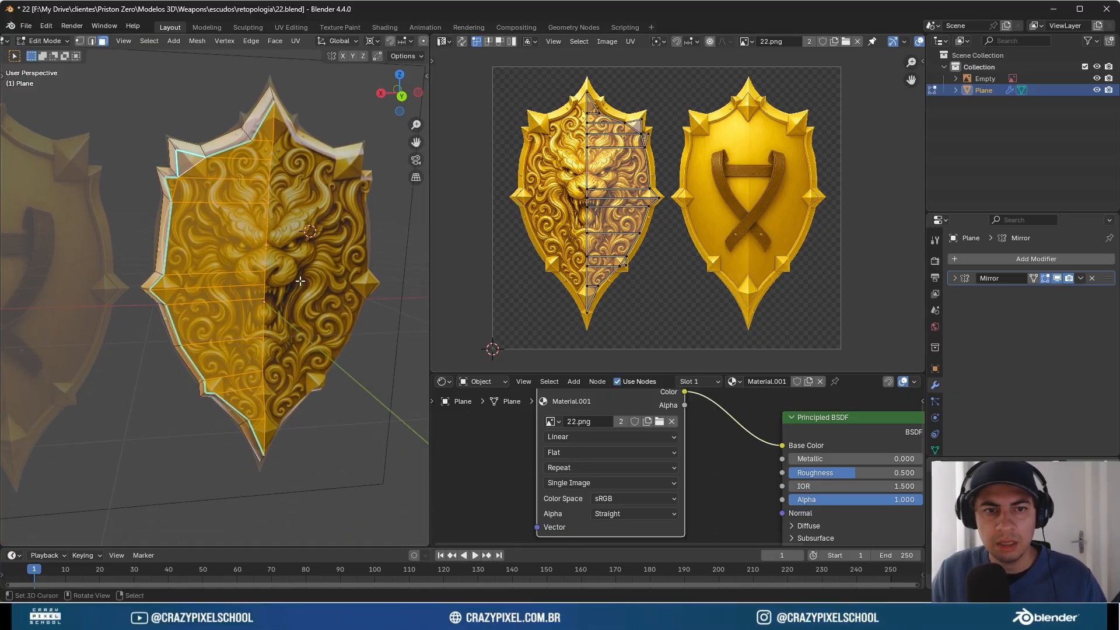
# - Move all UVs of the selected back faces along X onto the matching half of the strapped back-shield artwork
pyautogui.moveTo(300, 281); pyautogui.dragTo(261, 234, button='middle')
pyautogui.press('a')
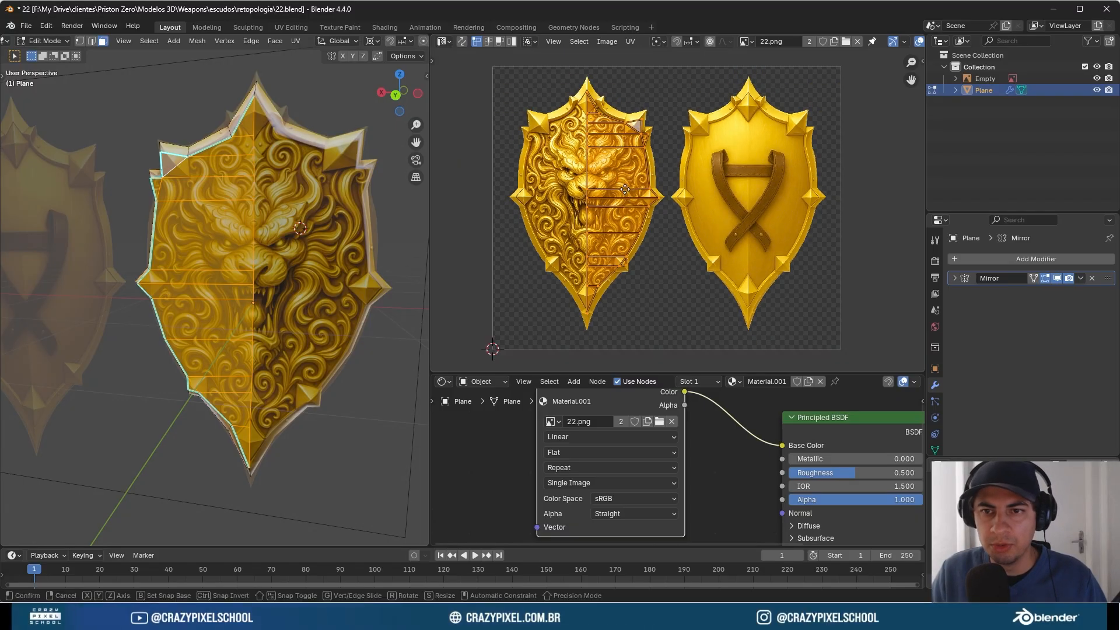
pyautogui.press('g')
pyautogui.press('x')
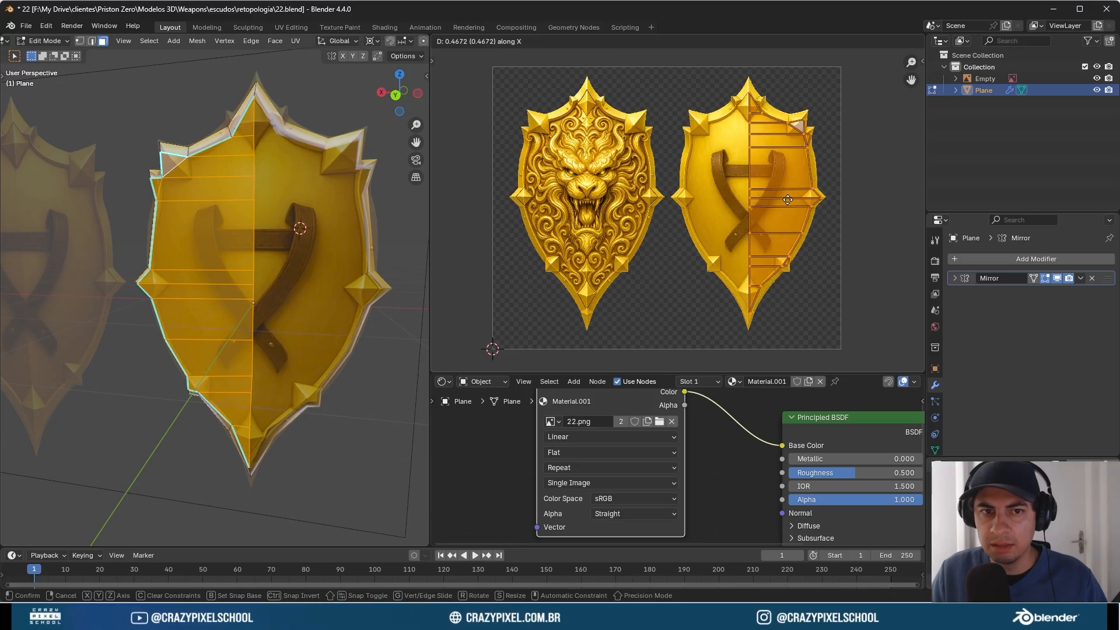
pyautogui.click(770, 203)
# - Hide the viewport overlays and examine the strap artwork on the shield's back
pyautogui.moveTo(274, 257); pyautogui.dragTo(286, 259, button='middle')
pyautogui.scroll(4, 746, 192)
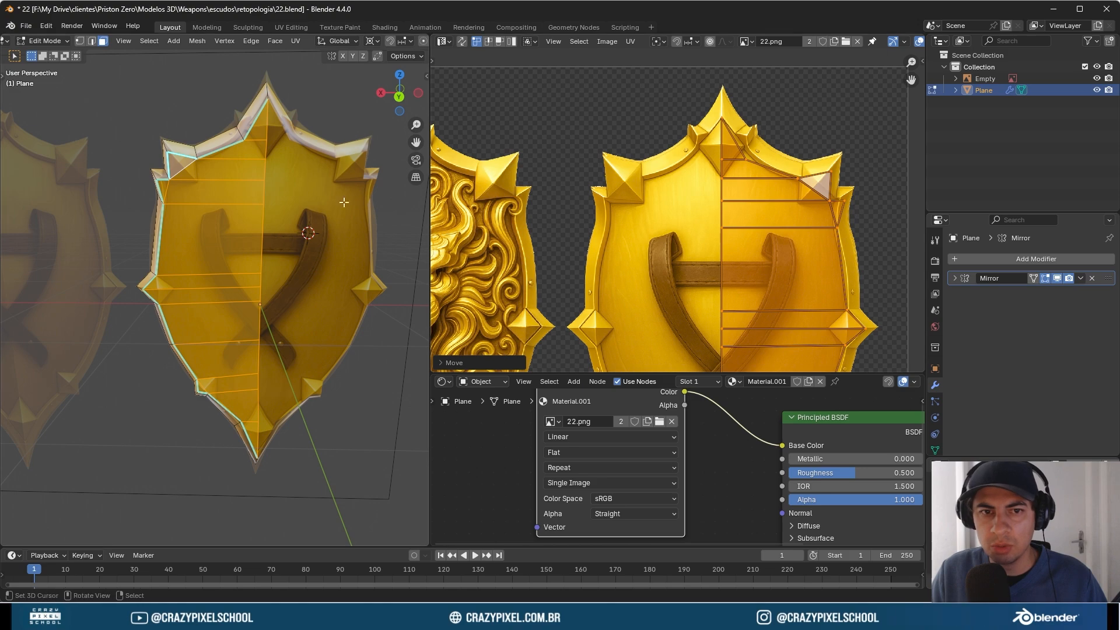
pyautogui.scroll(-3, 344, 202)
pyautogui.moveTo(257, 217); pyautogui.dragTo(264, 225, button='middle')
pyautogui.scroll(4, 263, 225)
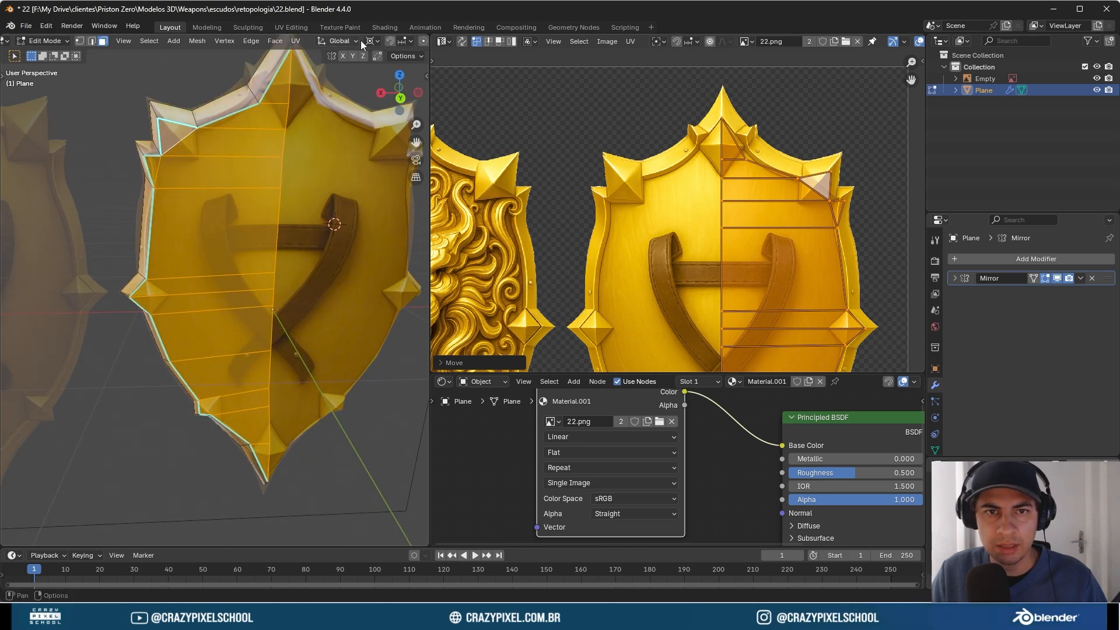
pyautogui.scroll(-4, 361, 40)
pyautogui.click(408, 42)
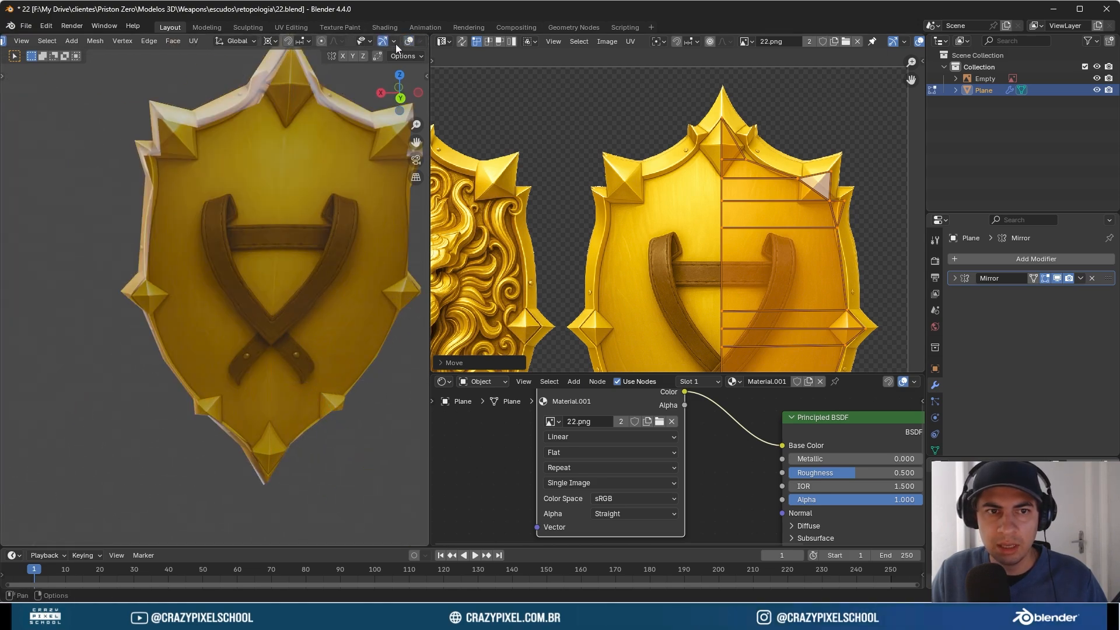
pyautogui.scroll(-1, 348, 128)
pyautogui.moveTo(273, 170); pyautogui.dragTo(366, 73, button='middle')
# - Fit the back's UV vertices around the two upper-right corner spikes and beside the top spike to the painted gold
pyautogui.scroll(4, 837, 163)
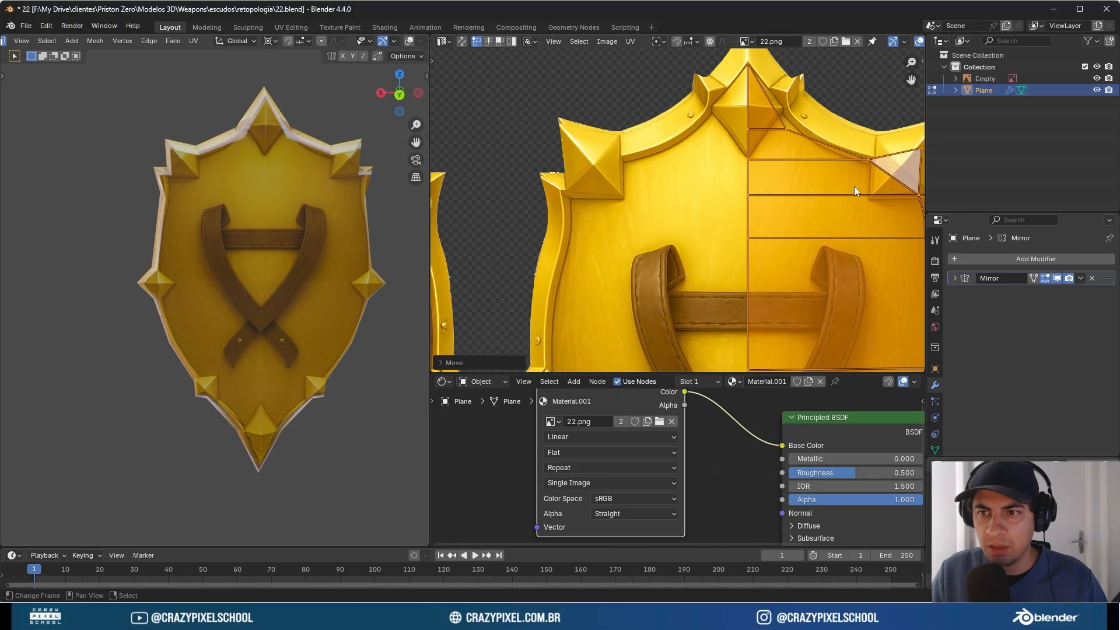
pyautogui.press('g')
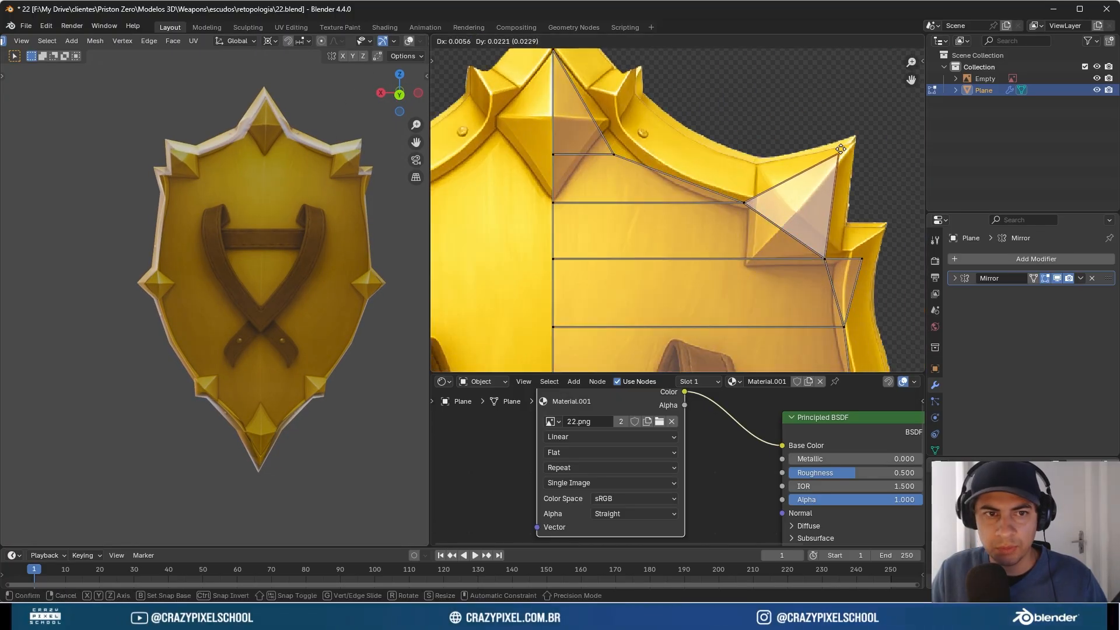
pyautogui.click(831, 170)
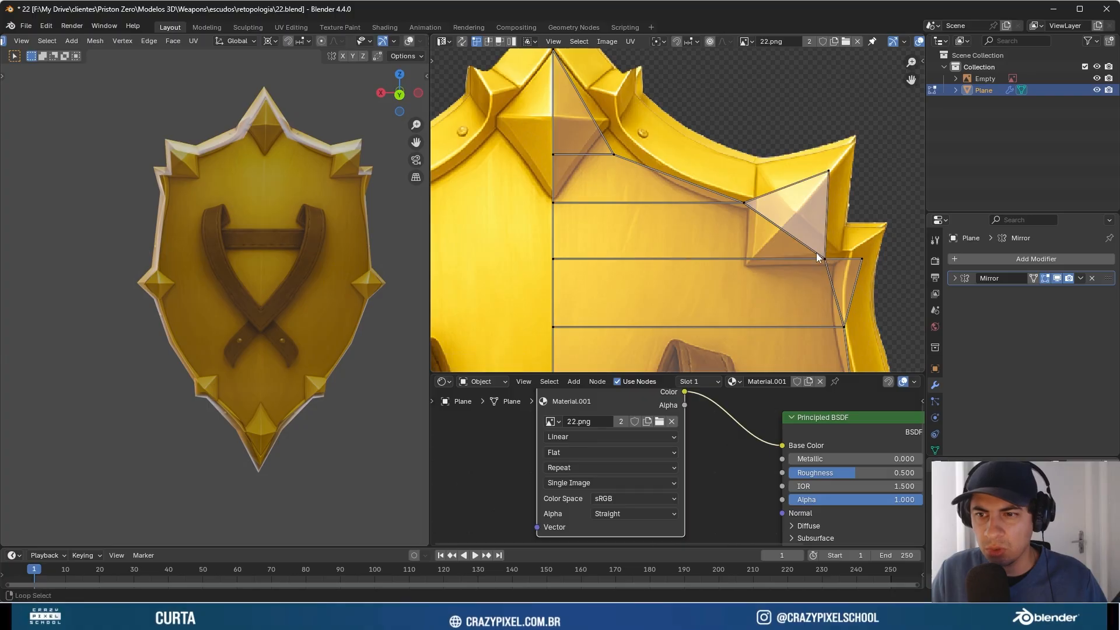
pyautogui.press('g')
pyautogui.click(839, 271)
pyautogui.press('g')
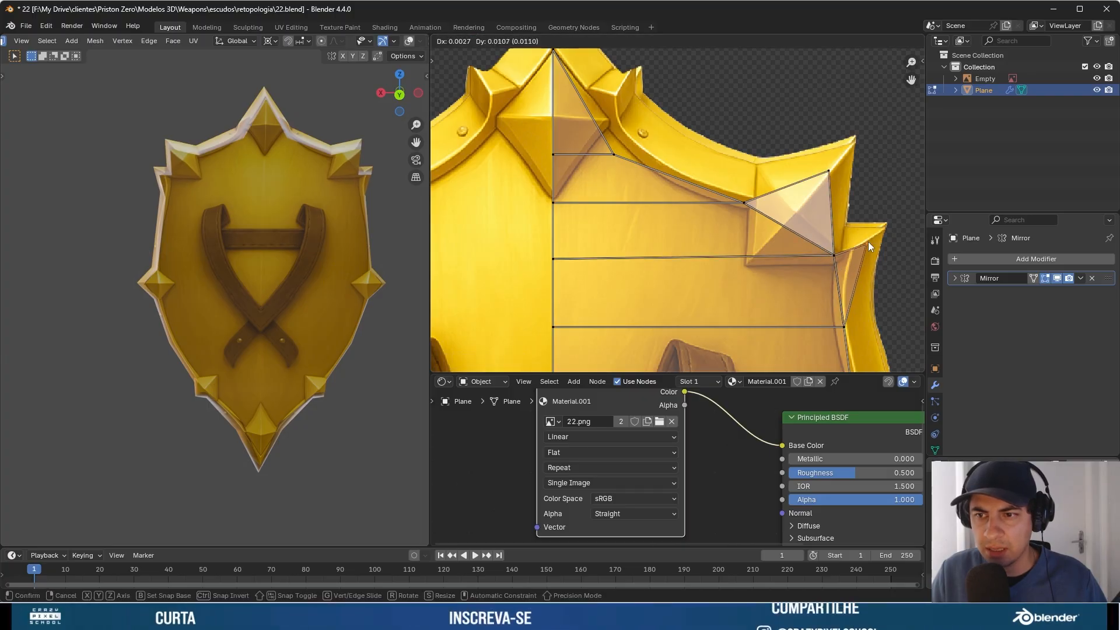
pyautogui.click(868, 242)
pyautogui.press('g')
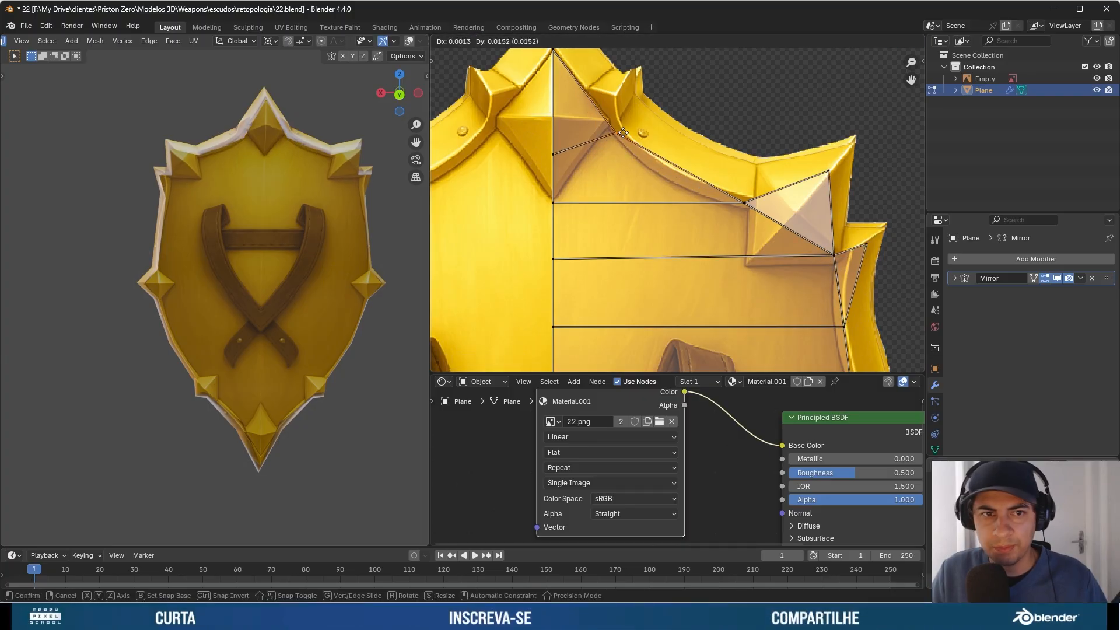
pyautogui.click(624, 133)
# - Examine the rim's side faces from behind and turn the viewport overlays back on
pyautogui.moveTo(262, 250); pyautogui.dragTo(303, 248, button='middle')
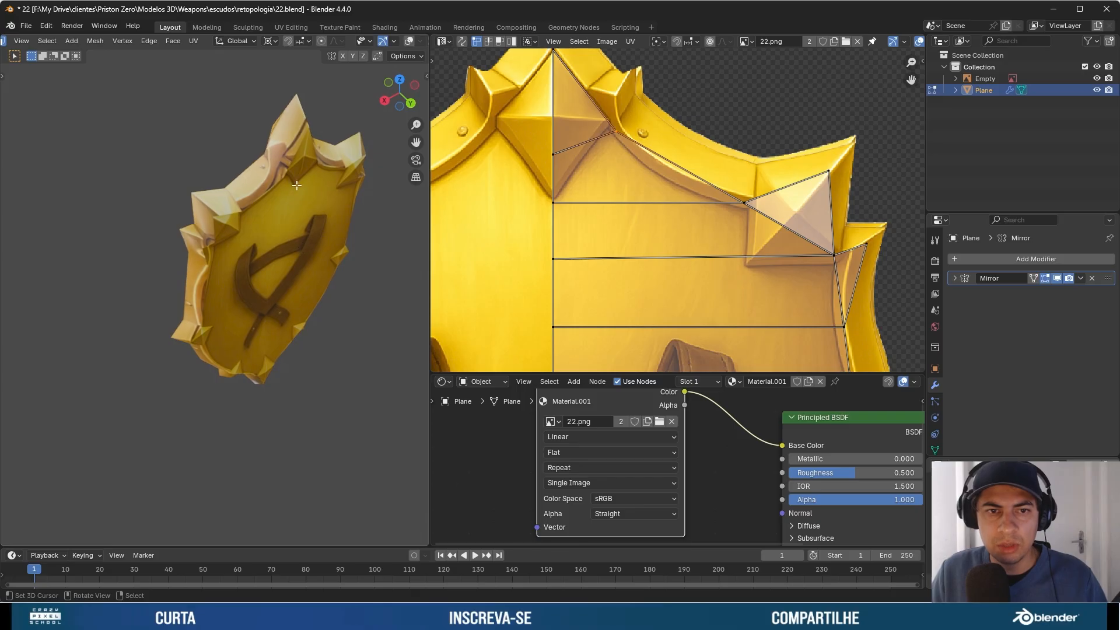
pyautogui.moveTo(296, 186); pyautogui.dragTo(296, 143, button='middle')
pyautogui.moveTo(274, 156)
pyautogui.mouseDown()
pyautogui.moveTo(232, 203)
pyautogui.moveTo(210, 337)
pyautogui.mouseUp()
pyautogui.press('Escape')
pyautogui.scroll(-1, 251, 235)
pyautogui.scroll(-3, 257, 234)
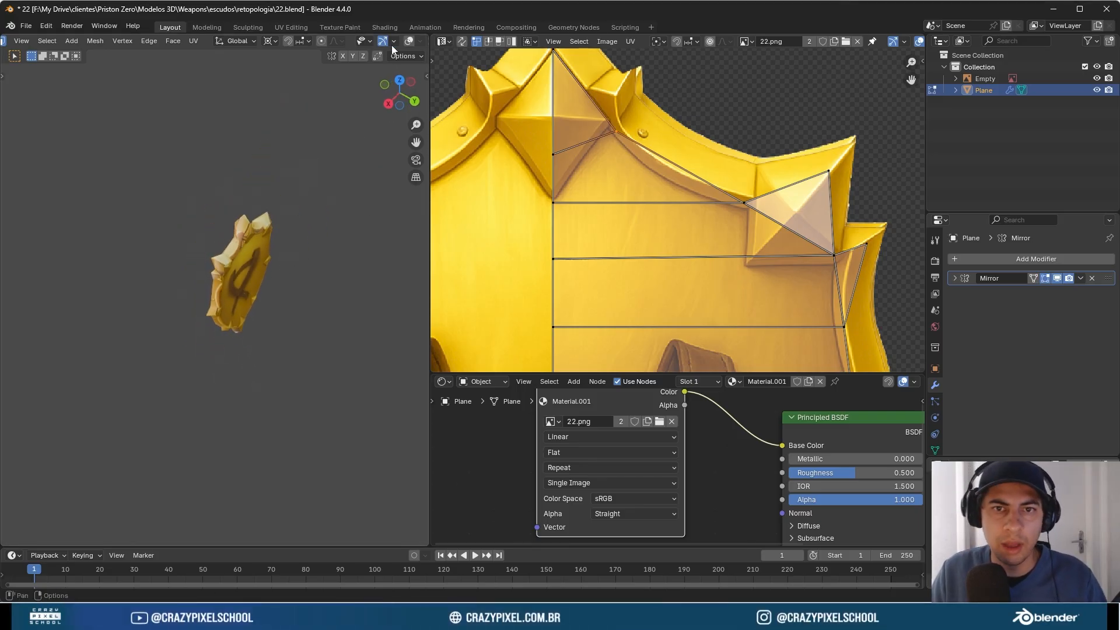
pyautogui.click(409, 40)
# - Select the strip of rim side faces along the mesh half, from the top spike down to the bottom tip
pyautogui.scroll(3, 261, 256)
pyautogui.click(278, 169)
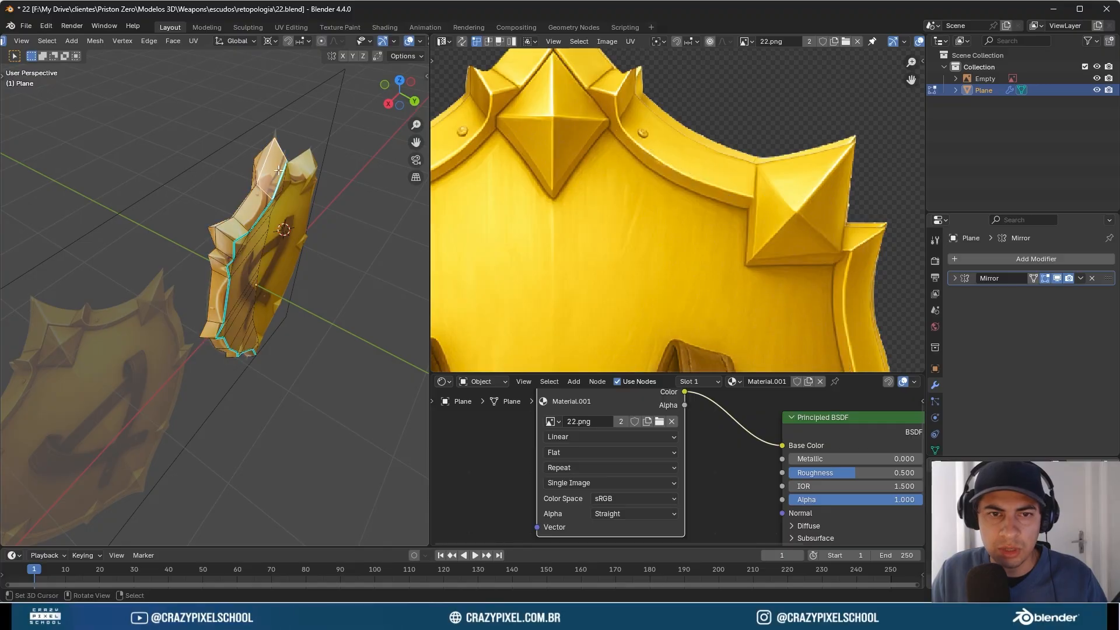
pyautogui.keyDown('ctrl'); pyautogui.click(226, 240); pyautogui.keyUp('ctrl')
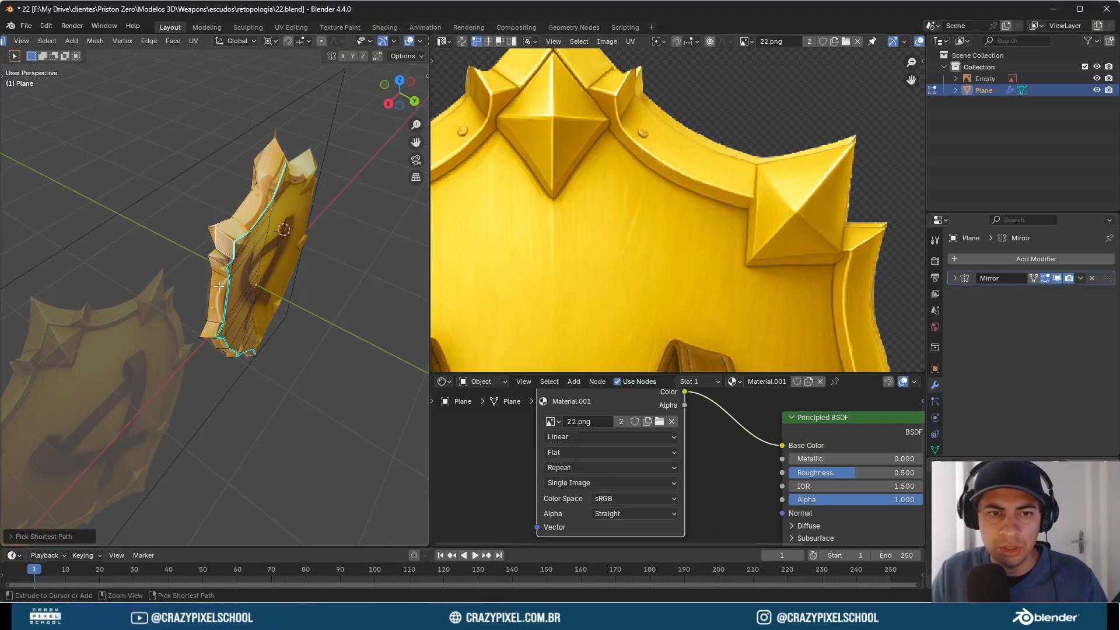
pyautogui.keyDown('ctrl'); pyautogui.click(218, 285); pyautogui.keyUp('ctrl')
pyautogui.moveTo(219, 295); pyautogui.dragTo(234, 248, button='middle')
pyautogui.scroll(3, 232, 327)
pyautogui.keyDown('ctrl'); pyautogui.click(224, 253); pyautogui.keyUp('ctrl')
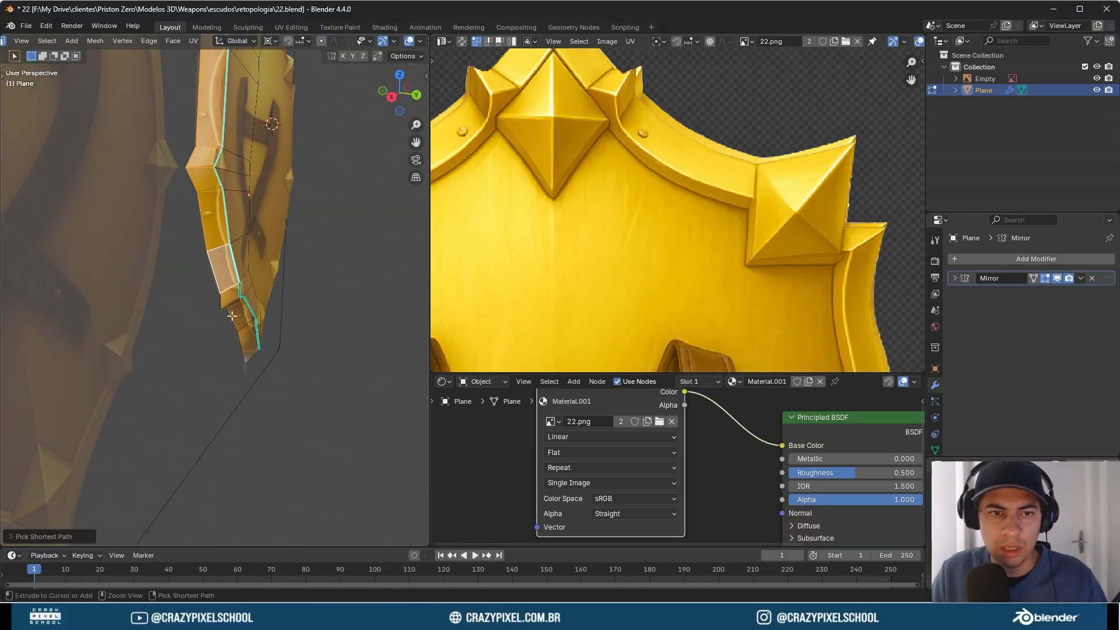
pyautogui.keyDown('ctrl'); pyautogui.click(231, 315); pyautogui.keyUp('ctrl')
pyautogui.moveTo(231, 316); pyautogui.dragTo(268, 379, button='middle')
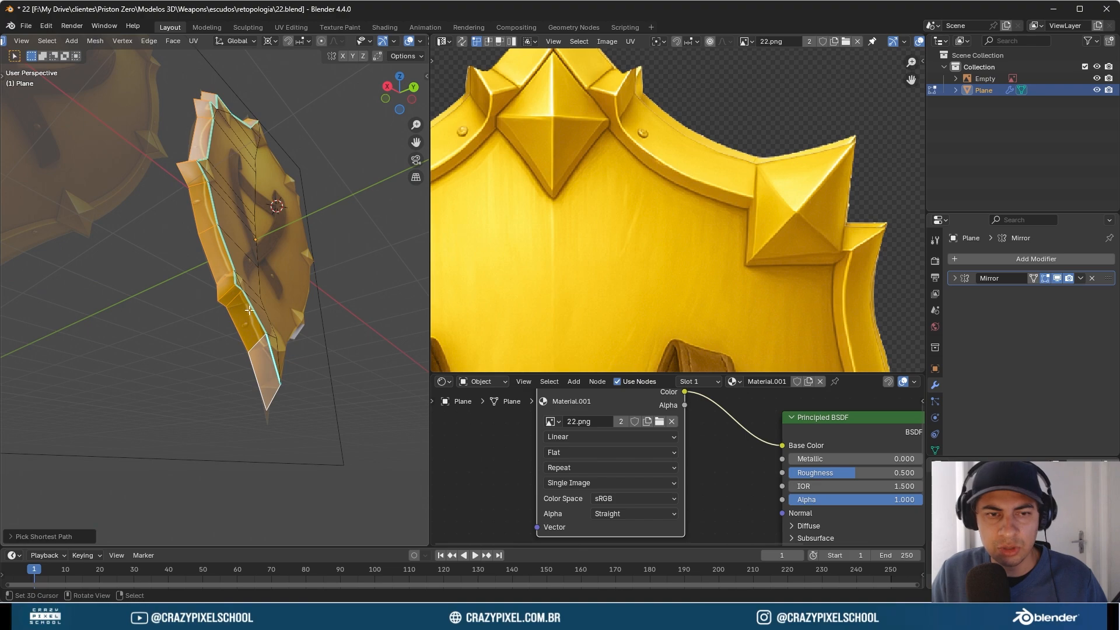
pyautogui.scroll(-5, 536, 267)
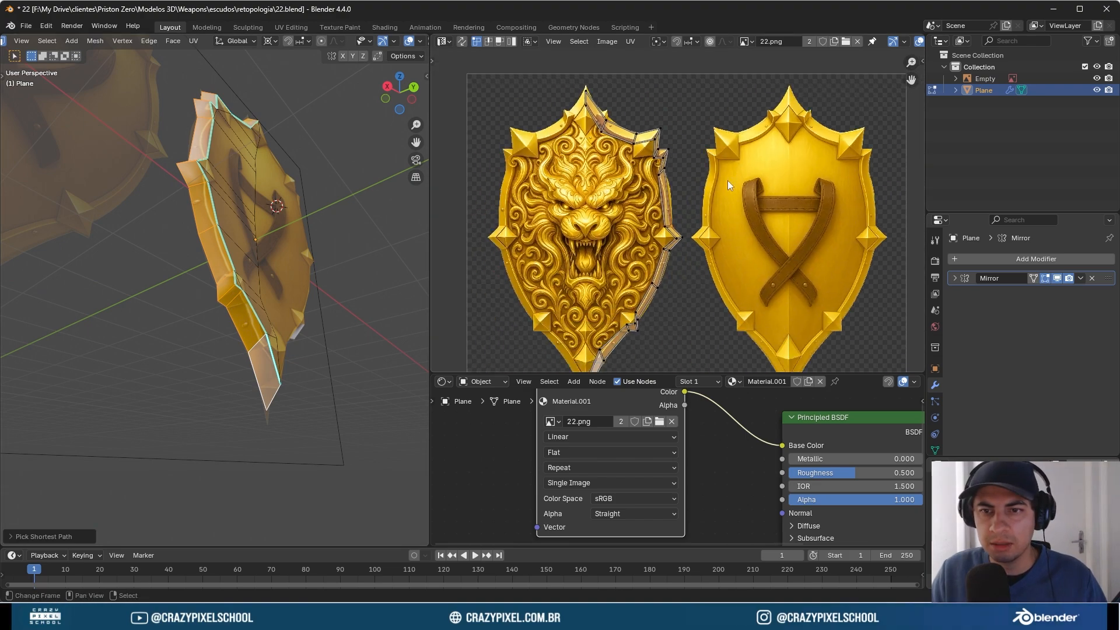
# - Move the selected rim strip's UVs horizontally onto the right edge of the back shield artwork
pyautogui.press('g')
pyautogui.press('x')
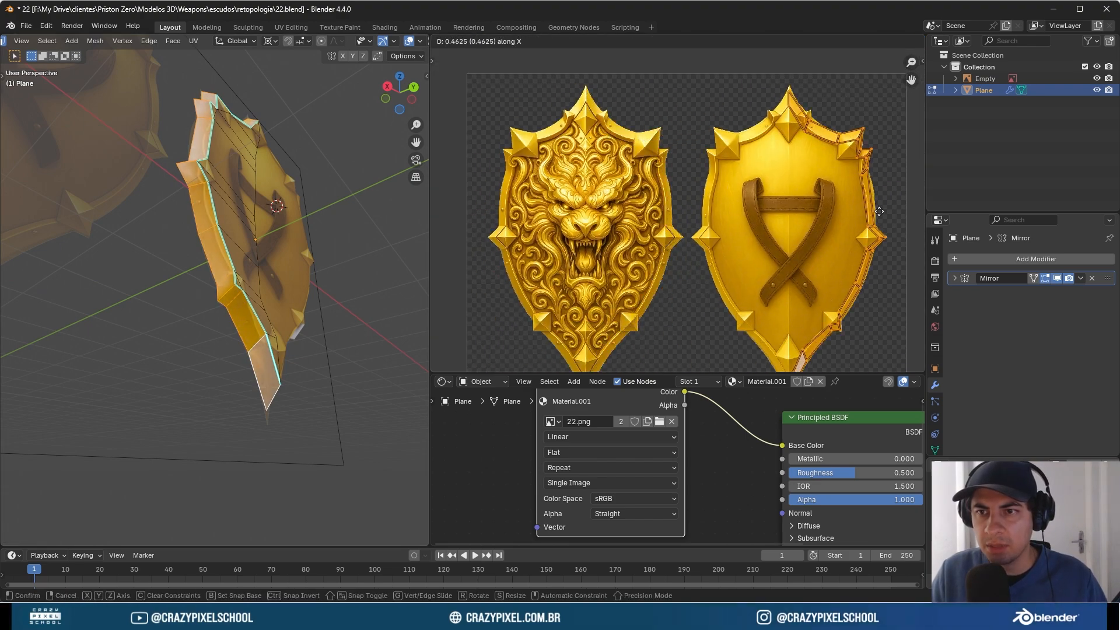
pyautogui.click(880, 211)
# - Examine the retextured rim from behind and beside the shield, comparing it with the viewport overlays on and off
pyautogui.moveTo(306, 158); pyautogui.dragTo(302, 70, button='middle')
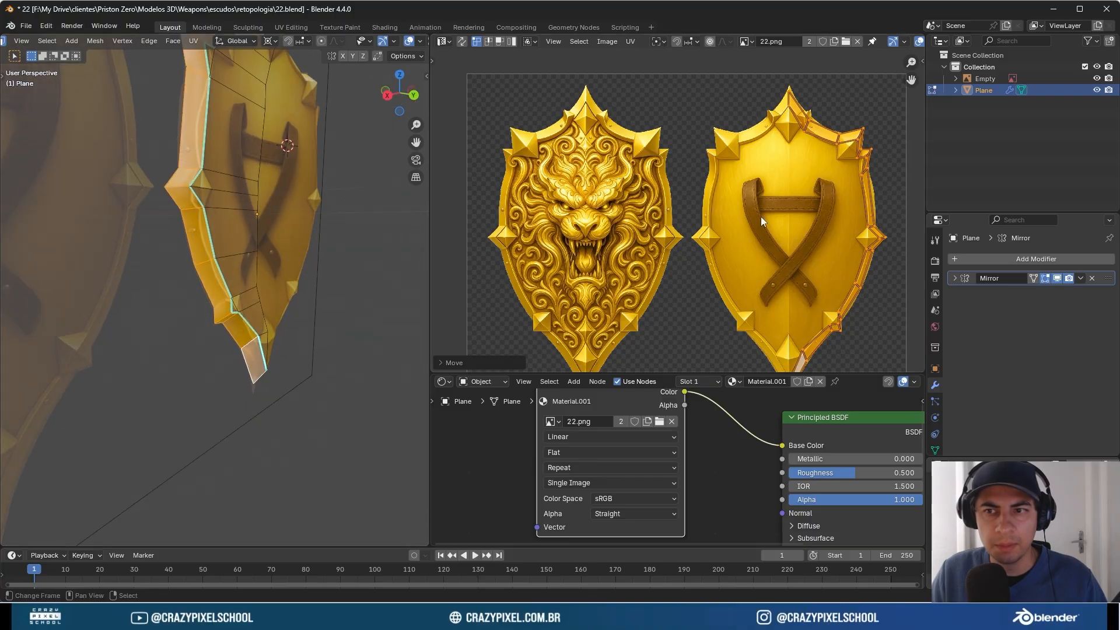
pyautogui.moveTo(820, 171); pyautogui.dragTo(741, 225, button='middle')
pyautogui.scroll(3, 742, 226)
pyautogui.moveTo(237, 195); pyautogui.dragTo(250, 182, button='middle')
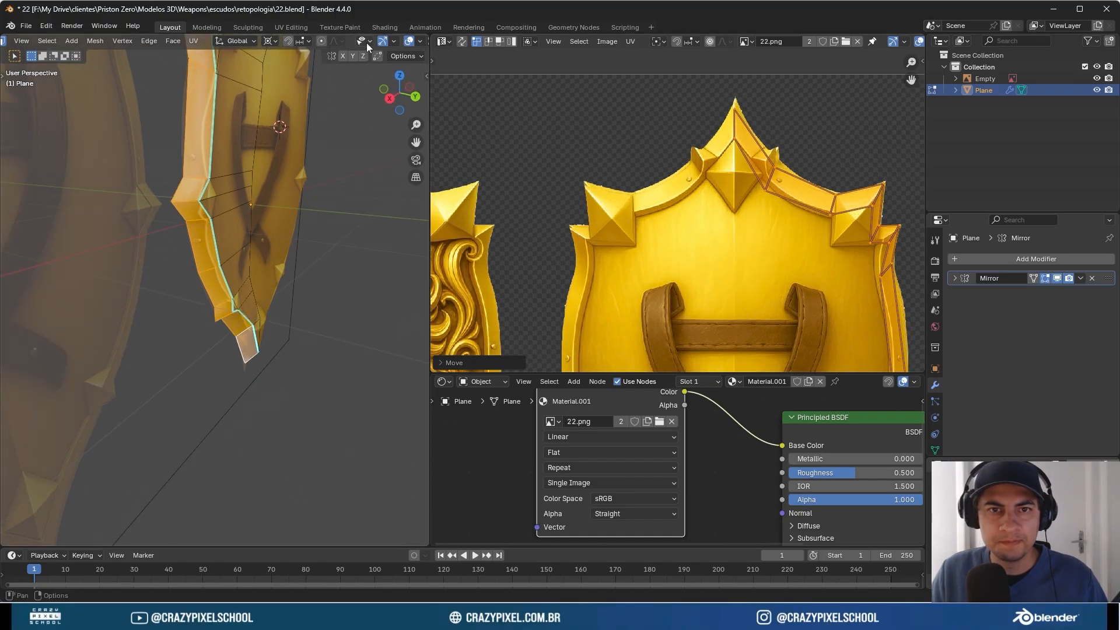
pyautogui.scroll(-3, 367, 43)
pyautogui.click(328, 40)
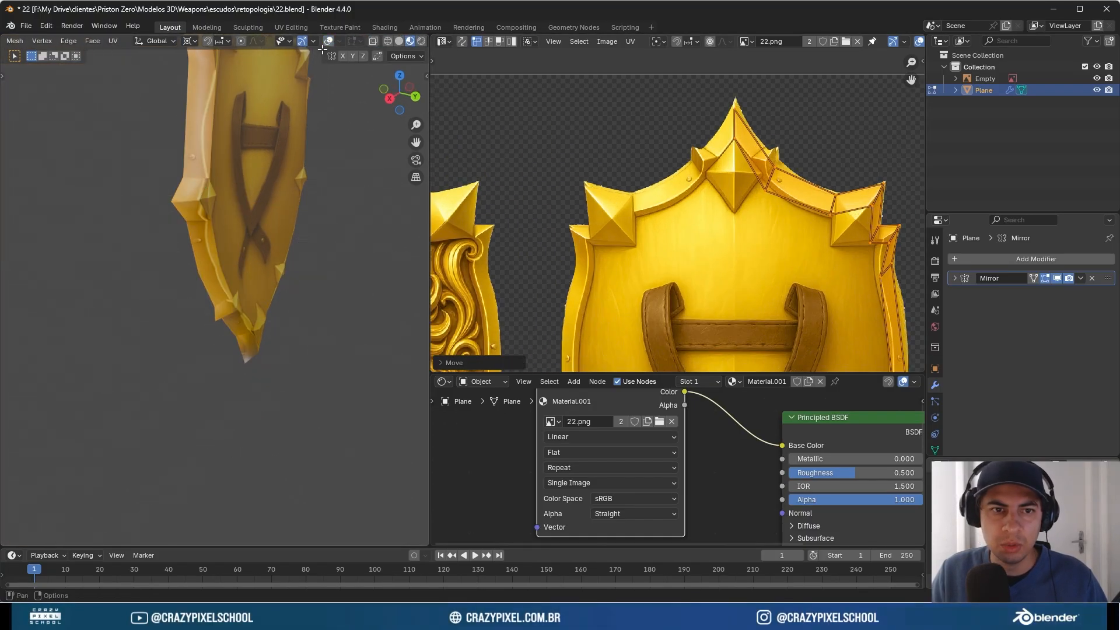
pyautogui.click(328, 41)
pyautogui.scroll(2, 271, 246)
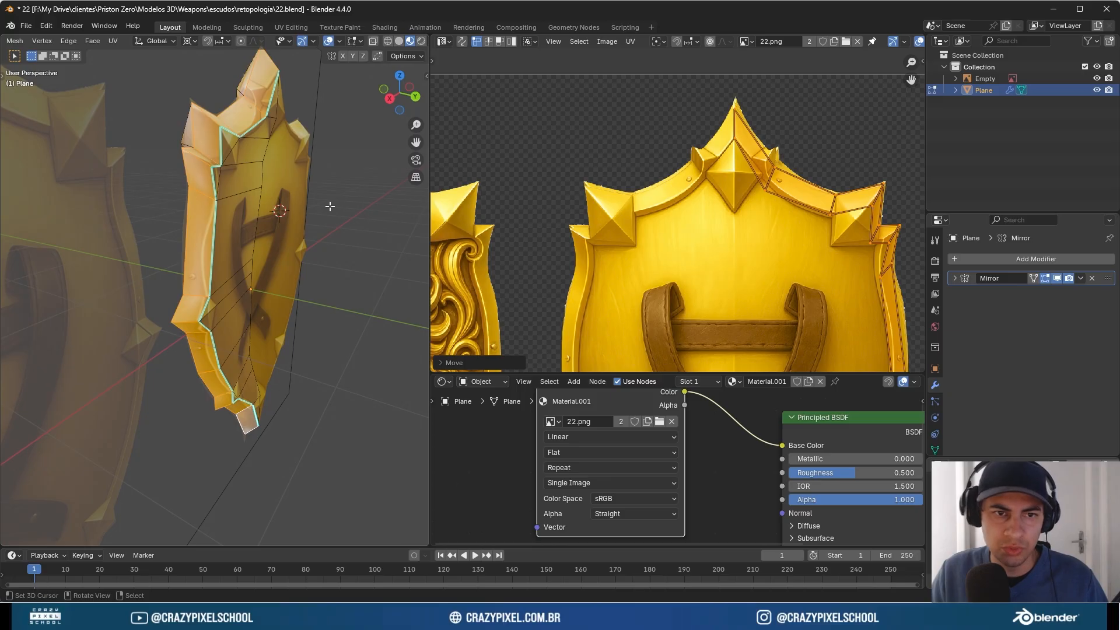
pyautogui.moveTo(282, 168); pyautogui.dragTo(156, 253, button='middle')
pyautogui.scroll(-2, 157, 204)
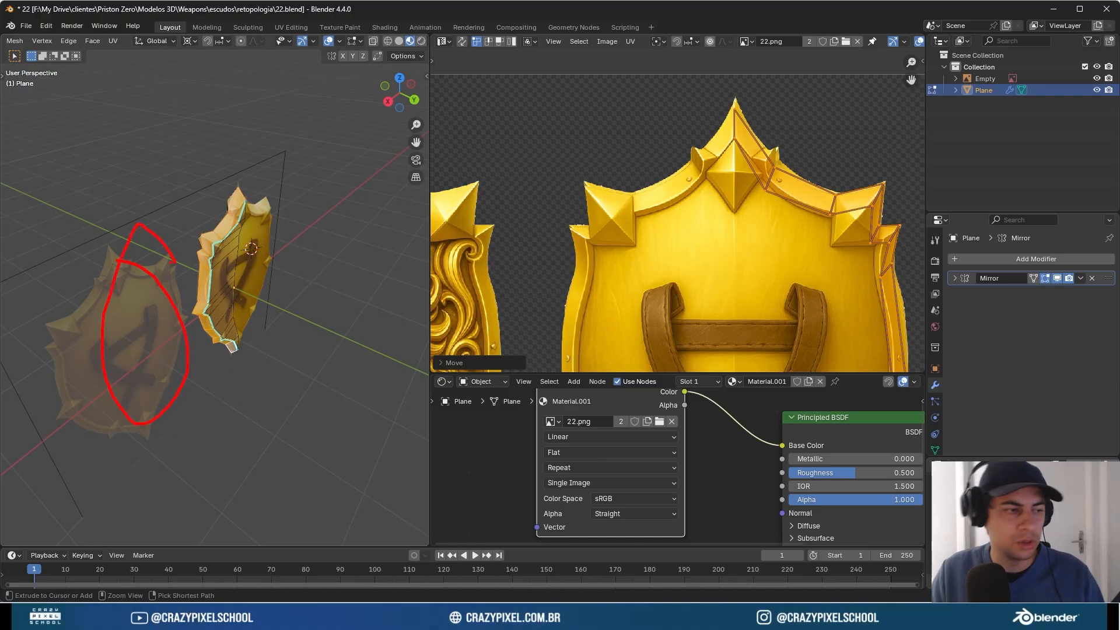
pyautogui.scroll(3, 138, 261)
pyautogui.moveTo(138, 260); pyautogui.dragTo(152, 263, button='middle')
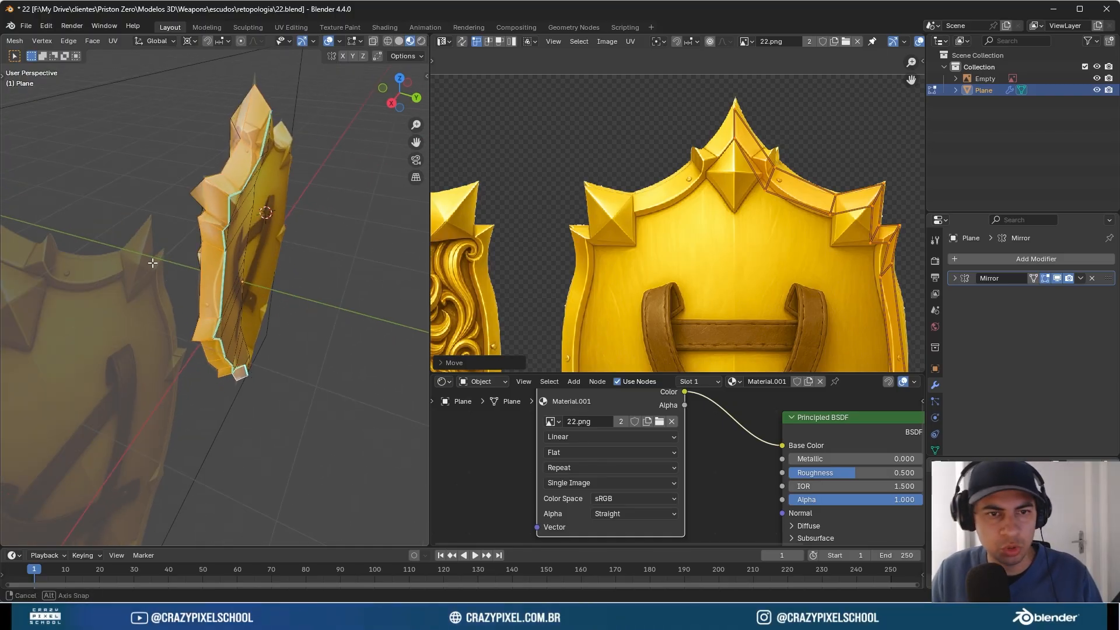
pyautogui.click(328, 41)
pyautogui.moveTo(336, 128); pyautogui.dragTo(373, 193, button='middle')
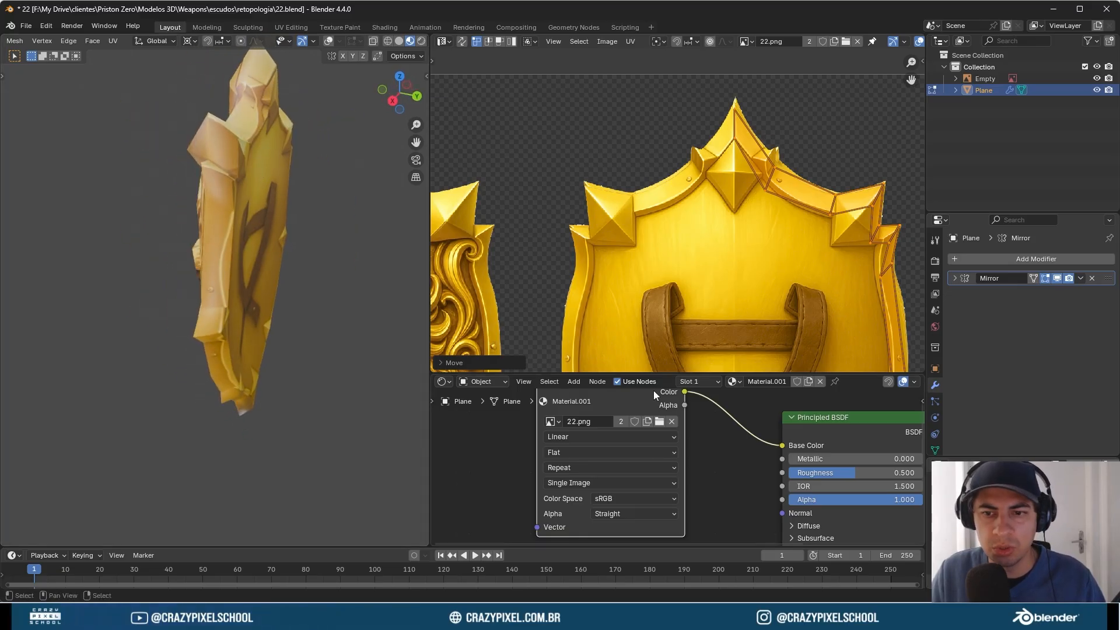
# - Set the Principled BSDF's Roughness to 0 and link the 22.png Color output directly to the Material Output's Surface
pyautogui.moveTo(658, 373); pyautogui.dragTo(657, 231)
pyautogui.moveTo(385, 251); pyautogui.dragTo(256, 248, button='middle')
pyautogui.moveTo(692, 392); pyautogui.dragTo(592, 394, button='middle')
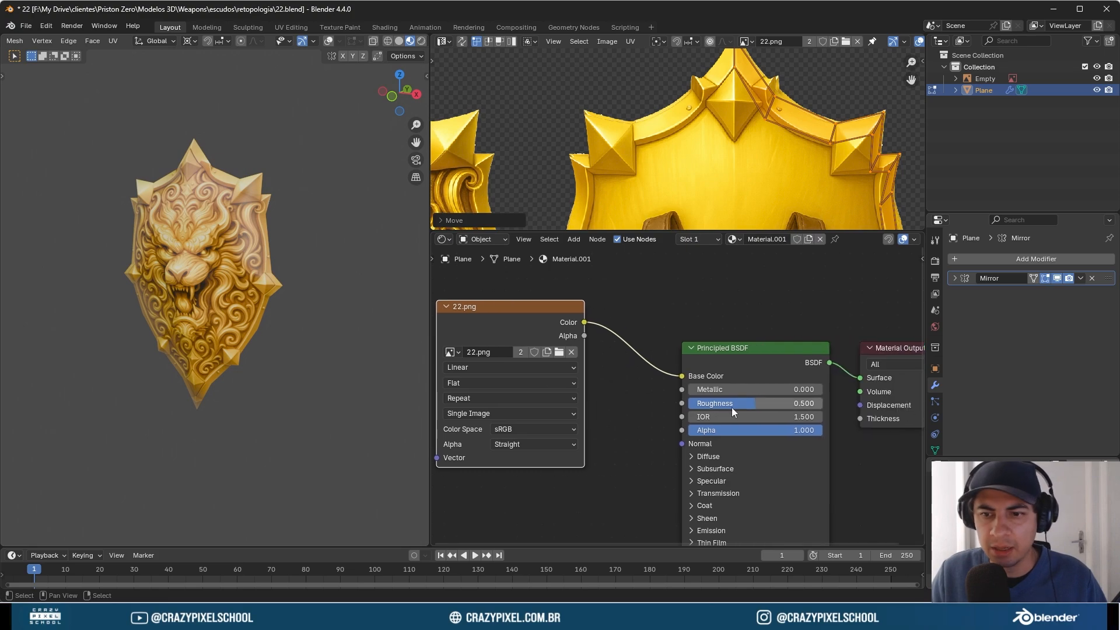
pyautogui.moveTo(731, 407); pyautogui.dragTo(689, 403)
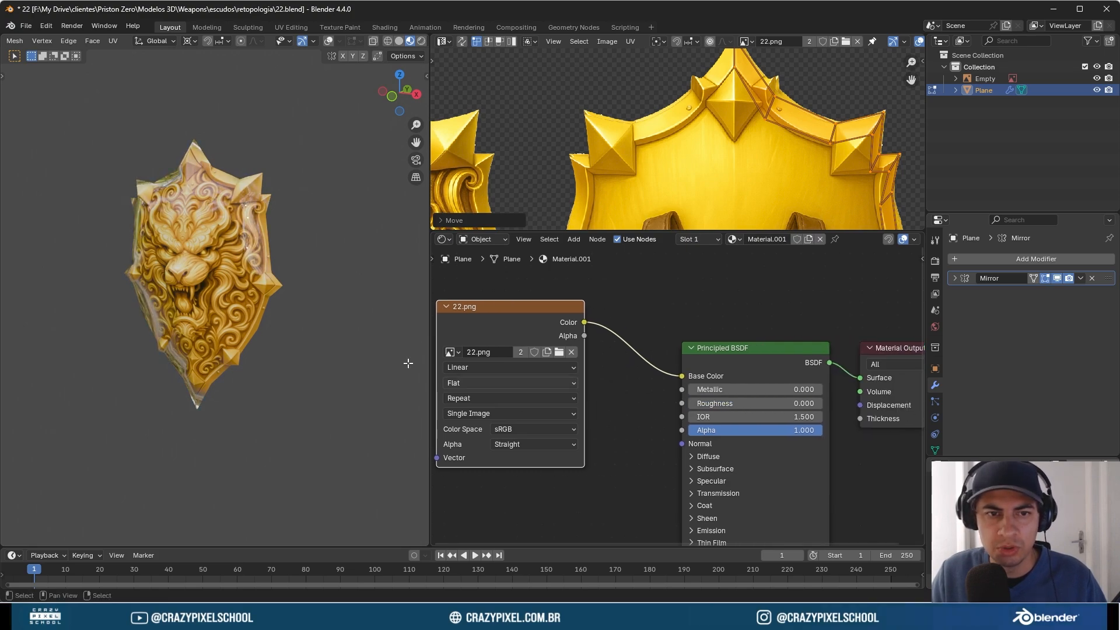
pyautogui.moveTo(408, 362); pyautogui.dragTo(235, 161, button='middle')
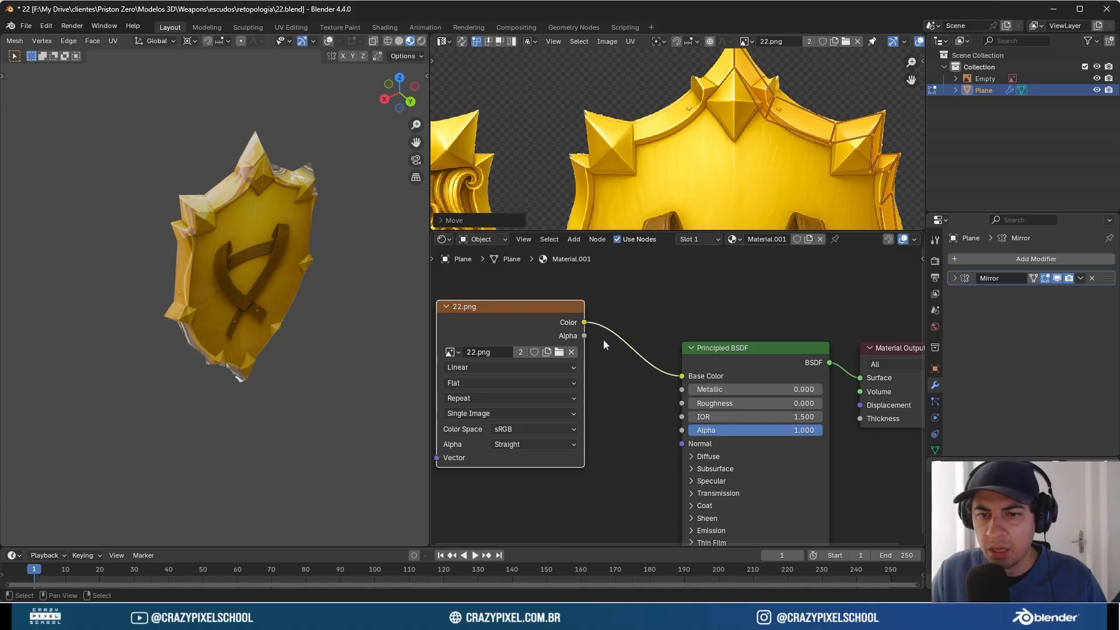
pyautogui.moveTo(828, 366)
pyautogui.mouseDown()
pyautogui.moveTo(859, 376)
pyautogui.moveTo(893, 299)
pyautogui.mouseUp()
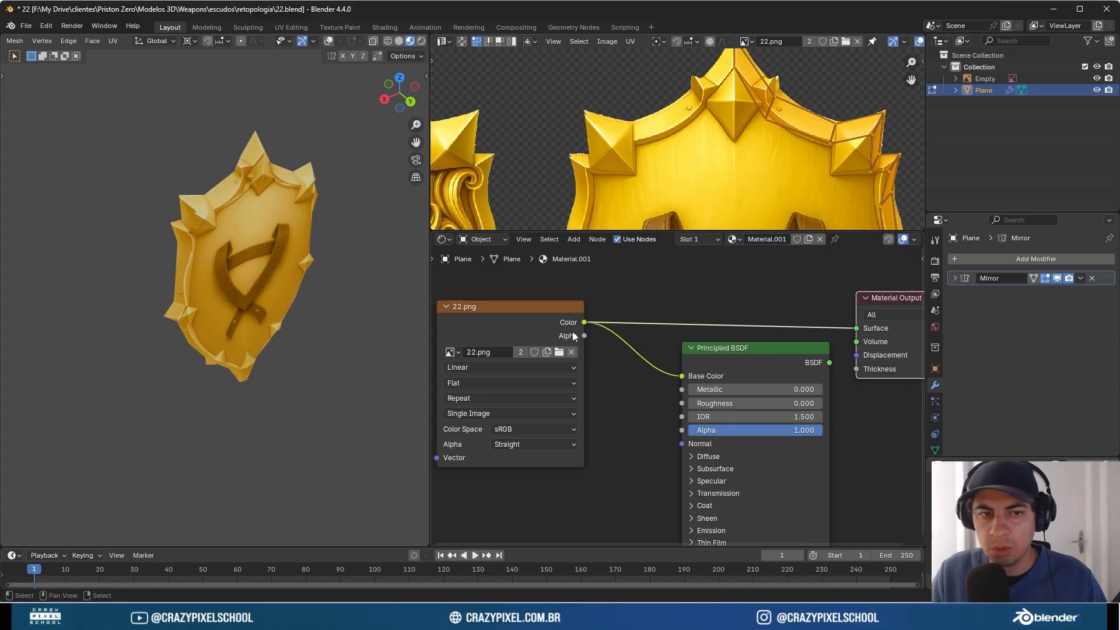
pyautogui.moveTo(221, 324); pyautogui.dragTo(223, 356, button='middle')
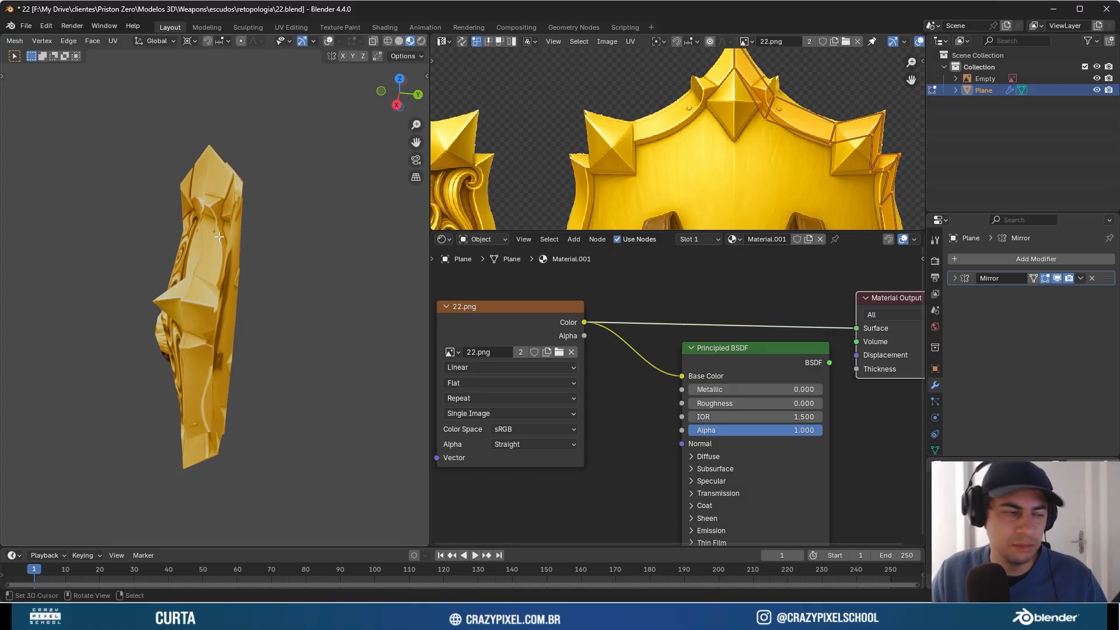
# - Examine the unlit rim from the side and back, in object and edit mode, with and without the viewport overlays
pyautogui.press('Tab')
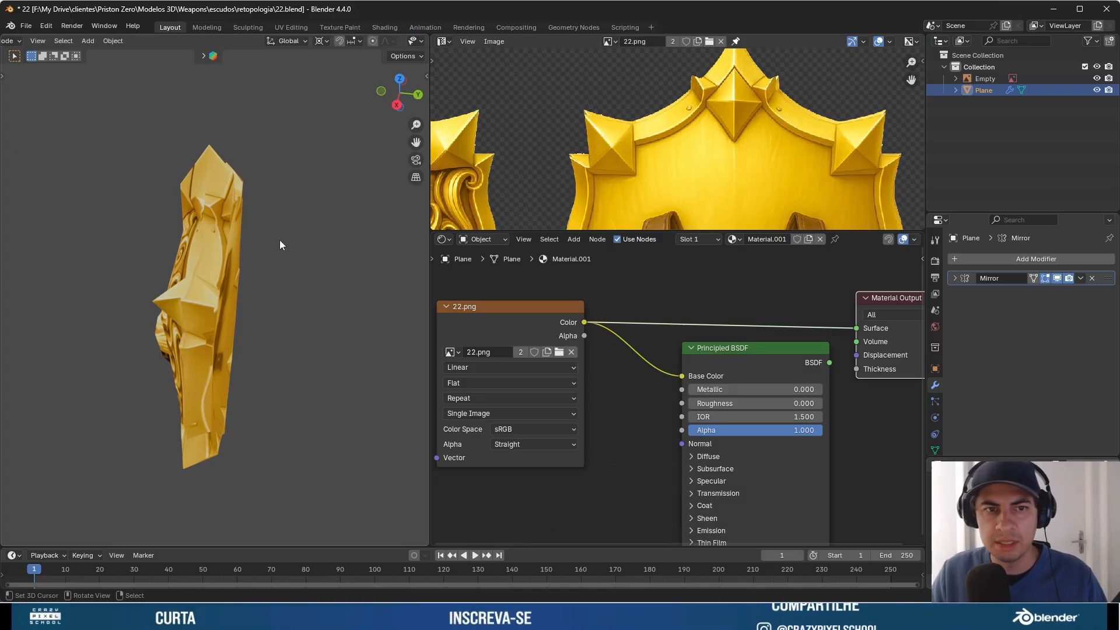
pyautogui.scroll(-4, 712, 108)
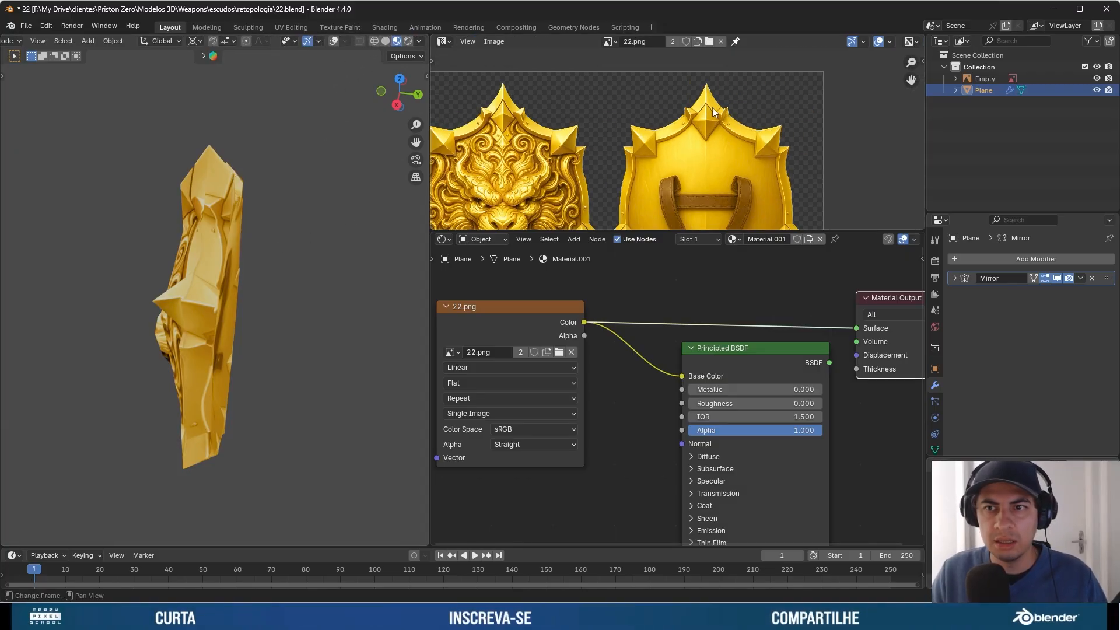
pyautogui.click(333, 41)
pyautogui.press('Tab')
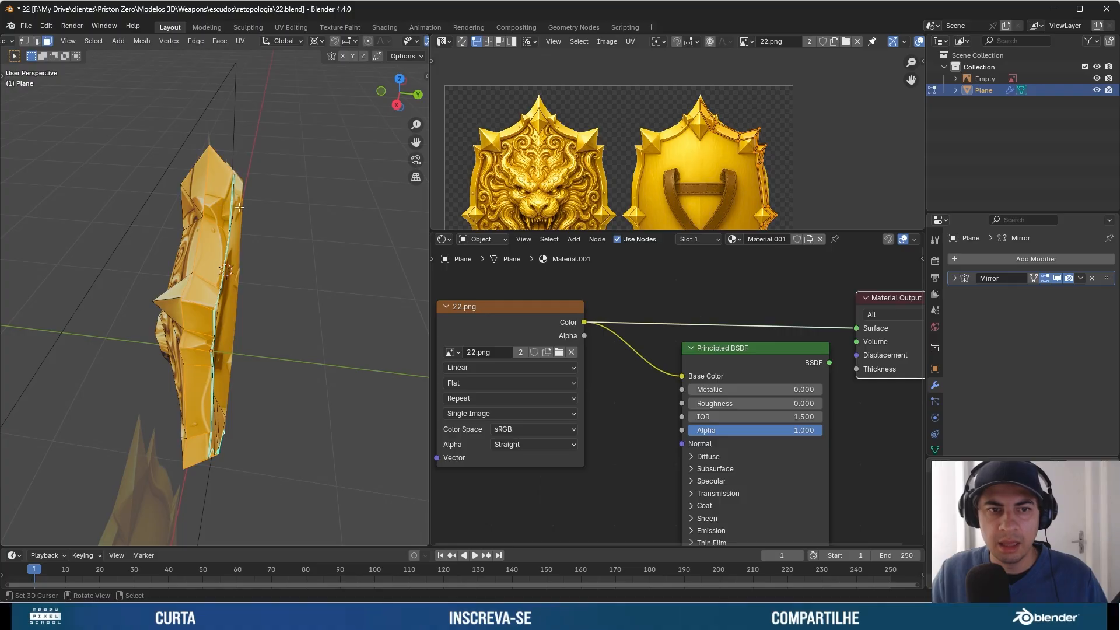
pyautogui.moveTo(324, 227); pyautogui.dragTo(285, 219, button='middle')
pyautogui.scroll(2, 286, 220)
pyautogui.moveTo(358, 41); pyautogui.dragTo(291, 35, button='middle')
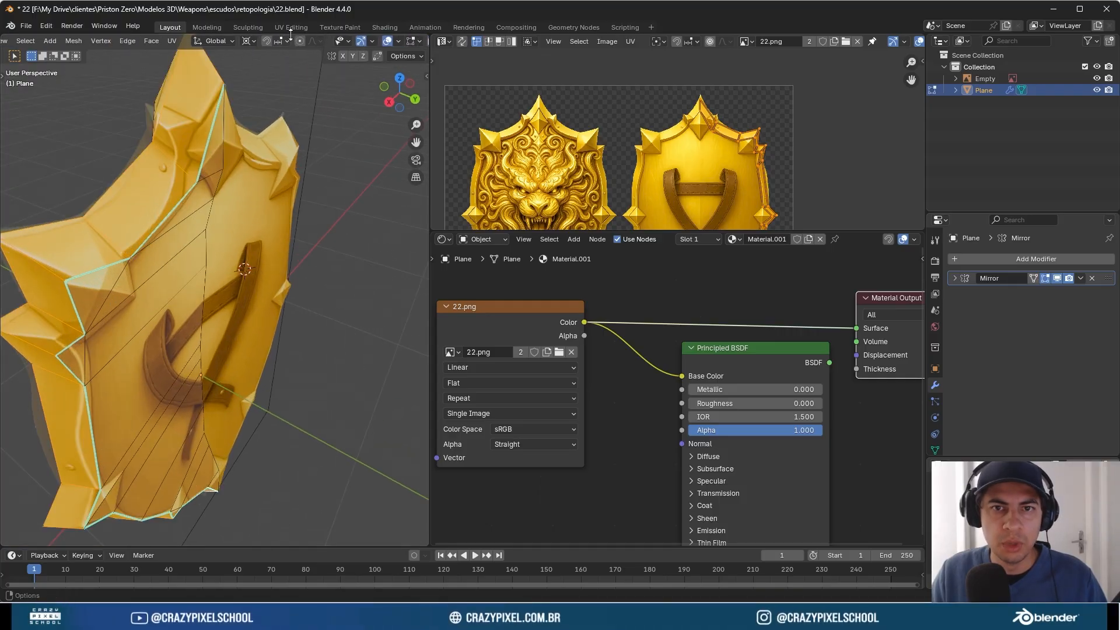
pyautogui.click(389, 44)
pyautogui.moveTo(282, 157); pyautogui.dragTo(320, 169, button='middle')
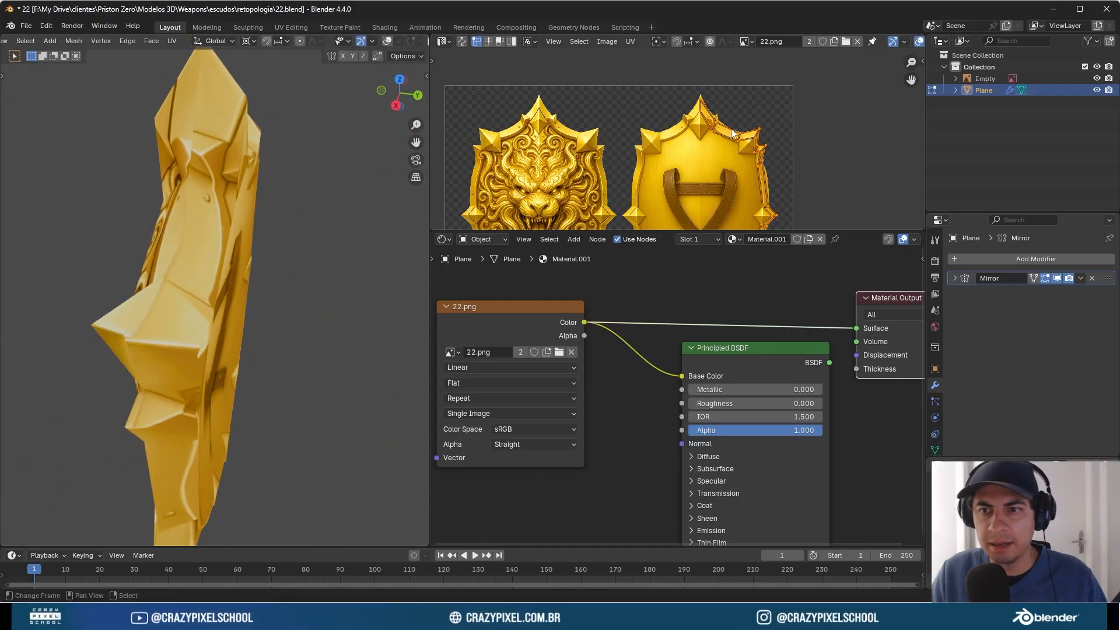
# - Reposition the rim's inner UV vertices beside and below the top spike's tip to fit the painted gold
pyautogui.scroll(3, 689, 130)
pyautogui.moveTo(688, 129); pyautogui.dragTo(668, 142, button='middle')
pyautogui.scroll(2, 668, 141)
pyautogui.moveTo(673, 168)
pyautogui.mouseDown()
pyautogui.moveTo(672, 196)
pyautogui.moveTo(672, 156)
pyautogui.mouseUp()
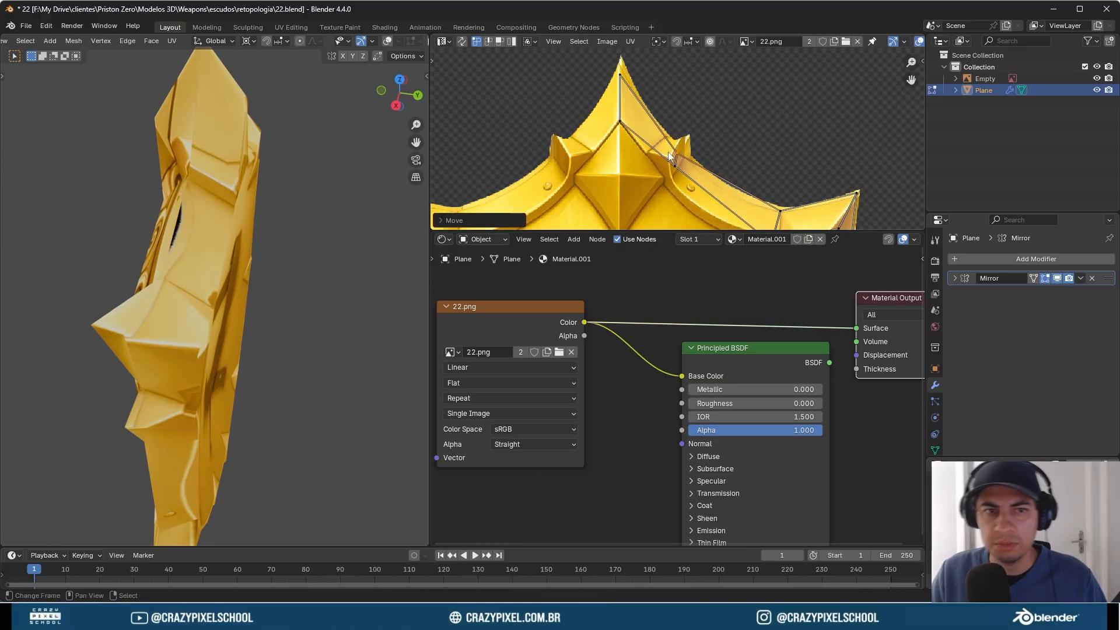
pyautogui.press('g')
pyautogui.press('y')
pyautogui.click(633, 117)
# - Raise the rim's inner UV vertex vertically where the upper edge meets the upper-right corner spike
pyautogui.scroll(-4, 256, 201)
pyautogui.moveTo(257, 201); pyautogui.dragTo(314, 194, button='middle')
pyautogui.scroll(3, 688, 158)
pyautogui.press('g')
pyautogui.press('y')
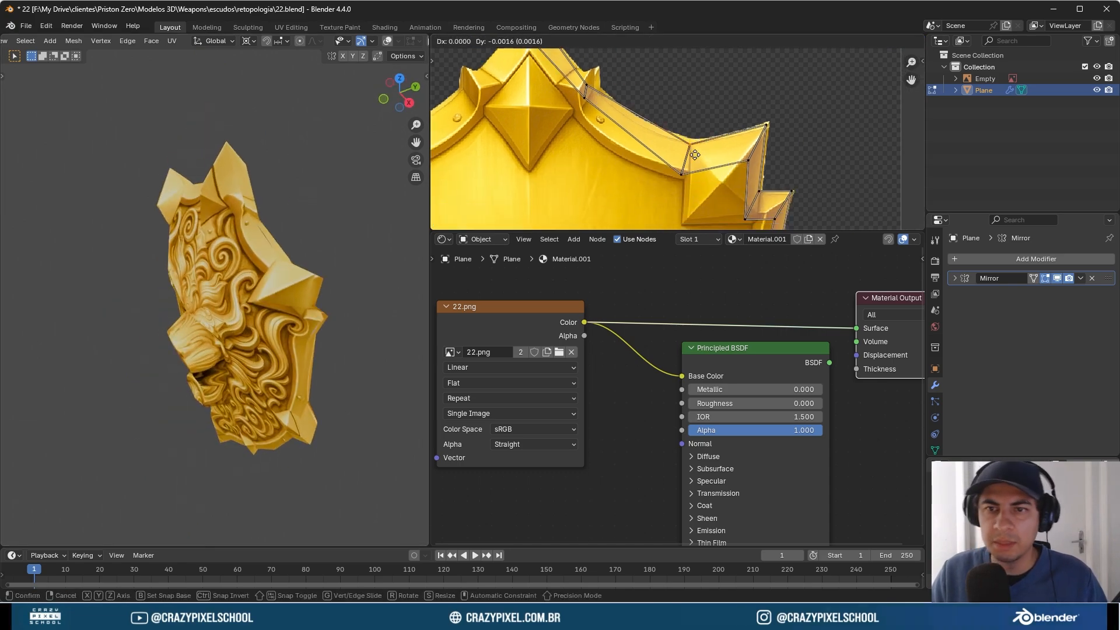
pyautogui.click(686, 168)
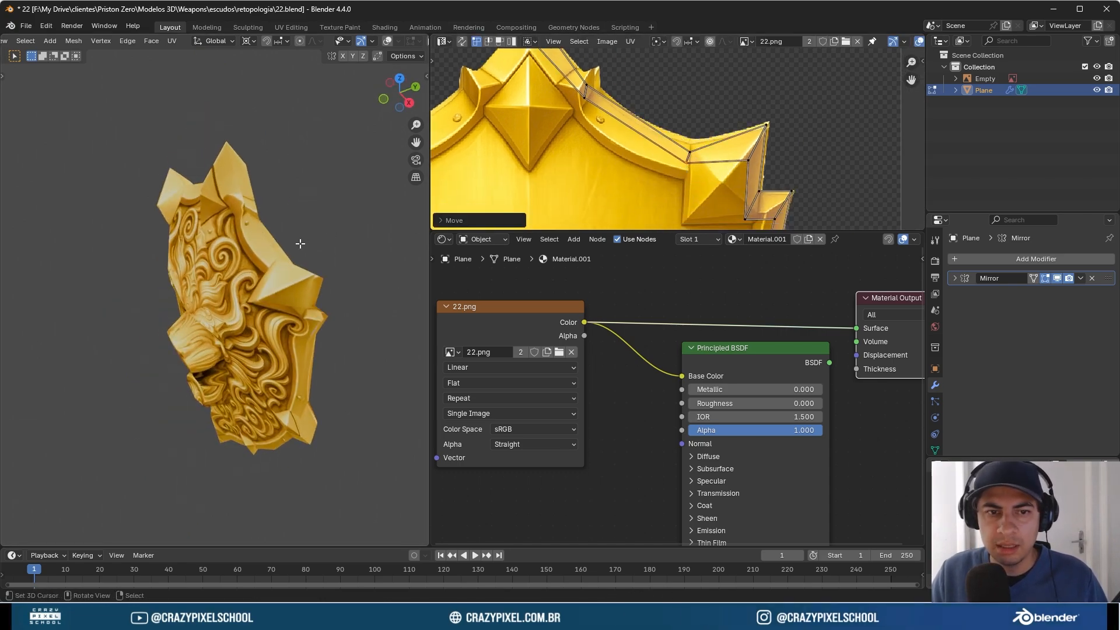
# - Adjust the outer and inner rim UV vertices at the upper-right corner spike's tip to the painted gold
pyautogui.rightClick(765, 135)
pyautogui.press('g')
pyautogui.press('y')
pyautogui.click(766, 151)
pyautogui.rightClick(750, 155)
pyautogui.press('g')
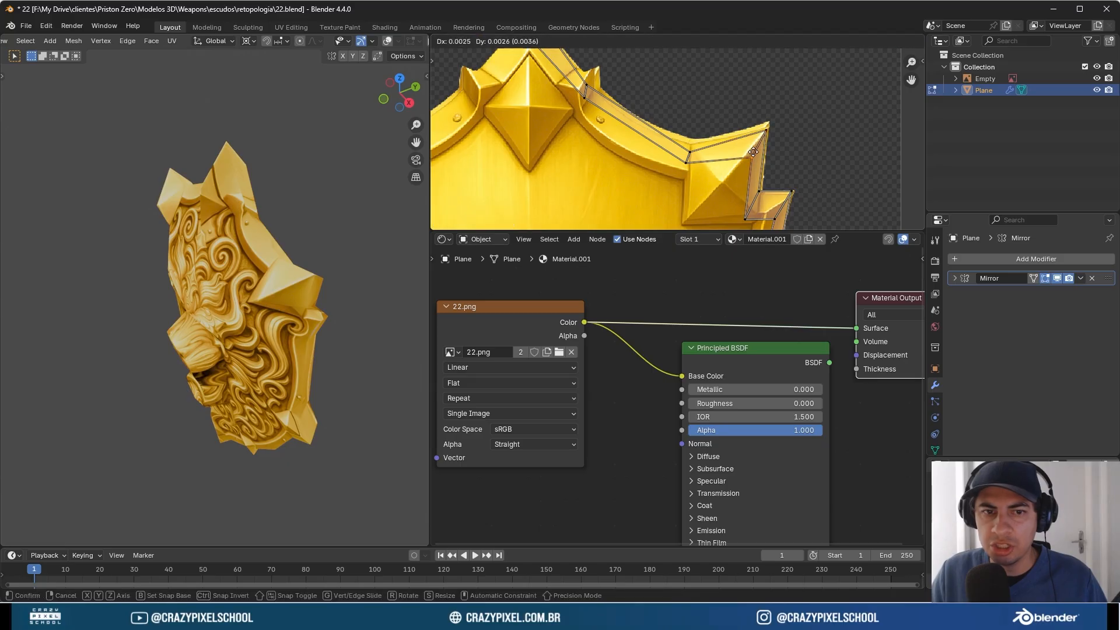
pyautogui.click(754, 145)
# - Move the inner rim UV vertices in the notch and at the smaller corner spike toward the outer edge
pyautogui.moveTo(239, 204); pyautogui.dragTo(296, 204, button='middle')
pyautogui.moveTo(639, 186); pyautogui.dragTo(568, 110, button='middle')
pyautogui.rightClick(685, 145)
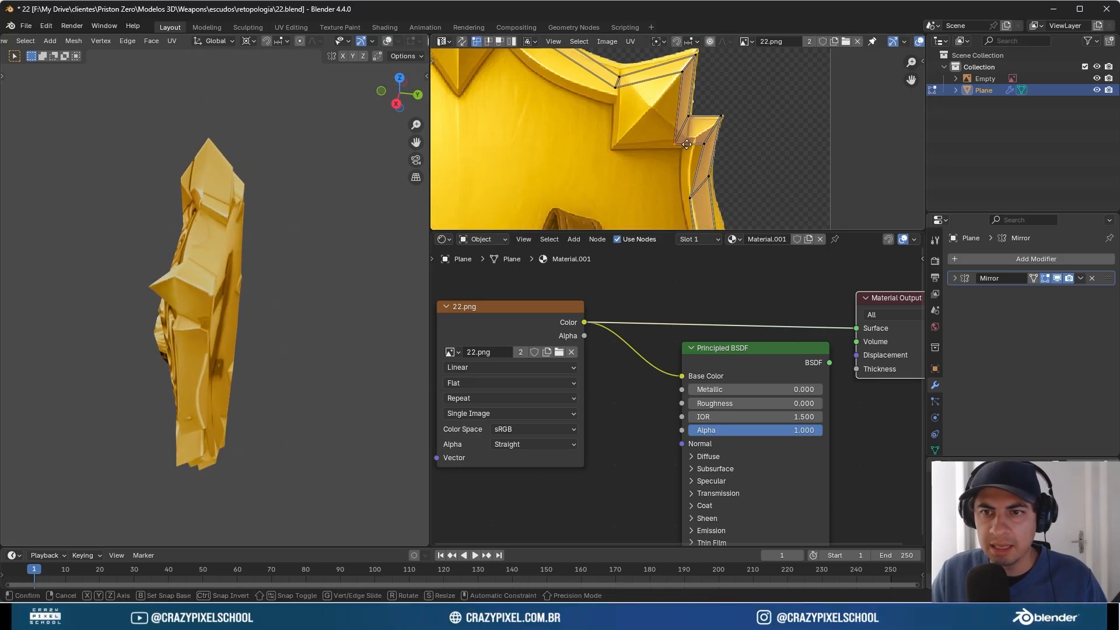
pyautogui.press('g')
pyautogui.click(699, 135)
pyautogui.rightClick(709, 147)
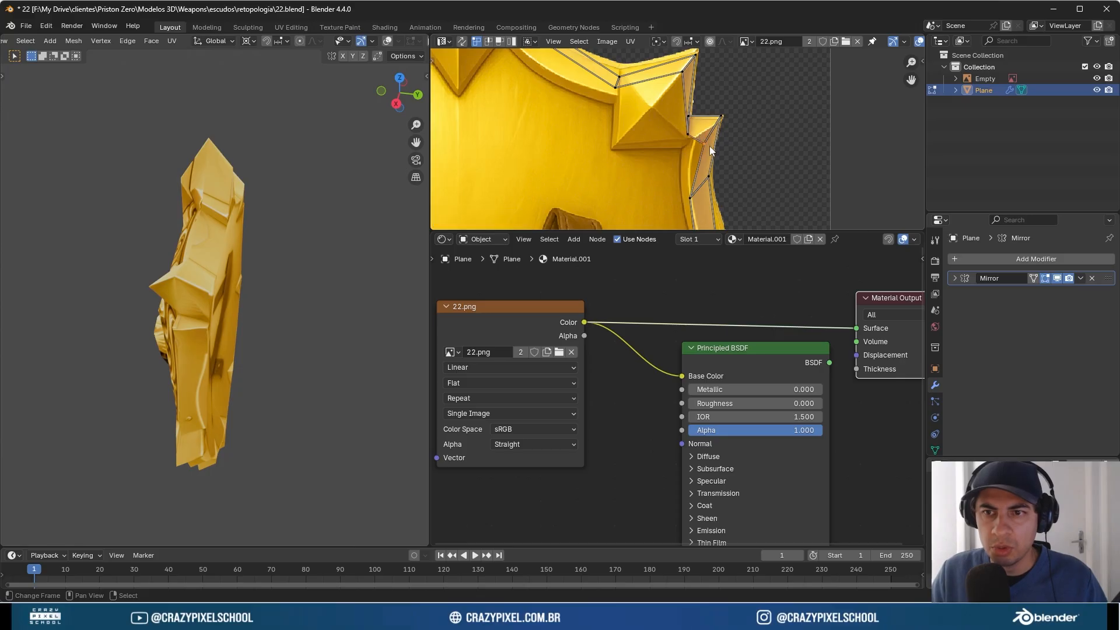
pyautogui.press('g')
pyautogui.click(701, 142)
# - Nudge the rim UV vertices at the smaller corner spike's tip and in the notch above it inside the gold
pyautogui.rightClick(724, 126)
pyautogui.press('g')
pyautogui.click(719, 129)
pyautogui.scroll(3, 695, 120)
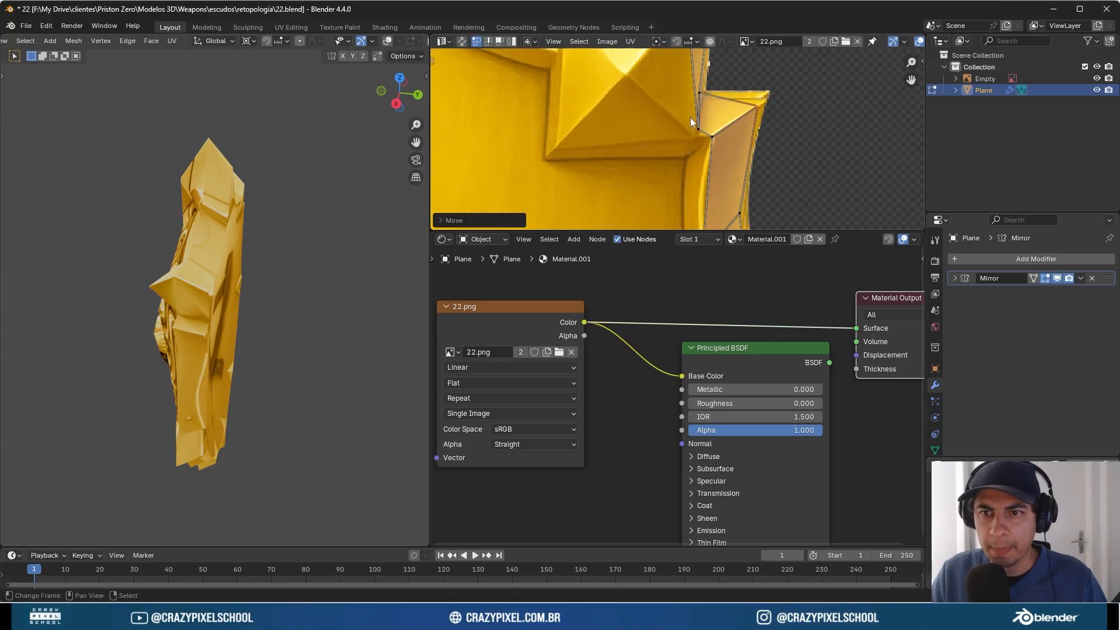
pyautogui.rightClick(707, 92)
pyautogui.press('g')
pyautogui.click(711, 104)
pyautogui.scroll(-1, 723, 138)
# - Shift the inner and outer rim UV vertices at the bend below the smaller corner spike
pyautogui.moveTo(745, 196); pyautogui.dragTo(692, 116, button='middle')
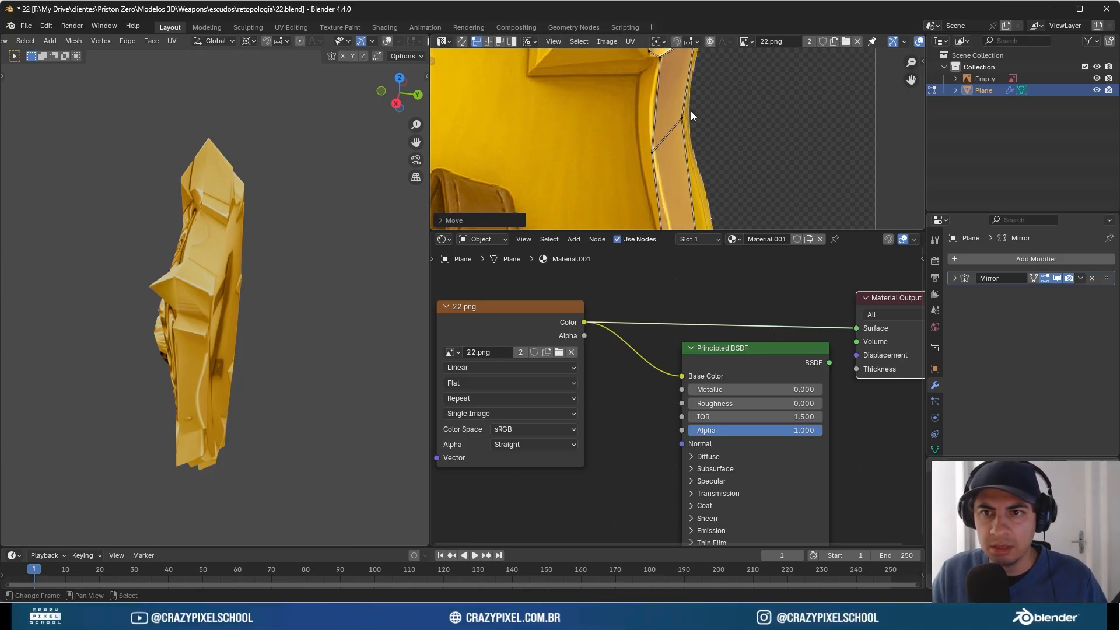
pyautogui.rightClick(652, 154)
pyautogui.press('g')
pyautogui.click(659, 146)
pyautogui.rightClick(685, 125)
pyautogui.press('g')
pyautogui.click(691, 130)
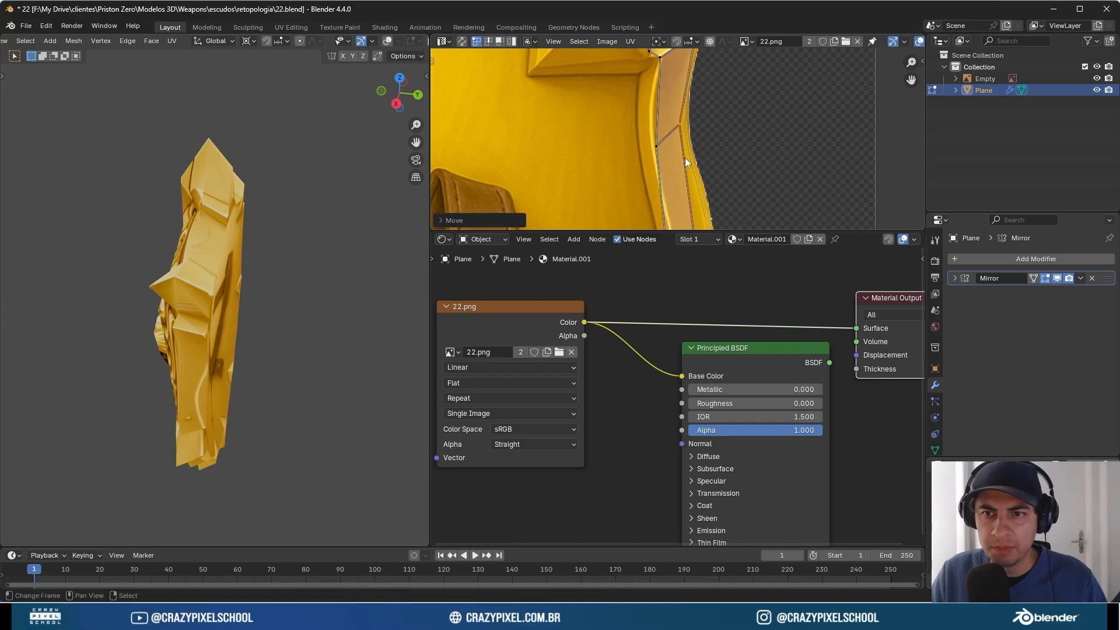
# - Adjust the pair of rim UV vertices just above the right side spike to the painted edge
pyautogui.scroll(-2, 694, 204)
pyautogui.moveTo(694, 207); pyautogui.dragTo(674, 87, button='middle')
pyautogui.rightClick(668, 209)
pyautogui.press('g')
pyautogui.click(673, 211)
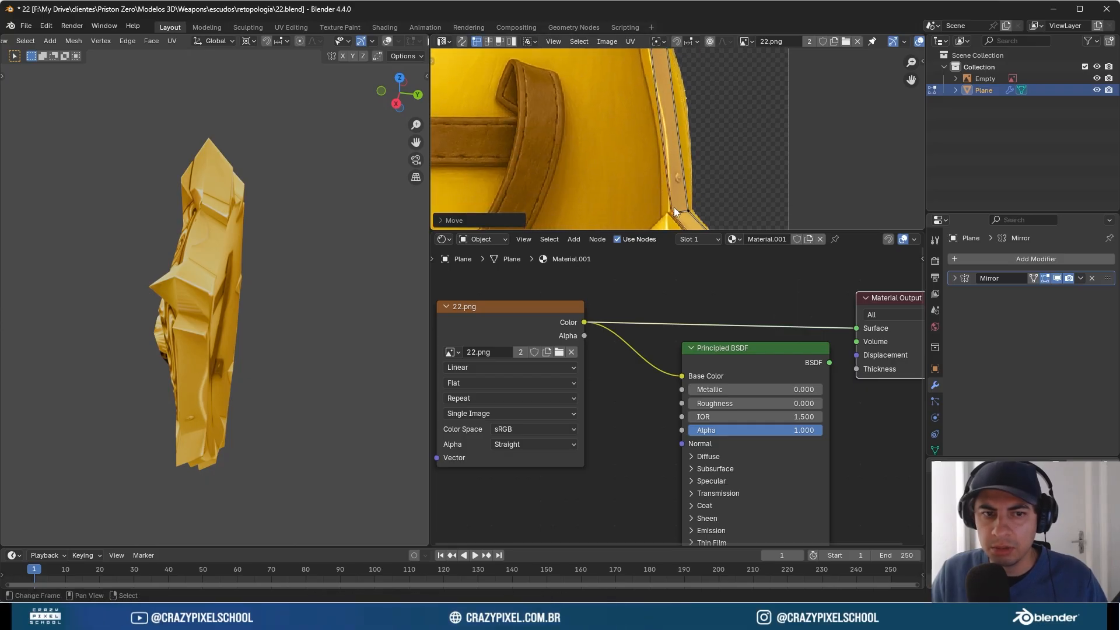
pyautogui.rightClick(688, 205)
pyautogui.press('g')
pyautogui.click(686, 206)
# - Refine the rim UV vertices at the bend between the corner and side spikes, keeping the strip on the outer edge
pyautogui.moveTo(679, 136); pyautogui.dragTo(664, 195, button='middle')
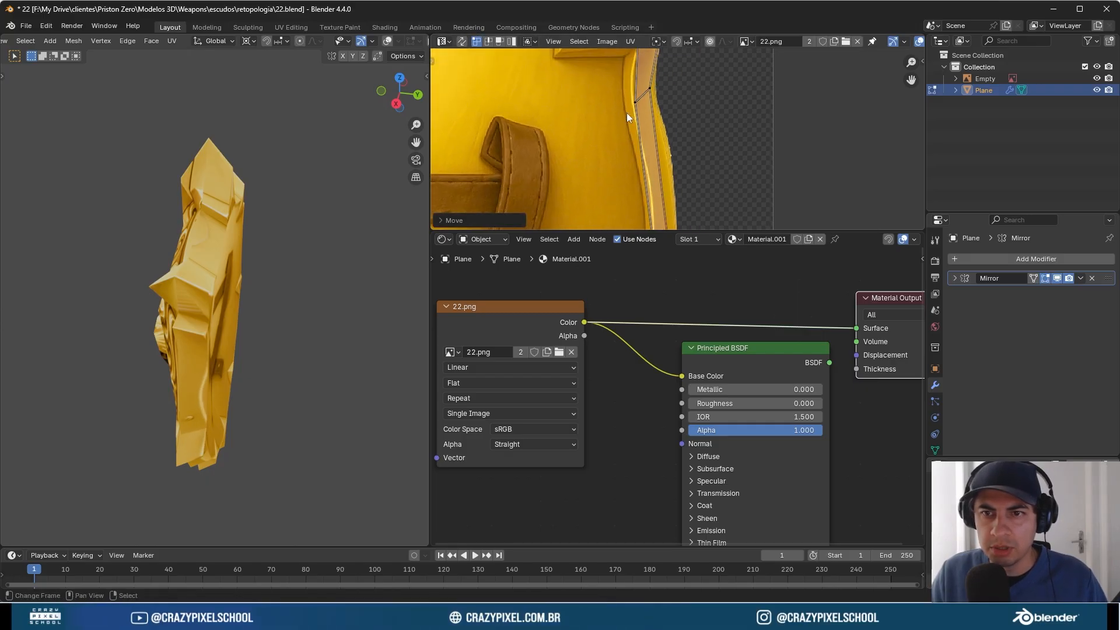
pyautogui.rightClick(629, 111)
pyautogui.press('g')
pyautogui.click(638, 109)
pyautogui.rightClick(650, 95)
pyautogui.press('g')
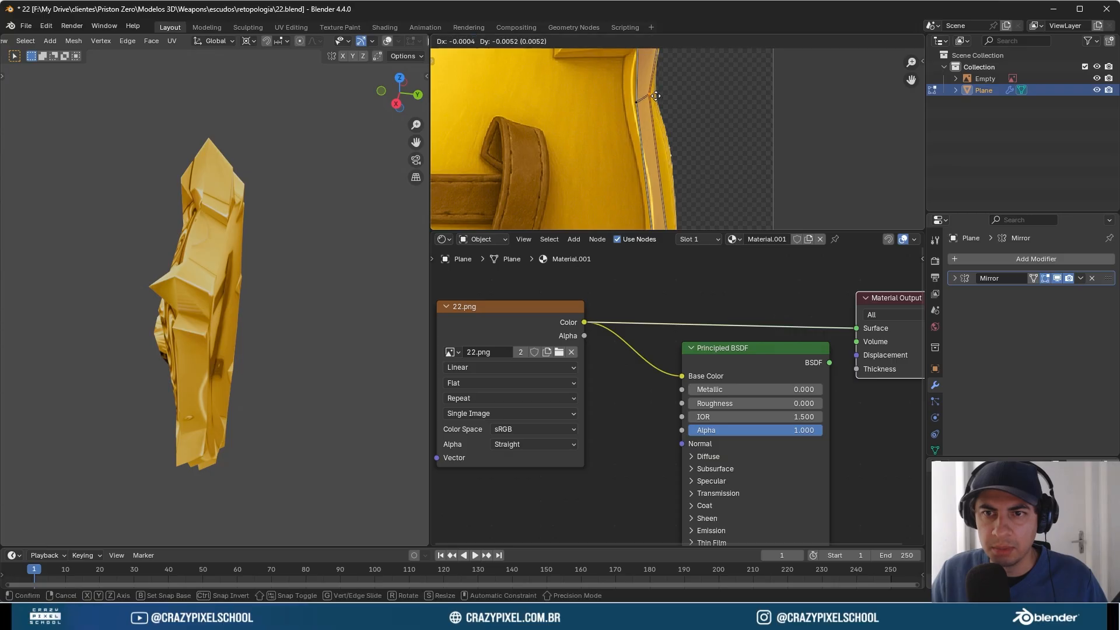
pyautogui.click(649, 99)
pyautogui.rightClick(636, 103)
pyautogui.press('g')
pyautogui.click(642, 101)
# - Fit the inner rim UV vertices around the right side spike closer to its painted outer edge
pyautogui.moveTo(642, 102); pyautogui.dragTo(650, 35, button='middle')
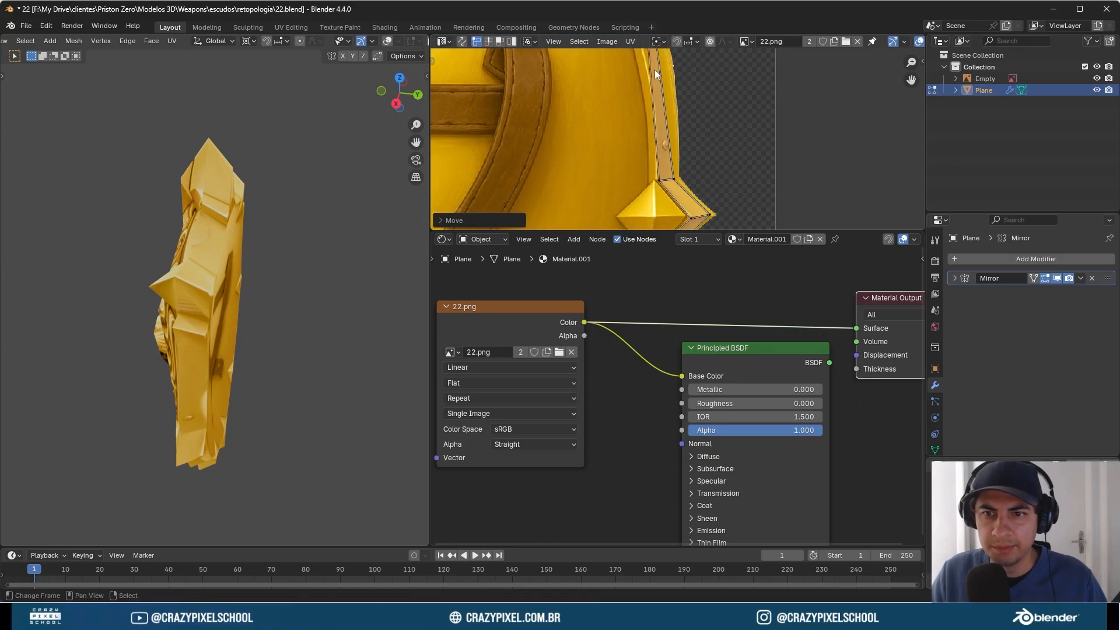
pyautogui.rightClick(668, 179)
pyautogui.press('g')
pyautogui.click(673, 177)
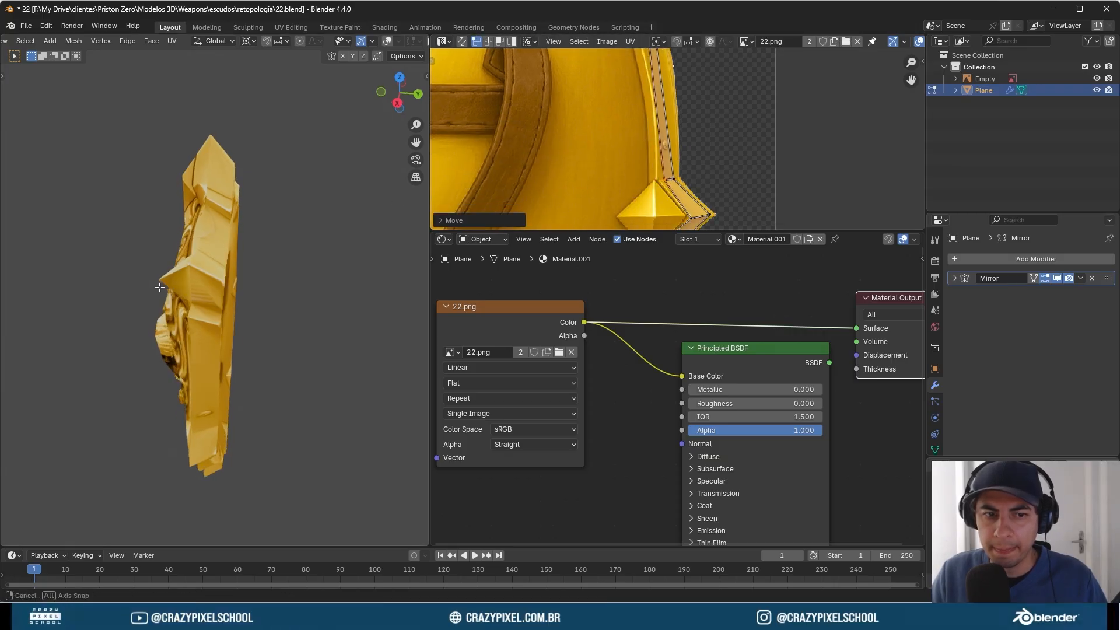
pyautogui.moveTo(537, 170); pyautogui.dragTo(502, 112, button='middle')
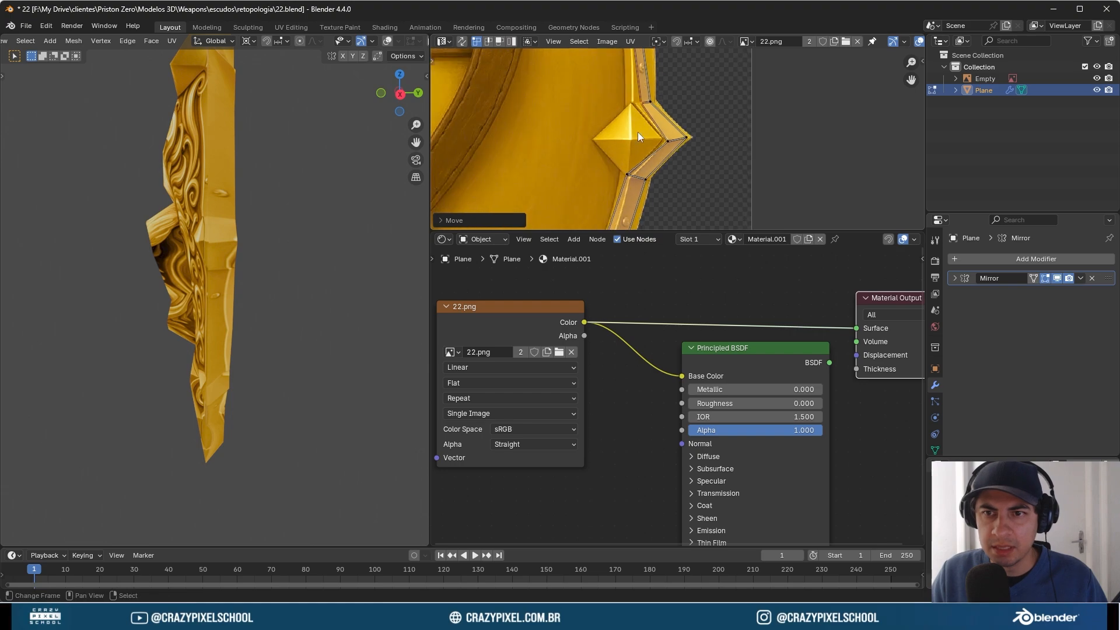
pyautogui.rightClick(668, 146)
pyautogui.press('g')
pyautogui.moveTo(677, 148); pyautogui.dragTo(644, 180)
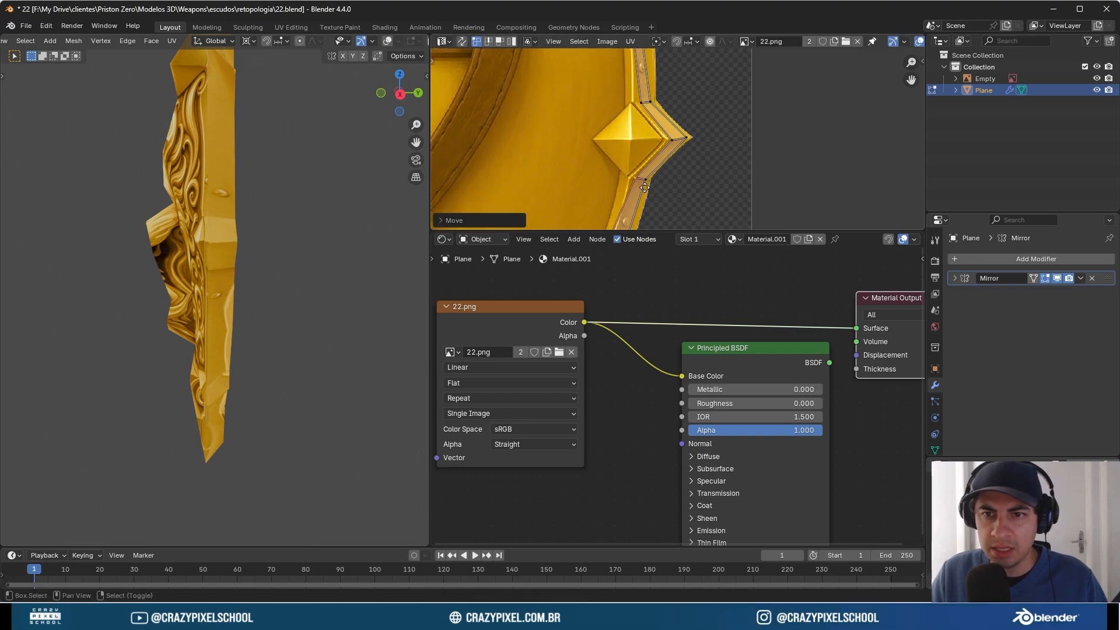
# - Move the inner rim UV vertex at the lower-right bend below the side spike onto the outer gold edge
pyautogui.moveTo(644, 181); pyautogui.dragTo(649, 97, button='middle')
pyautogui.moveTo(599, 187); pyautogui.dragTo(611, 195)
pyautogui.moveTo(616, 202); pyautogui.dragTo(617, 204, button='right')
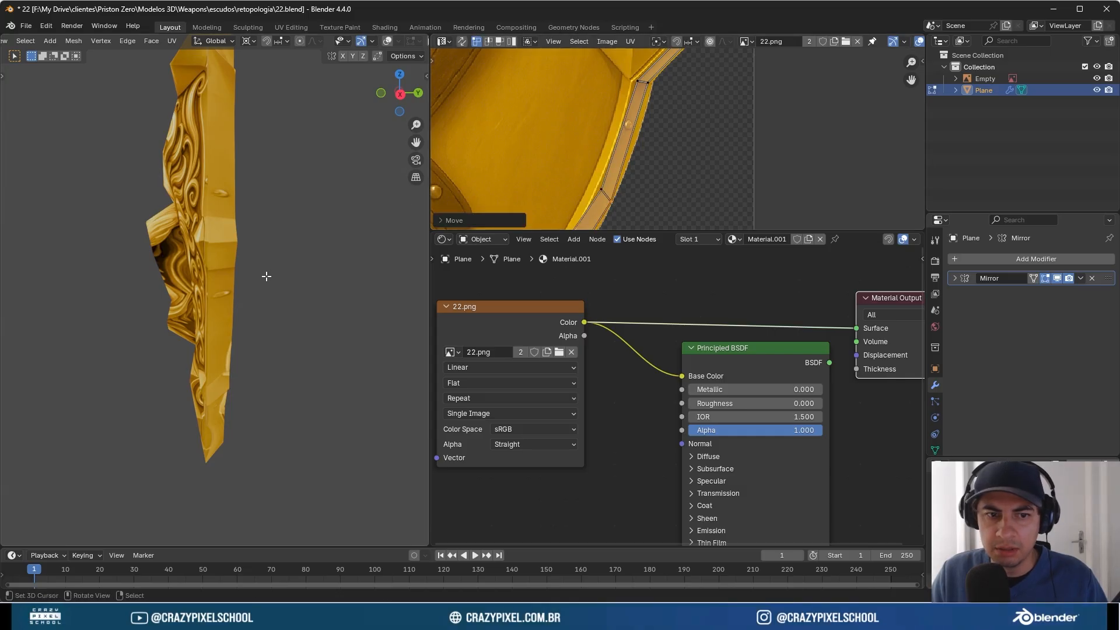
# - Nudge the rim UV vertex between the right side spike and the lower-right spike toward the painted outer edge
pyautogui.moveTo(266, 276); pyautogui.dragTo(271, 273, button='middle')
pyautogui.moveTo(621, 174); pyautogui.dragTo(627, 174)
pyautogui.scroll(2, 634, 89)
pyautogui.press('g')
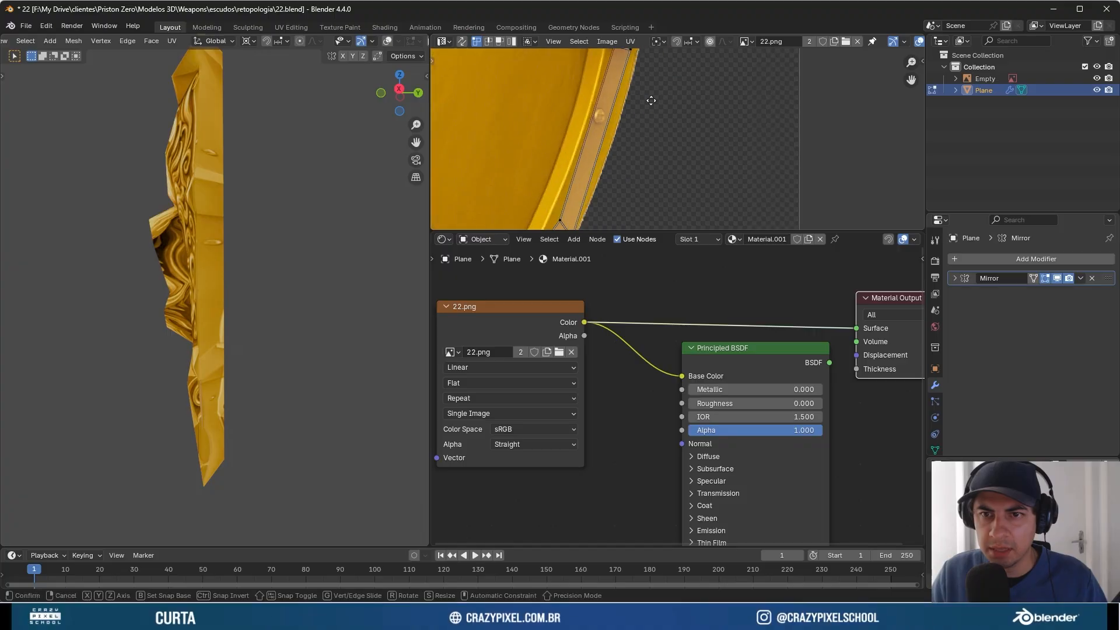
pyautogui.click(655, 105)
pyautogui.moveTo(292, 187); pyautogui.dragTo(310, 155, button='middle')
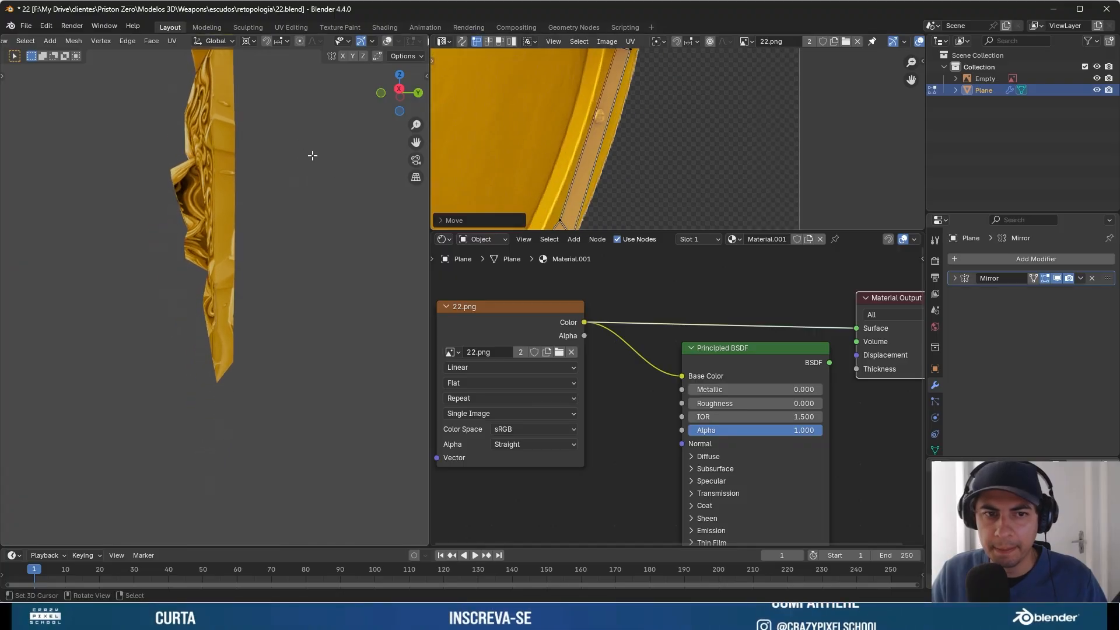
# - Move the inner rim UV vertices directly above the lower-right spike closer to the painted outer edge
pyautogui.moveTo(548, 181); pyautogui.dragTo(586, 148, button='middle')
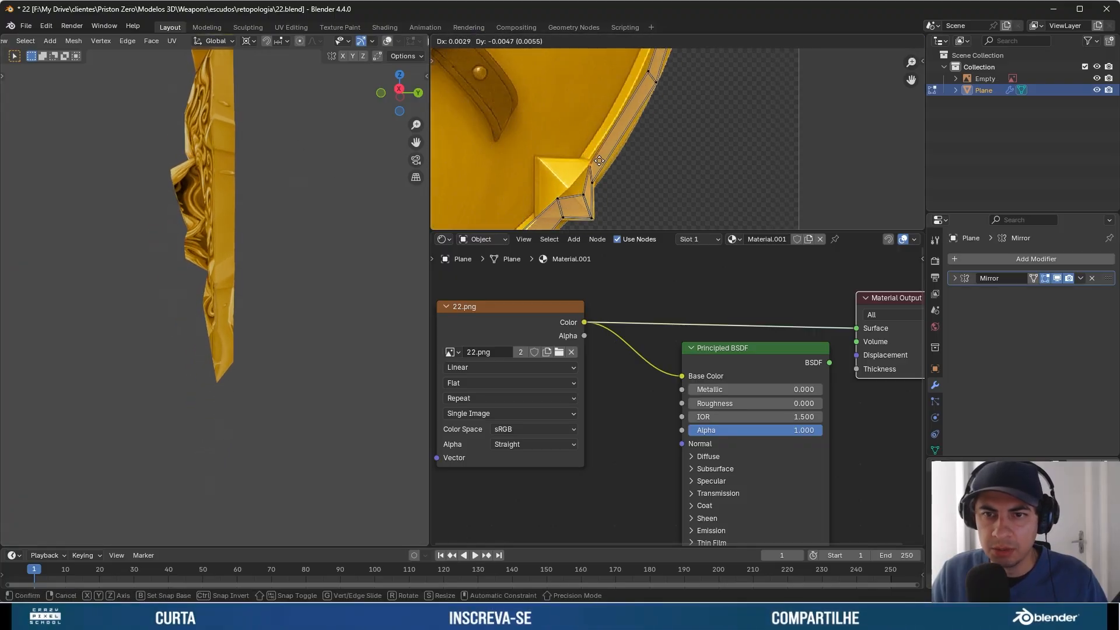
pyautogui.click(600, 166)
pyautogui.press('g')
pyautogui.click(654, 79)
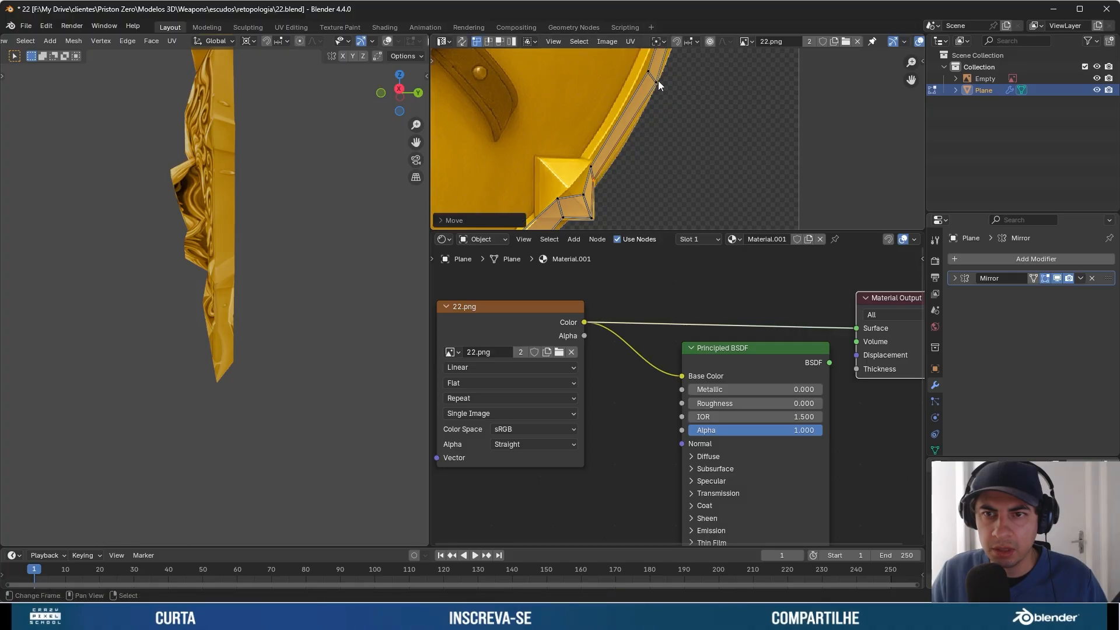
pyautogui.press('g')
pyautogui.click(666, 86)
# - Fit the inner rim UV vertices around the tip and underside of the lower-right spike
pyautogui.moveTo(598, 205); pyautogui.dragTo(615, 153, button='middle')
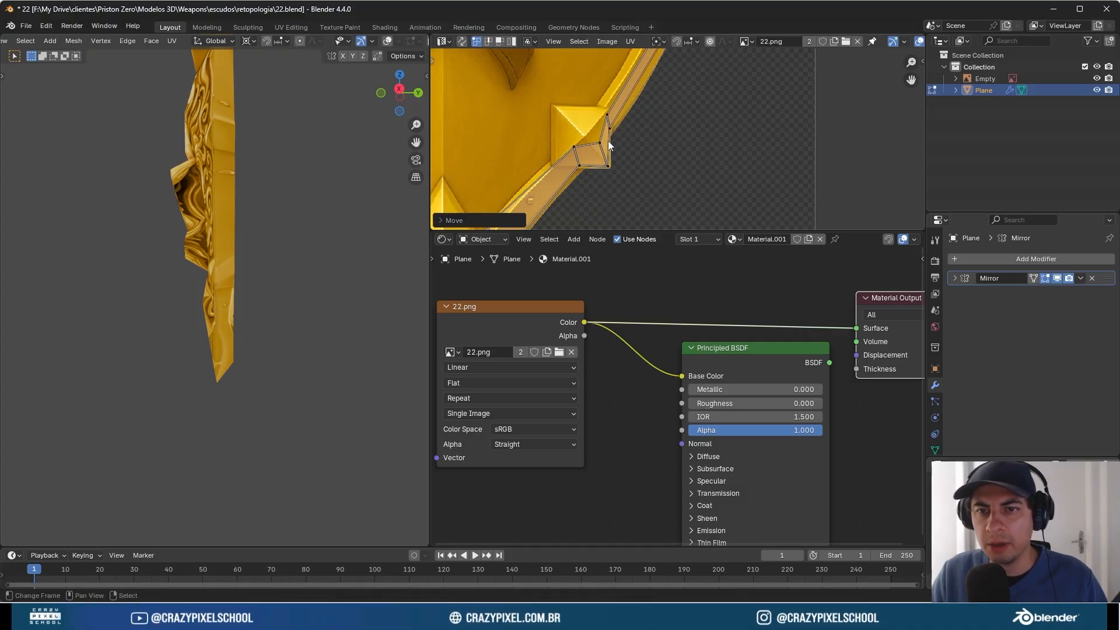
pyautogui.press('g')
pyautogui.click(619, 160)
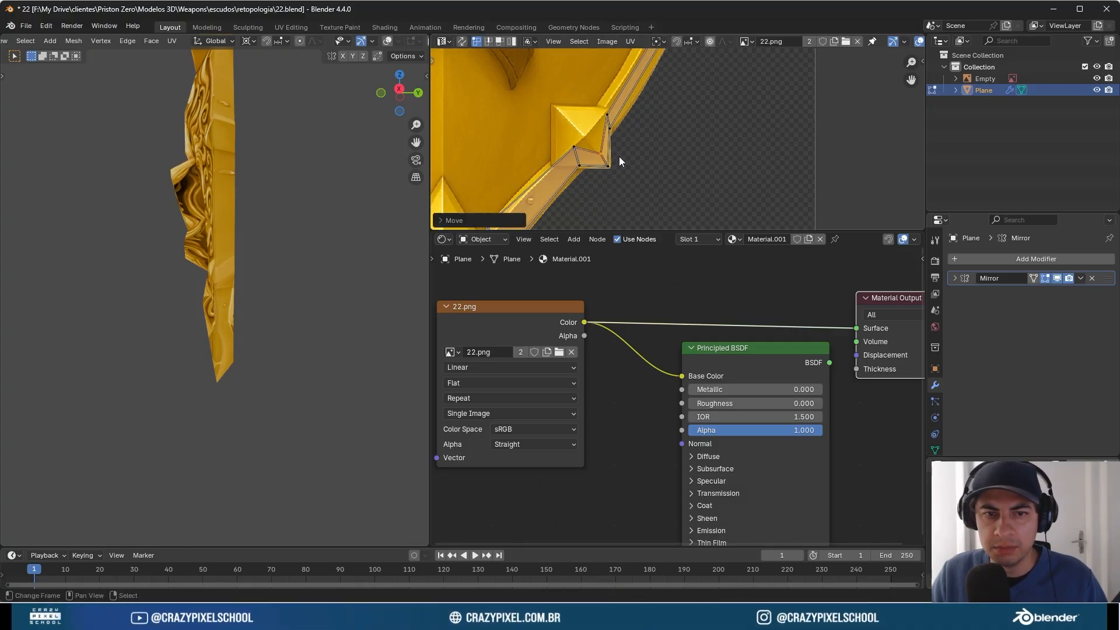
pyautogui.click(573, 152)
pyautogui.press('g')
pyautogui.click(576, 164)
# - Adjust the pair of rim UV vertices beside the bottom gem so the strip follows the painted outer edge
pyautogui.moveTo(548, 201); pyautogui.dragTo(599, 113, button='middle')
pyautogui.click(543, 153)
pyautogui.press('g')
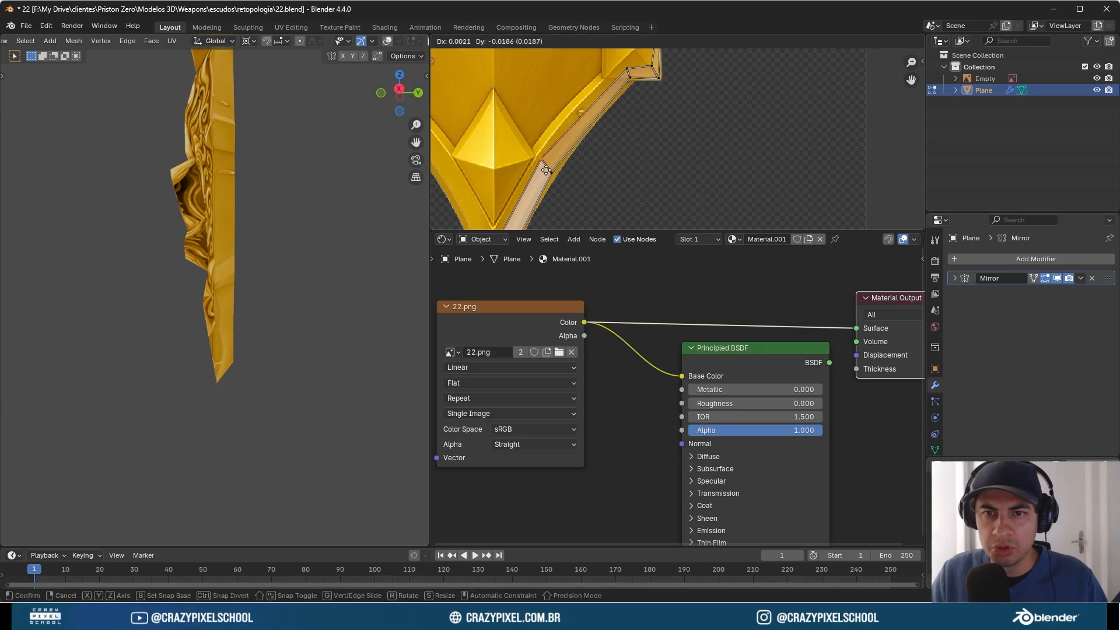
pyautogui.click(549, 170)
pyautogui.click(558, 181)
pyautogui.press('g')
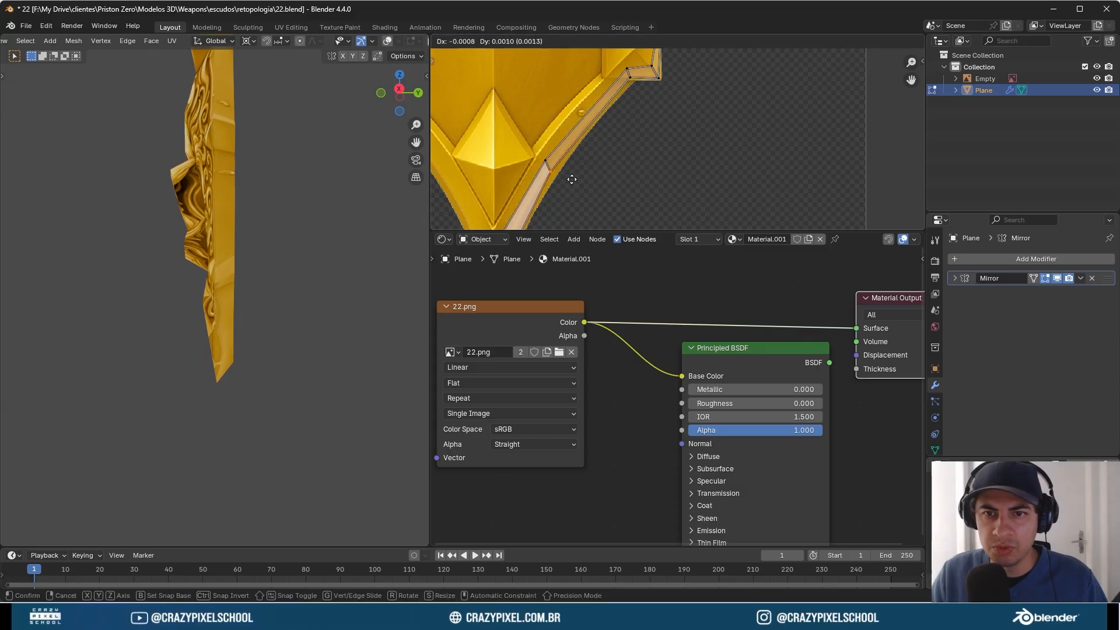
pyautogui.click(557, 182)
# - Narrow the last rim UV segment by adjusting its vertices beside the bottom gem and sliding the bottom-tip vertex up along Y
pyautogui.moveTo(557, 183); pyautogui.dragTo(629, 107, button='middle')
pyautogui.press('g')
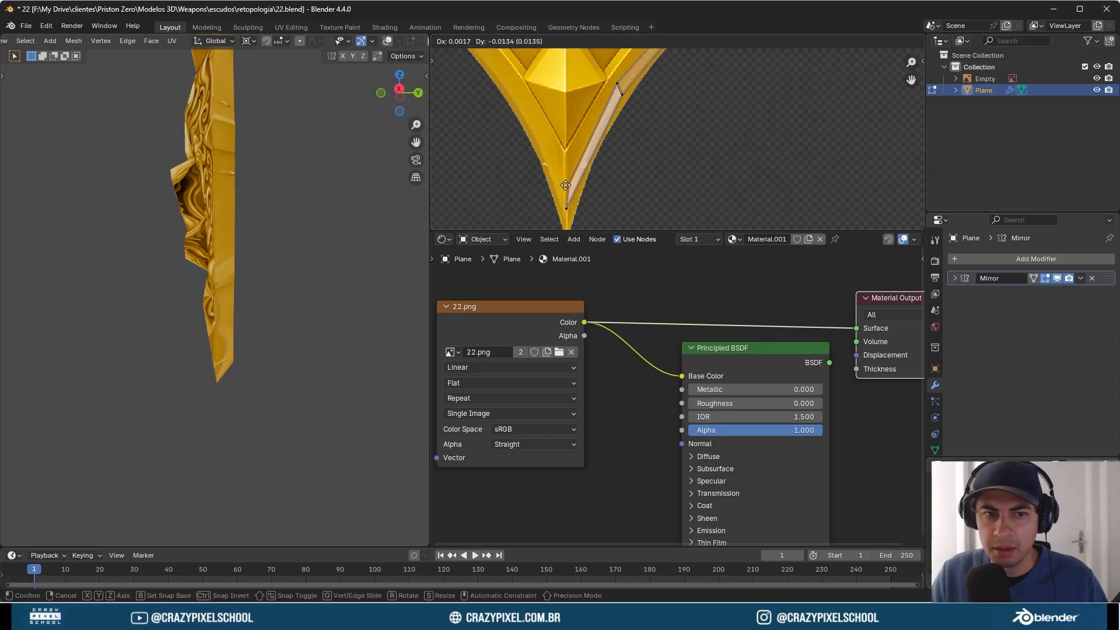
pyautogui.click(565, 181)
pyautogui.click(623, 95)
pyautogui.press('g')
pyautogui.click(622, 92)
pyautogui.press('g')
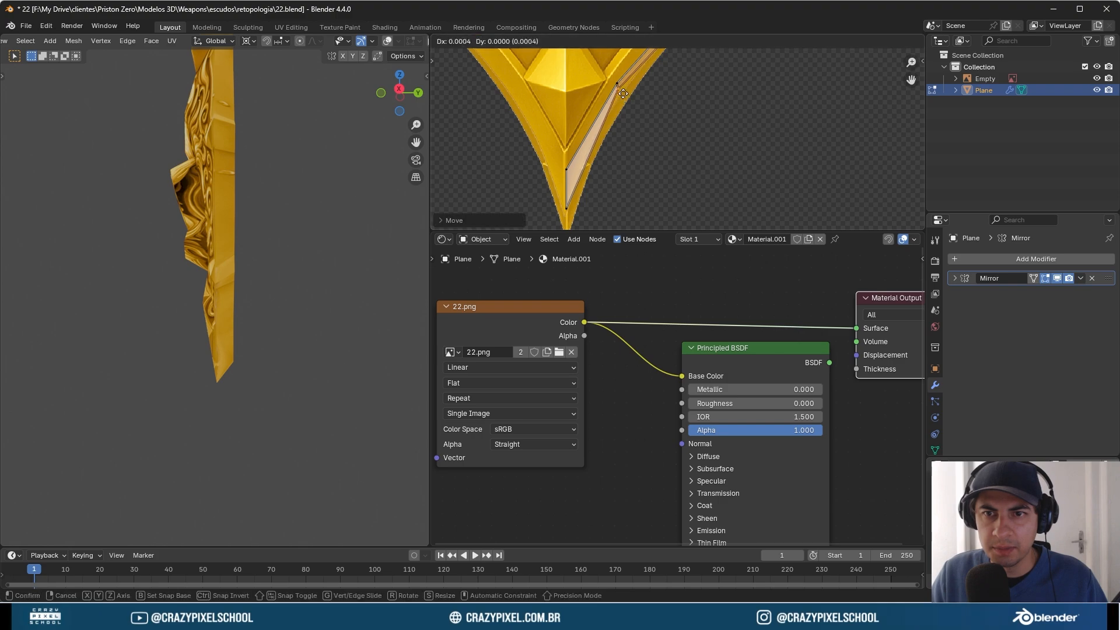
pyautogui.click(625, 93)
pyautogui.click(577, 201)
pyautogui.press('g')
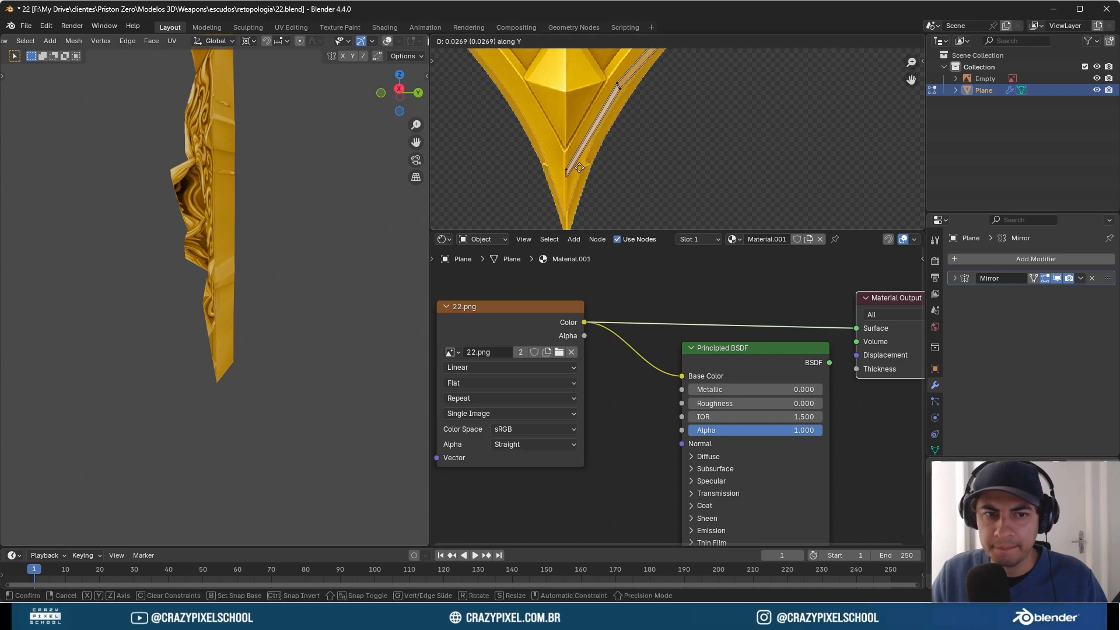
pyautogui.click(567, 182)
# - Inspect the textured shield's rim from several angles and its front face
pyautogui.scroll(-3, 218, 214)
pyautogui.moveTo(218, 214); pyautogui.dragTo(215, 305, button='middle')
pyautogui.scroll(-4, 659, 138)
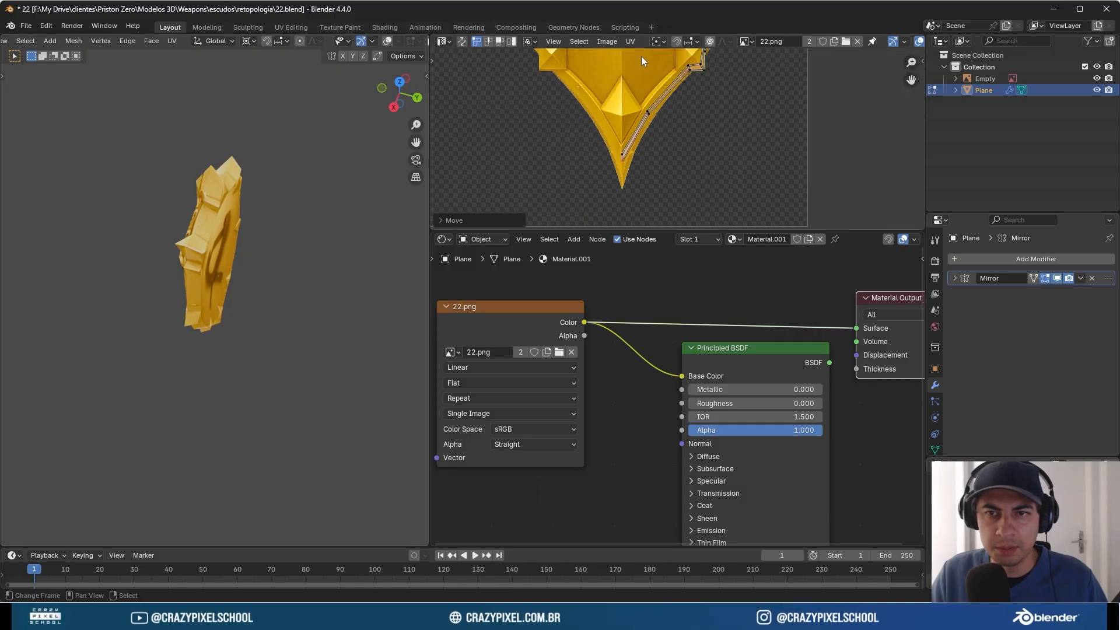
pyautogui.moveTo(650, 117); pyautogui.dragTo(638, 260, button='middle')
pyautogui.moveTo(161, 274); pyautogui.dragTo(301, 223, button='middle')
pyautogui.keyDown('alt'); pyautogui.scroll(-1, 301, 223); pyautogui.keyUp('alt')
pyautogui.scroll(3, 295, 226)
pyautogui.scroll(1, 285, 230)
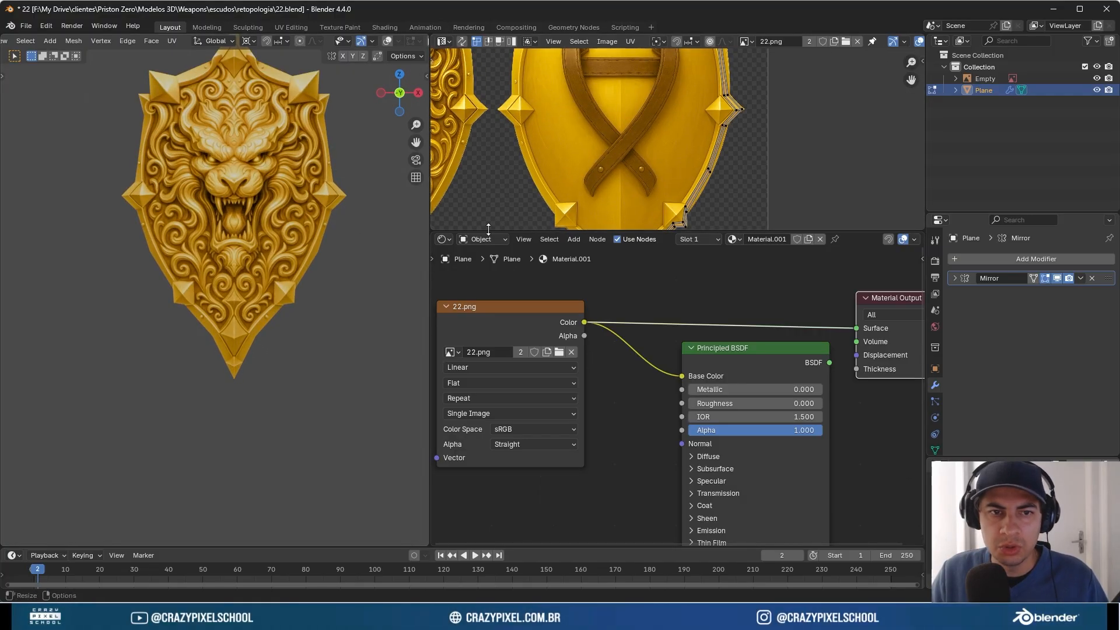
# - Enlarge the UV editor and compare the front and back artwork in 22.png with both sides of the textured shield
pyautogui.moveTo(488, 229); pyautogui.dragTo(490, 471)
pyautogui.scroll(-3, 583, 303)
pyautogui.scroll(3, 670, 309)
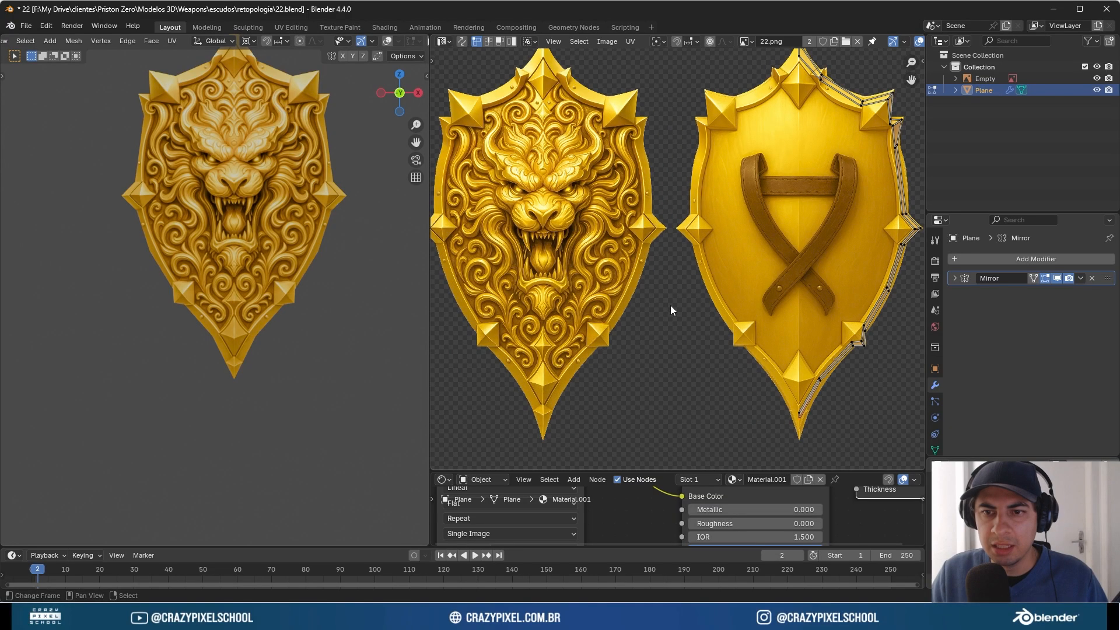
pyautogui.scroll(1, 670, 306)
pyautogui.scroll(-2, 670, 306)
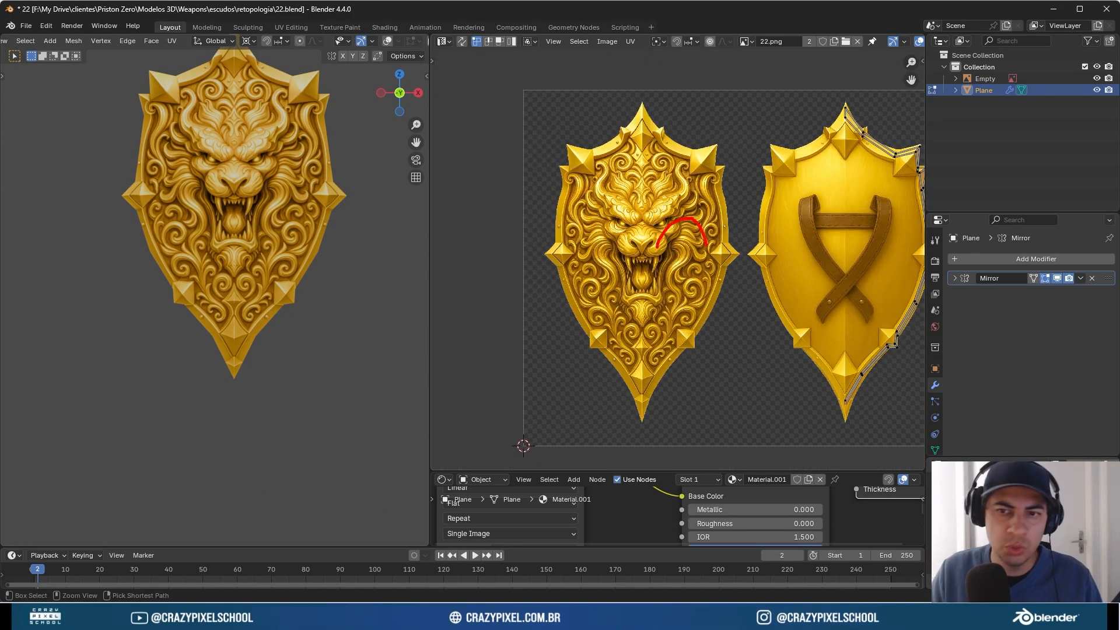
pyautogui.scroll(1, 688, 247)
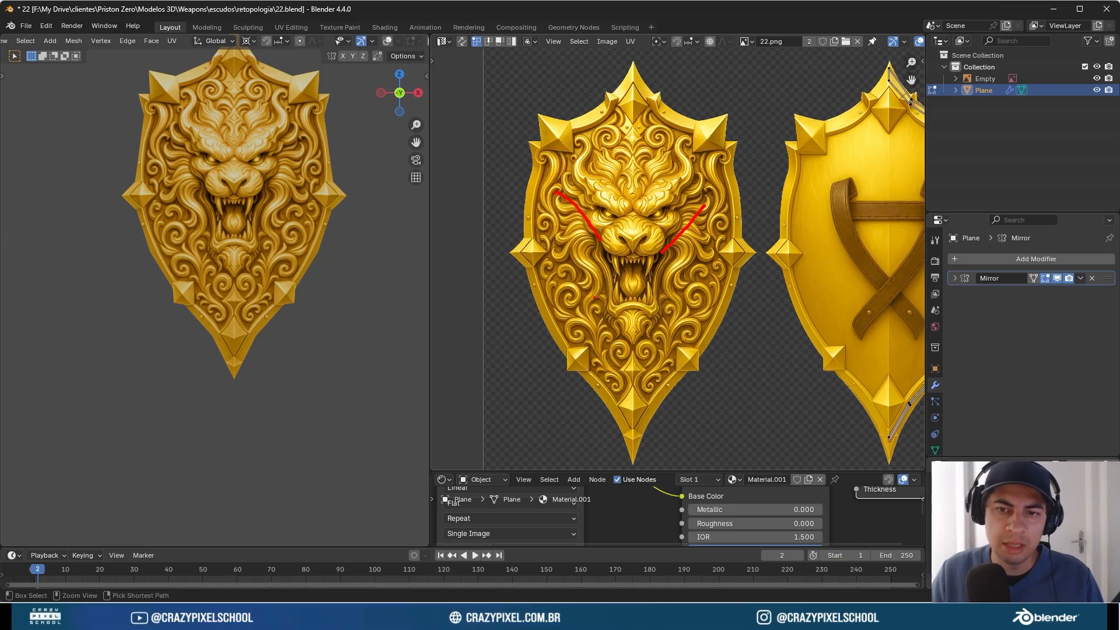
pyautogui.press('Escape')
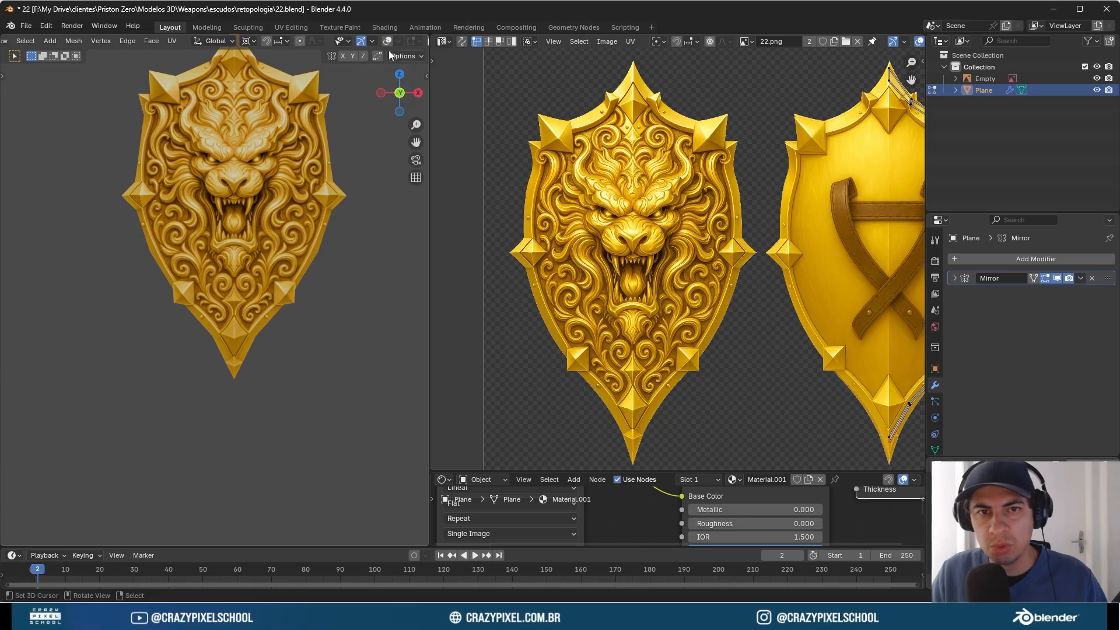
pyautogui.keyDown('ctrl'); pyautogui.moveTo(304, 153); pyautogui.dragTo(290, 299, button='middle'); pyautogui.keyUp('ctrl')
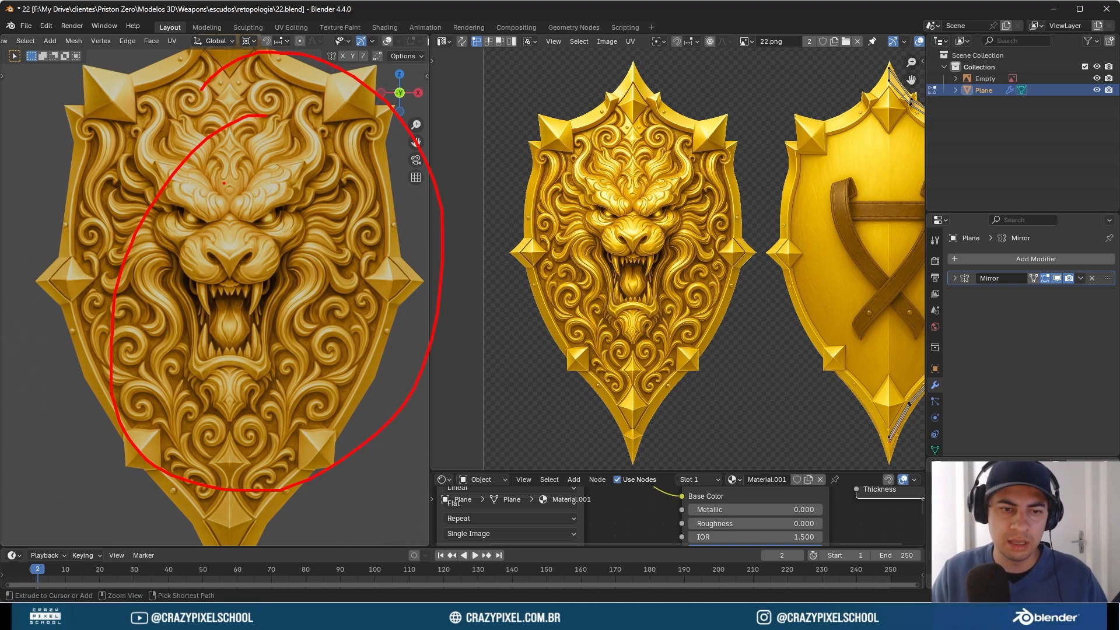
pyautogui.press('Escape')
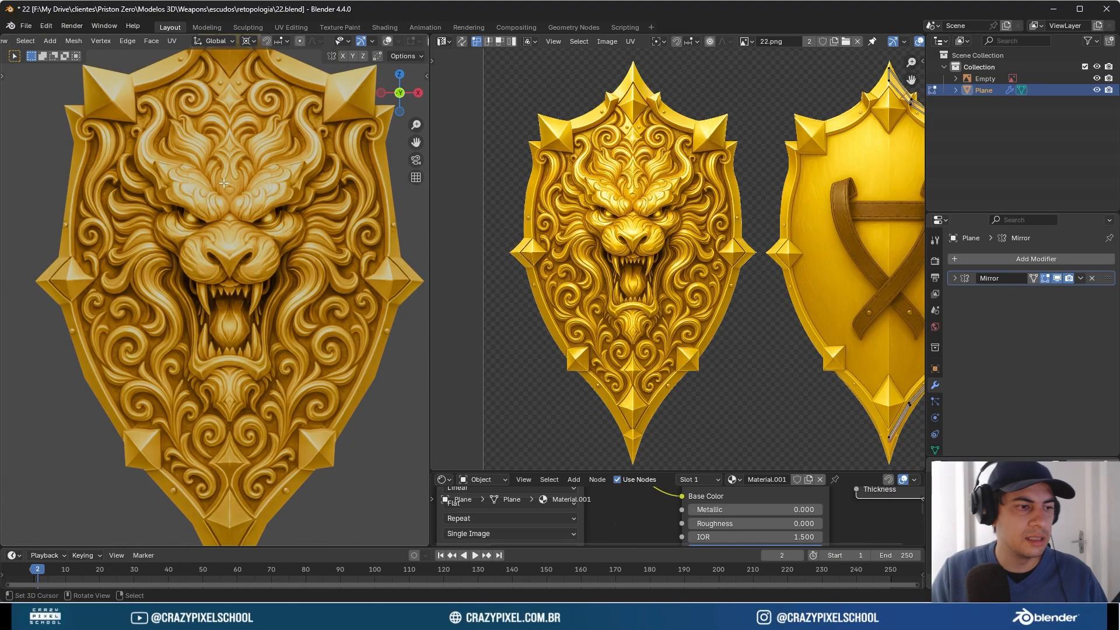
pyautogui.scroll(-2, 789, 184)
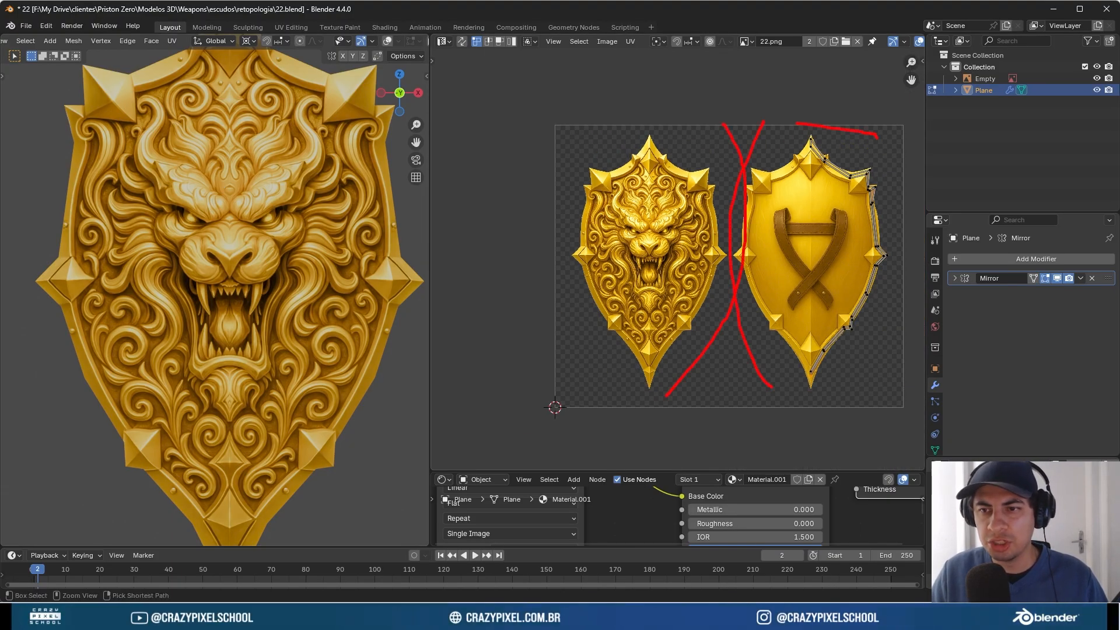
pyautogui.press('Escape')
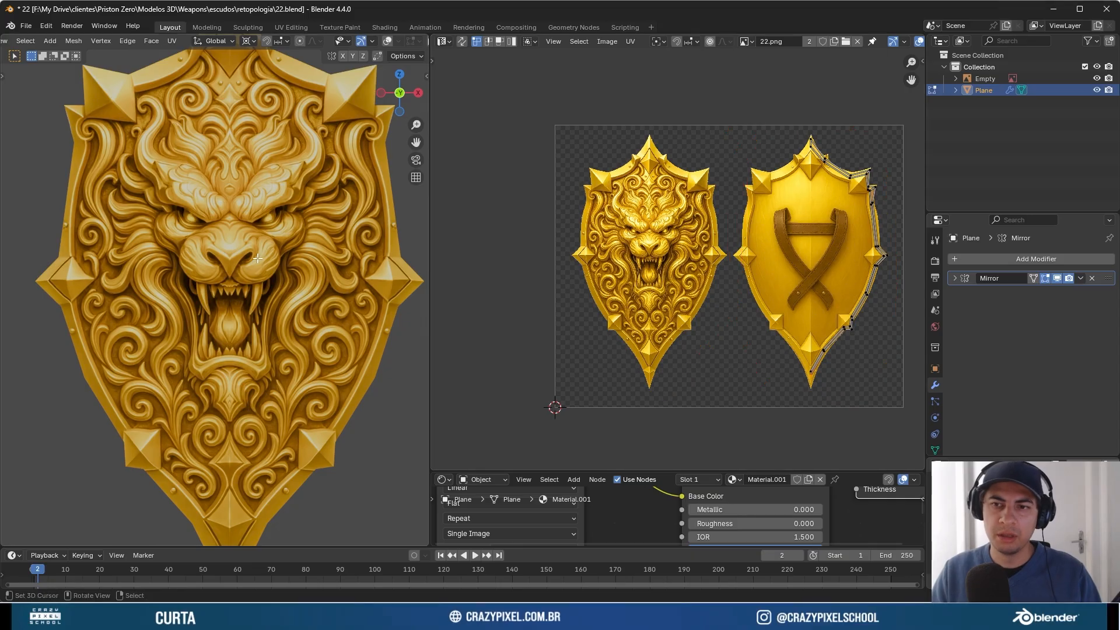
pyautogui.moveTo(350, 270); pyautogui.dragTo(118, 262, button='middle')
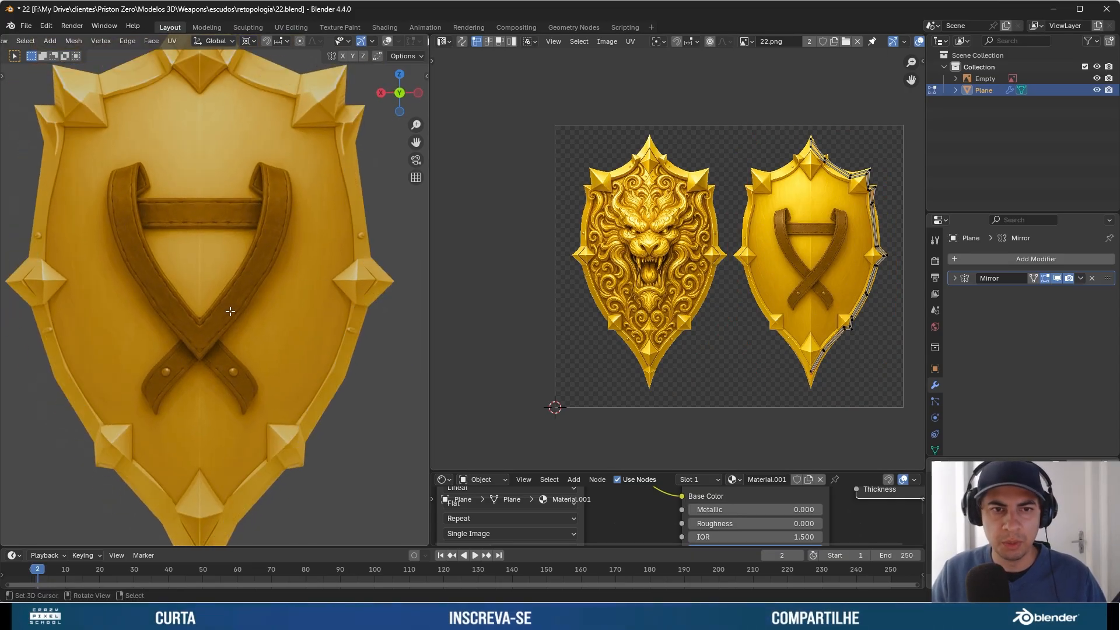
pyautogui.scroll(-1, 219, 307)
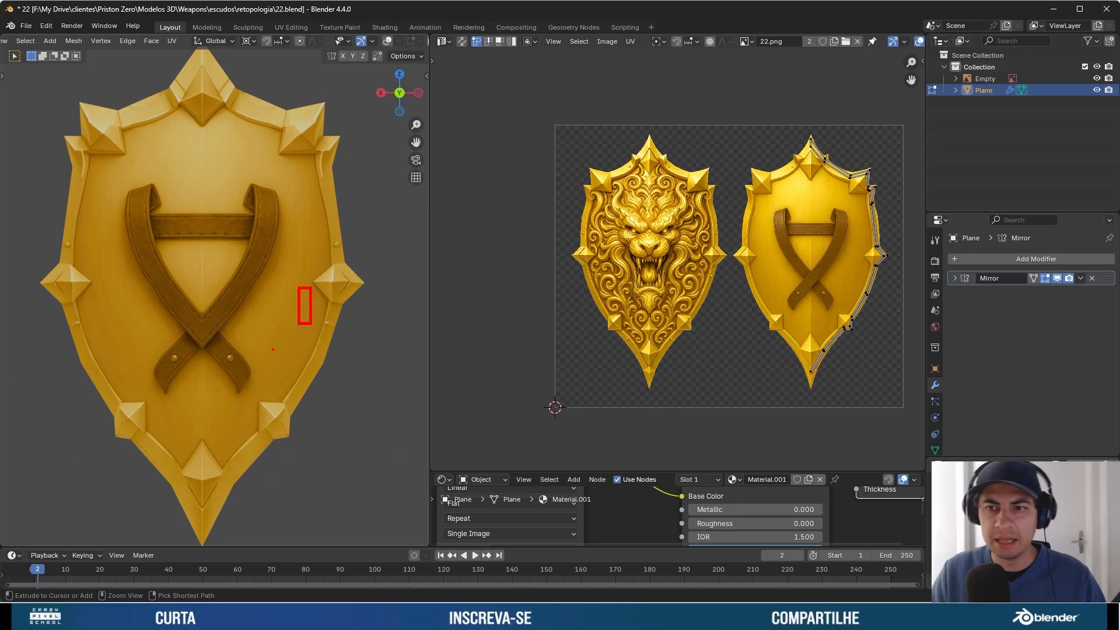
pyautogui.moveTo(273, 349); pyautogui.dragTo(272, 304, button='middle')
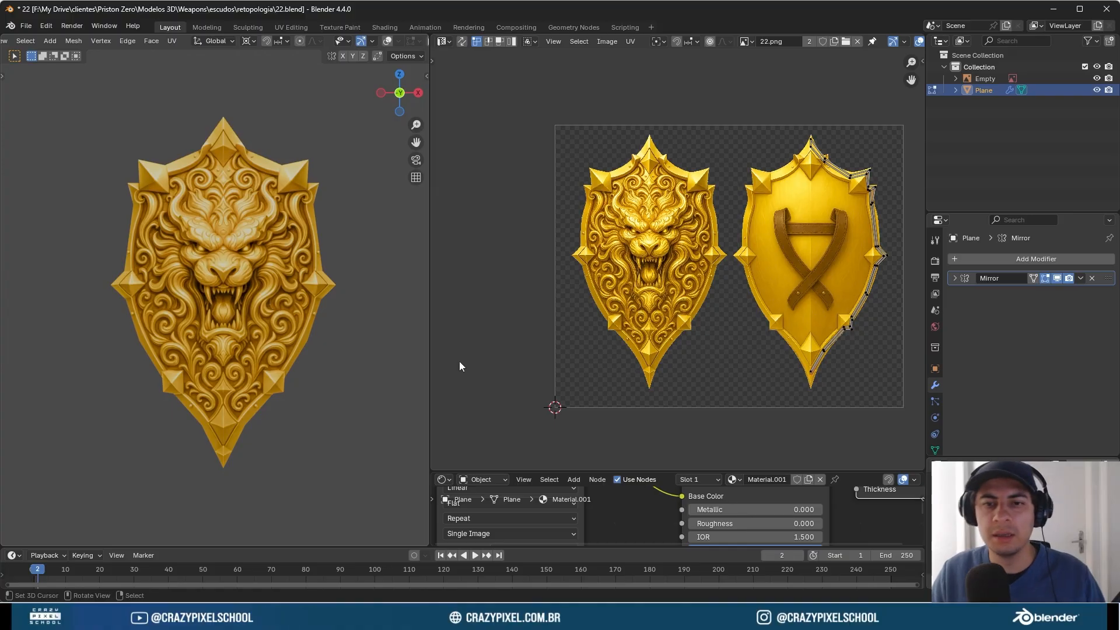
# - Shrink the UV editor again, turn the viewport overlays back on and view the shield from the right side
pyautogui.moveTo(541, 470); pyautogui.dragTo(566, 295)
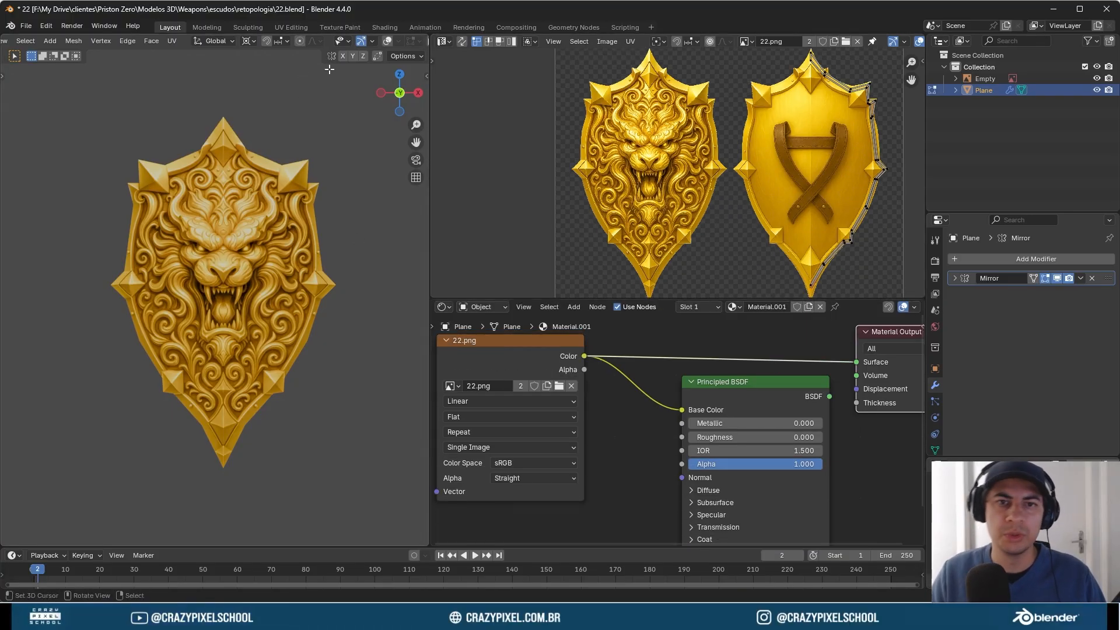
pyautogui.click(387, 42)
pyautogui.scroll(3, 234, 292)
pyautogui.moveTo(280, 314); pyautogui.dragTo(211, 326, button='middle')
pyautogui.scroll(-4, 211, 326)
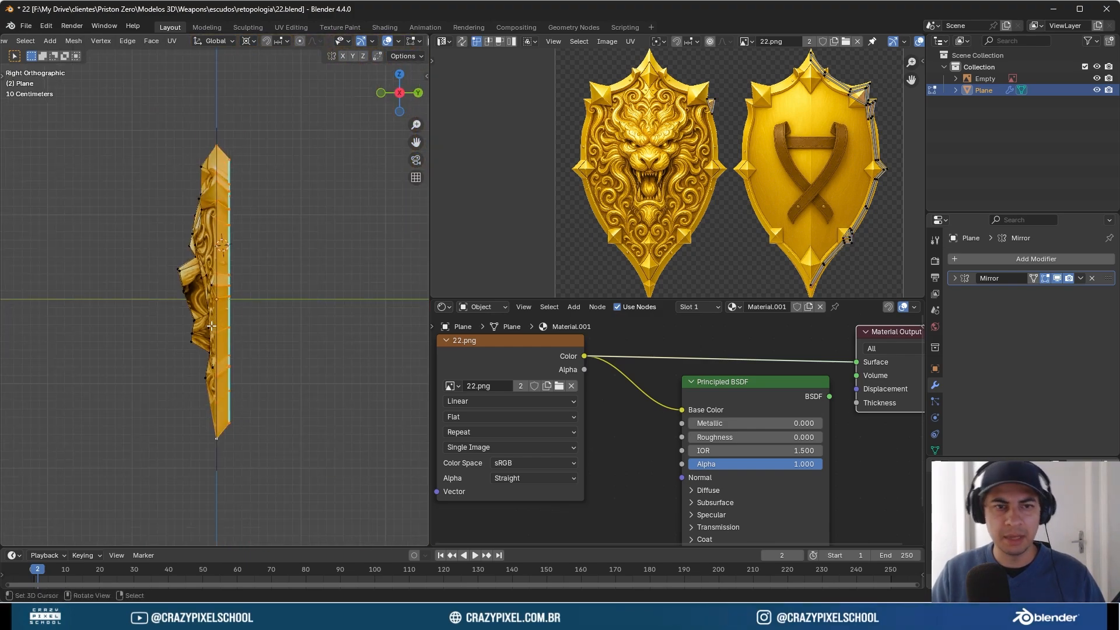
pyautogui.press('Escape')
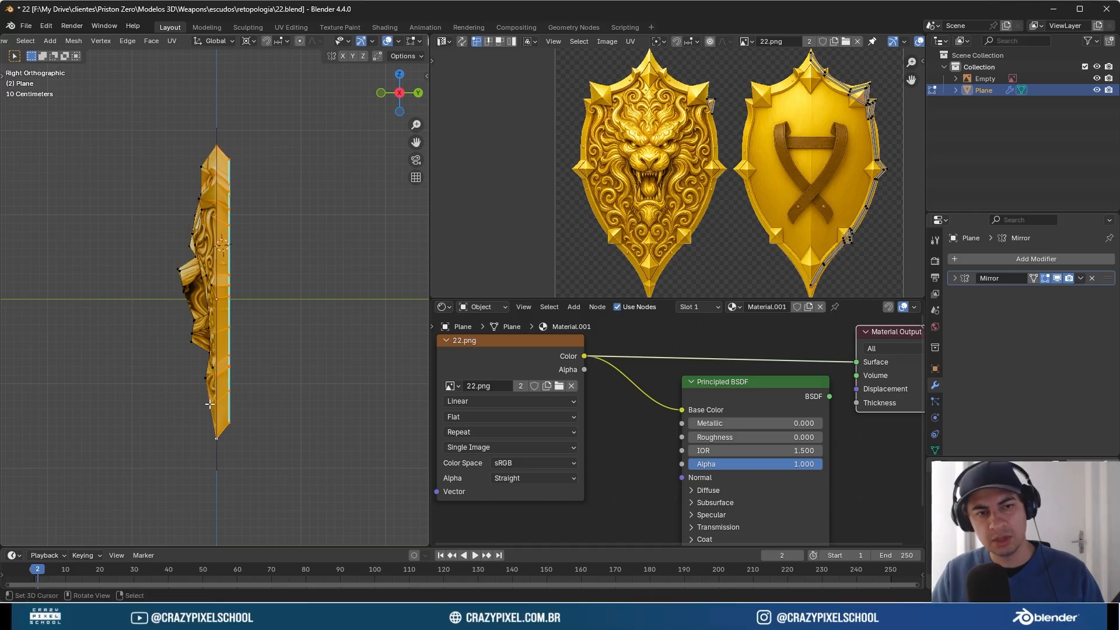
# - Select the lion's muzzle, mouth and jaw faces, maximize the 3D viewport and move the faces forward along global Y
pyautogui.moveTo(180, 281); pyautogui.dragTo(269, 299, button='middle')
pyautogui.scroll(3, 251, 300)
pyautogui.press('3')
pyautogui.rightClick(221, 279)
pyautogui.rightClick(207, 261)
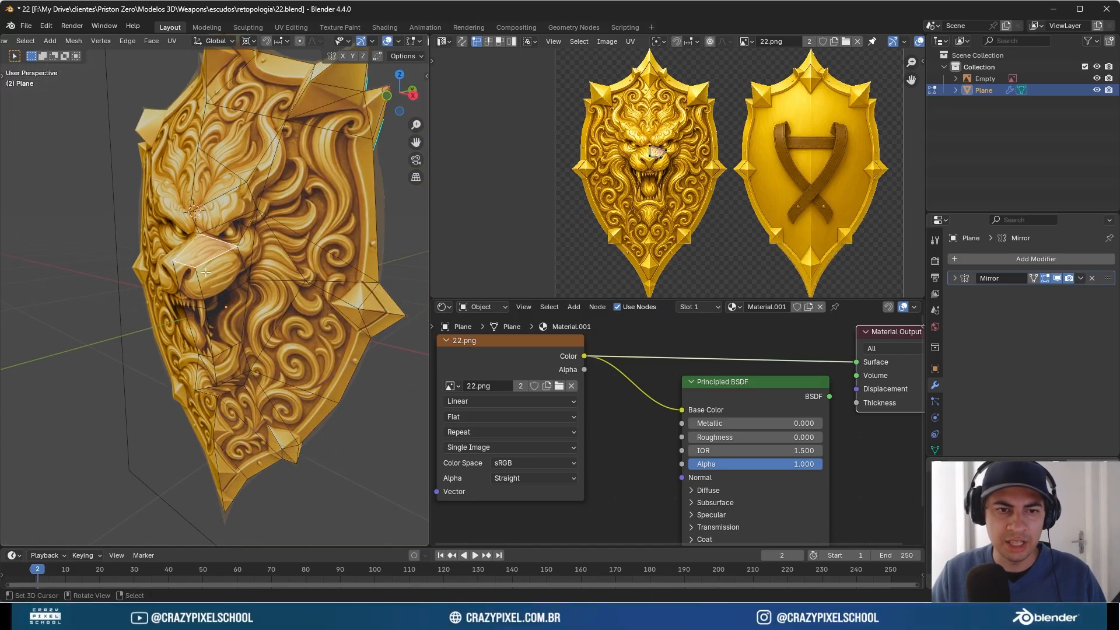
pyautogui.keyDown('ctrl'); pyautogui.rightClick(222, 356); pyautogui.keyUp('ctrl')
pyautogui.moveTo(221, 356); pyautogui.dragTo(218, 341, button='middle')
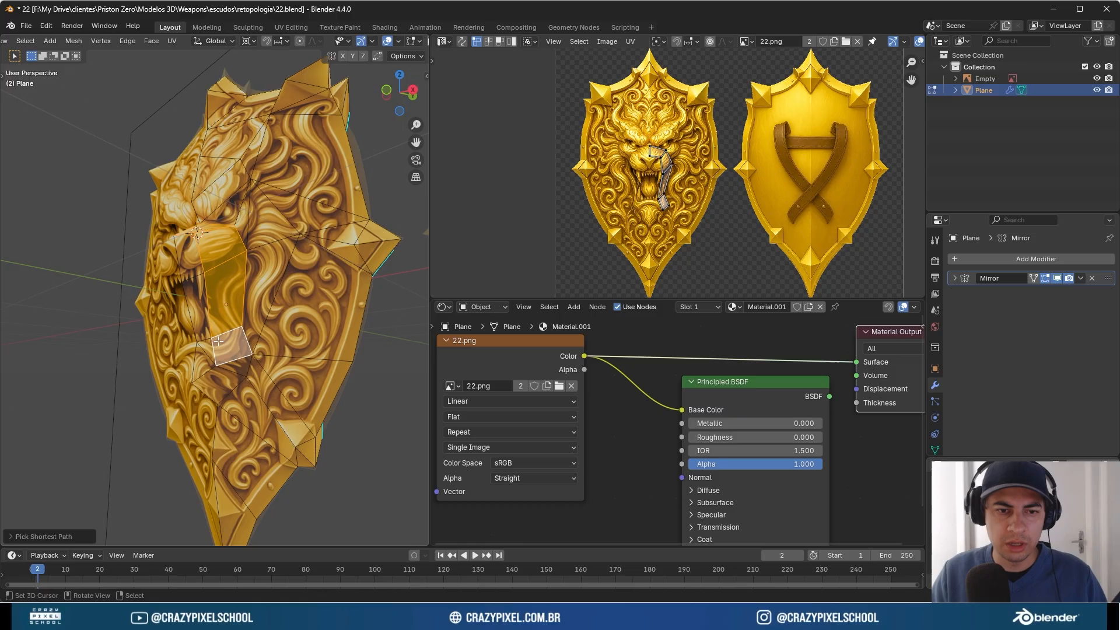
pyautogui.keyDown('shift'); pyautogui.rightClick(216, 382); pyautogui.keyUp('shift')
pyautogui.keyDown('shift'); pyautogui.rightClick(202, 366); pyautogui.keyUp('shift')
pyautogui.keyDown('shift'); pyautogui.rightClick(205, 347); pyautogui.keyUp('shift')
pyautogui.keyDown('shift'); pyautogui.rightClick(186, 254); pyautogui.keyUp('shift')
pyautogui.moveTo(187, 255); pyautogui.dragTo(175, 263, button='middle')
pyautogui.keyDown('shift'); pyautogui.rightClick(199, 309); pyautogui.keyUp('shift')
pyautogui.moveTo(198, 309); pyautogui.dragTo(460, 338, button='middle')
pyautogui.keyDown('shift'); pyautogui.rightClick(257, 351); pyautogui.keyUp('shift')
pyautogui.hotkey('ctrl', 'space')
pyautogui.press('g')
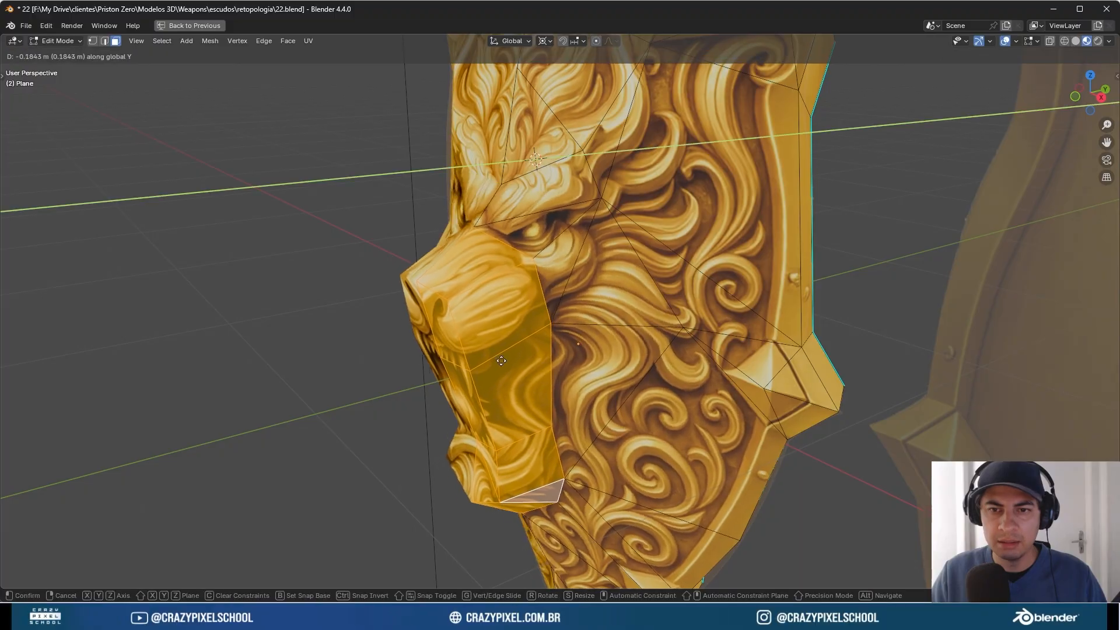
pyautogui.click(508, 360)
# - Add the forehead, brow, eye and cheek faces to the selection and move the whole lion face forward
pyautogui.press('KP_1')
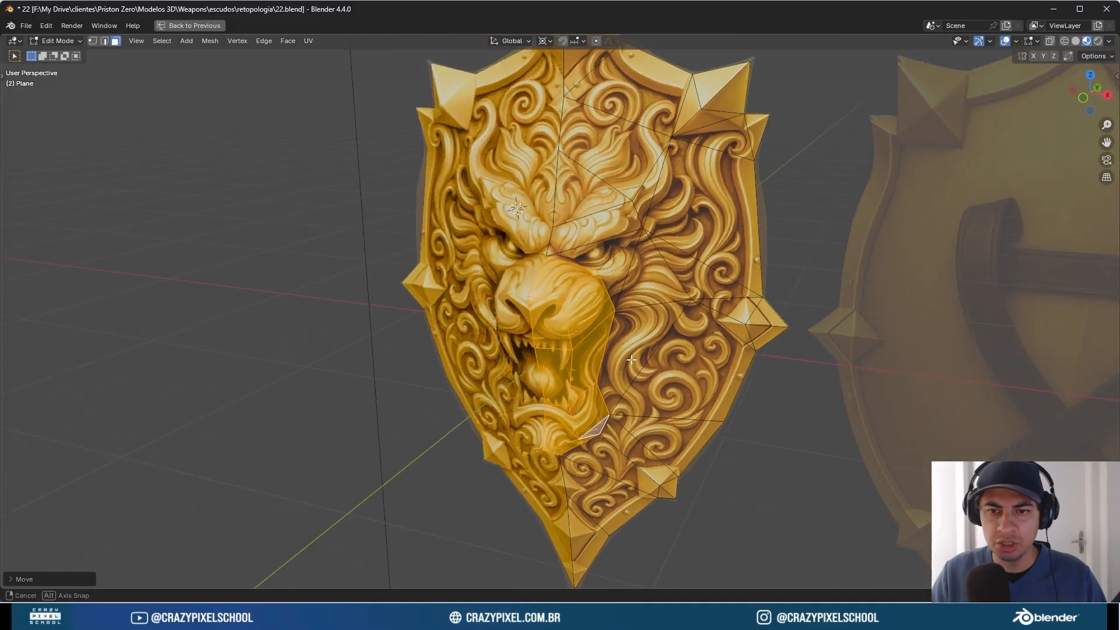
pyautogui.moveTo(509, 360); pyautogui.dragTo(606, 274, button='middle')
pyautogui.keyDown('shift'); pyautogui.click(595, 255); pyautogui.keyUp('shift')
pyautogui.keyDown('shift'); pyautogui.click(602, 181); pyautogui.keyUp('shift')
pyautogui.keyDown('shift'); pyautogui.click(636, 217); pyautogui.keyUp('shift')
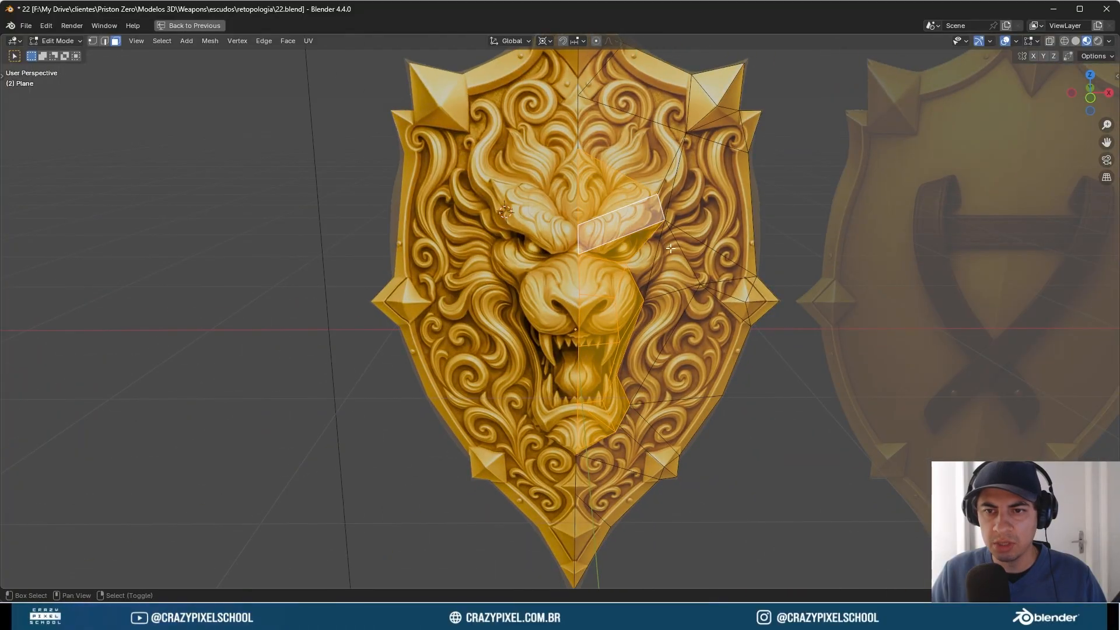
pyautogui.keyDown('shift'); pyautogui.click(670, 264); pyautogui.keyUp('shift')
pyautogui.keyDown('shift'); pyautogui.click(646, 272); pyautogui.keyUp('shift')
pyautogui.keyDown('shift'); pyautogui.click(655, 316); pyautogui.keyUp('shift')
pyautogui.moveTo(654, 318); pyautogui.dragTo(536, 295, button='middle')
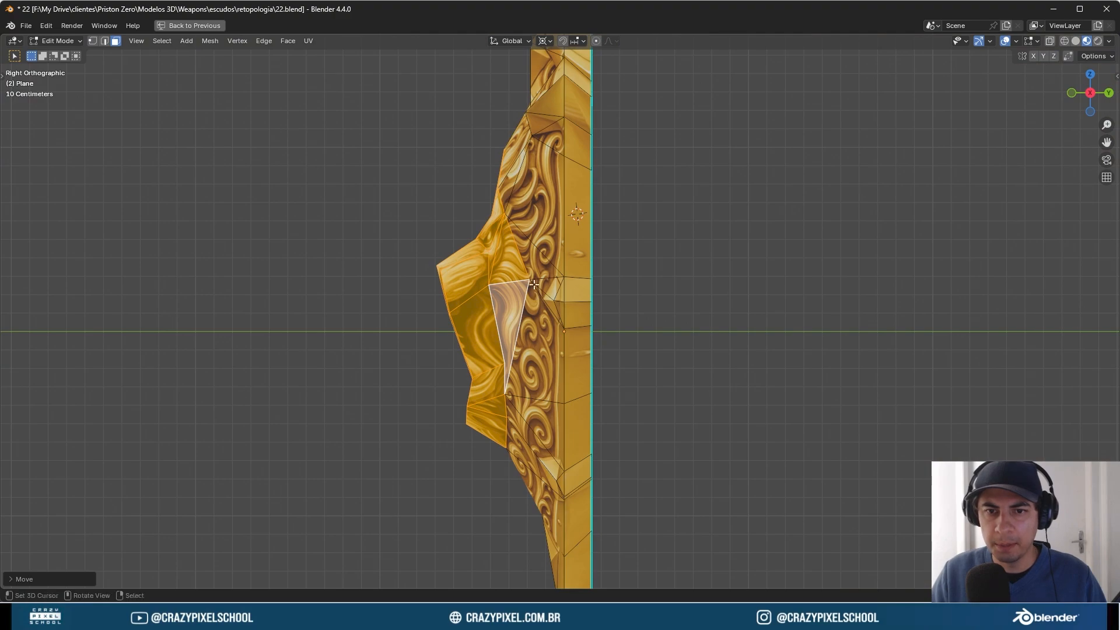
# - Switch to vertex selection and move the nose and upper-lip vertices along global Y to refine the muzzle profile
pyautogui.press('1')
pyautogui.moveTo(444, 273); pyautogui.dragTo(490, 319, button='middle')
pyautogui.rightClick(494, 281)
pyautogui.press('KP_3')
pyautogui.press('g')
pyautogui.click(494, 282)
pyautogui.press('KP_3')
pyautogui.press('g')
pyautogui.press('y')
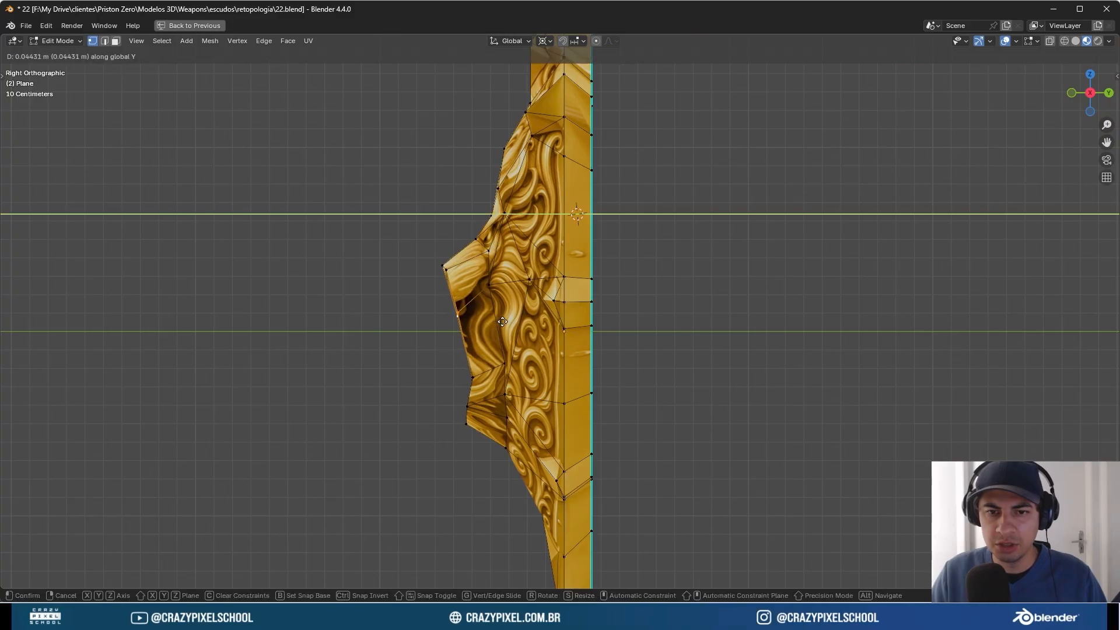
pyautogui.click(506, 321)
# - Adjust the depth of the lower-jaw and chin vertices along global Y
pyautogui.moveTo(506, 320); pyautogui.dragTo(542, 428, button='middle')
pyautogui.press('KP_3')
pyautogui.press('g')
pyautogui.press('y')
pyautogui.click(557, 397)
pyautogui.press('g')
pyautogui.press('y')
pyautogui.click(555, 423)
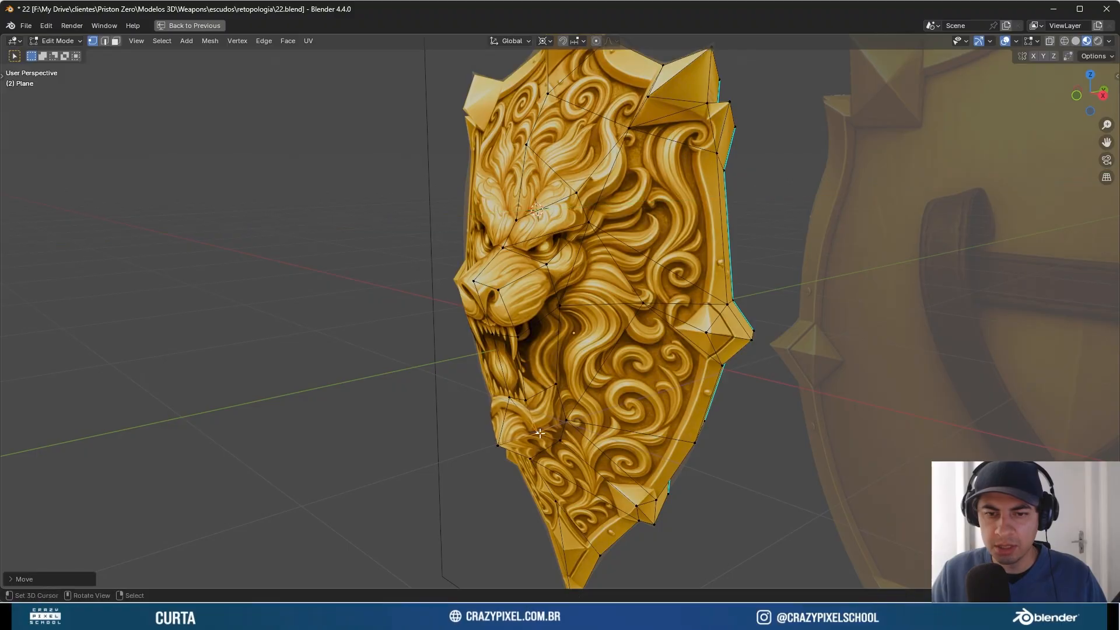
# - Reposition the chin vertex in depth in the right side view to refine the lower-jaw profile
pyautogui.press('KP_3')
pyautogui.press('g')
pyautogui.press('y')
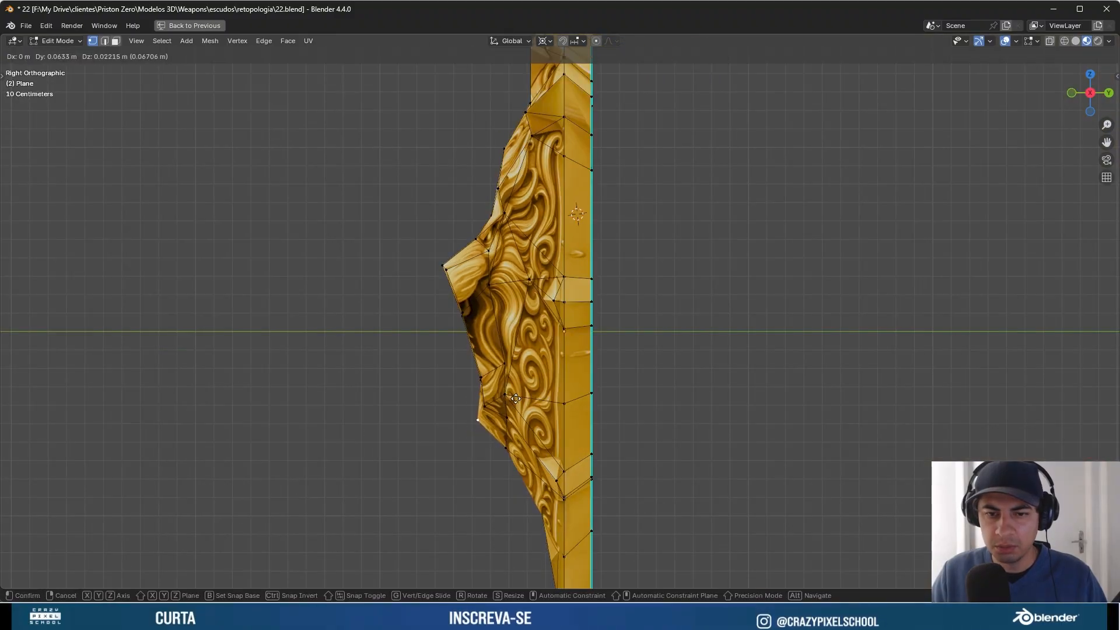
pyautogui.click(563, 408)
pyautogui.moveTo(563, 408); pyautogui.dragTo(569, 394, button='middle')
pyautogui.press('KP_1')
# - Move the cheek vertex beside the lion's muzzle slightly outward in the front view
pyautogui.click(641, 288)
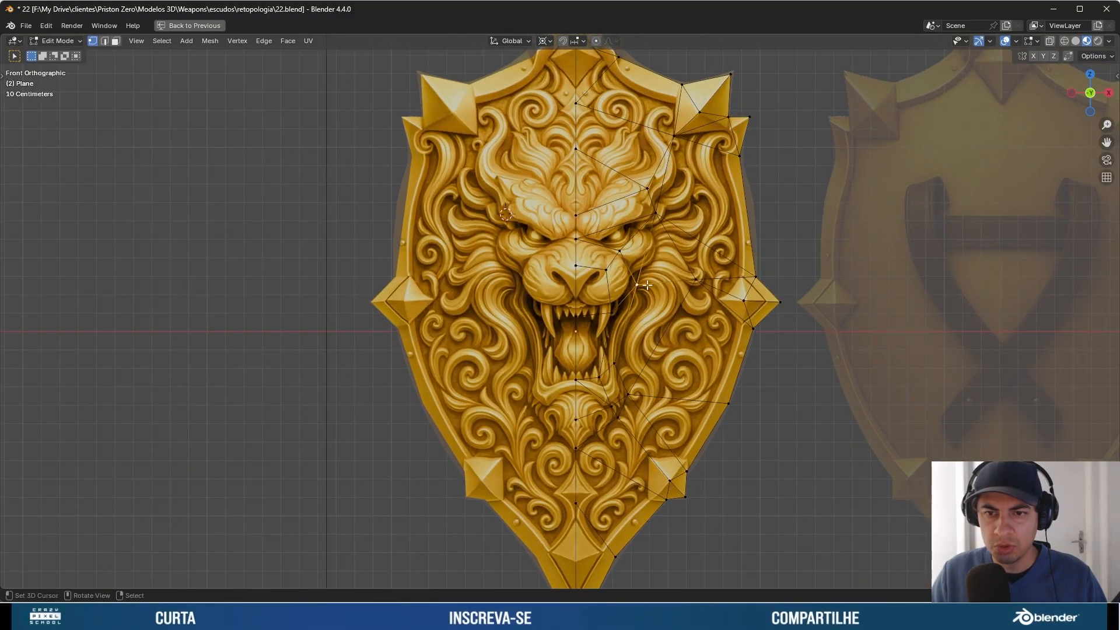
pyautogui.press('g')
pyautogui.rightClick(676, 263)
pyautogui.scroll(2, 676, 264)
pyautogui.keyDown('shift'); pyautogui.moveTo(693, 246); pyautogui.dragTo(614, 263, button='middle'); pyautogui.keyUp('shift')
pyautogui.press('g')
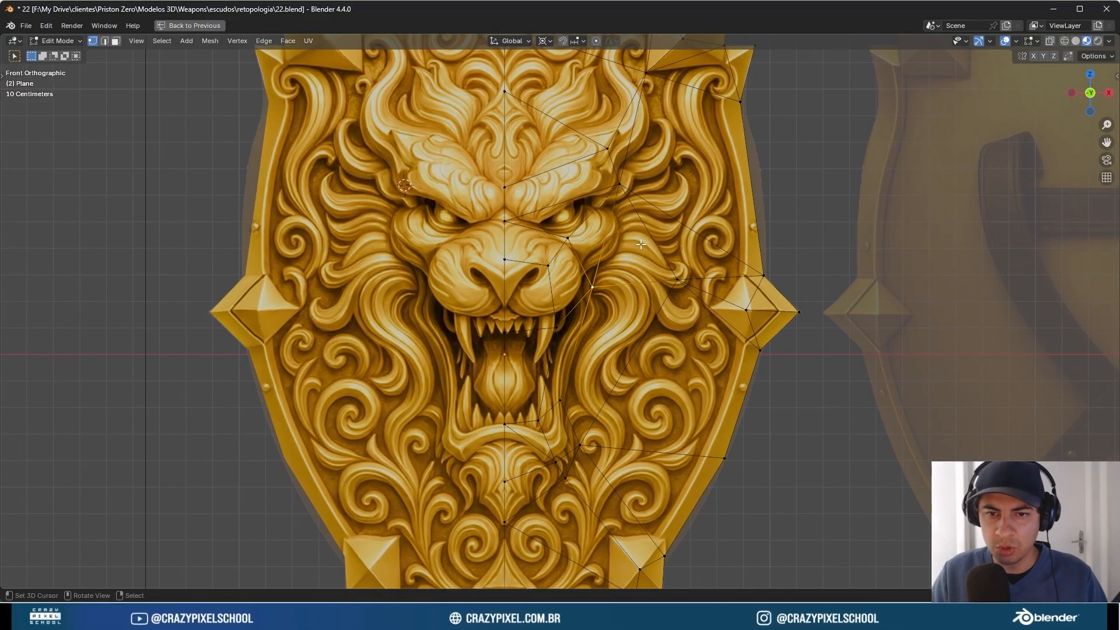
pyautogui.rightClick(691, 271)
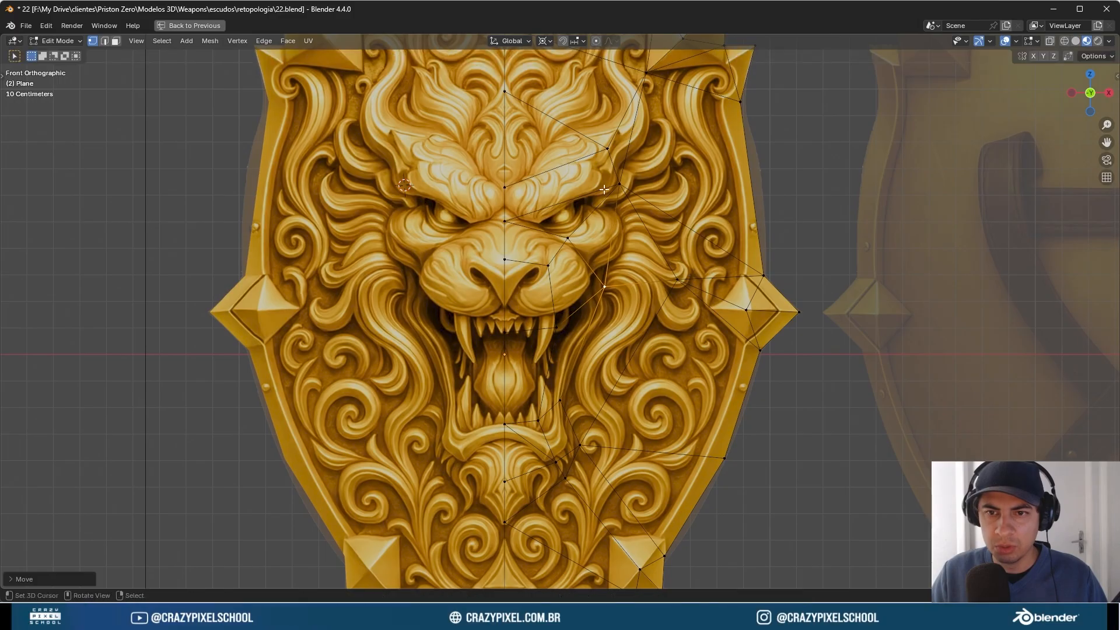
pyautogui.click(604, 158)
pyautogui.keyDown('shift'); pyautogui.moveTo(603, 159); pyautogui.dragTo(603, 246, button='middle'); pyautogui.keyUp('shift')
pyautogui.press('g')
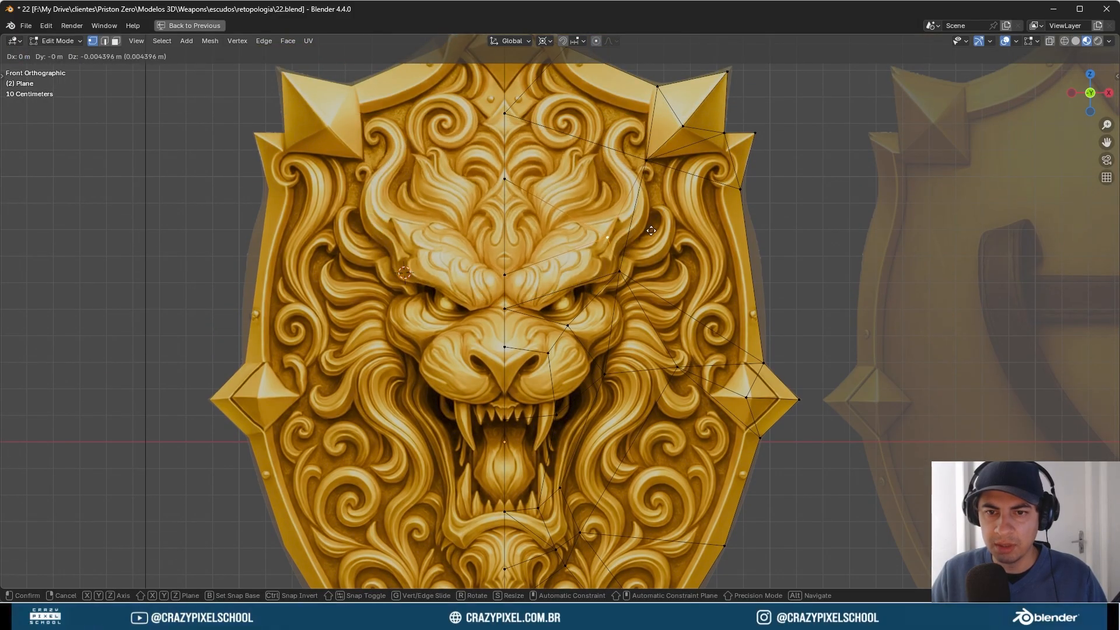
pyautogui.rightClick(661, 201)
# - Taper the rim's side point below the upper corner spike by shifting its outer and rear vertices in depth
pyautogui.scroll(-1, 662, 255)
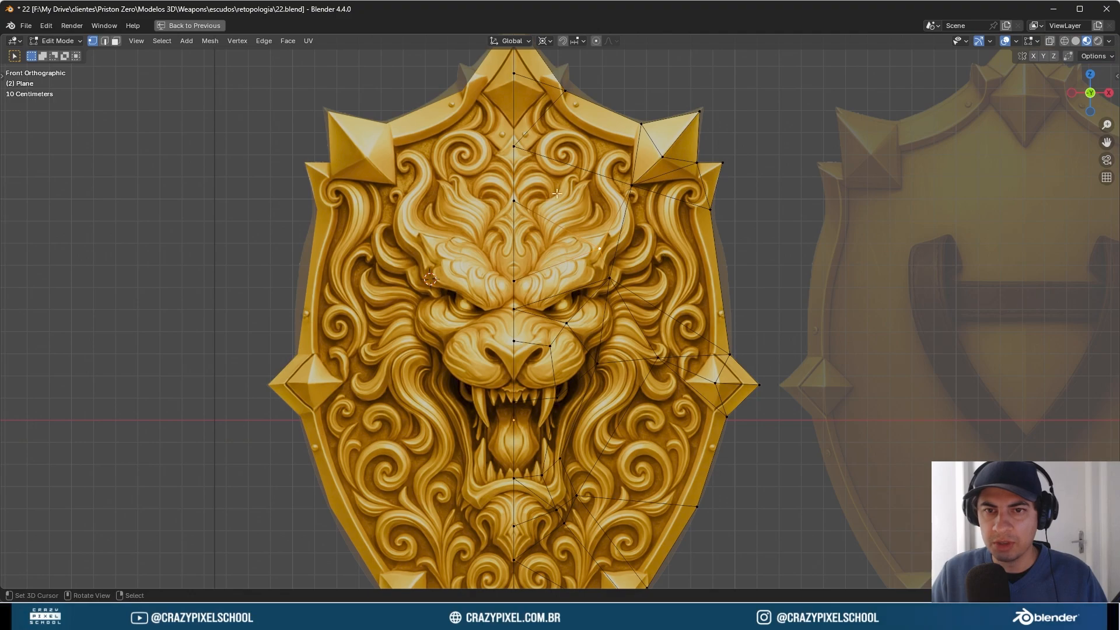
pyautogui.scroll(-1, 557, 193)
pyautogui.moveTo(557, 193); pyautogui.dragTo(496, 185, button='middle')
pyautogui.press('g')
pyautogui.press('y')
pyautogui.click(610, 202)
pyautogui.click(578, 206)
pyautogui.press('g')
pyautogui.press('y')
pyautogui.click(590, 211)
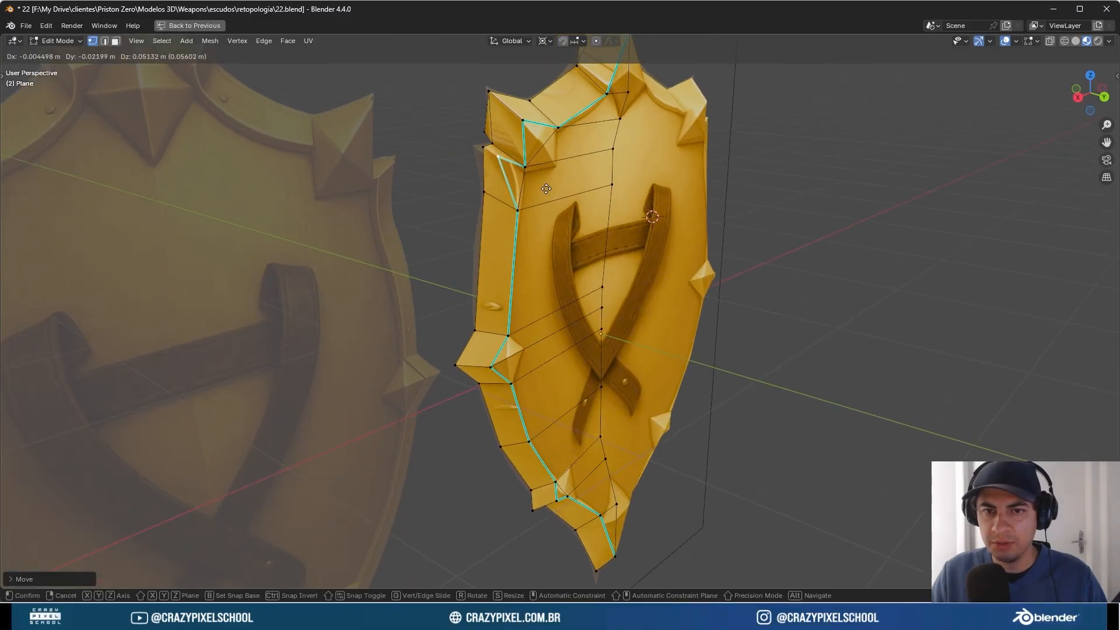
pyautogui.scroll(2, 496, 185)
pyautogui.scroll(-3, 497, 186)
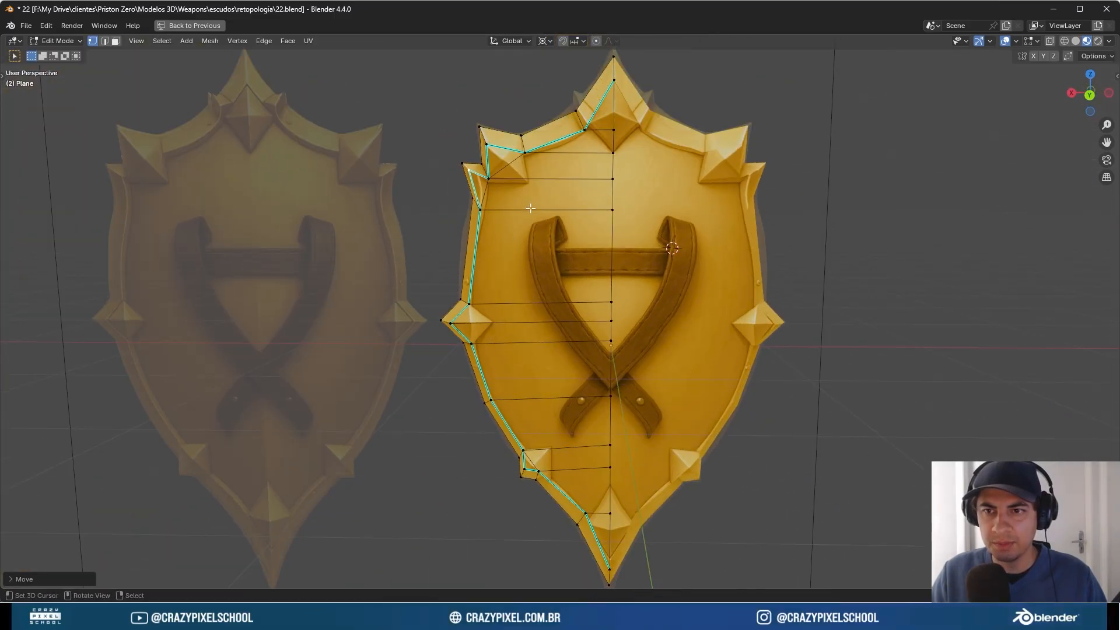
# - In the right side view, move the top spike's tip vertex back along global Y and reposition its rear vertex
pyautogui.moveTo(496, 186); pyautogui.dragTo(563, 199, button='middle')
pyautogui.moveTo(563, 198); pyautogui.dragTo(585, 202, button='middle')
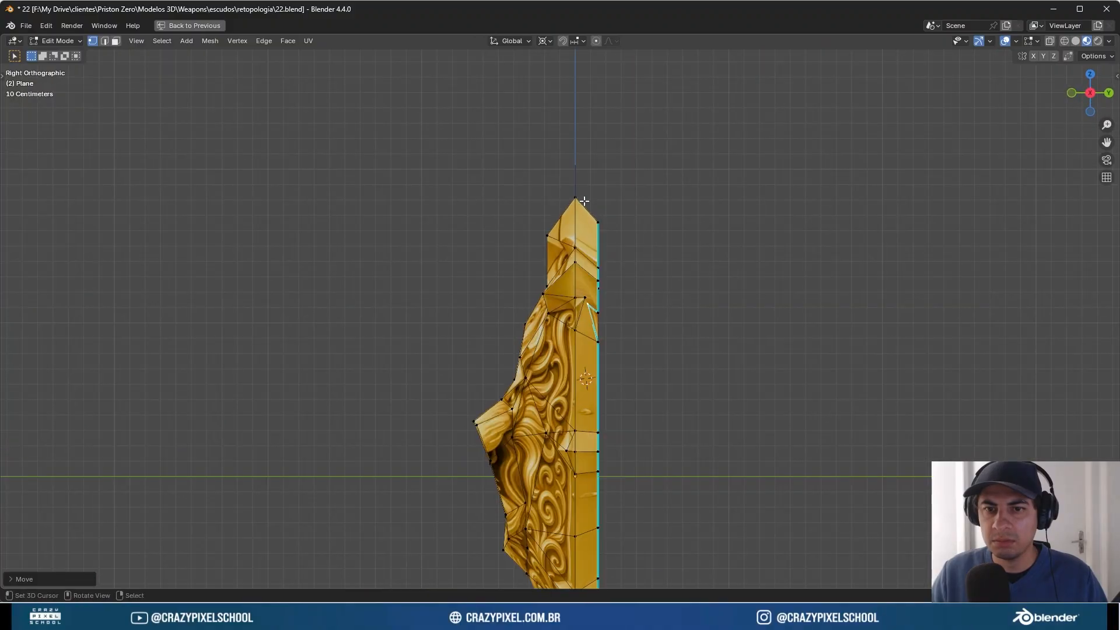
pyautogui.rightClick(585, 202)
pyautogui.press('g')
pyautogui.press('y')
pyautogui.click(599, 207)
pyautogui.press('g')
pyautogui.click(597, 207)
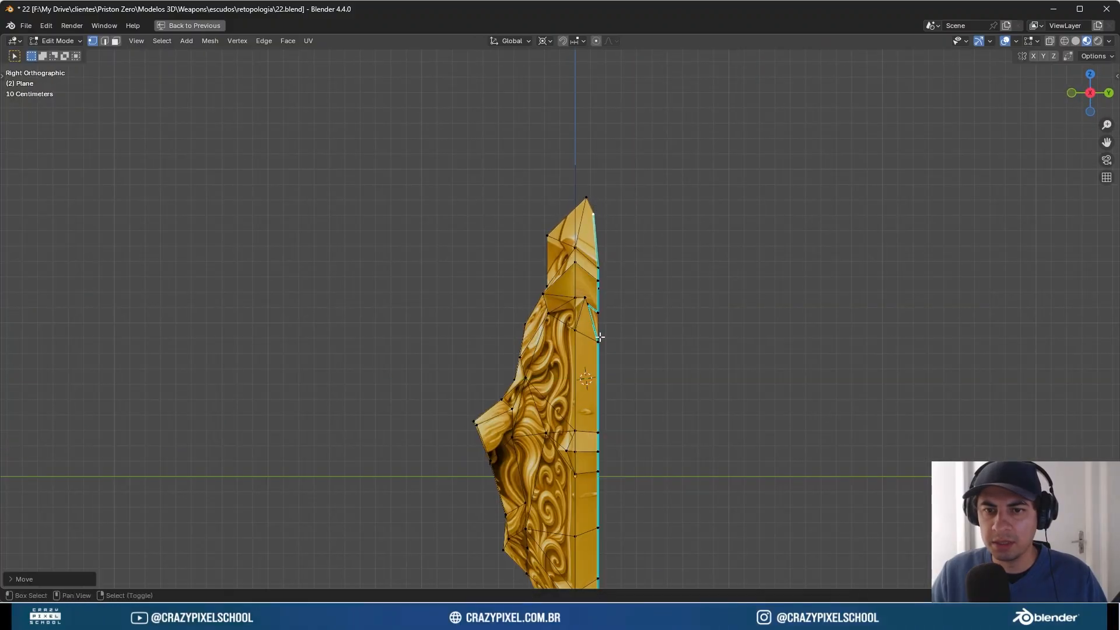
# - Move the shield's bottom tip vertex slightly backward in the right side view
pyautogui.keyDown('shift'); pyautogui.moveTo(599, 335); pyautogui.dragTo(599, 172, button='middle'); pyautogui.keyUp('shift')
pyautogui.keyDown('shift'); pyautogui.moveTo(572, 424); pyautogui.dragTo(572, 201, button='middle'); pyautogui.keyUp('shift')
pyautogui.rightClick(588, 334)
pyautogui.press('g')
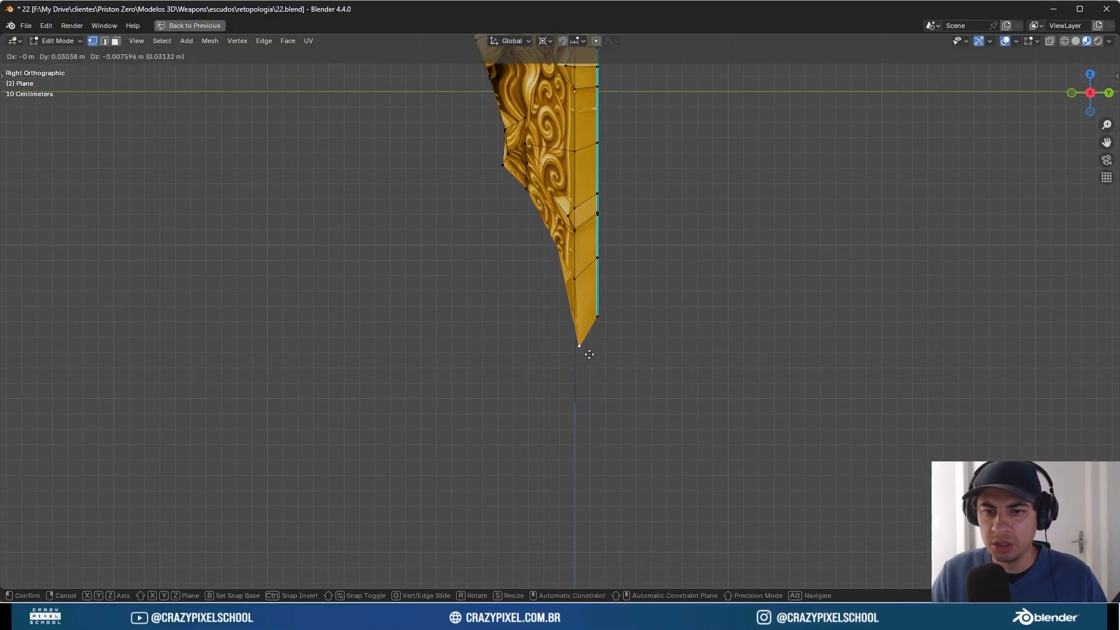
pyautogui.click(589, 354)
pyautogui.moveTo(589, 354); pyautogui.dragTo(556, 294, button='middle')
# - Select the centre-line vertex just above the bottom spike ornament on the shield's front
pyautogui.scroll(5, 619, 301)
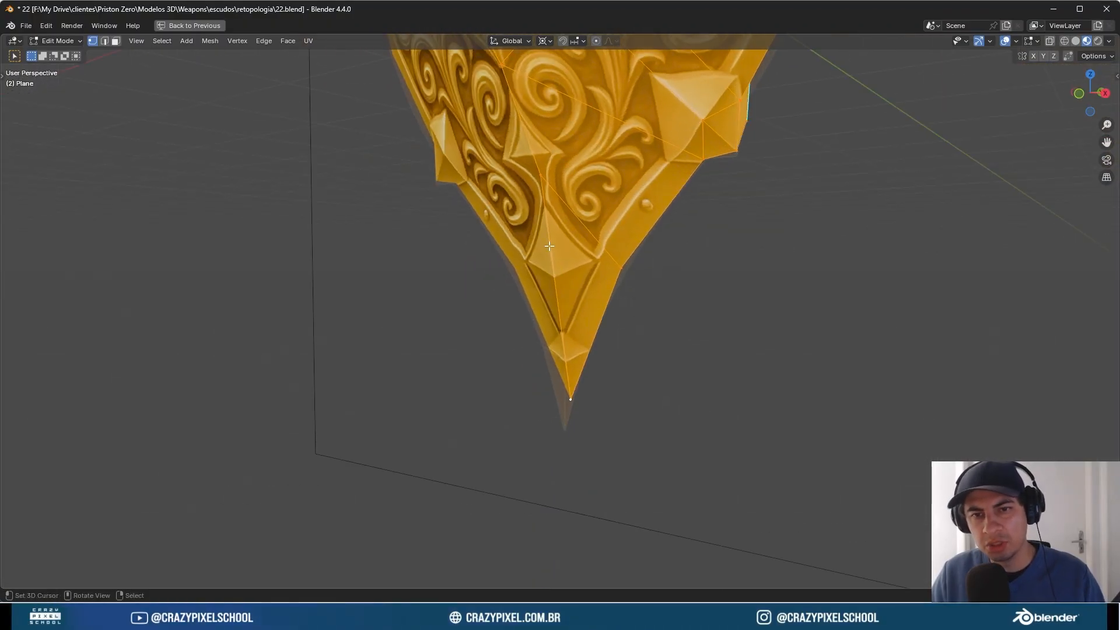
pyautogui.rightClick(542, 184)
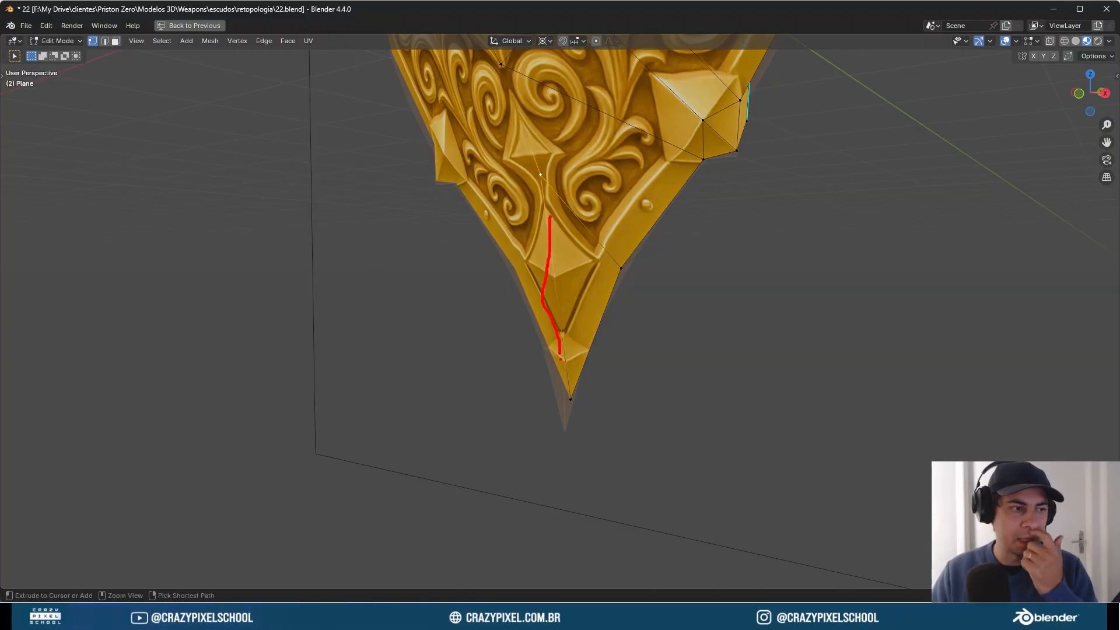
pyautogui.press('Escape')
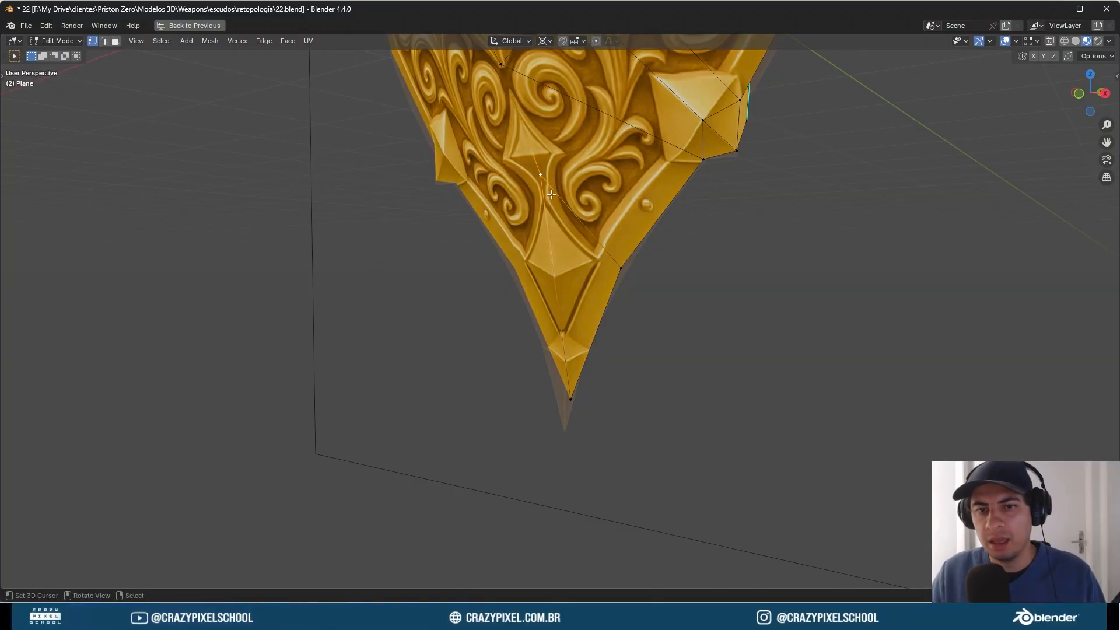
pyautogui.scroll(3, 551, 195)
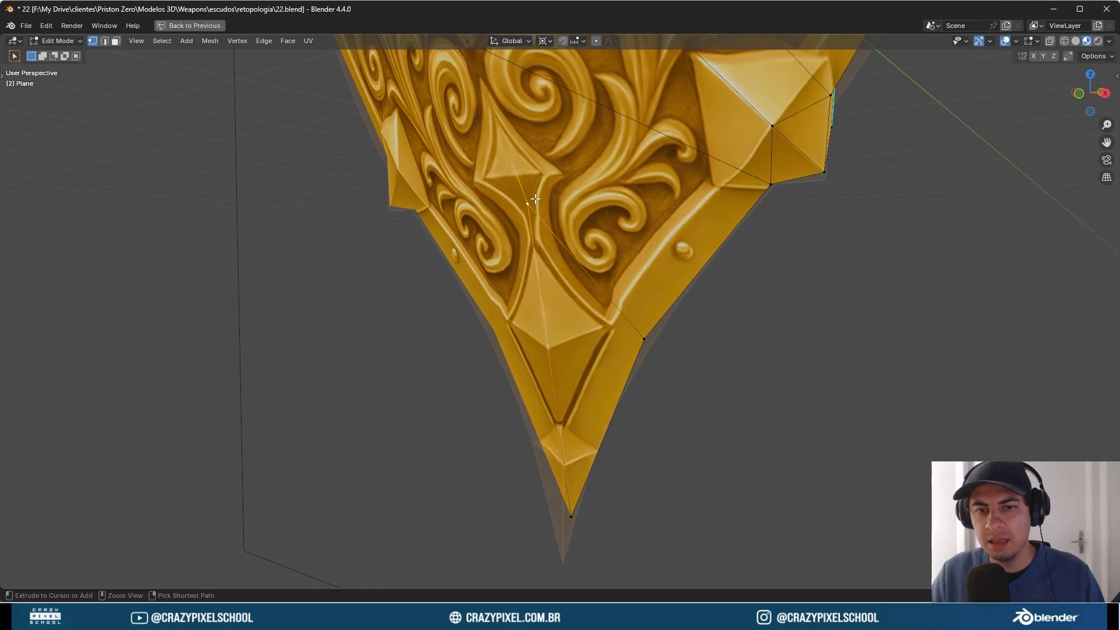
pyautogui.press('Escape')
pyautogui.moveTo(563, 232)
pyautogui.mouseDown(button='middle')
pyautogui.moveTo(484, 235)
pyautogui.moveTo(645, 252)
pyautogui.mouseUp(button='middle')
pyautogui.press('g')
pyautogui.rightClick(531, 250)
pyautogui.press('g')
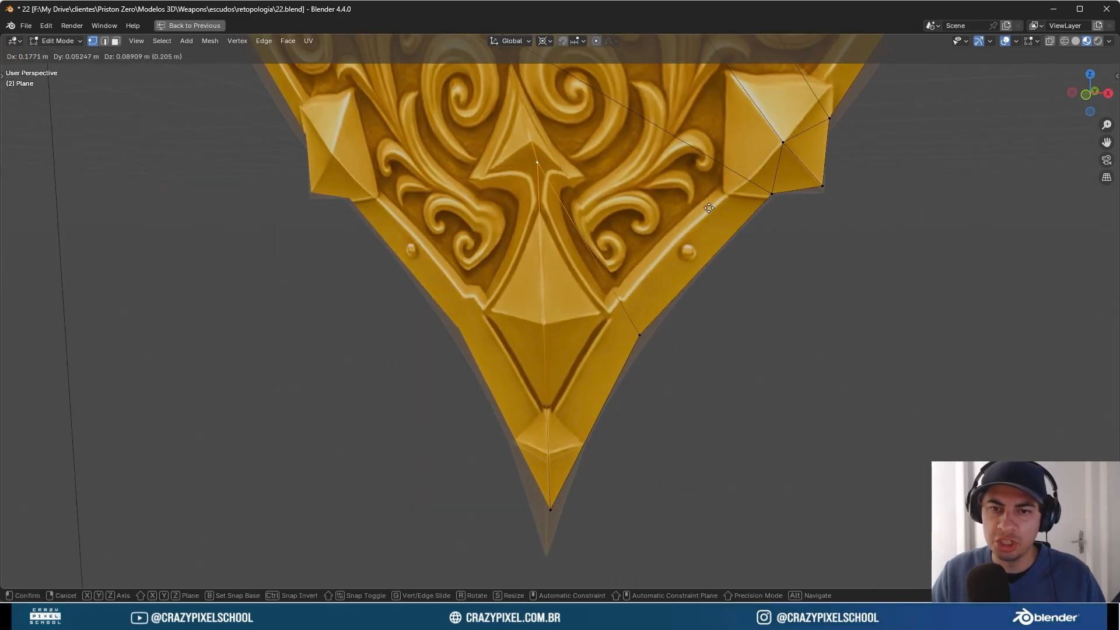
pyautogui.rightClick(625, 292)
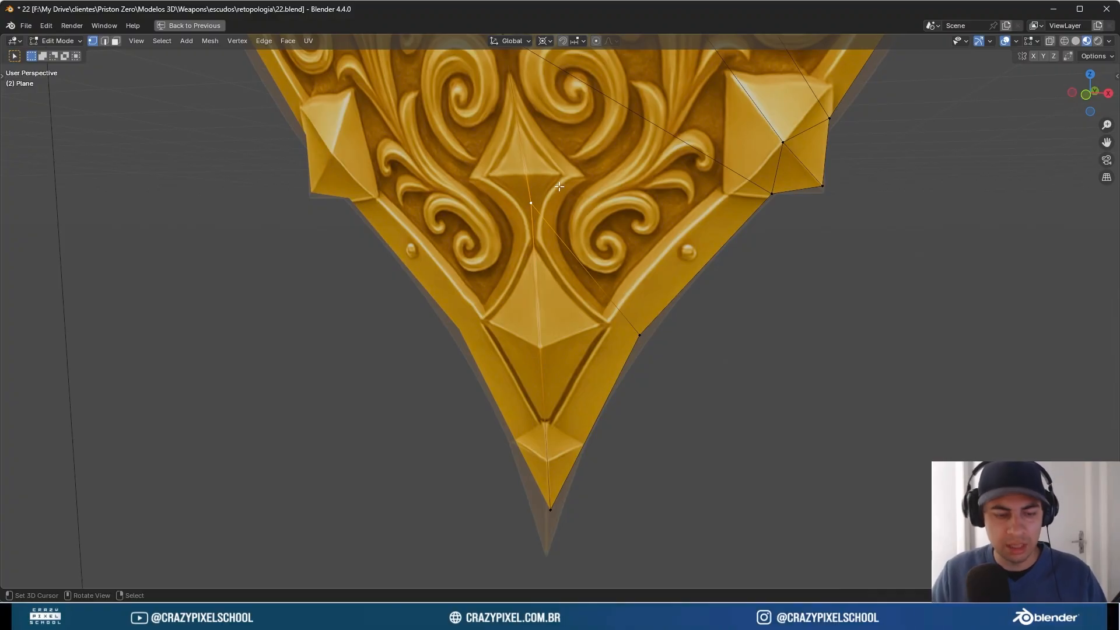
# - Slide the selected centre-line vertex down along its edge to the upper point of the bottom spike ornament
pyautogui.press('g')
pyautogui.press('g')
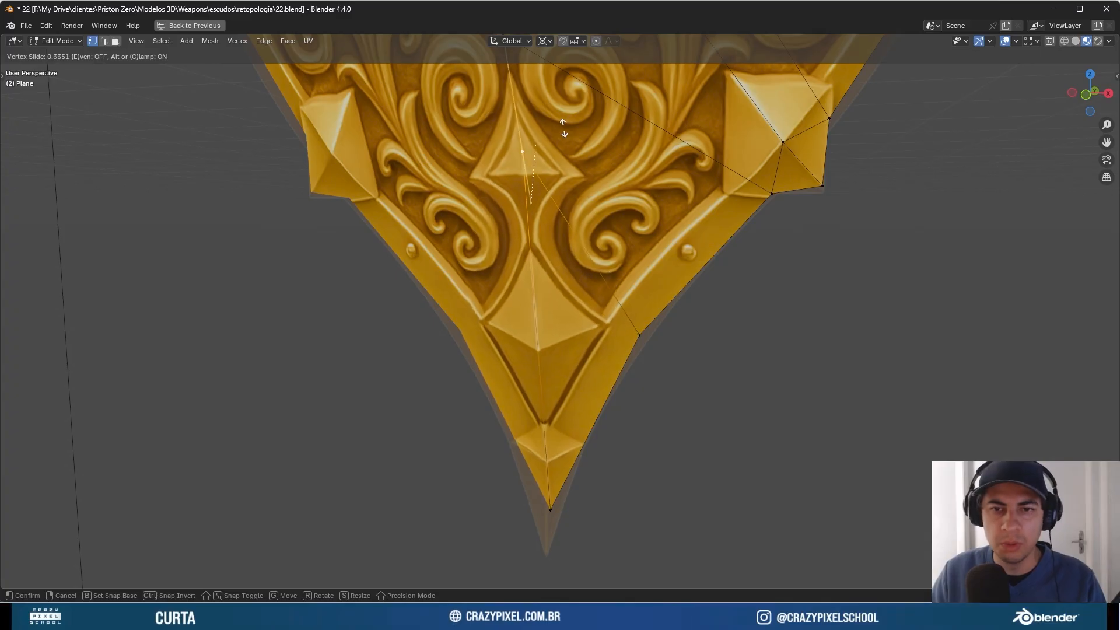
pyautogui.click(573, 230)
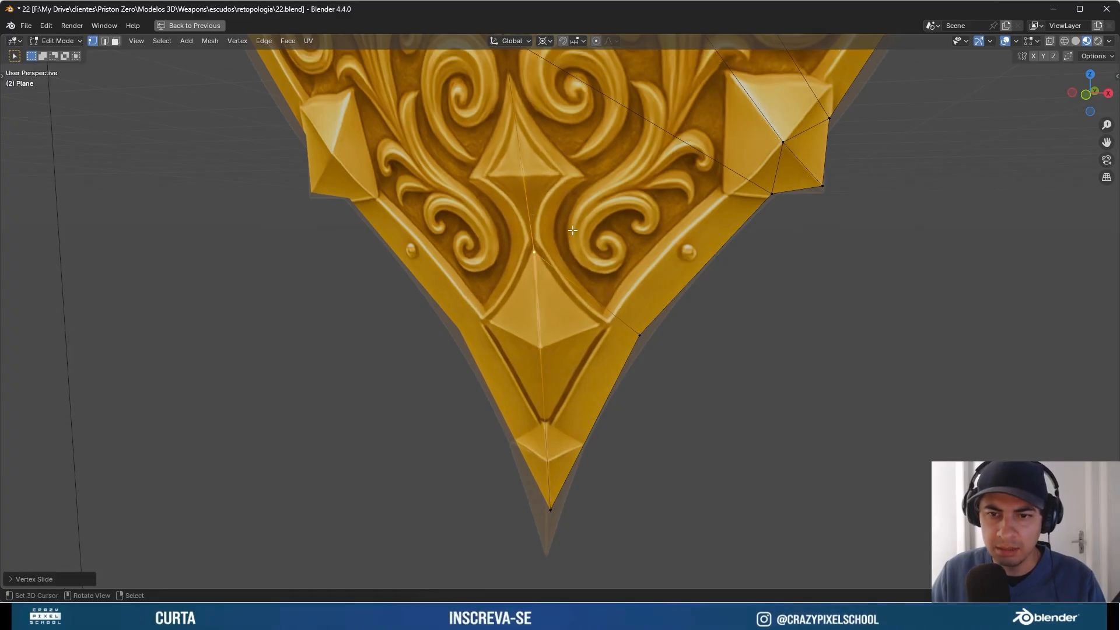
# - Show the tools and knife-cut an edge from the lower rim corner vertex to the centre line across the bottom spike ornament
pyautogui.moveTo(628, 341); pyautogui.dragTo(604, 344, button='middle')
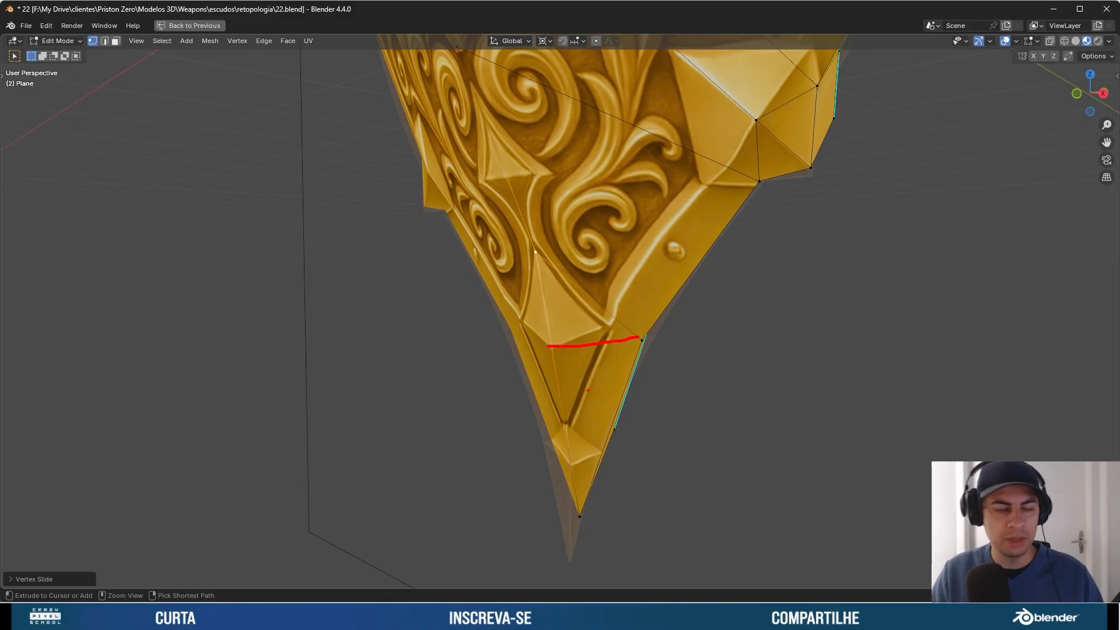
pyautogui.press('Escape')
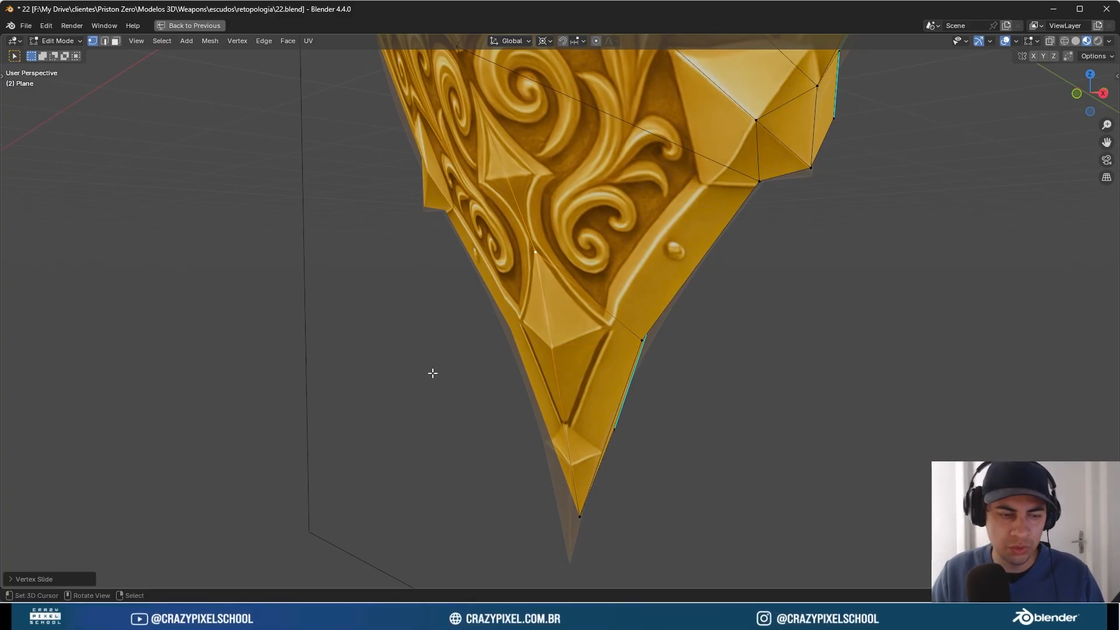
pyautogui.press('t')
pyautogui.press('t')
pyautogui.press('t')
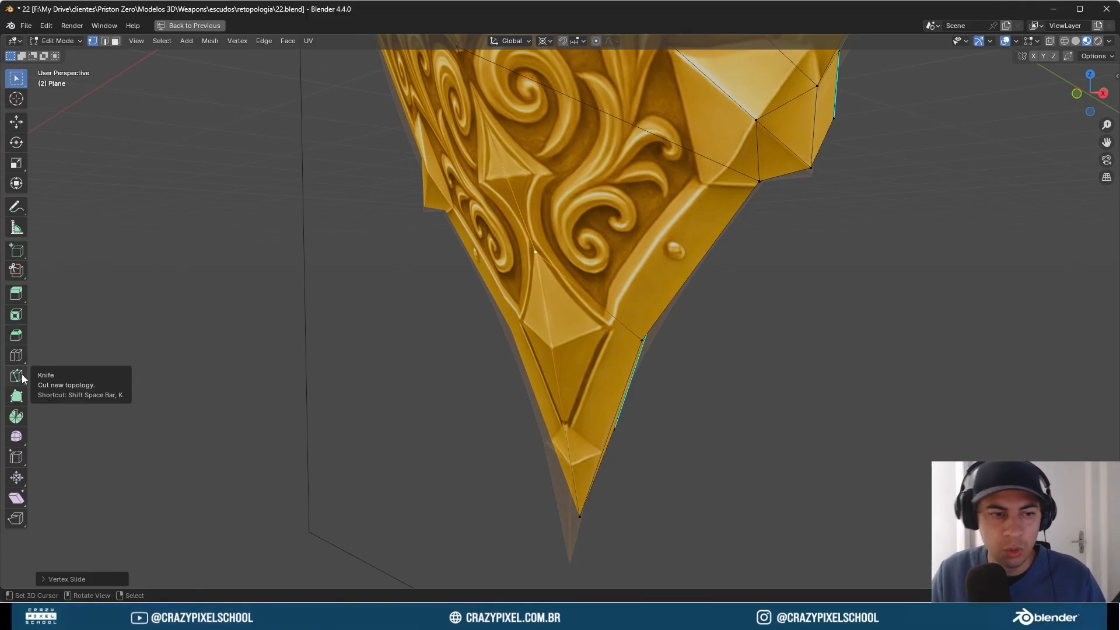
pyautogui.press('k')
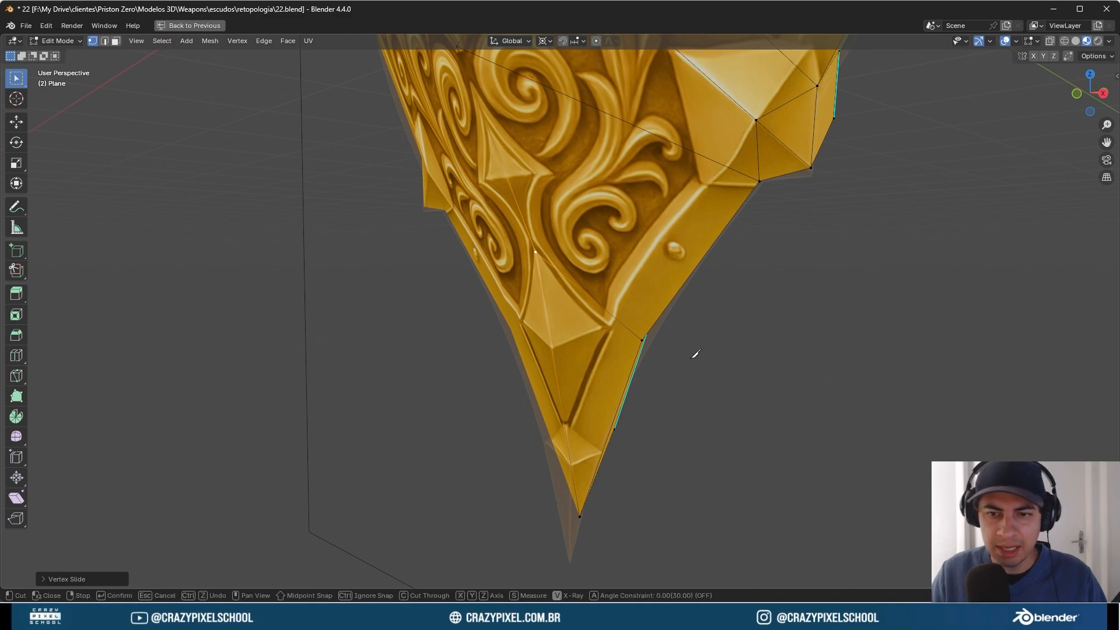
pyautogui.click(643, 339)
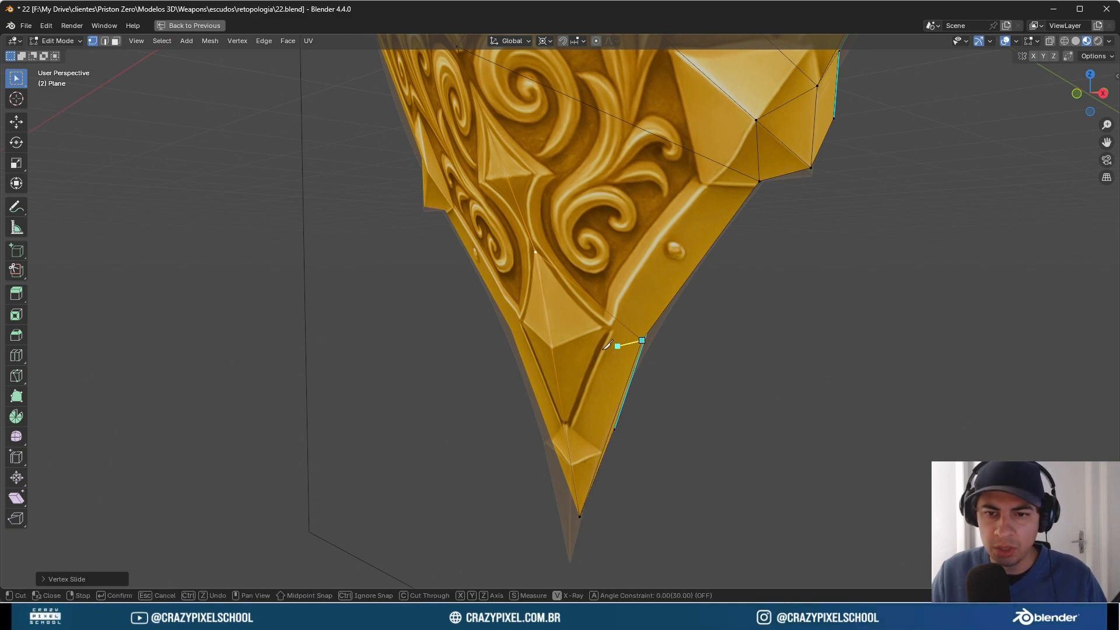
pyautogui.click(553, 354)
pyautogui.press('Return')
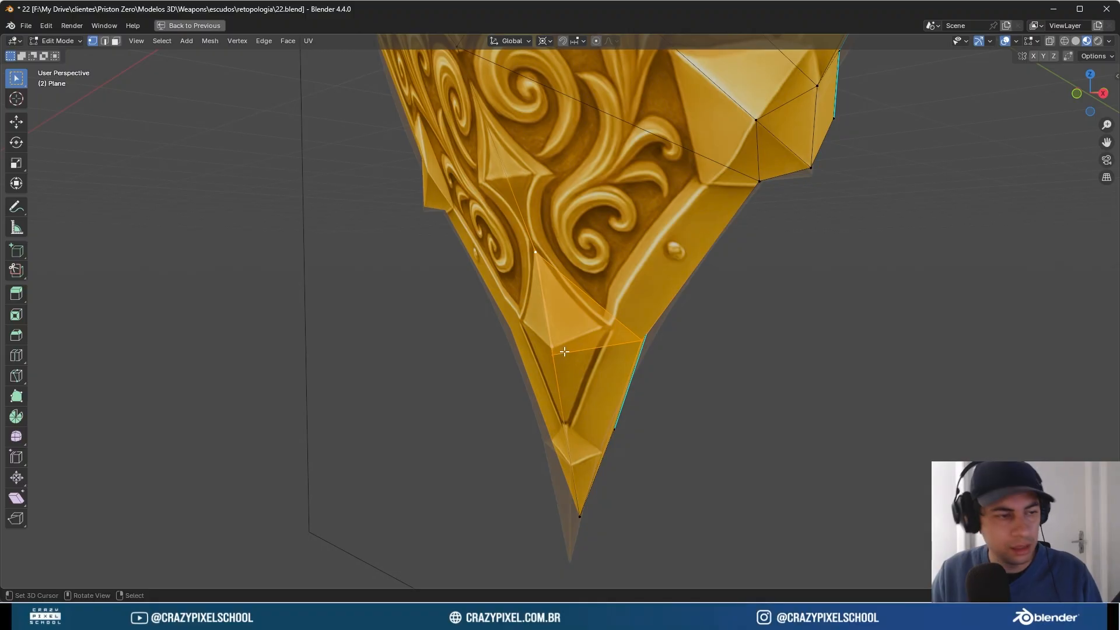
# - Move the new centre-line vertex forward along global Y to raise the bottom spike, and check the shape in Object Mode
pyautogui.press('KP_3')
pyautogui.press('g')
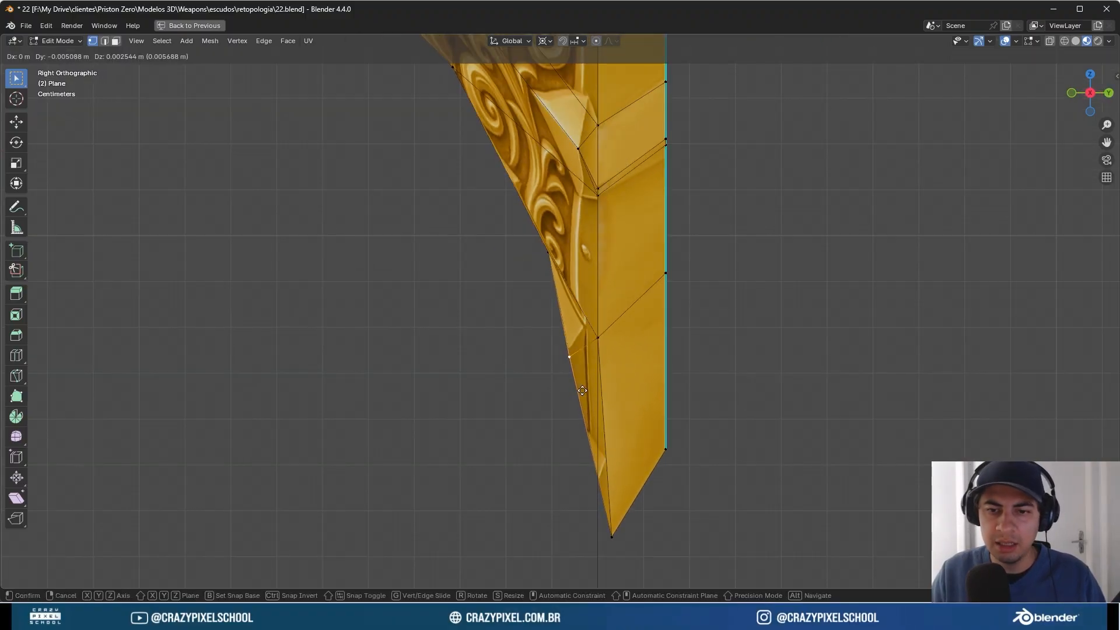
pyautogui.press('y')
pyautogui.click(567, 392)
pyautogui.press('KP_1')
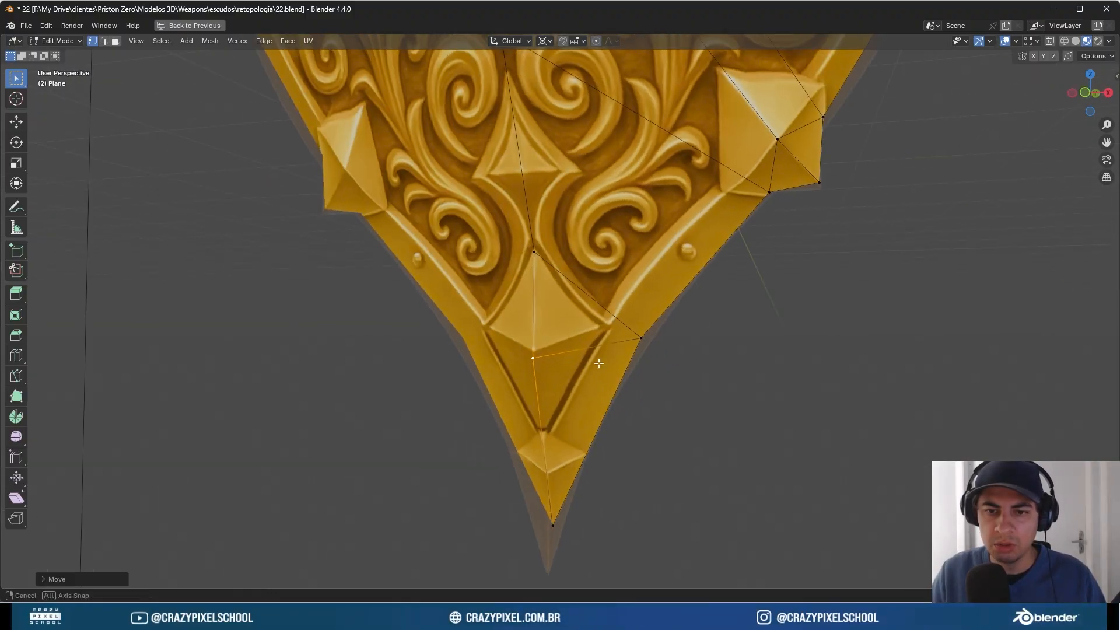
pyautogui.press('Tab')
pyautogui.moveTo(579, 369); pyautogui.dragTo(662, 387, button='middle')
pyautogui.press('Tab')
# - With the top tip vertex selected, place the 3D cursor around the shield's mid-height and enable proportional editing with Sharp falloff
pyautogui.rightClick(532, 69)
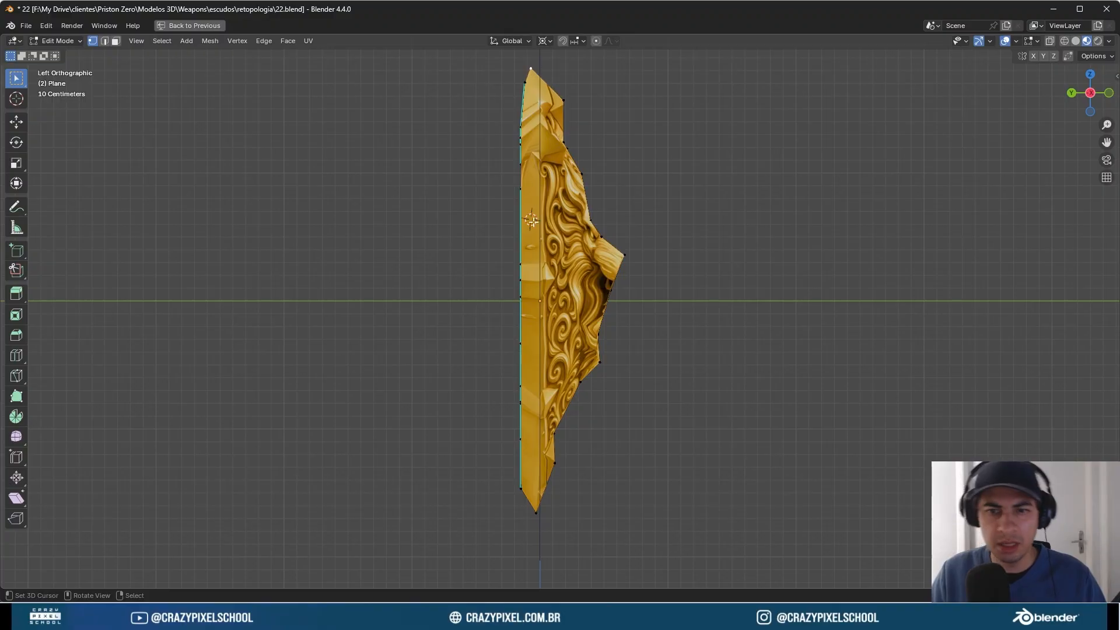
pyautogui.click(536, 264)
pyautogui.press('r')
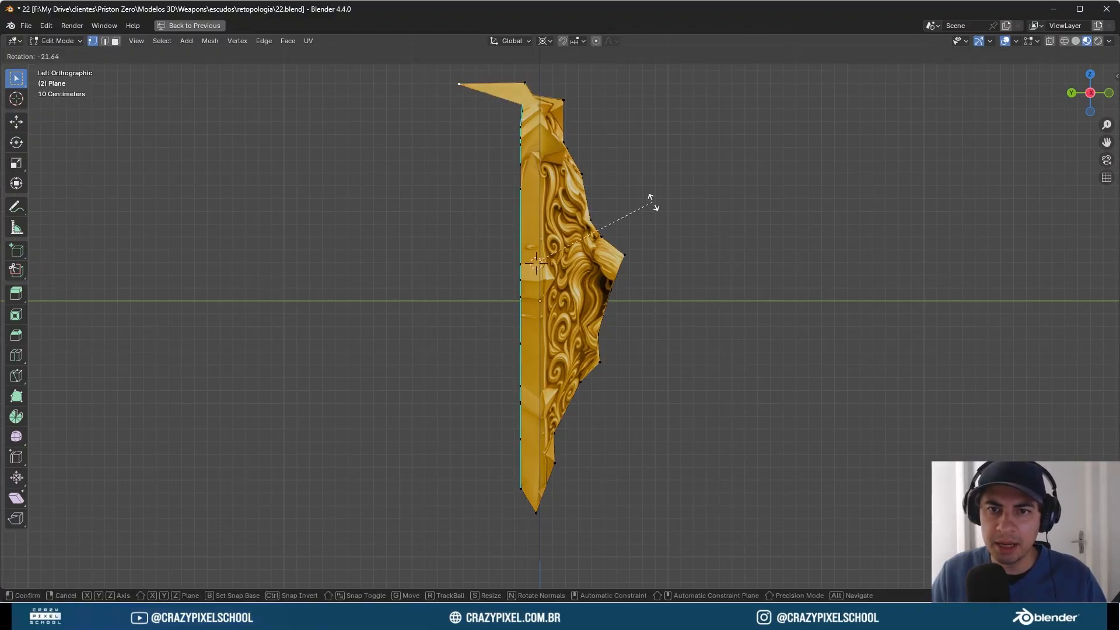
pyautogui.rightClick(632, 204)
pyautogui.press('o')
pyautogui.click(612, 41)
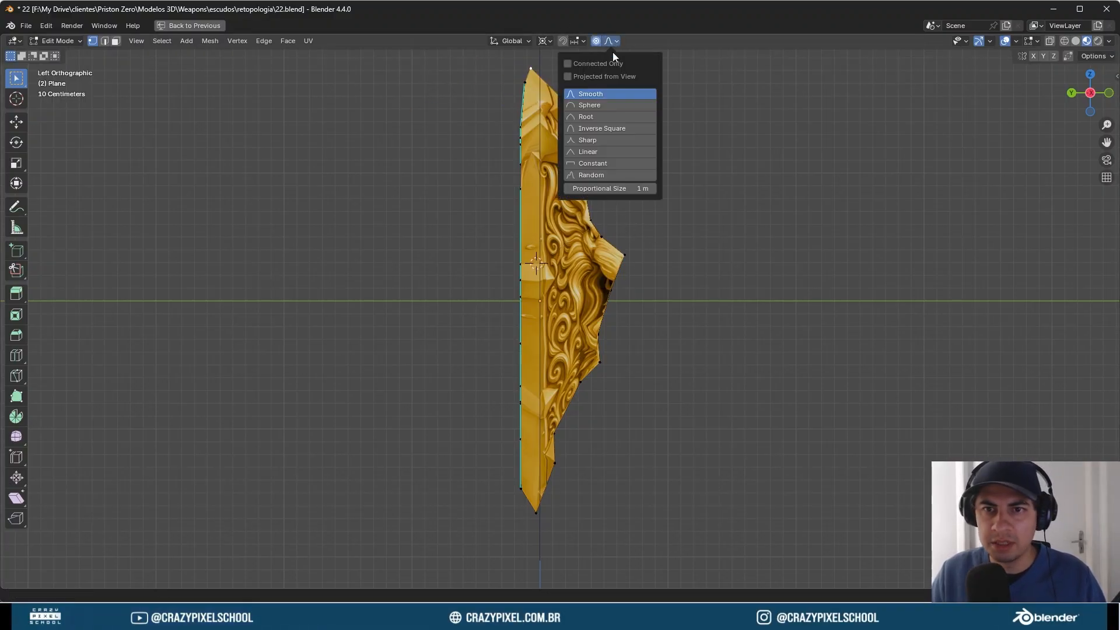
pyautogui.click(595, 140)
# - Rotate the top tip backward around the 3D cursor with proportional editing to curve the upper half of the shield
pyautogui.press('r')
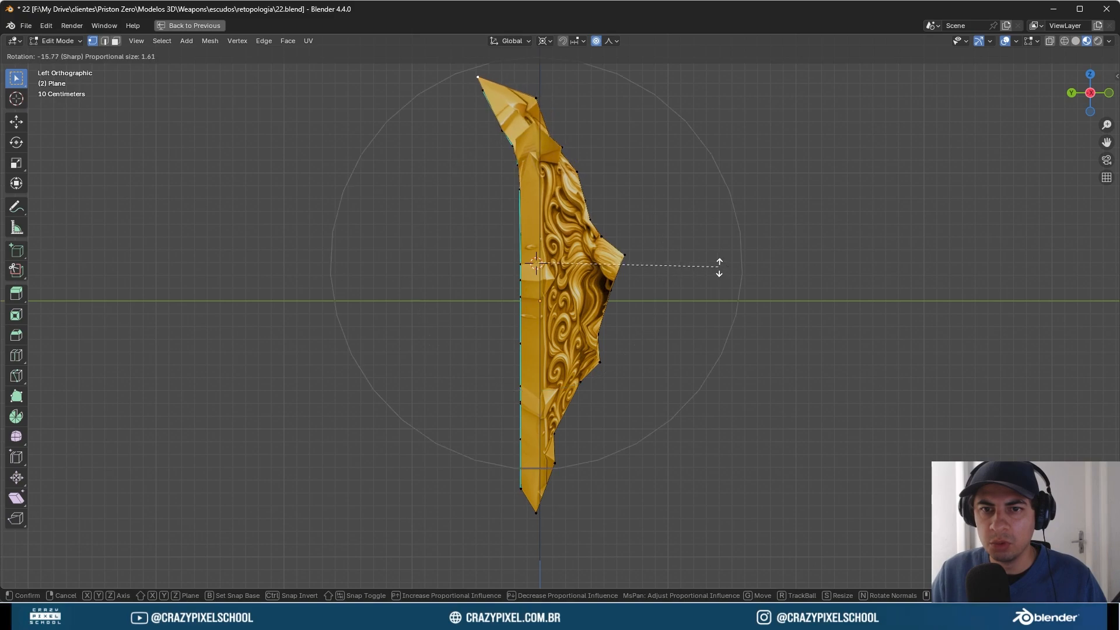
pyautogui.rightClick(716, 285)
pyautogui.press('r')
pyautogui.click(715, 260)
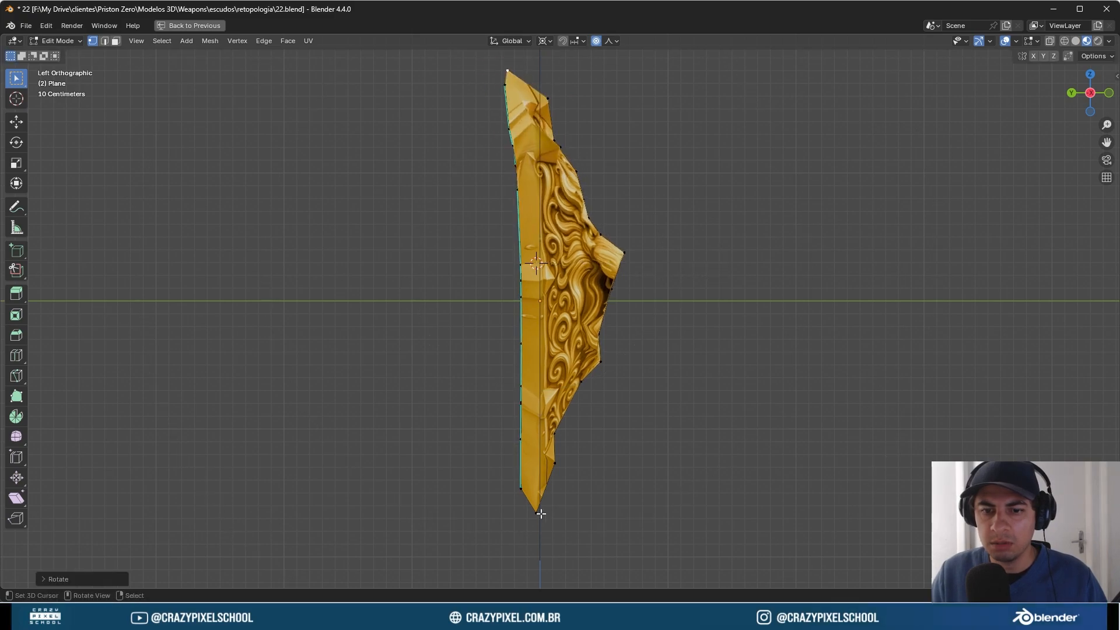
# - Rotate the bottom tip vertex around the 3D cursor with proportional editing to curve the shield's lower half
pyautogui.click(536, 513)
pyautogui.press('r')
pyautogui.rightClick(756, 383)
pyautogui.press('r')
pyautogui.click(776, 403)
# - In the front view, lower the top tip along global Z with proportional editing and leave Edit Mode
pyautogui.moveTo(776, 404); pyautogui.dragTo(633, 151, button='middle')
pyautogui.click(590, 70)
pyautogui.press('g')
pyautogui.press('z')
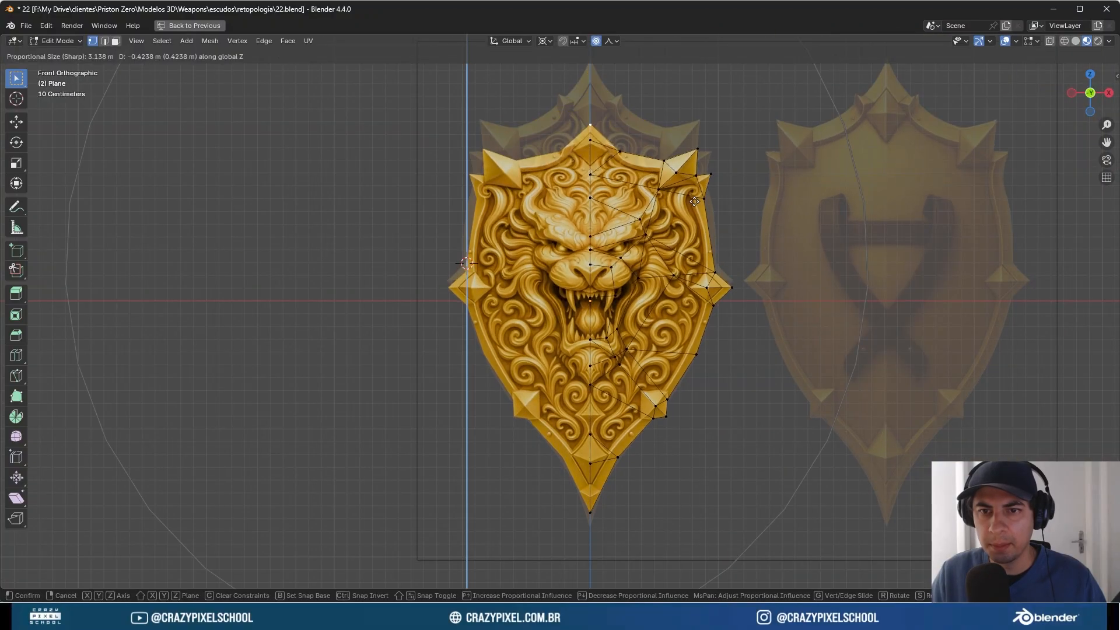
pyautogui.click(697, 200)
pyautogui.press('Tab')
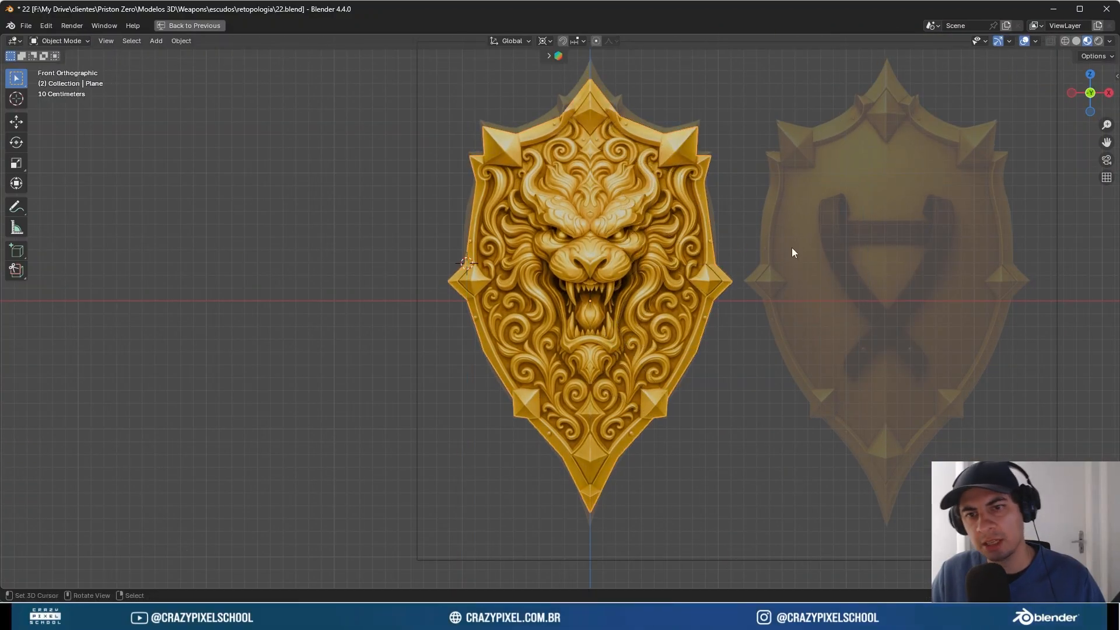
# - Hide the shield reference image and return to editing the shield mesh
pyautogui.click(792, 247)
pyautogui.press('h')
pyautogui.moveTo(705, 280); pyautogui.dragTo(535, 300, button='middle')
pyautogui.press('Tab')
pyautogui.scroll(3, 534, 300)
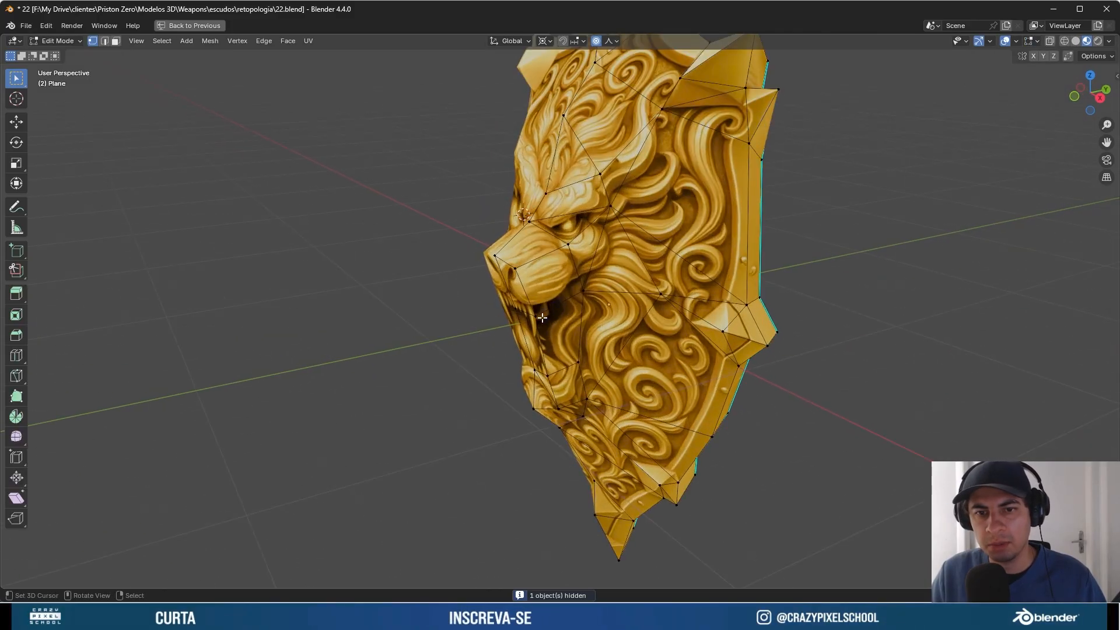
# - Move the lion's nose-tip vertex along global Y with a larger Sharp proportional editing radius, and leave Edit Mode
pyautogui.click(496, 251)
pyautogui.press('g')
pyautogui.press('y')
pyautogui.scroll(14, 575, 319)
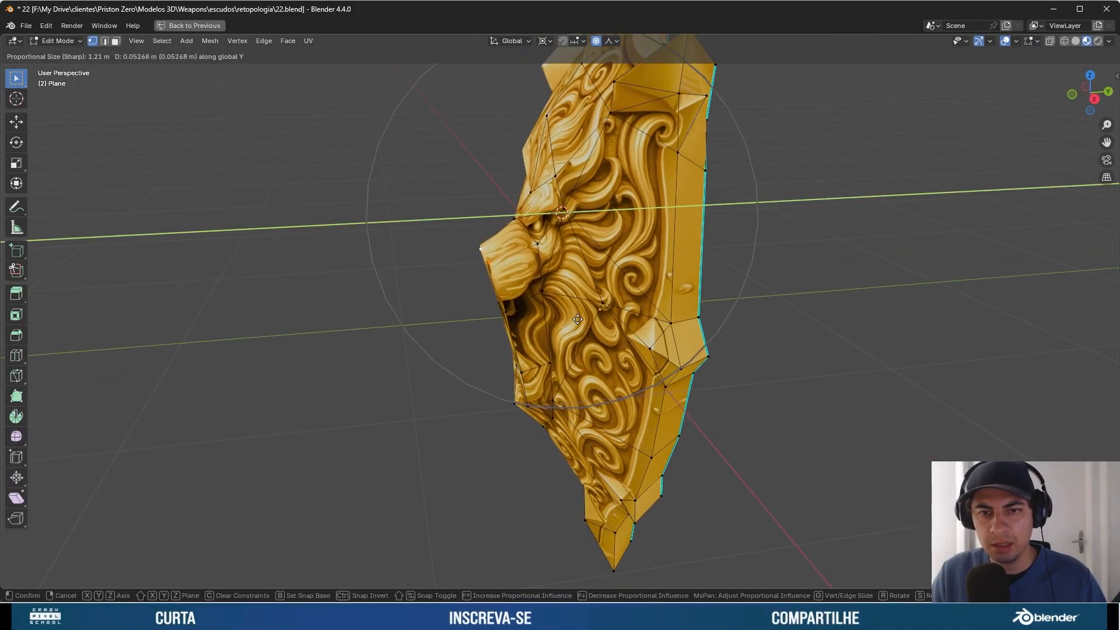
pyautogui.click(582, 320)
pyautogui.press('Tab')
pyautogui.press('KP_1')
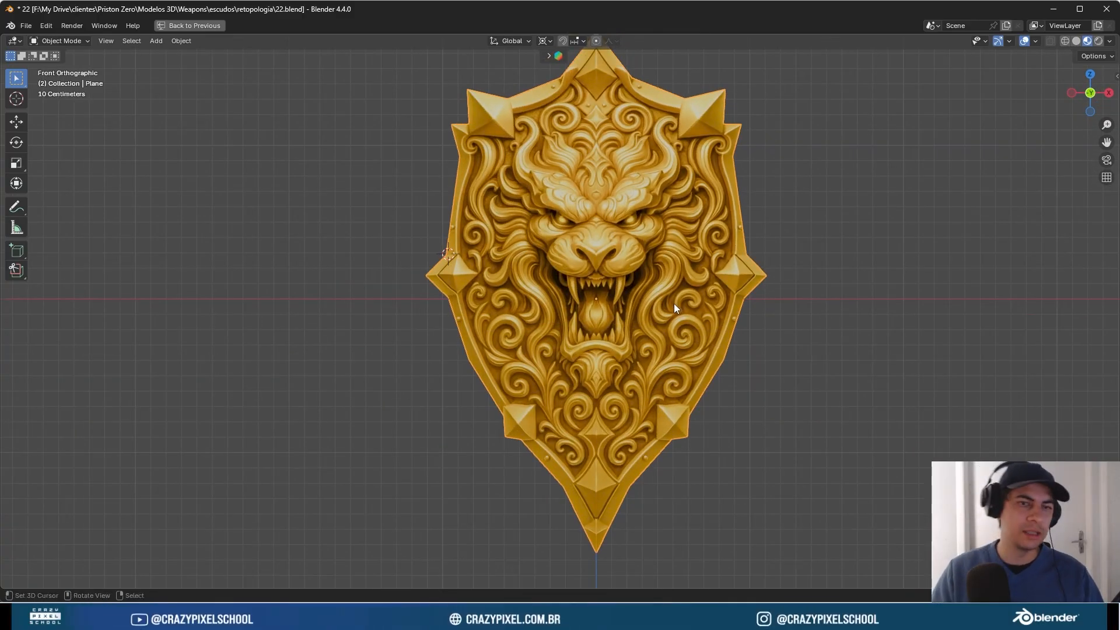
pyautogui.moveTo(673, 303); pyautogui.dragTo(699, 290, button='middle')
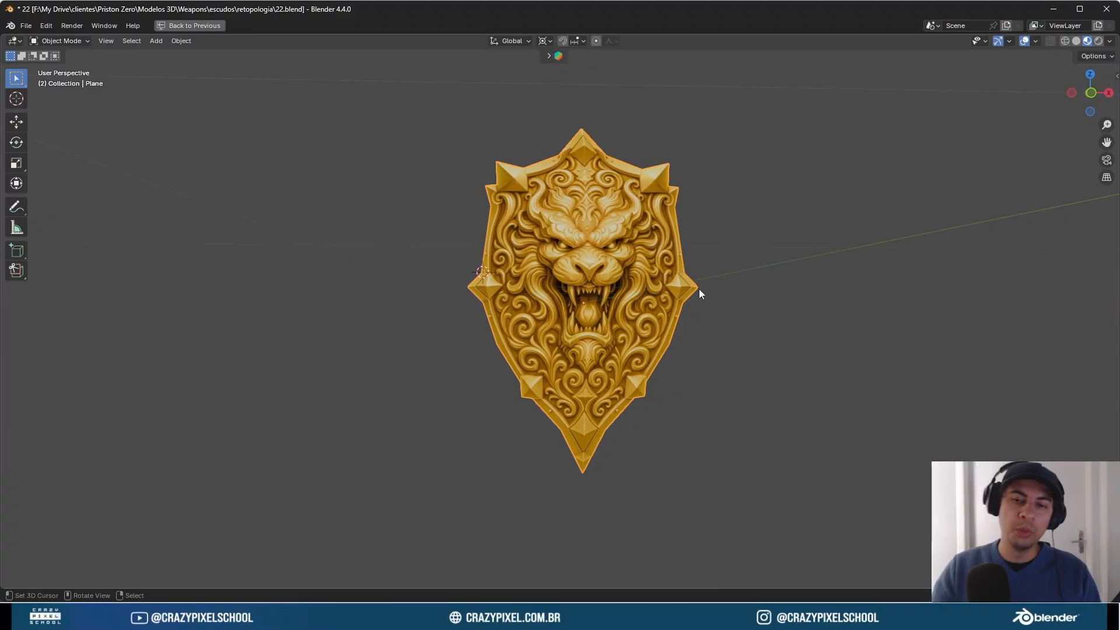
# - Restore the full workspace layout, enlarge the Shader Editor upward and frame all of the shield's material nodes
pyautogui.hotkey('ctrl', 'space')
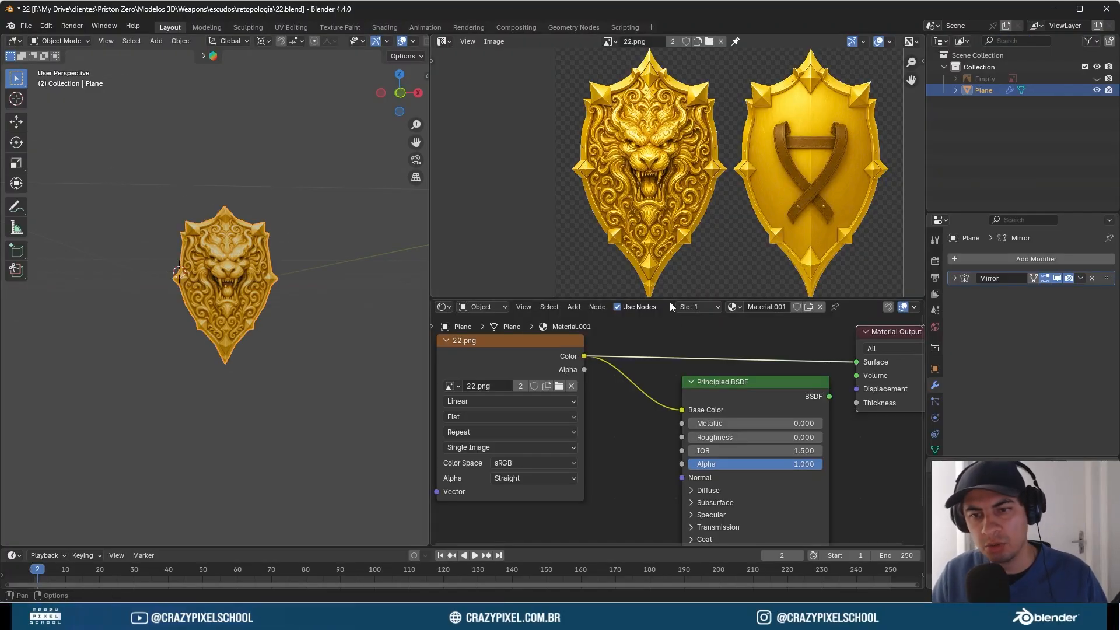
pyautogui.moveTo(670, 302); pyautogui.dragTo(659, 140)
pyautogui.press('Home')
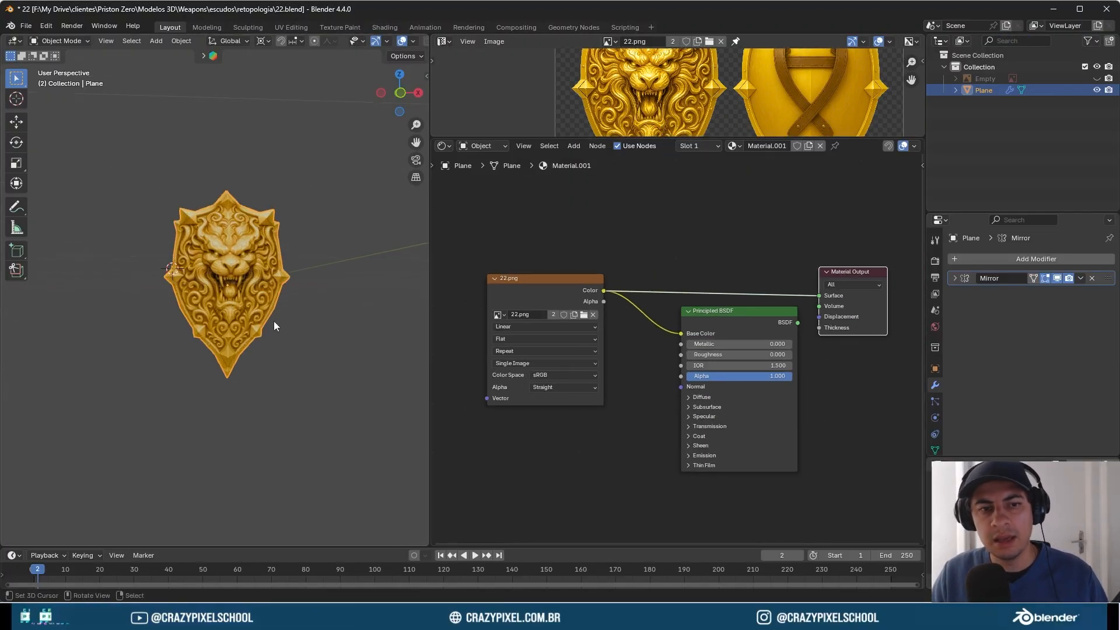
# - Check the shield's location, rotation and scale values, and apply All Transforms to it
pyautogui.scroll(3, 274, 321)
pyautogui.moveTo(274, 320); pyautogui.dragTo(209, 335, button='middle')
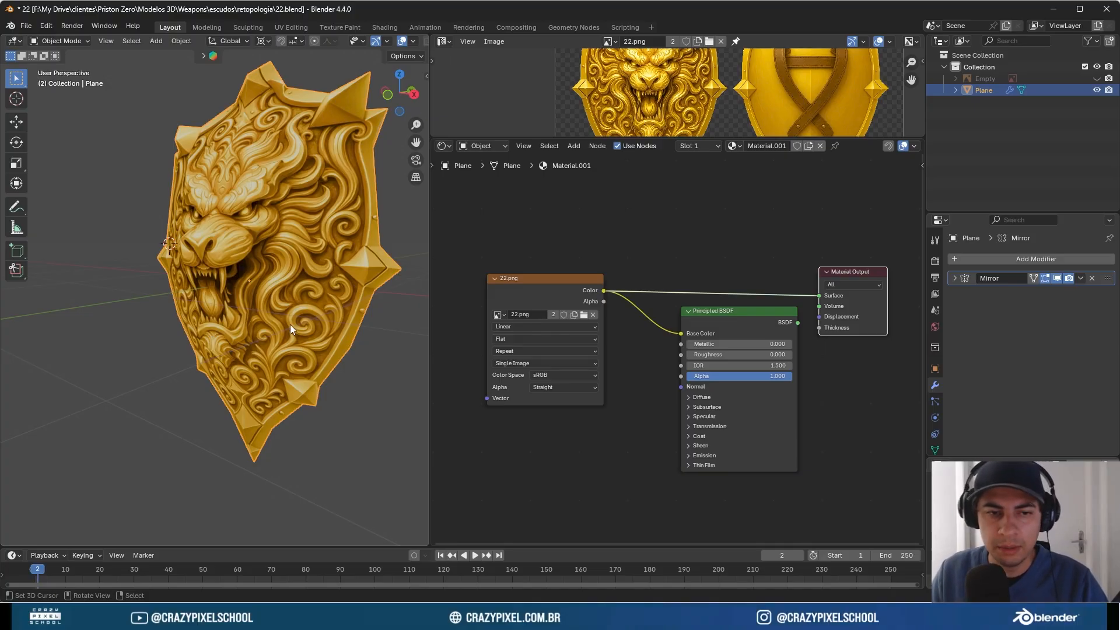
pyautogui.moveTo(289, 324); pyautogui.dragTo(222, 328, button='middle')
pyautogui.press('1')
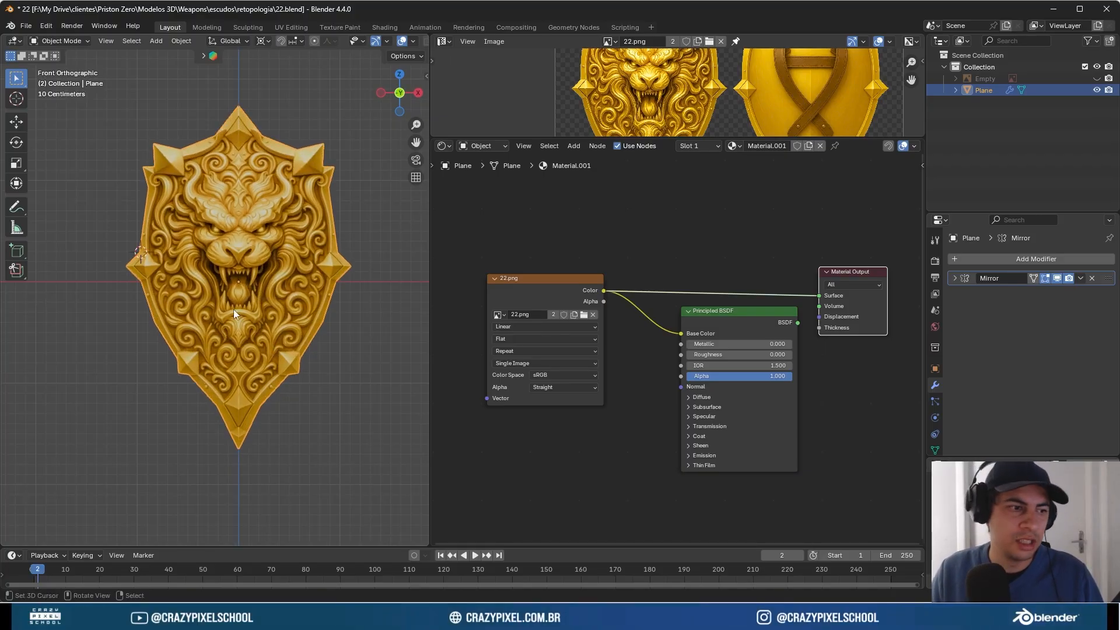
pyautogui.press('n')
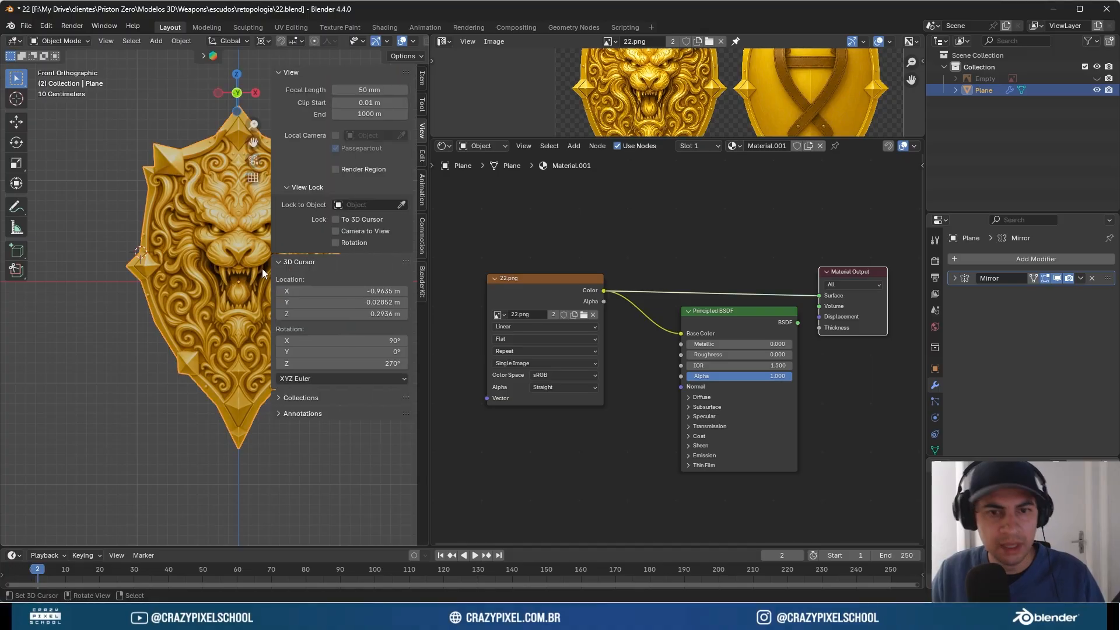
pyautogui.click(422, 84)
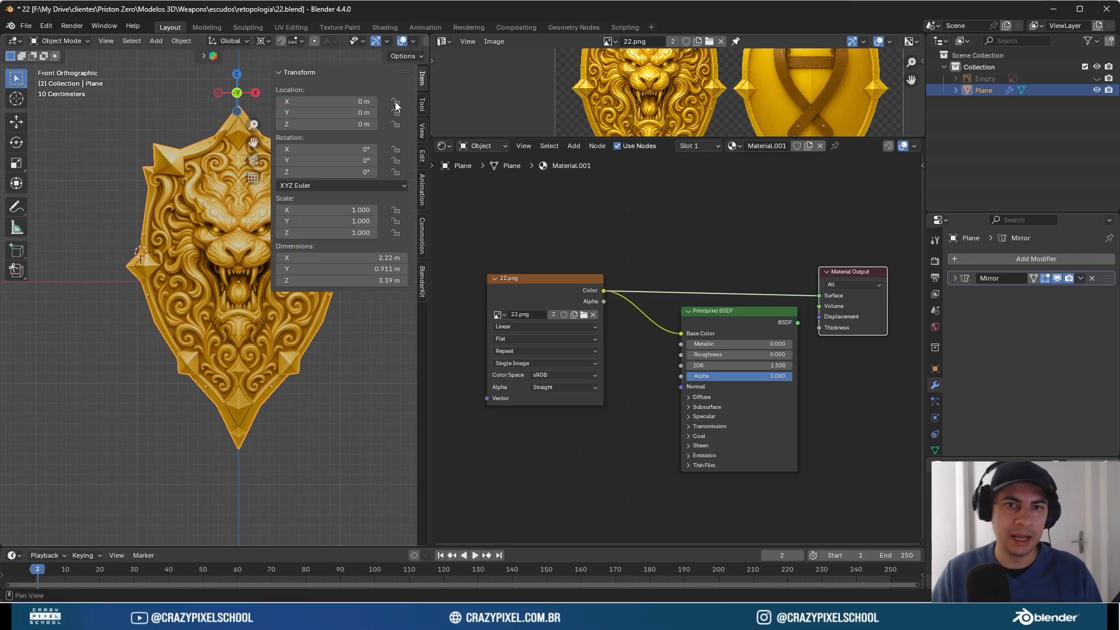
pyautogui.press('n')
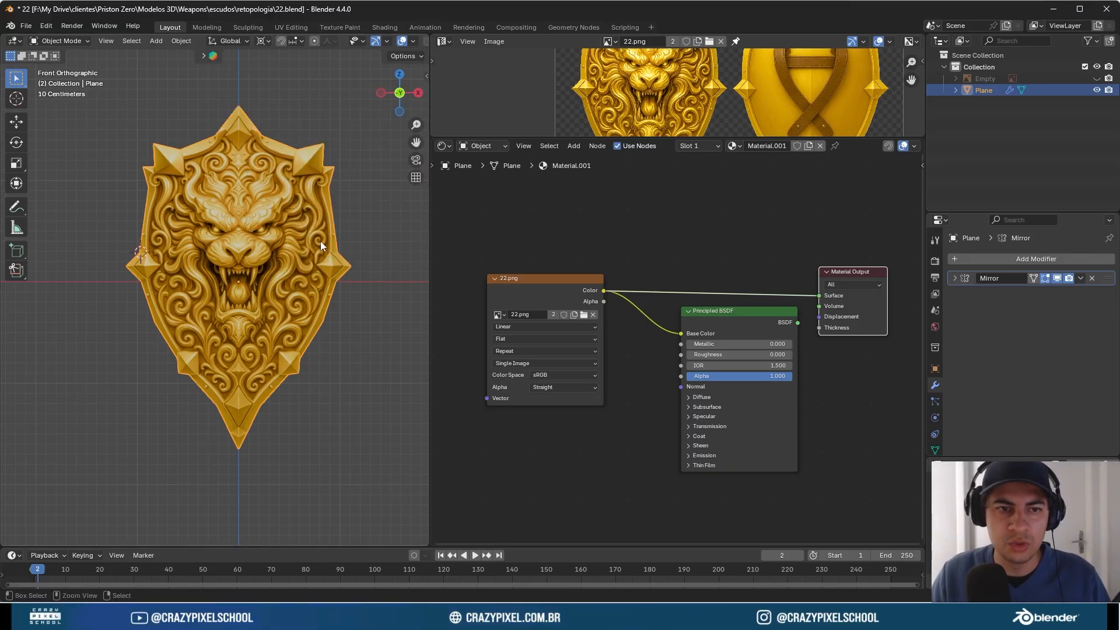
pyautogui.hotkey('ctrl', 'a')
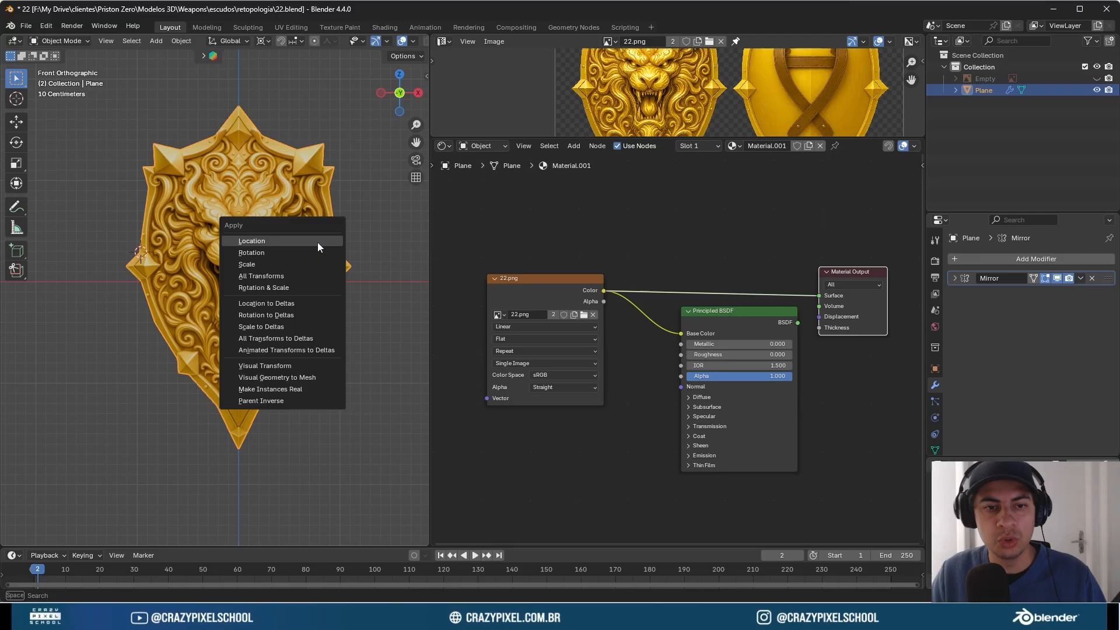
pyautogui.click(260, 278)
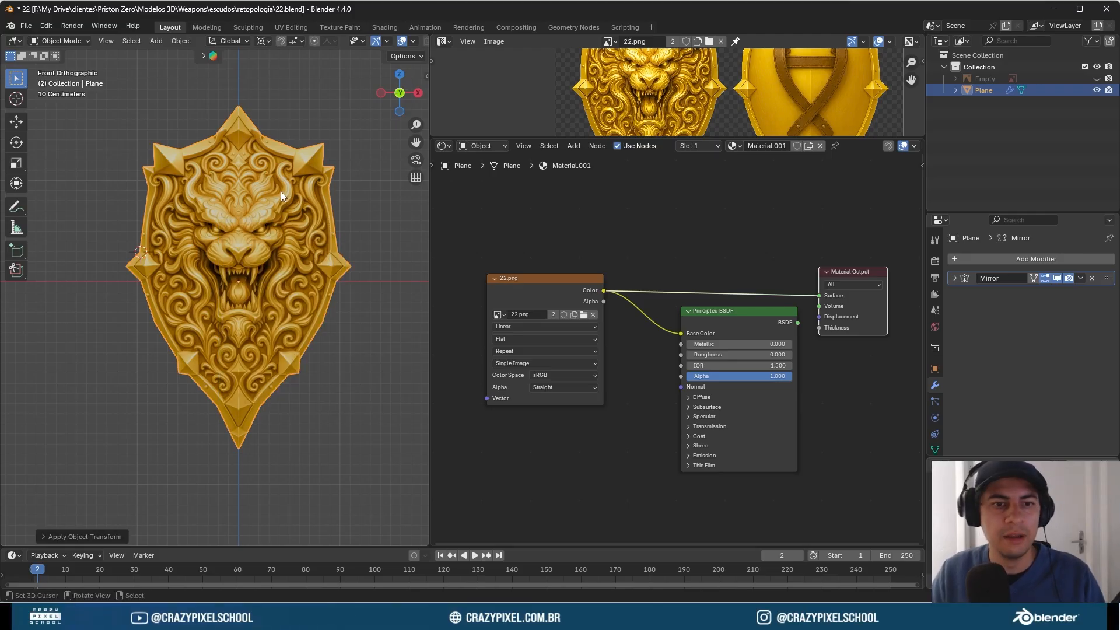
# - Enable the Face Orientation overlay and check the direction of the shield's faces from several angles
pyautogui.scroll(-3, 377, 44)
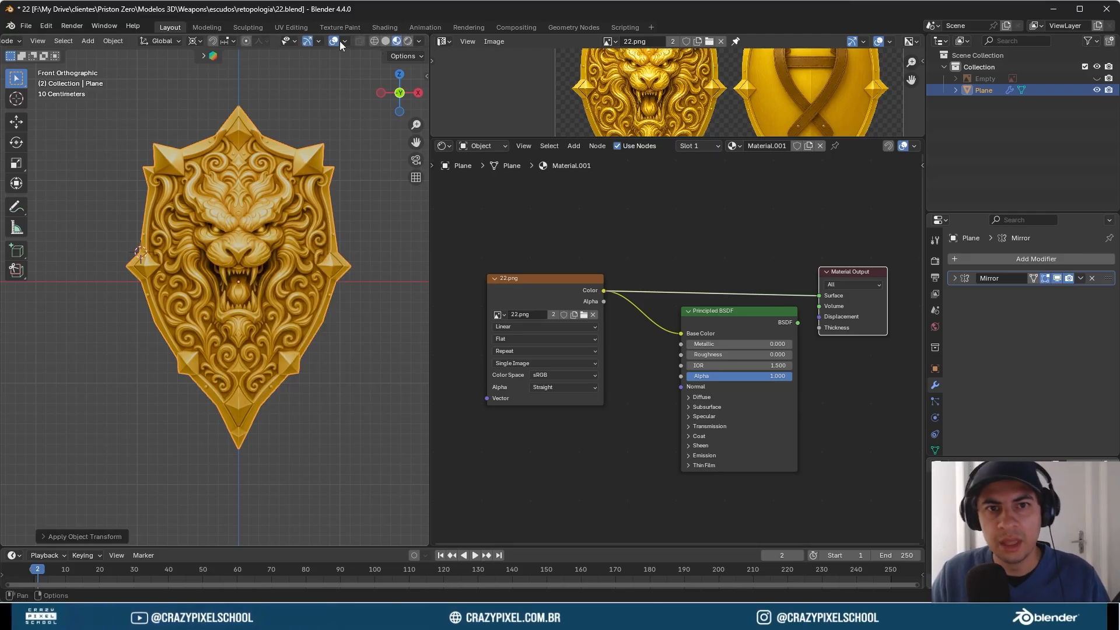
pyautogui.click(955, 279)
pyautogui.click(955, 278)
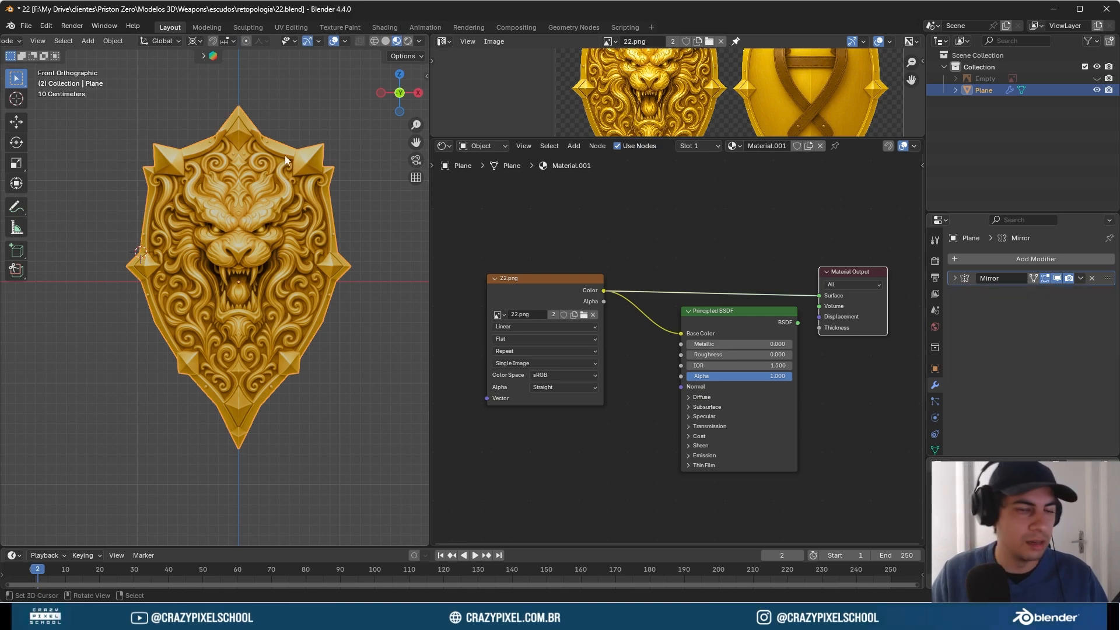
pyautogui.click(343, 42)
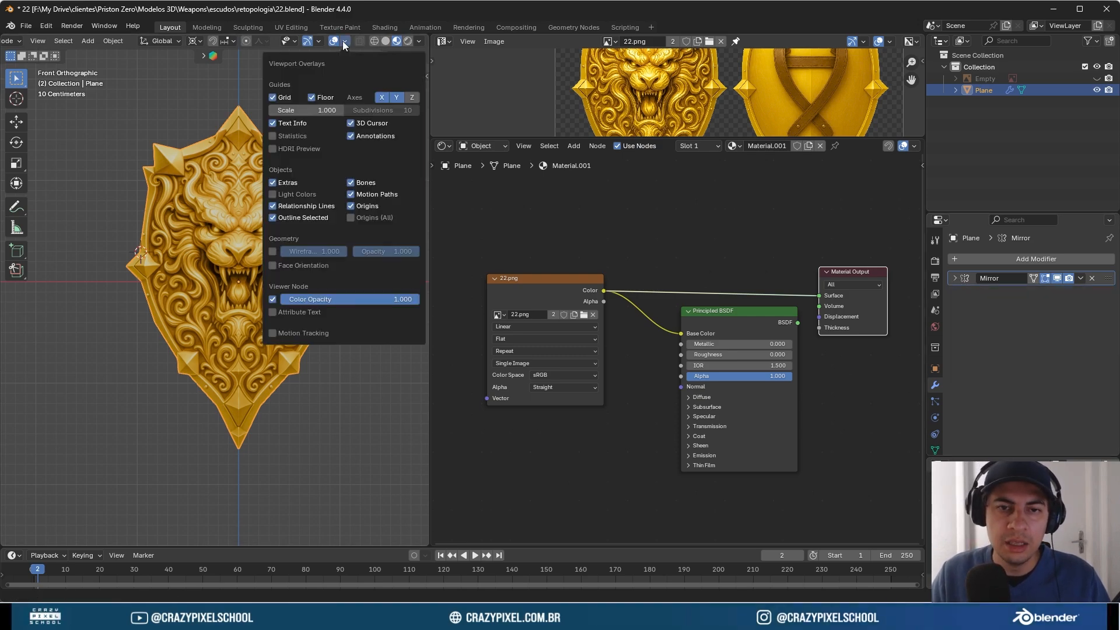
pyautogui.click(344, 41)
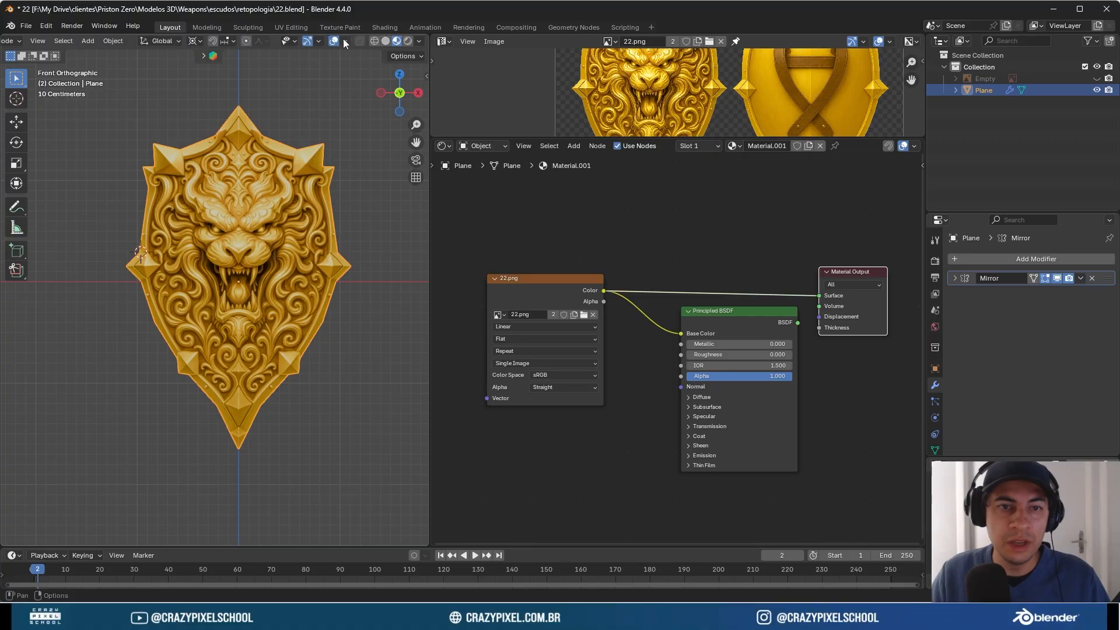
pyautogui.click(344, 41)
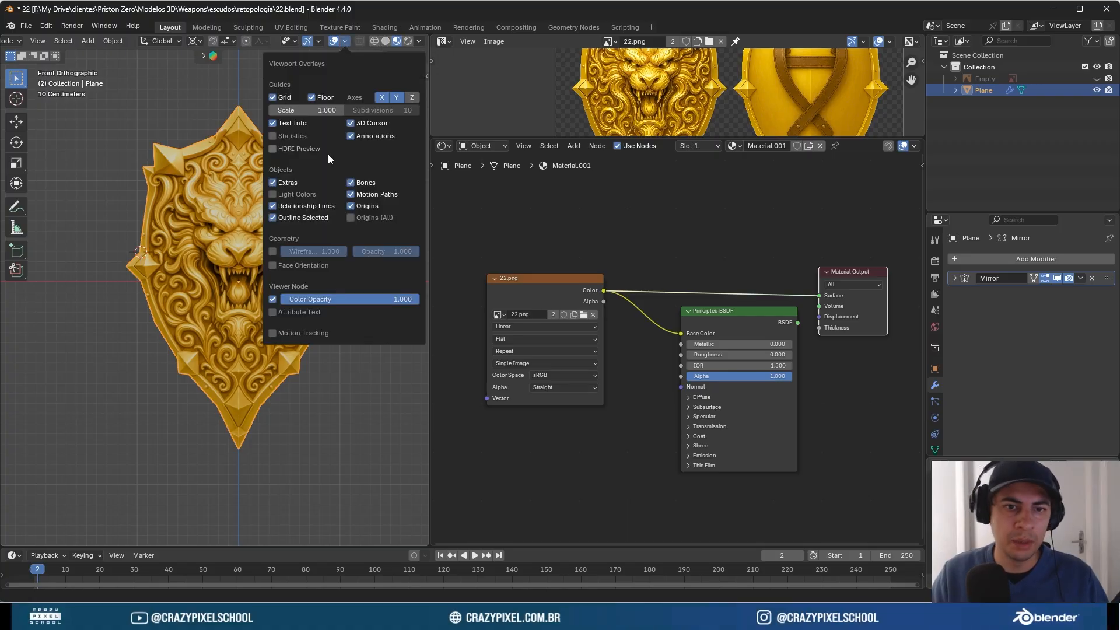
pyautogui.click(272, 266)
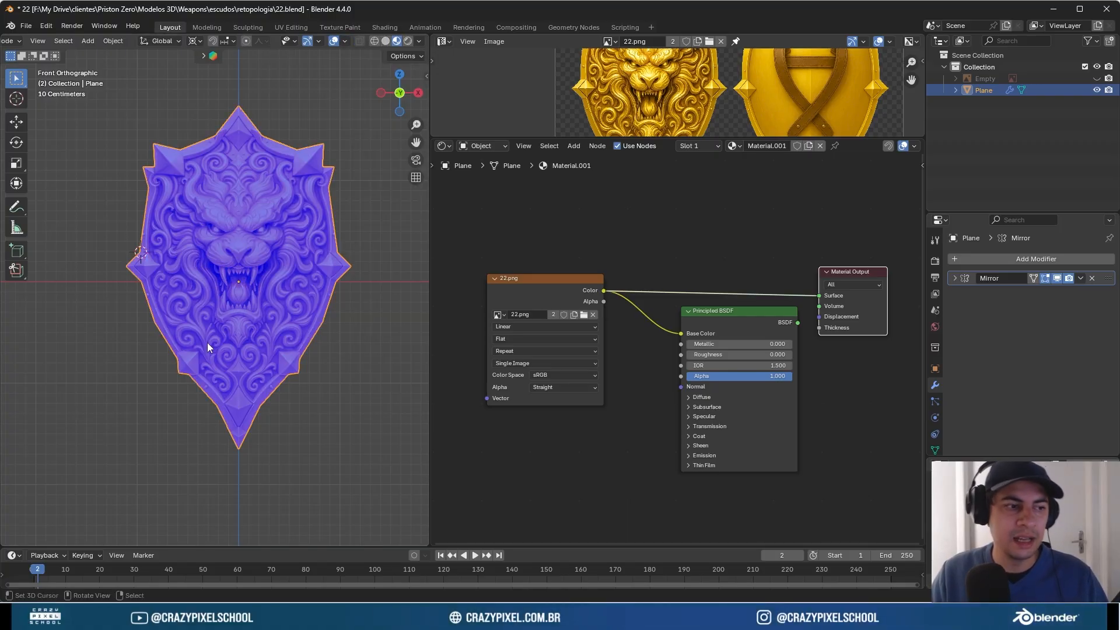
pyautogui.moveTo(206, 311); pyautogui.dragTo(156, 334, button='middle')
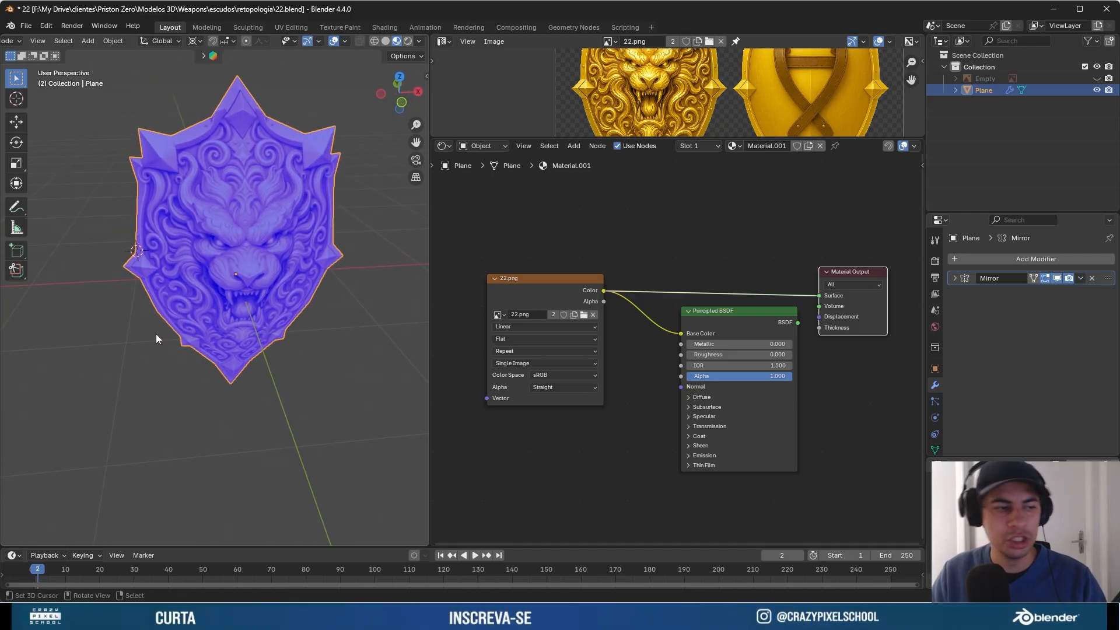
pyautogui.moveTo(208, 280); pyautogui.dragTo(211, 146, button='middle')
pyautogui.moveTo(197, 353); pyautogui.dragTo(342, 322, button='middle')
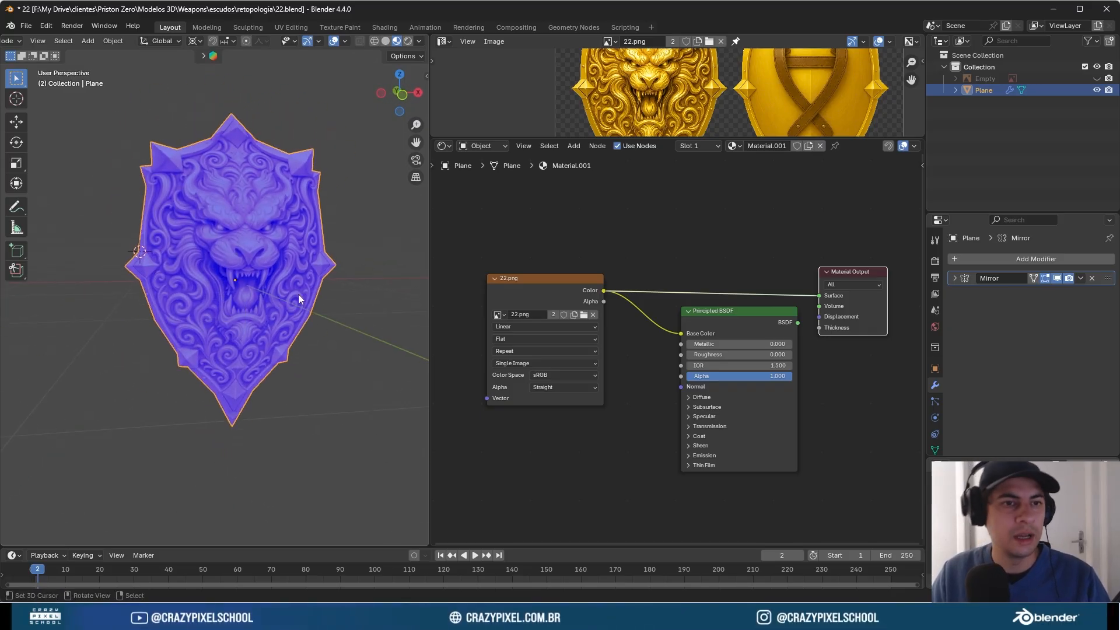
# - Save the Blender file and turn off the viewport overlays to show the plain textured shield
pyautogui.hotkey('ctrl', 's')
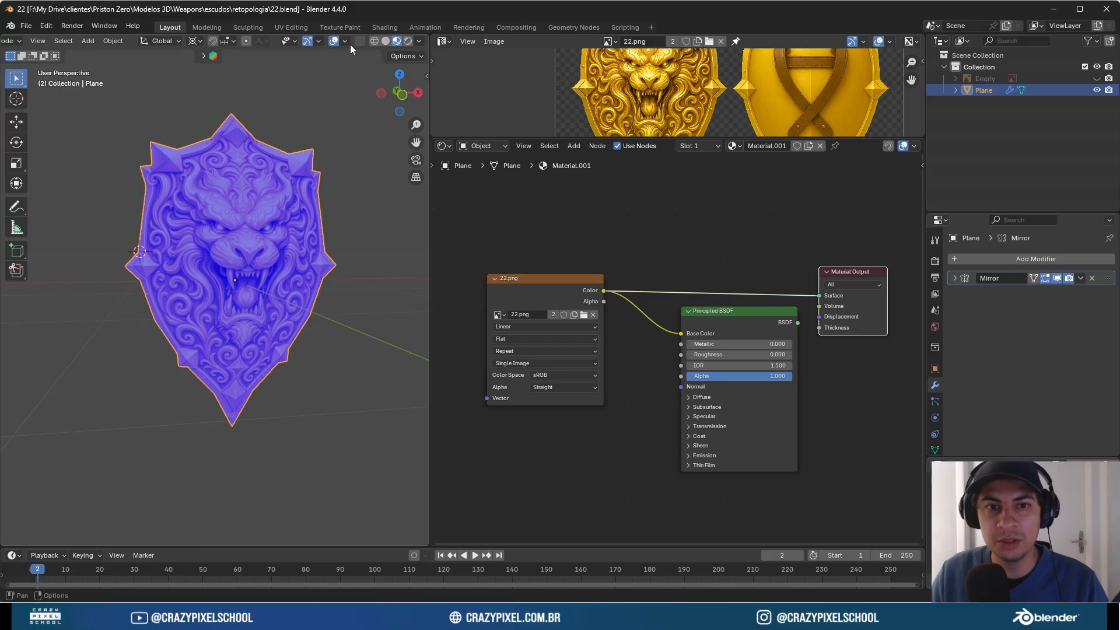
pyautogui.click(335, 41)
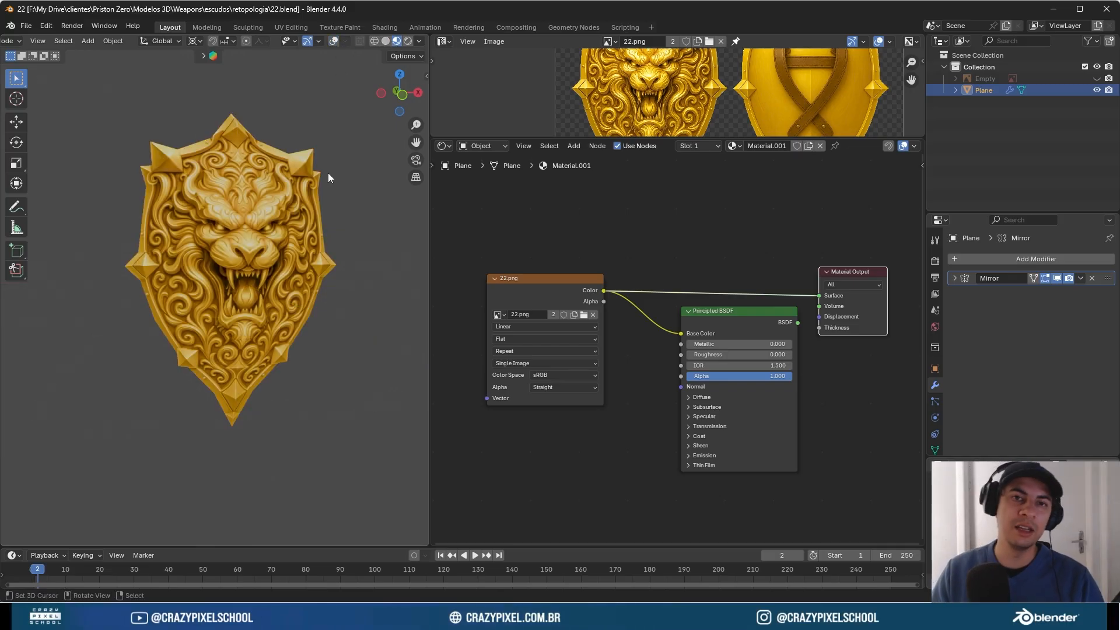